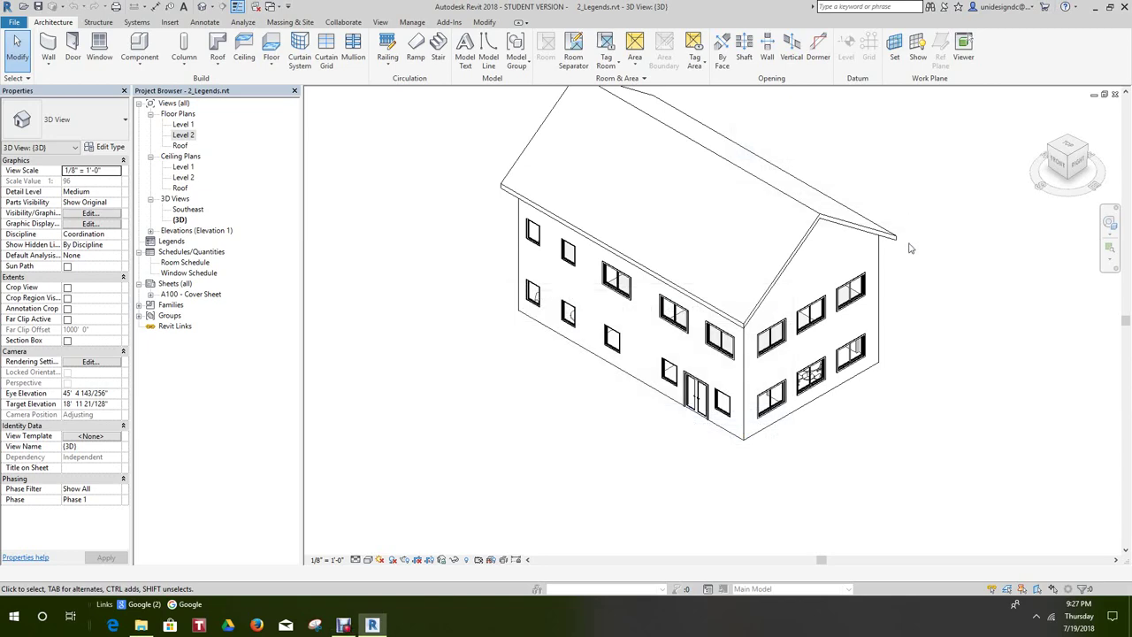
- Zoom and pan around the 3D house view
scroll(896, 405, "down", 2)
scroll(891, 404, "up", 4)
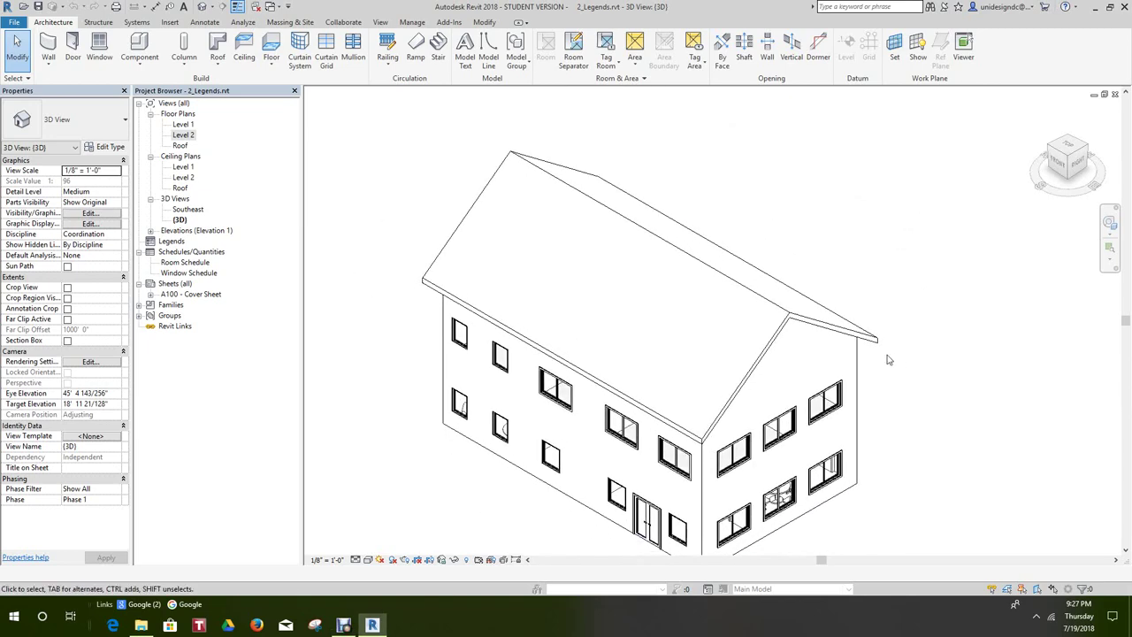
scroll(889, 362, "up", 1)
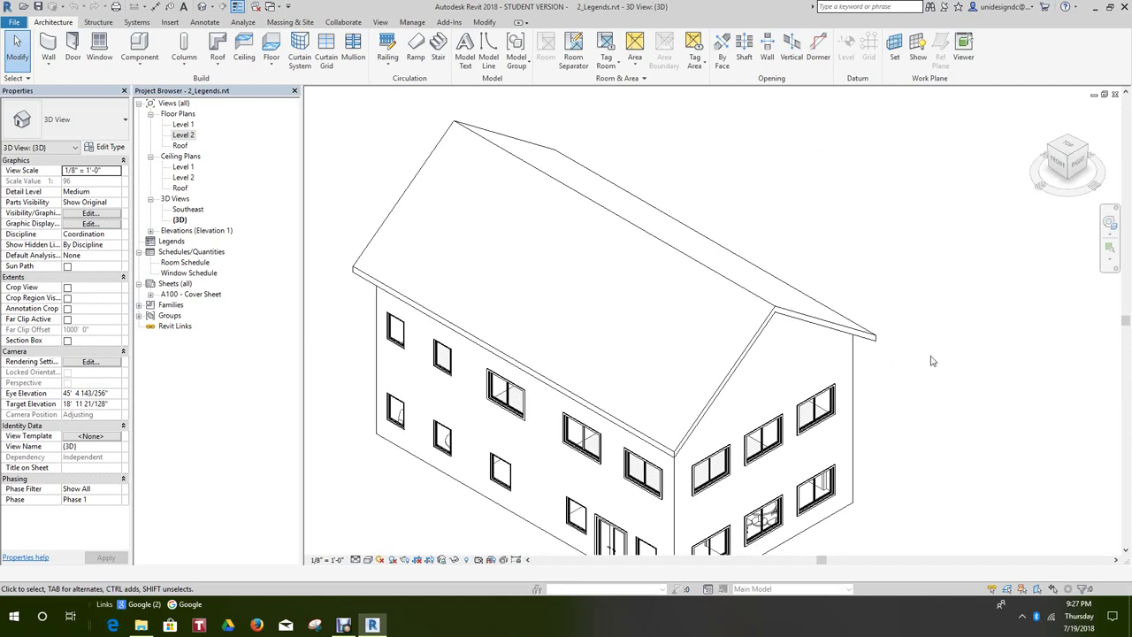
scroll(933, 361, "down", 1)
middle_click_drag(960, 351, 950, 287)
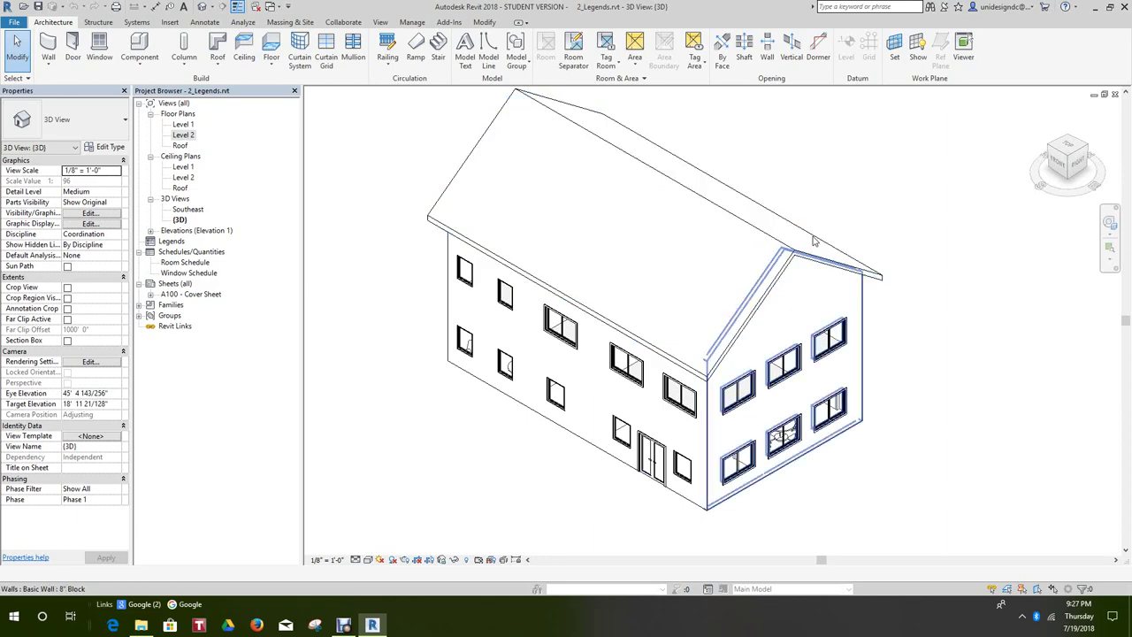
- Switch to the Level 1 floor plan and frame its tagged rooms
double_click(185, 126)
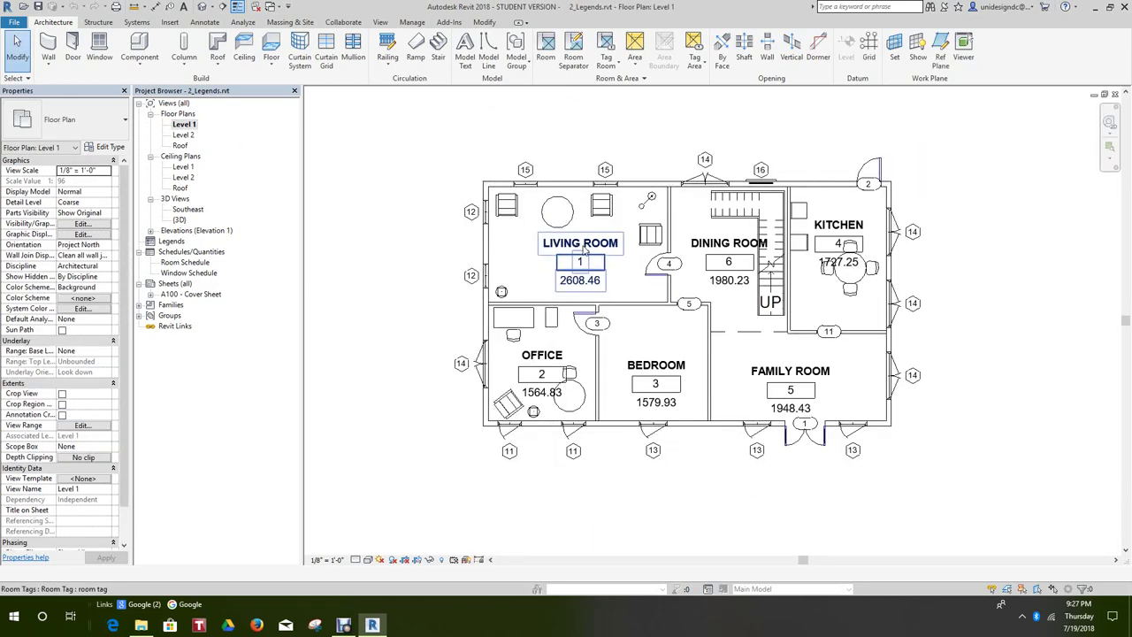
middle_click_drag(612, 248, 550, 240)
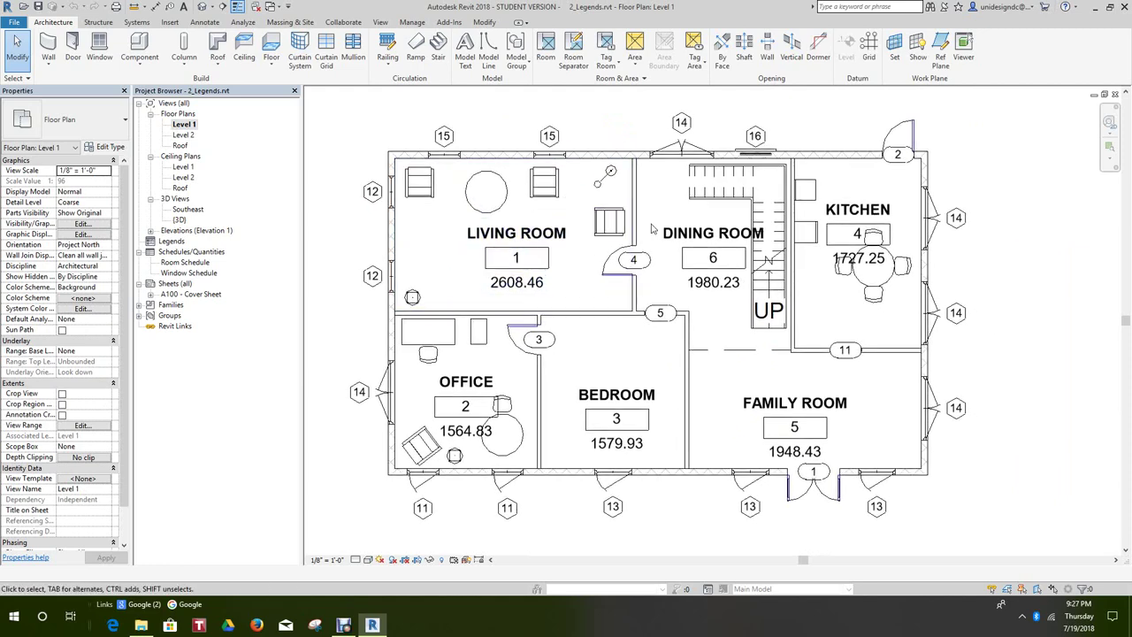
scroll(746, 248, "down", 3)
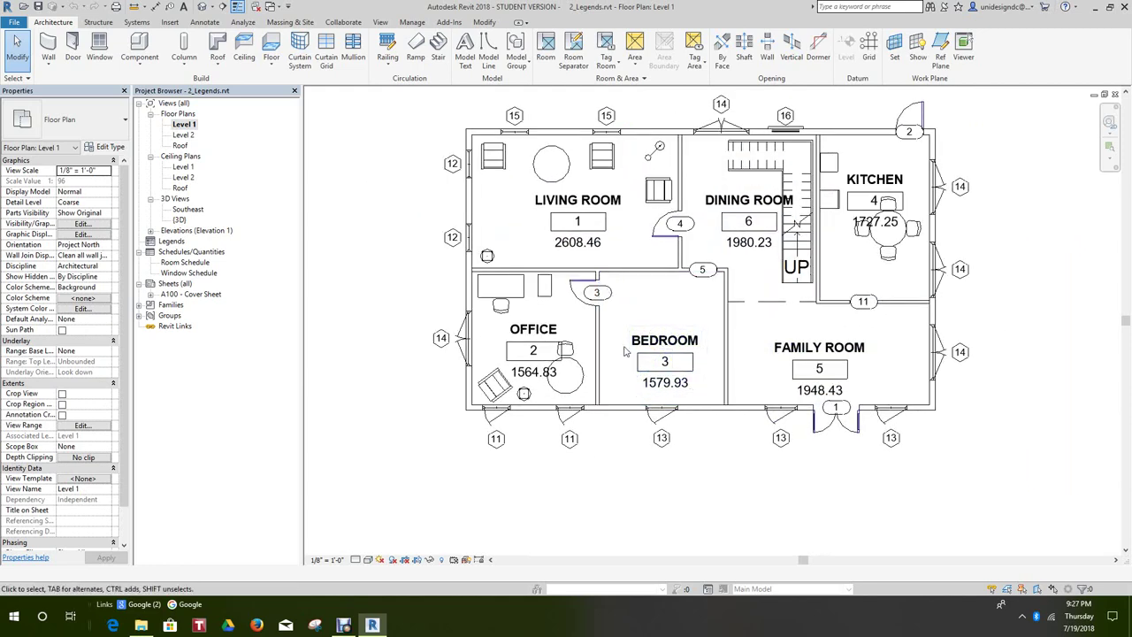
middle_click_drag(785, 334, 767, 370)
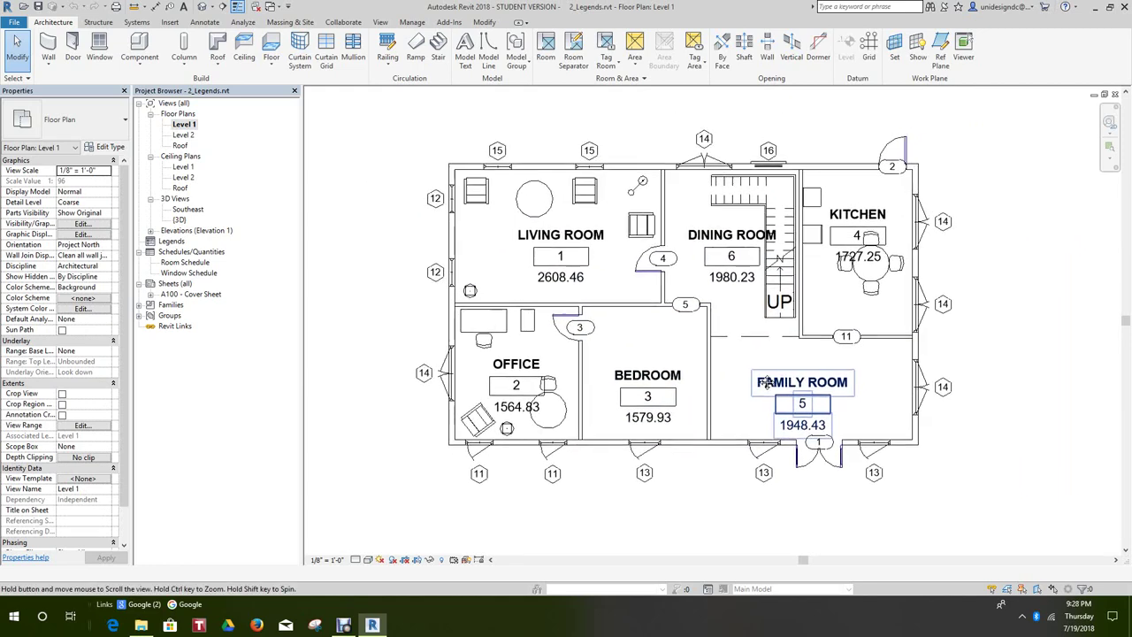
scroll(769, 370, "up", 1)
scroll(884, 328, "down", 2)
scroll(999, 280, "up", 1)
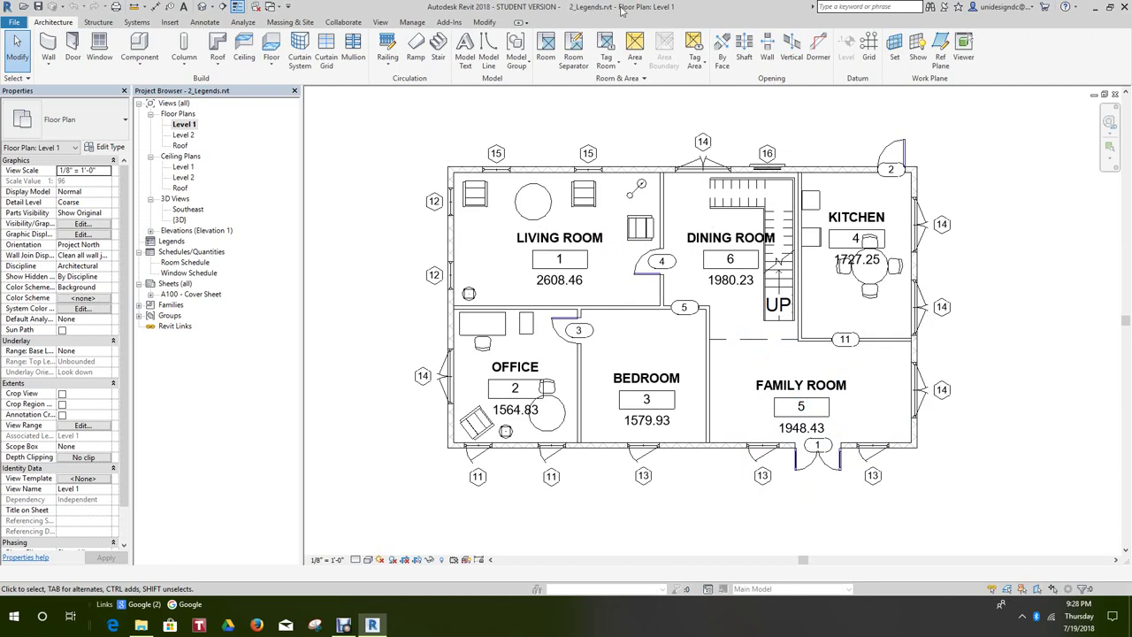
scroll(607, 150, "up", 2)
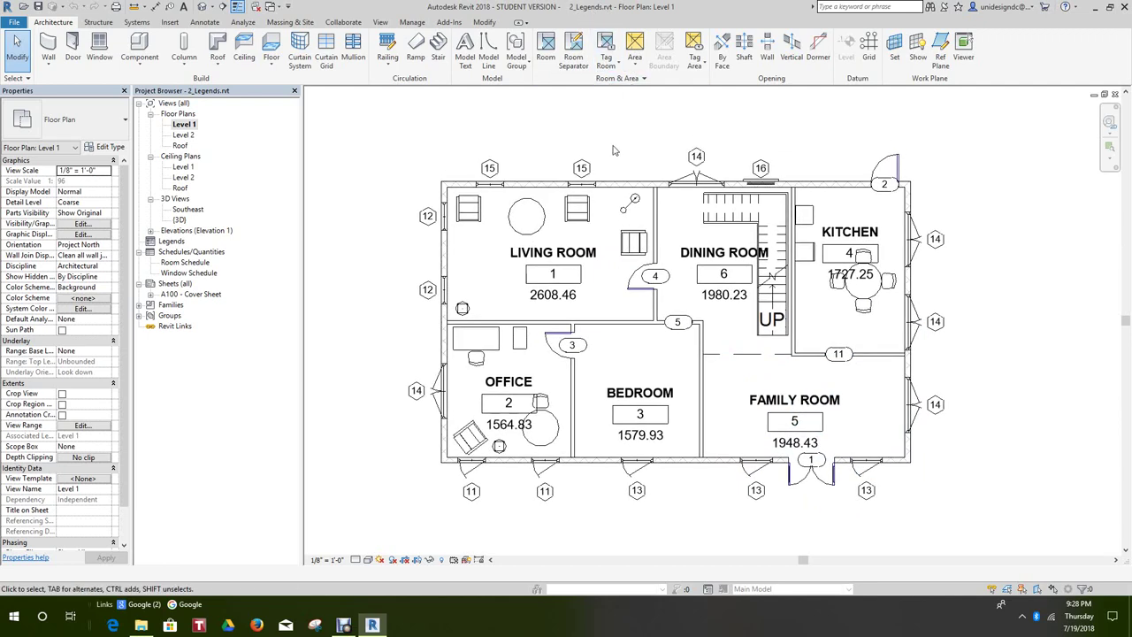
middle_click_drag(607, 150, 602, 139)
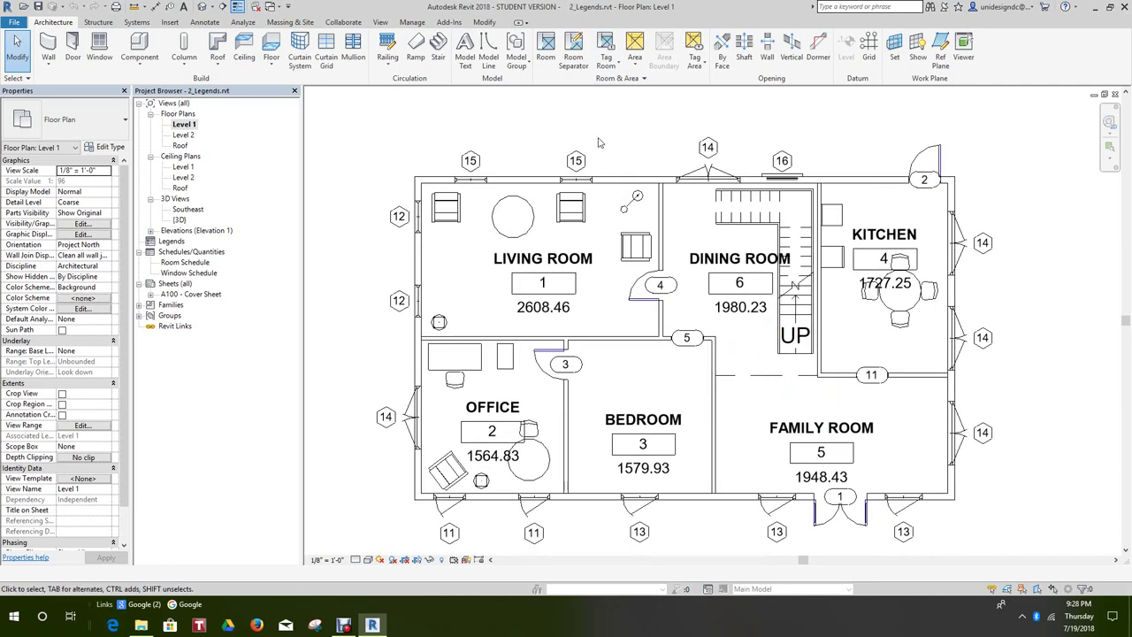
- Switch to the Level 2 floor plan
double_click(180, 136)
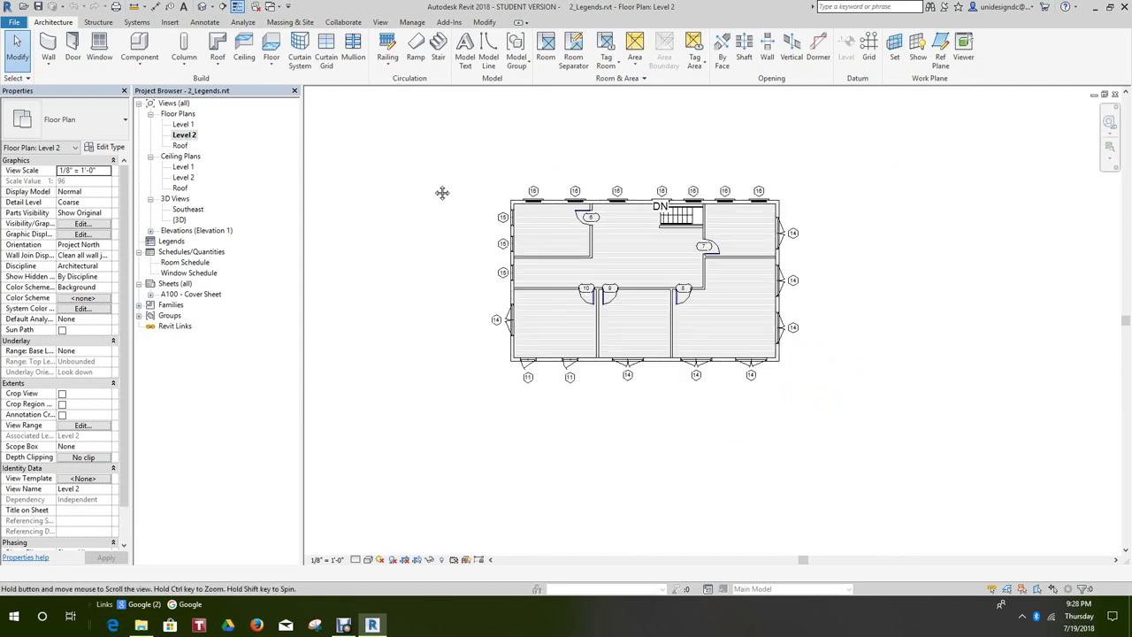
scroll(423, 206, "down", 1)
scroll(424, 206, "up", 2)
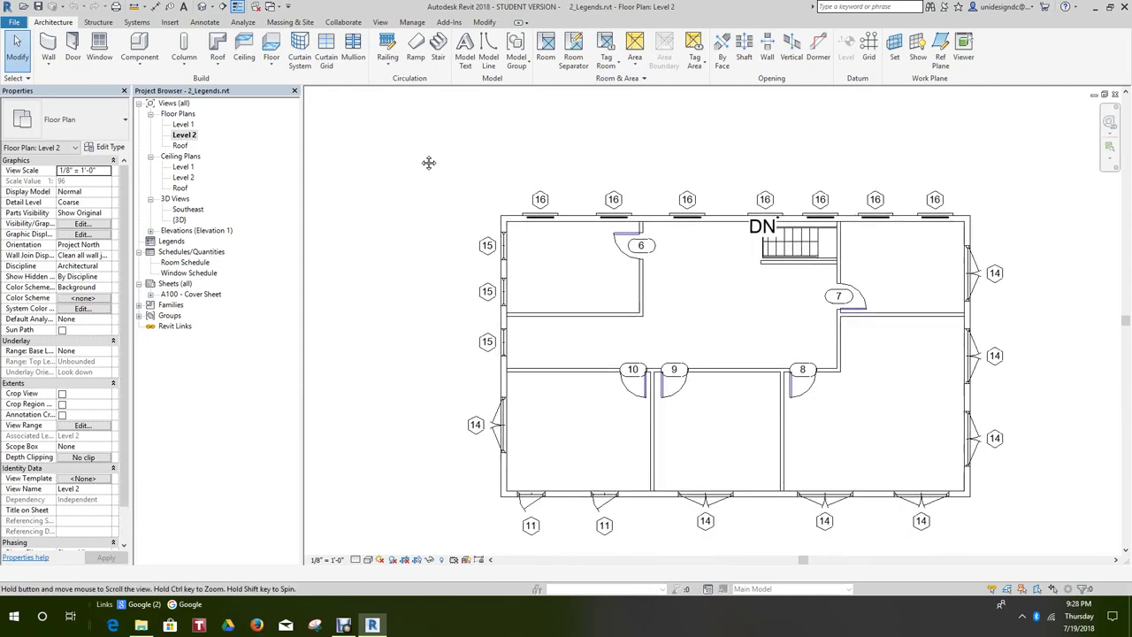
- Place rooms 7–11 in the upper-left, lower-left, lower-middle, lower-right and upper-right spaces
left_click(546, 49)
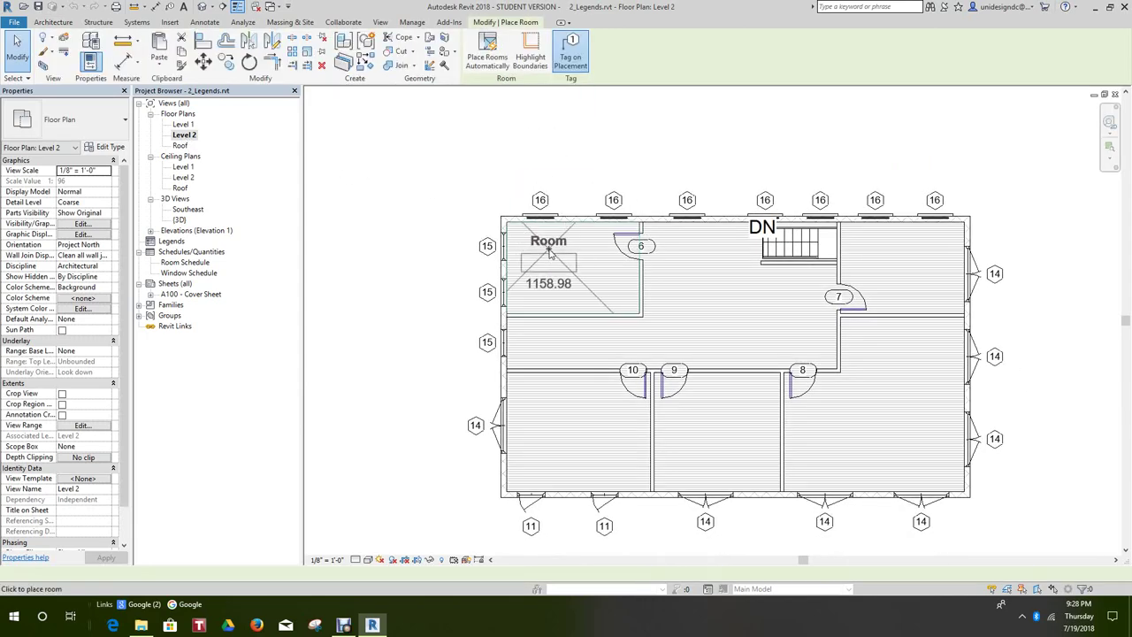
left_click(575, 261)
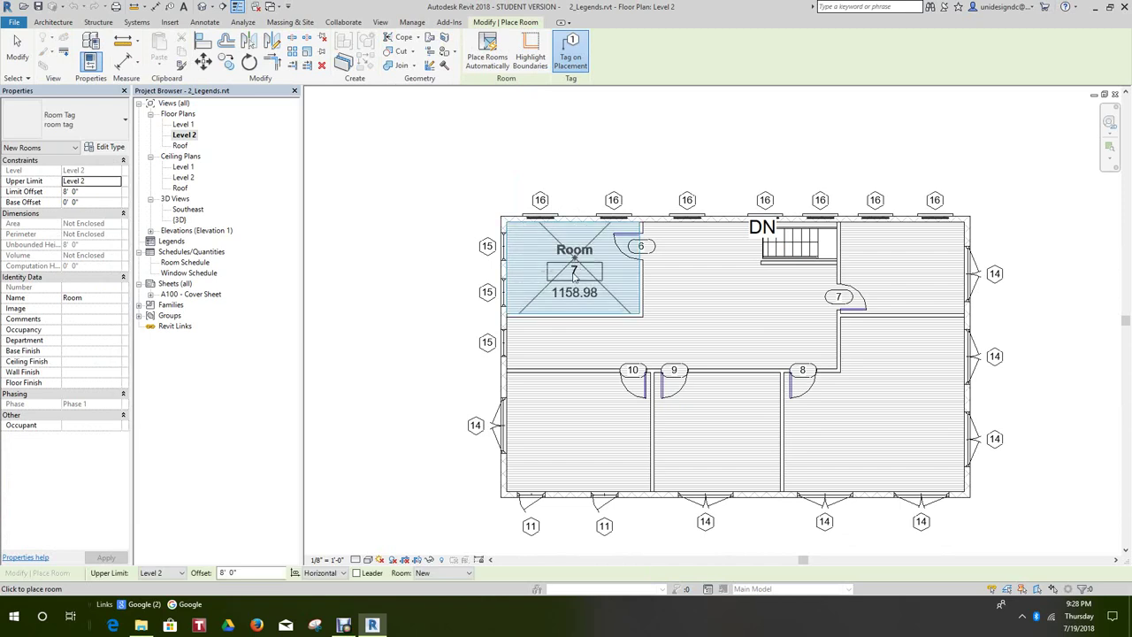
left_click(579, 419)
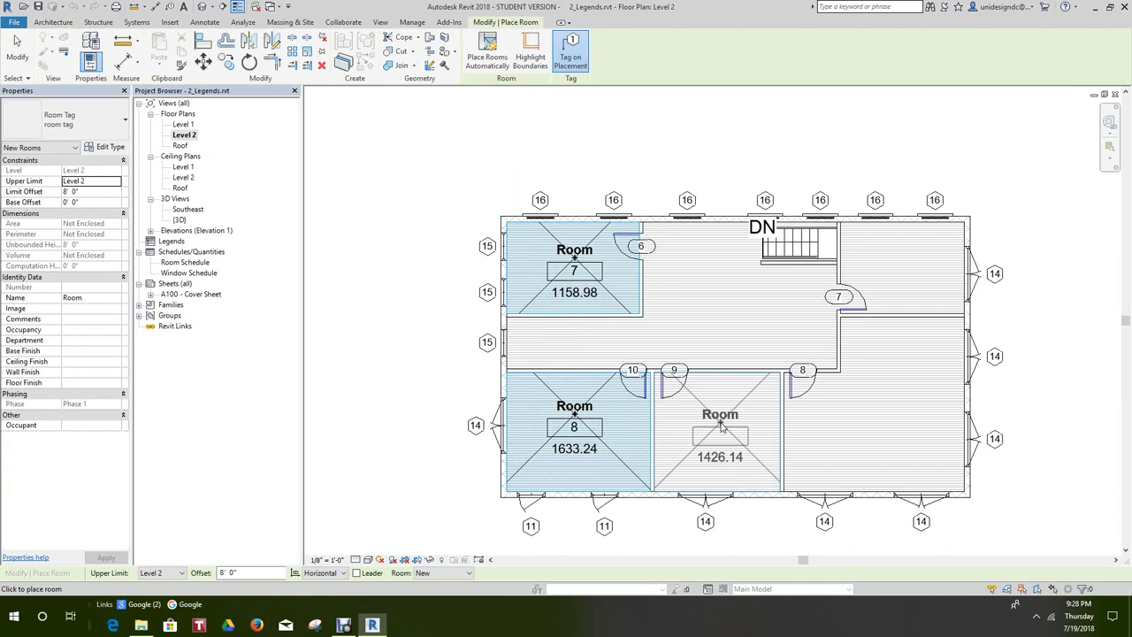
left_click(721, 426)
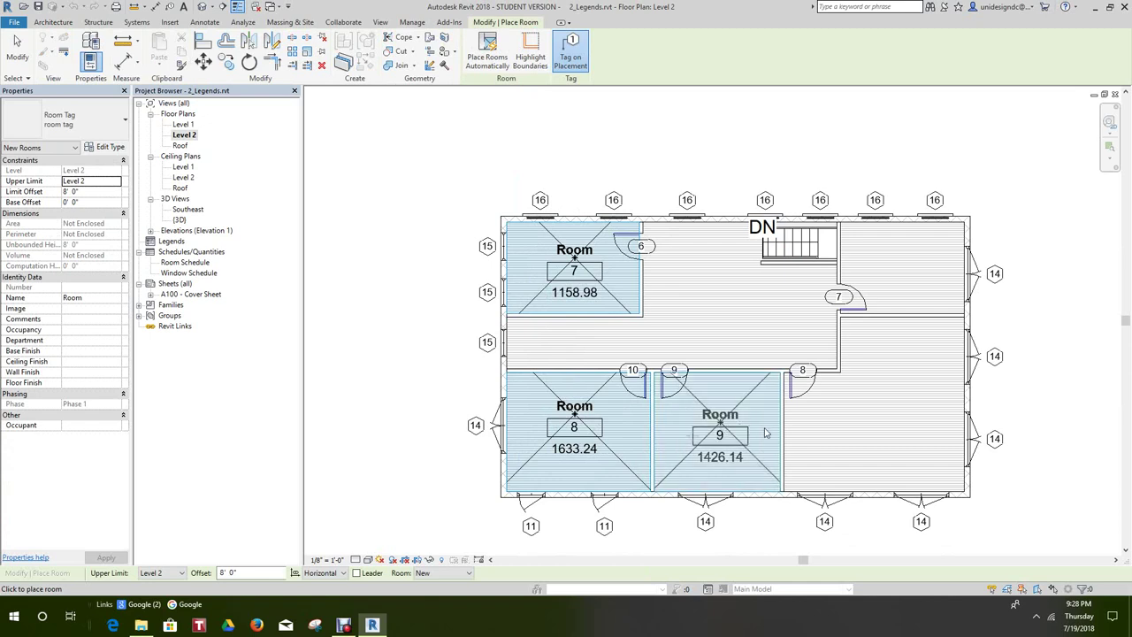
left_click(881, 426)
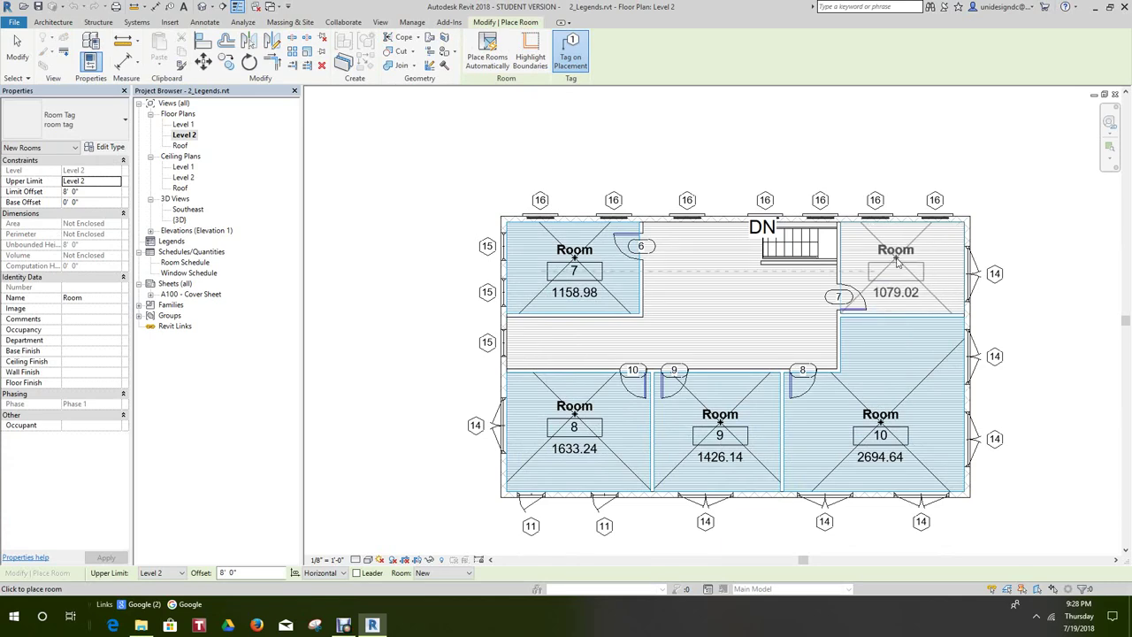
left_click(897, 261)
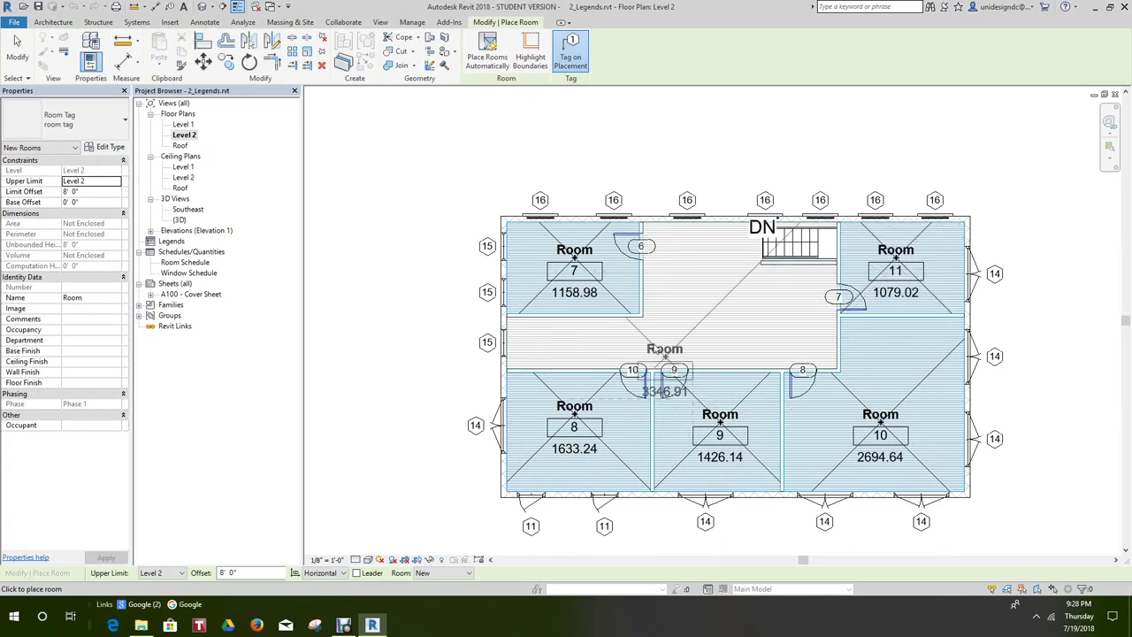
scroll(658, 347, "up", 2)
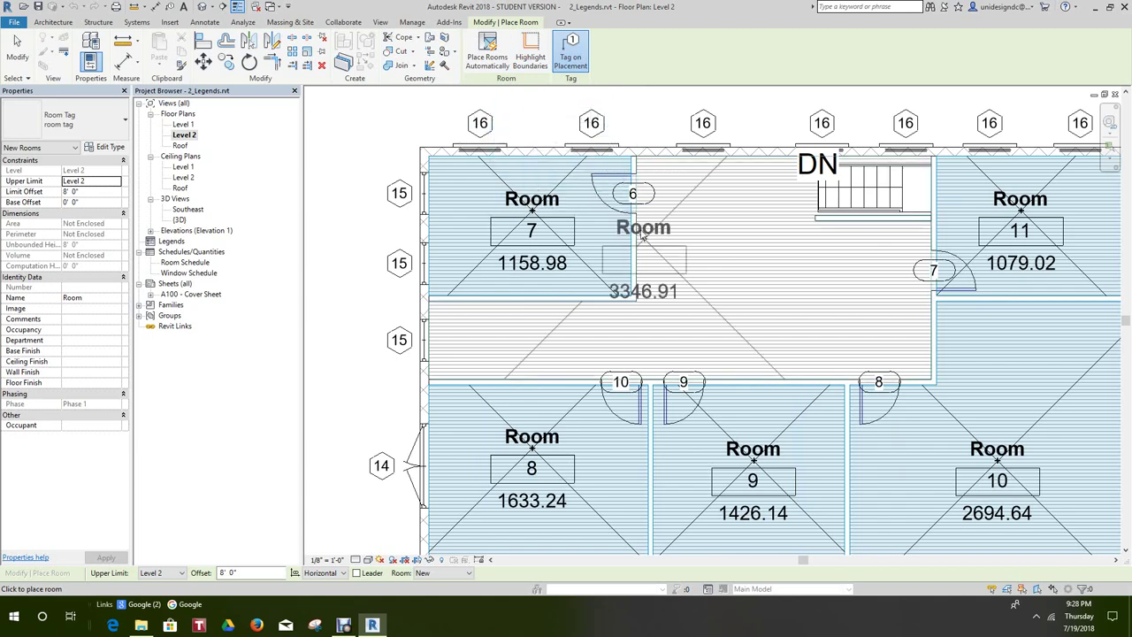
- Finish room placement and begin a room separation line, cancelling the angled attempt
left_click(17, 48)
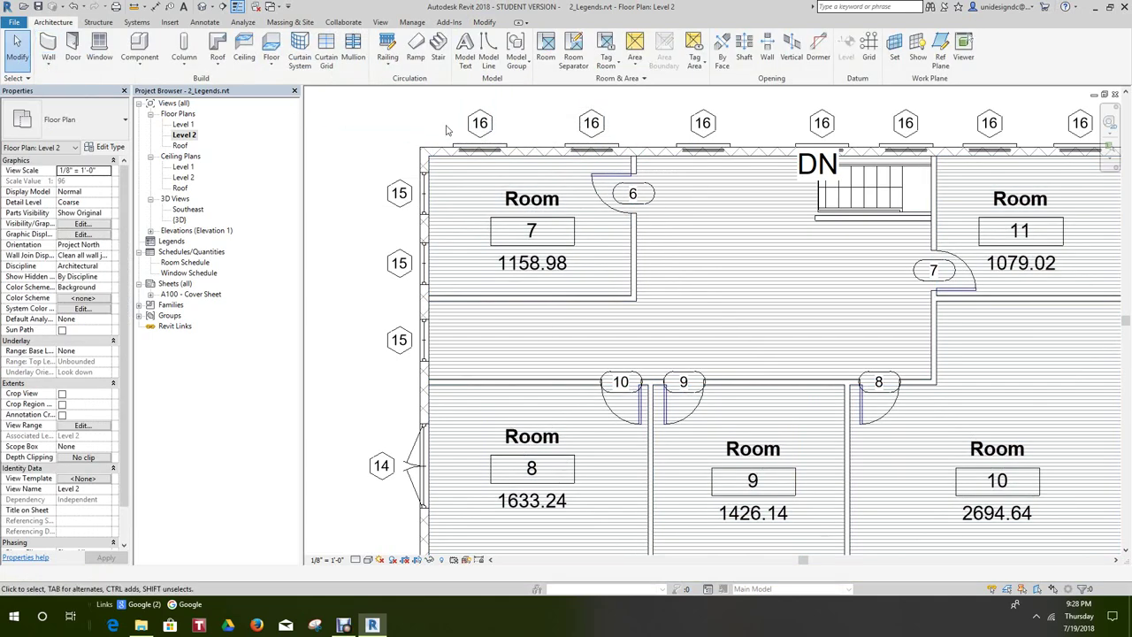
left_click(573, 49)
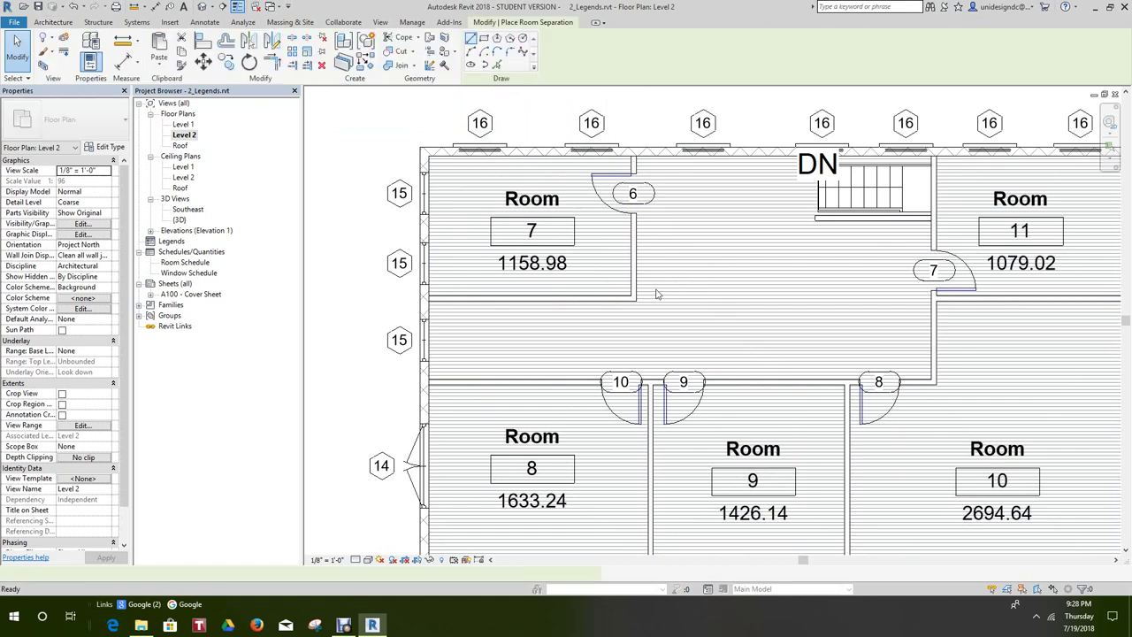
left_click(633, 301)
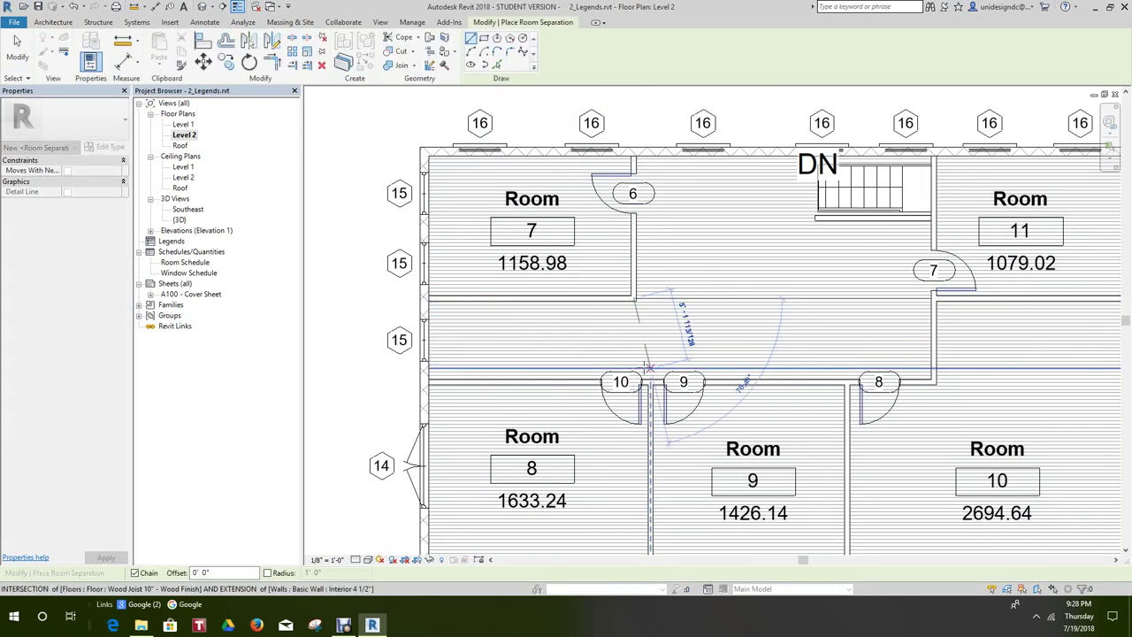
scroll(633, 355, "up", 2)
scroll(633, 371, "up", 2)
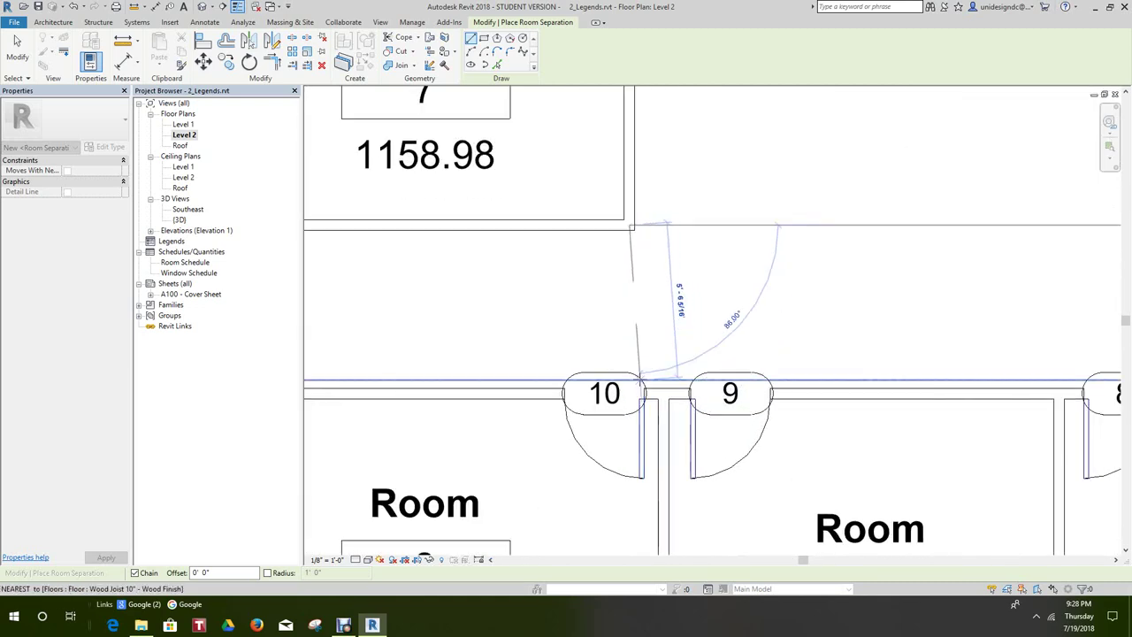
right_click(652, 233)
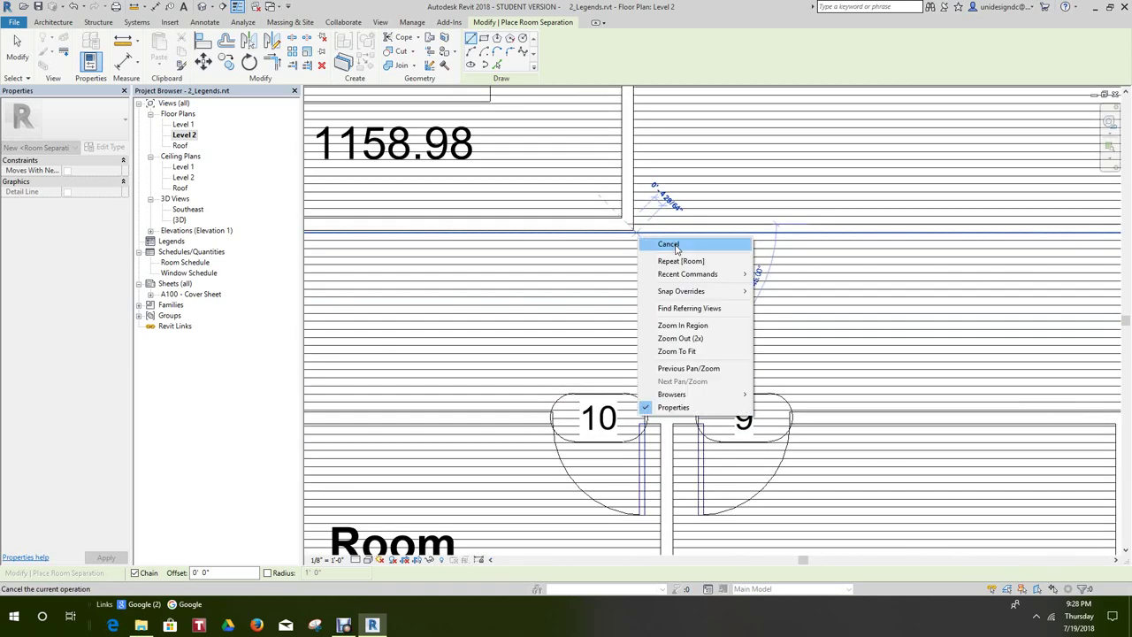
left_click(677, 245)
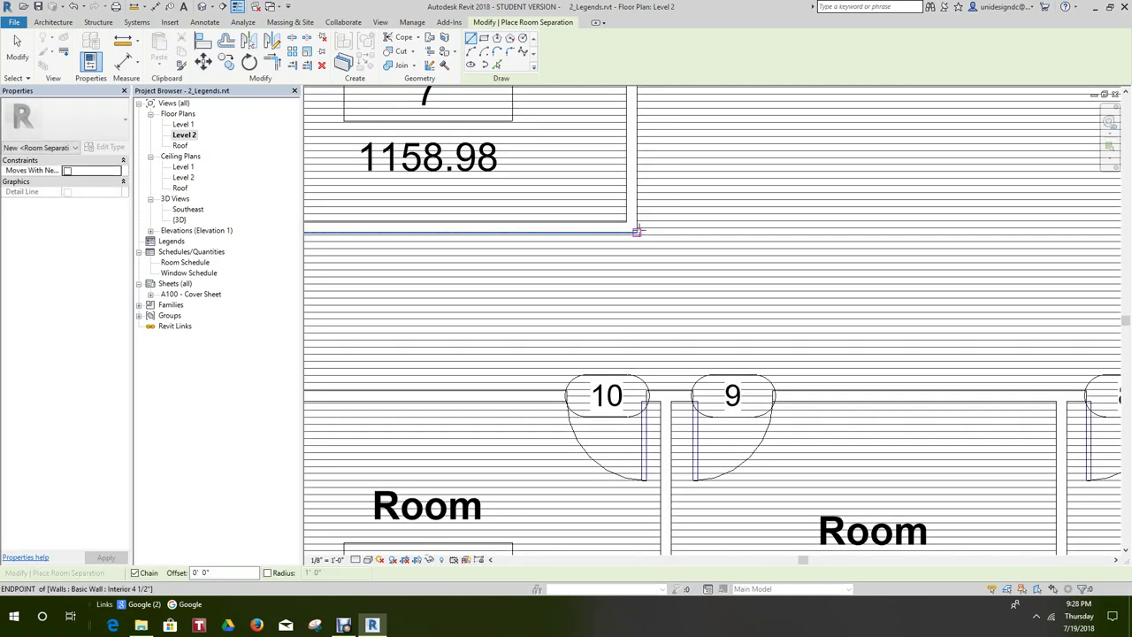
- Draw a vertical room separation line from the wall corner down to near door 10
left_click(636, 231)
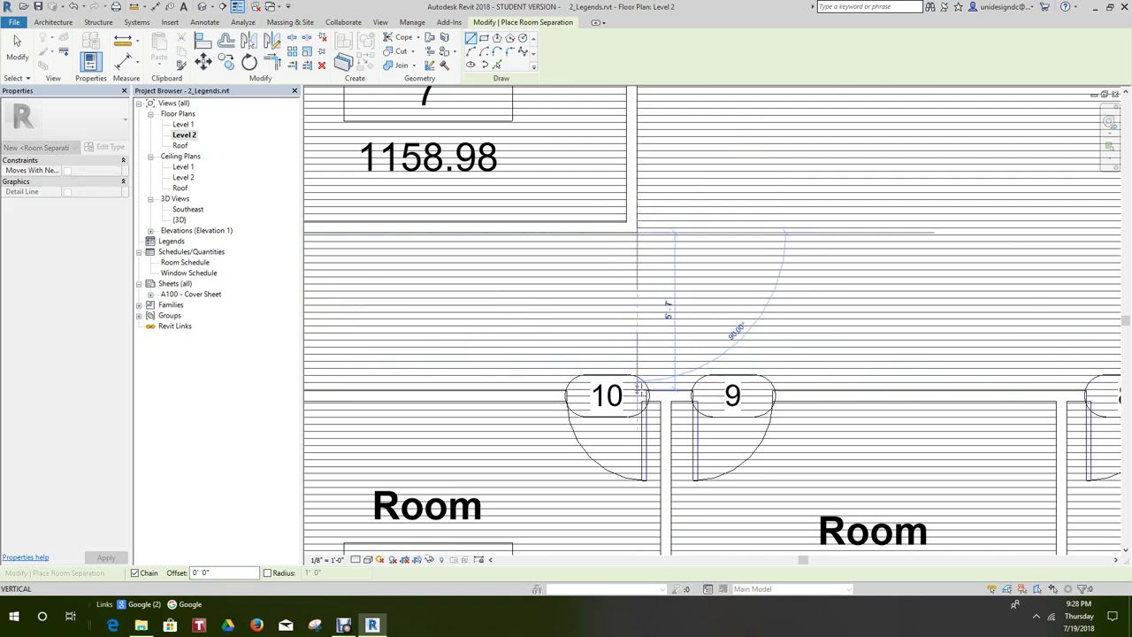
left_click(637, 387)
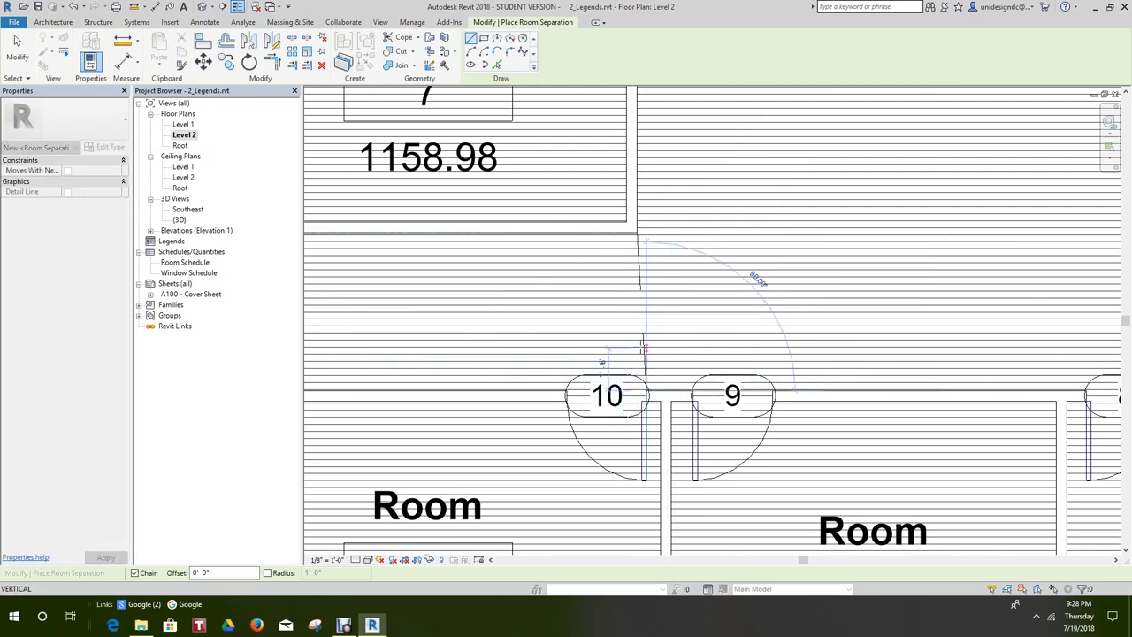
right_click(644, 347)
left_click(670, 354)
scroll(663, 354, "down", 3)
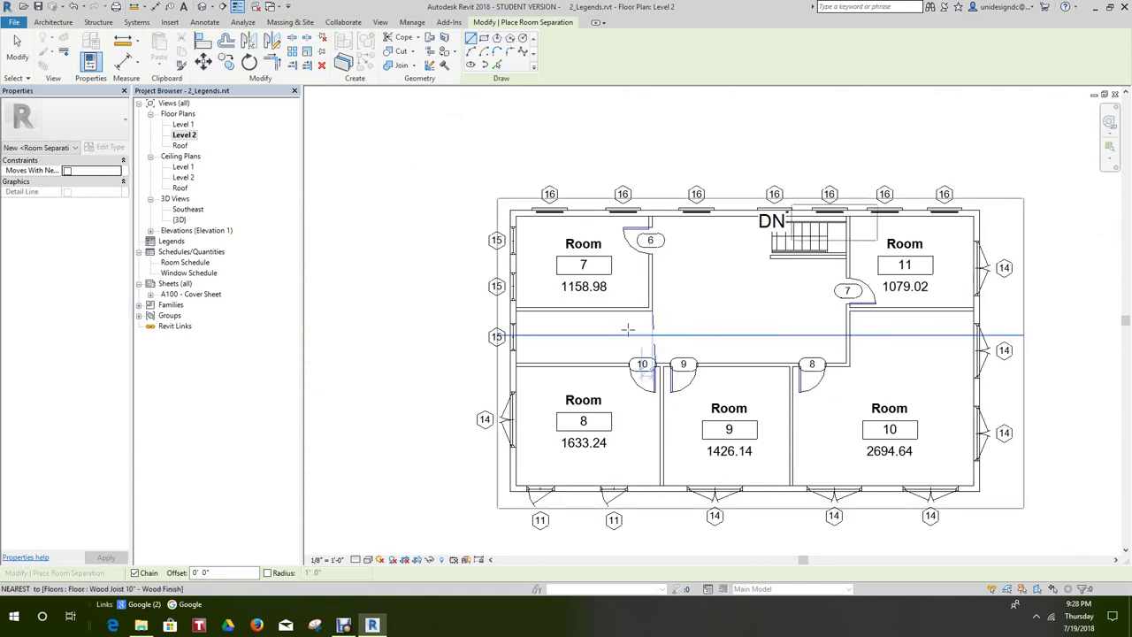
- Place rooms 12 and 13 in the central hall and corridor, then cancel room placement
left_click(60, 23)
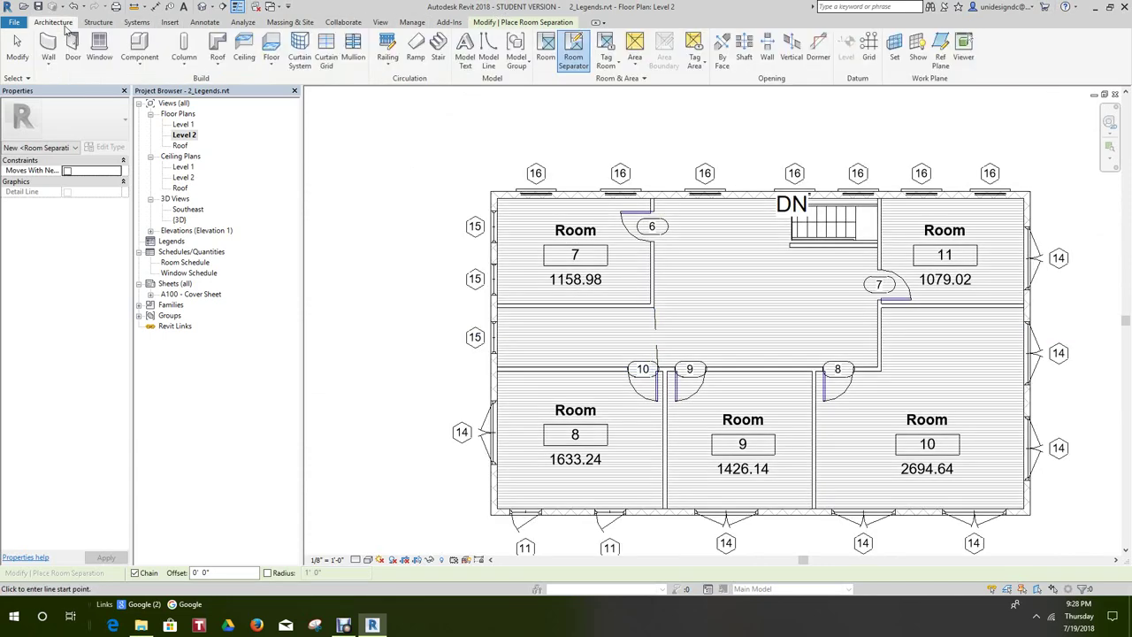
left_click(546, 49)
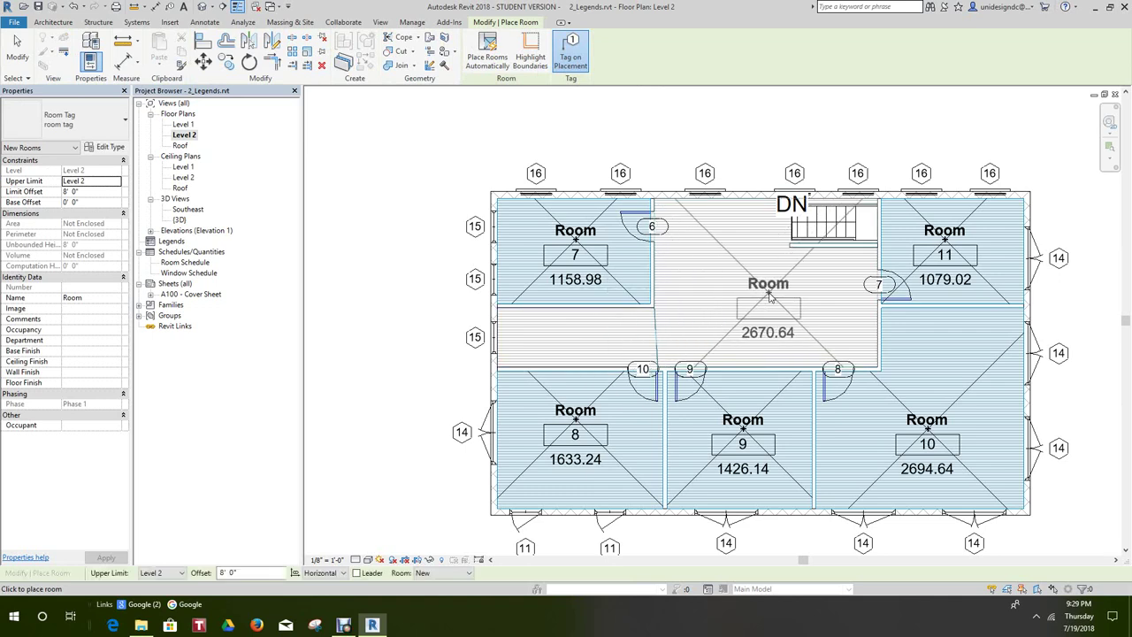
left_click(592, 343)
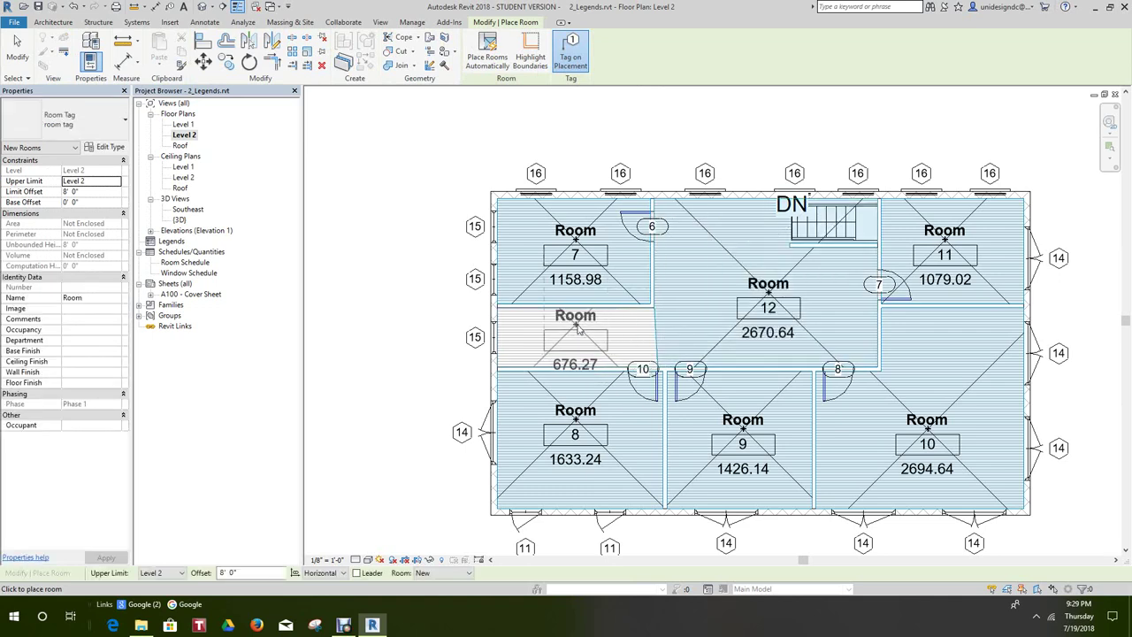
left_click(578, 328)
right_click(575, 325)
left_click(610, 334)
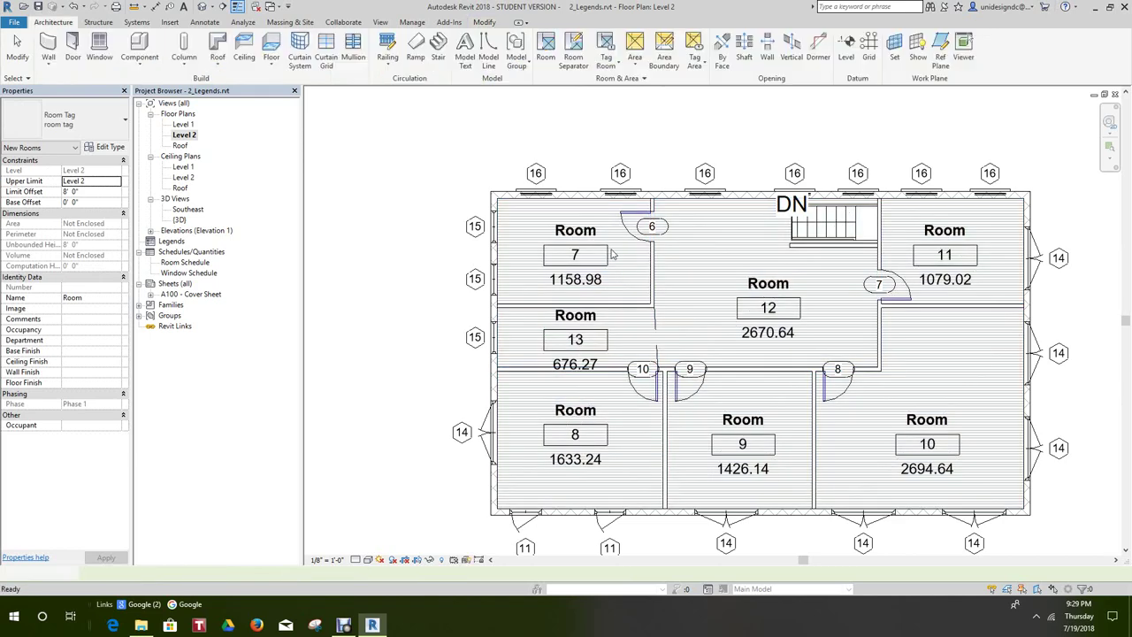
- Rename Room 7 to BEDROOM 1
scroll(778, 294, "down", 2)
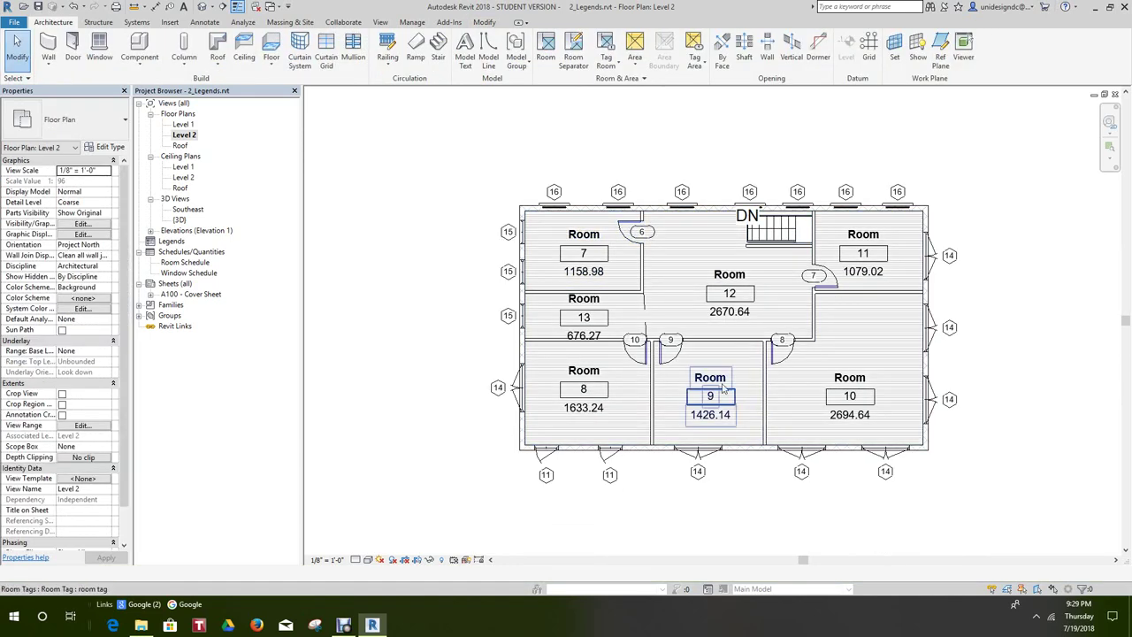
scroll(580, 270, "up", 2)
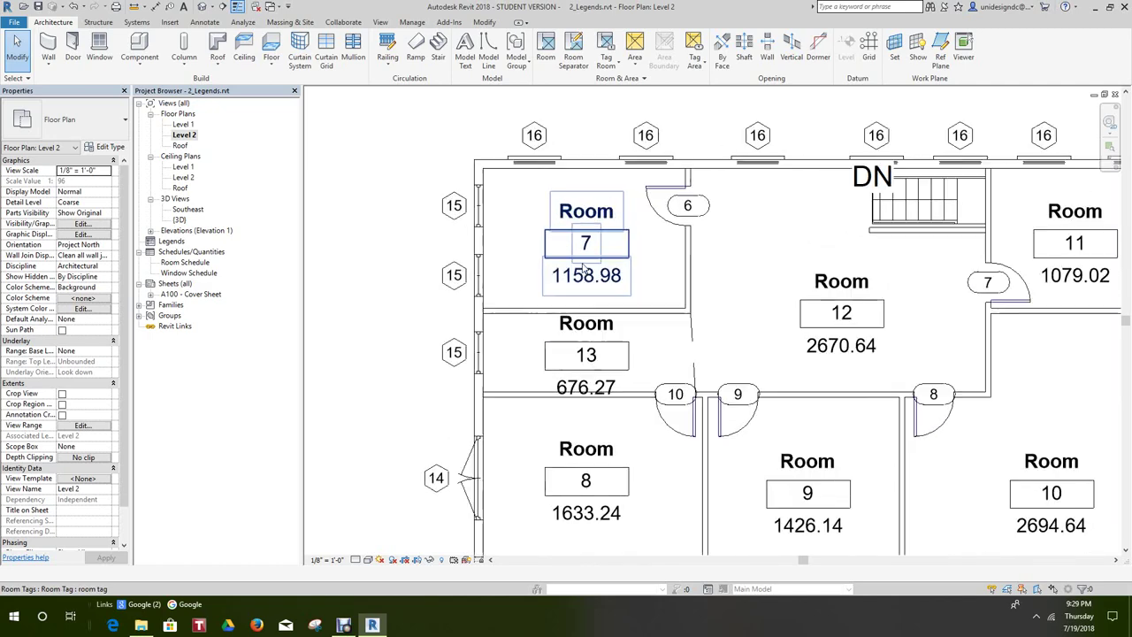
left_click(578, 220)
left_click(576, 219)
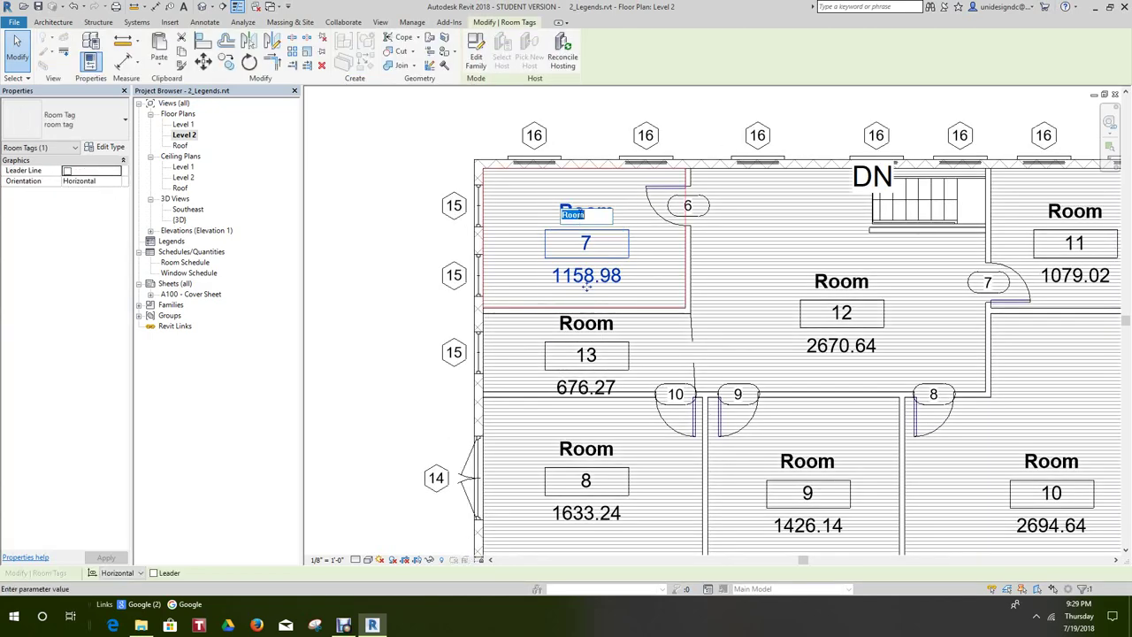
type("bedr")
left_click(378, 366)
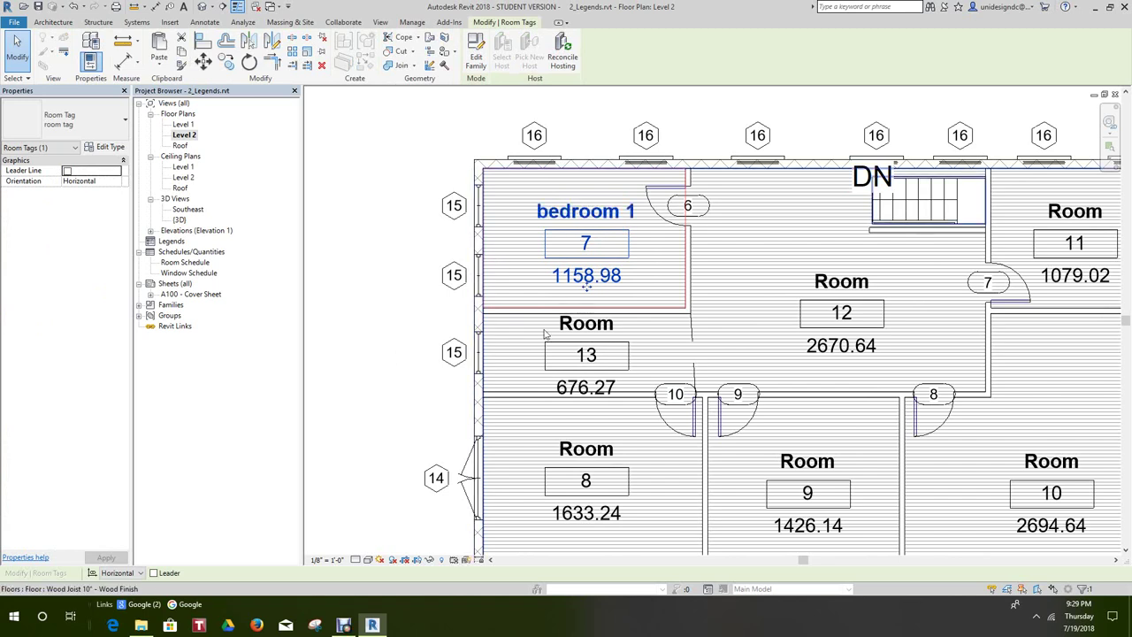
left_click(601, 207)
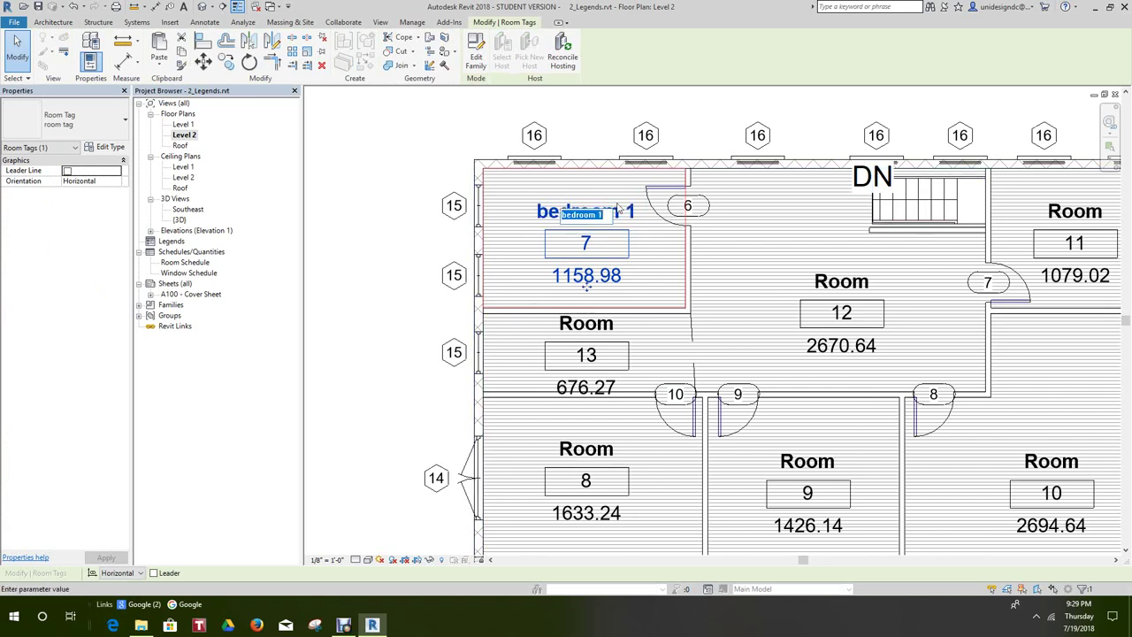
type("BEDROOM")
left_click(389, 168)
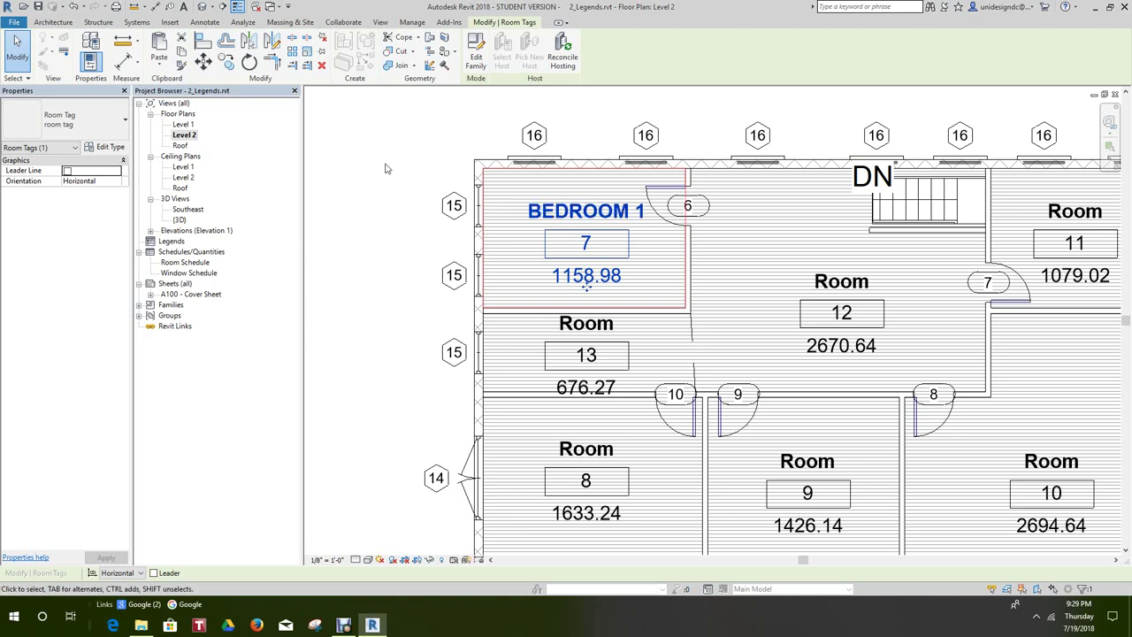
- Rename Room 8 to BEDROOM 2
scroll(398, 183, "down", 2)
scroll(529, 168, "up", 4)
scroll(531, 153, "down", 5)
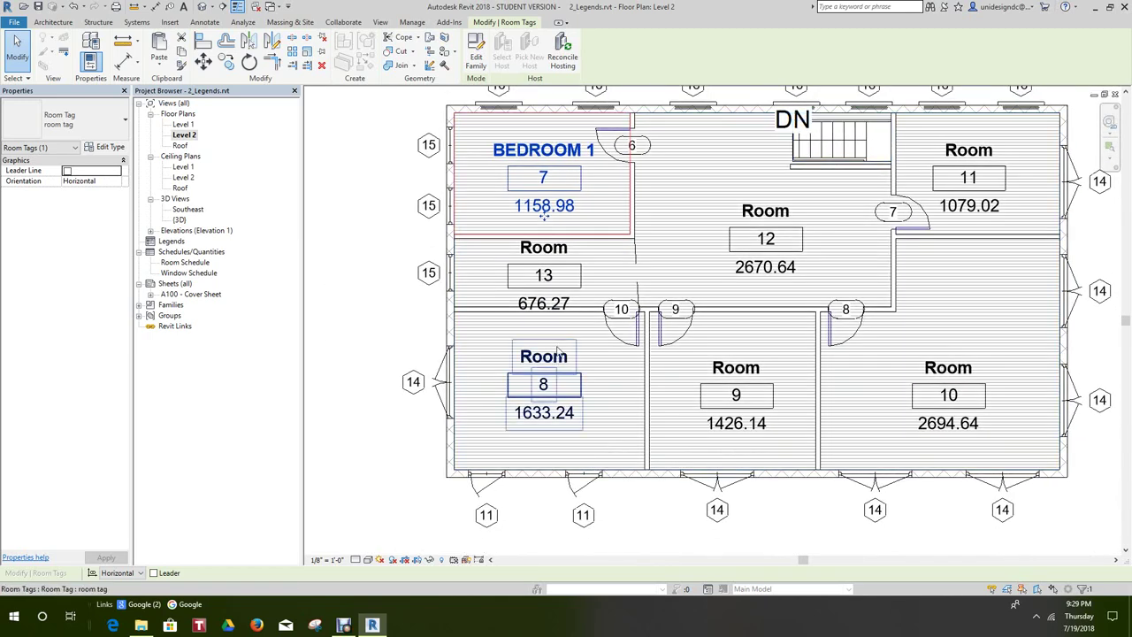
left_click(559, 355)
left_click(558, 356)
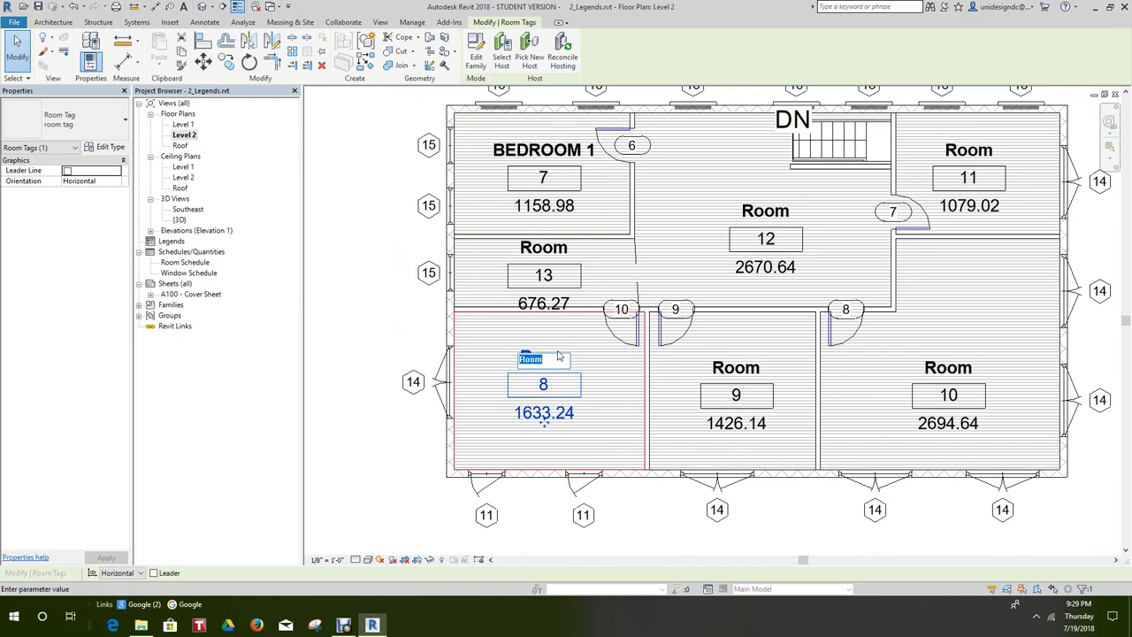
type("BEDROOM 2")
key("Return")
- Rename Room 9 to BEDROOM 3
scroll(548, 424, "up", 5)
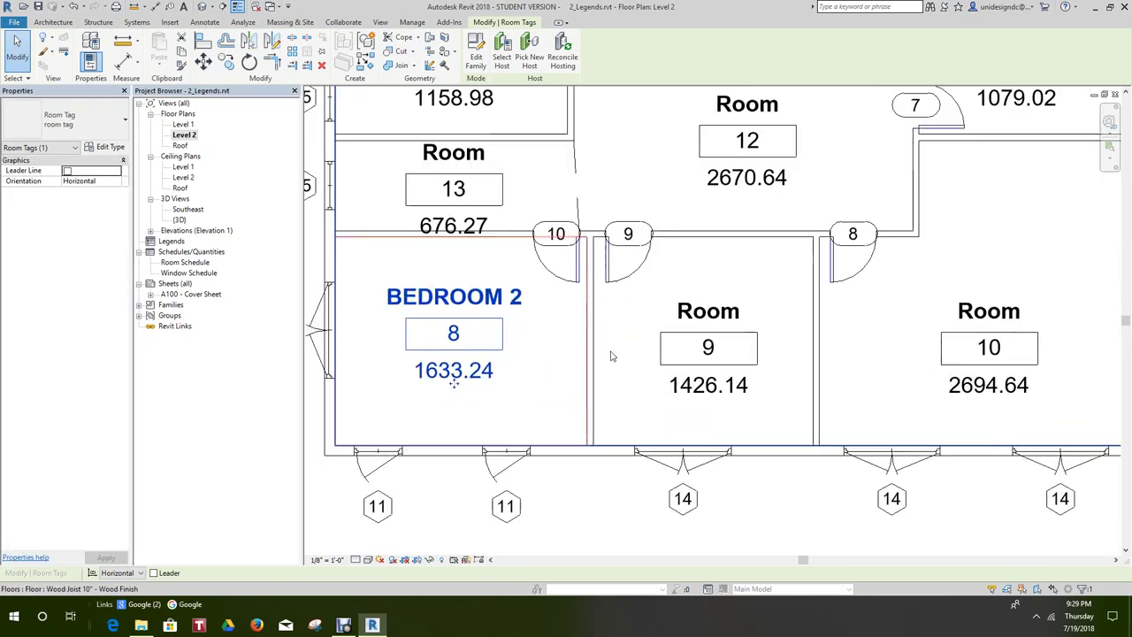
middle_click_drag(747, 316, 720, 355)
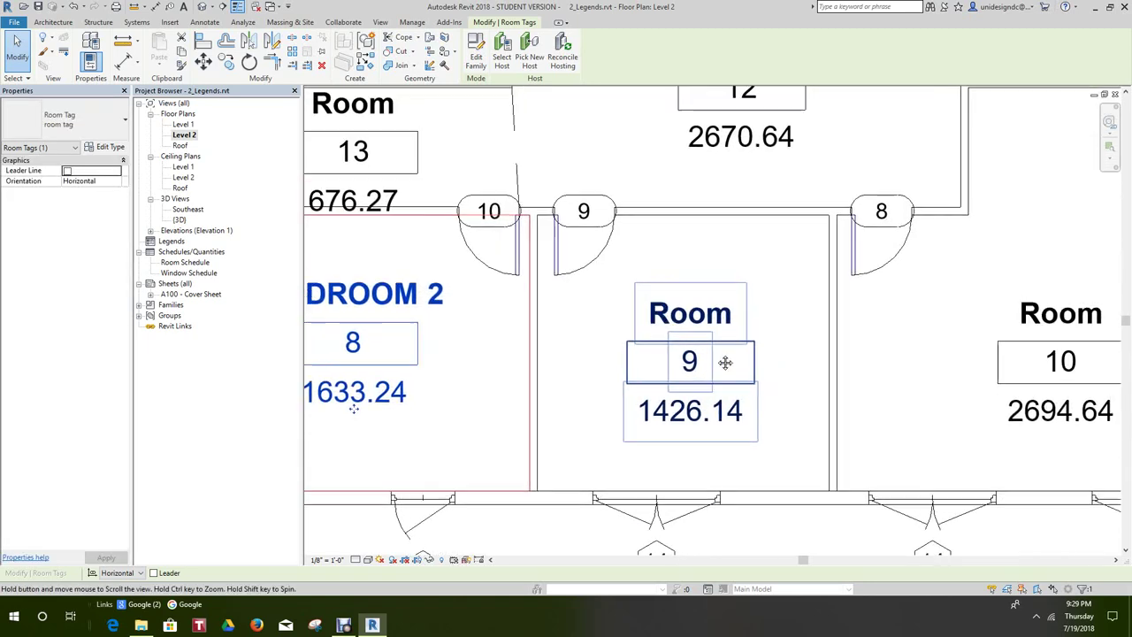
scroll(731, 377, "down", 3)
left_click(707, 338)
left_click(708, 339)
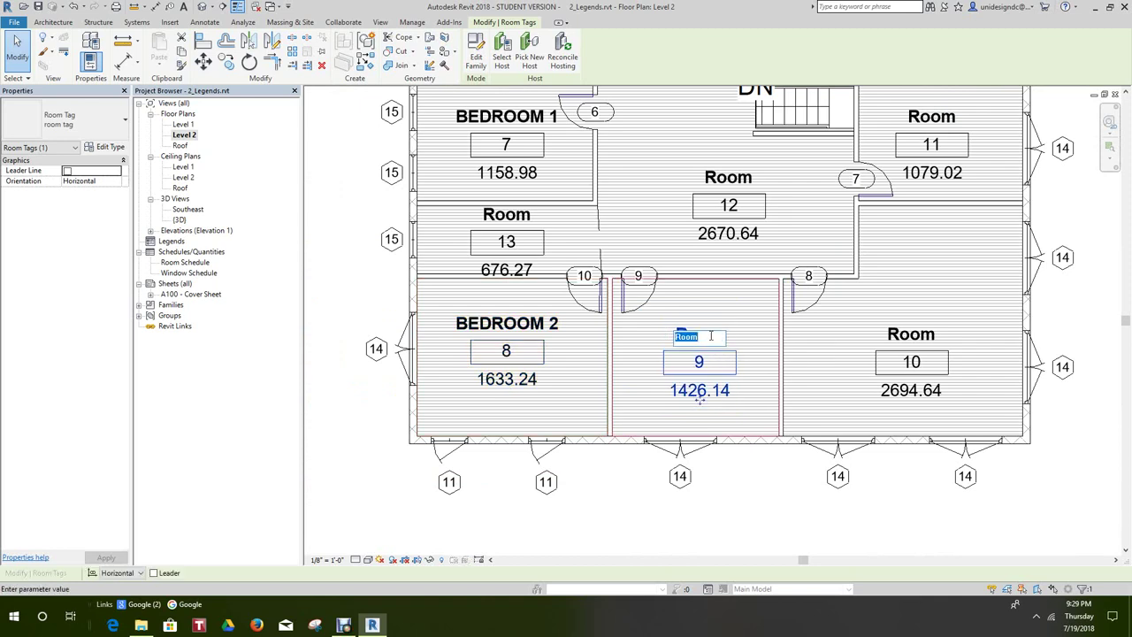
type("BEDROOM 3")
middle_click_drag(695, 508, 655, 489)
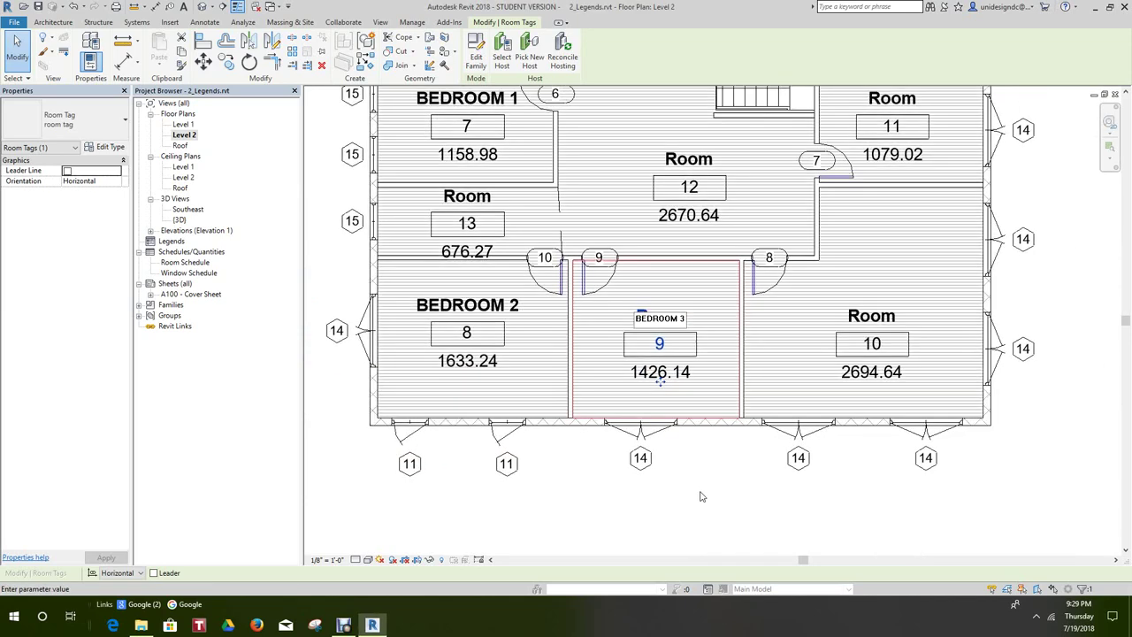
key("Return")
- Rename Room 10 to OFFICE
scroll(973, 323, "up", 3)
left_click(803, 347)
scroll(869, 430, "down", 3)
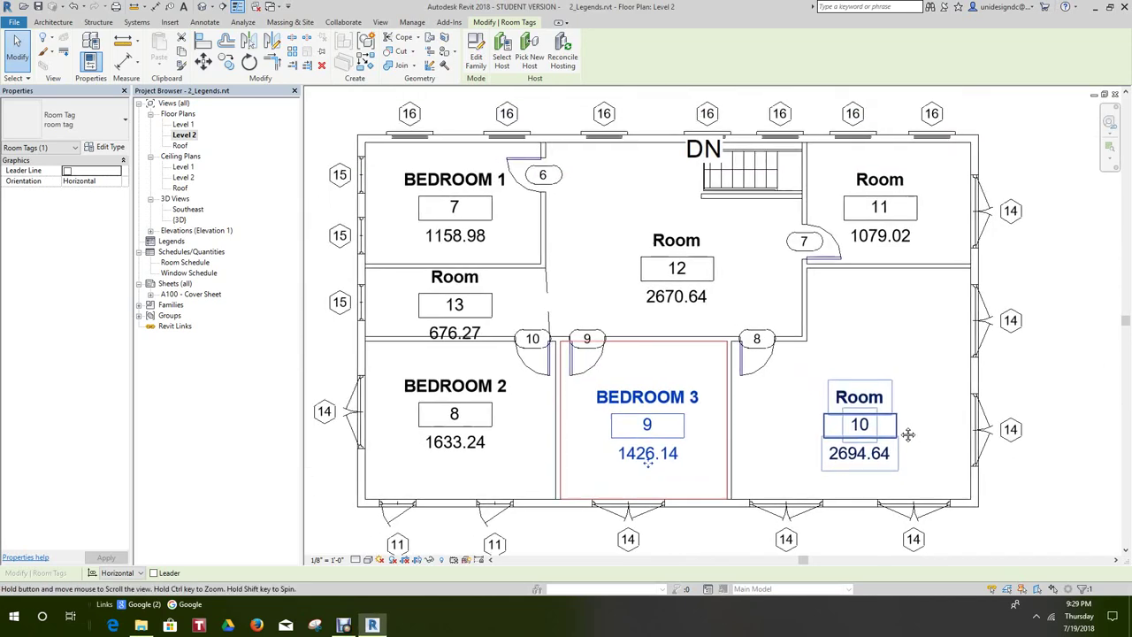
scroll(912, 441, "up", 1)
middle_click_drag(912, 441, 914, 437)
left_click(870, 406)
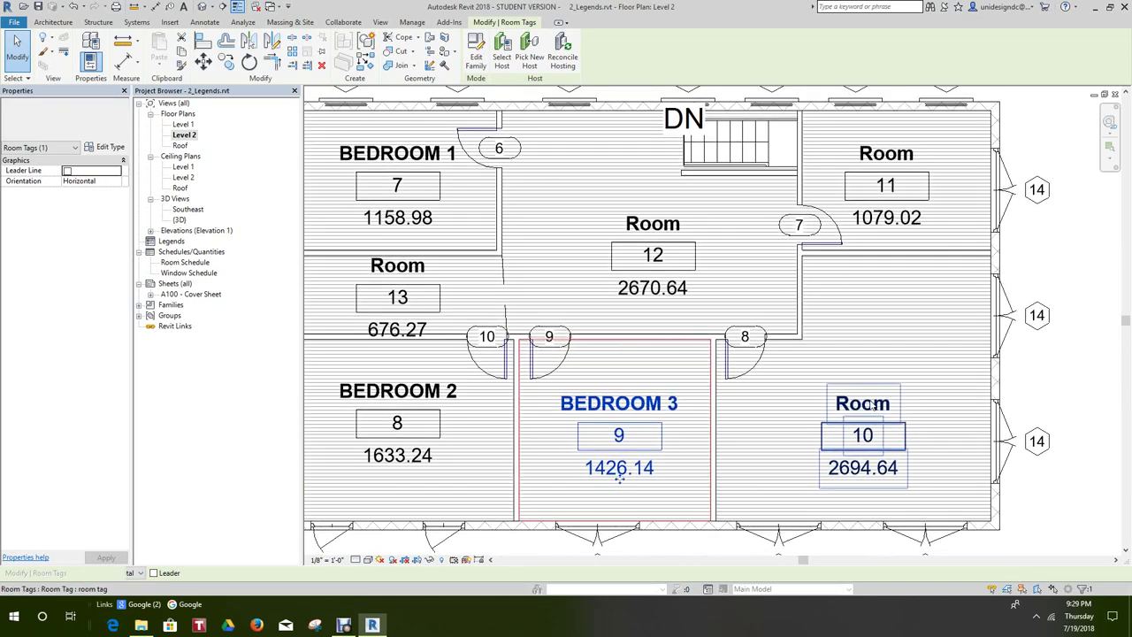
type("o")
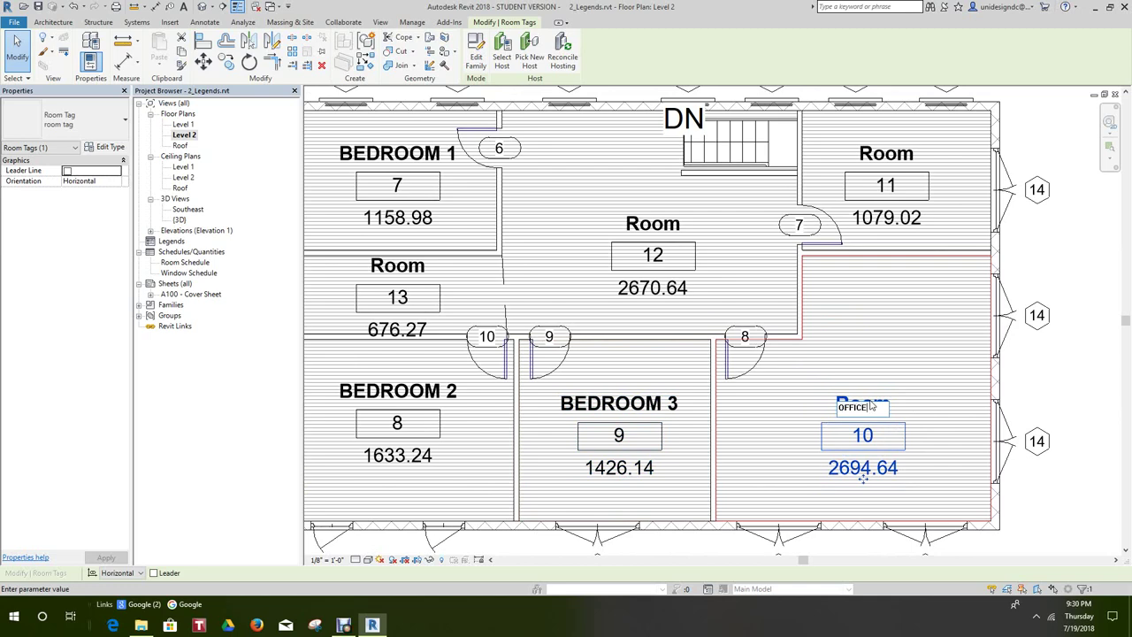
type("FFICE")
key("Return")
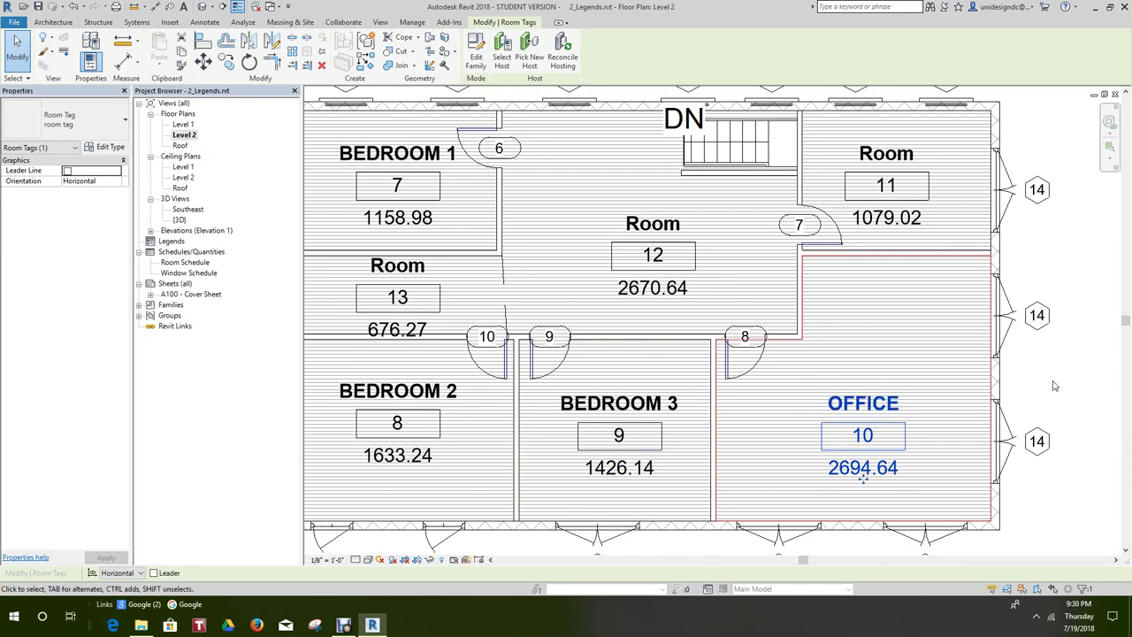
- Rename Room 12 to SETTING ROOM
scroll(1054, 386, "down", 3)
scroll(849, 323, "up", 2)
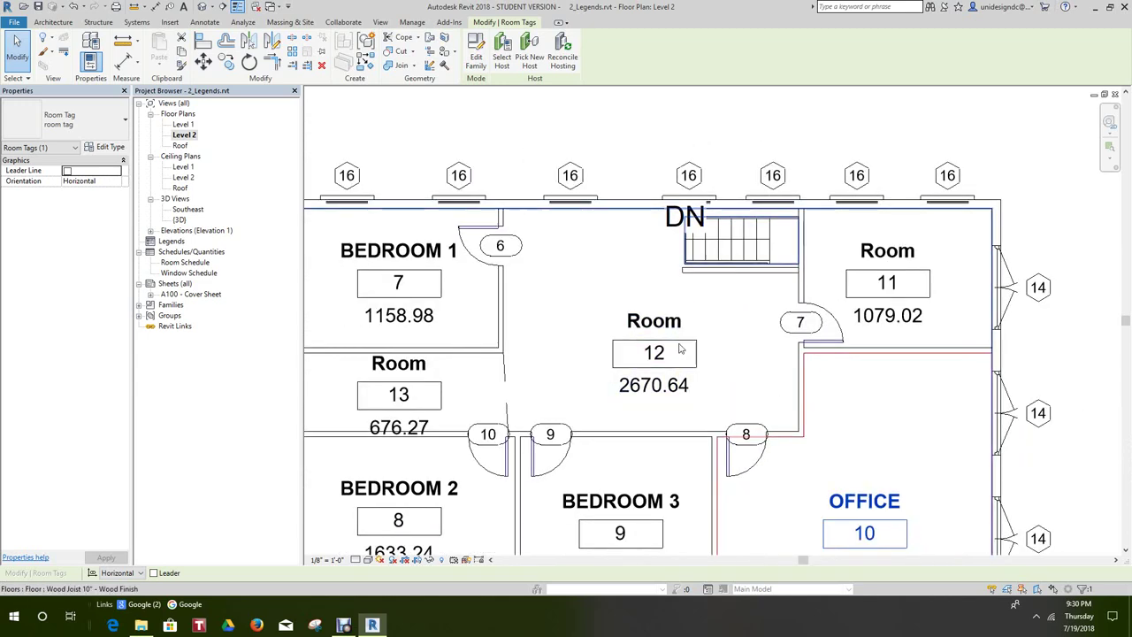
left_click(654, 323)
left_click(663, 325)
type("s")
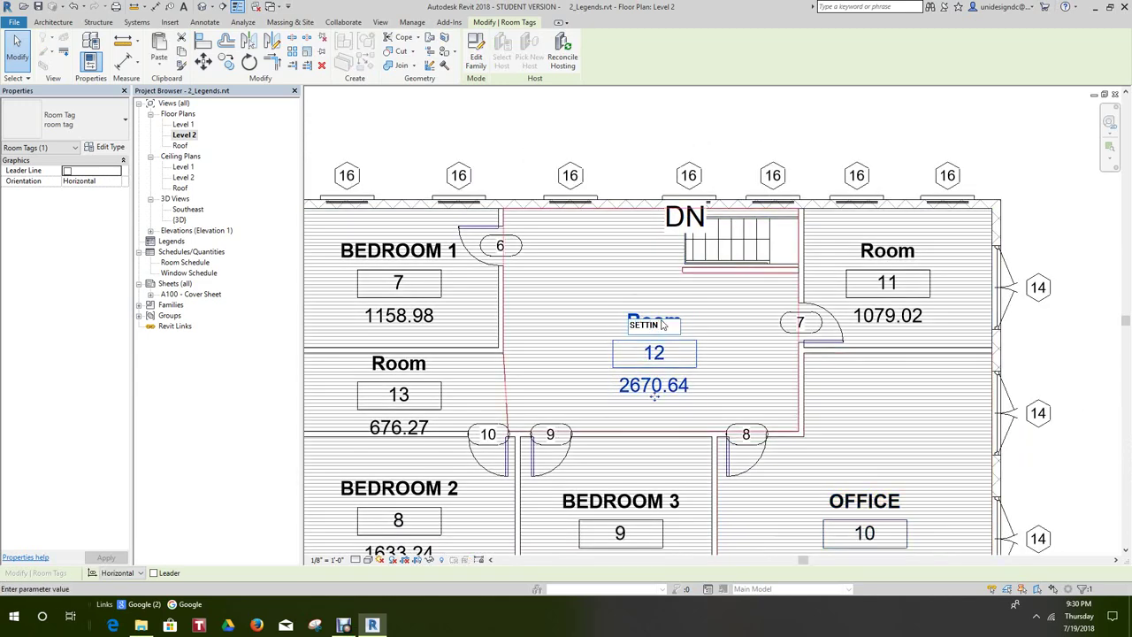
type("ETTING ROOM")
key("Return")
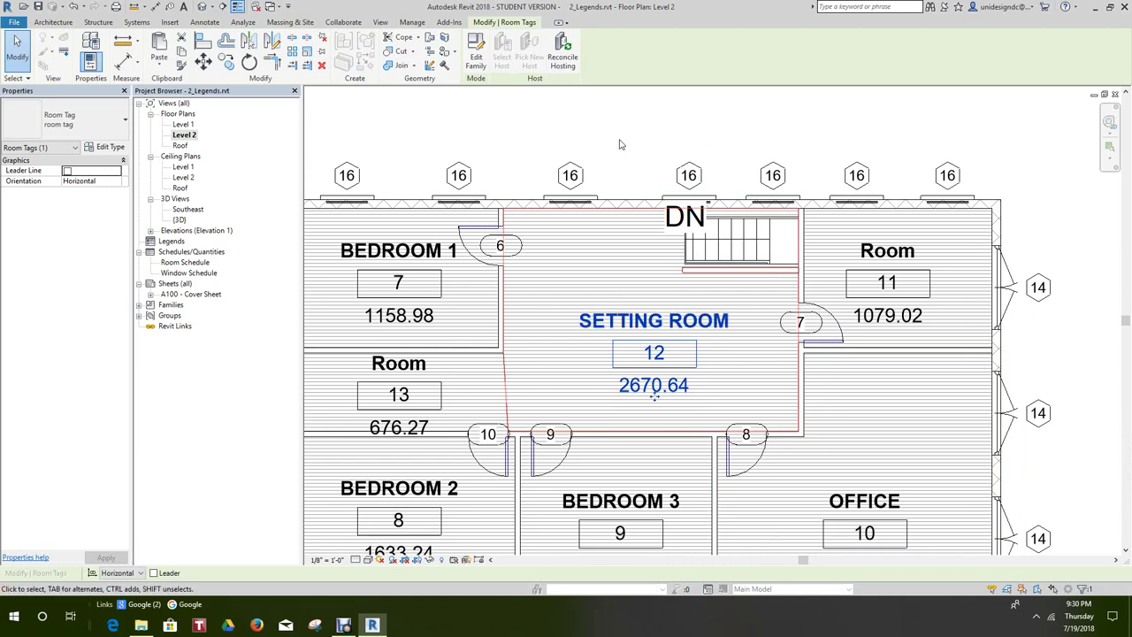
- Rename Room 11 to BEDROOM 4 and clear the tag selection
scroll(887, 252, "down", 3)
middle_click_drag(887, 251, 884, 238)
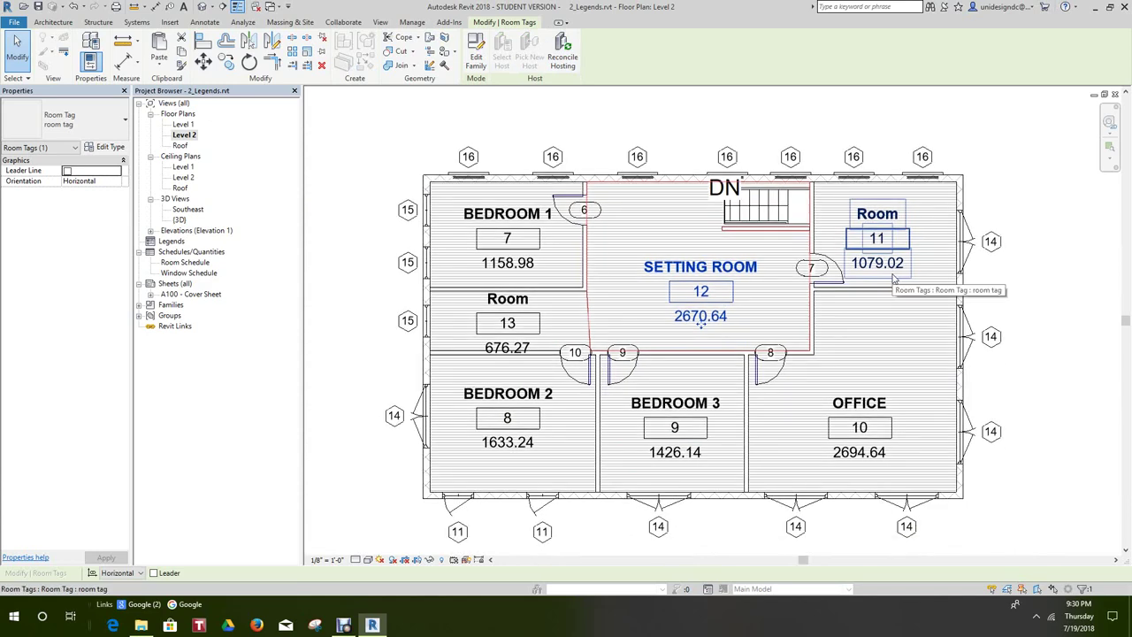
scroll(893, 278, "up", 2)
left_click(877, 214)
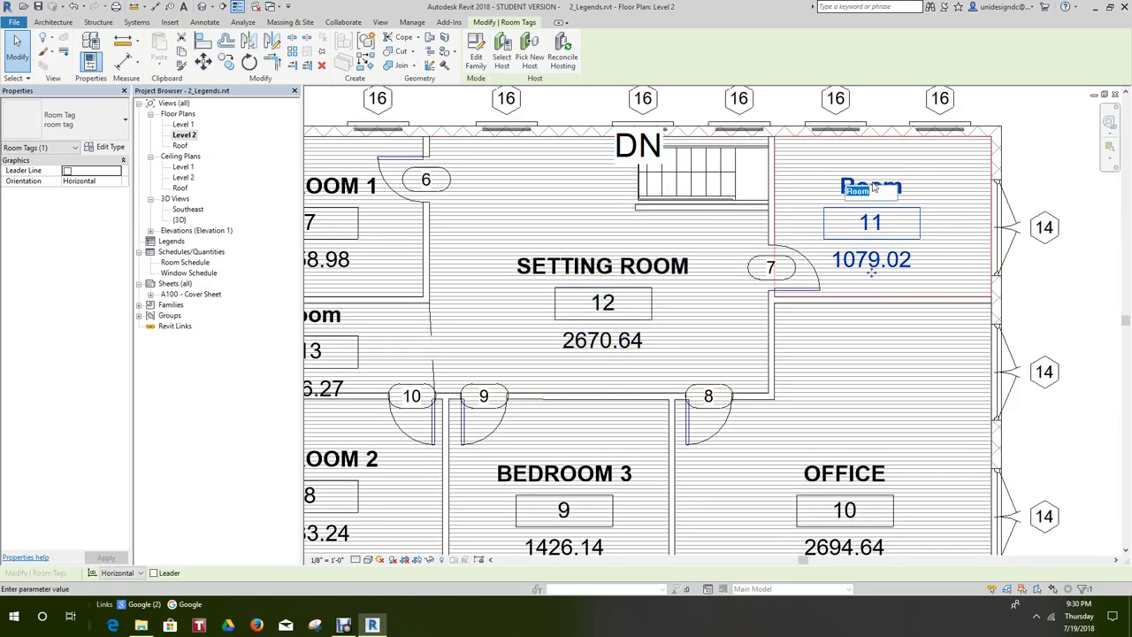
type("BEDROOM 4")
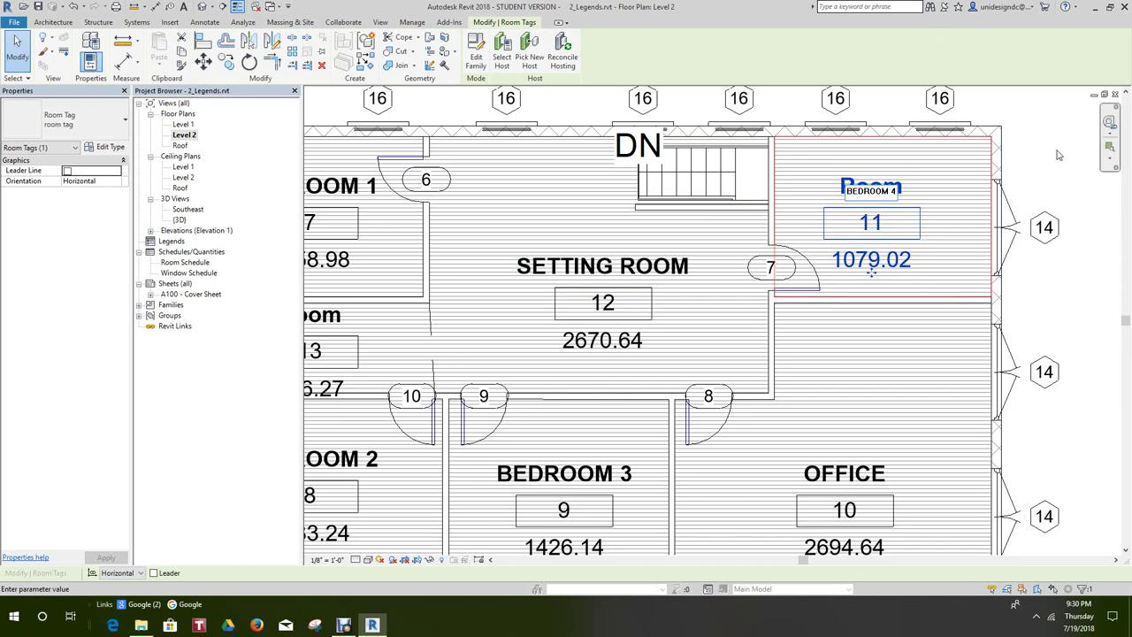
left_click(984, 182)
key("Escape")
scroll(806, 191, "down", 3)
- Step through the Level 1 and Level 2 plans, then bring up the Room Schedule of all 13 rooms
scroll(884, 234, "down", 2)
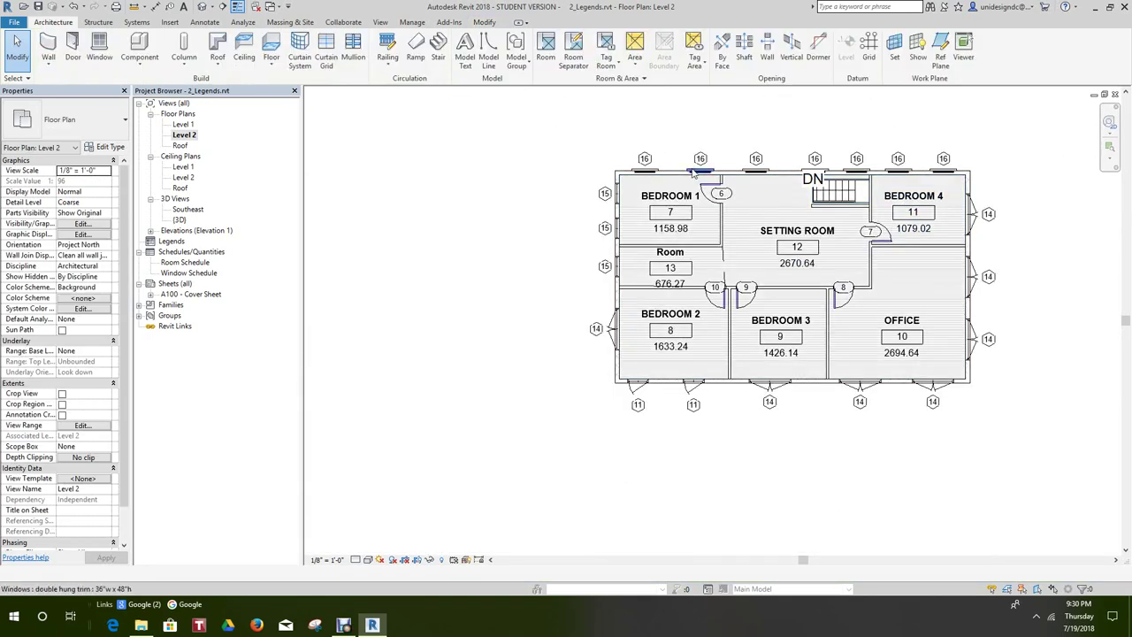
scroll(760, 239, "up", 3)
scroll(717, 252, "down", 2)
scroll(717, 253, "down", 2)
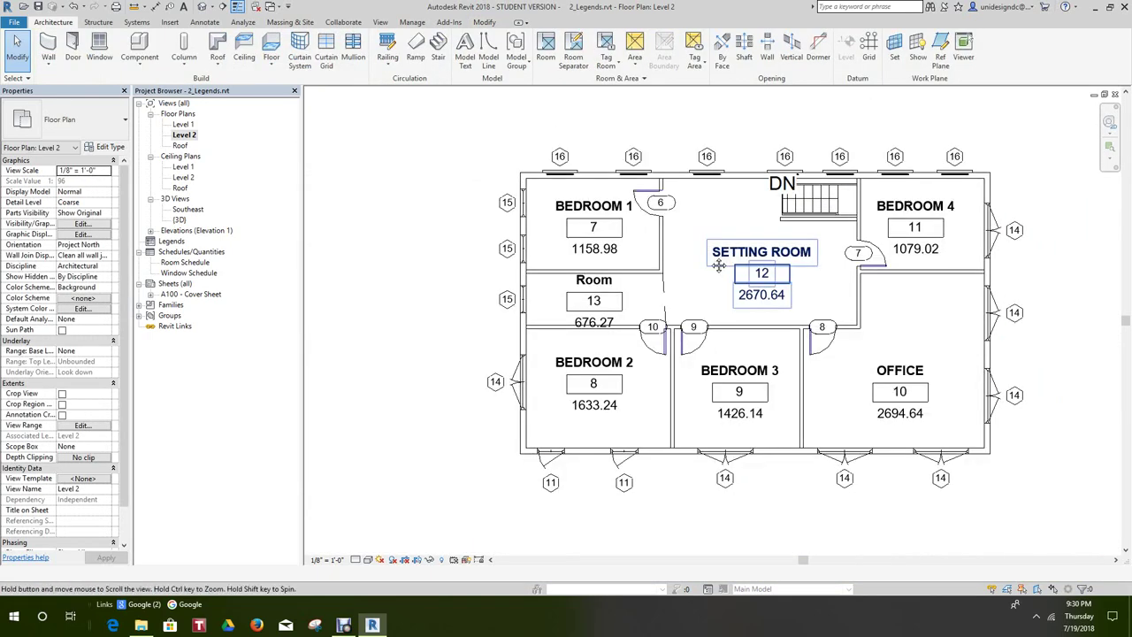
double_click(183, 124)
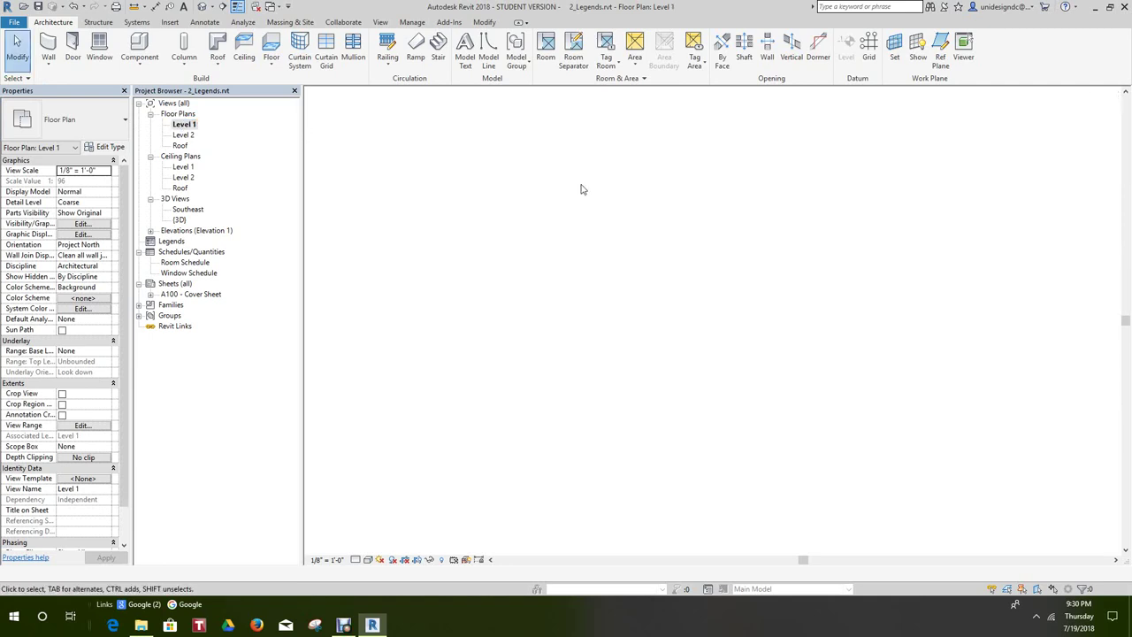
scroll(582, 284, "up", 3)
scroll(581, 284, "down", 3)
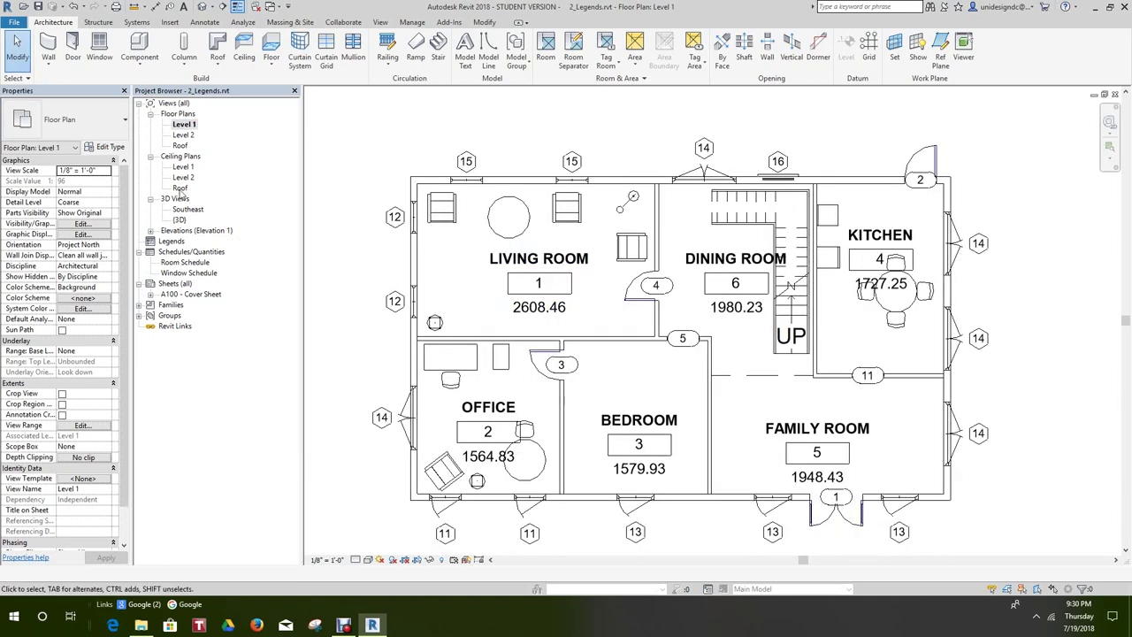
double_click(184, 135)
scroll(455, 239, "down", 3)
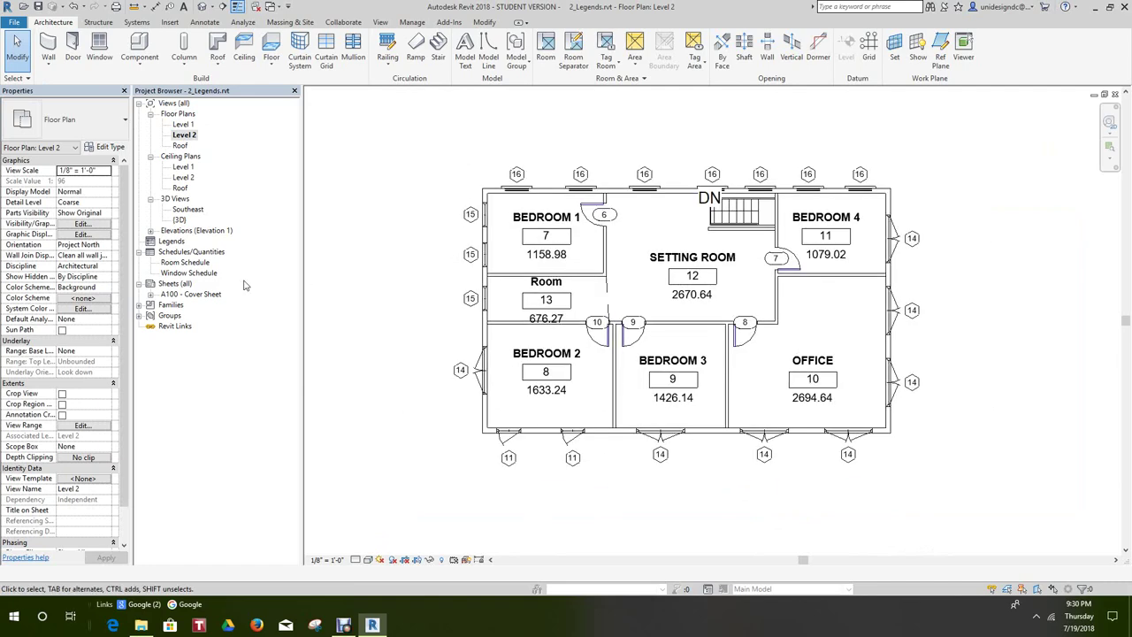
double_click(195, 262)
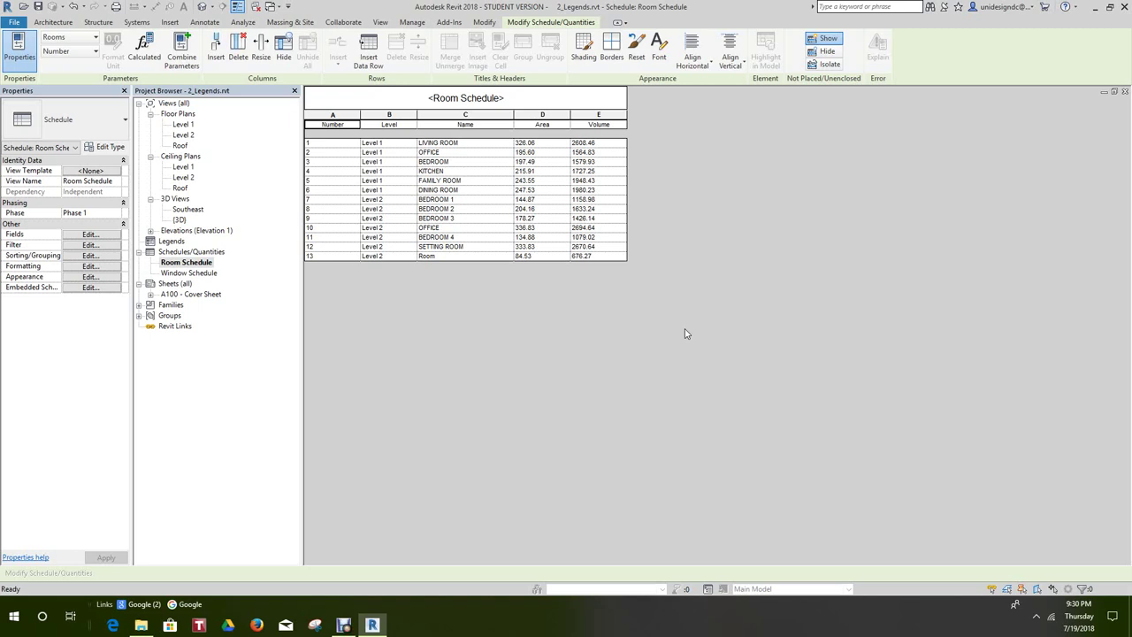
- Check the Window Schedule, briefly switching to the Level 2 plan and back
double_click(184, 273)
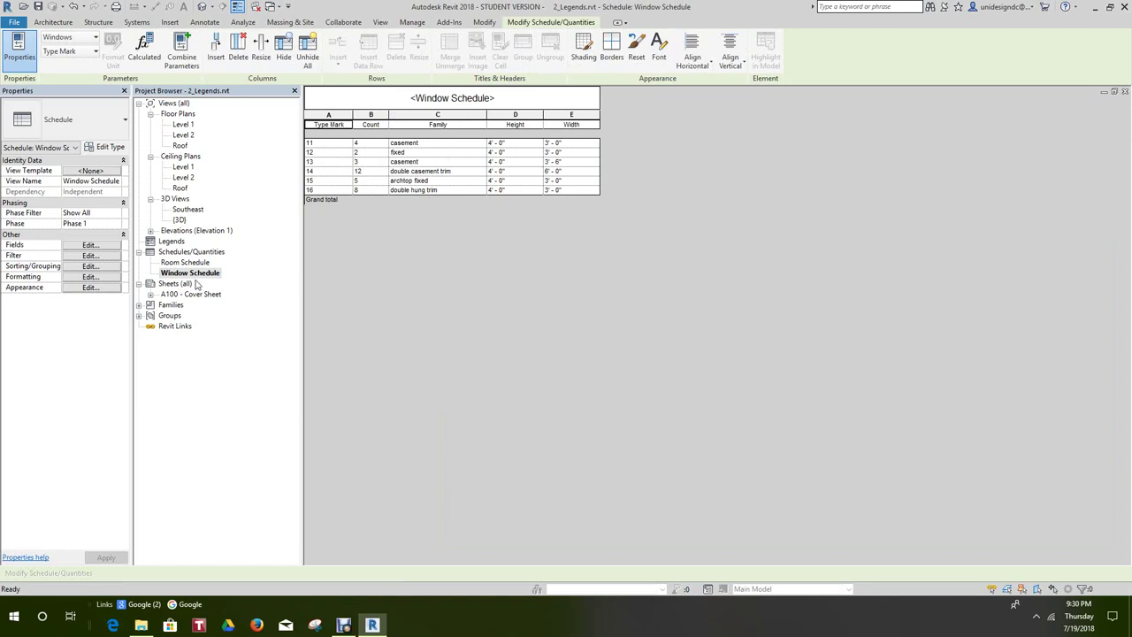
double_click(183, 135)
scroll(550, 195, "down", 2)
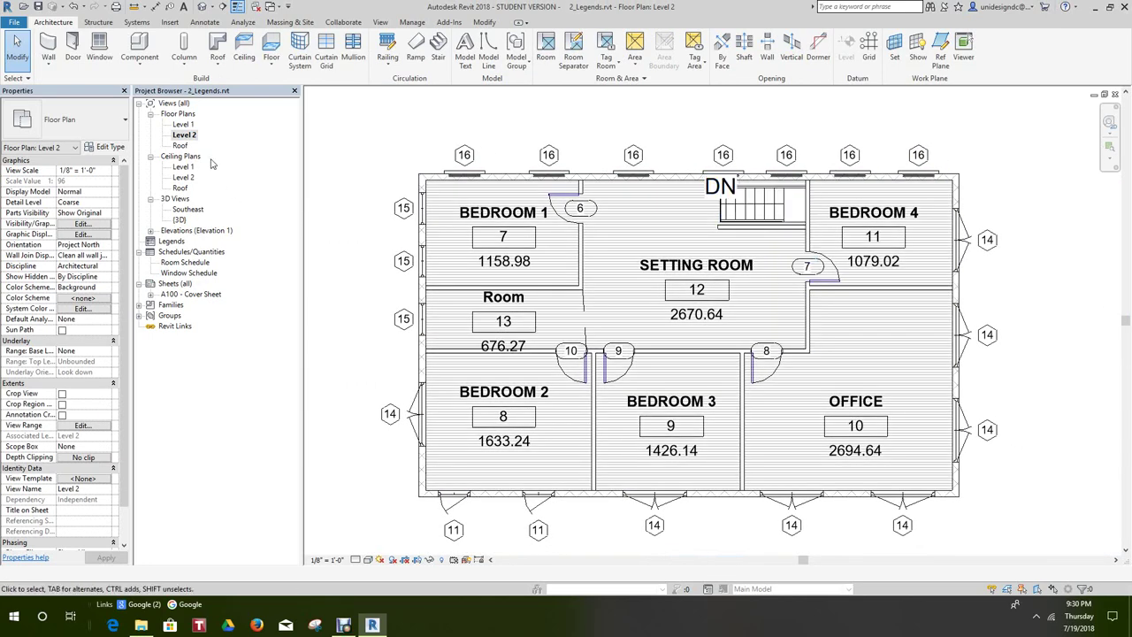
double_click(189, 272)
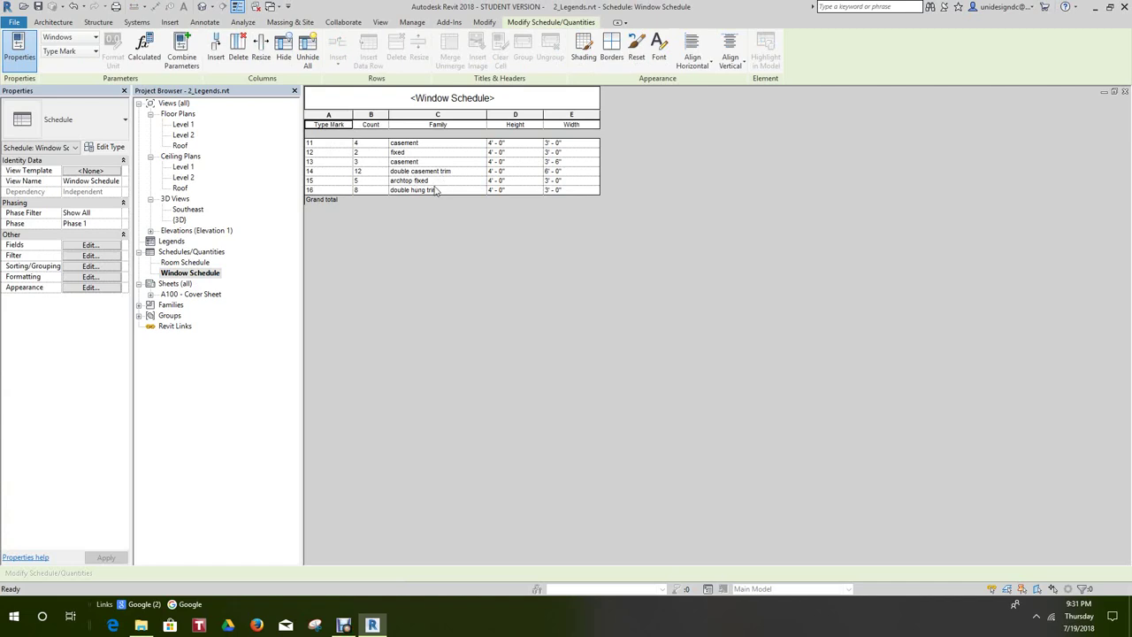
- Review the Room Schedule, then the Level 1 floor plan
double_click(184, 263)
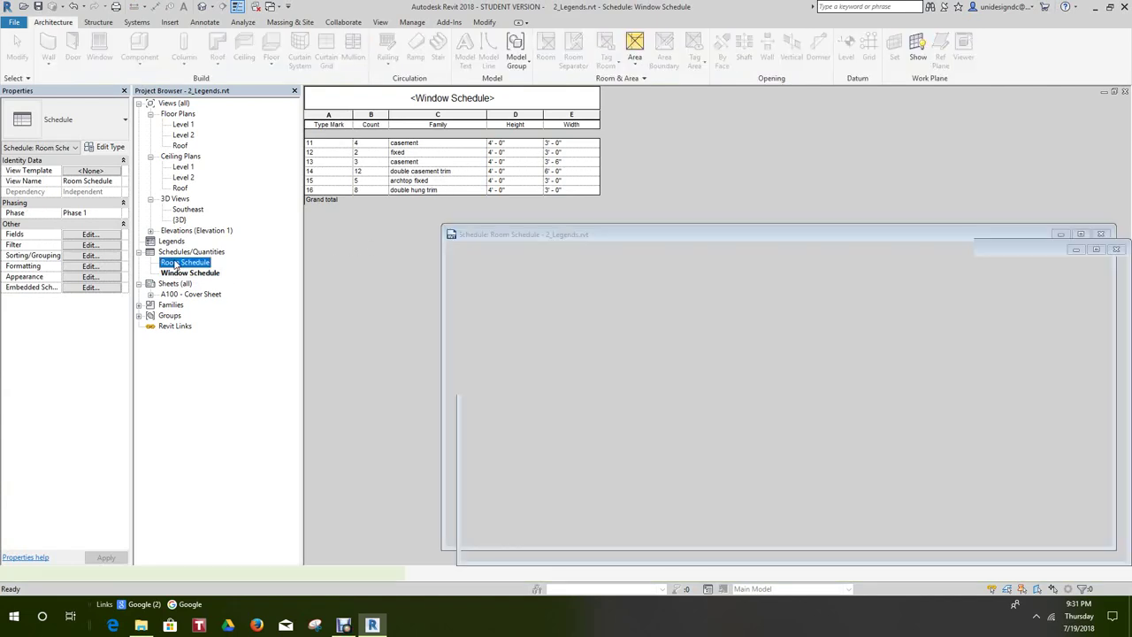
double_click(191, 126)
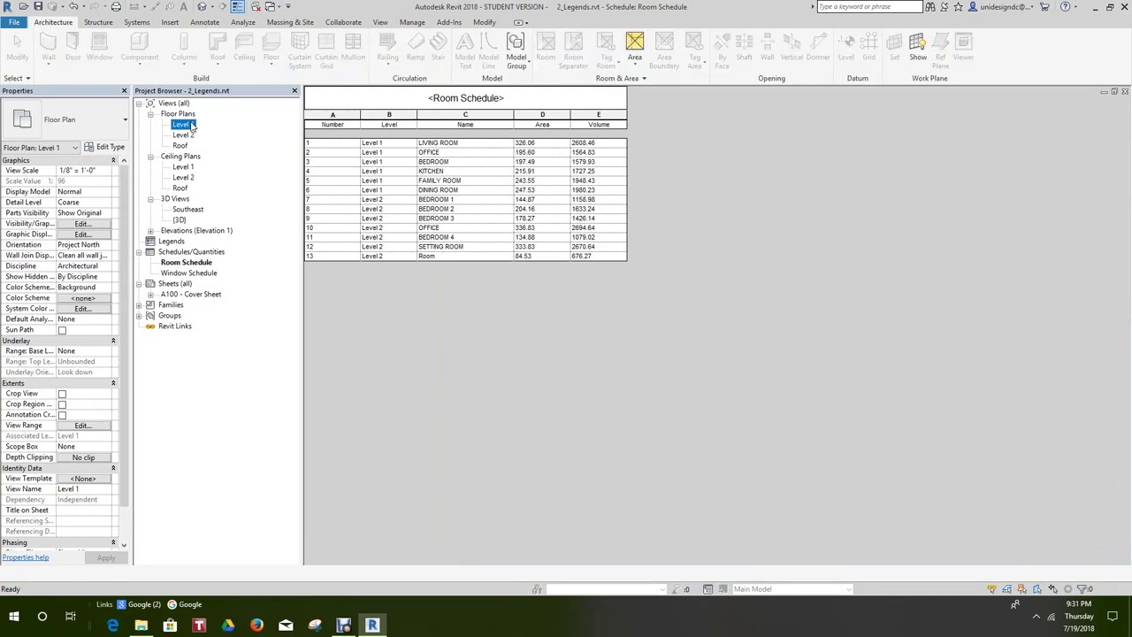
scroll(546, 255, "down", 2)
scroll(610, 344, "up", 2)
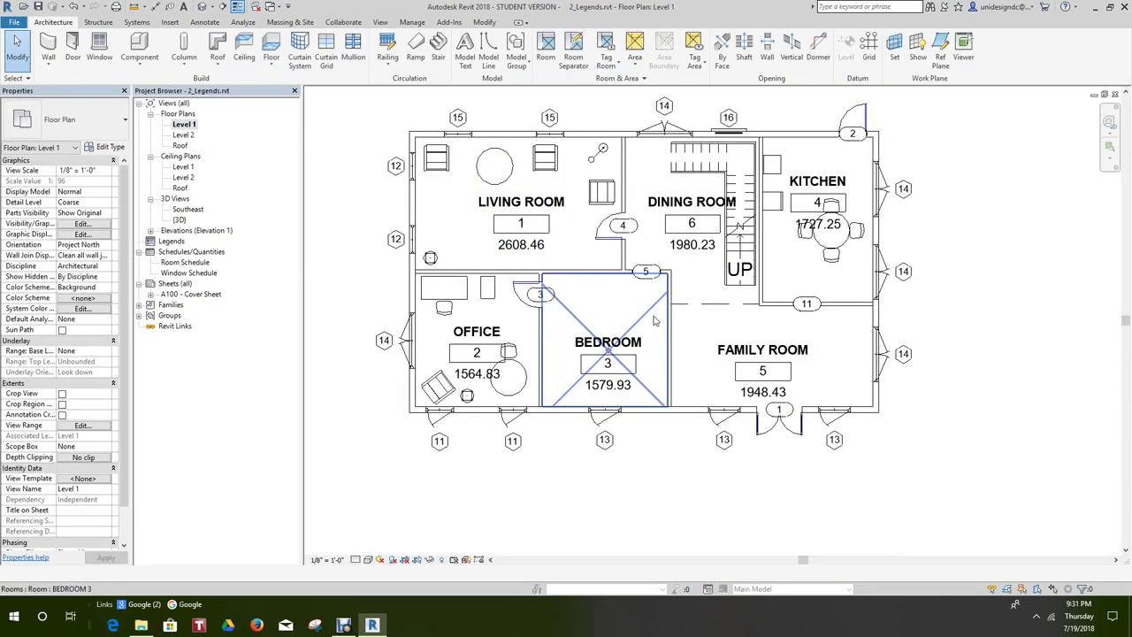
scroll(656, 323, "down", 4)
middle_click_drag(656, 323, 665, 368)
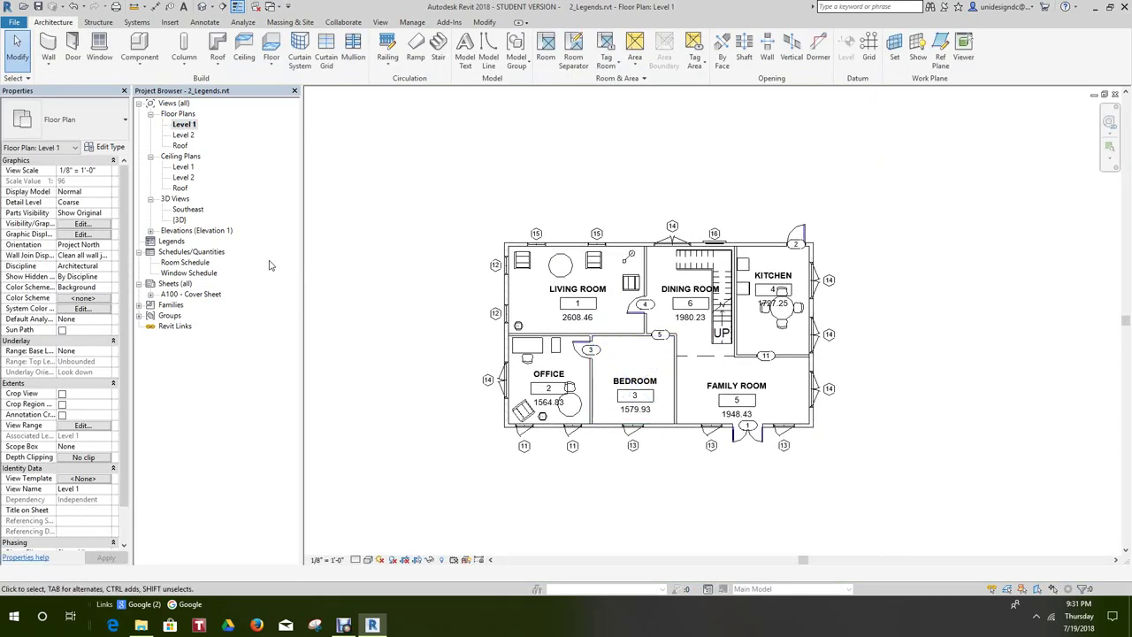
- Return to the Level 2 floor plan and frame the renamed rooms
double_click(185, 135)
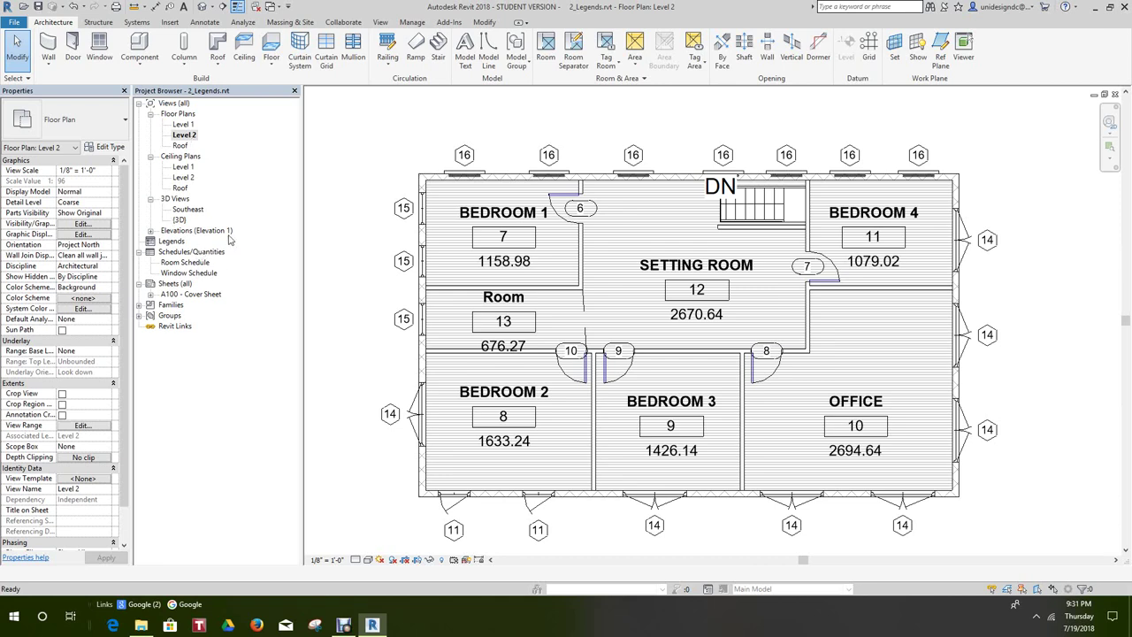
middle_click_drag(575, 183, 567, 217)
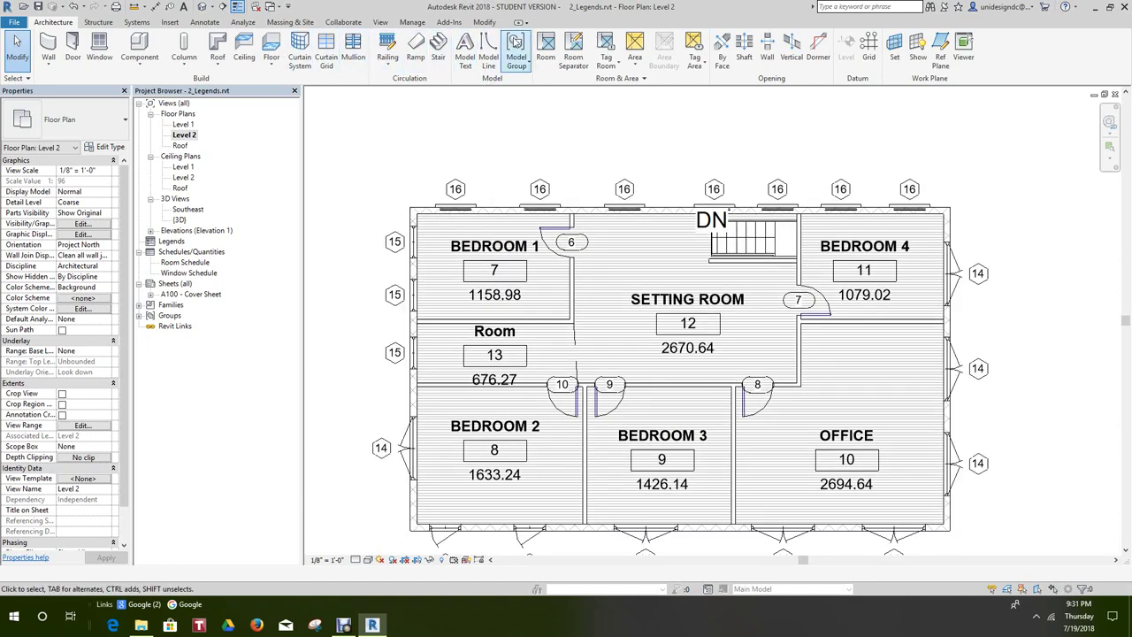
scroll(512, 190, "up", 3)
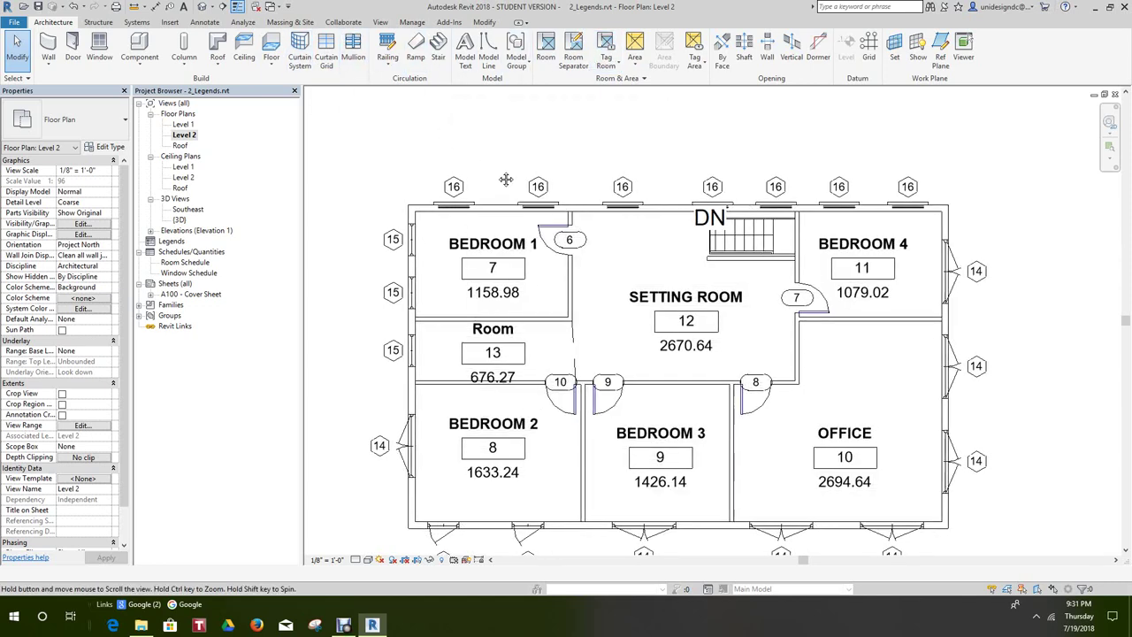
scroll(610, 190, "down", 1)
scroll(610, 190, "down", 3)
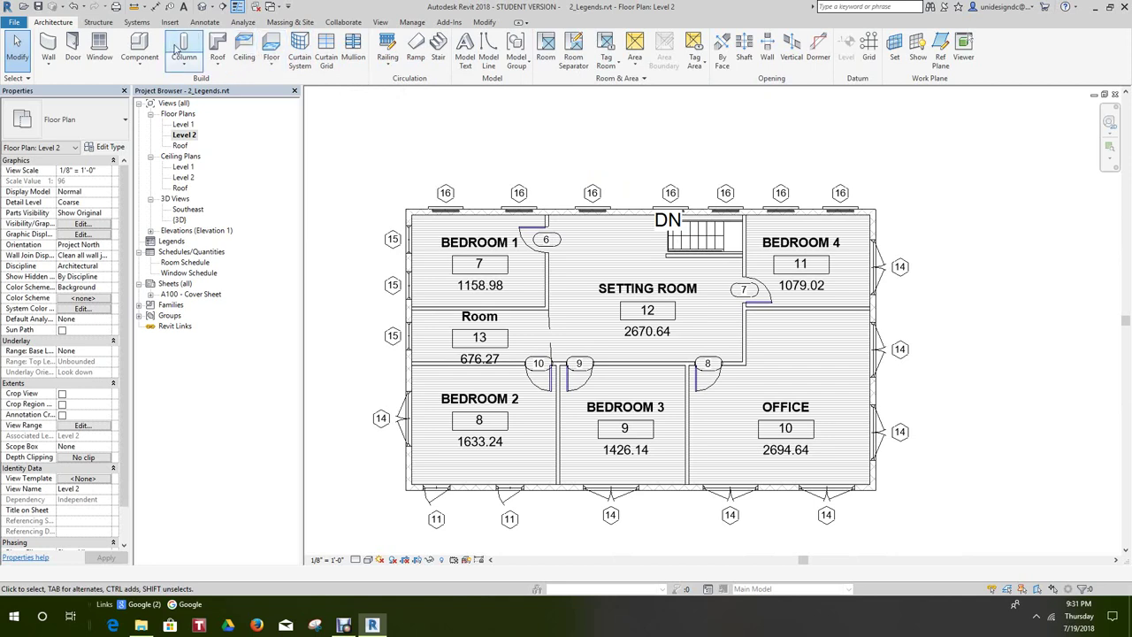
- Create a new Schedule/Quantities schedule for the Doors category
left_click(378, 22)
left_click(644, 68)
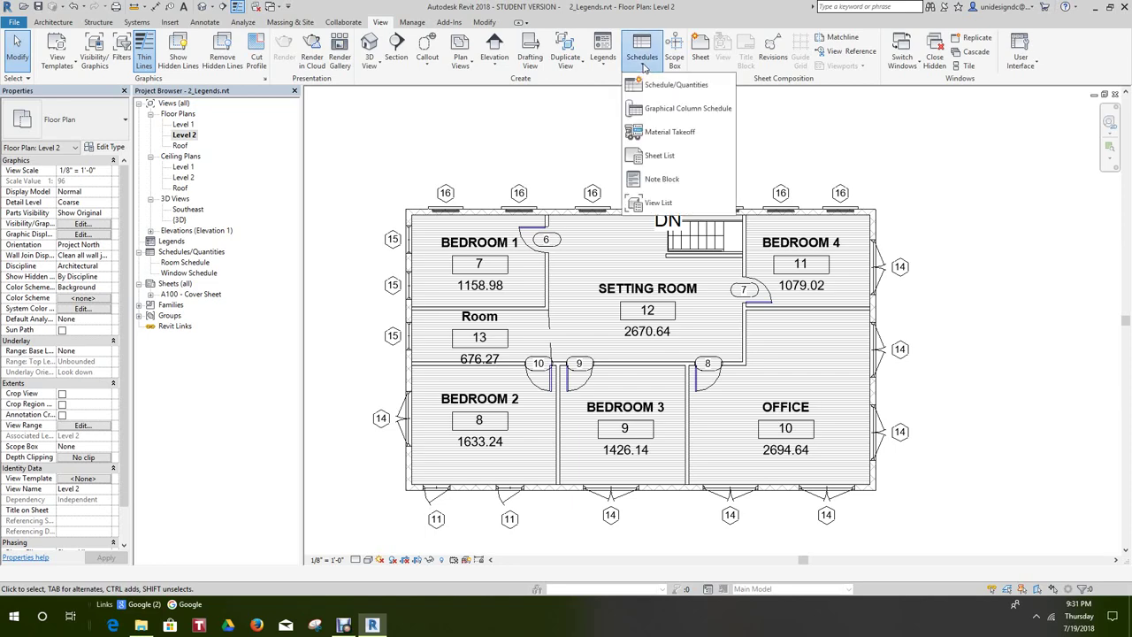
left_click(651, 86)
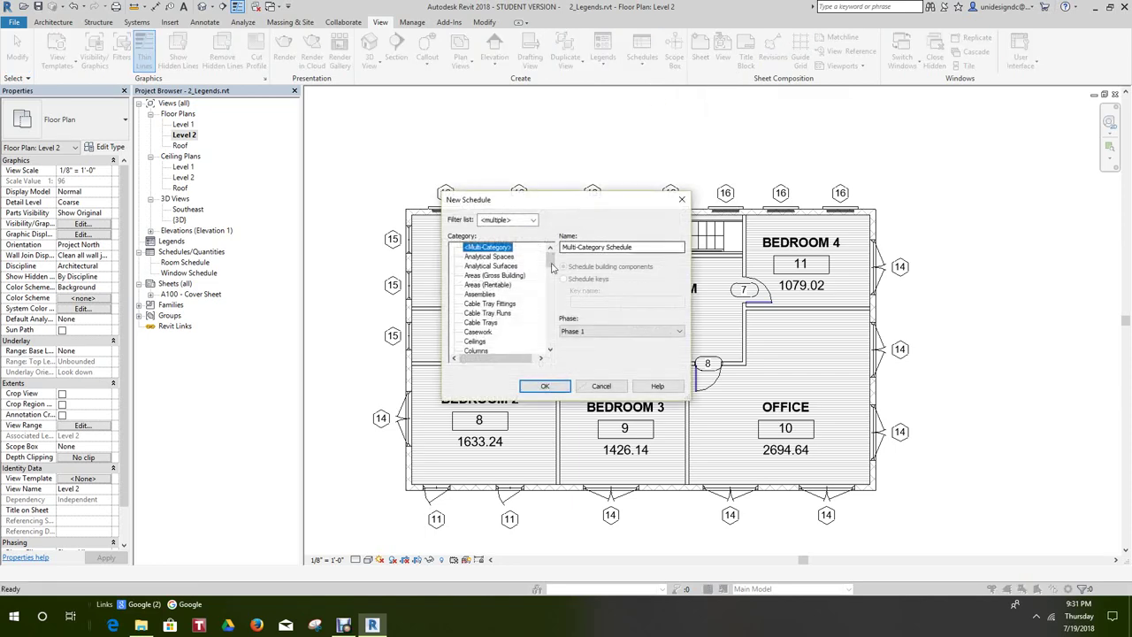
scroll(551, 259, "down", 4)
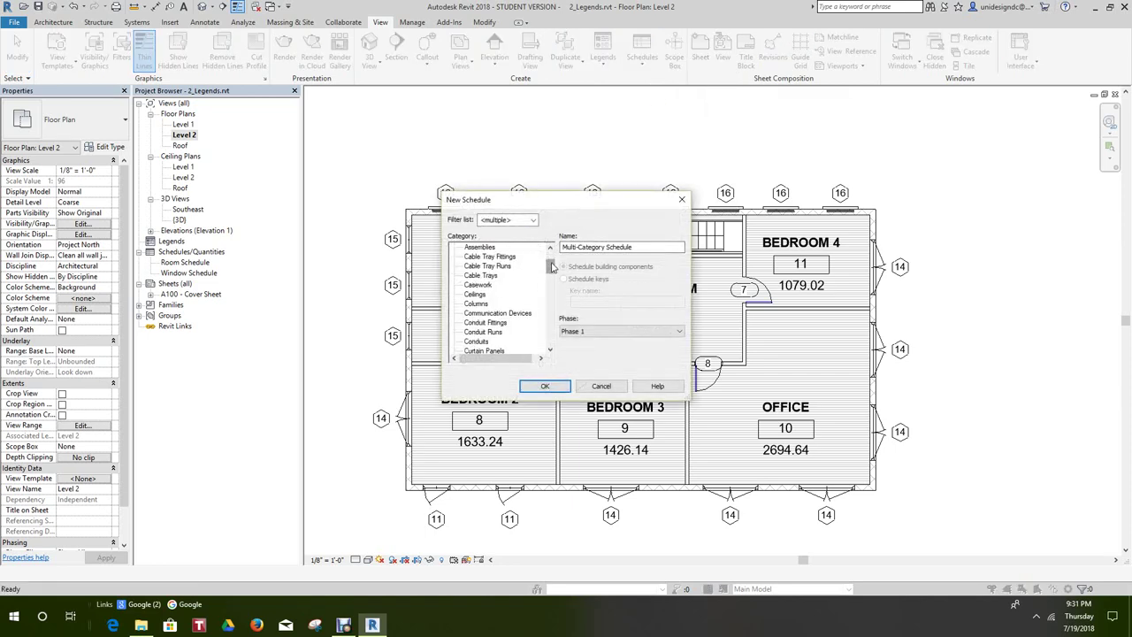
scroll(552, 267, "down", 2)
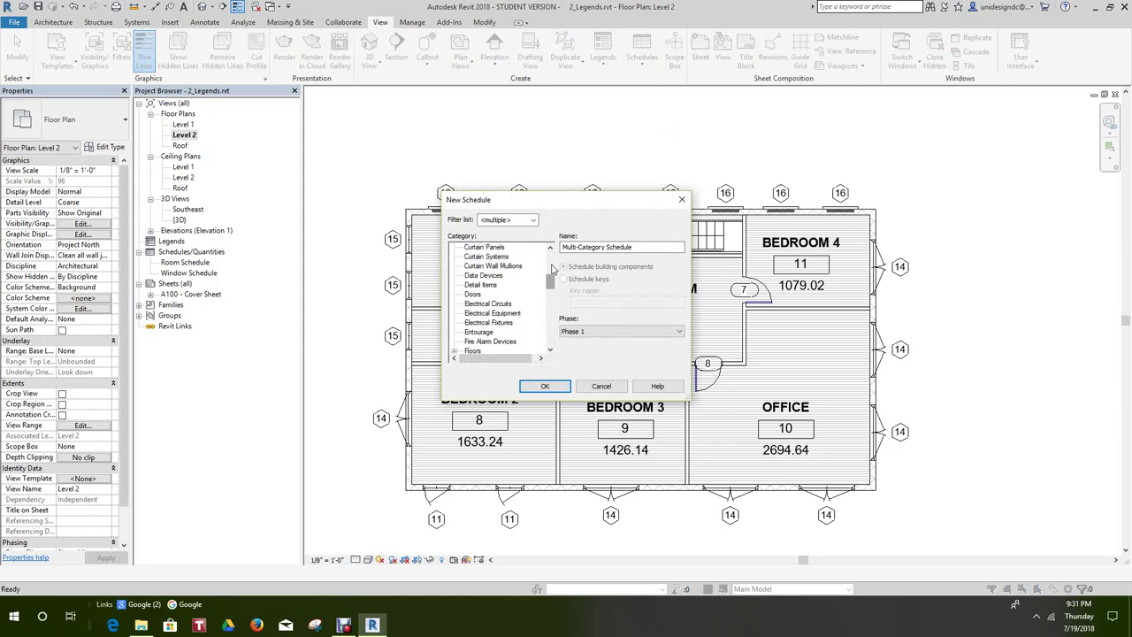
left_click(478, 295)
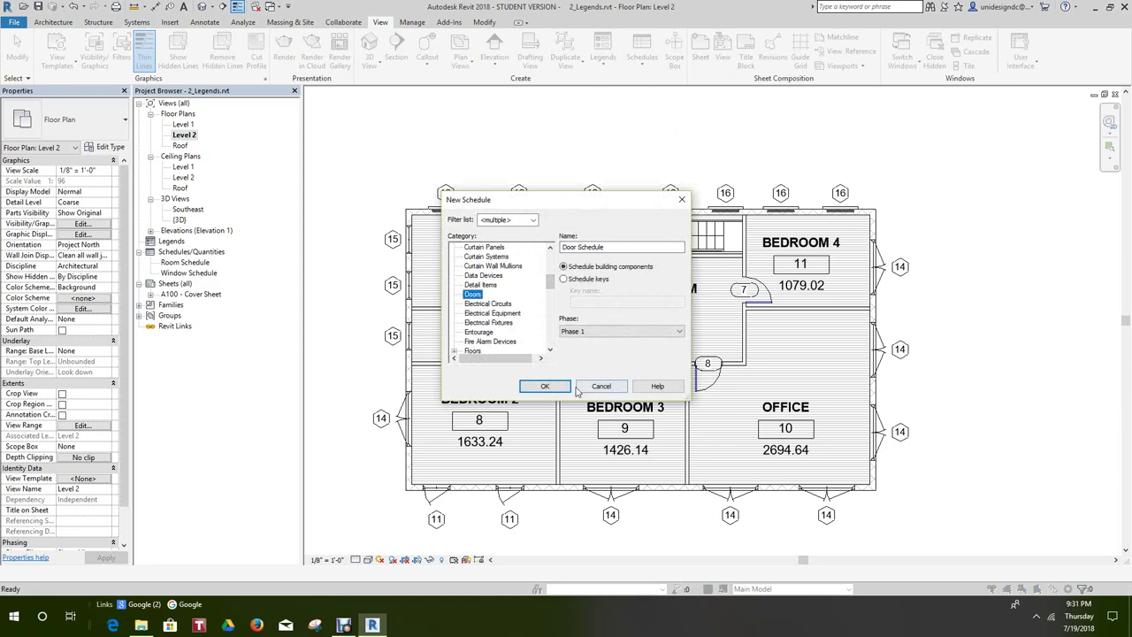
left_click(548, 387)
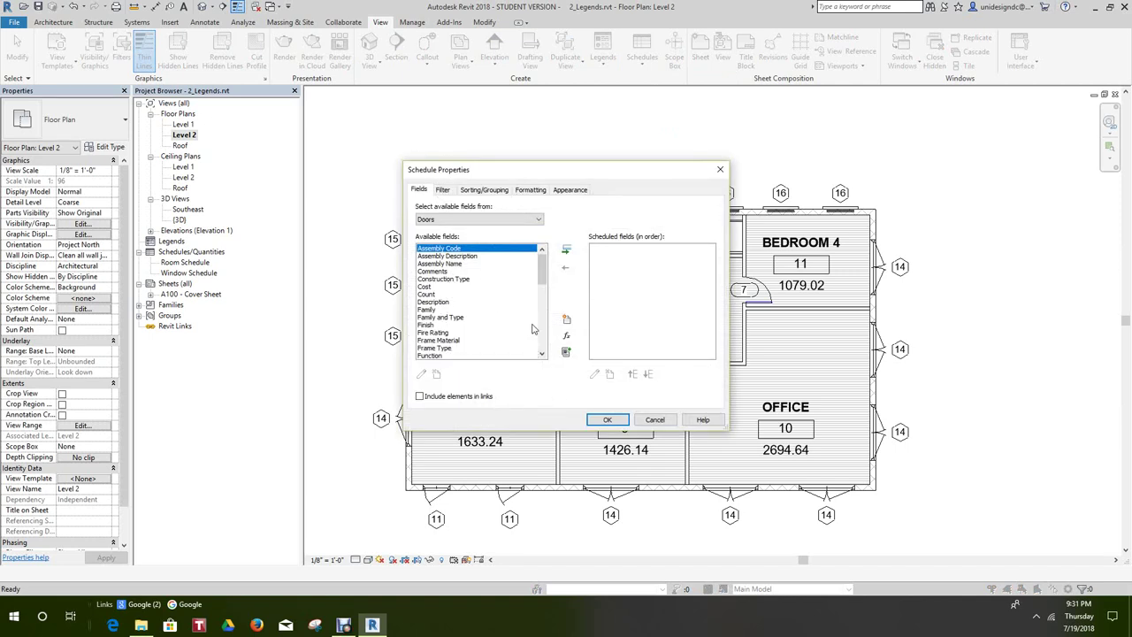
- Add Mark, Height, Family, Count and Level to the Door Schedule's fields
left_click_drag(542, 274, 546, 323)
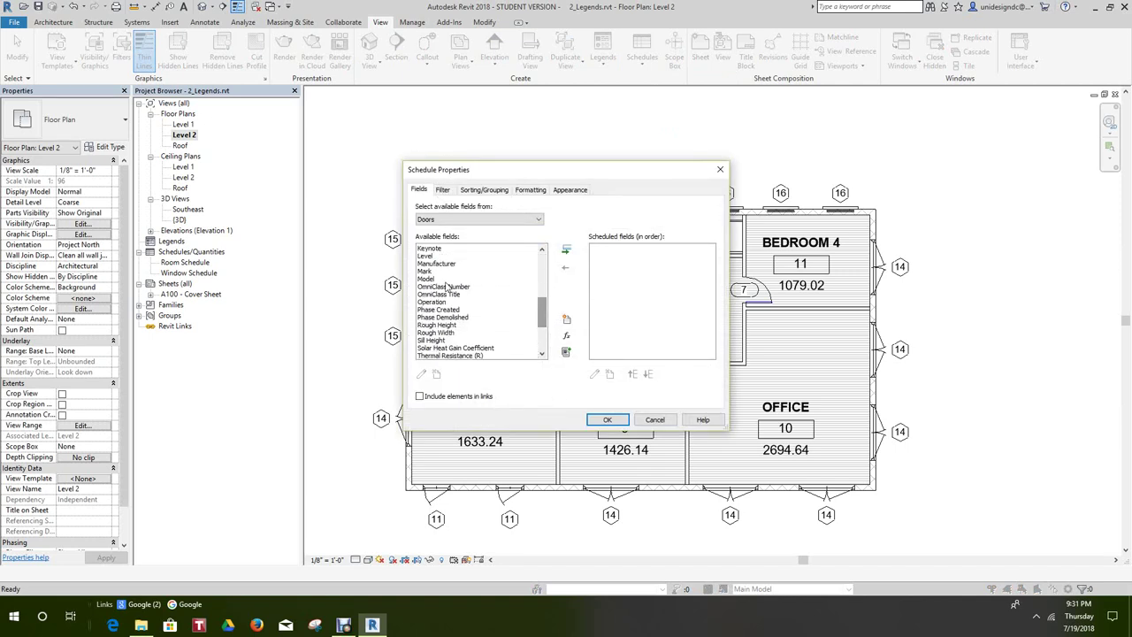
left_click(434, 271)
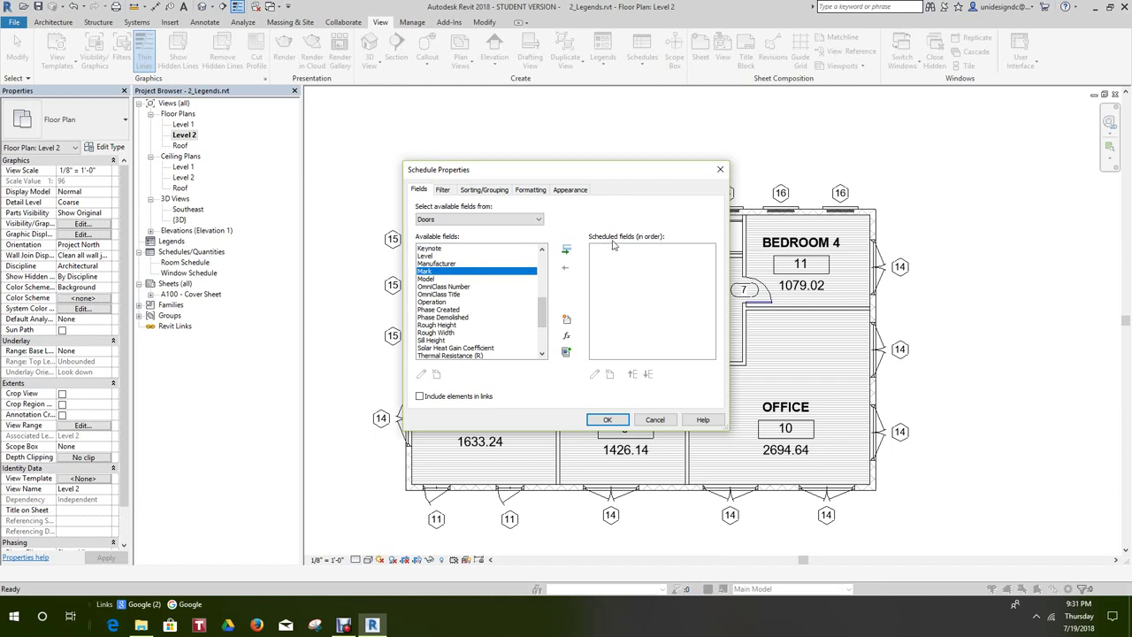
left_click(566, 250)
left_click_drag(544, 320, 542, 294)
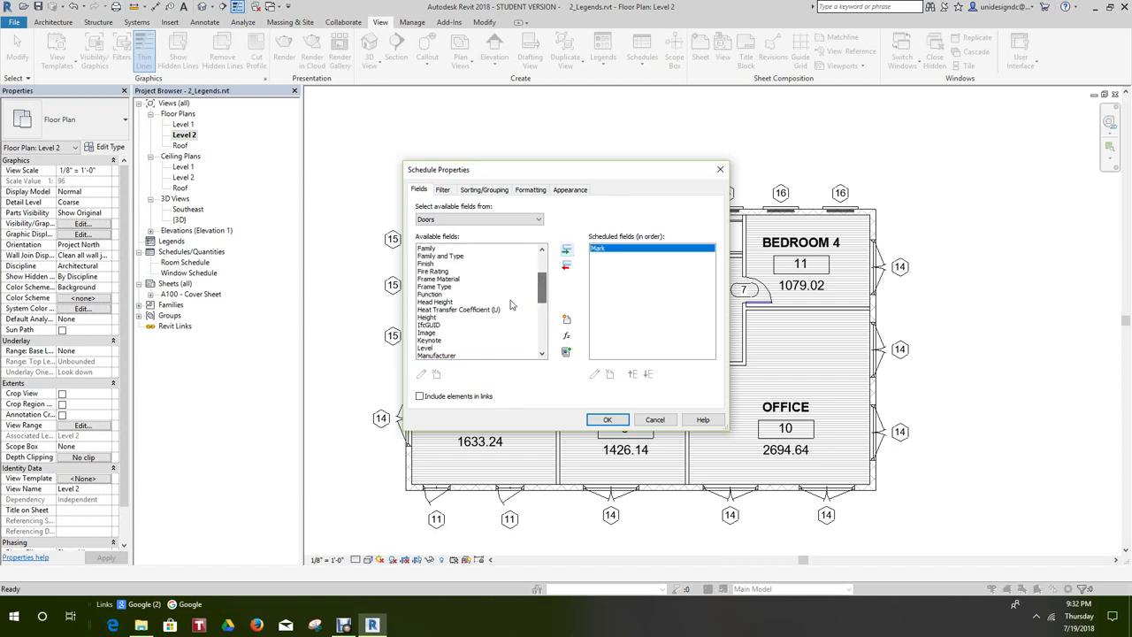
left_click(440, 317)
left_click(567, 250)
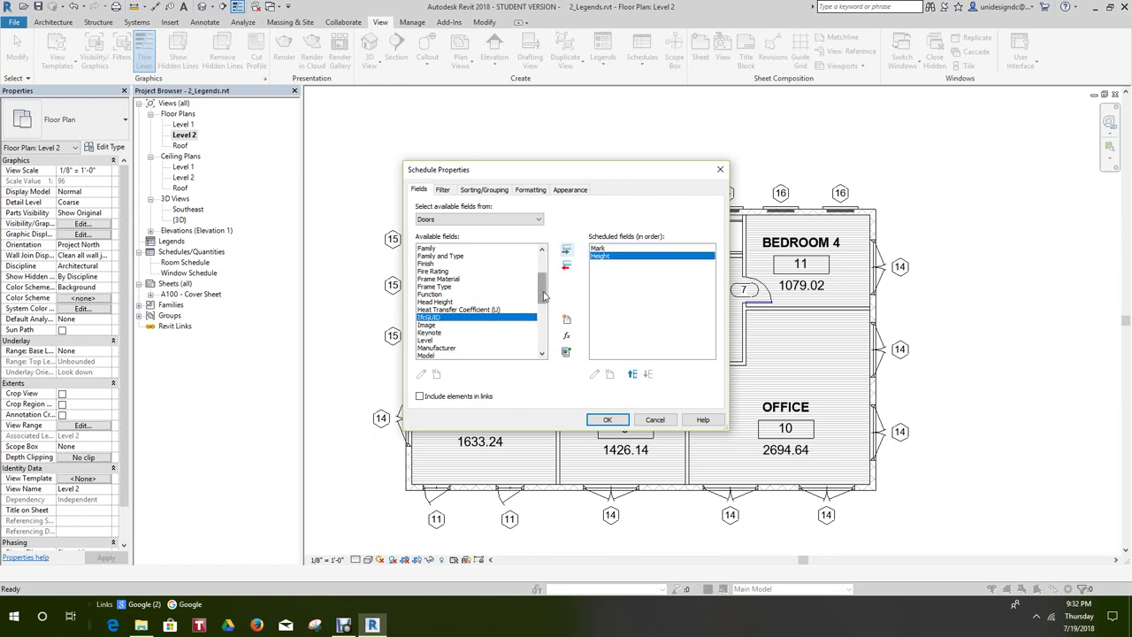
left_click_drag(542, 296, 547, 277)
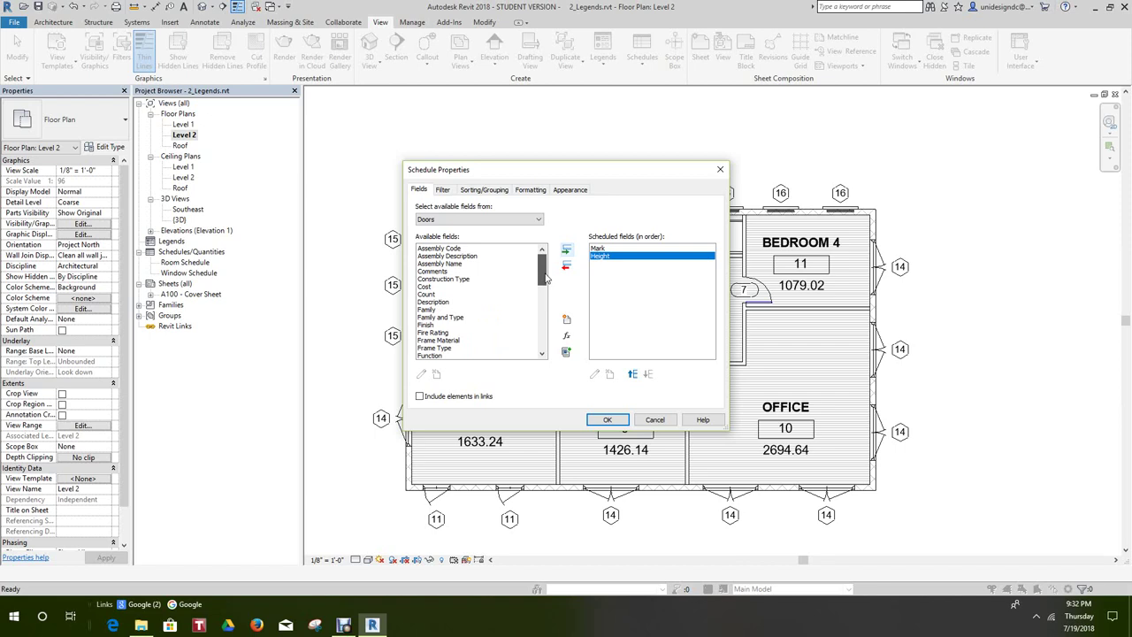
left_click(460, 309)
left_click(569, 252)
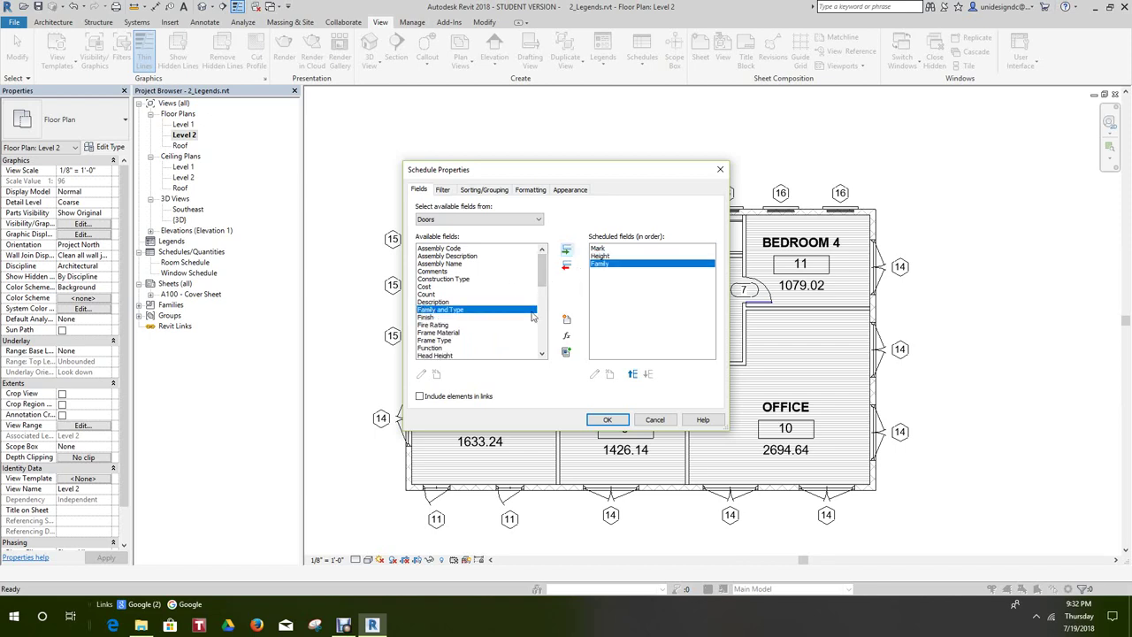
mouse_move(543, 268)
left_mouse_down()
mouse_move(542, 293)
mouse_move(545, 266)
left_mouse_up()
left_click(433, 294)
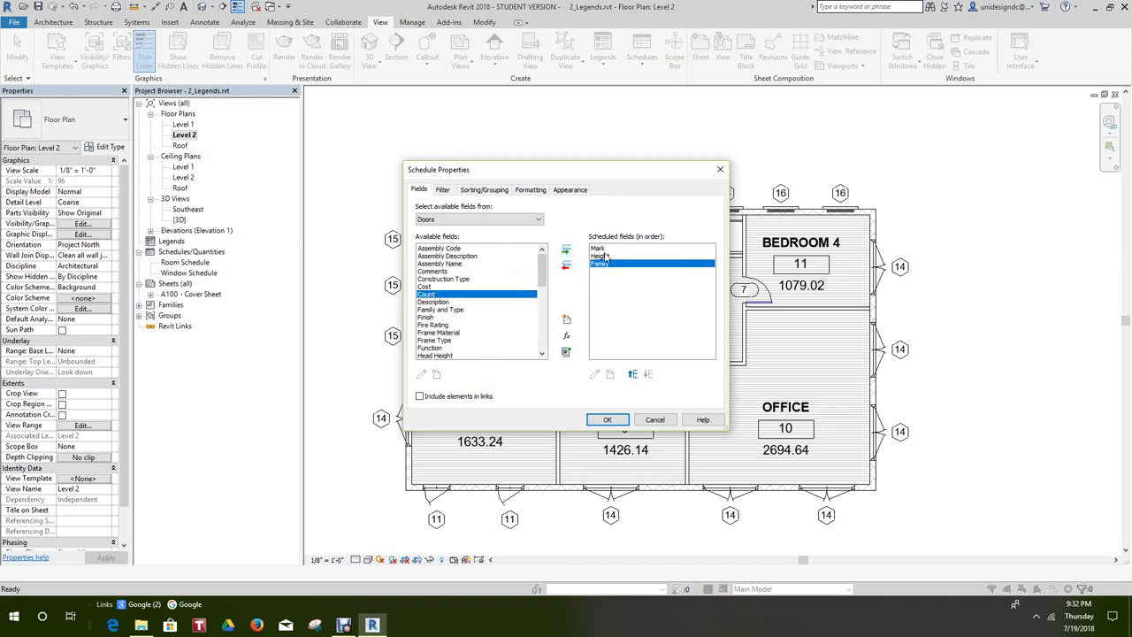
left_click(565, 250)
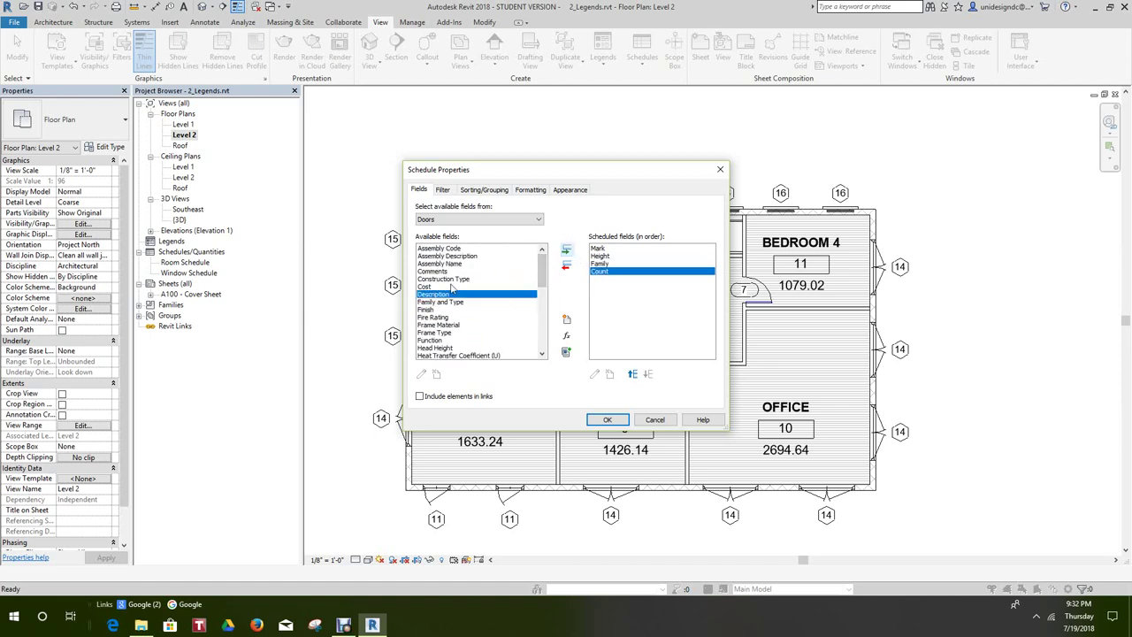
mouse_move(542, 279)
left_mouse_down()
mouse_move(557, 335)
mouse_move(548, 295)
left_mouse_up()
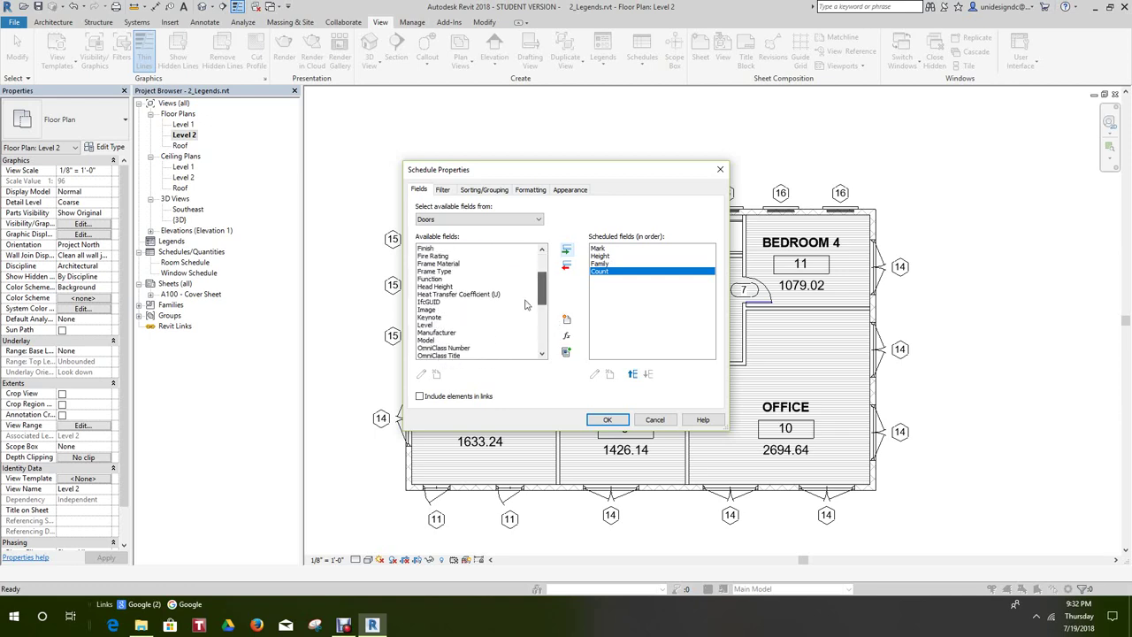
left_click(432, 326)
left_click(566, 250)
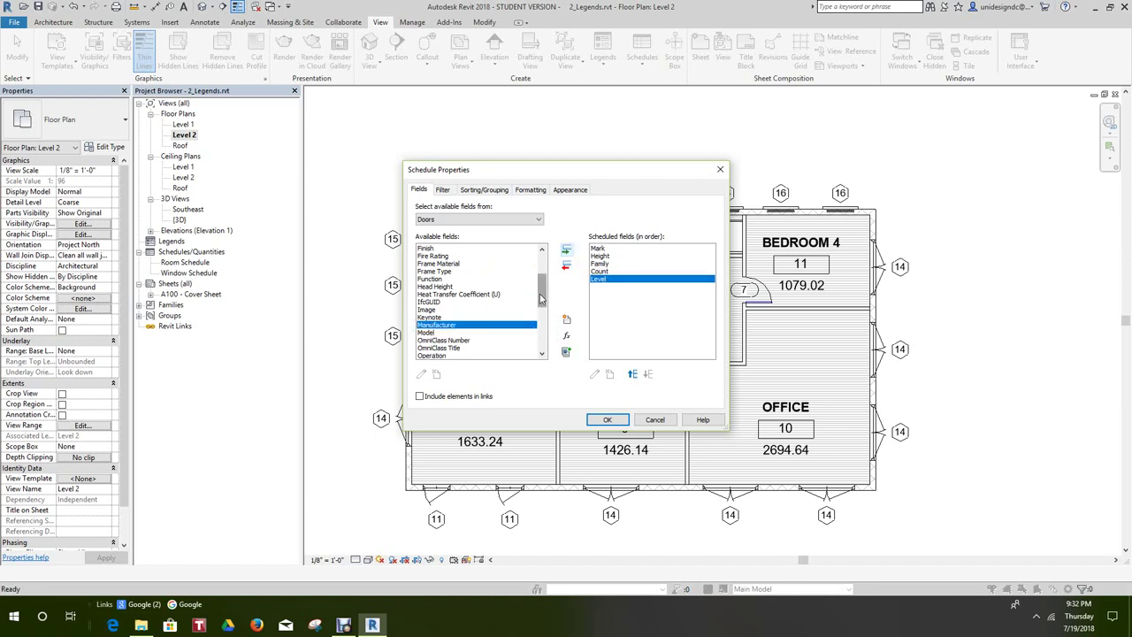
- Add the Width field, and remove Rough Width and Rough Height from the schedule
left_click_drag(541, 298, 541, 329)
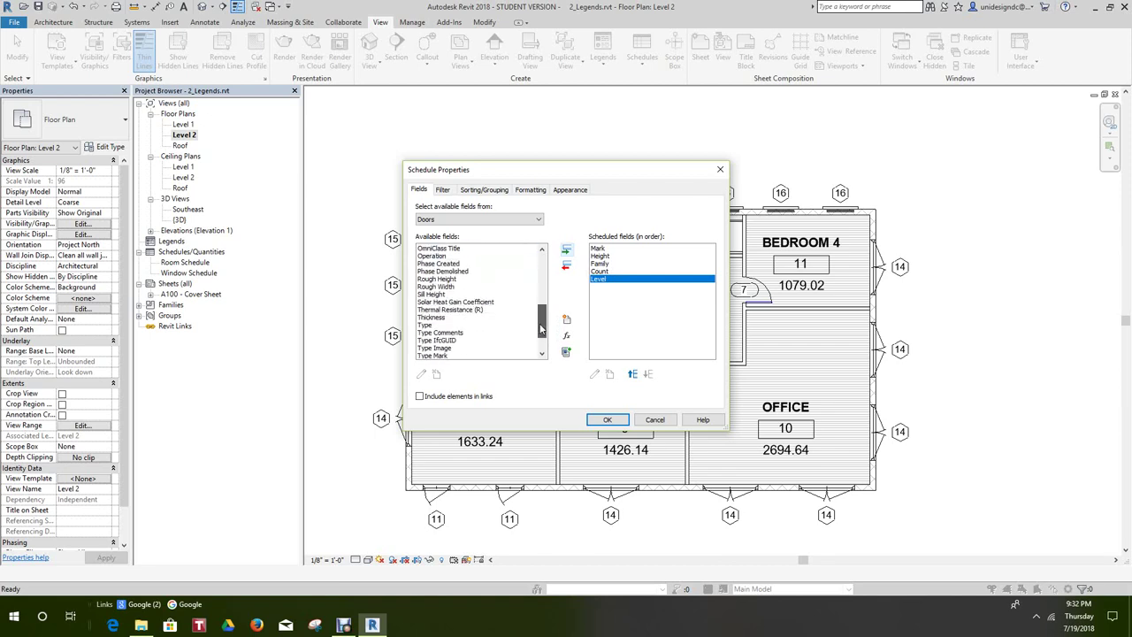
left_click(440, 281)
left_click(565, 251)
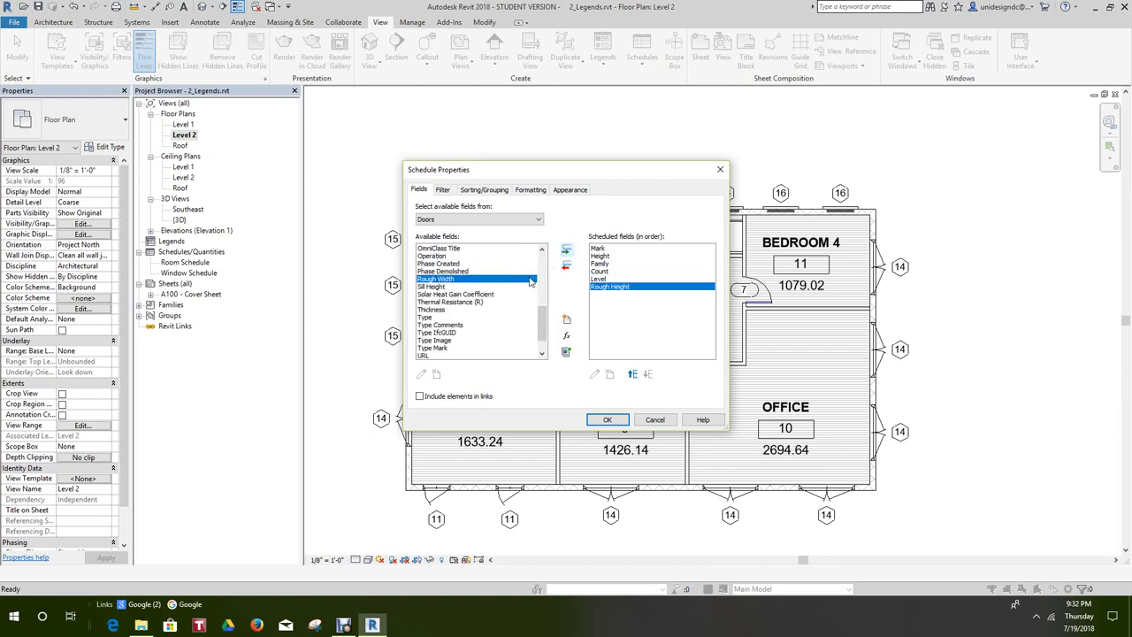
left_click(566, 251)
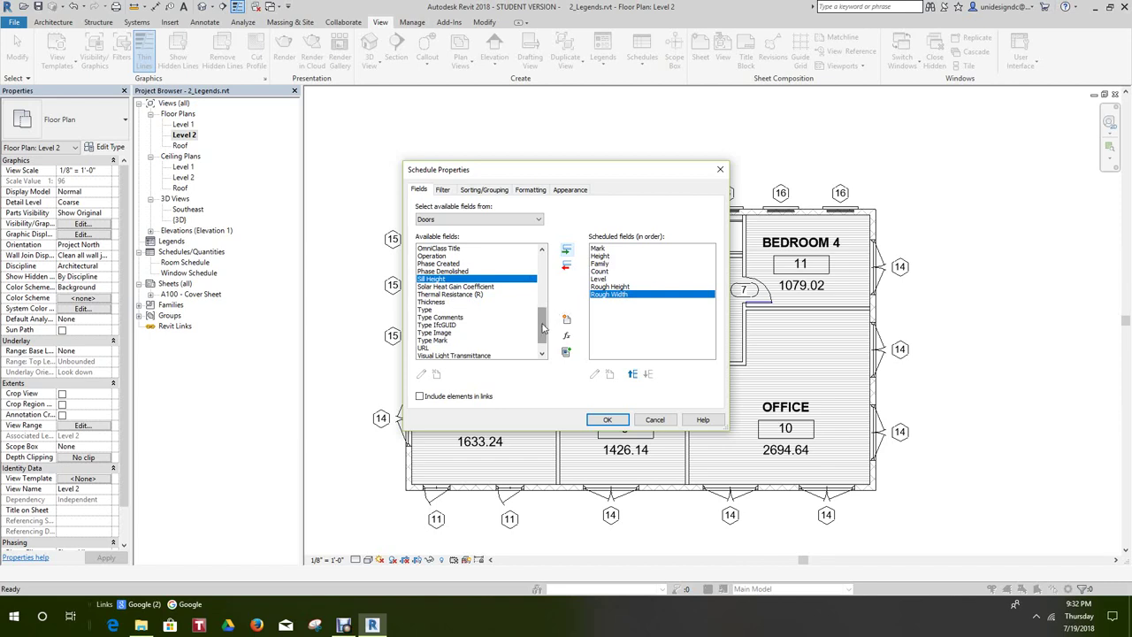
left_click_drag(544, 325, 544, 338)
left_click(428, 348)
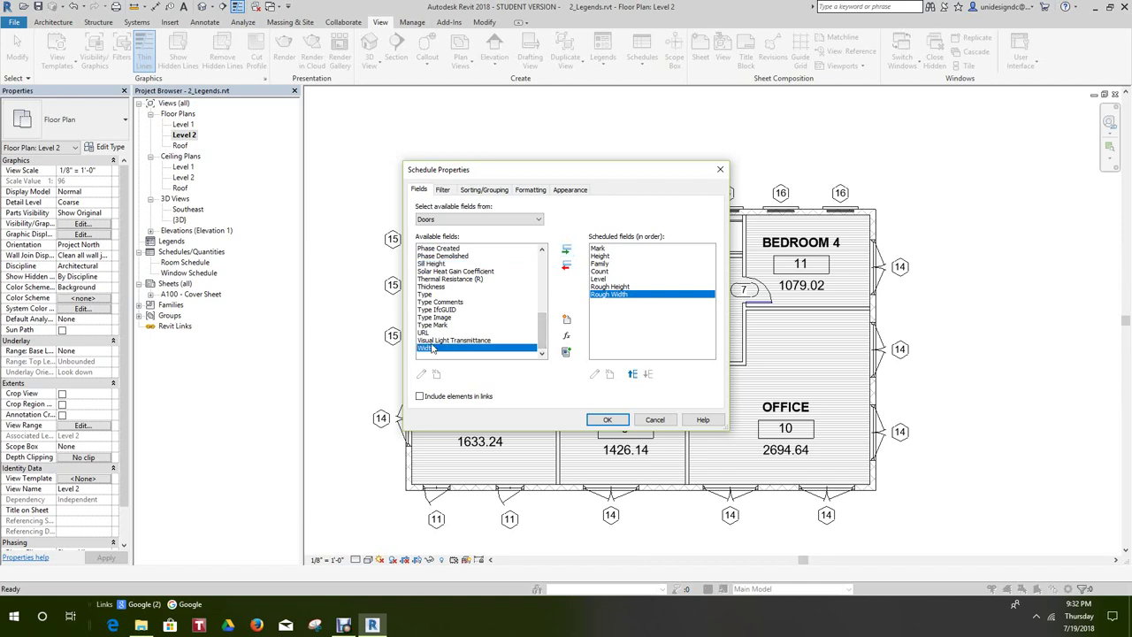
left_click(565, 250)
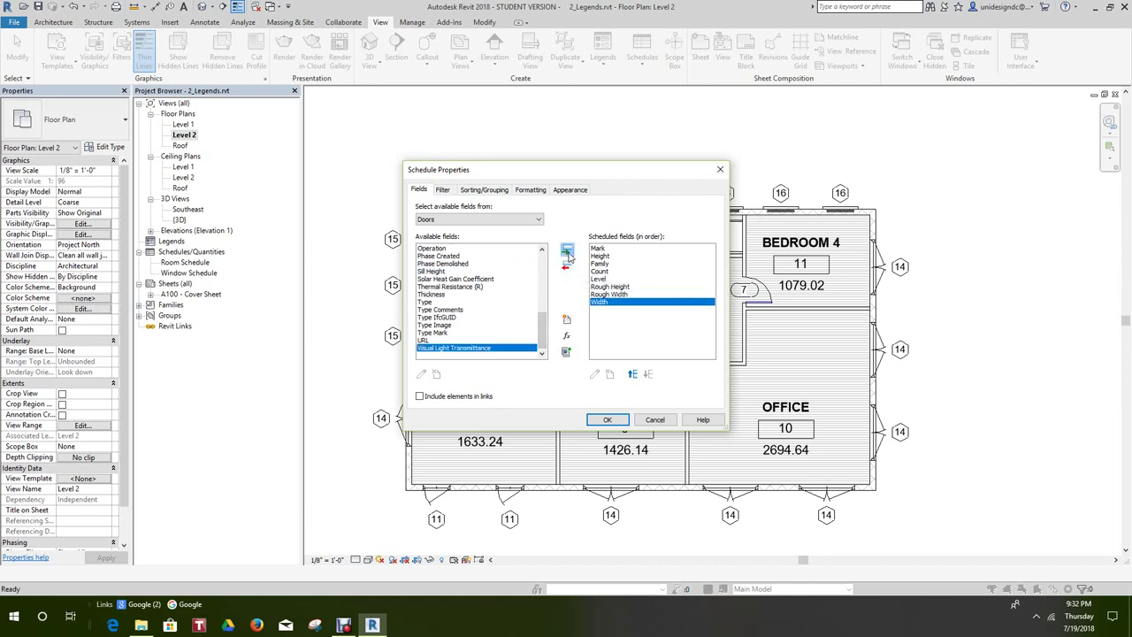
left_click(619, 295)
left_click(566, 266)
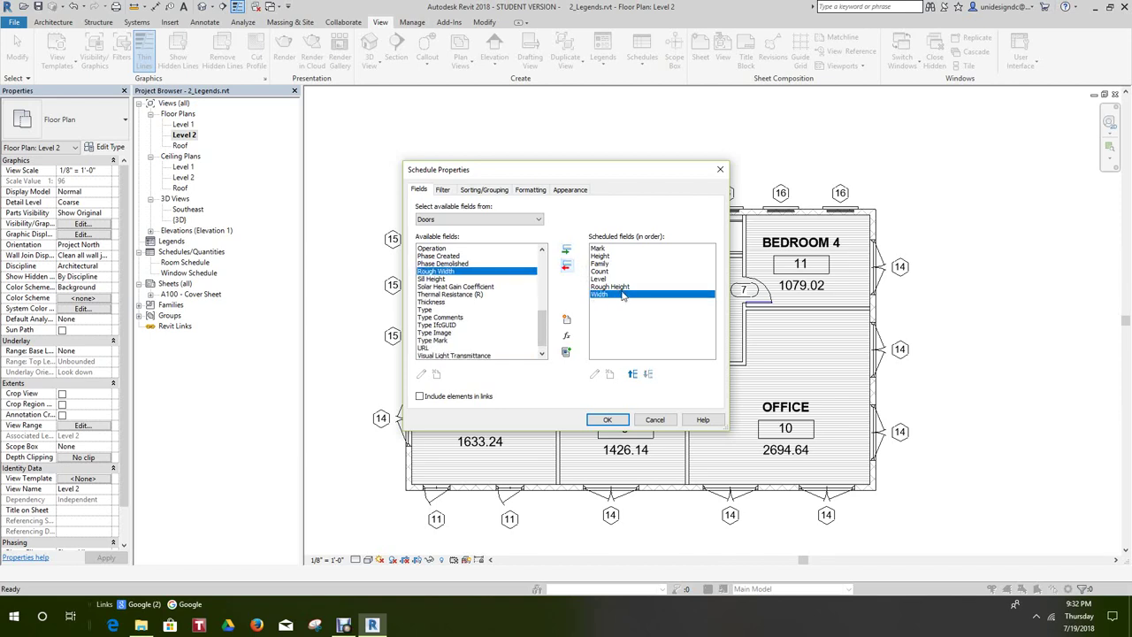
left_click(566, 266)
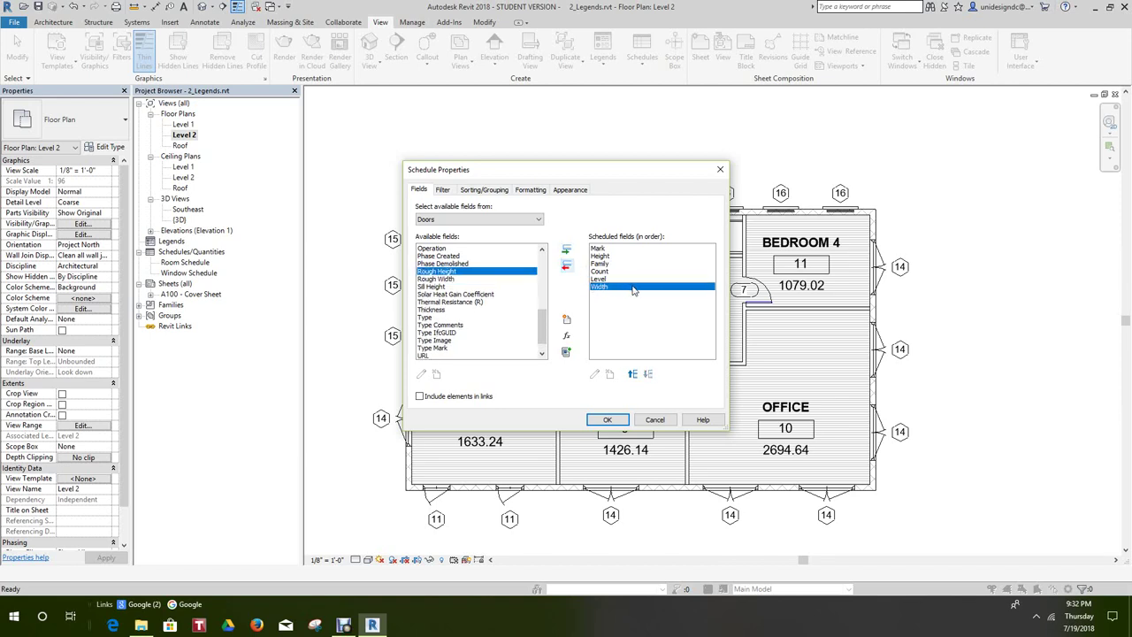
- Move Width and Family up to order the fields, then confirm the schedule properties
left_click(632, 374)
left_click(633, 374)
left_click(632, 374)
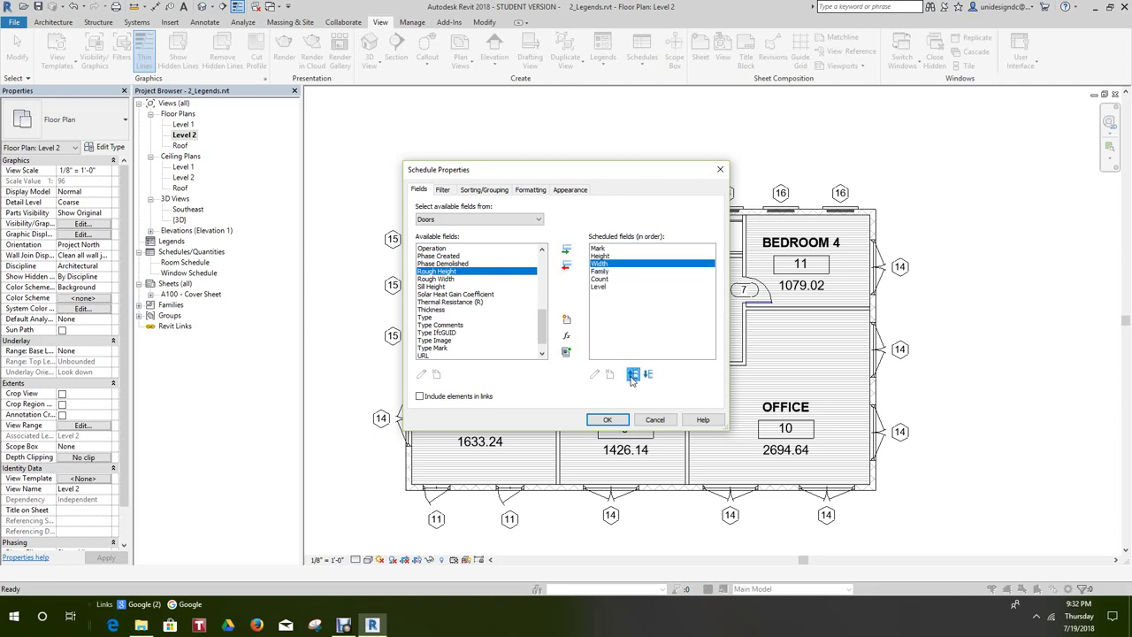
left_click(599, 272)
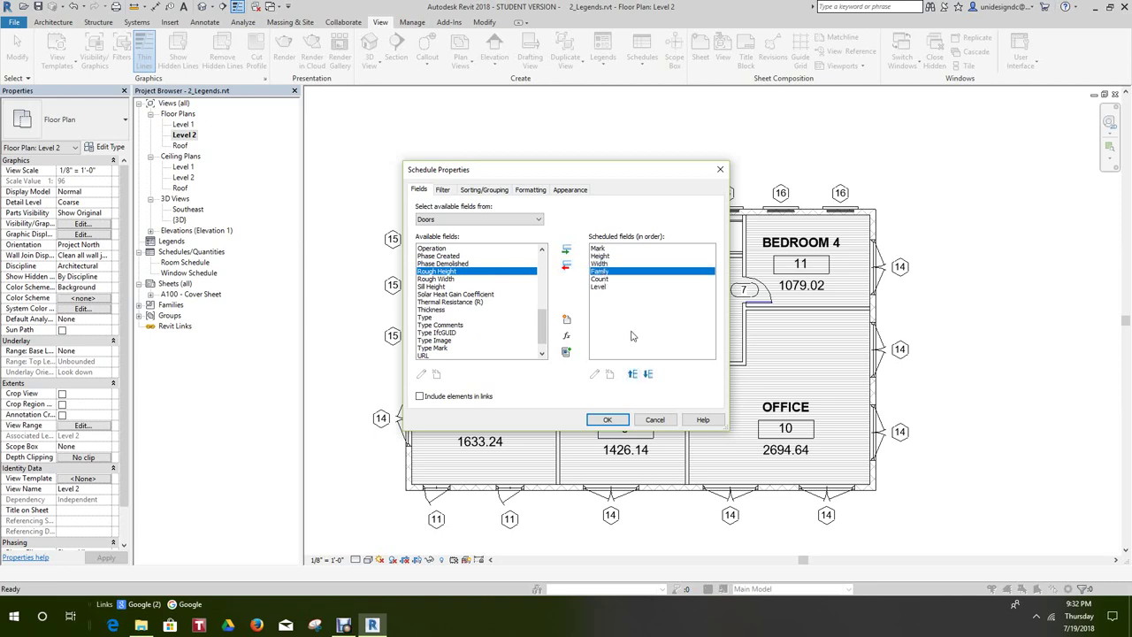
left_click(632, 374)
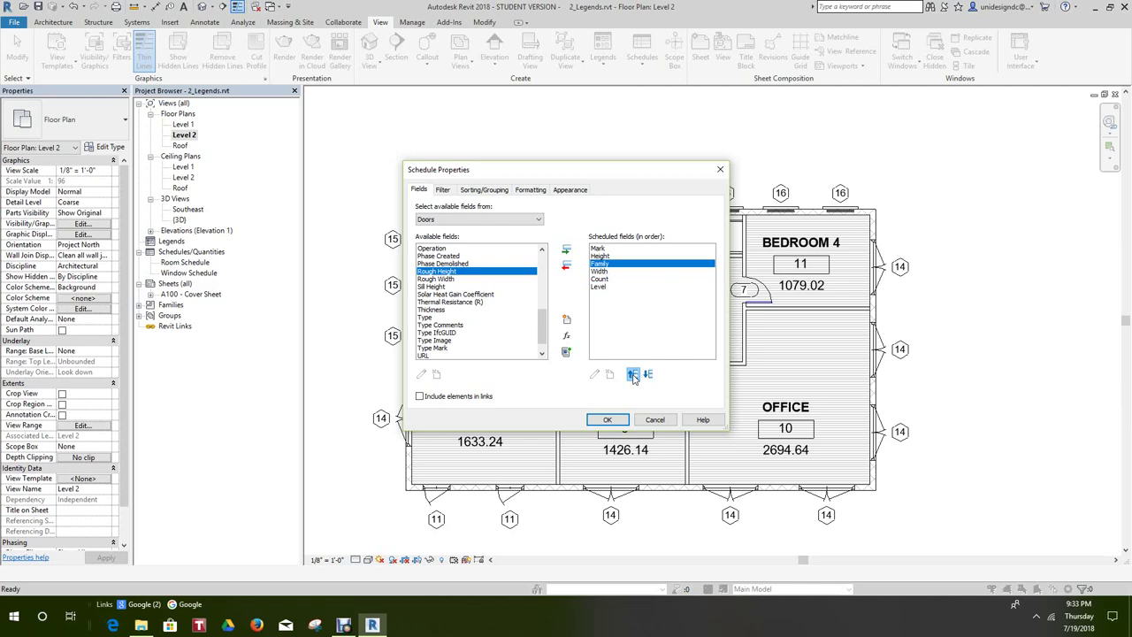
left_click(632, 374)
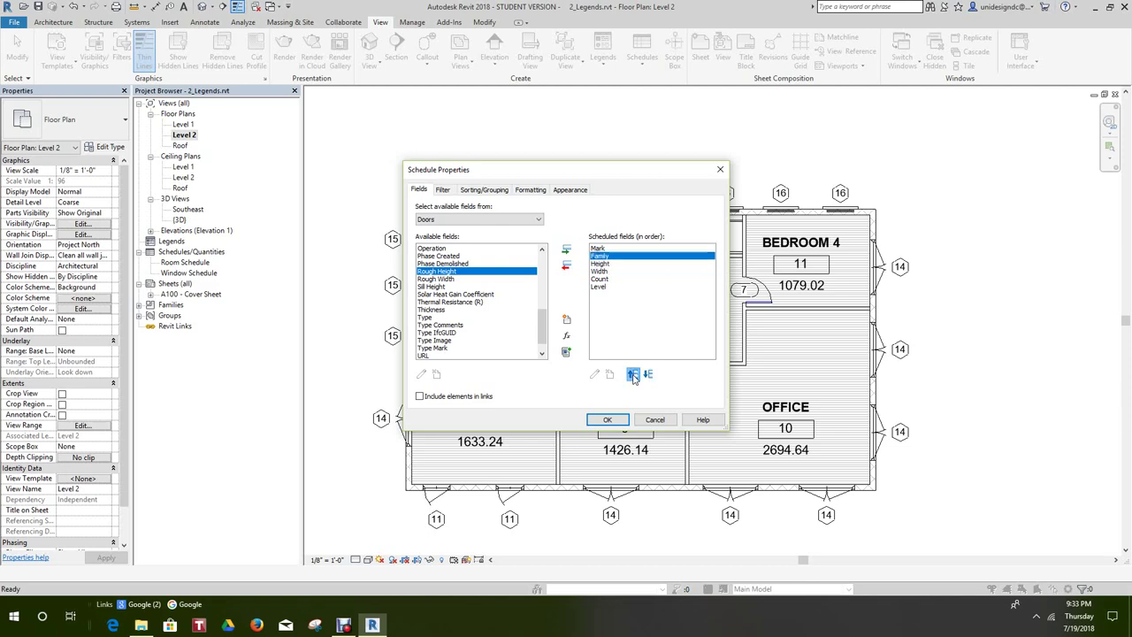
left_click(607, 419)
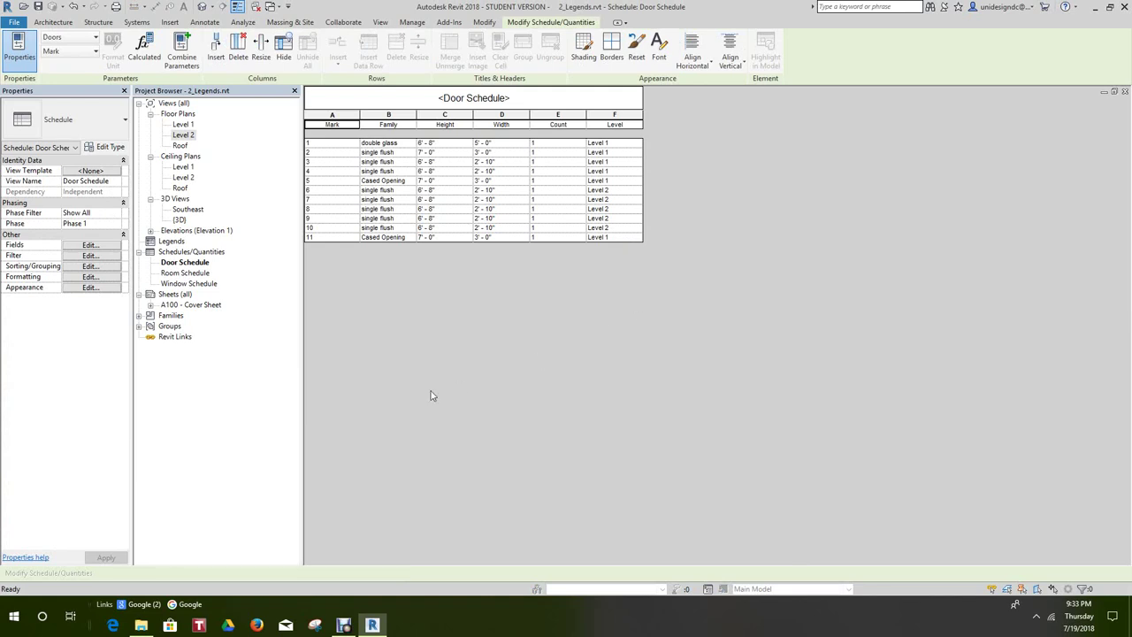
- Open the A100 - Cover Sheet view
double_click(208, 305)
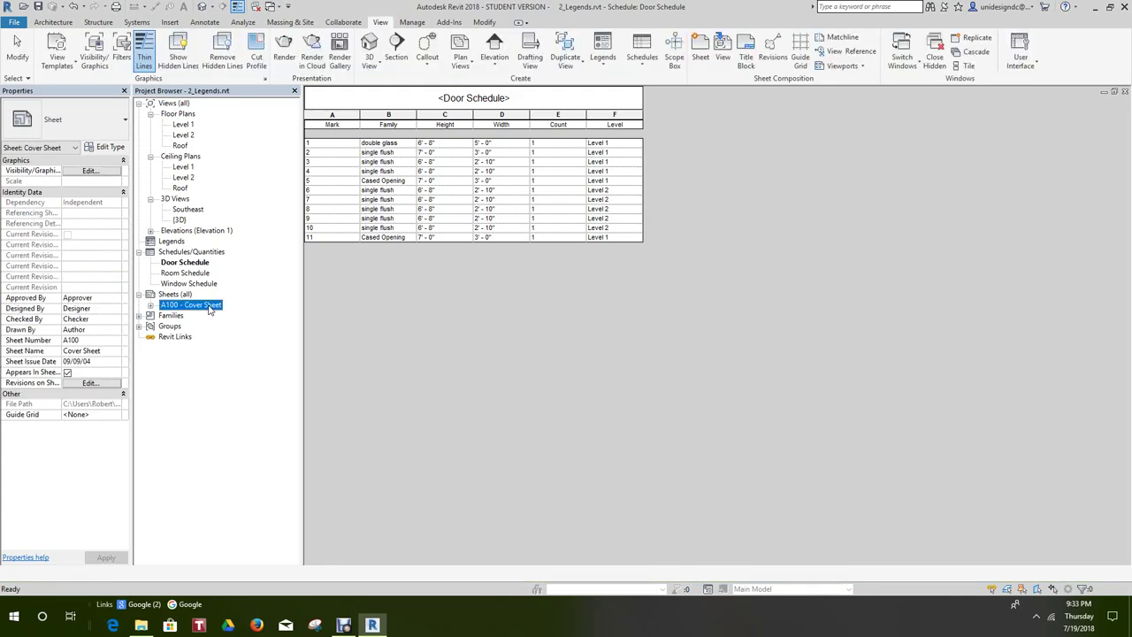
scroll(697, 357, "up", 3)
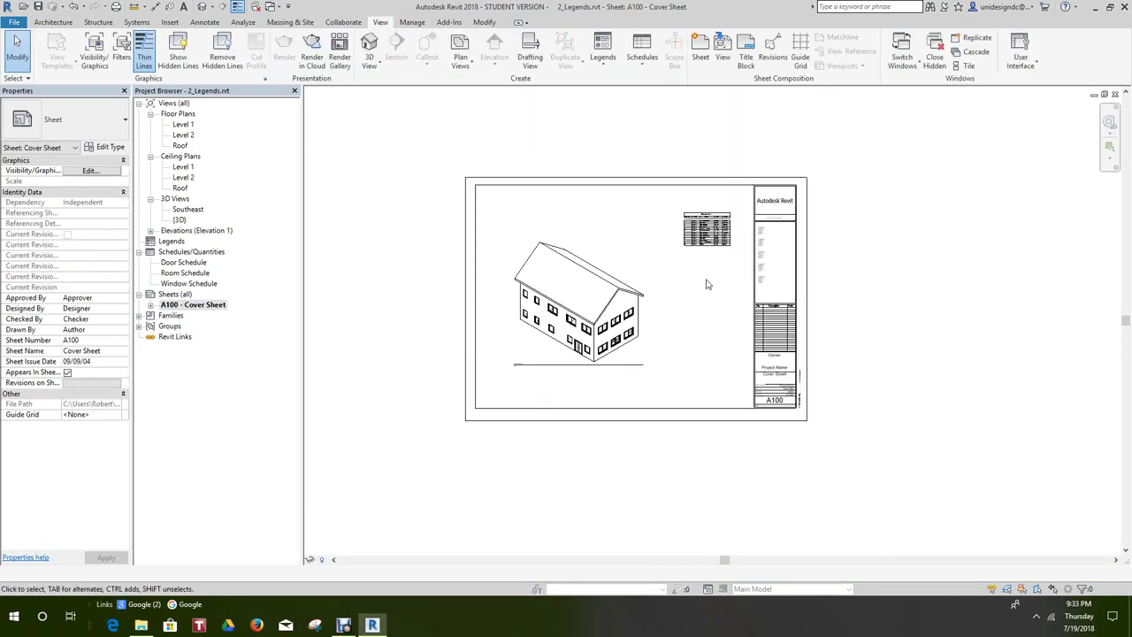
scroll(721, 442, "up", 4)
scroll(736, 433, "down", 6)
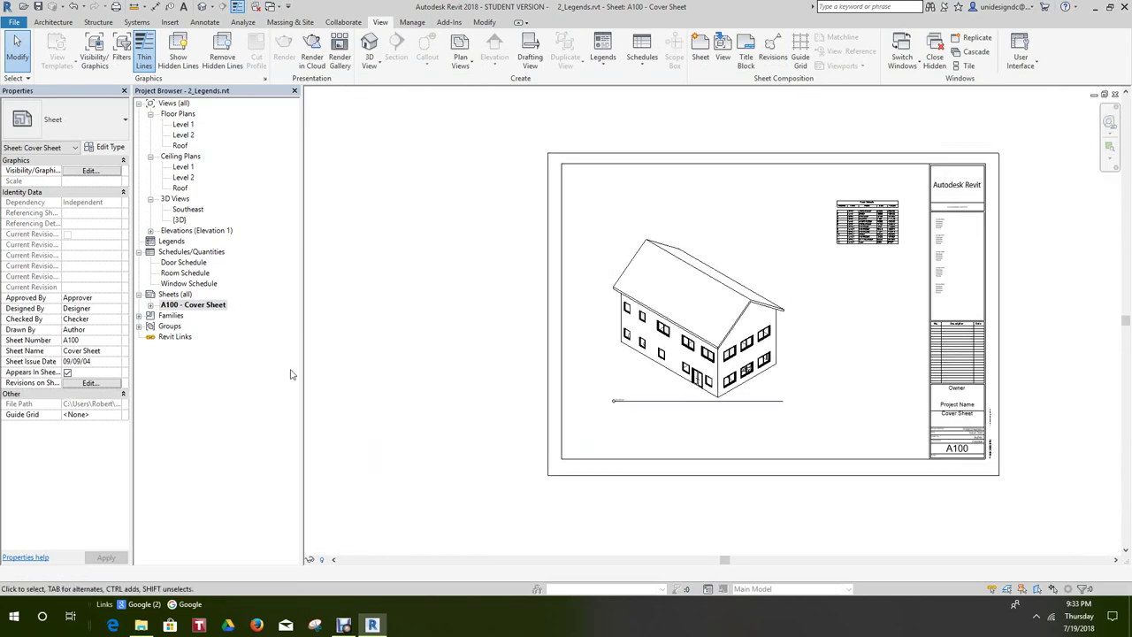
right_click(195, 306)
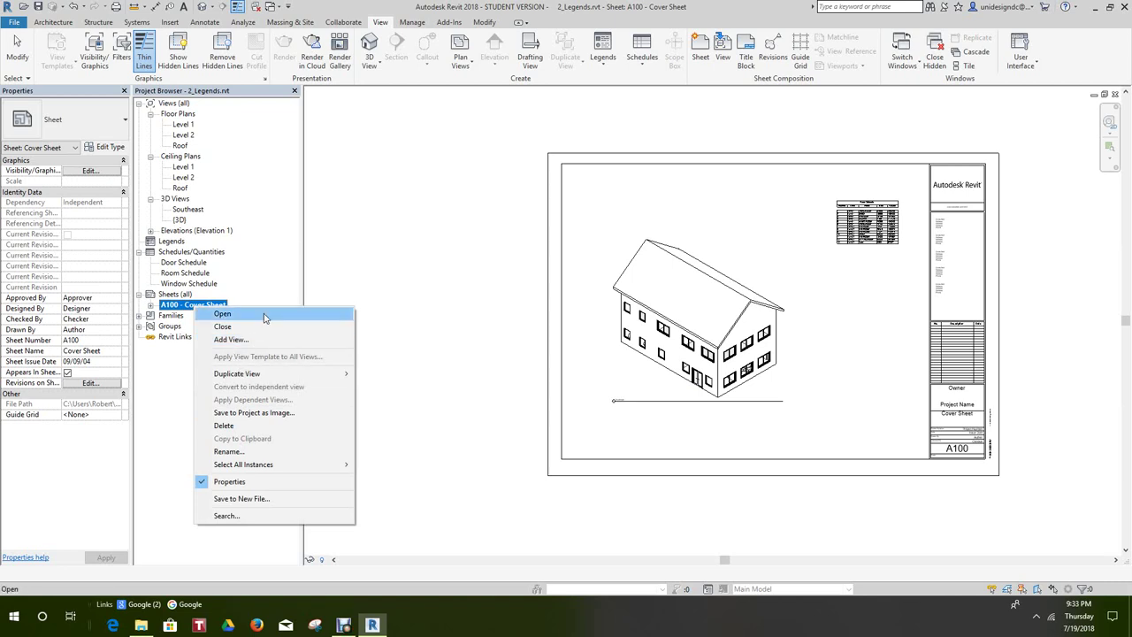
left_click(174, 295)
- Create new sheet A101 with the E1 30 x 42 Horizontal title block
right_click(170, 294)
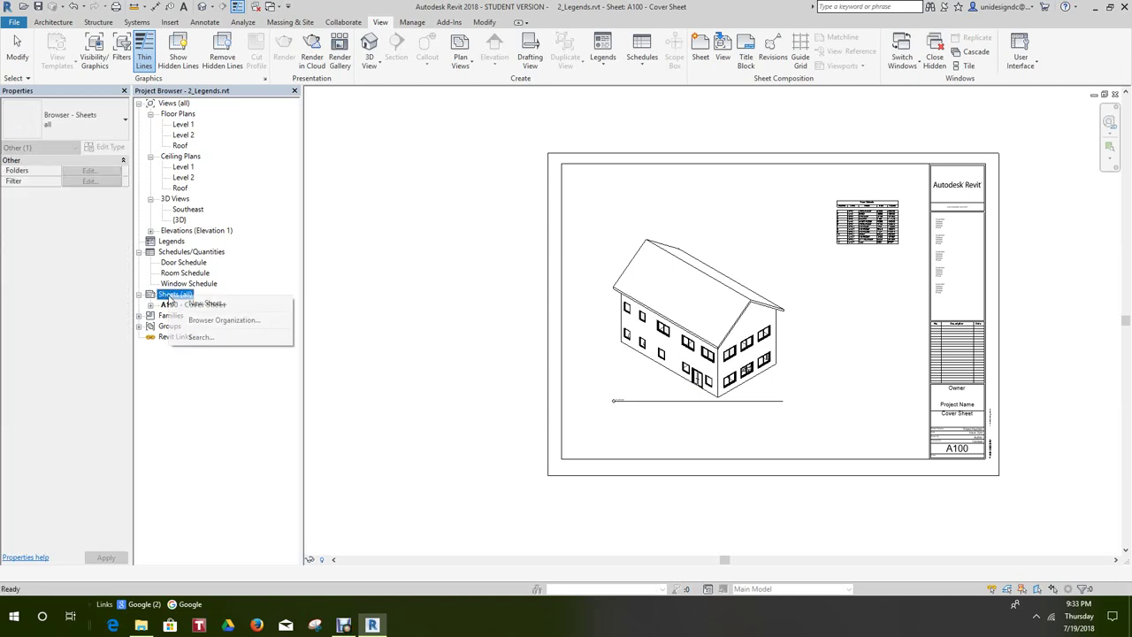
left_click(208, 306)
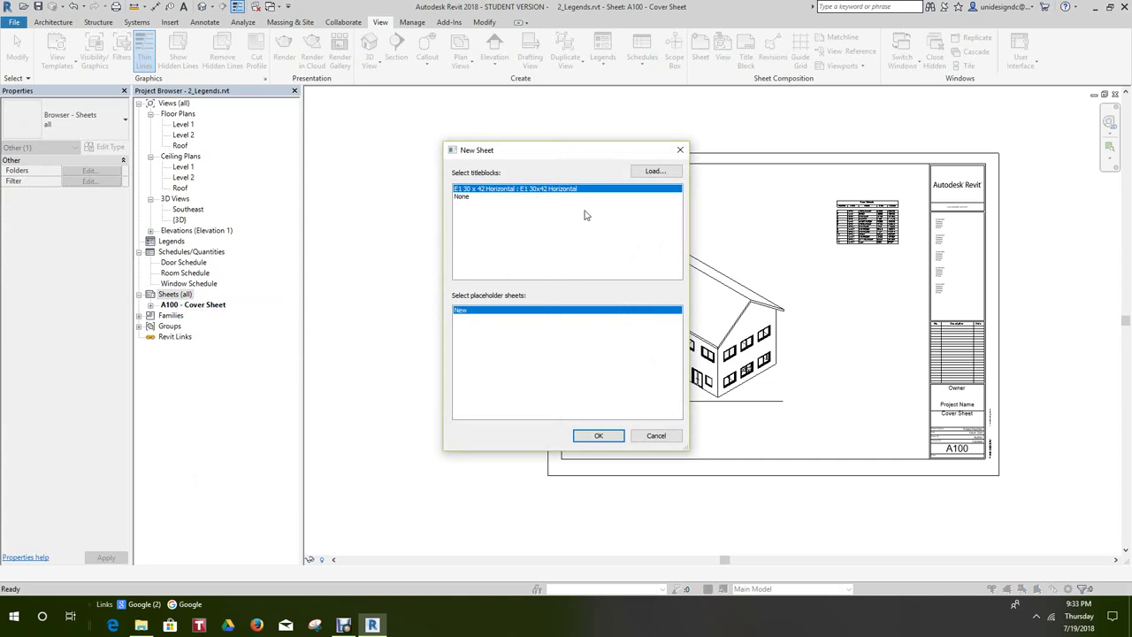
left_click(648, 170)
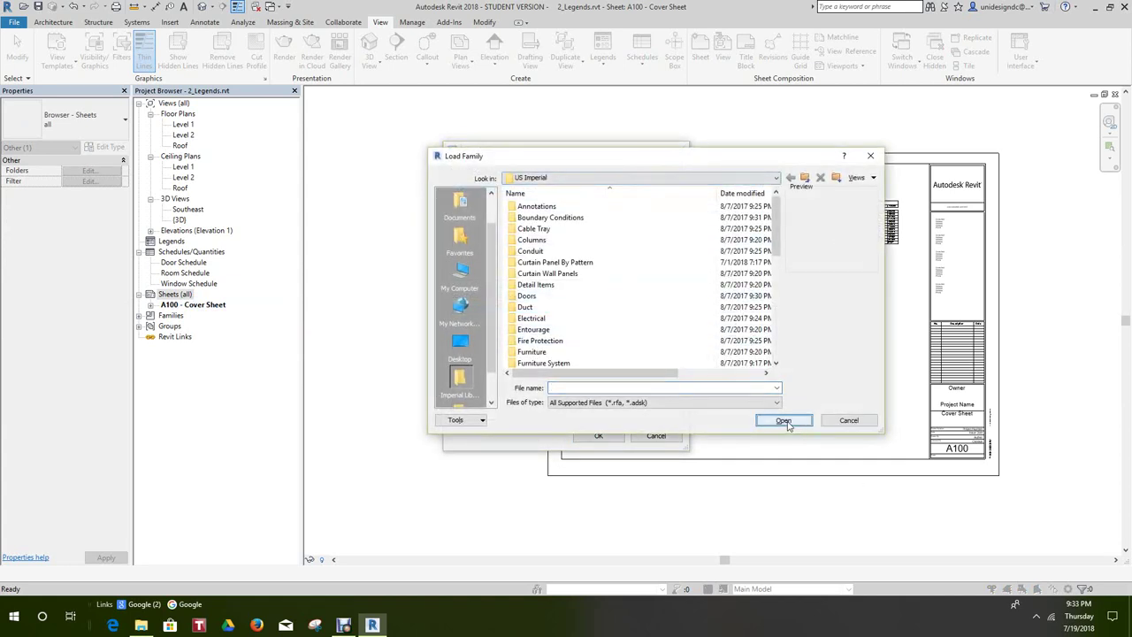
left_click(845, 423)
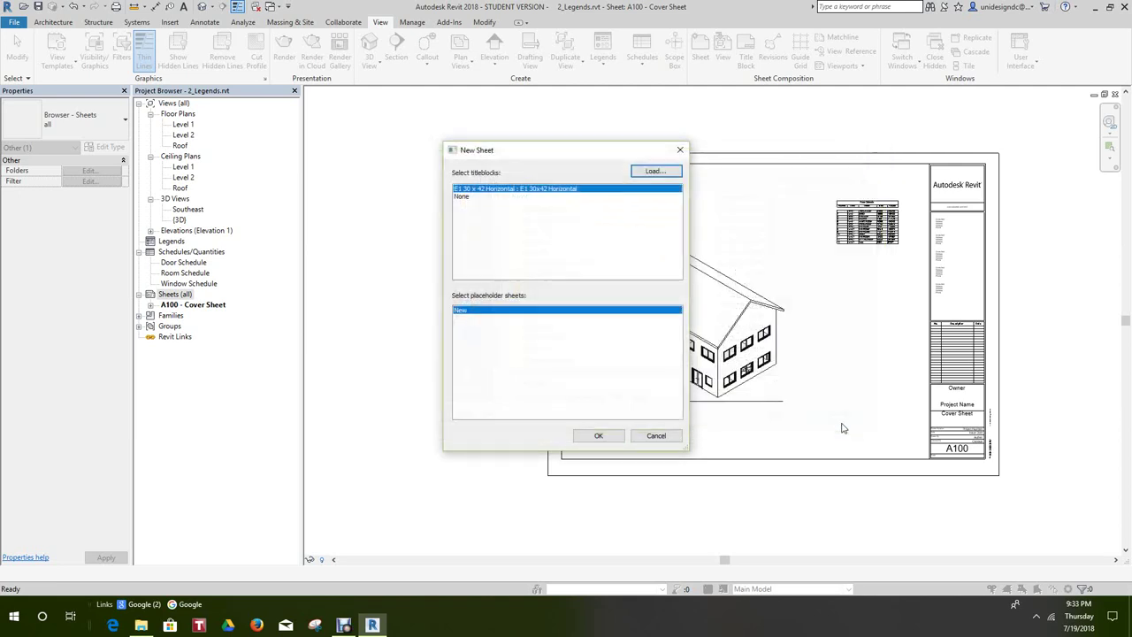
left_click(599, 435)
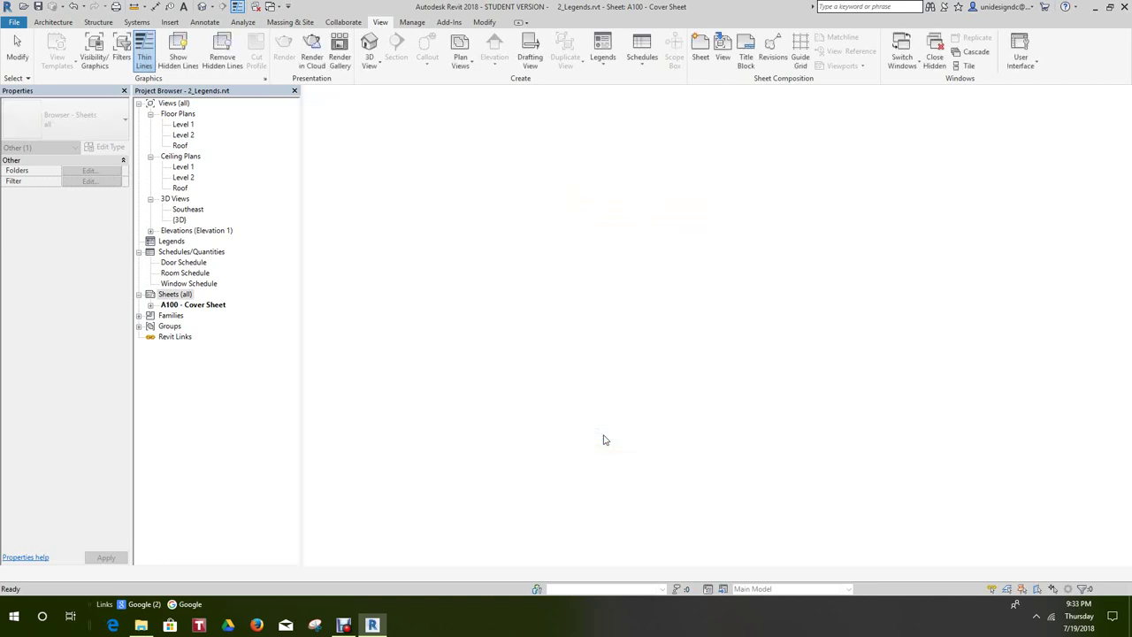
scroll(584, 405, "down", 1)
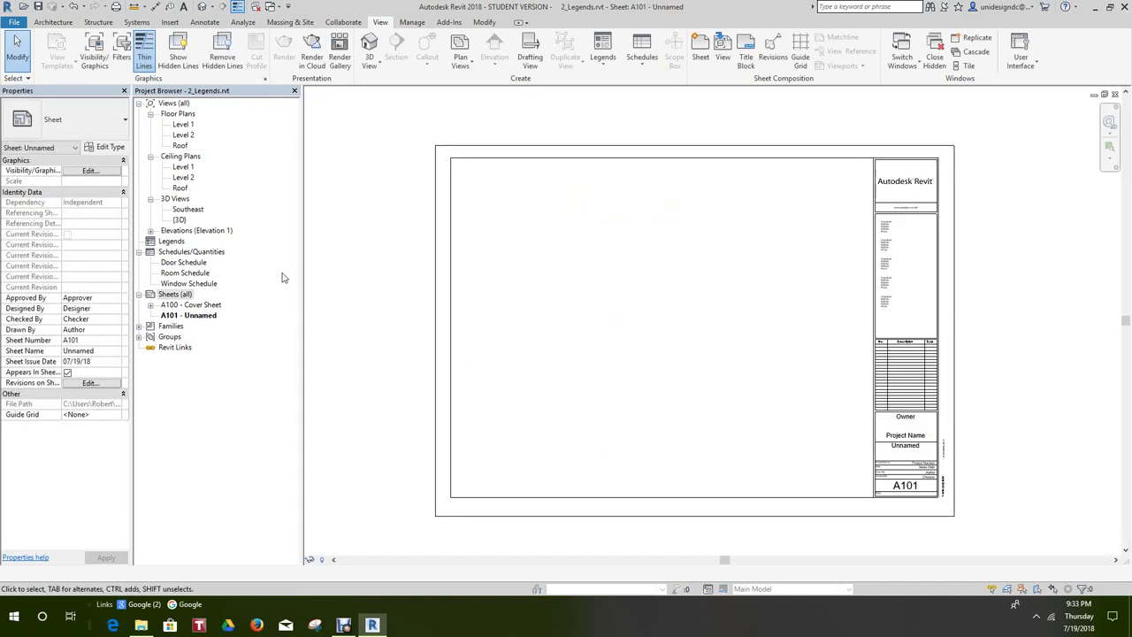
- Place the Level 1 floor plan on sheet A101
left_click_drag(184, 128, 572, 272)
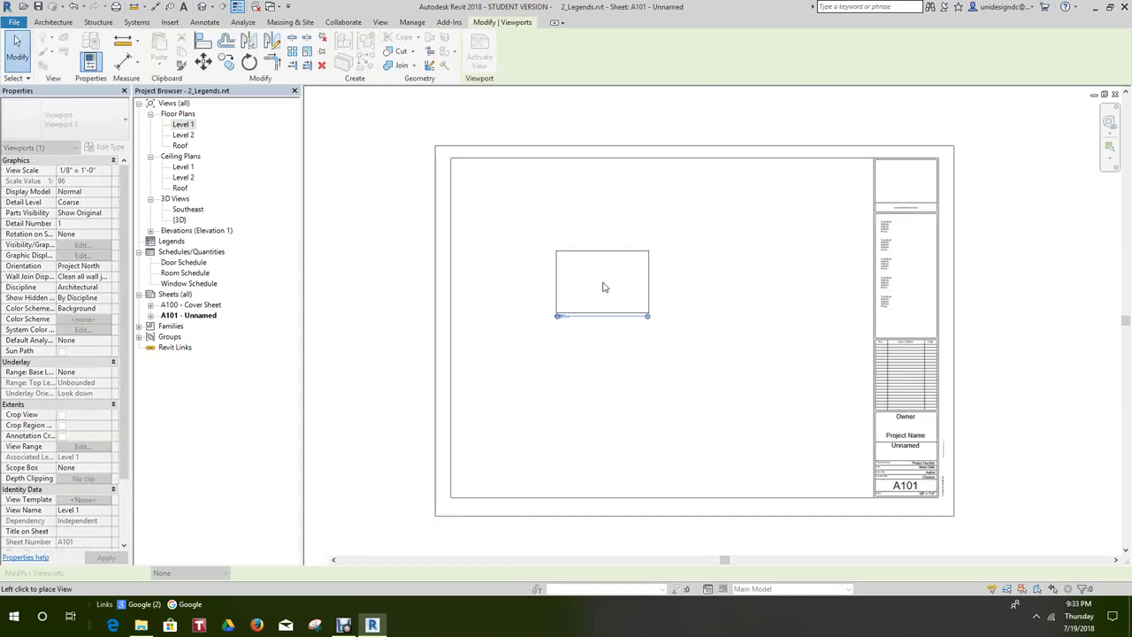
left_click(602, 286)
scroll(610, 287, "up", 1)
scroll(574, 477, "up", 1)
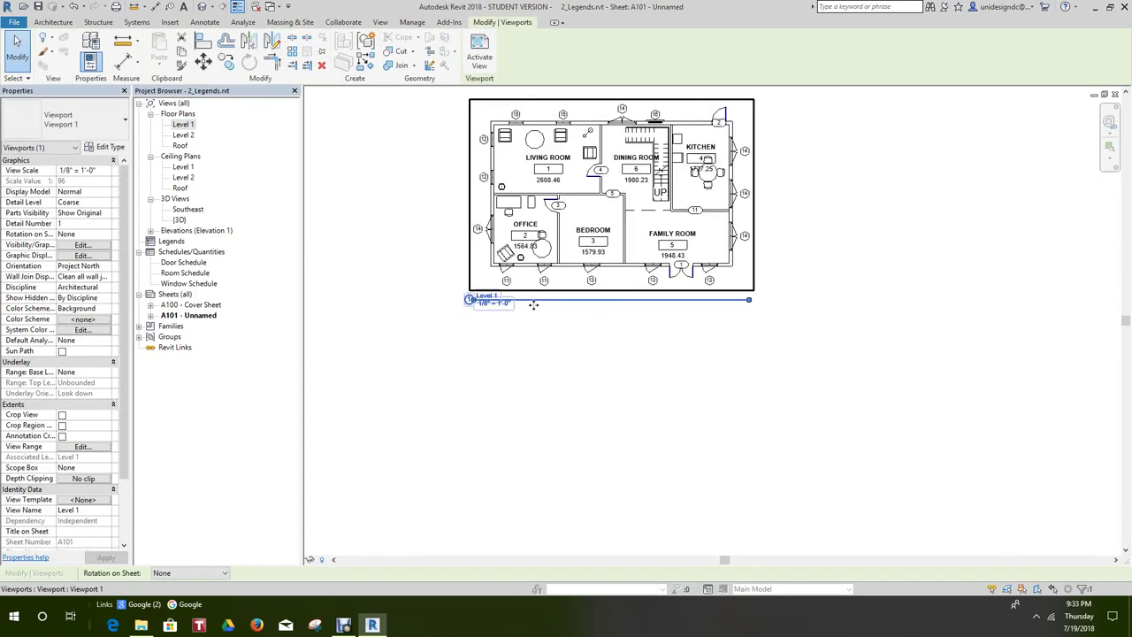
scroll(554, 310, "down", 2)
scroll(554, 310, "down", 2)
scroll(539, 310, "up", 1)
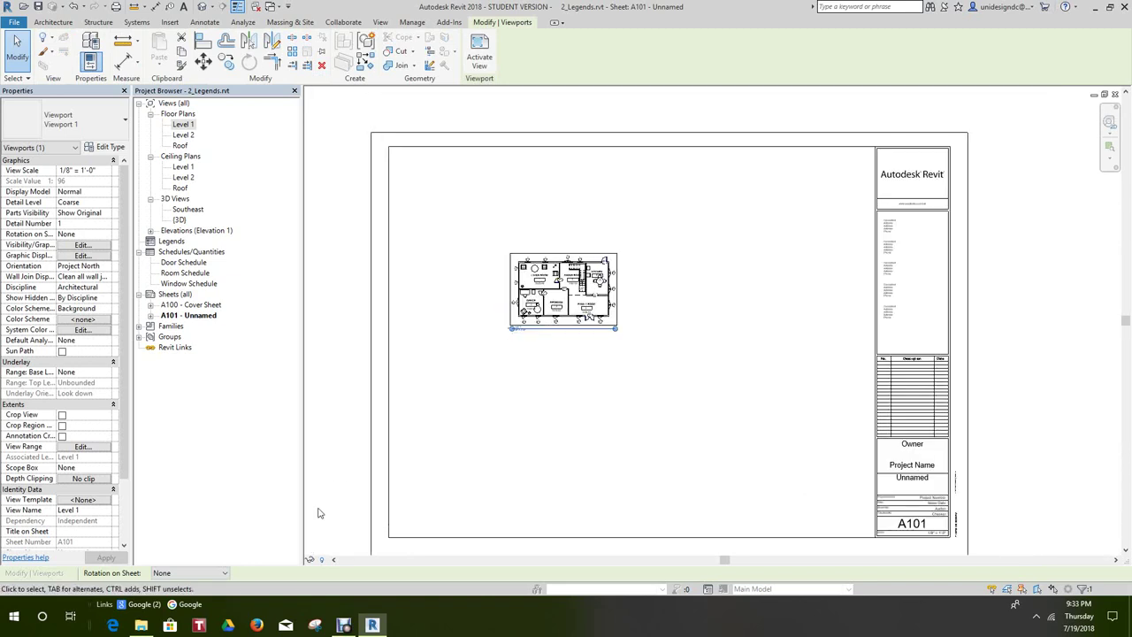
- Activate the plan viewport and set its scale to 1/4" = 1'-0", then 3/8" = 1'-0"
right_click(554, 283)
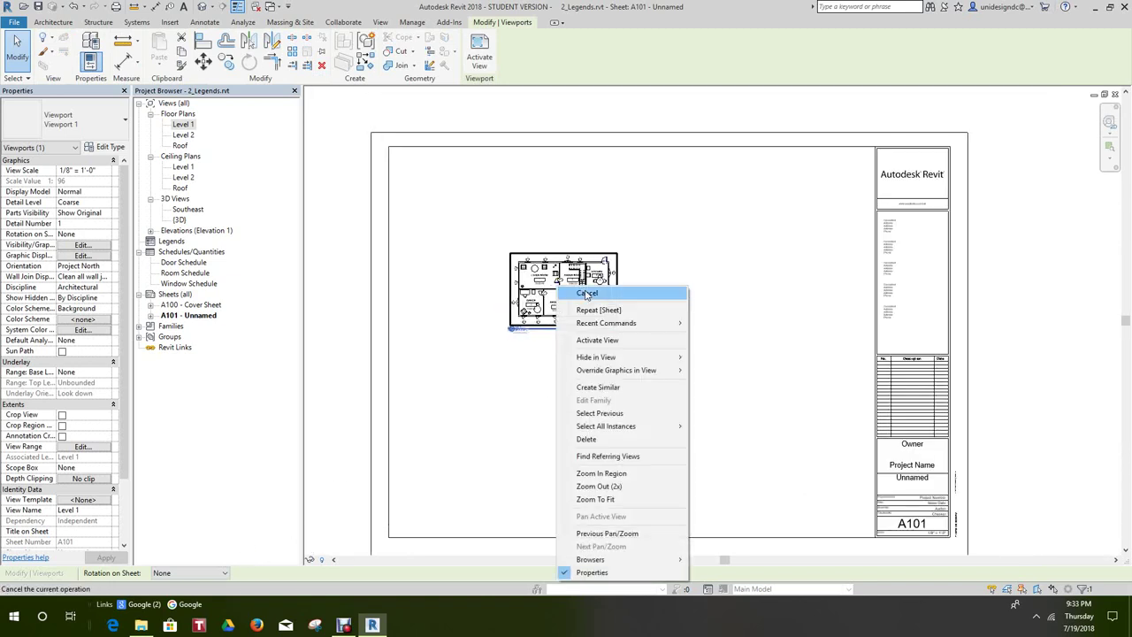
left_click(599, 341)
left_click(327, 559)
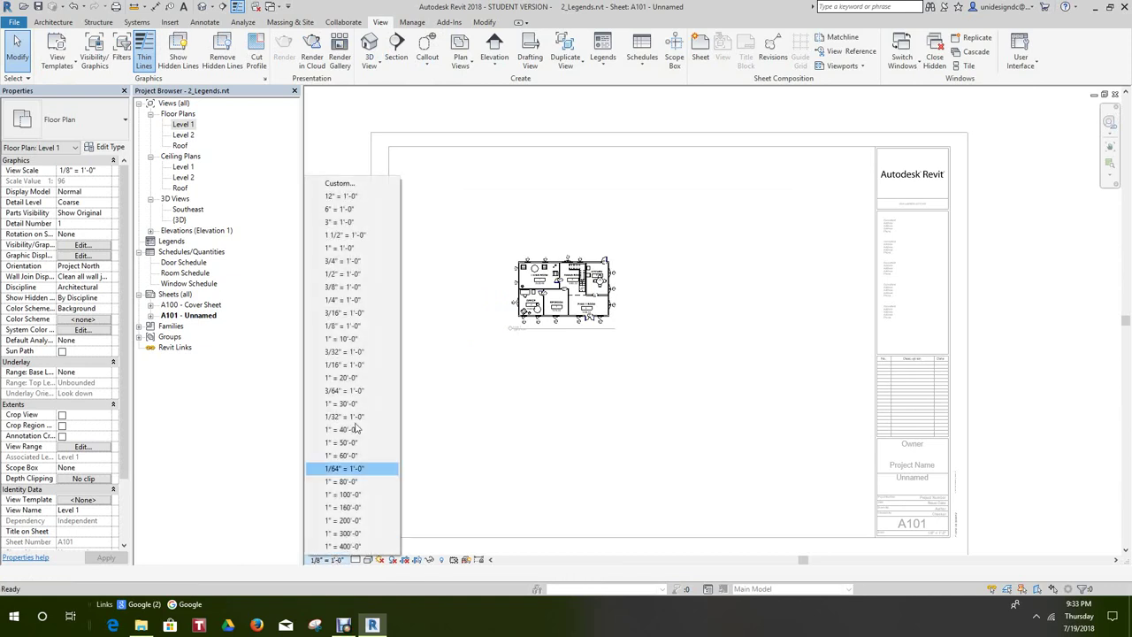
left_click(353, 300)
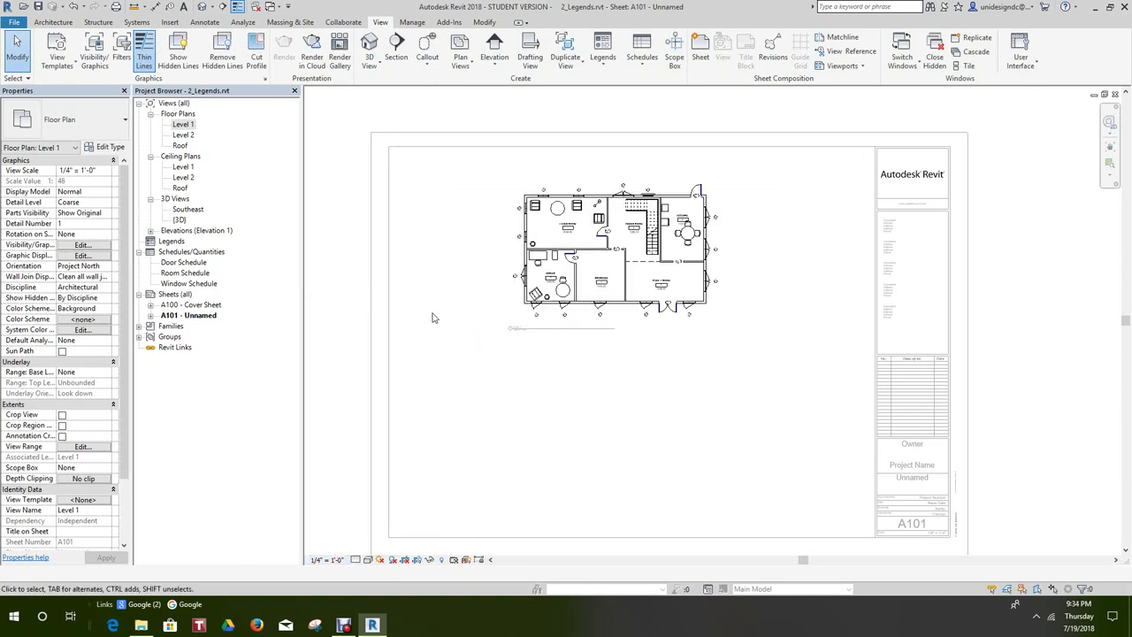
scroll(481, 303, "down", 1)
scroll(481, 303, "up", 2)
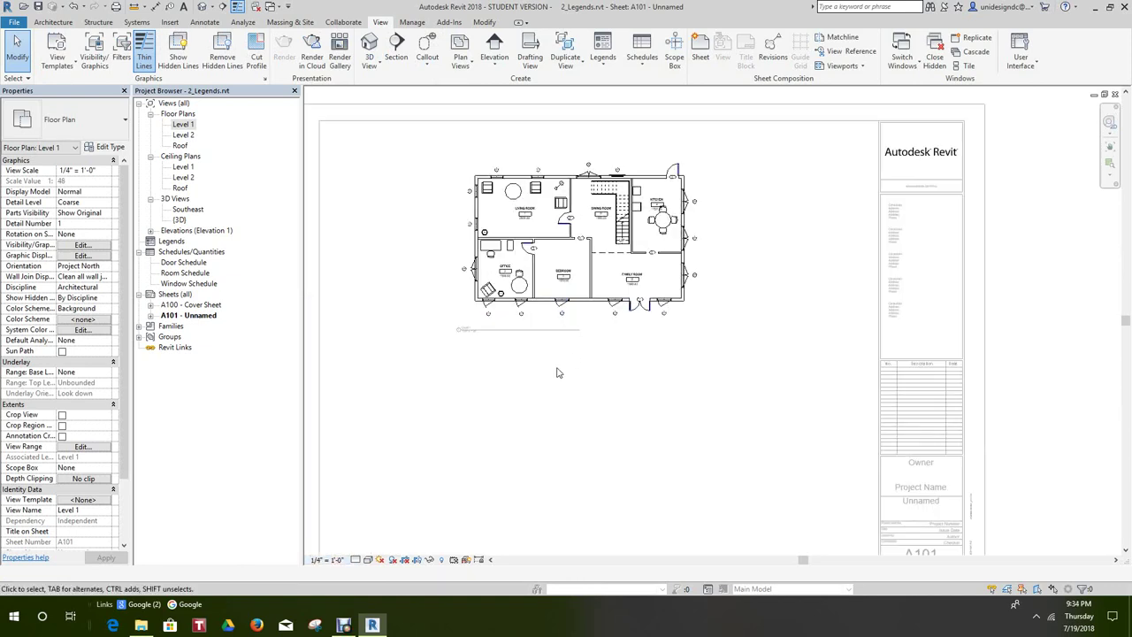
scroll(558, 368, "down", 1)
scroll(558, 368, "up", 1)
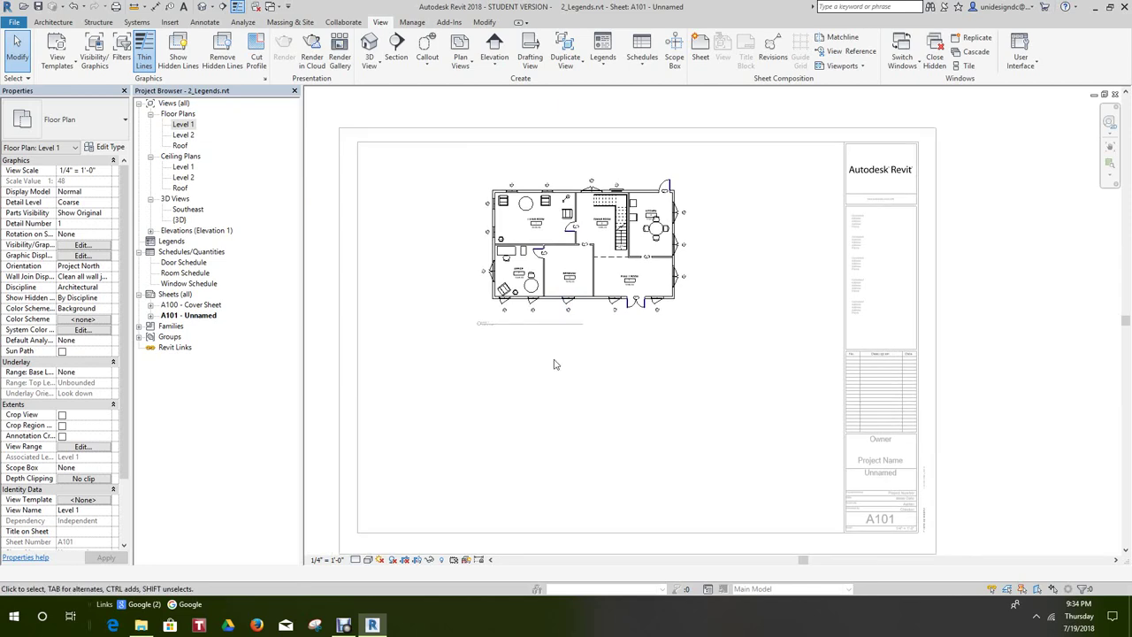
left_click(325, 560)
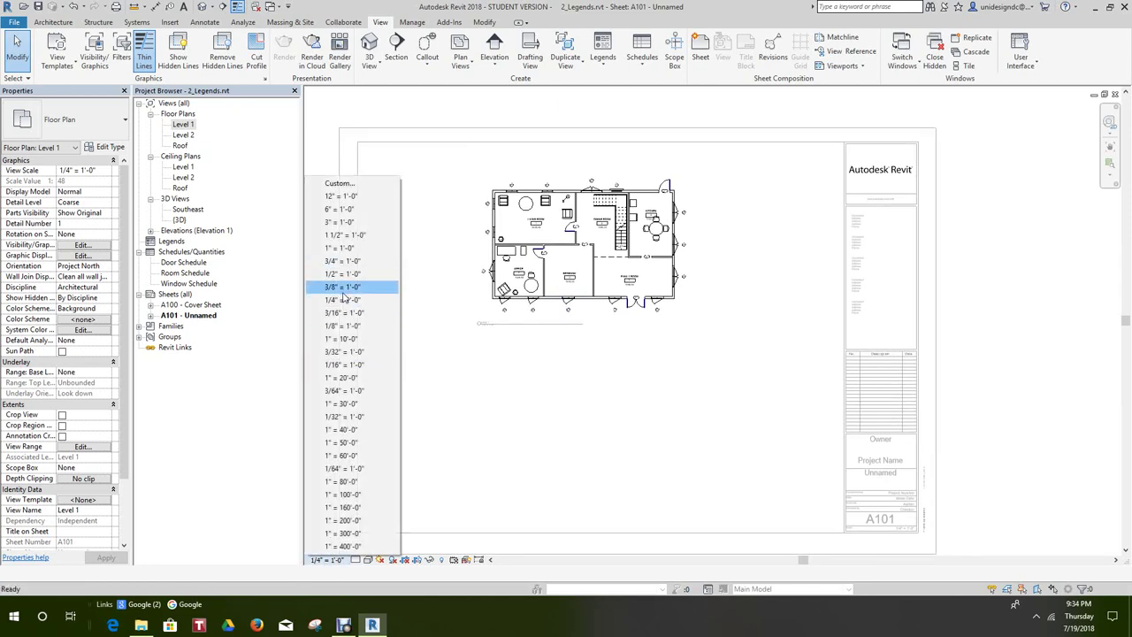
left_click(344, 286)
scroll(531, 366, "down", 1)
- Deactivate the view and move the floor plan viewport lower on the sheet
right_click(531, 366)
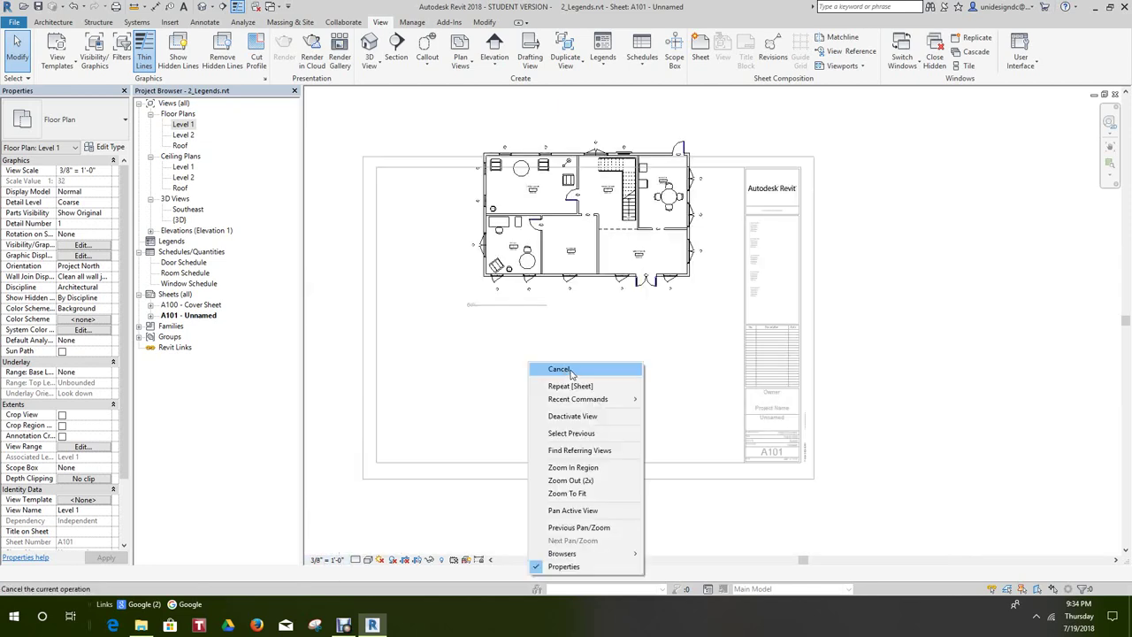
left_click(585, 418)
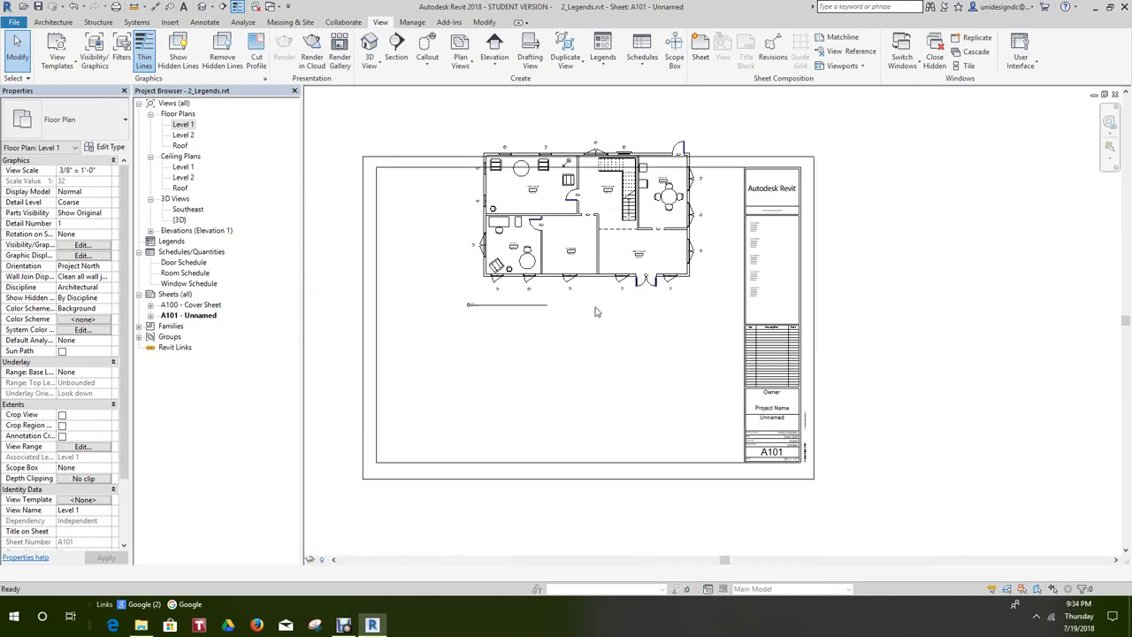
left_click(597, 346)
left_click_drag(597, 334, 597, 378)
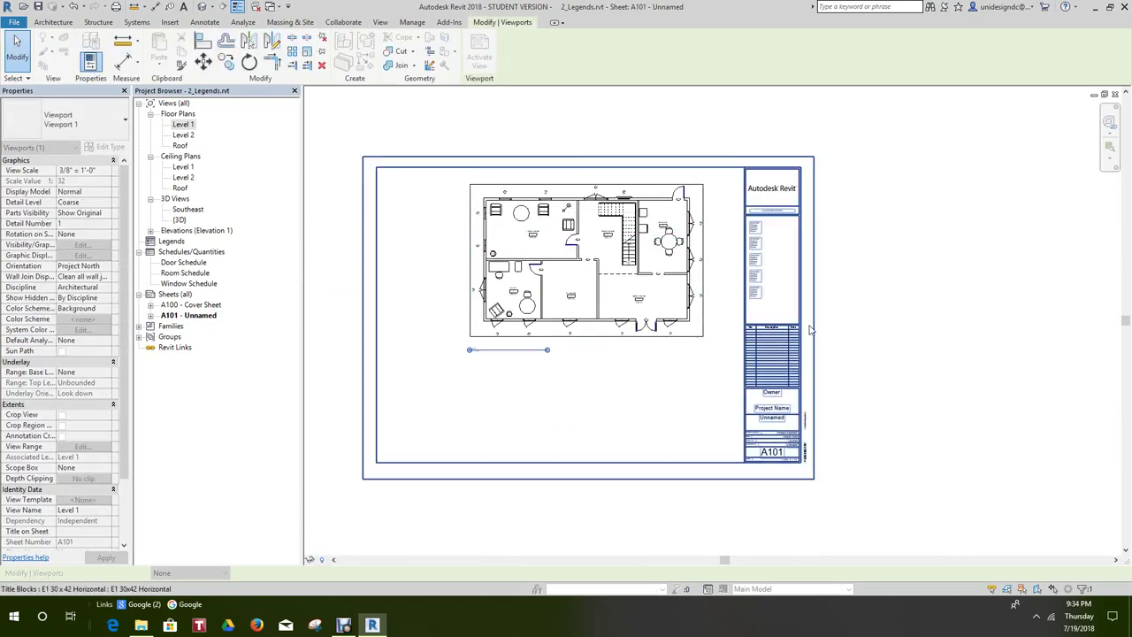
left_click(851, 253)
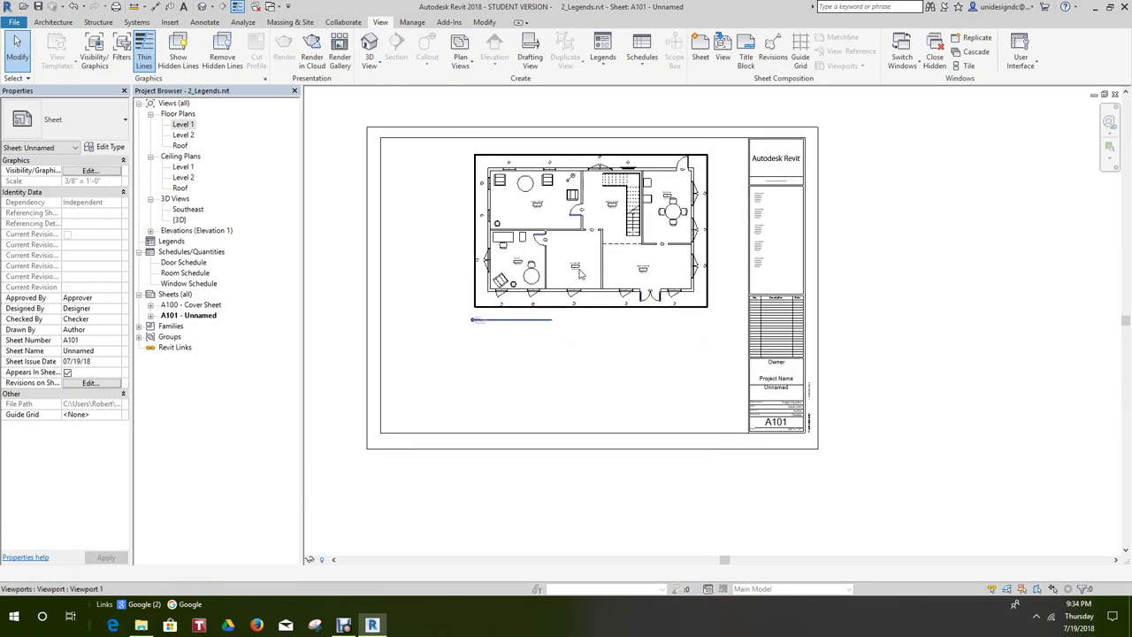
scroll(580, 269, "up", 5)
scroll(594, 349, "down", 4)
scroll(589, 347, "down", 2)
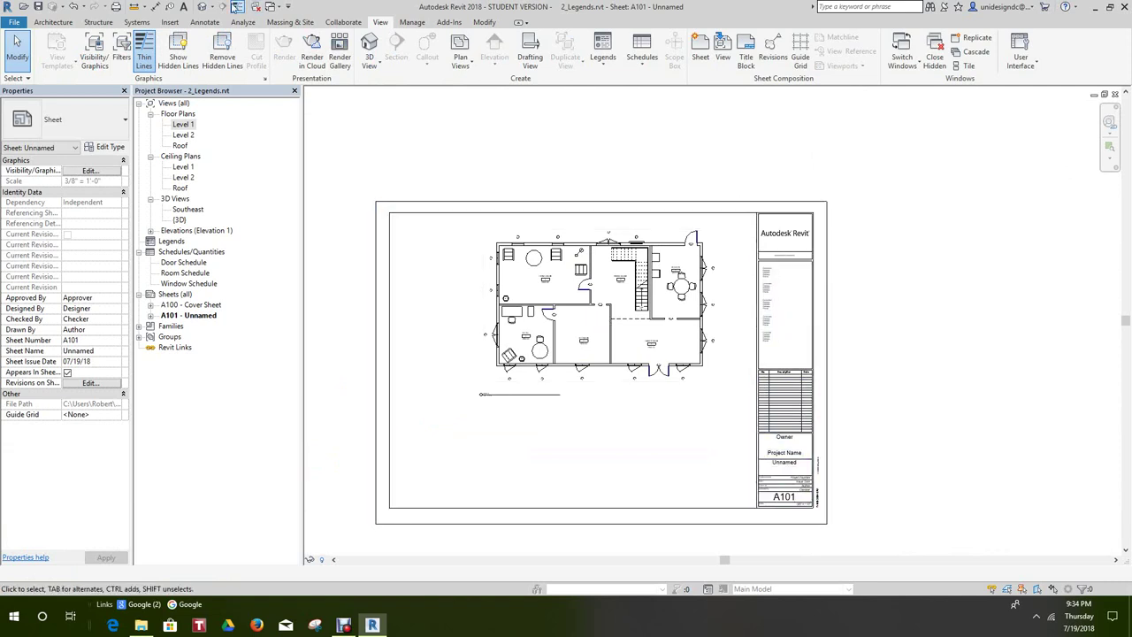
- Undo four times to remove the Level 1 floor plan from the sheet
left_click(72, 7)
left_click(73, 7)
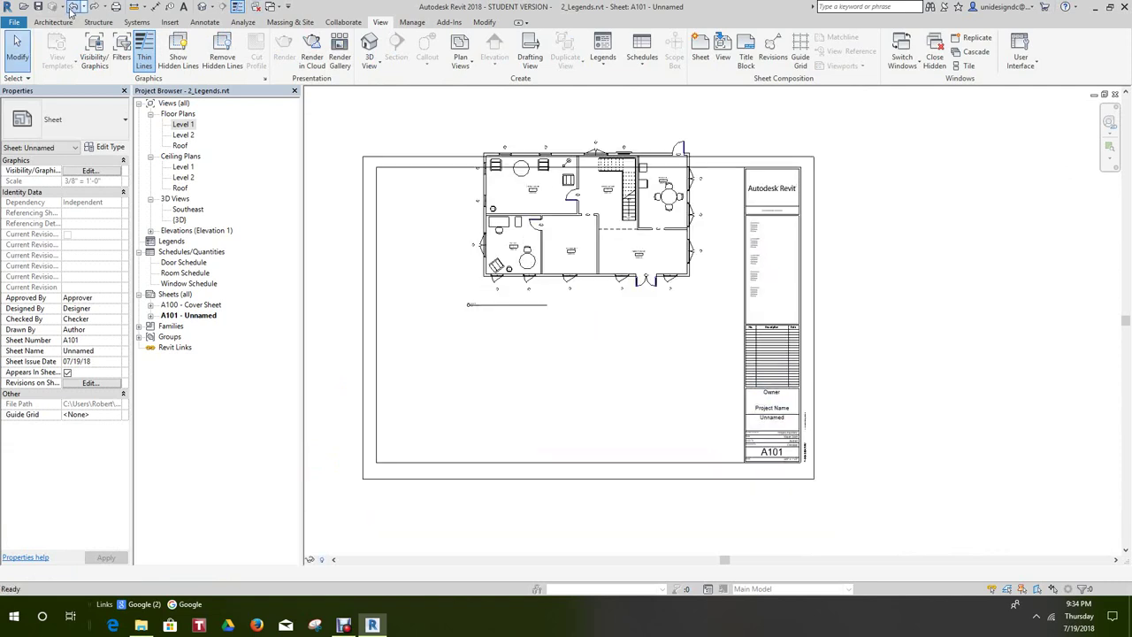
left_click(73, 7)
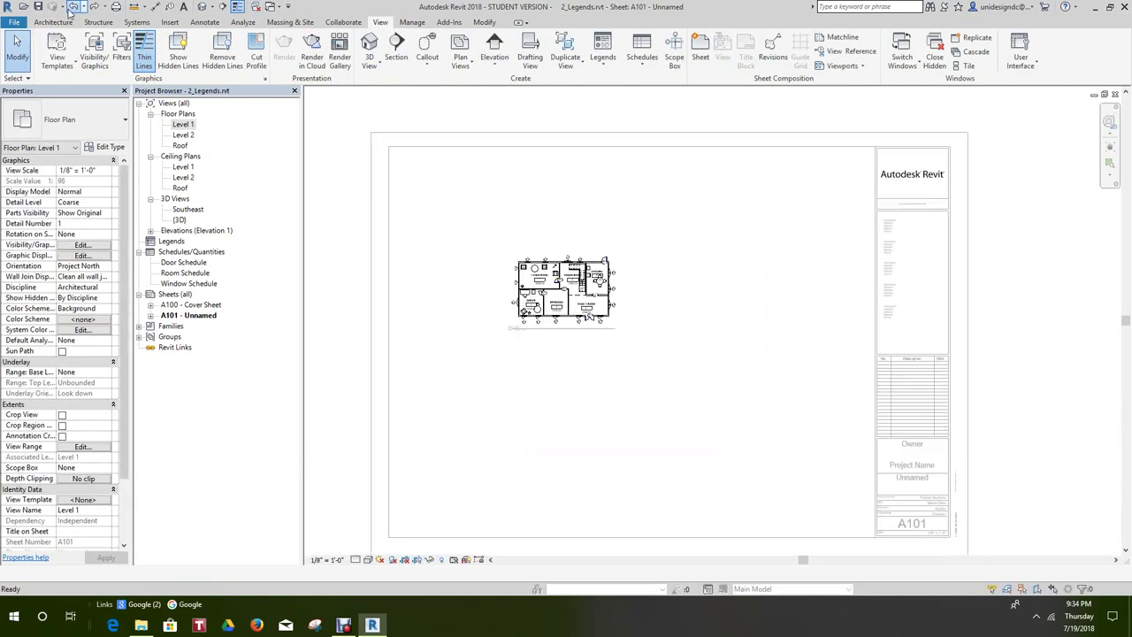
left_click(73, 7)
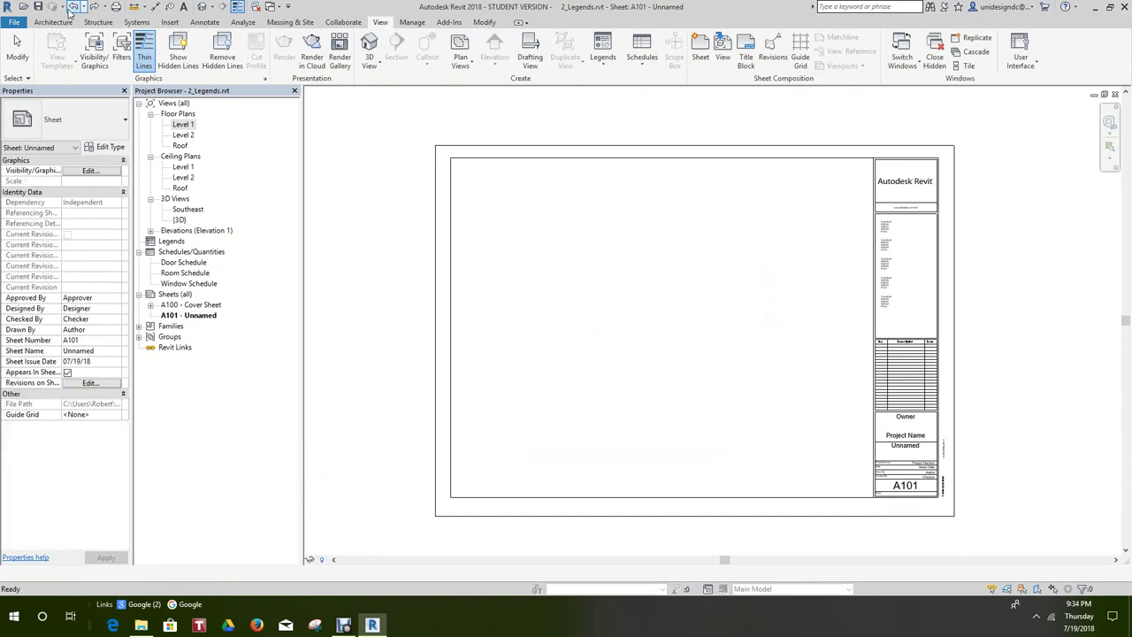
- Duplicate the Level 1 plan with detailing
right_click(184, 125)
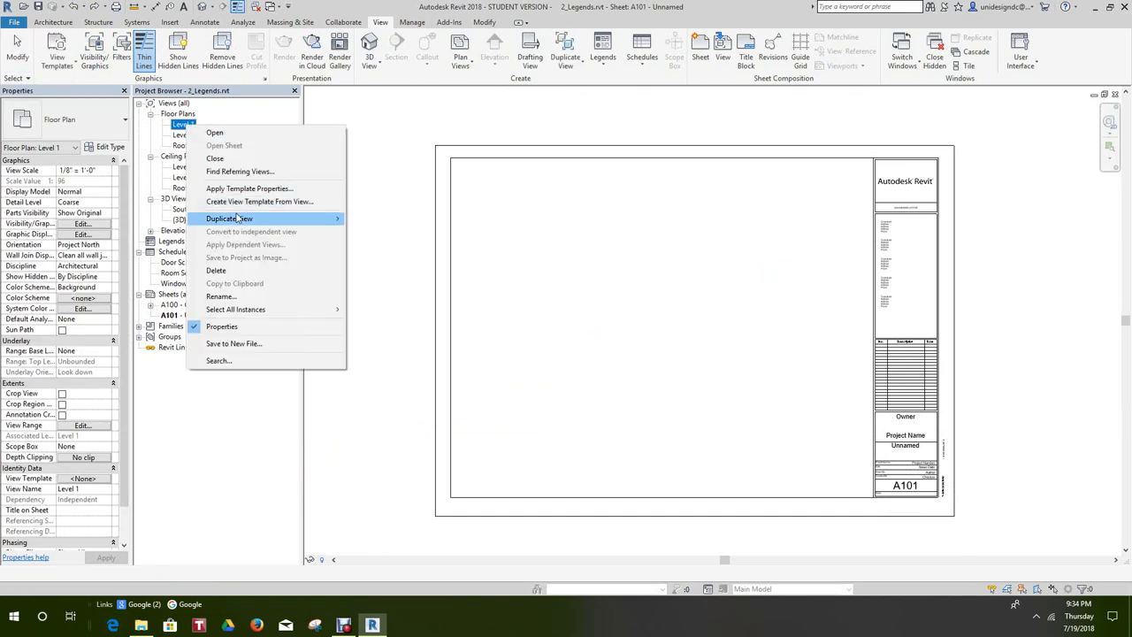
mouse_move(237, 219)
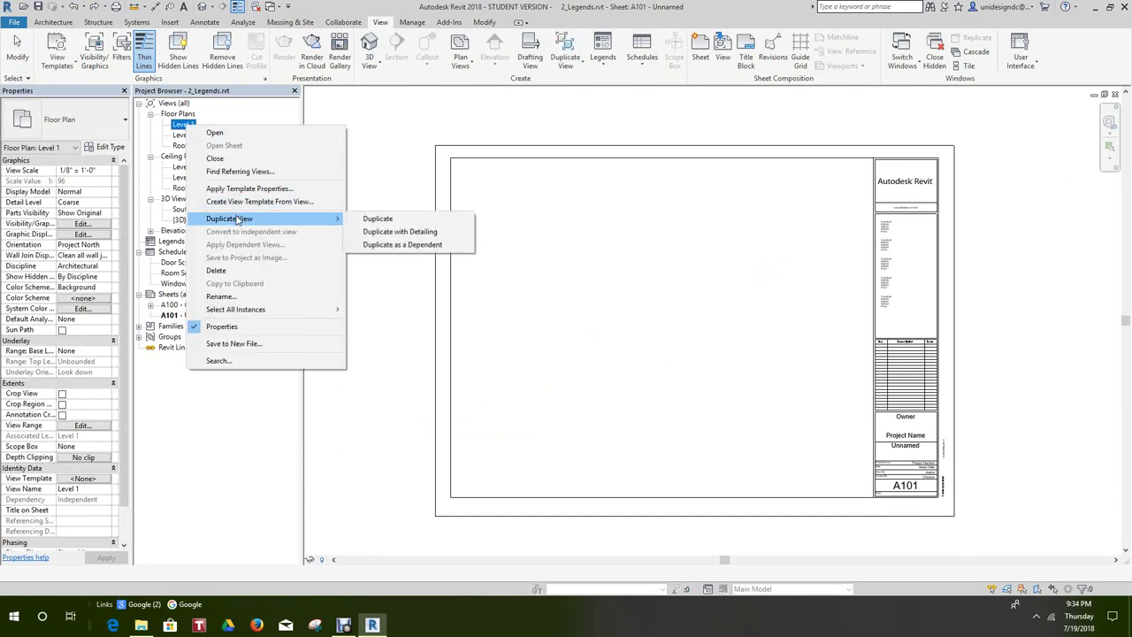
left_click(385, 231)
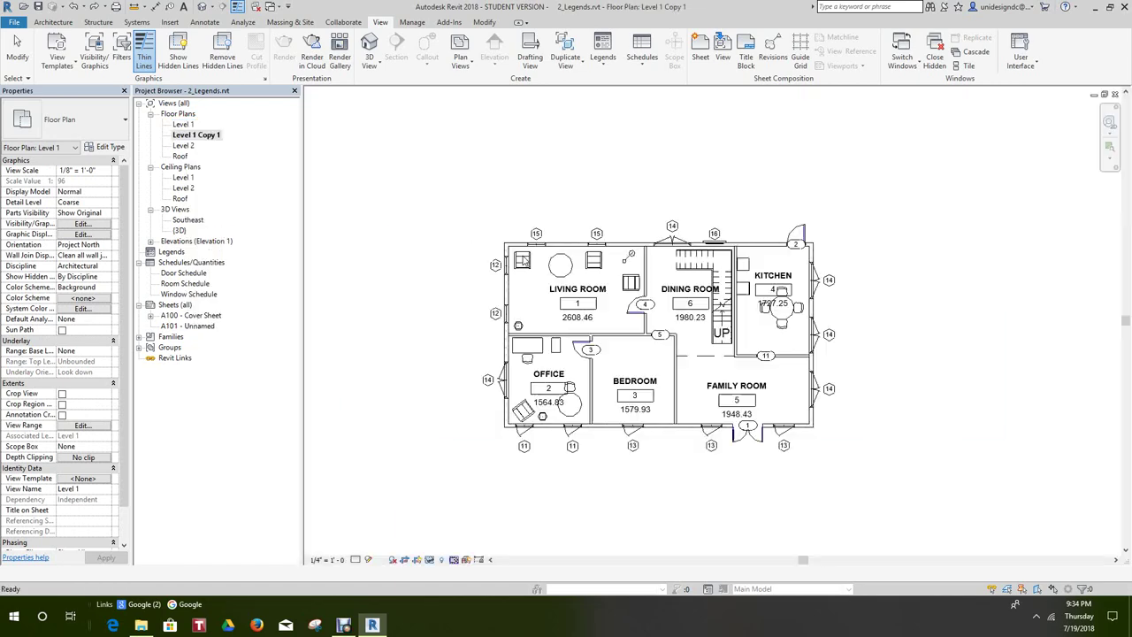
scroll(575, 283, "up", 2)
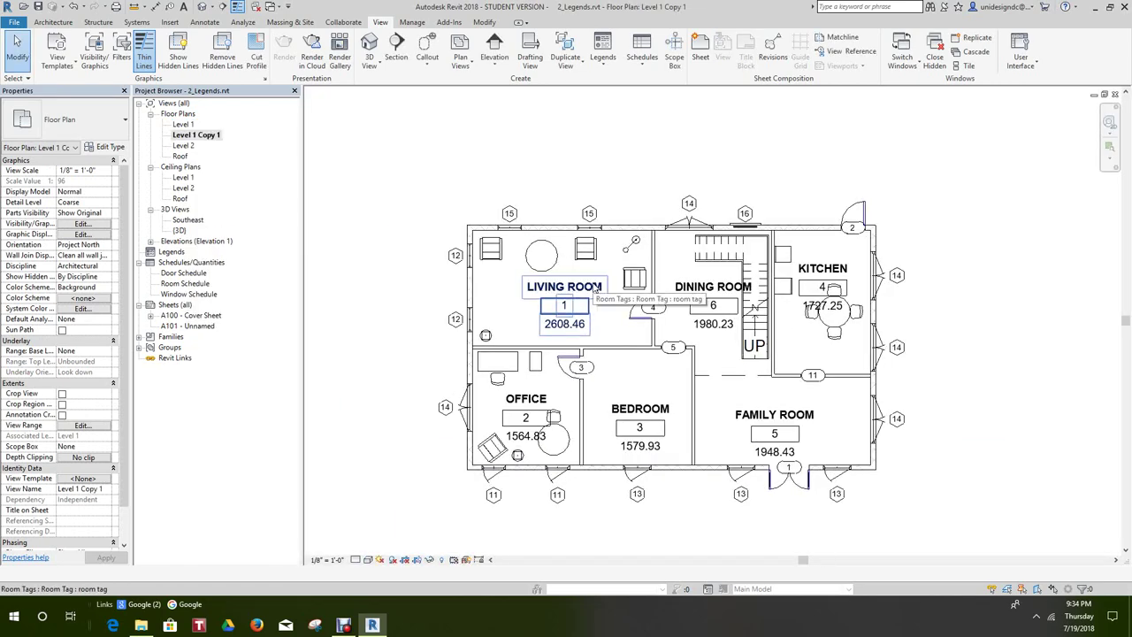
- Rename the Level 1 Copy 1 view to FIRST FLOOR PLAN
right_click(203, 137)
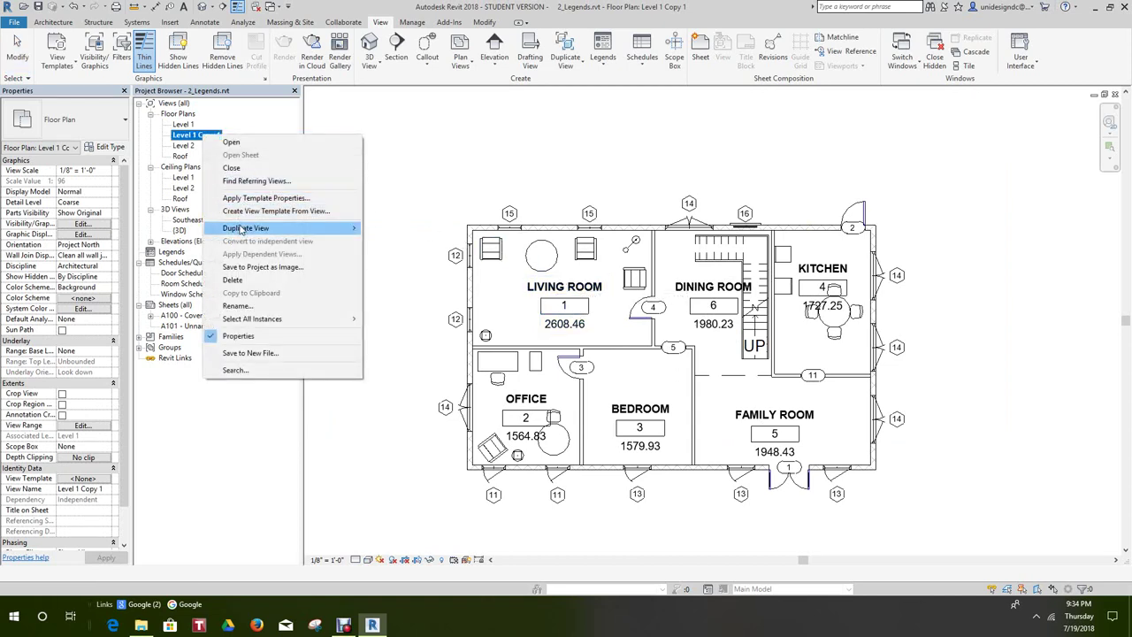
mouse_move(241, 229)
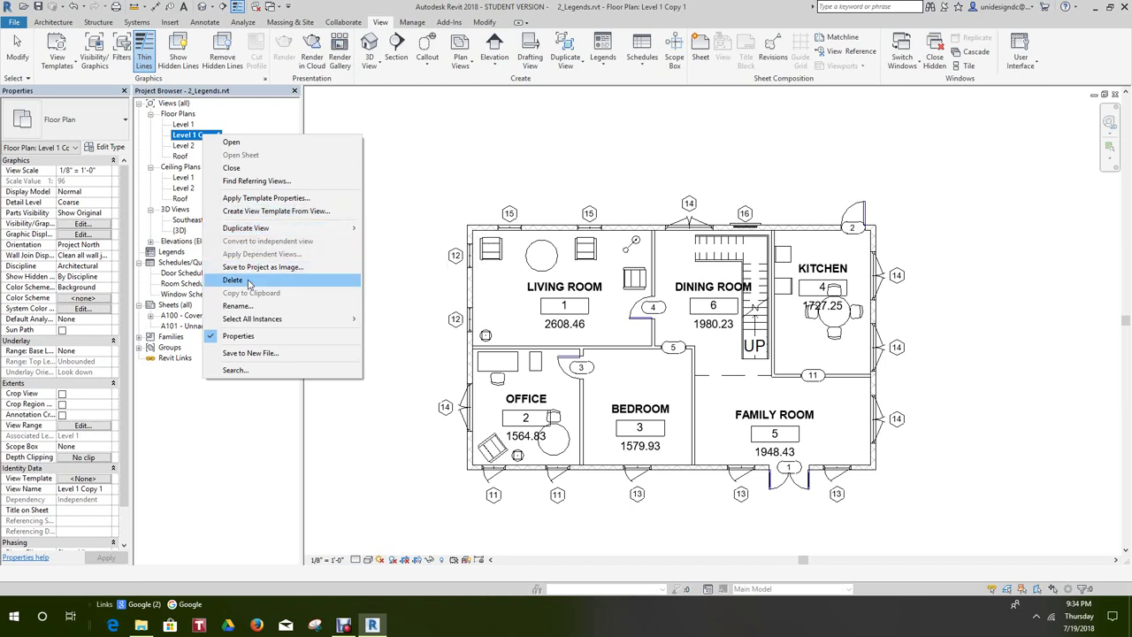
left_click(240, 305)
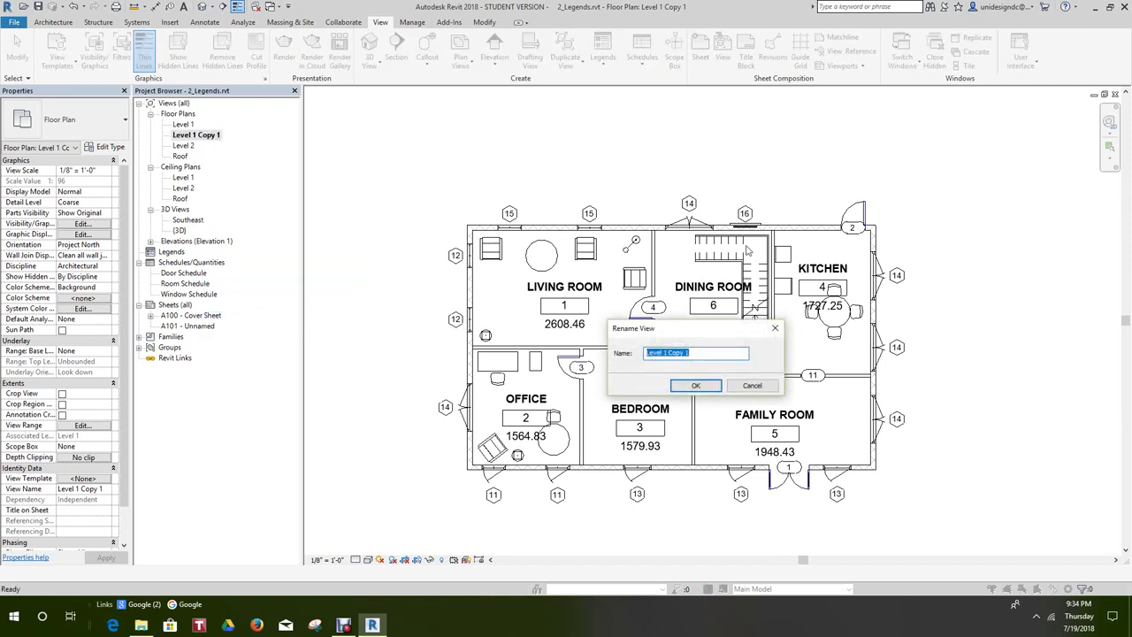
type("Fl")
left_click(700, 386)
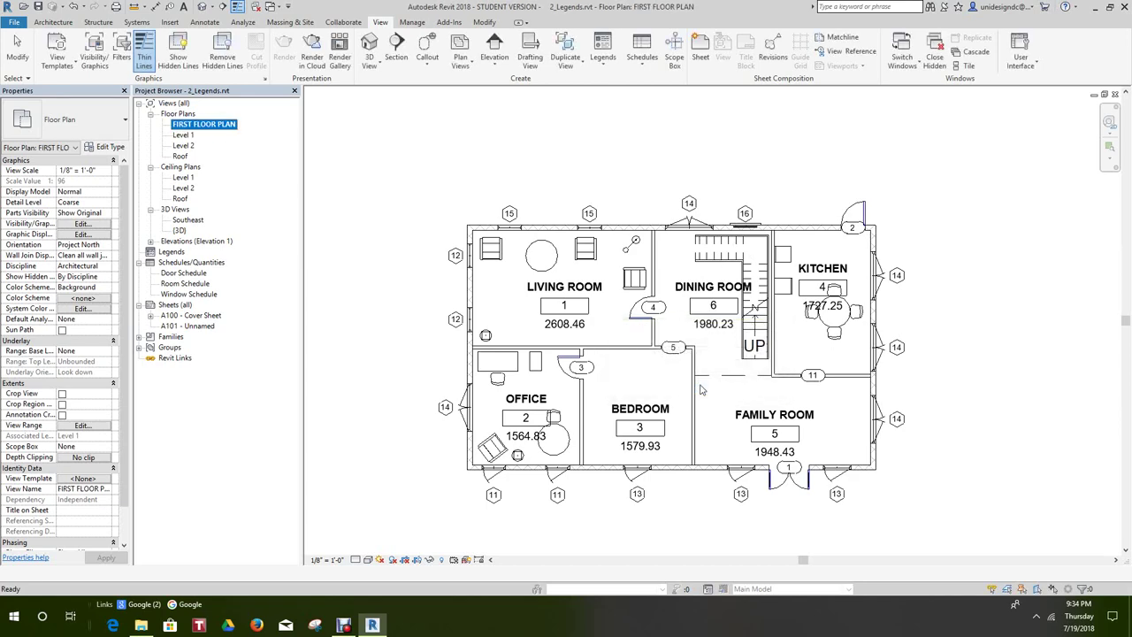
- Duplicate the Level 2 plan with detailing
scroll(627, 335, "down", 2)
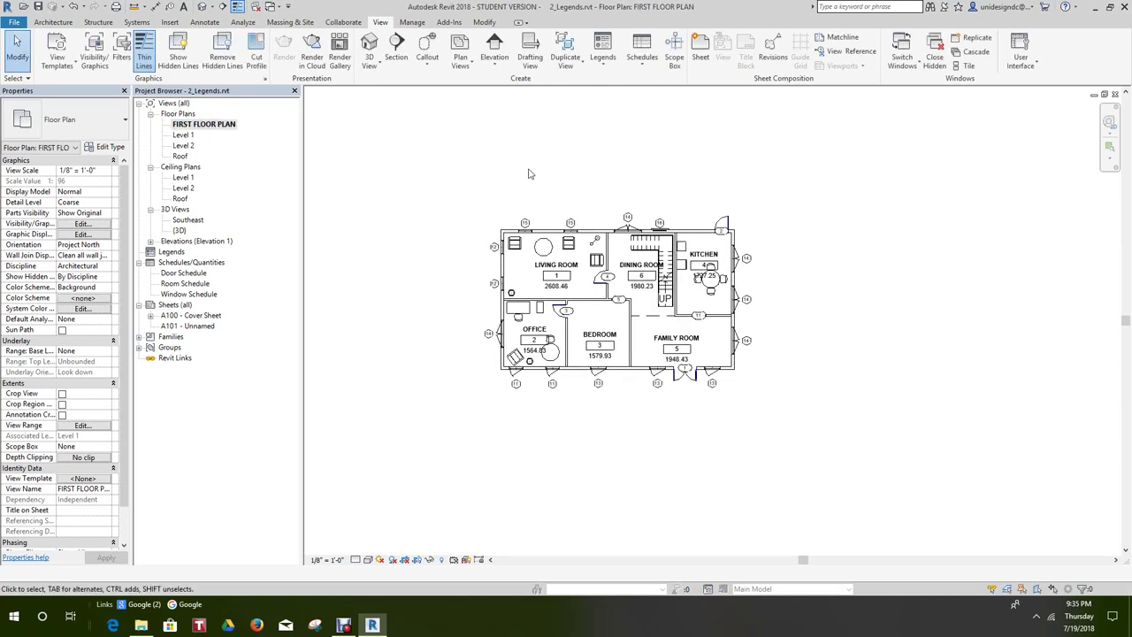
scroll(528, 191, "down", 1)
scroll(528, 191, "up", 1)
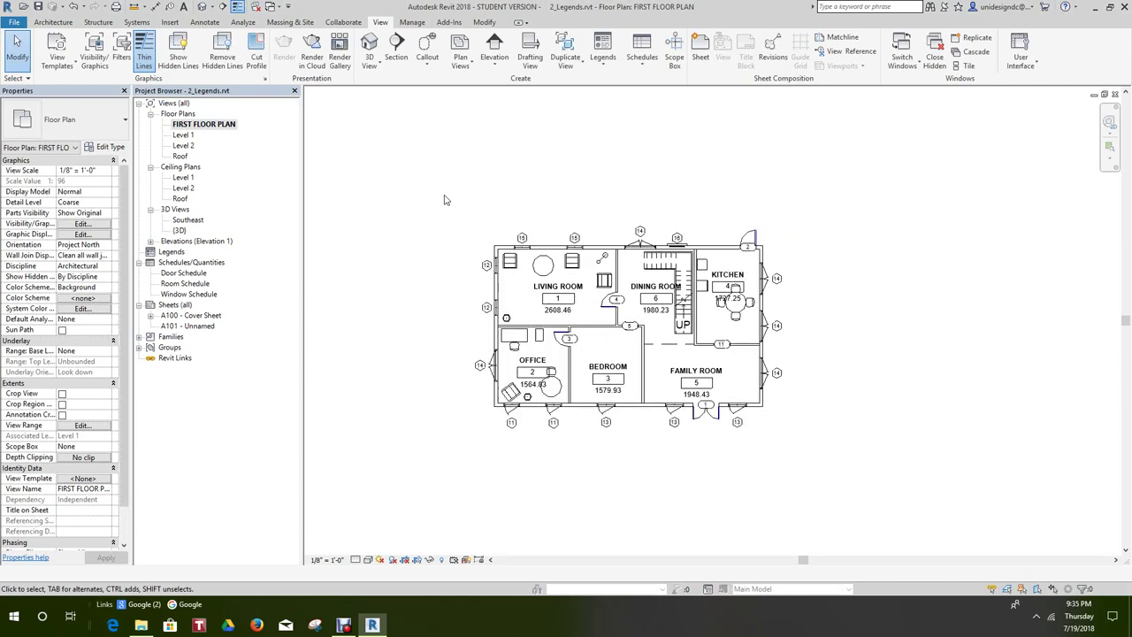
left_click(183, 146)
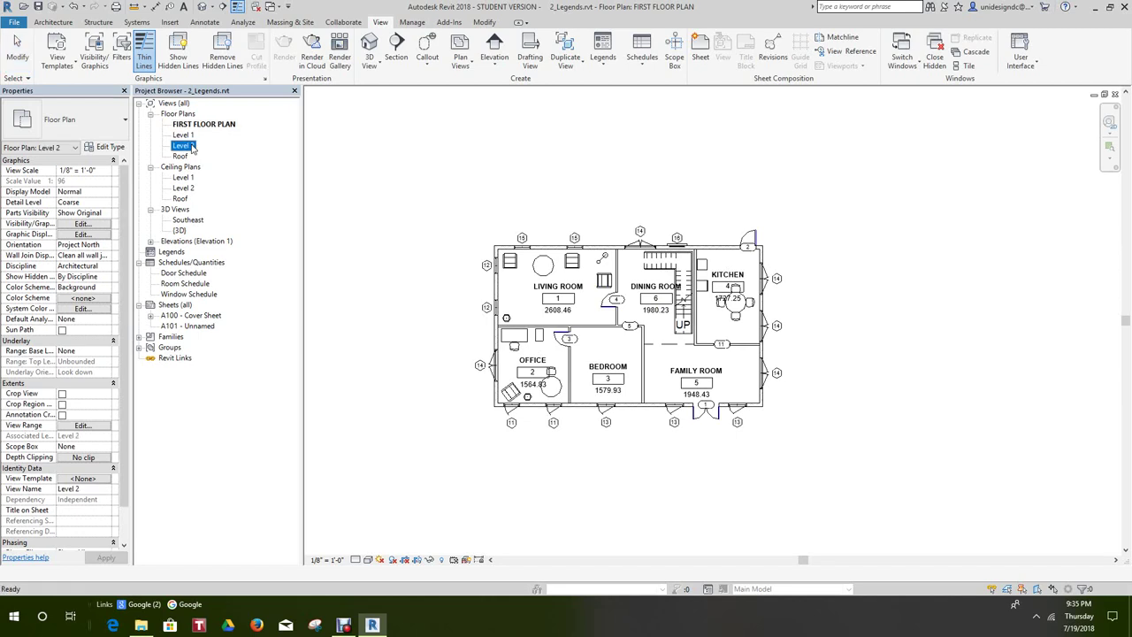
right_click(186, 146)
mouse_move(234, 238)
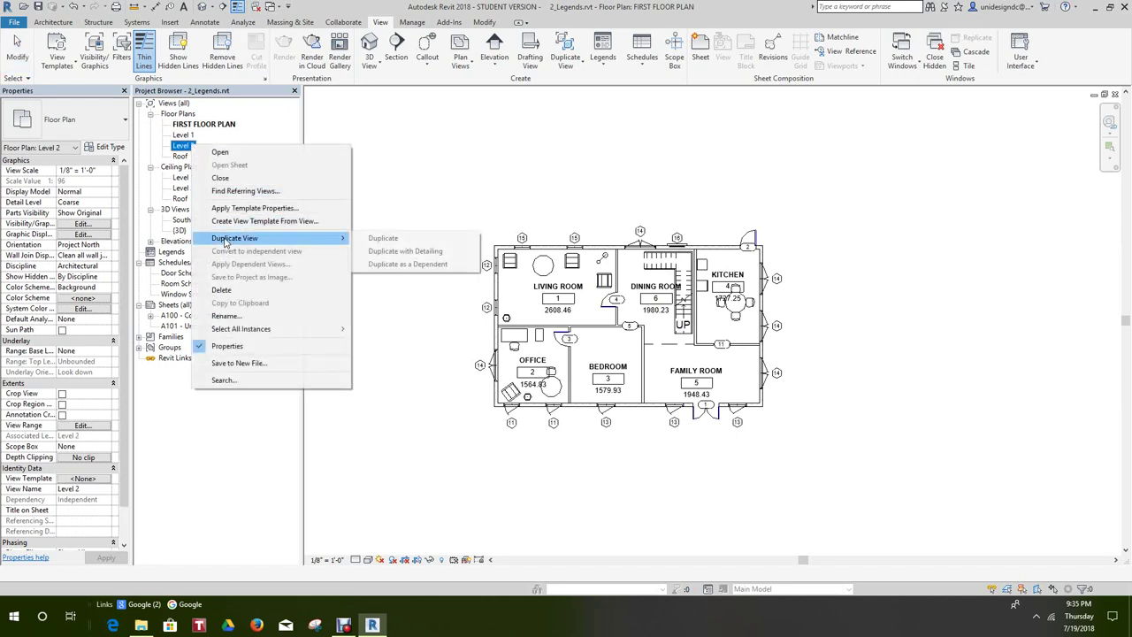
left_click(387, 252)
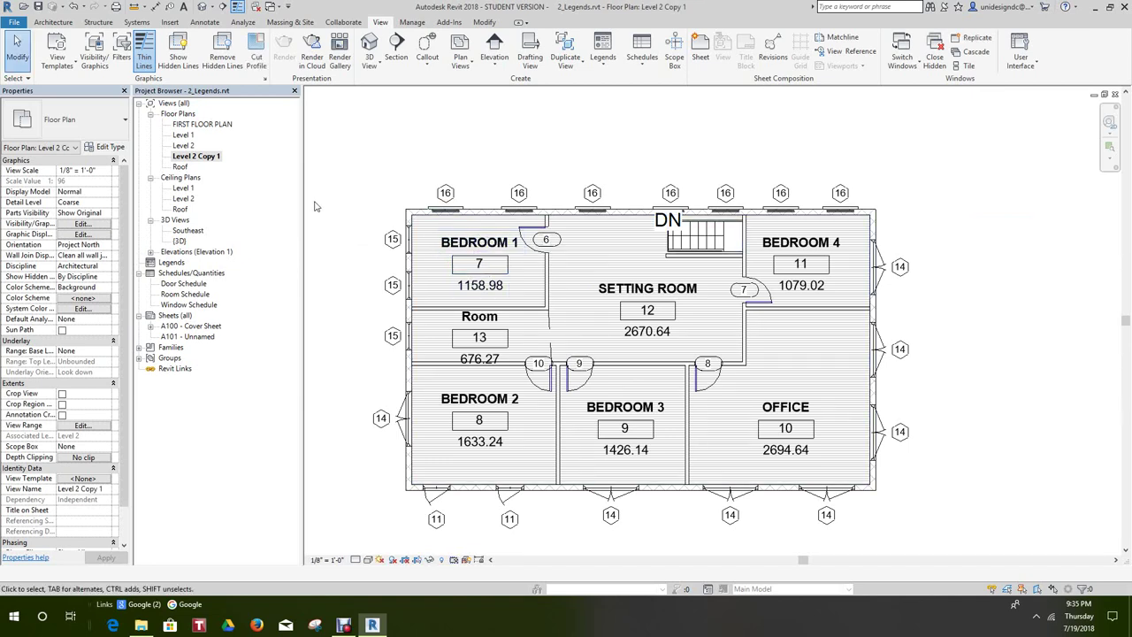
- Rename the Level 2 Copy 1 view to SECOND FLOOR PLAN
right_click(203, 159)
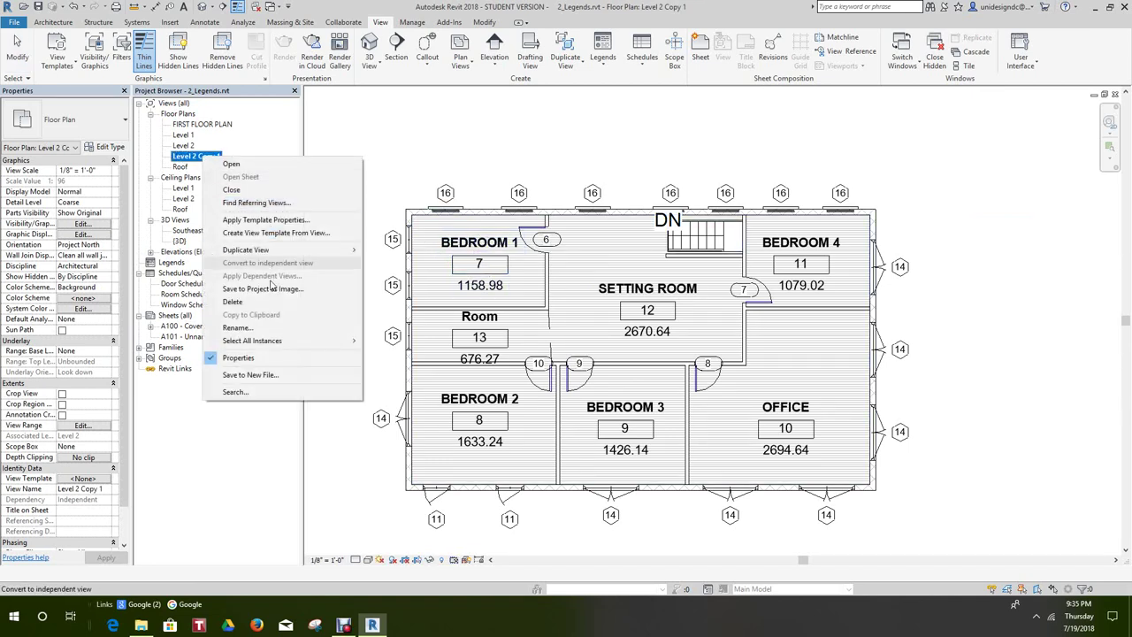
left_click(257, 330)
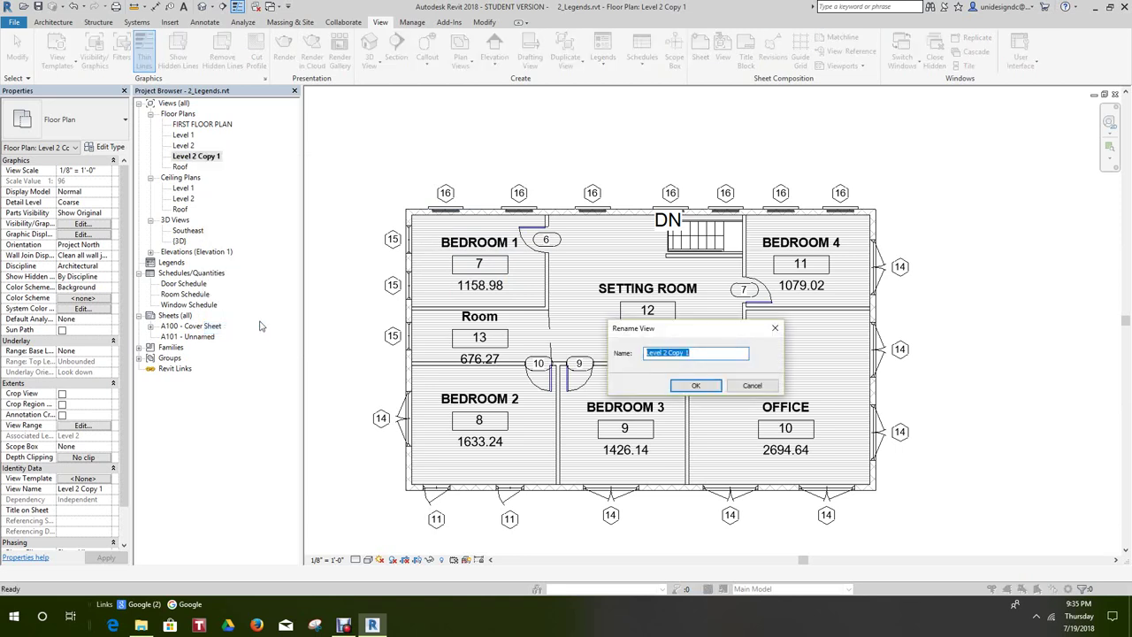
type("SECOND FLOOR PLAN")
left_click(682, 386)
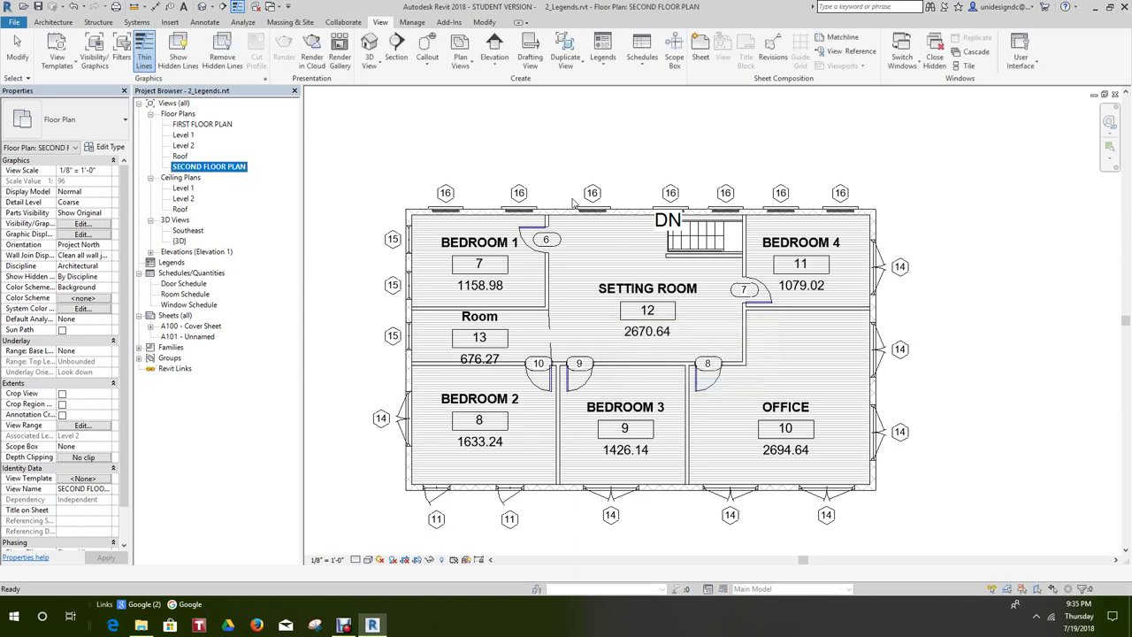
scroll(570, 177, "down", 3)
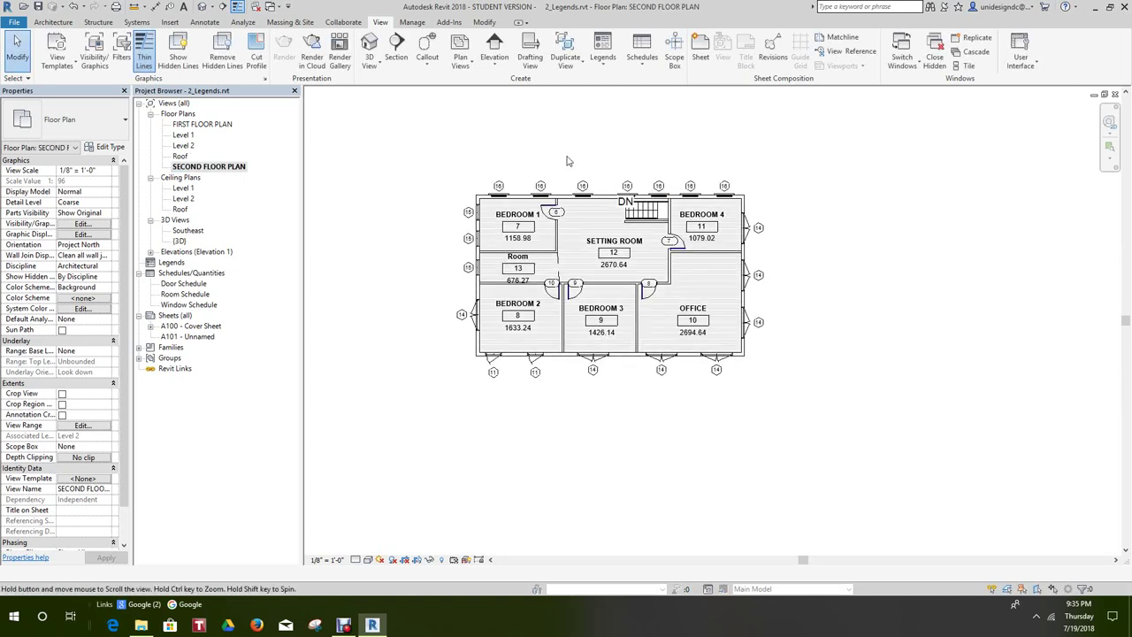
scroll(516, 258, "up", 3)
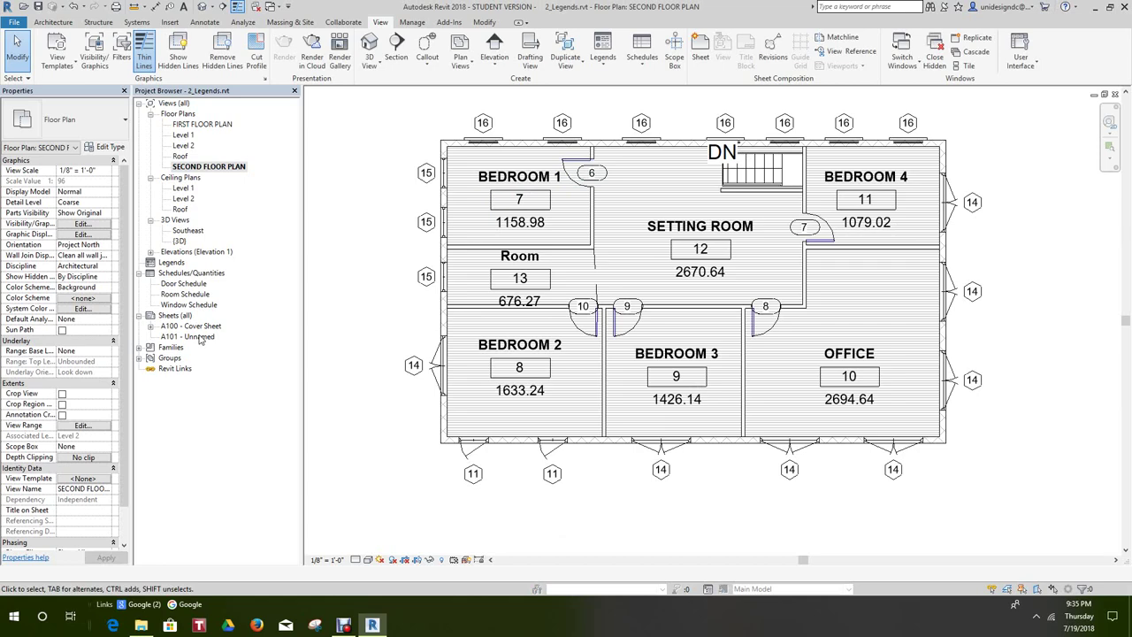
- Open sheet A101, place the FIRST FLOOR PLAN on it and move it lower
double_click(200, 338)
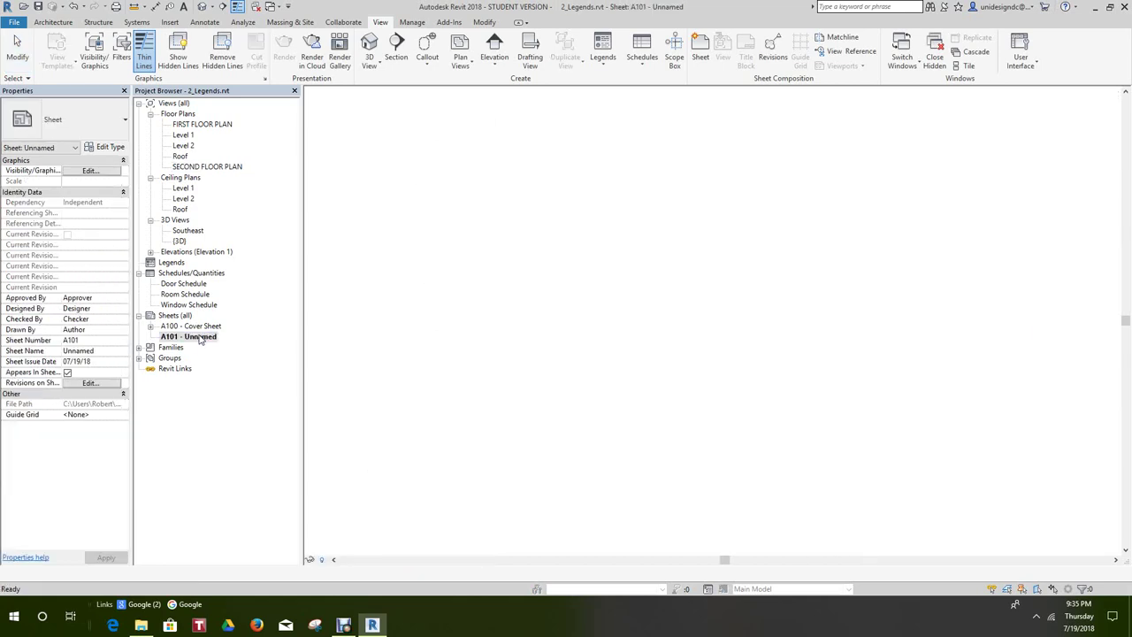
left_click(200, 125)
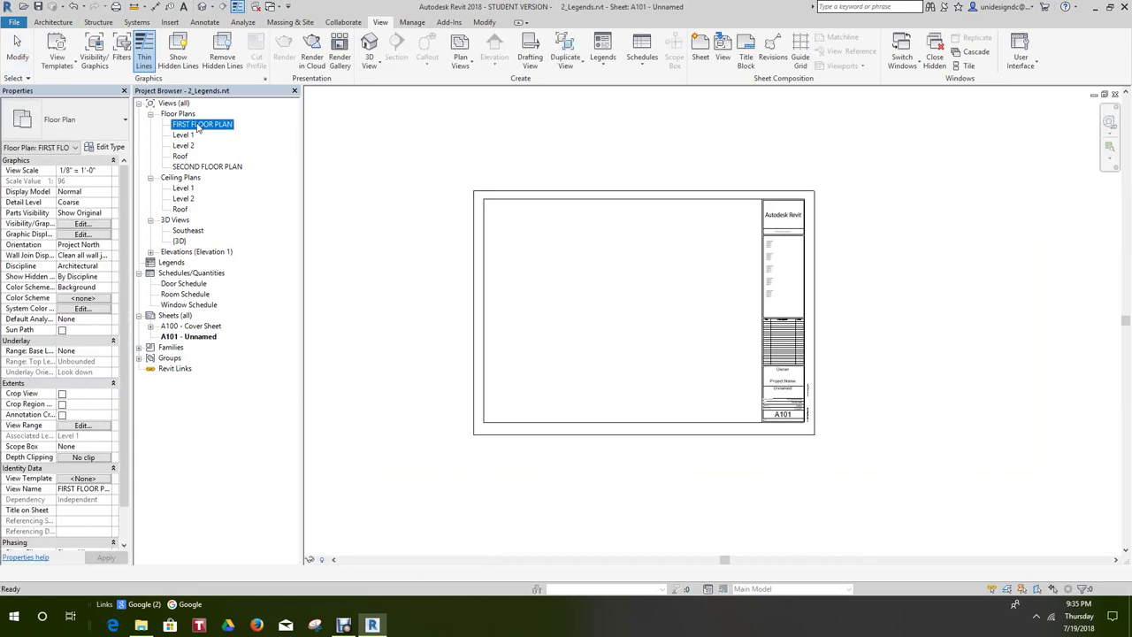
left_click_drag(631, 239, 631, 237)
left_click(631, 239)
scroll(630, 246, "up", 2)
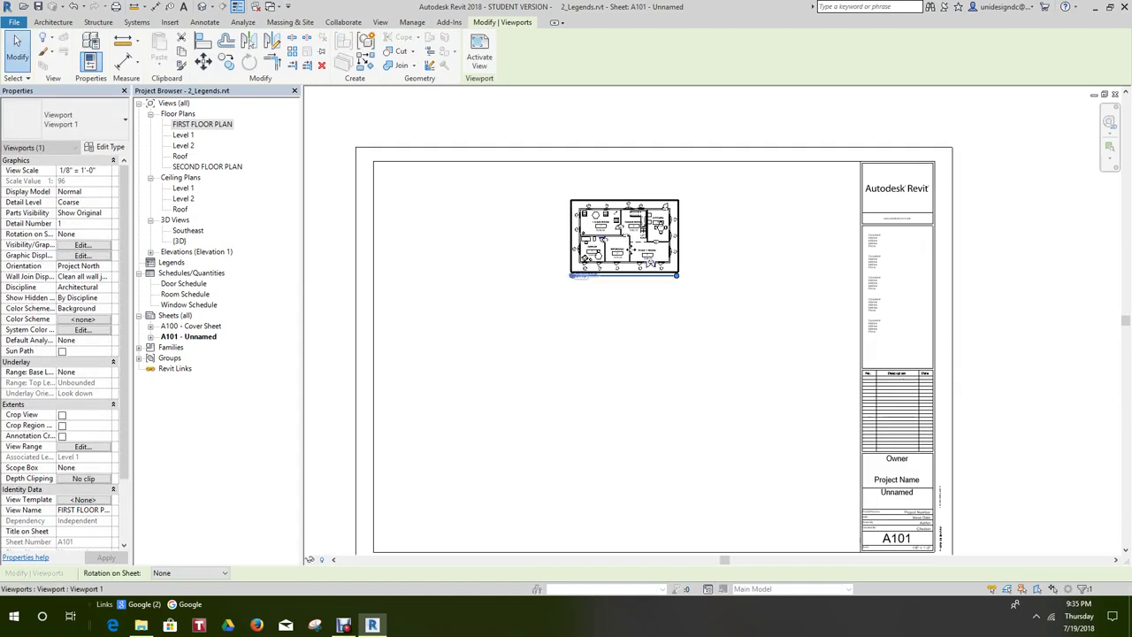
scroll(642, 250, "up", 2)
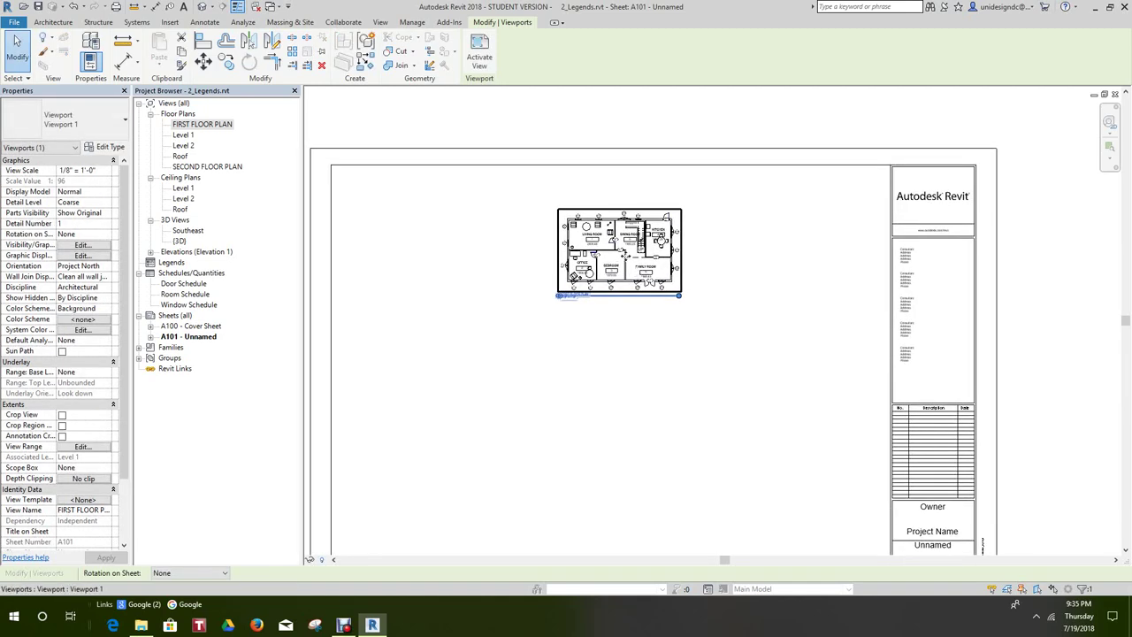
scroll(640, 252, "down", 3)
key("Escape")
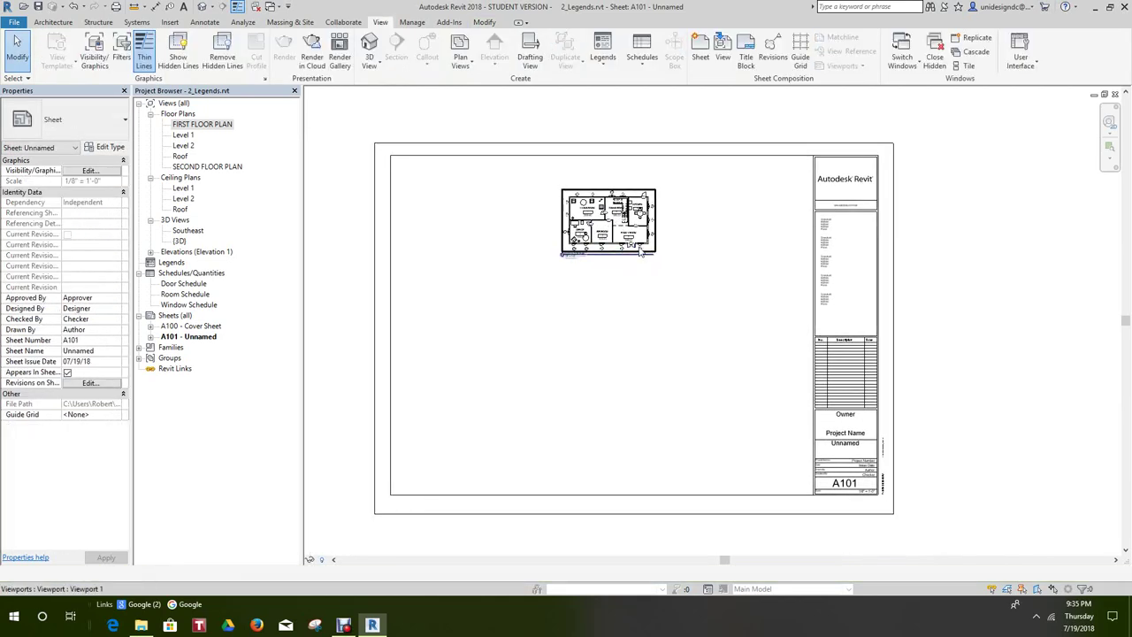
left_click(640, 252)
left_click_drag(640, 252, 640, 433)
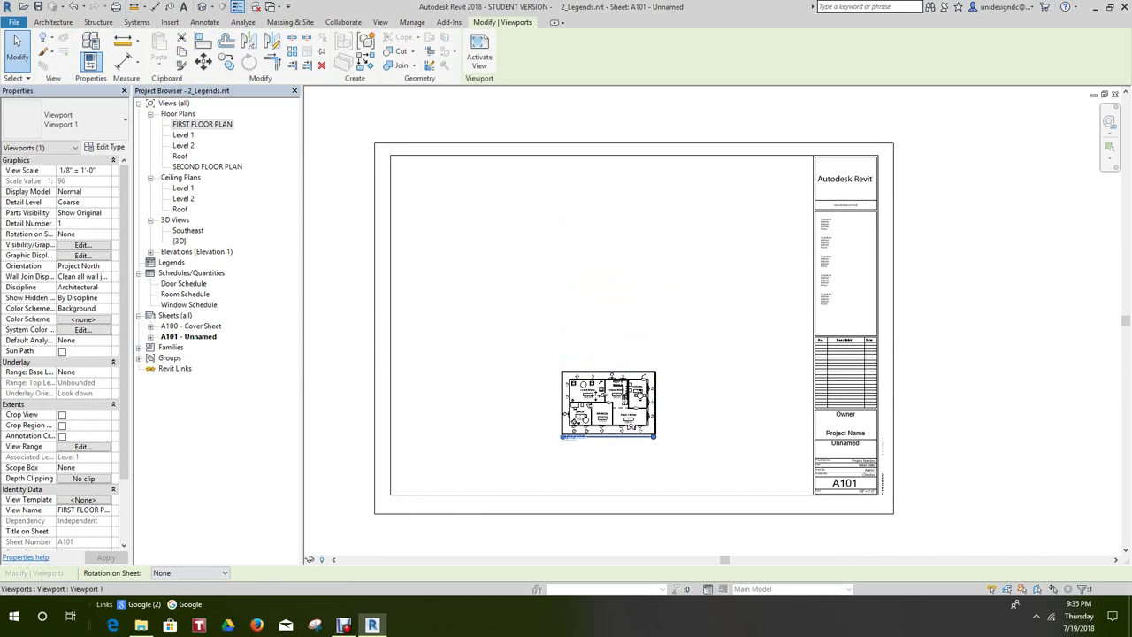
- Set the viewport scale to 3/8" = 1'-0" and shift it down and left
right_click(595, 400)
left_click(650, 156)
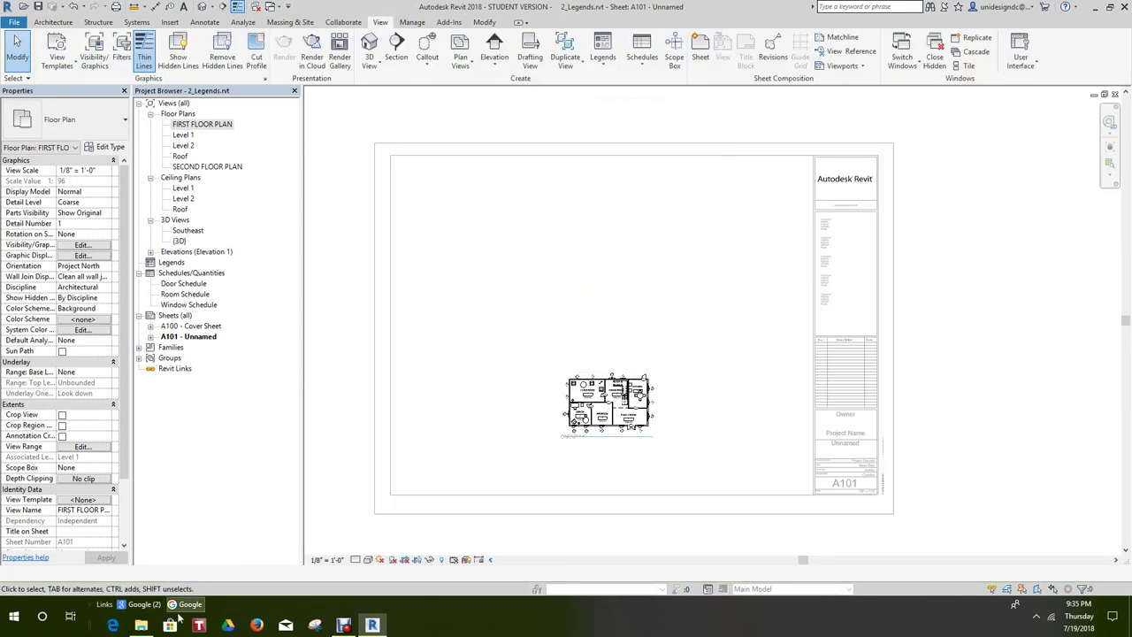
left_click(326, 560)
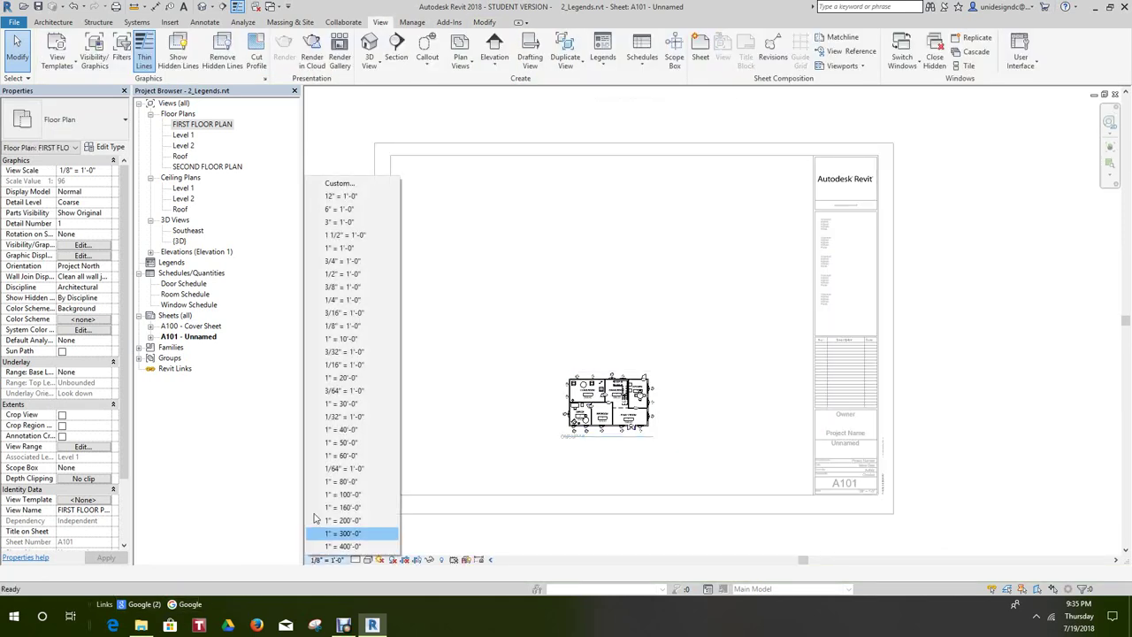
left_click(349, 289)
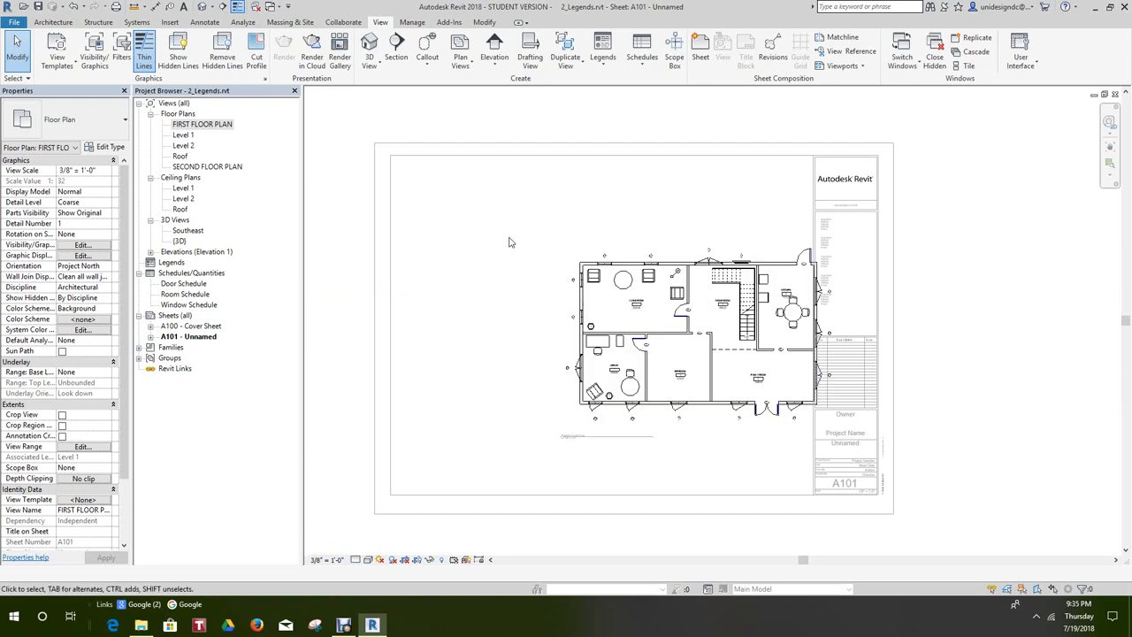
right_click(557, 235)
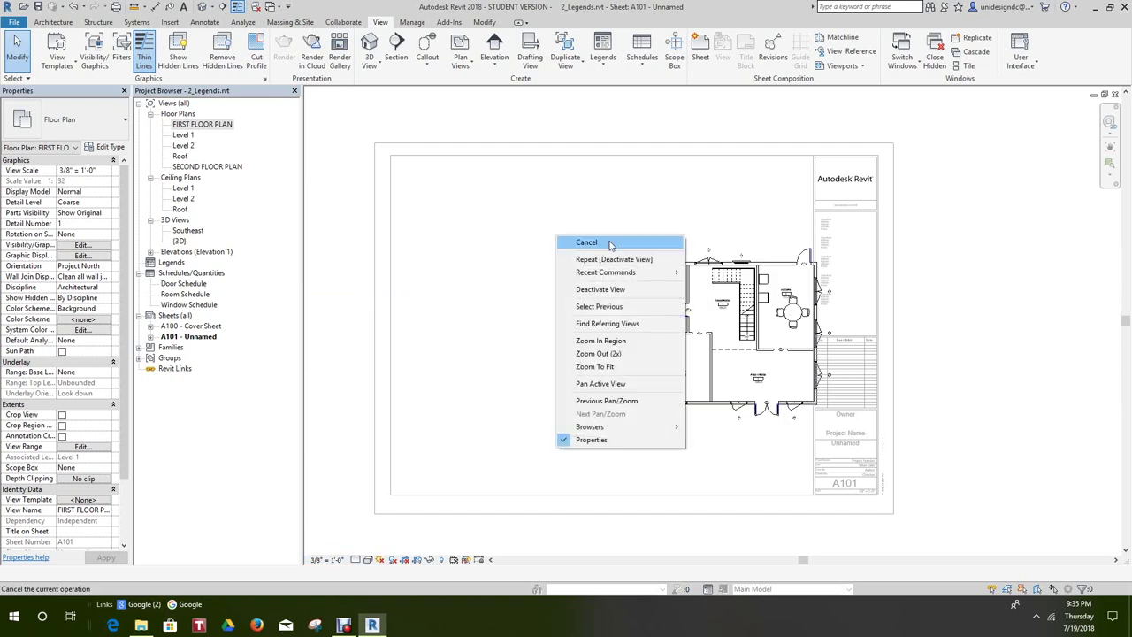
left_click(603, 292)
left_click_drag(623, 281, 553, 332)
left_click(544, 250)
scroll(619, 318, "down", 2)
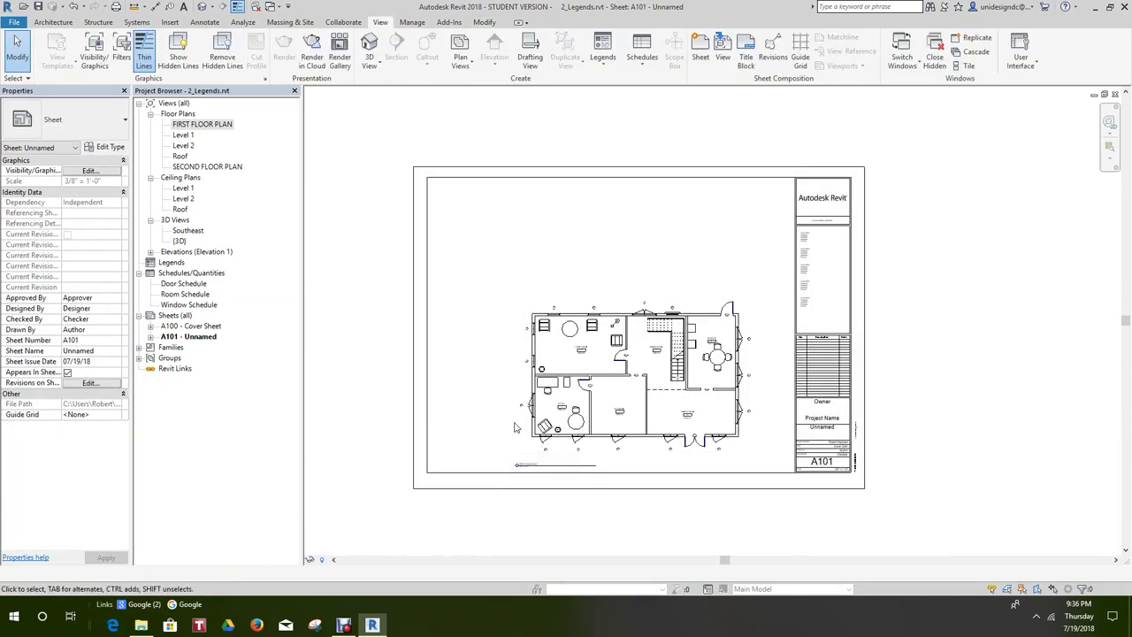
- Change the floor plan viewport's scale to 1/4" = 1'-0" and return to the sheet
left_click(513, 428)
right_click(569, 365)
left_click(619, 121)
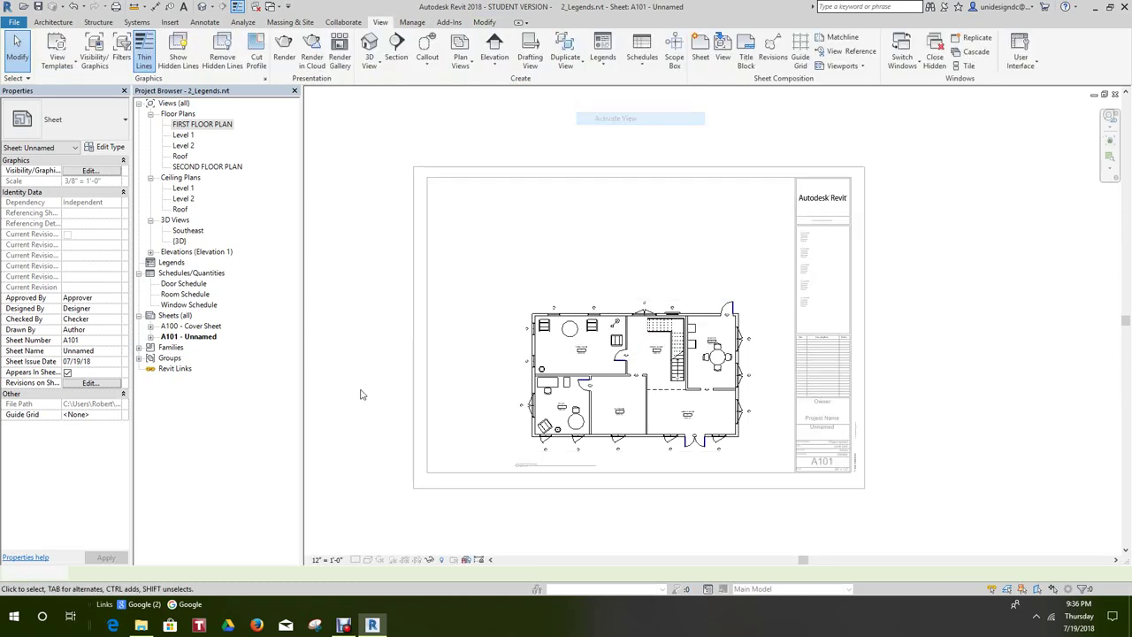
left_click(325, 559)
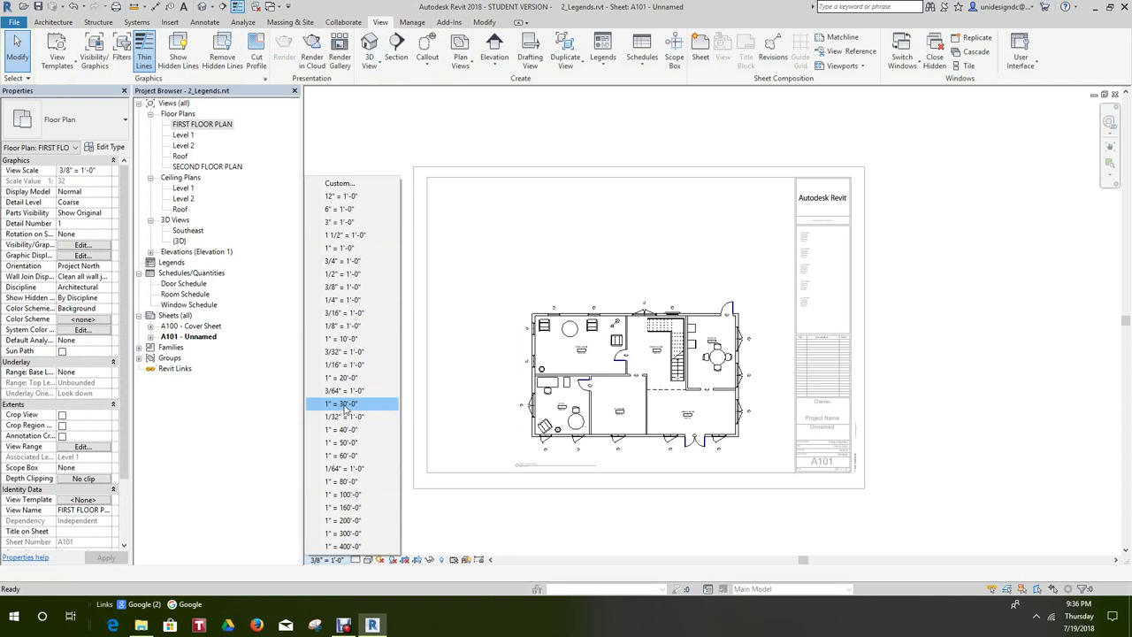
left_click(341, 300)
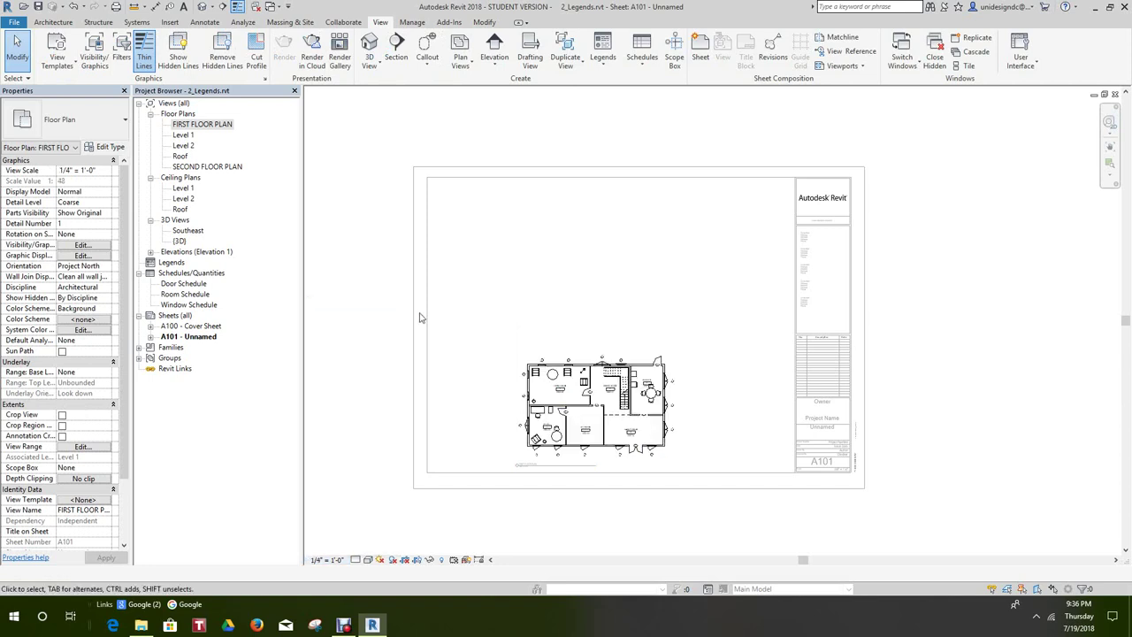
right_click(604, 331)
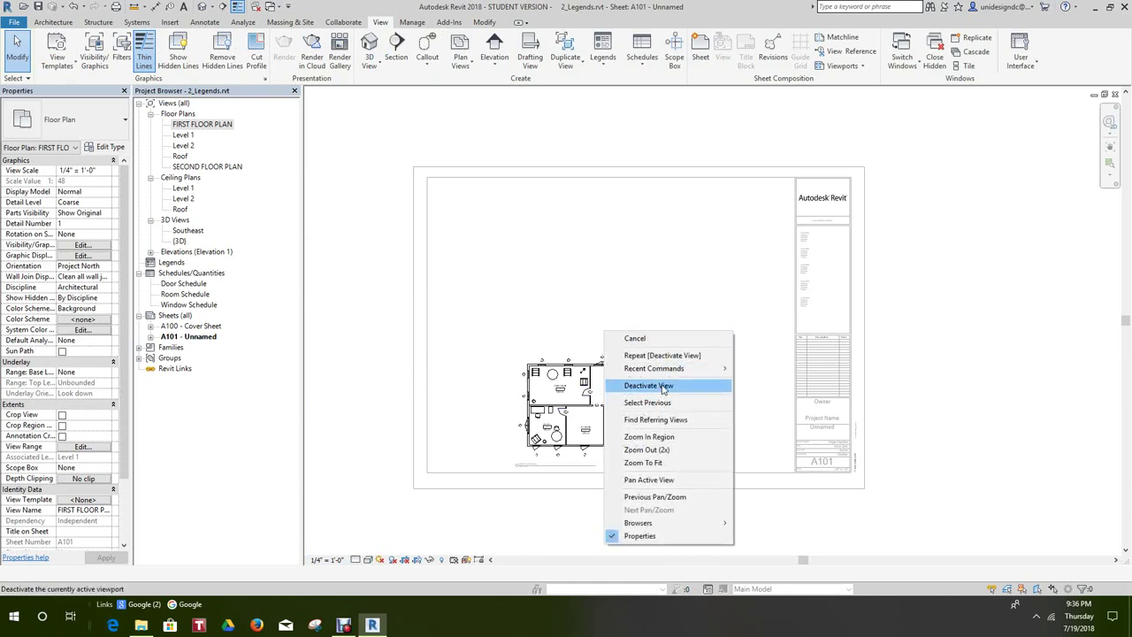
left_click(635, 391)
left_click(637, 392)
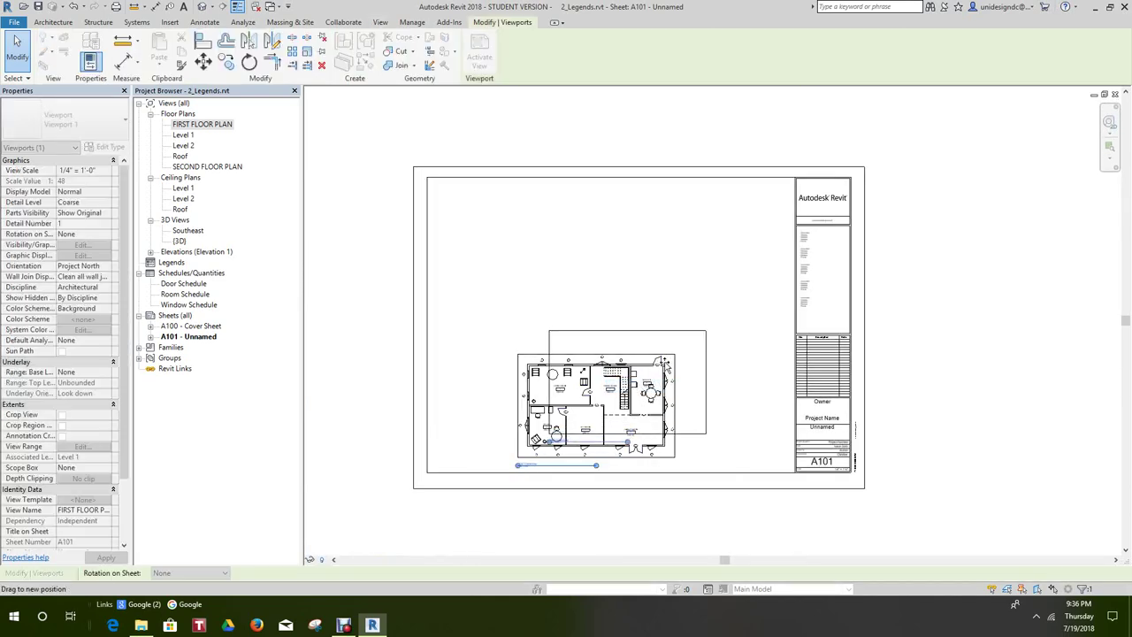
left_click(652, 233)
scroll(560, 463, "up", 5)
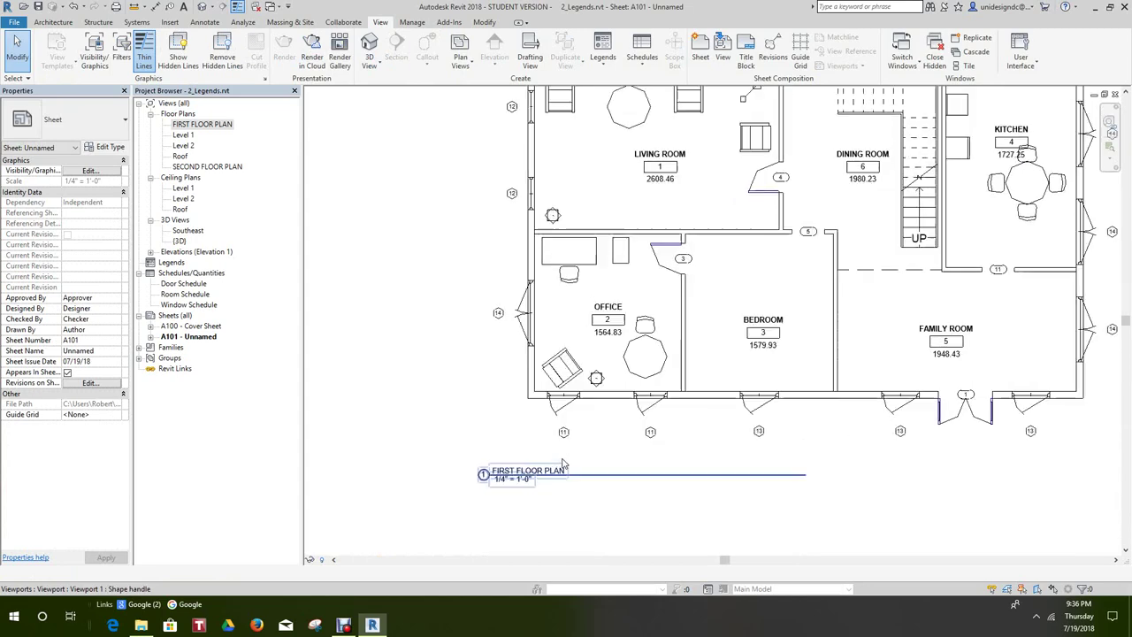
scroll(560, 463, "down", 5)
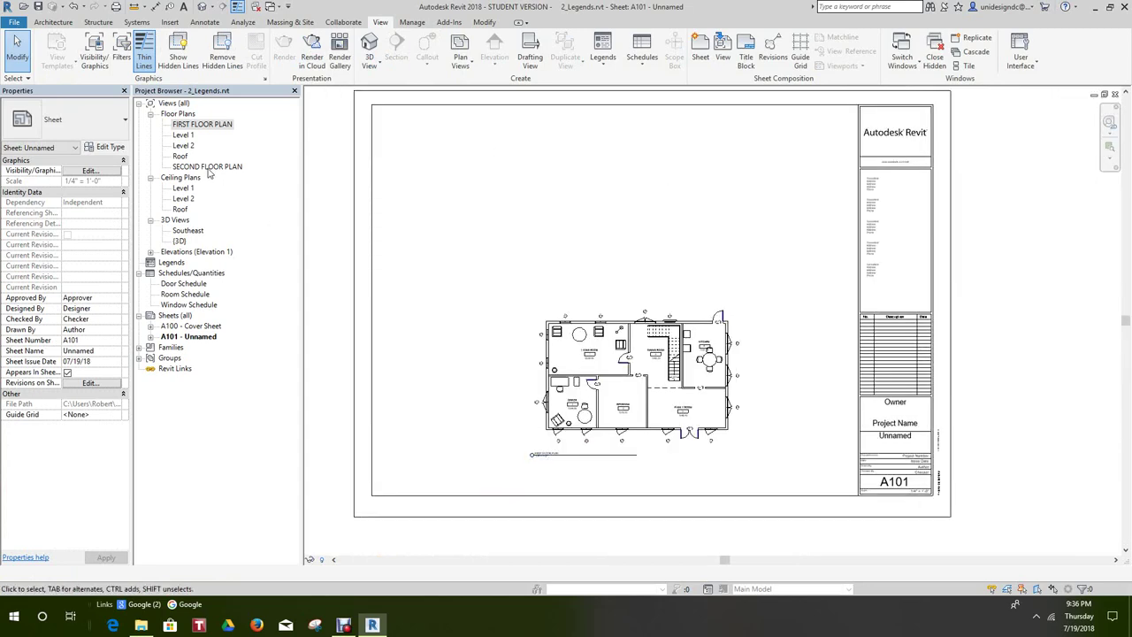
- Place the SECOND FLOOR PLAN view on sheet A101 above the first floor plan
left_click(211, 167)
left_click_drag(216, 181, 584, 220)
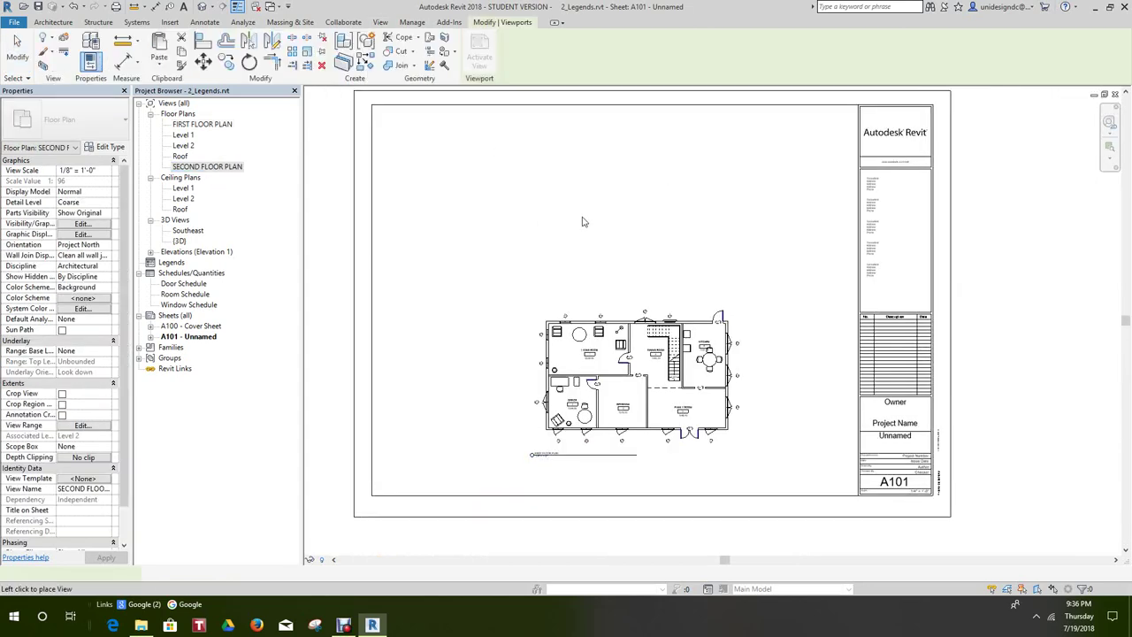
scroll(612, 217, "up", 1)
left_click(610, 210)
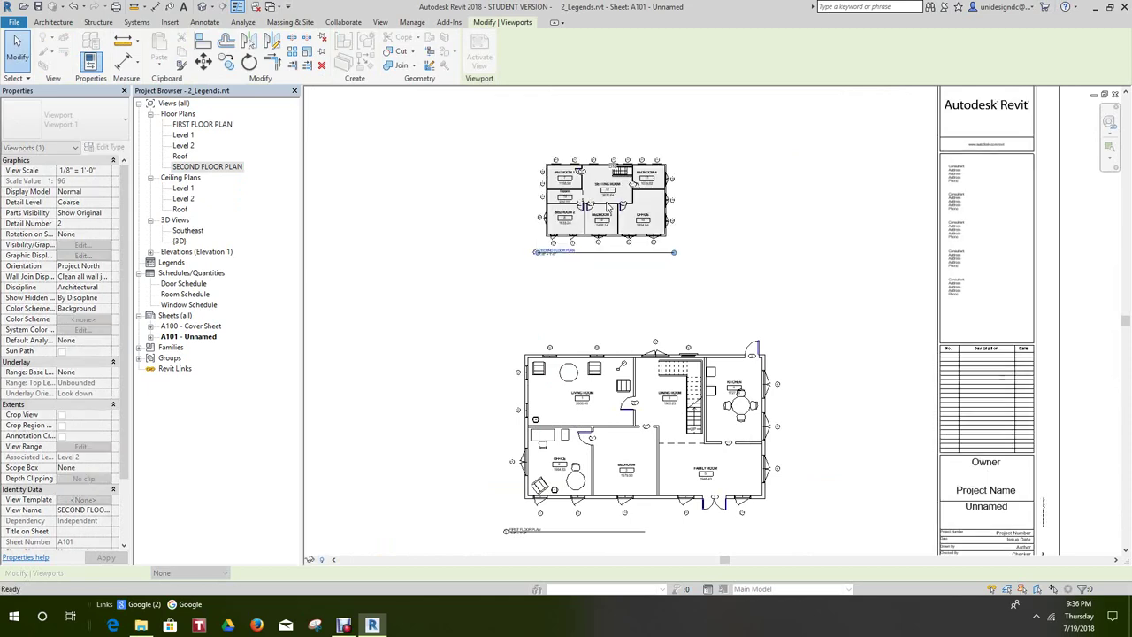
- Set the second floor plan viewport's scale to 1/4" = 1'-0"
right_click(608, 206)
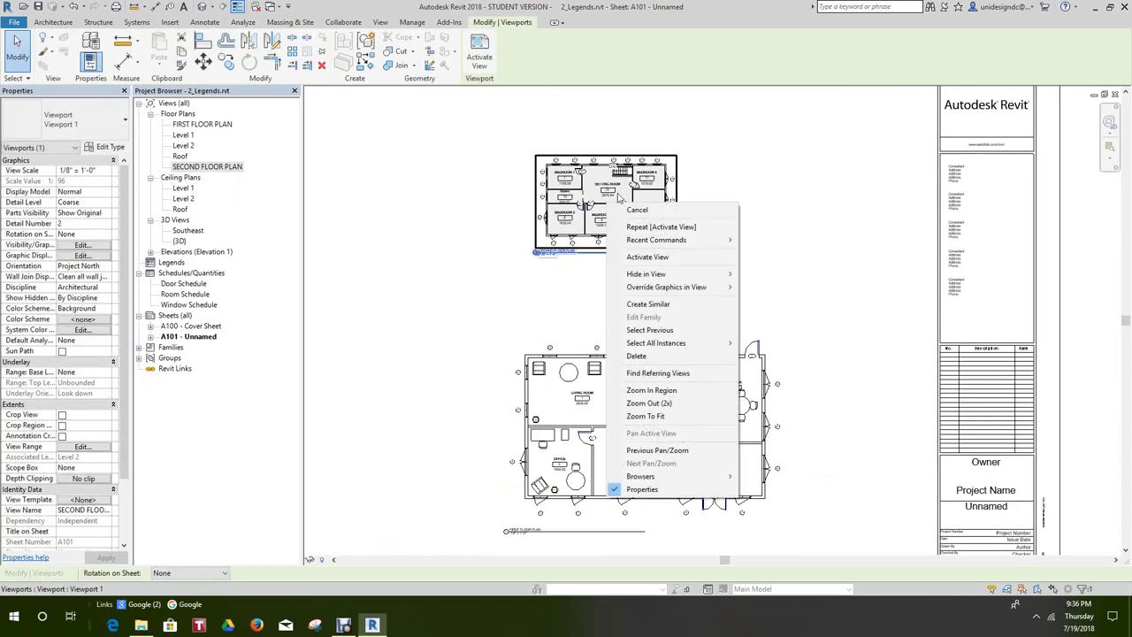
left_click(663, 261)
left_click(330, 559)
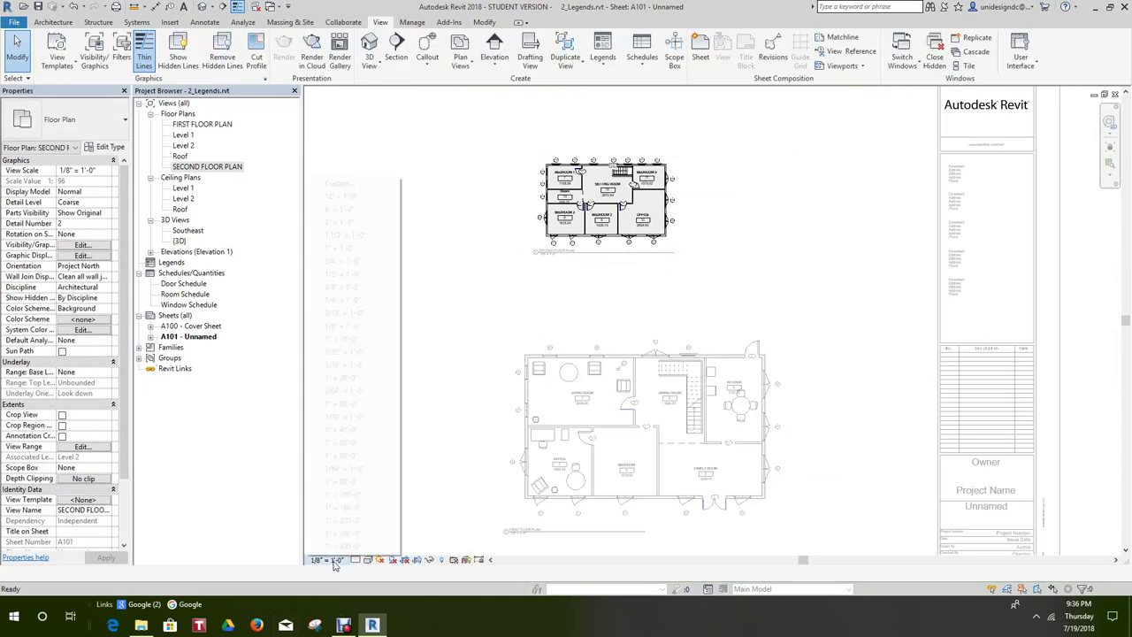
left_click(345, 299)
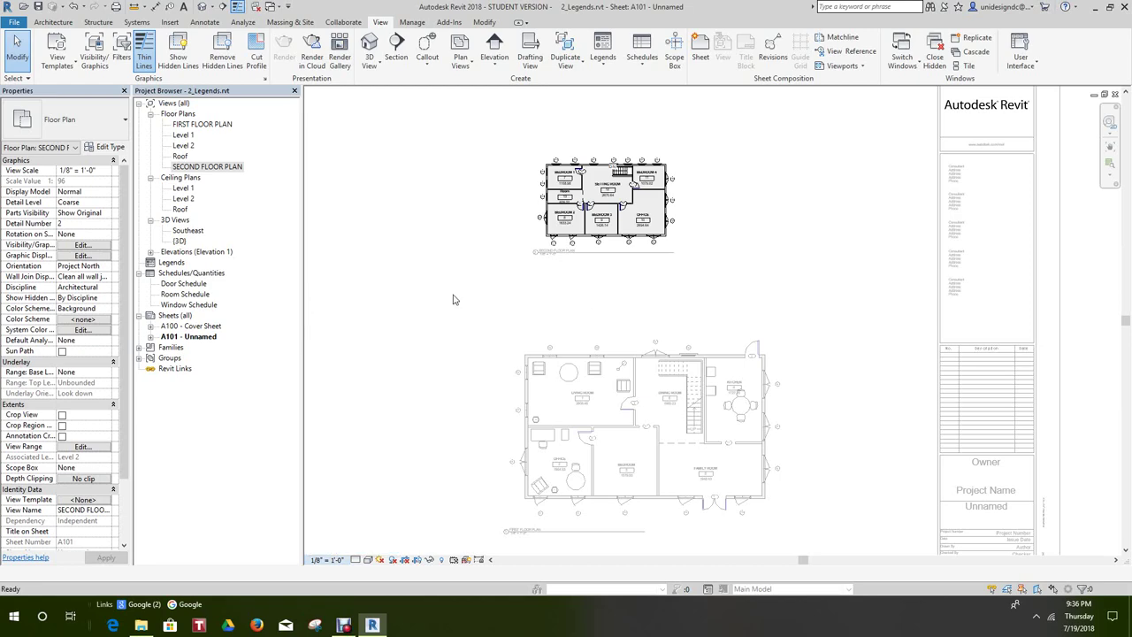
scroll(459, 295, "down", 4)
right_click(439, 338)
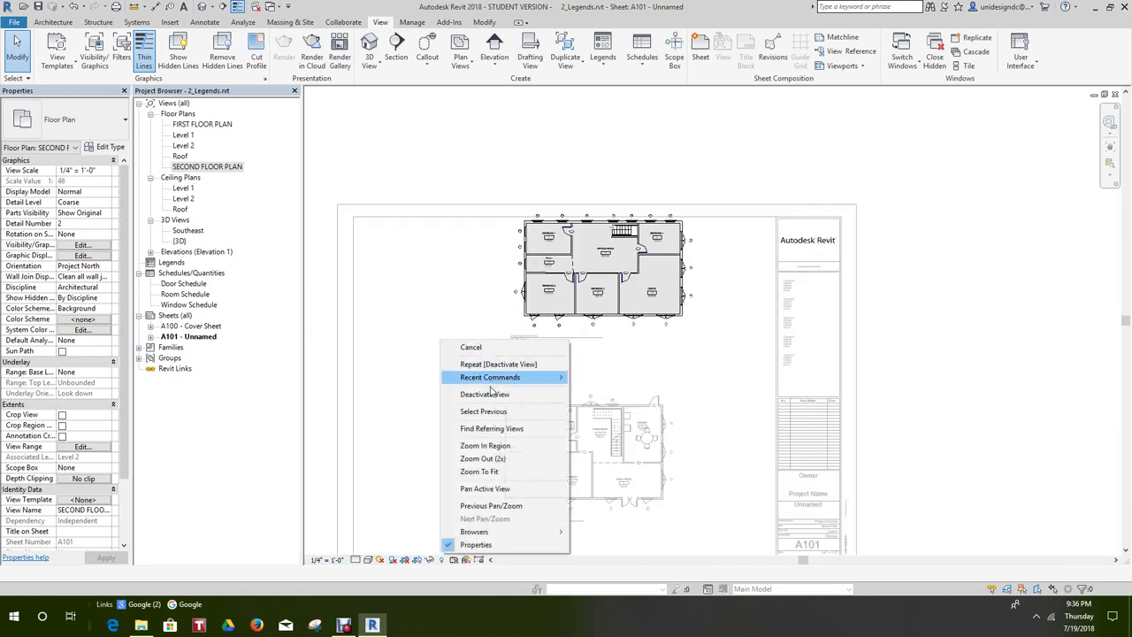
left_click(485, 393)
- Move the first floor plan up and right and the second floor plan left, side by side
left_click(523, 353)
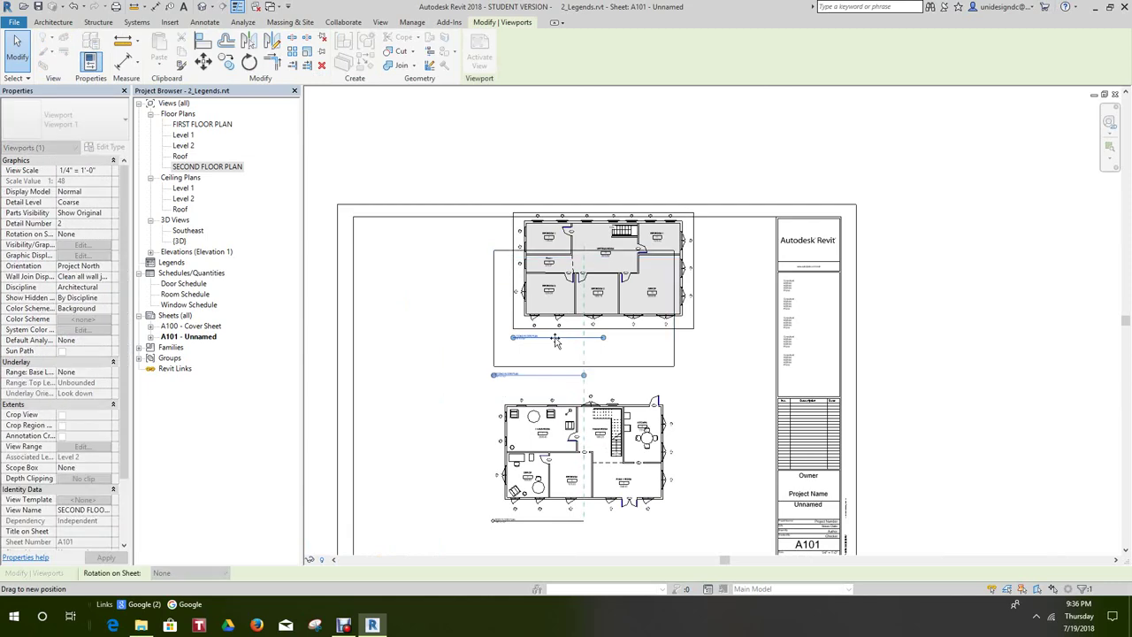
left_click(442, 342)
scroll(439, 235, "up", 2)
scroll(440, 235, "down", 2)
left_click(523, 341)
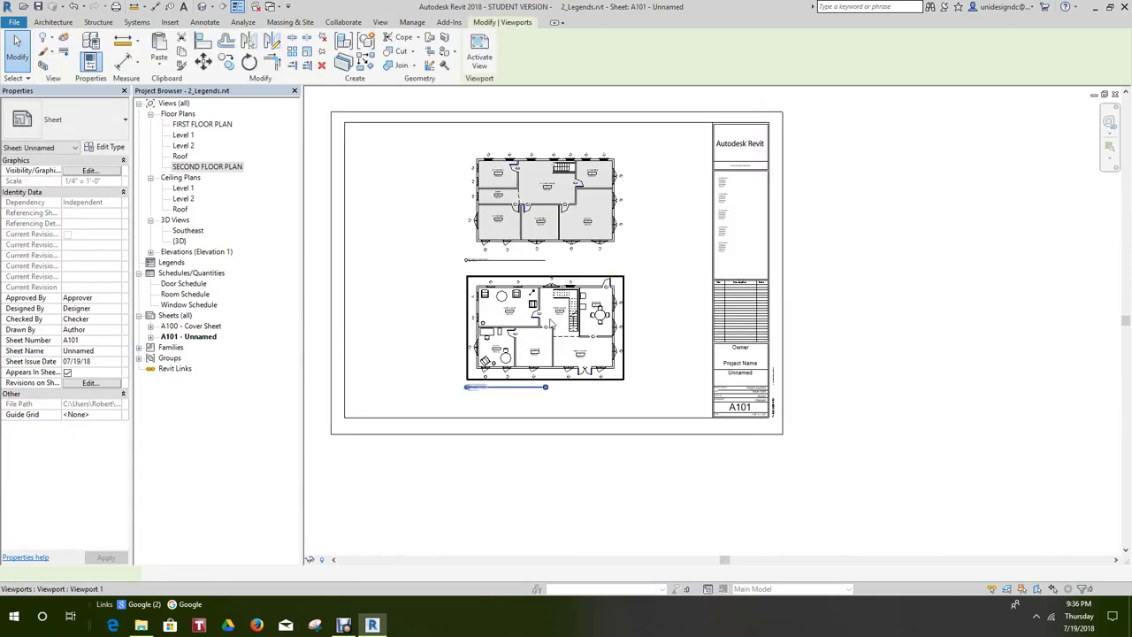
left_click_drag(522, 342, 601, 301)
left_click_drag(526, 193, 437, 285)
left_click(525, 368)
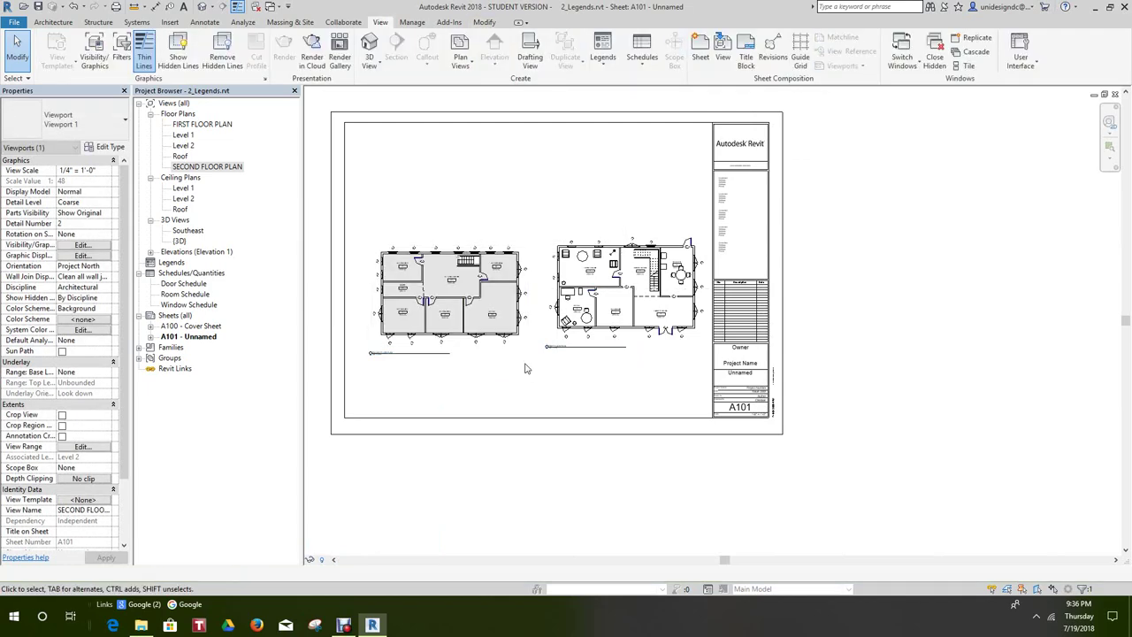
- Nudge the second floor plan and shift the first so both plan titles line up
scroll(603, 387, "up", 3)
scroll(603, 386, "down", 3)
scroll(442, 367, "up", 3)
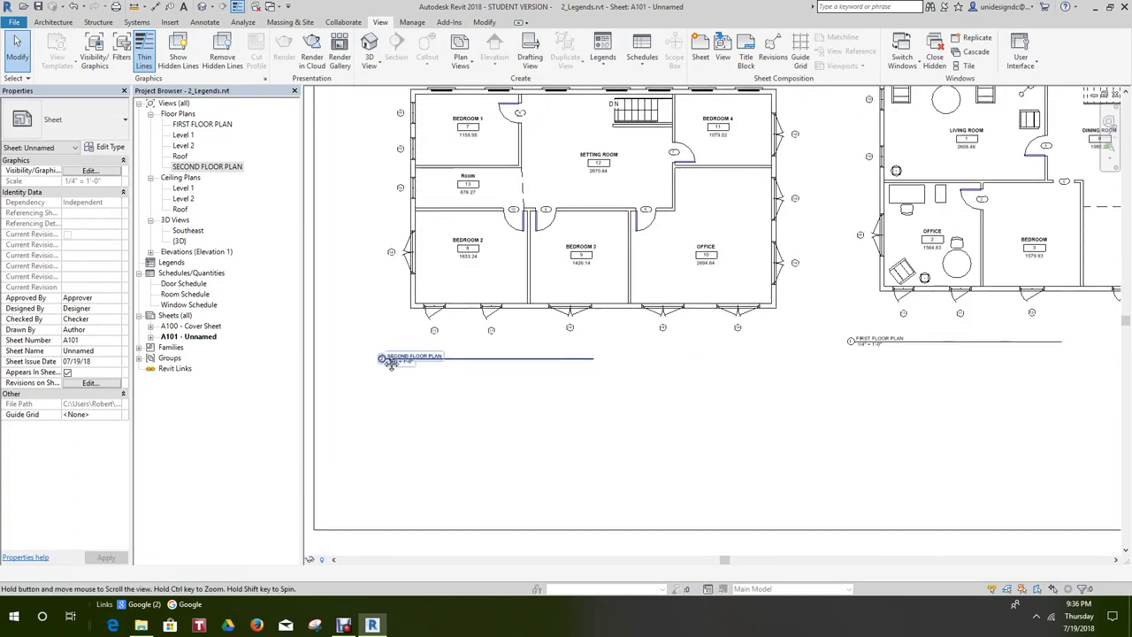
scroll(467, 389, "down", 3)
left_click(498, 326)
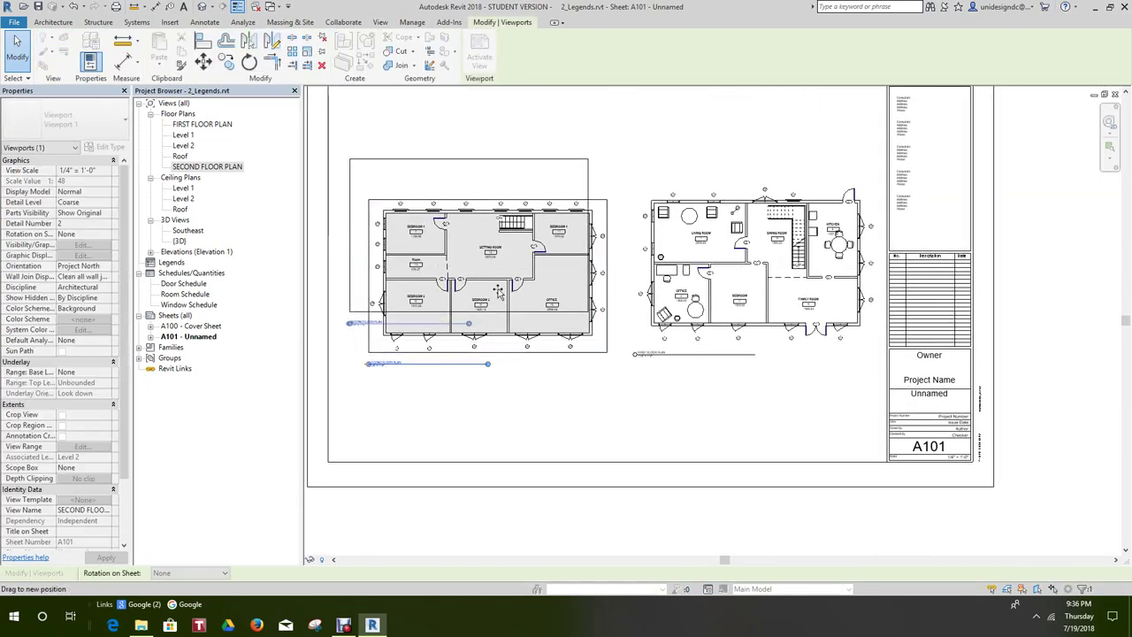
key("Up")
key("Up")
key("Left")
left_click(533, 381)
left_click(742, 292)
left_click_drag(743, 292, 718, 259)
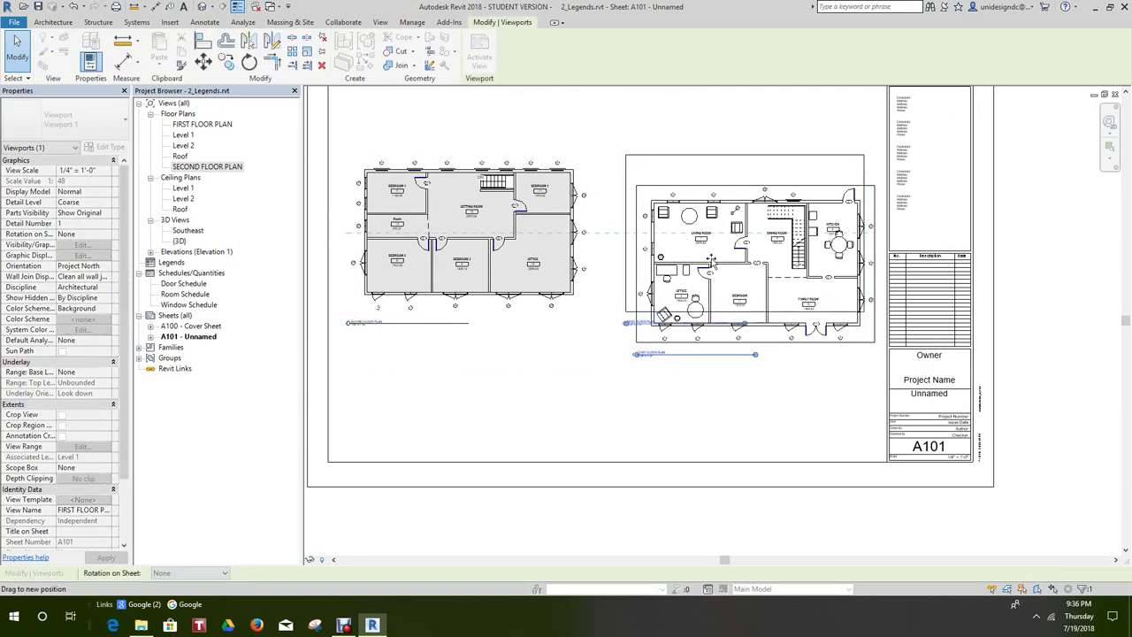
left_click(682, 356)
scroll(650, 390, "down", 2)
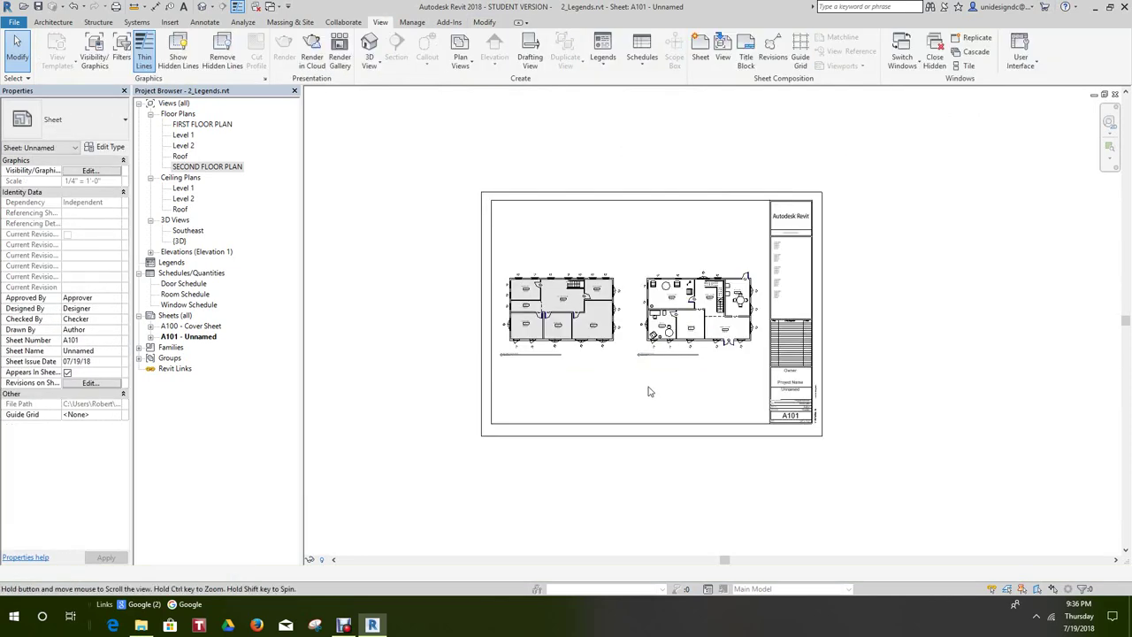
scroll(650, 391, "up", 3)
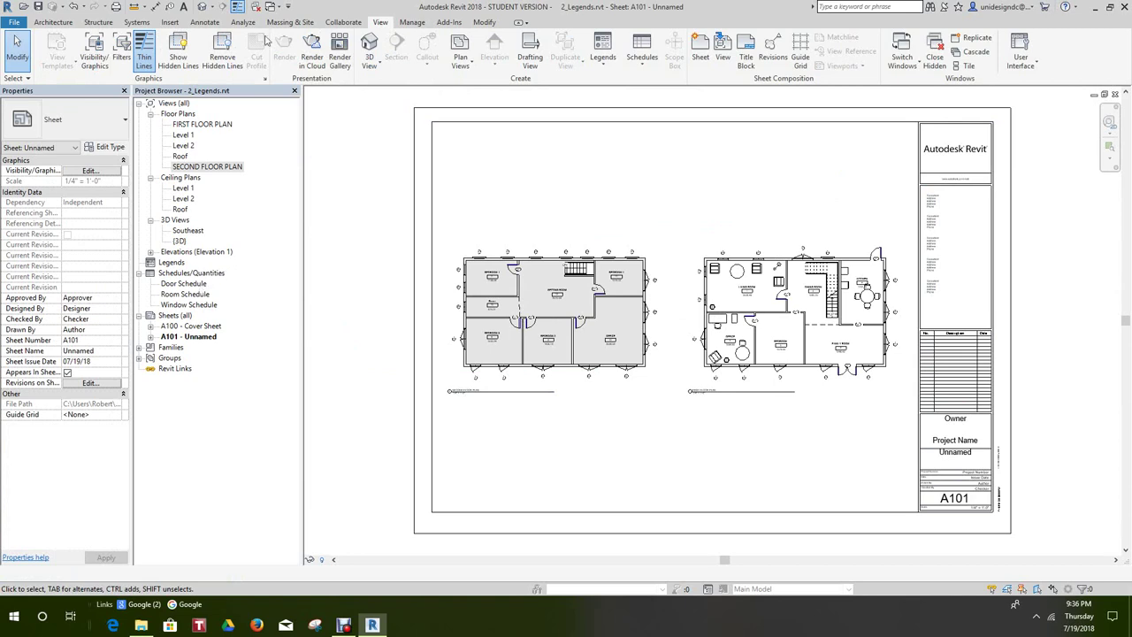
- Rename sheet A101 to FLOOR PLANS
right_click(201, 340)
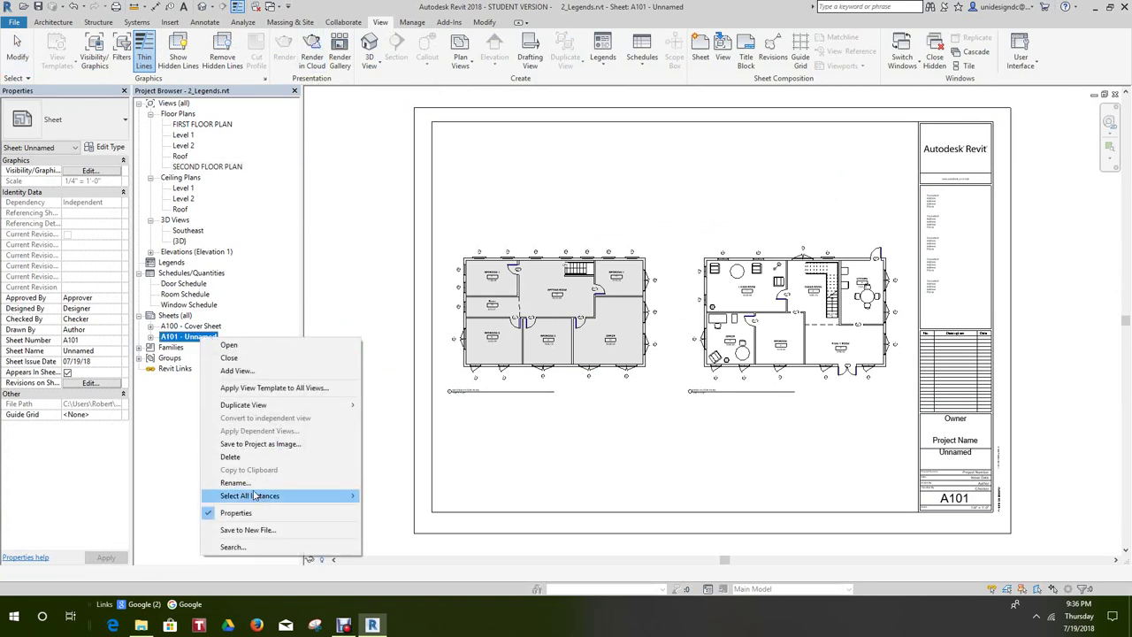
left_click(248, 484)
key("Tab")
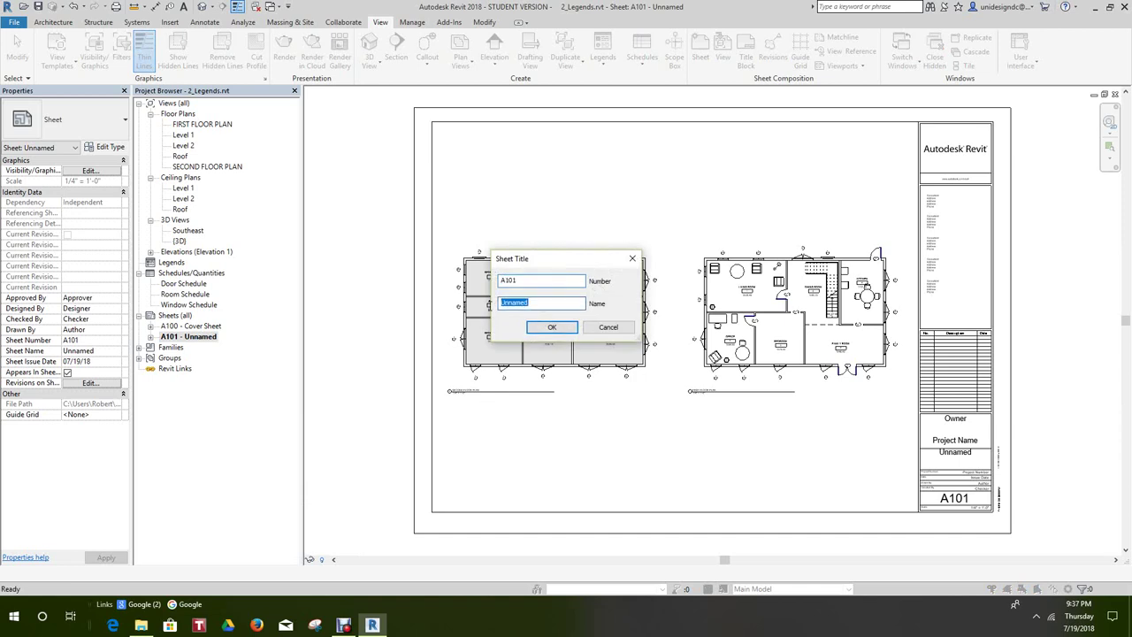
type("Fl")
left_click(552, 326)
- Open the A100 Cover Sheet, then switch to the A101 - FLOOR PLANS sheet
scroll(878, 468, "up", 2)
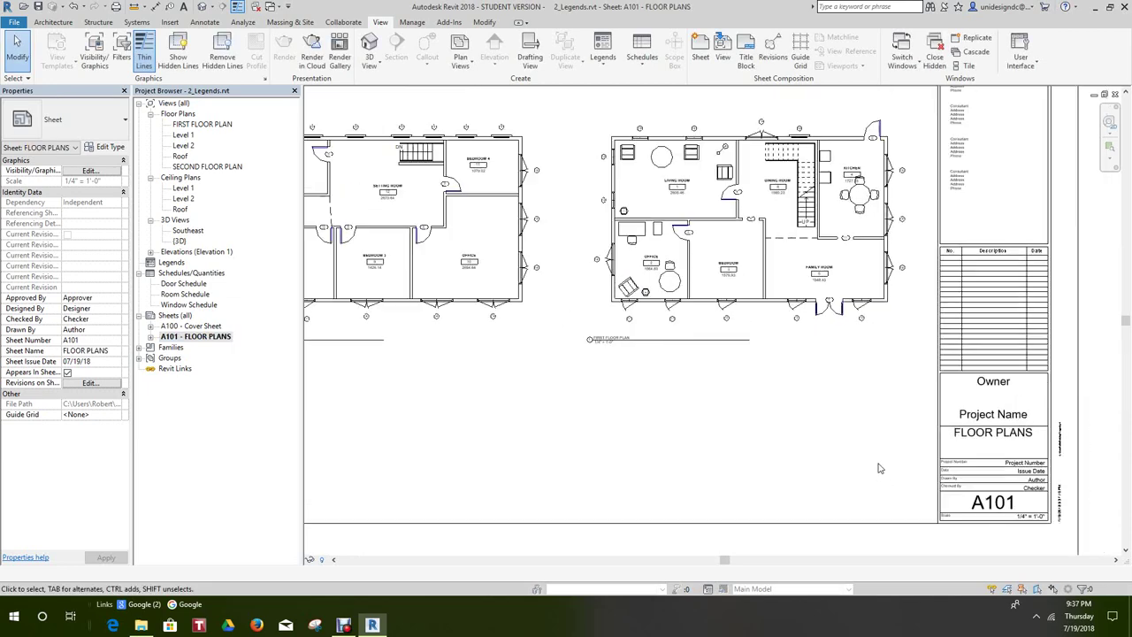
scroll(607, 425, "down", 2)
double_click(177, 327)
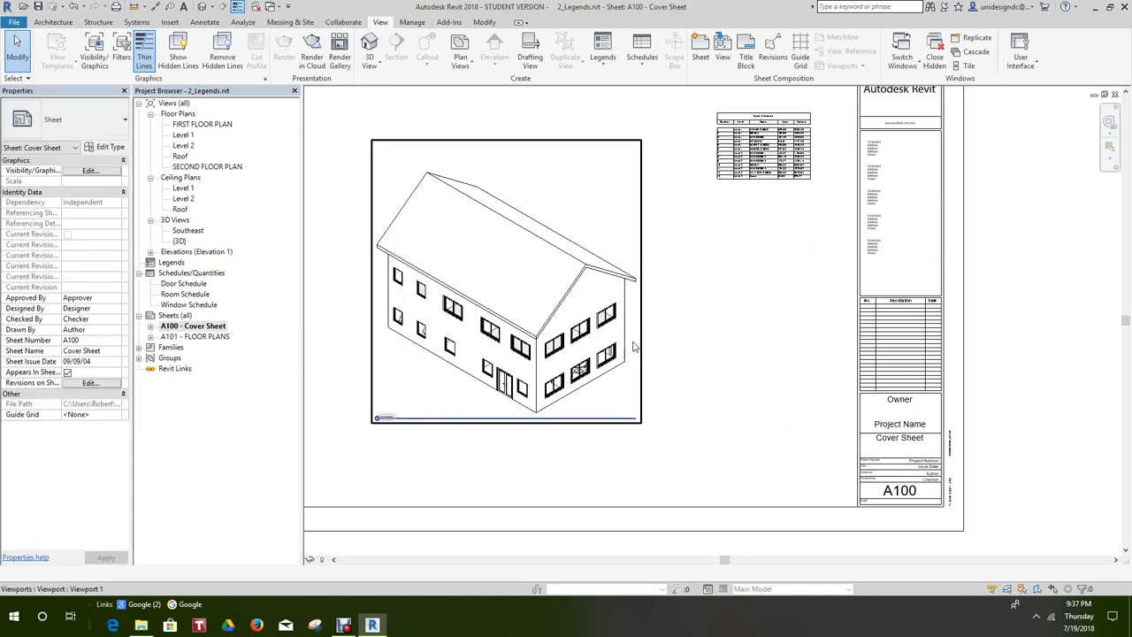
double_click(210, 337)
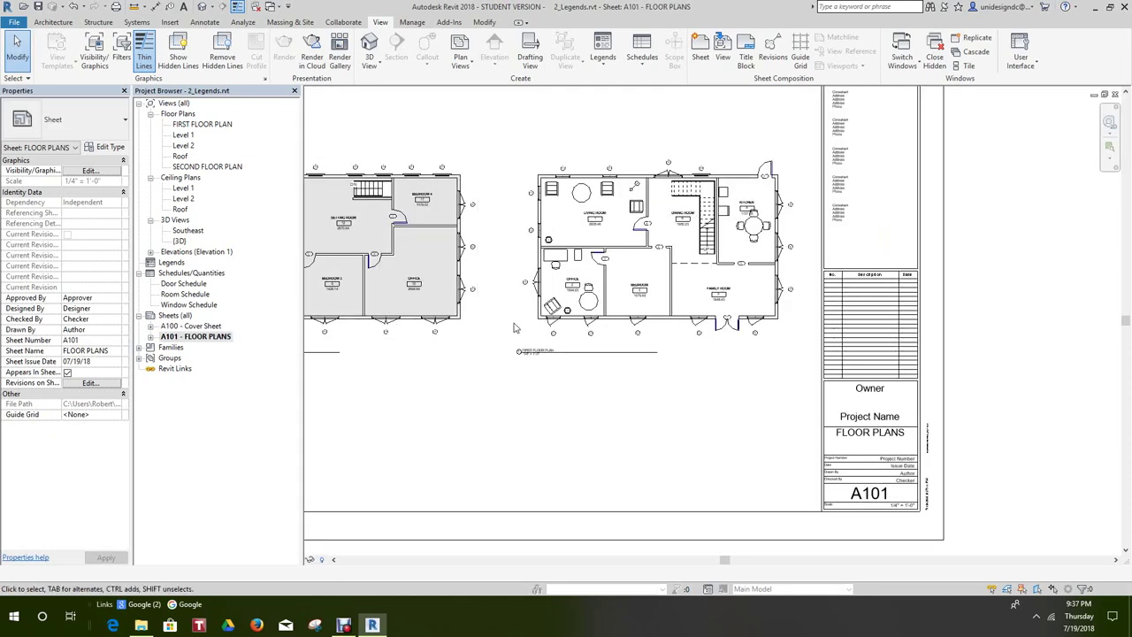
- Create a new sheet A102 with the default title block
right_click(176, 316)
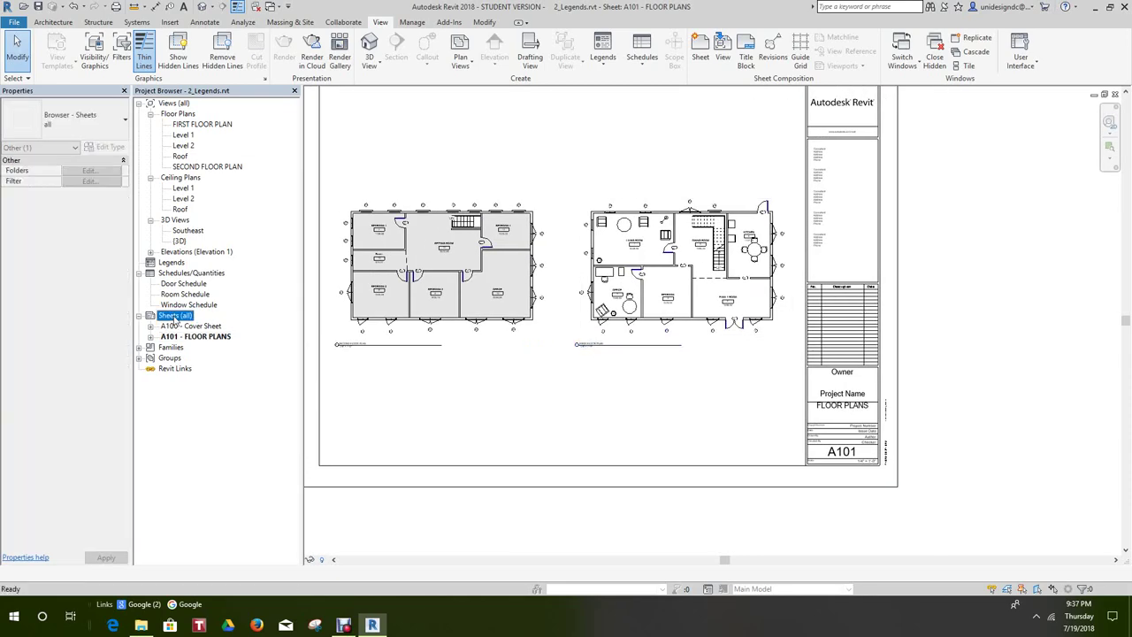
left_click(212, 324)
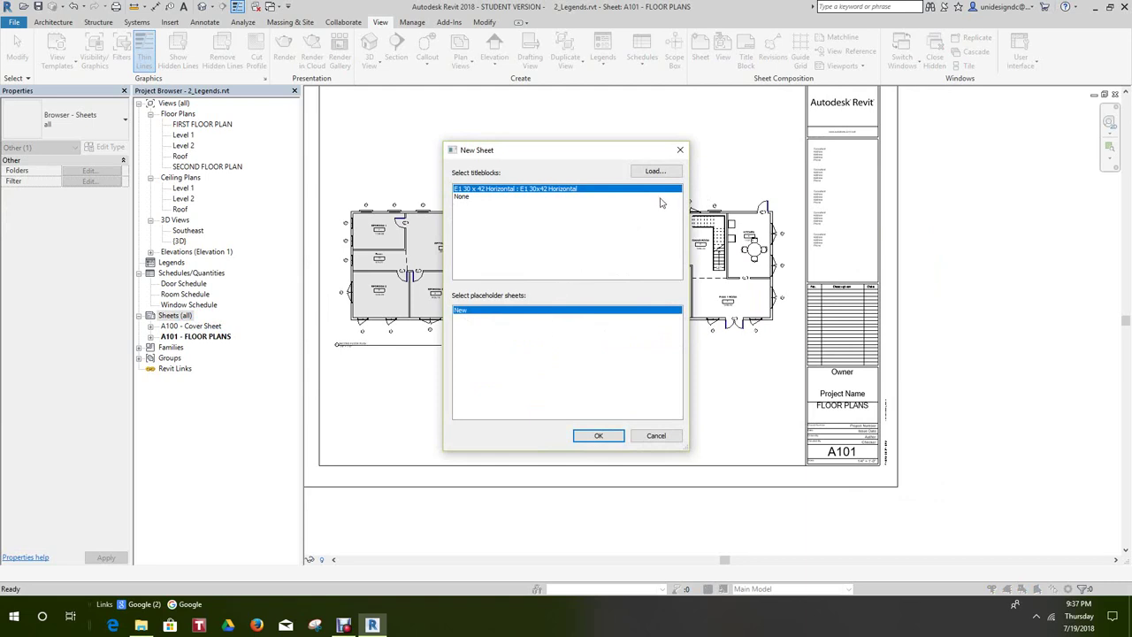
left_click(598, 435)
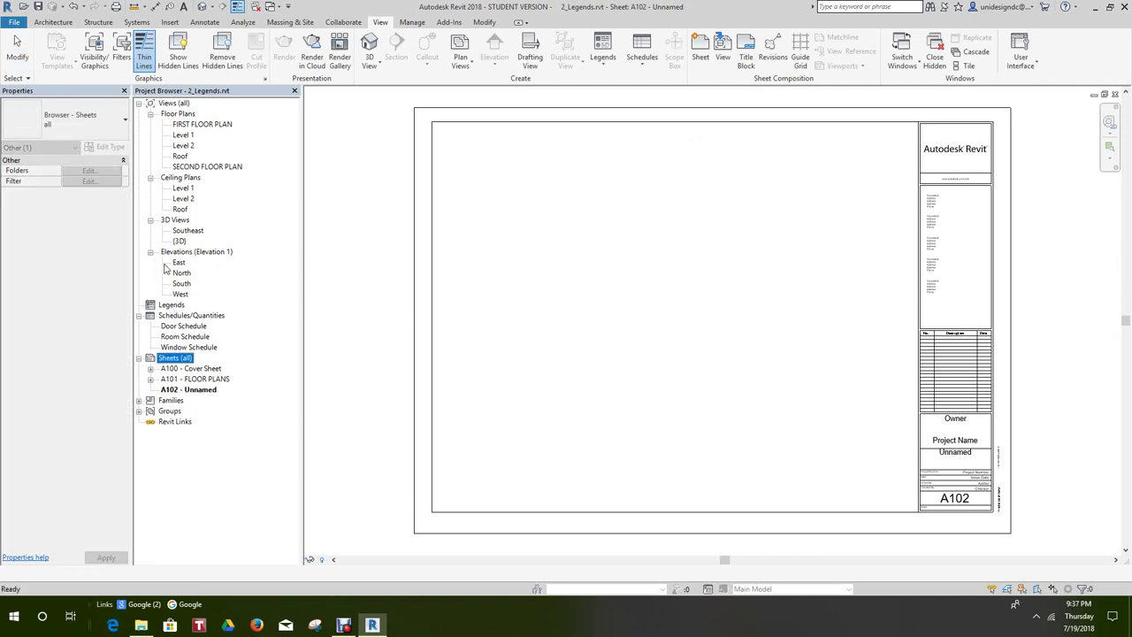
- Place the East elevation as a viewport on sheet A102
left_click(179, 262)
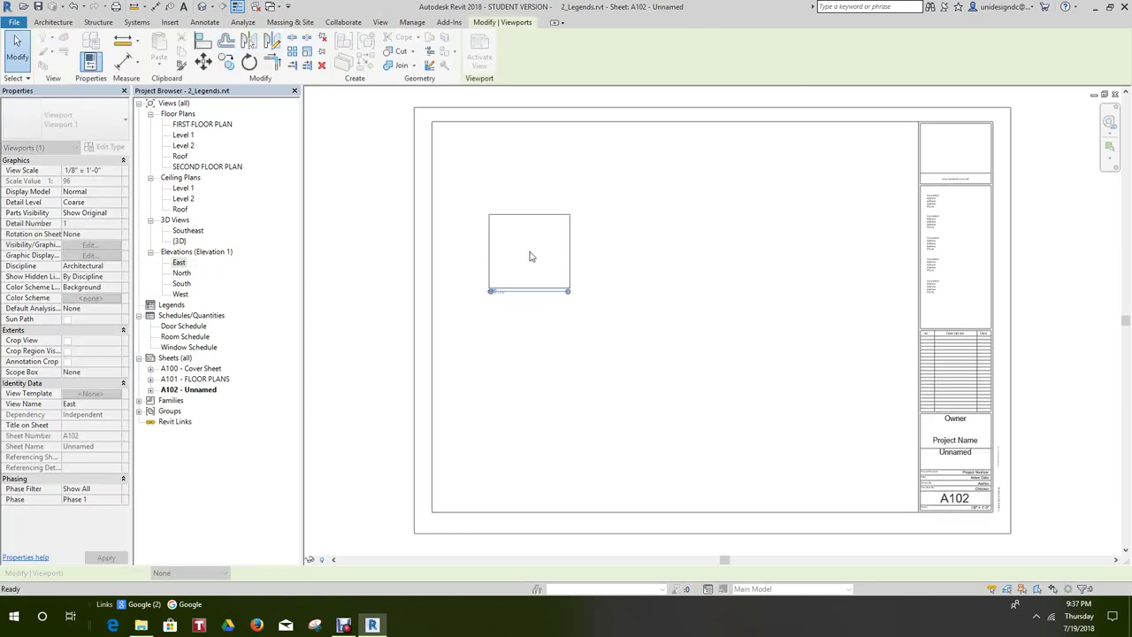
left_click(531, 254)
scroll(531, 255, "up", 5)
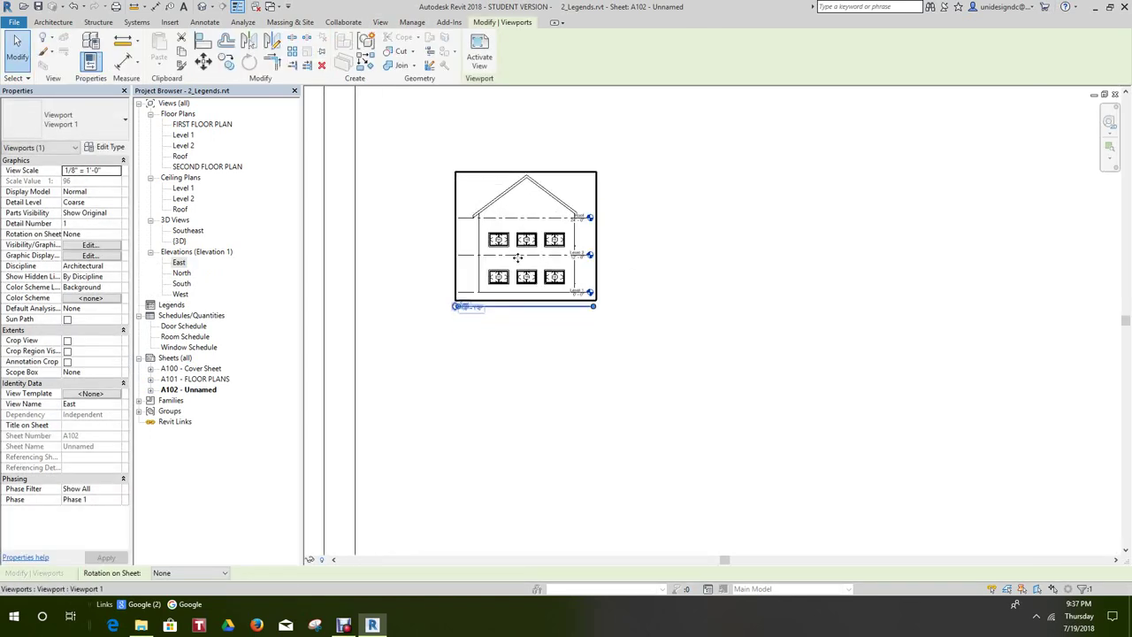
scroll(518, 258, "down", 1)
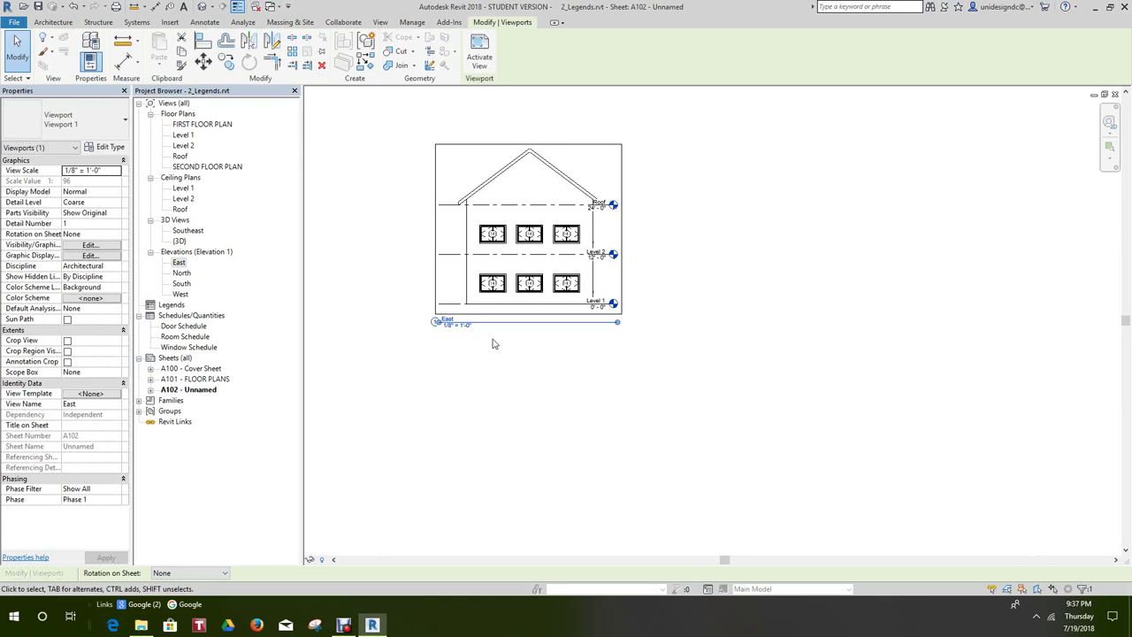
right_click(598, 280)
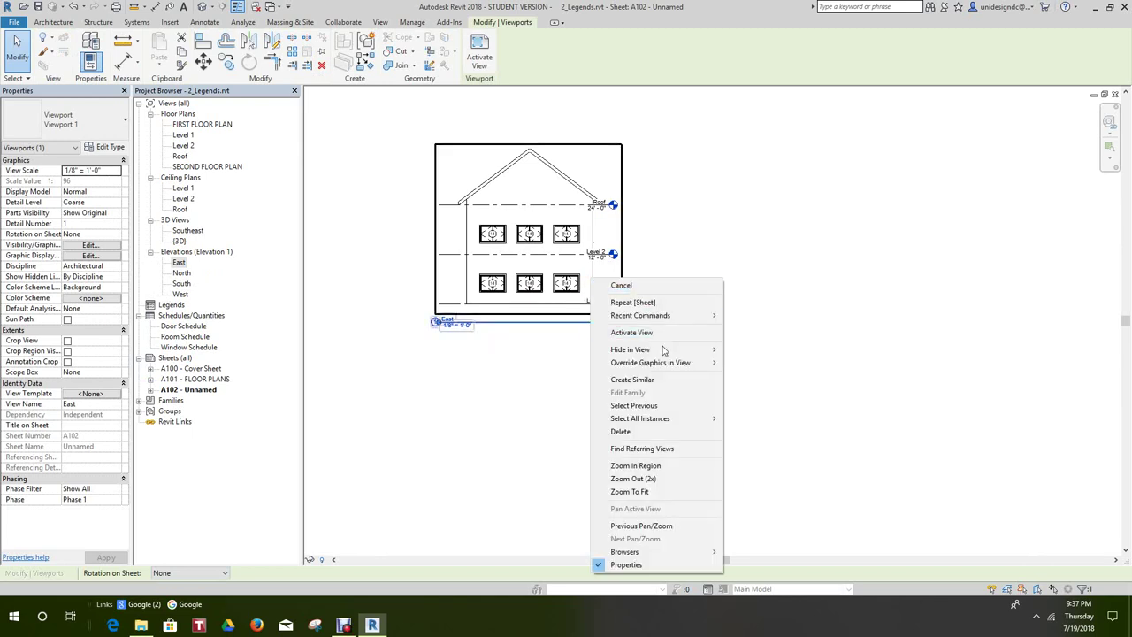
- Set the East elevation viewport's scale to 3/8" = 1'-0"
left_click(632, 332)
left_click(333, 560)
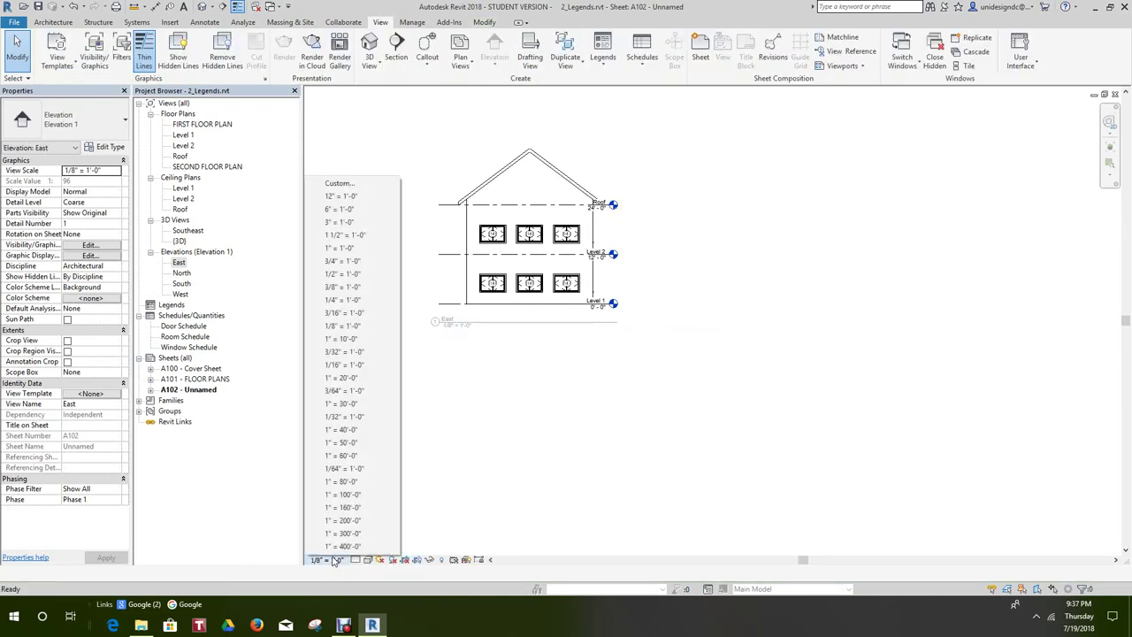
left_click(350, 287)
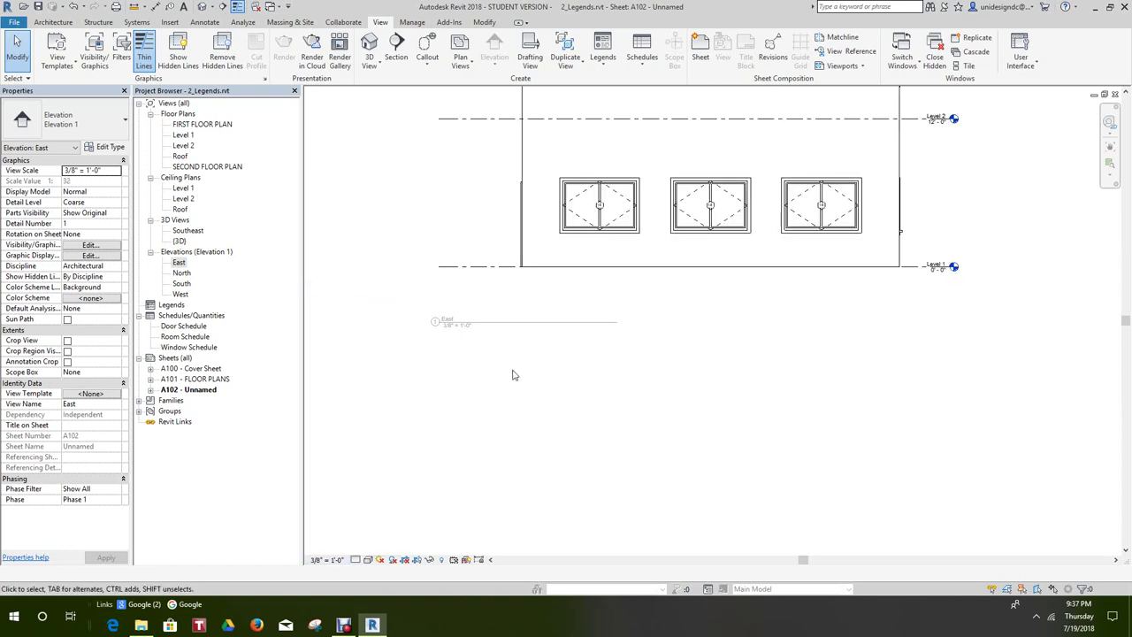
scroll(541, 398, "down", 3)
right_click(560, 400)
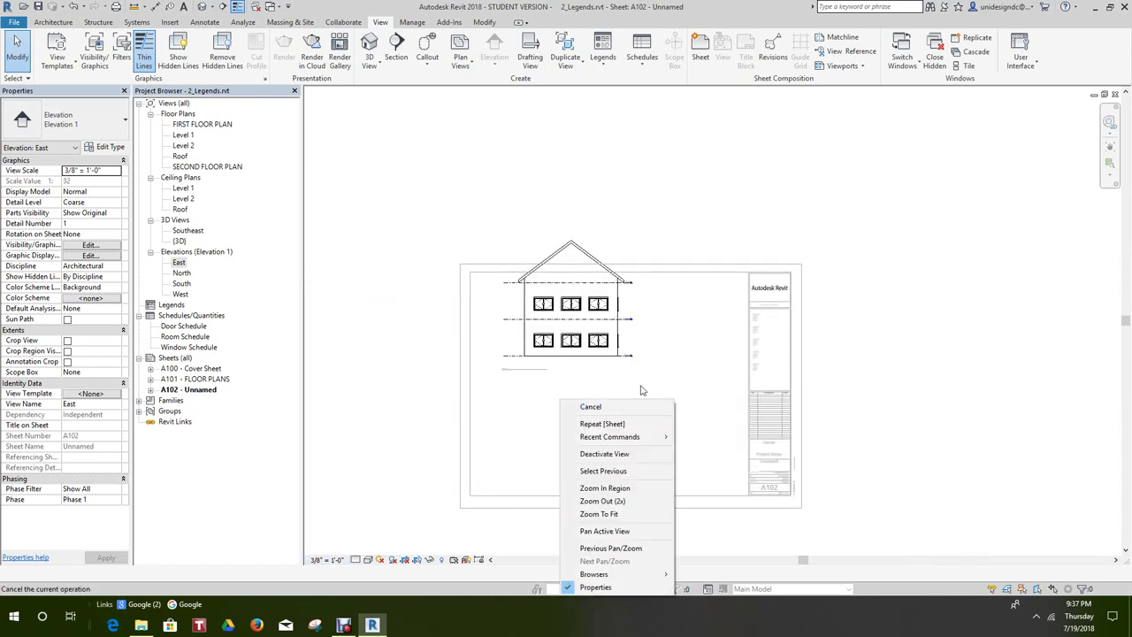
left_click(610, 453)
- Move the East elevation viewport up and left on sheet A102
left_click(599, 371)
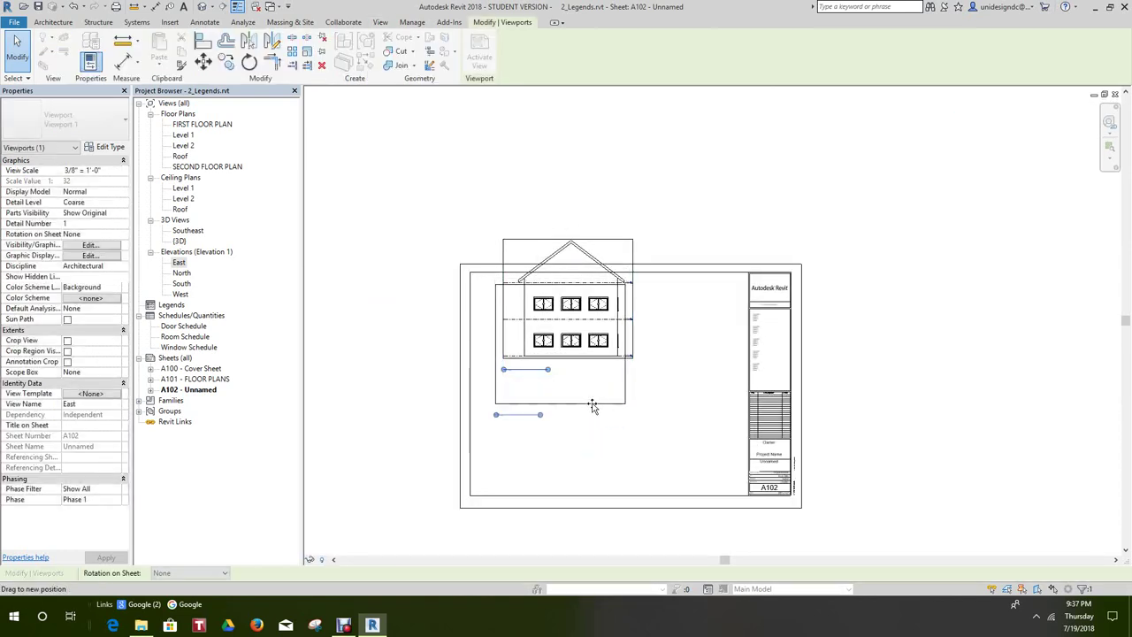
left_click_drag(592, 405, 586, 404)
left_click(516, 429)
scroll(515, 430, "up", 4)
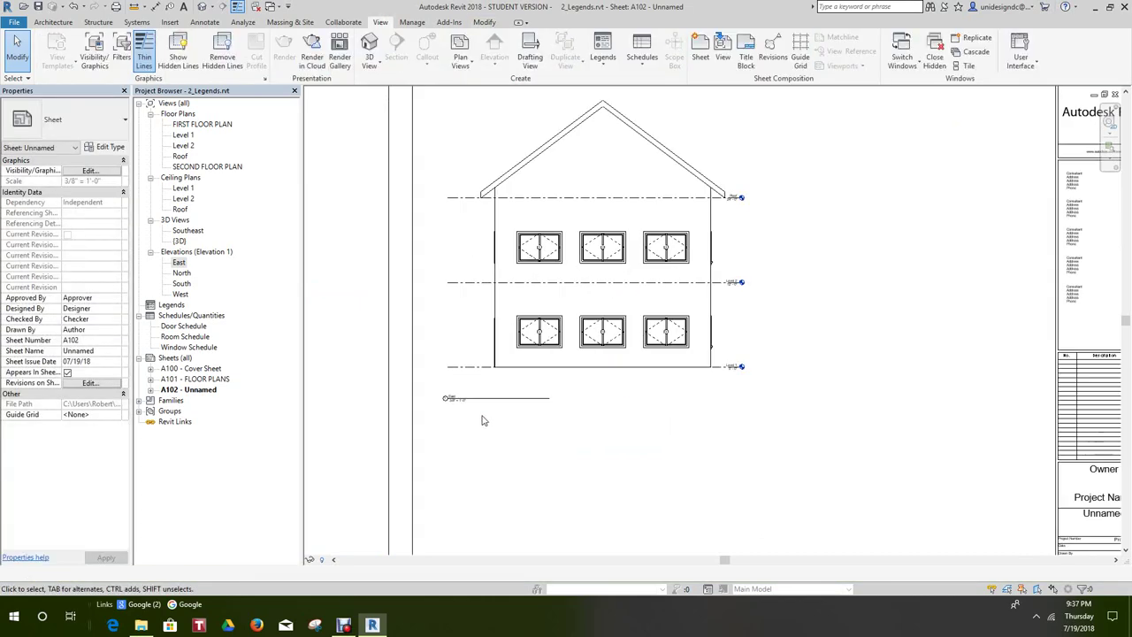
scroll(487, 419, "down", 2)
left_click_drag(601, 374, 575, 361)
left_click(601, 453)
middle_click_drag(588, 434, 586, 399)
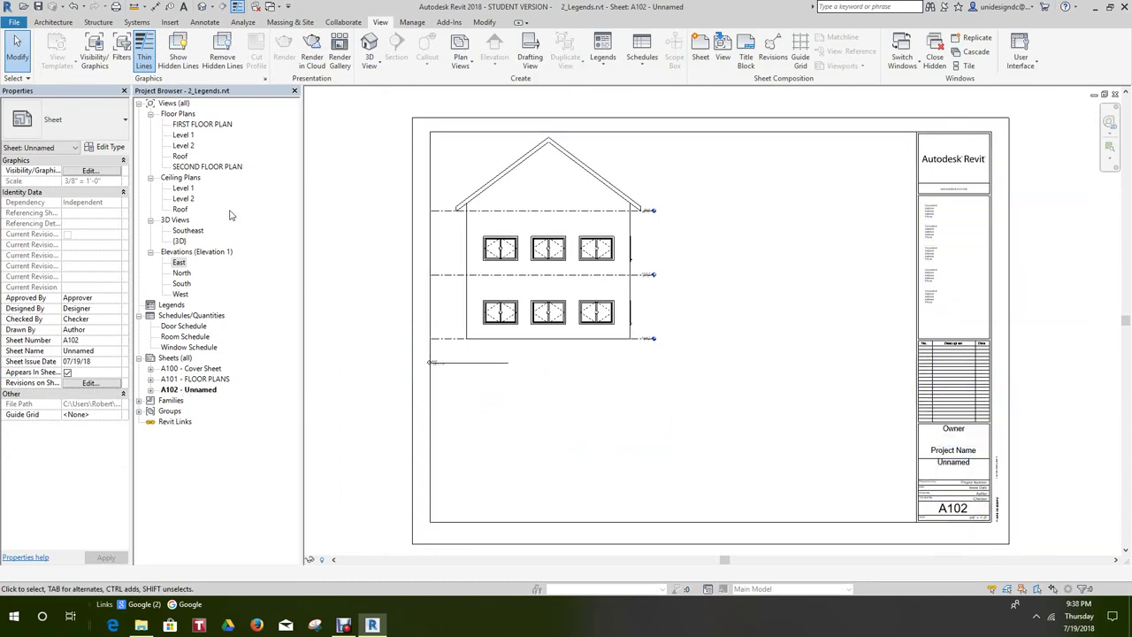
- Place the North elevation as a viewport on sheet A102
left_click(181, 273)
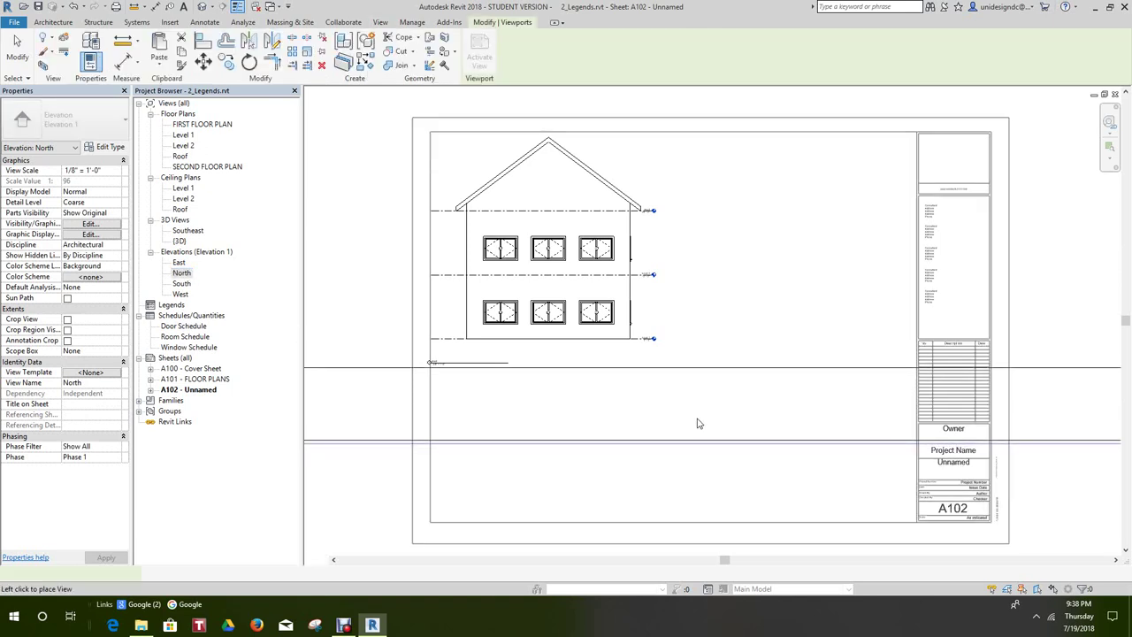
left_click(686, 414)
scroll(669, 421, "down", 3)
scroll(669, 421, "down", 5)
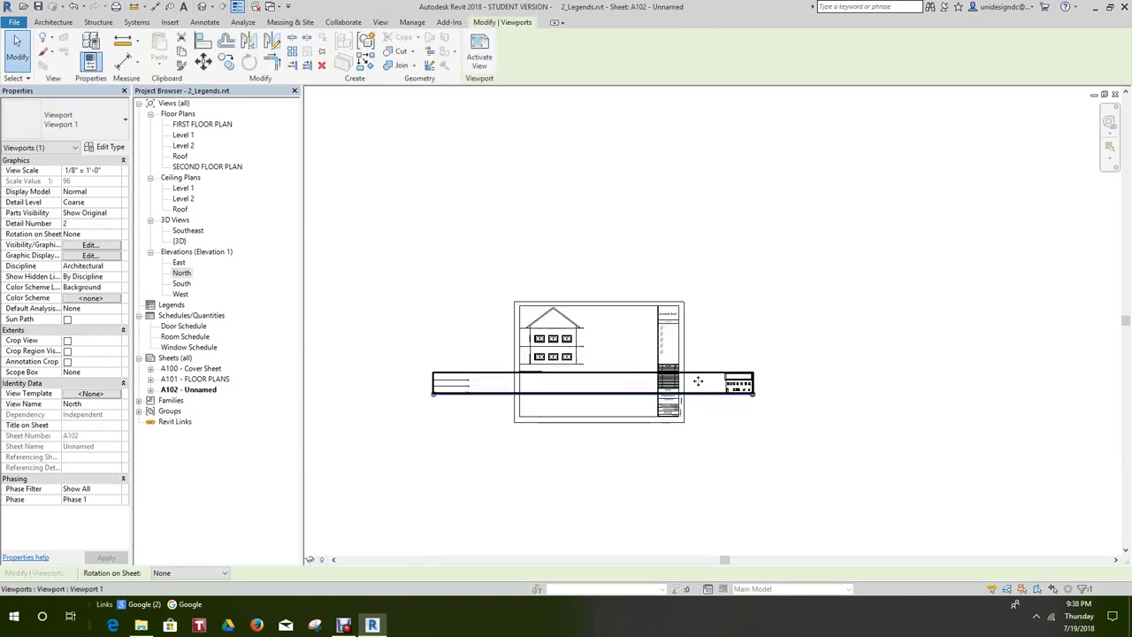
left_click(756, 274)
- Drag the North elevation viewport up above the sheet's title block
left_click(715, 395)
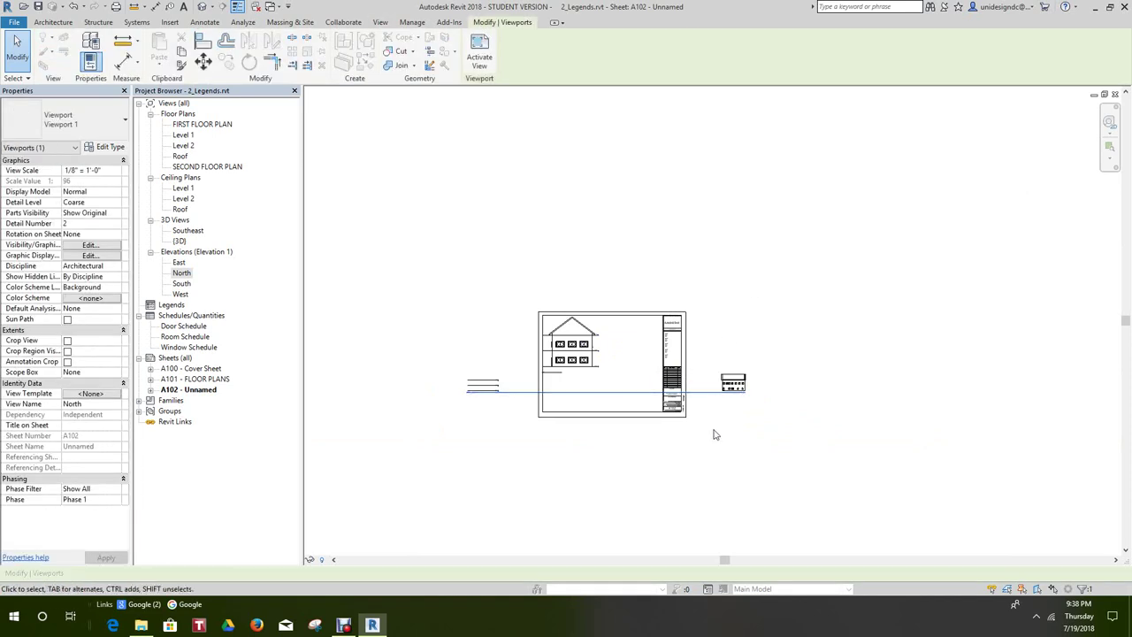
key("Escape")
scroll(698, 430, "up", 3)
right_click(705, 427)
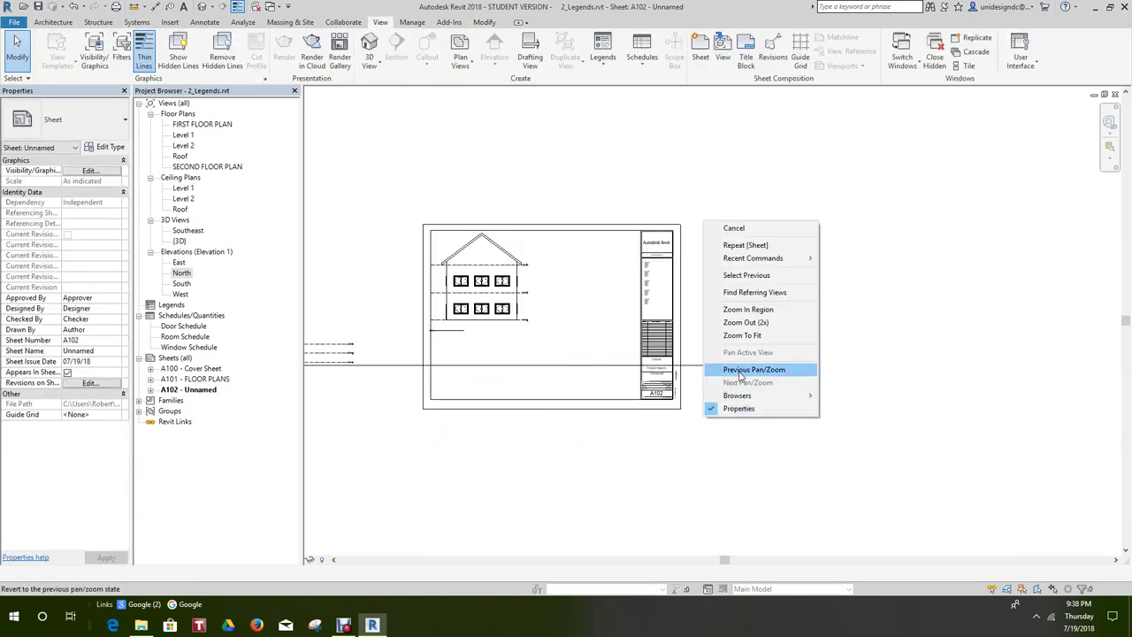
left_click(744, 232)
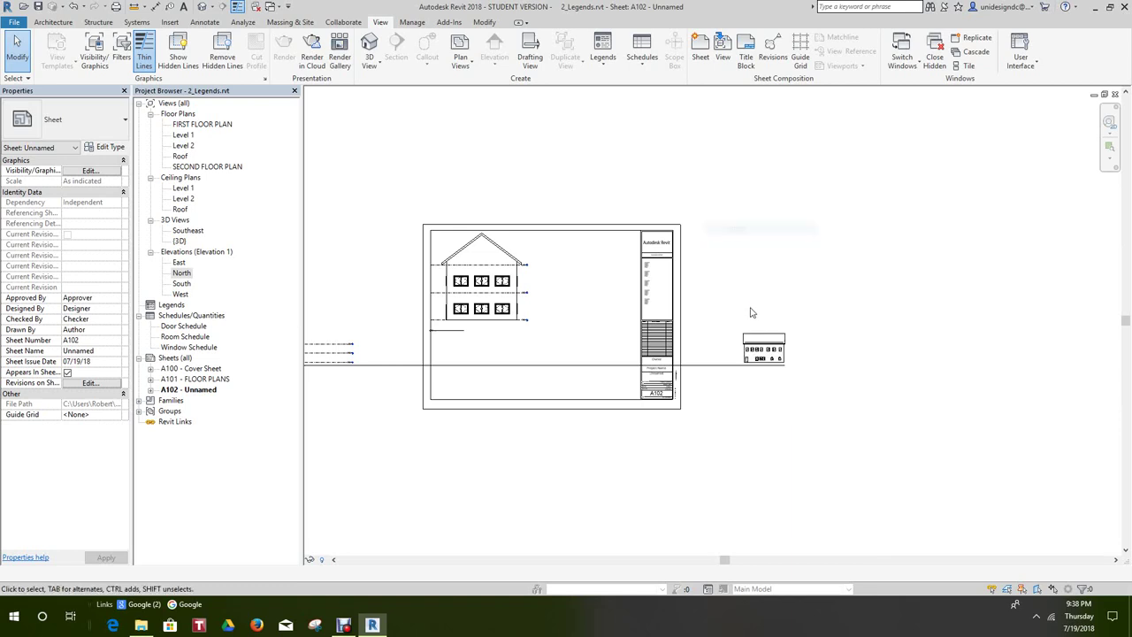
scroll(751, 351, "up", 2)
left_click(769, 349)
left_click_drag(761, 186, 740, 132)
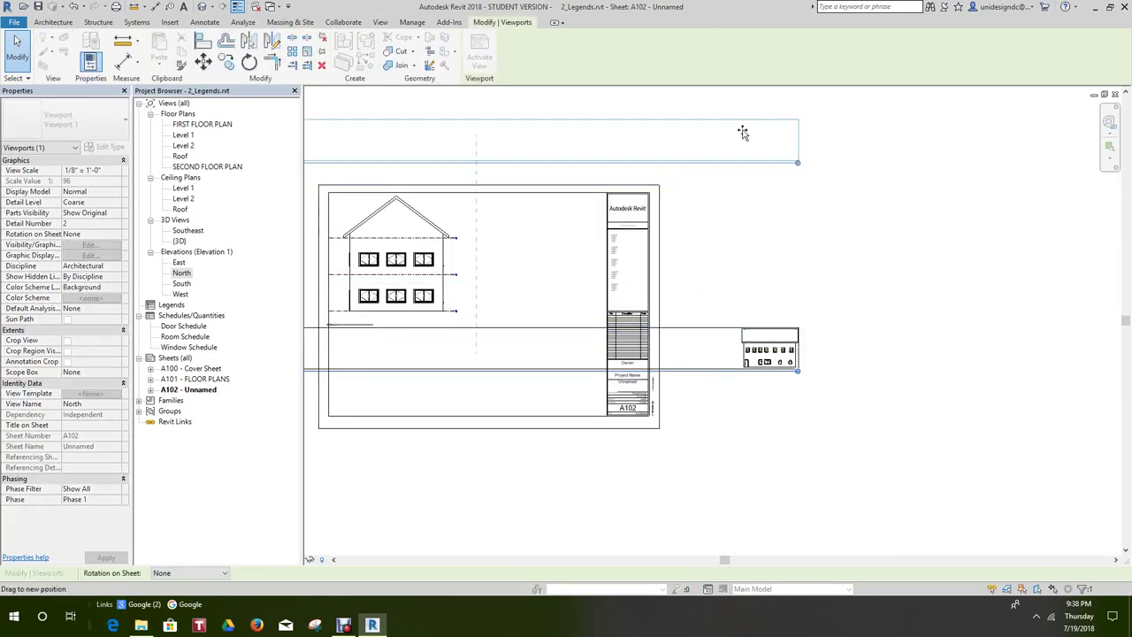
scroll(795, 228, "down", 3)
scroll(696, 234, "down", 2)
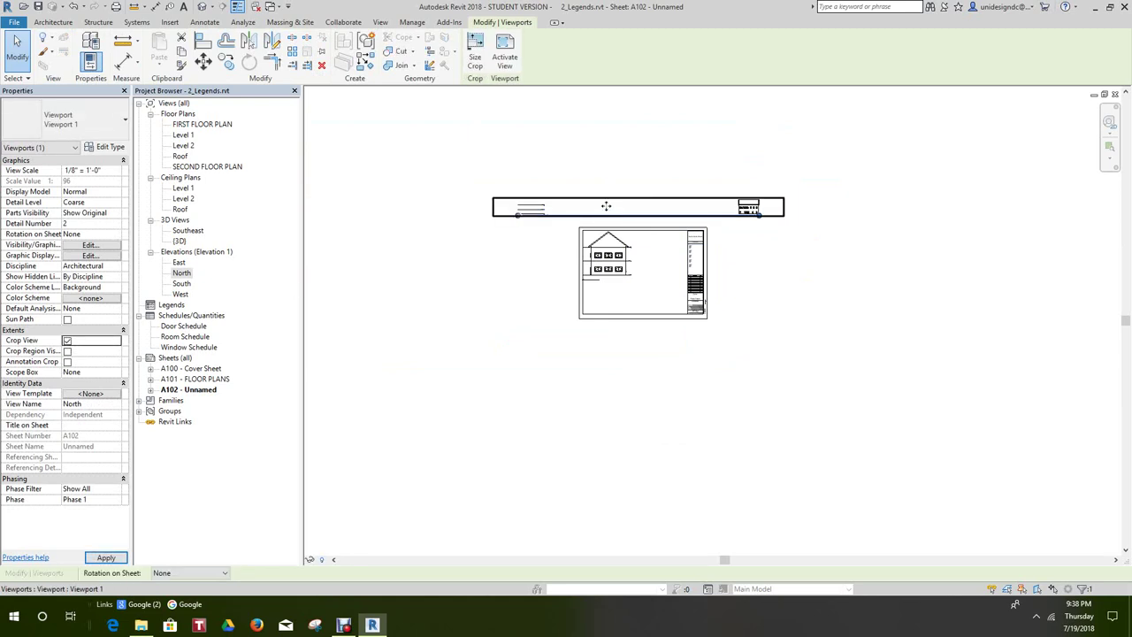
- Activate the North elevation and pull its crop region's right edge in closer
right_click(503, 207)
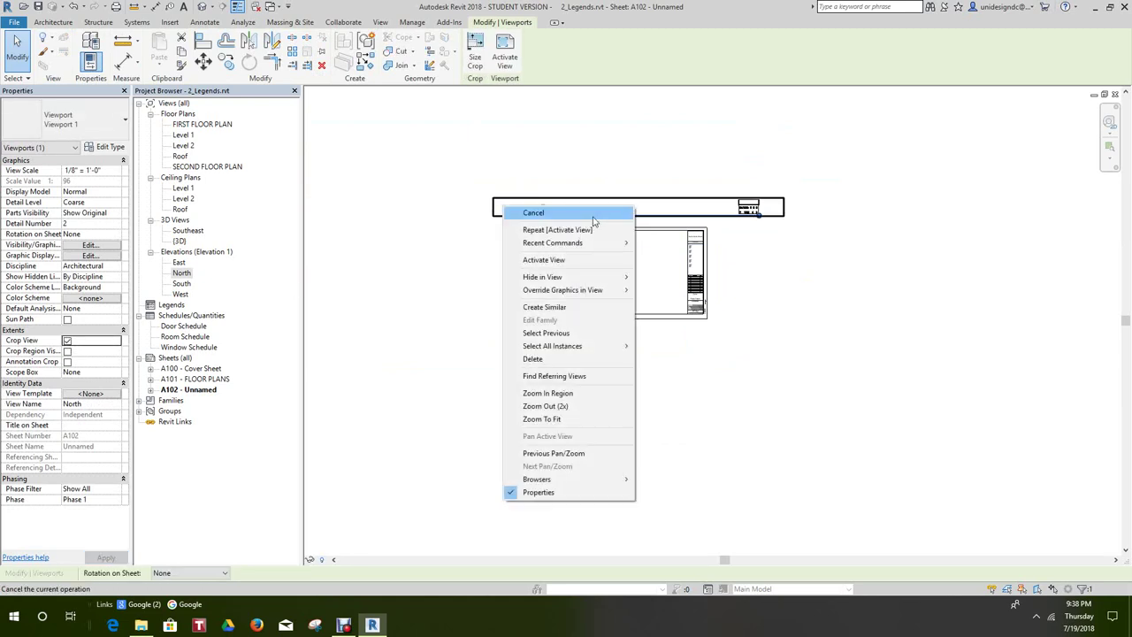
left_click(562, 262)
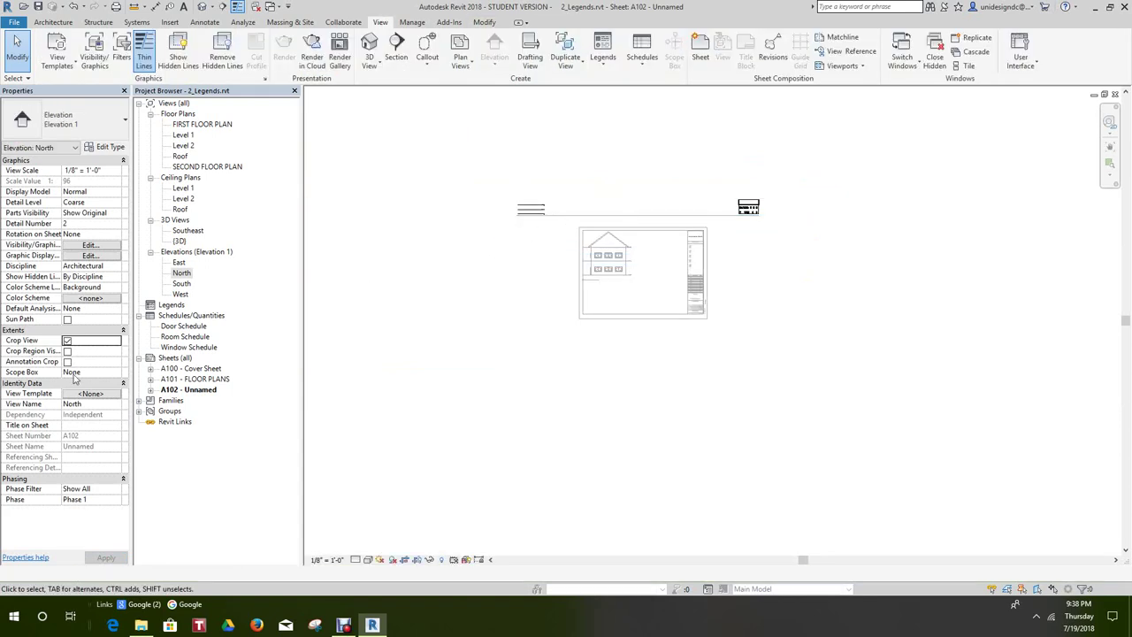
left_click(566, 210)
scroll(518, 253, "up", 4)
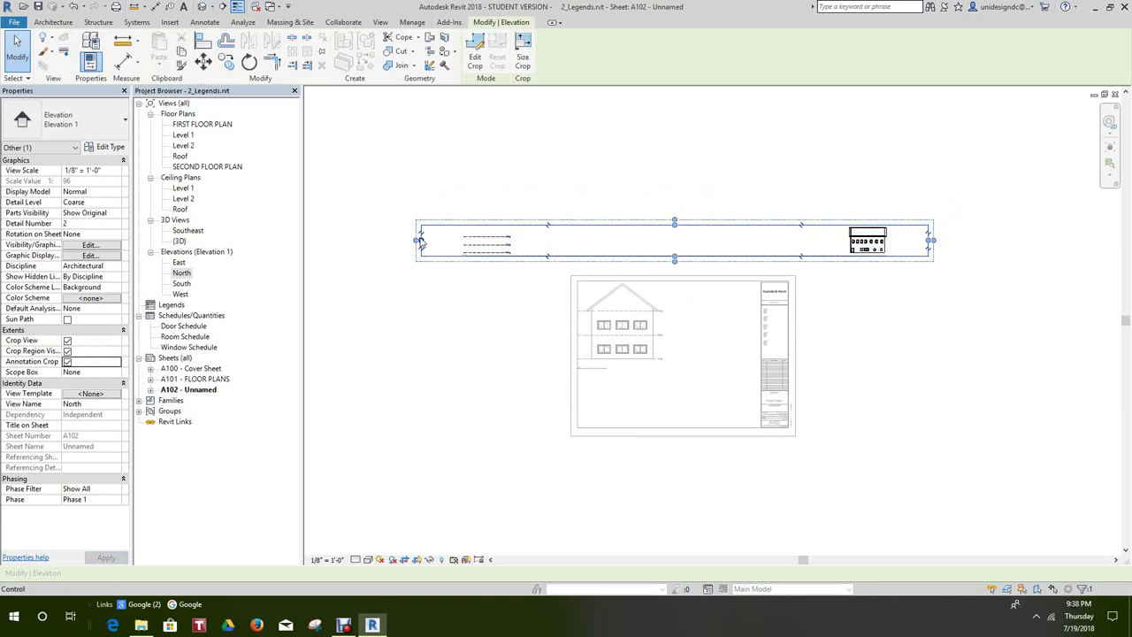
left_click_drag(774, 232, 811, 239)
scroll(766, 266, "up", 3)
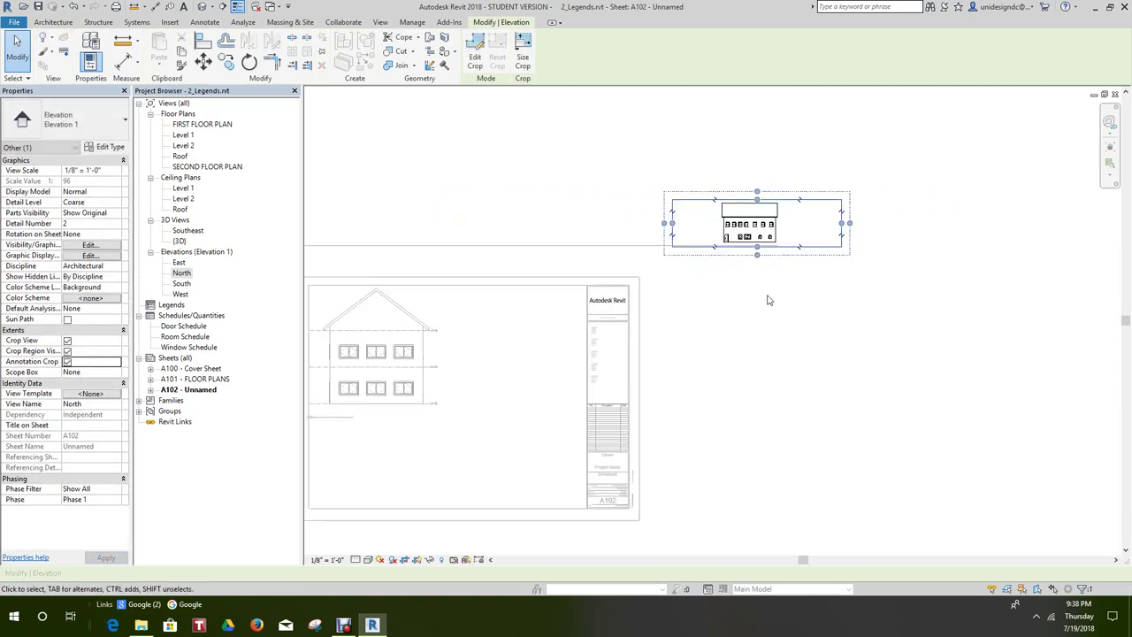
scroll(766, 266, "up", 1)
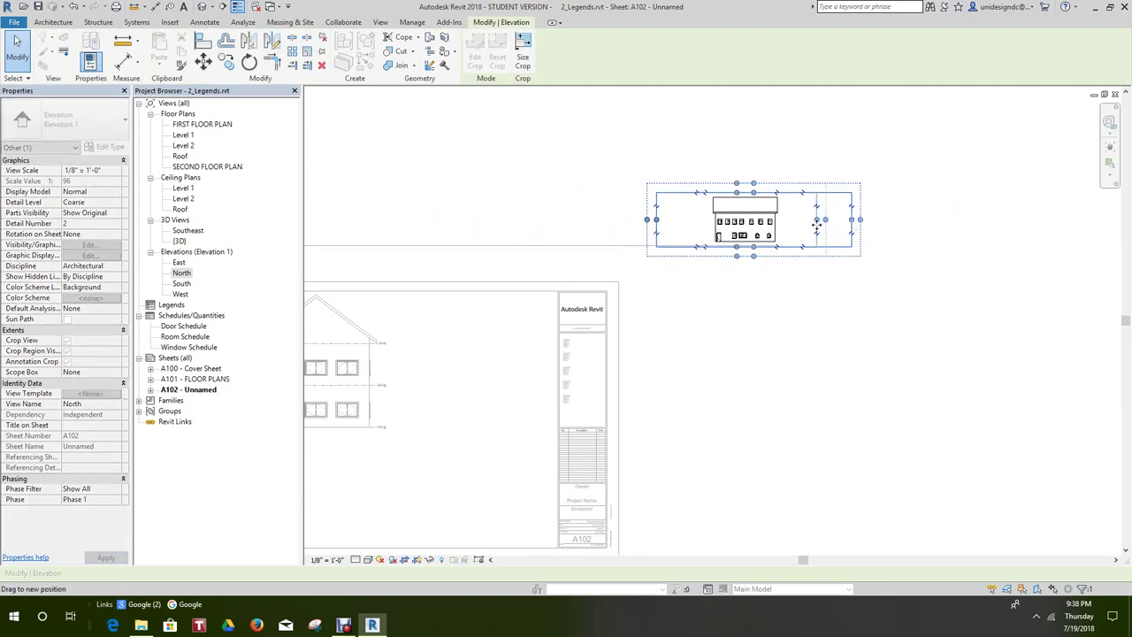
left_click_drag(848, 220, 816, 221)
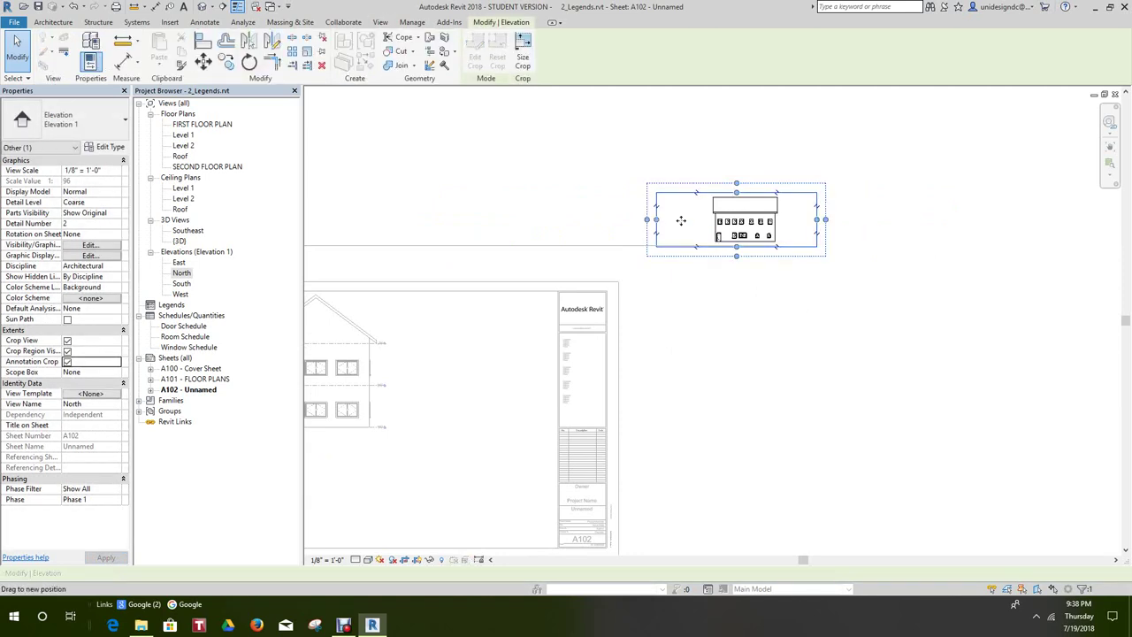
left_click(738, 319)
scroll(816, 313, "down", 2)
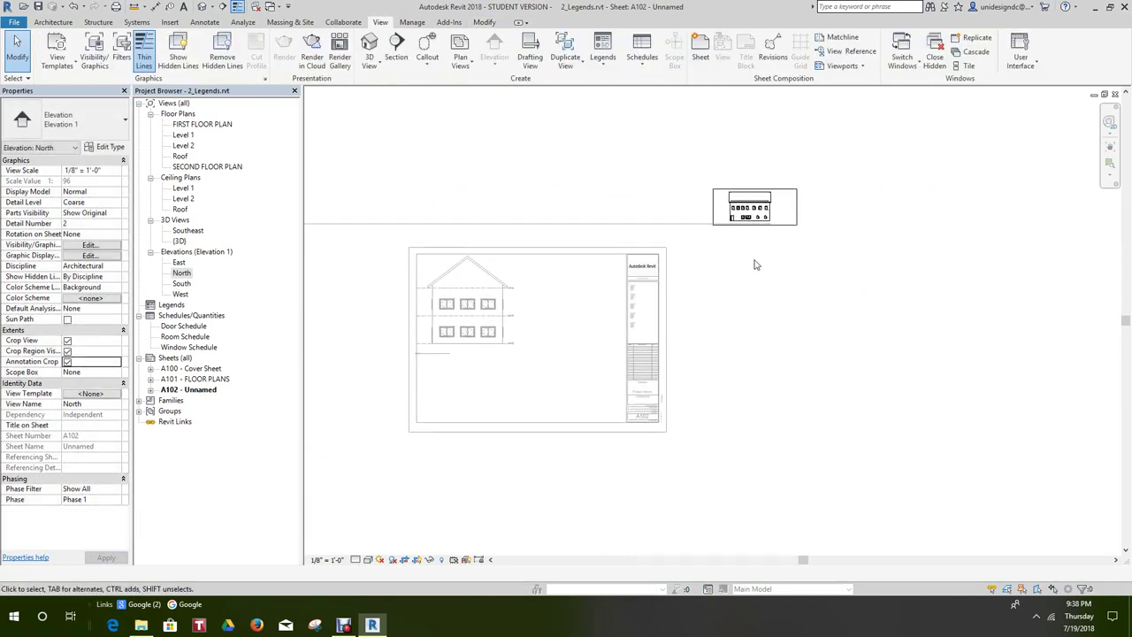
scroll(649, 253, "down", 2)
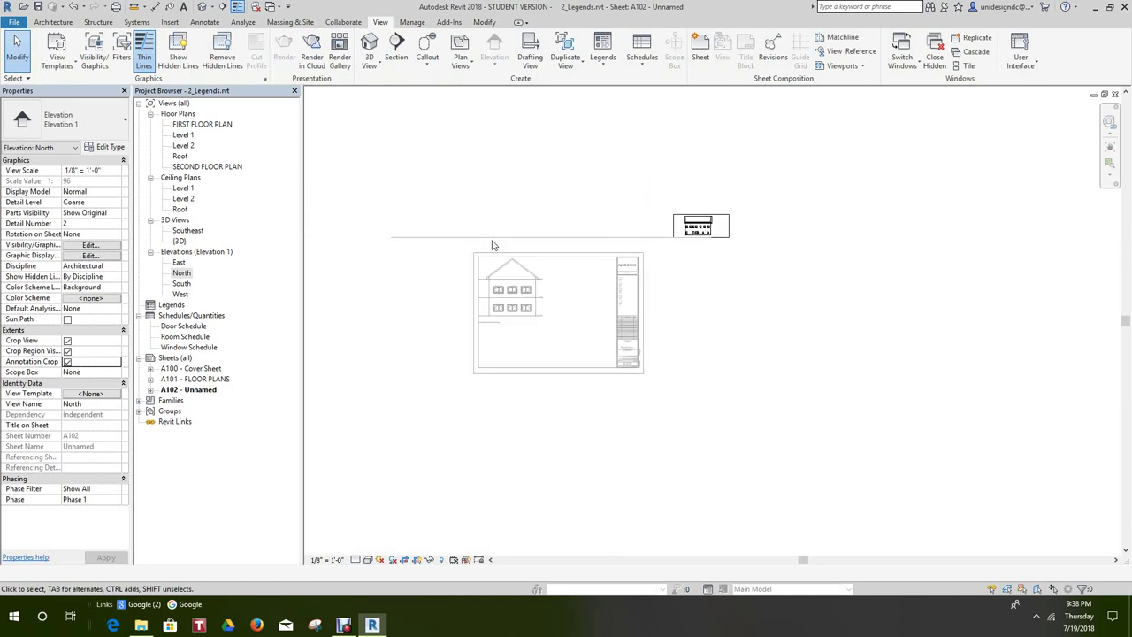
- Set the North elevation's scale to 3/8" = 1'-0"
left_click(728, 231)
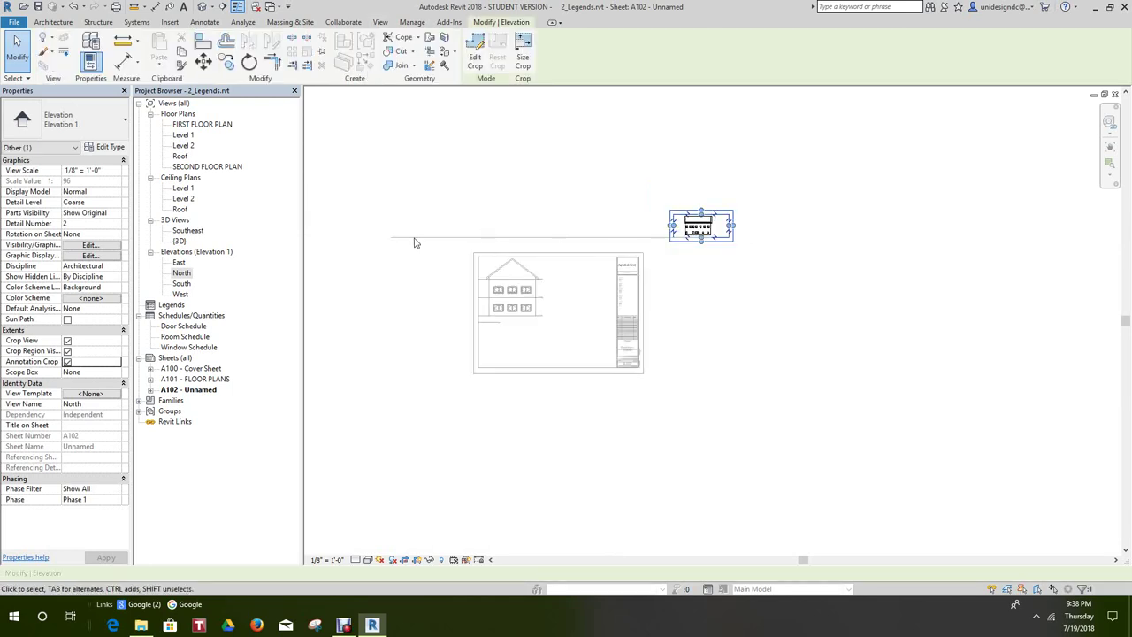
scroll(718, 270, "up", 2)
left_click(718, 269)
double_click(694, 202)
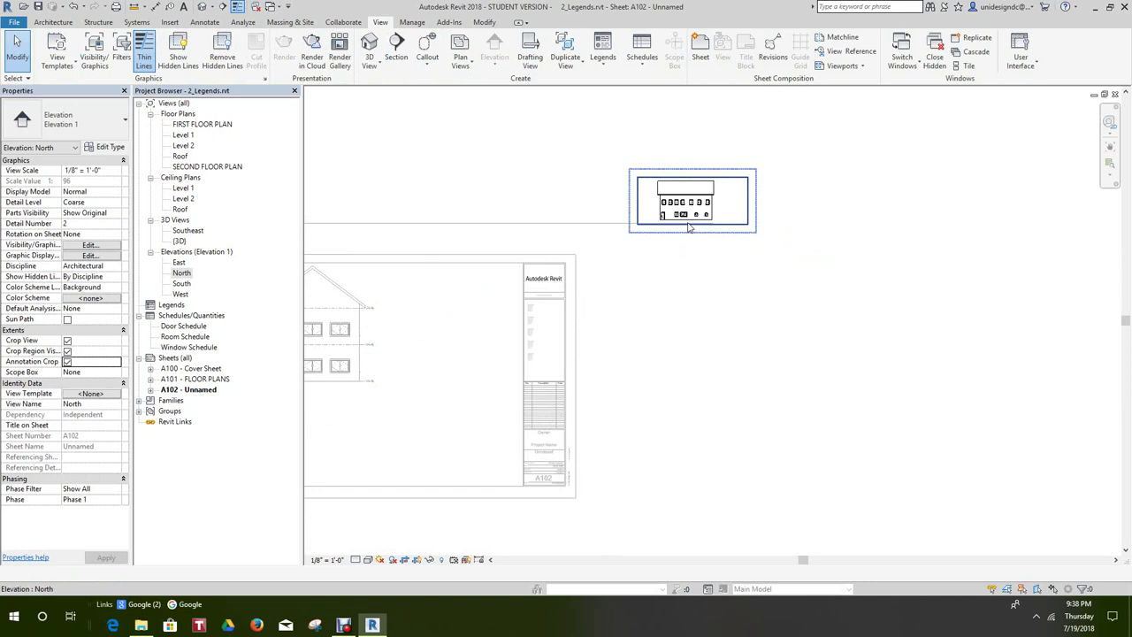
right_click(752, 202)
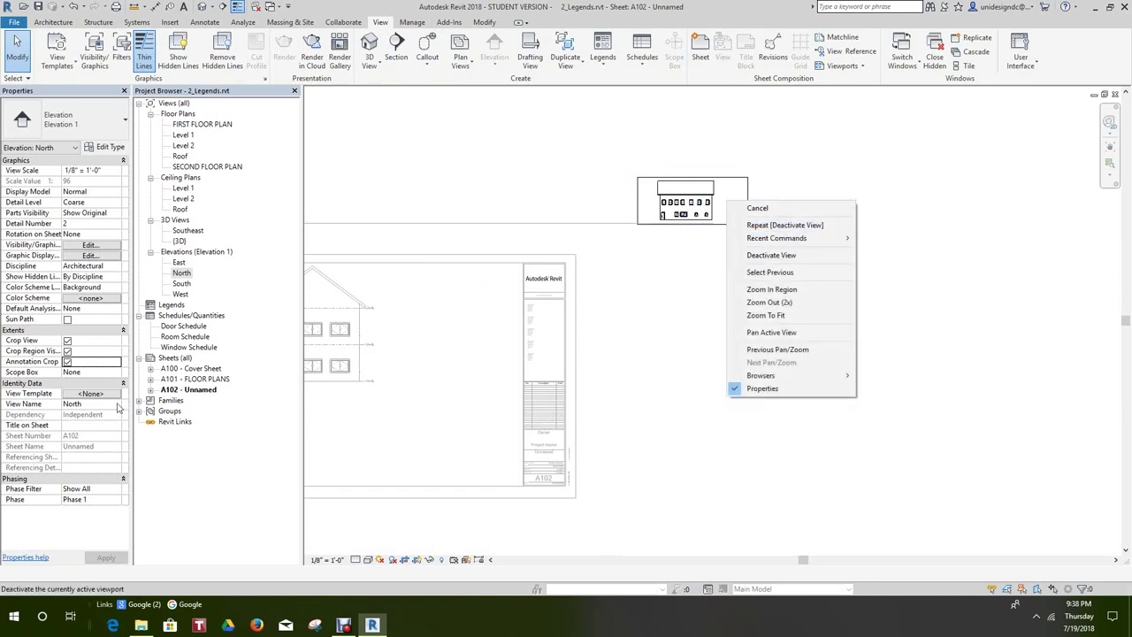
left_click(326, 561)
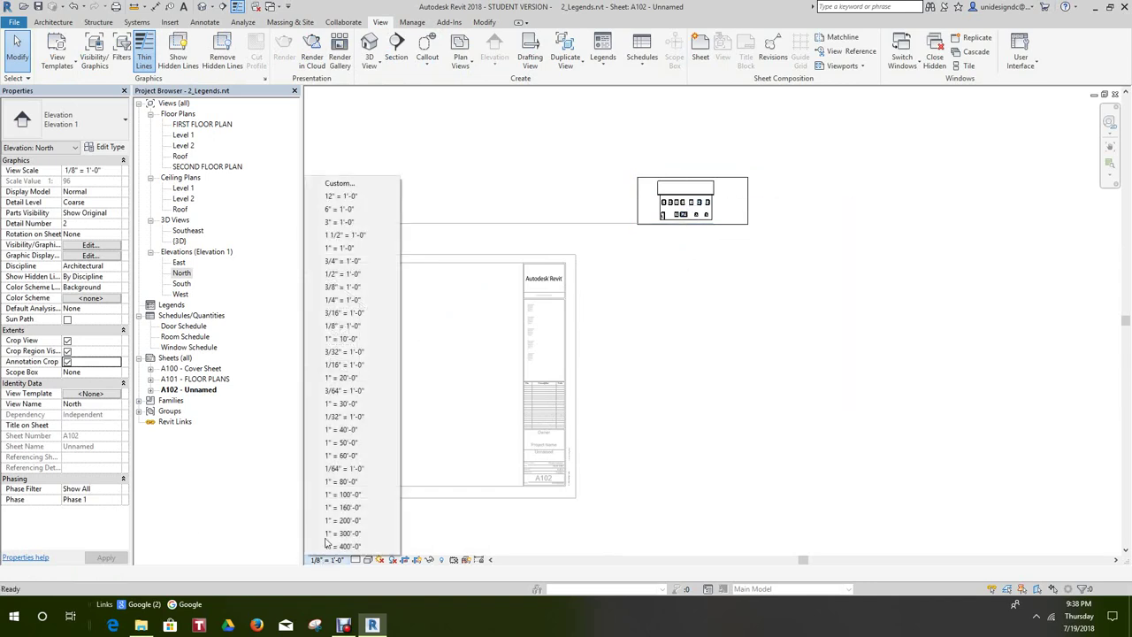
left_click(342, 286)
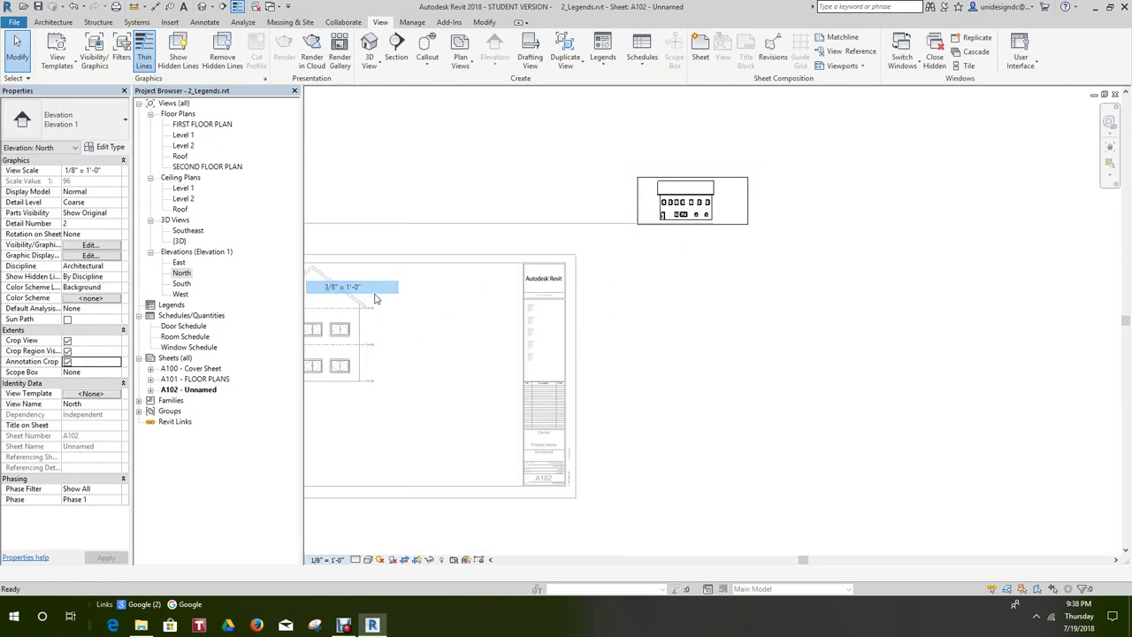
scroll(477, 322, "down", 3)
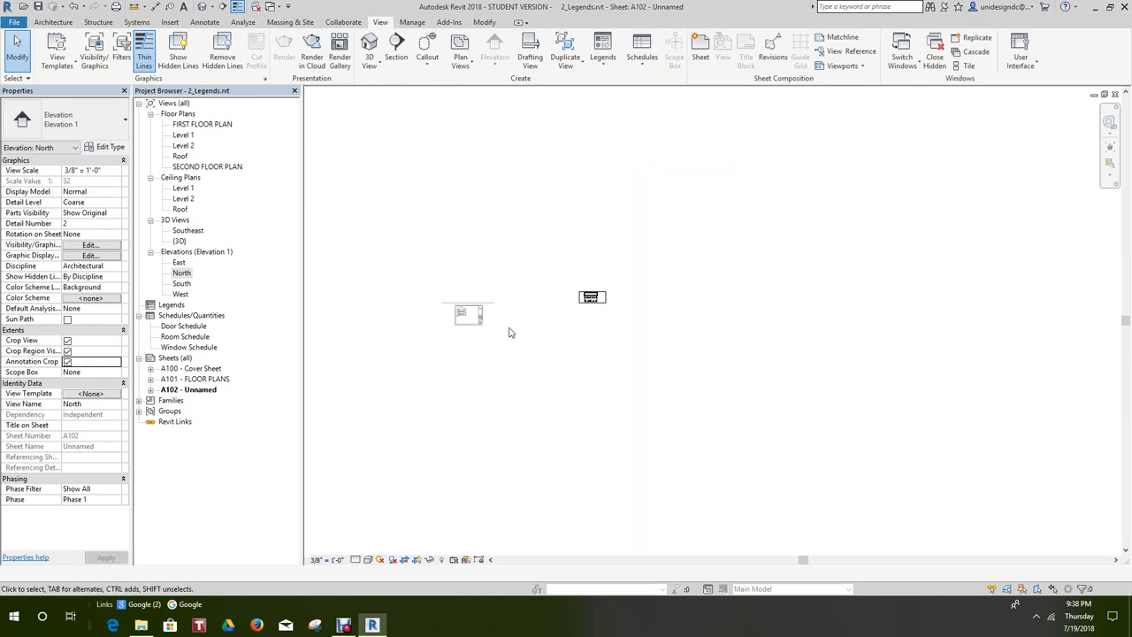
scroll(618, 296, "up", 1)
- Reposition a small element in the view and reactivate the North elevation
left_click(608, 299)
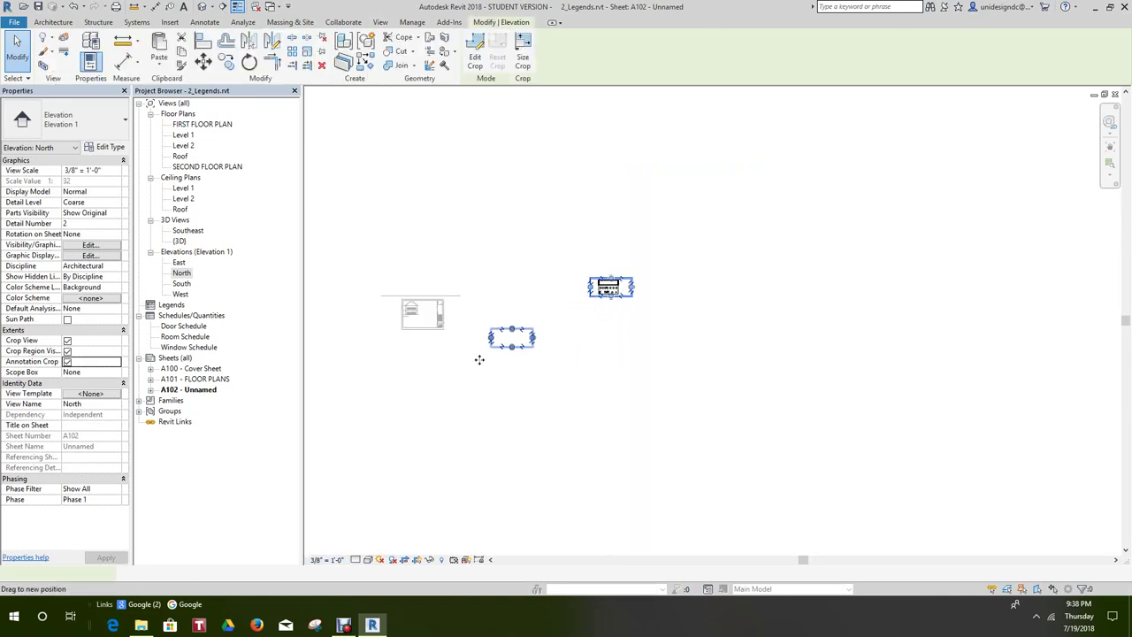
left_click_drag(480, 360, 496, 343)
left_click_drag(602, 309, 603, 326)
double_click(603, 324)
right_click(616, 309)
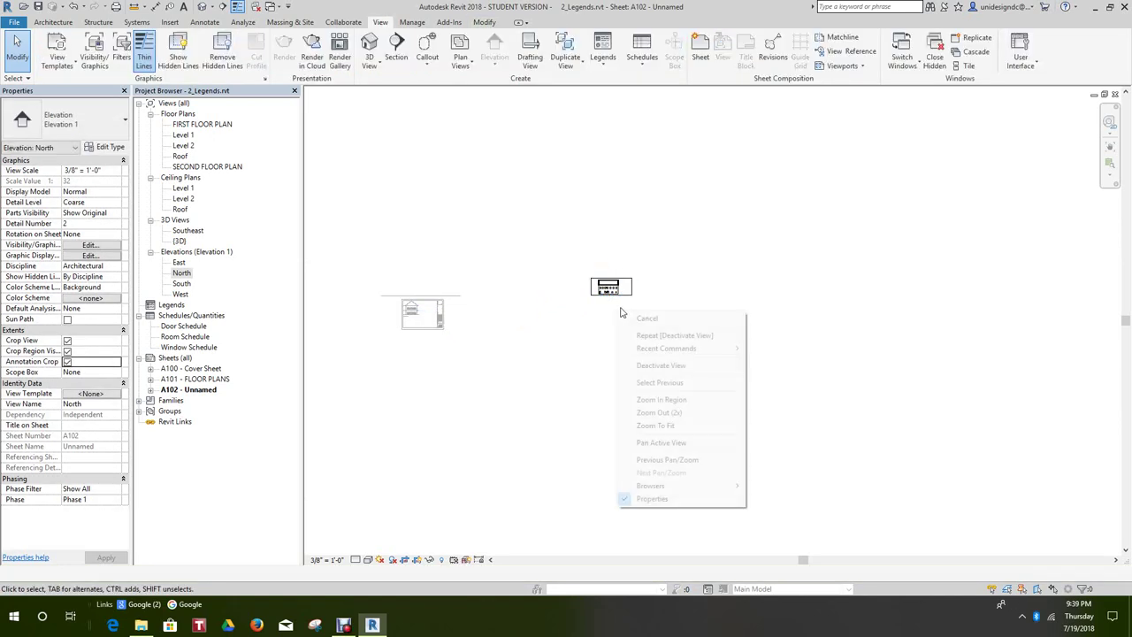
- Return to the sheet and move the North elevation viewport toward the sheet's left
left_click(643, 365)
left_click(642, 365)
left_click(606, 282)
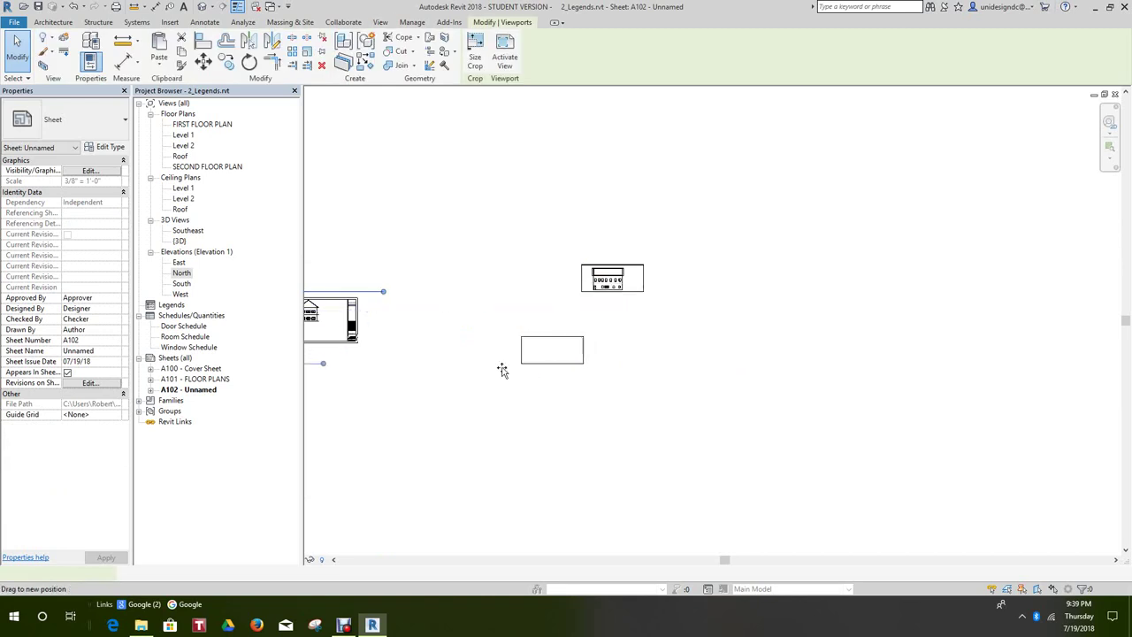
left_click_drag(332, 349, 334, 352)
scroll(525, 328, "up", 5)
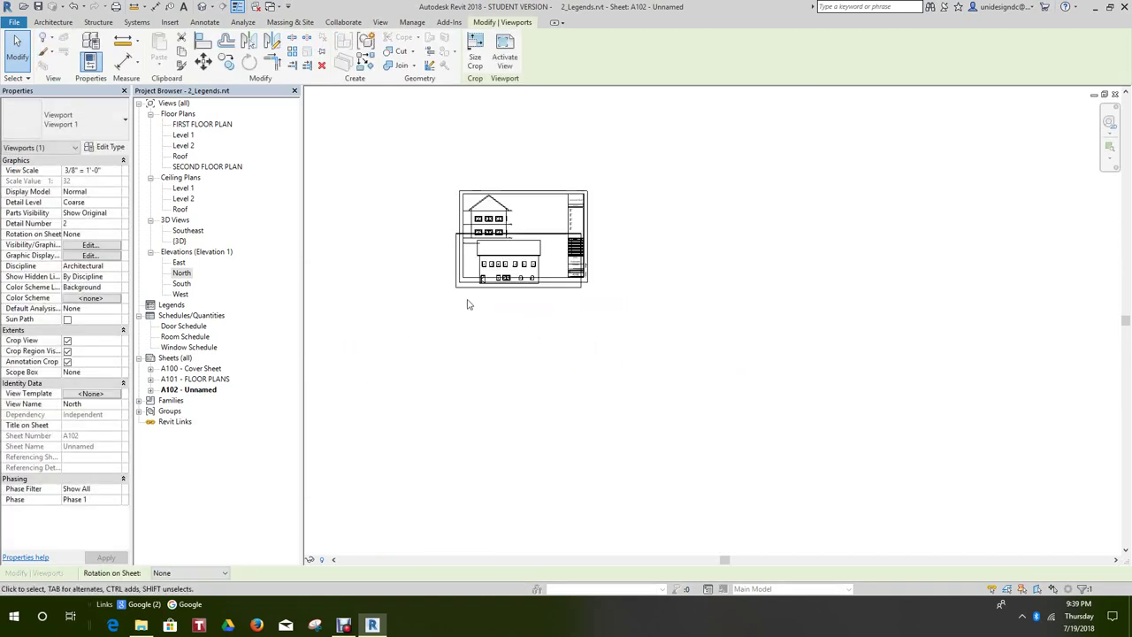
middle_click_drag(467, 340, 422, 442)
scroll(421, 442, "up", 2)
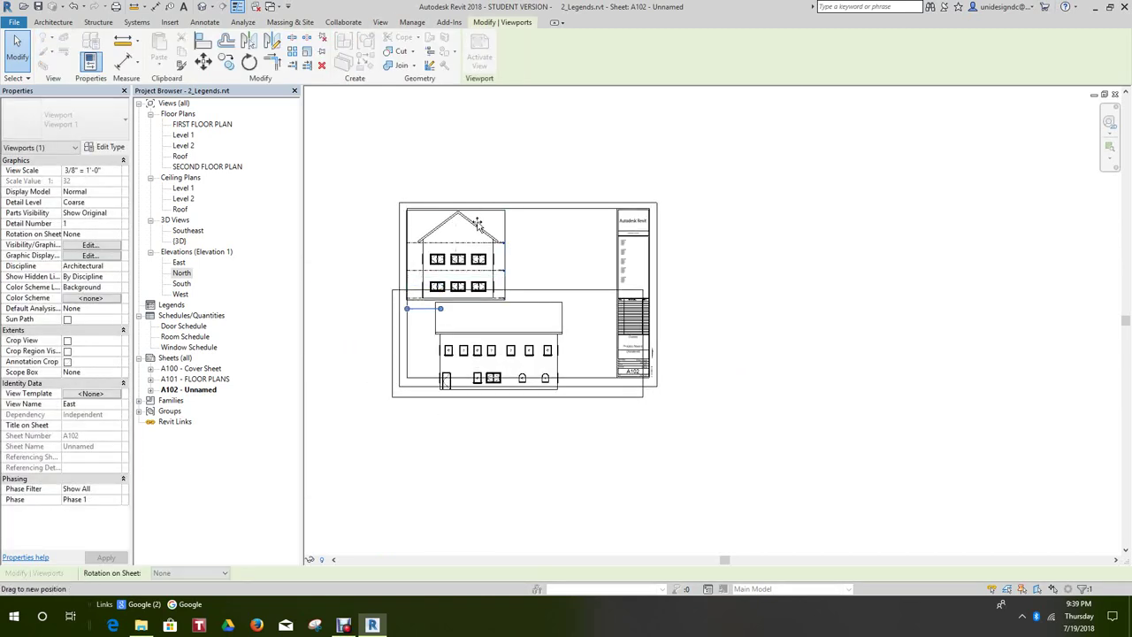
- Set the East elevation viewport's scale to 1/4" = 1'-0"
left_click(502, 275)
scroll(506, 333, "up", 2)
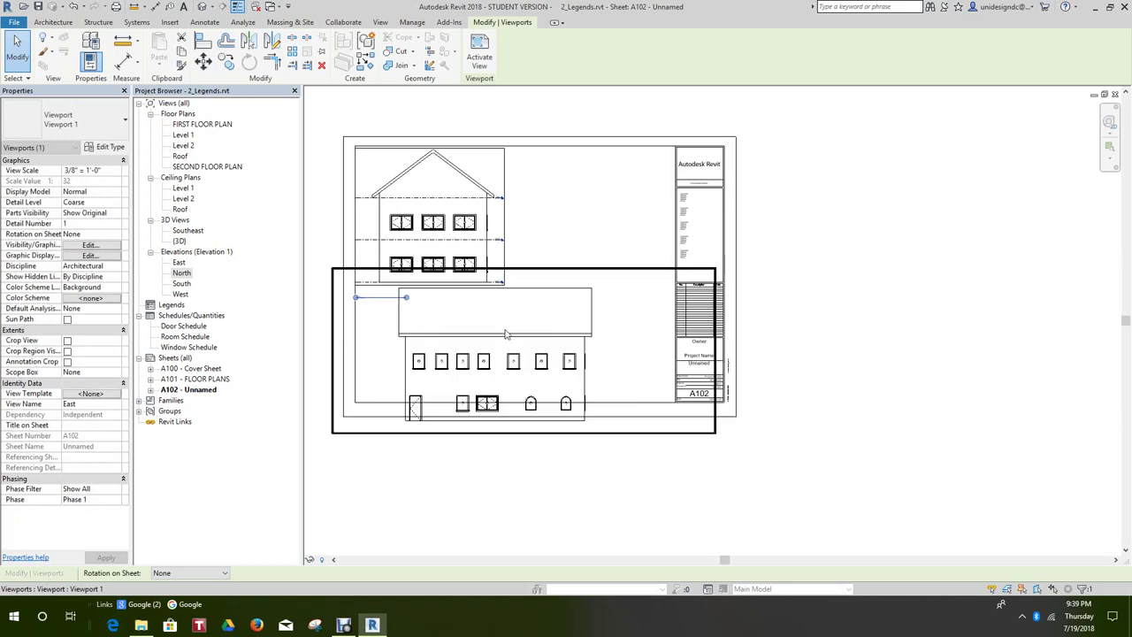
scroll(427, 207, "up", 1)
right_click(425, 210)
left_click(476, 263)
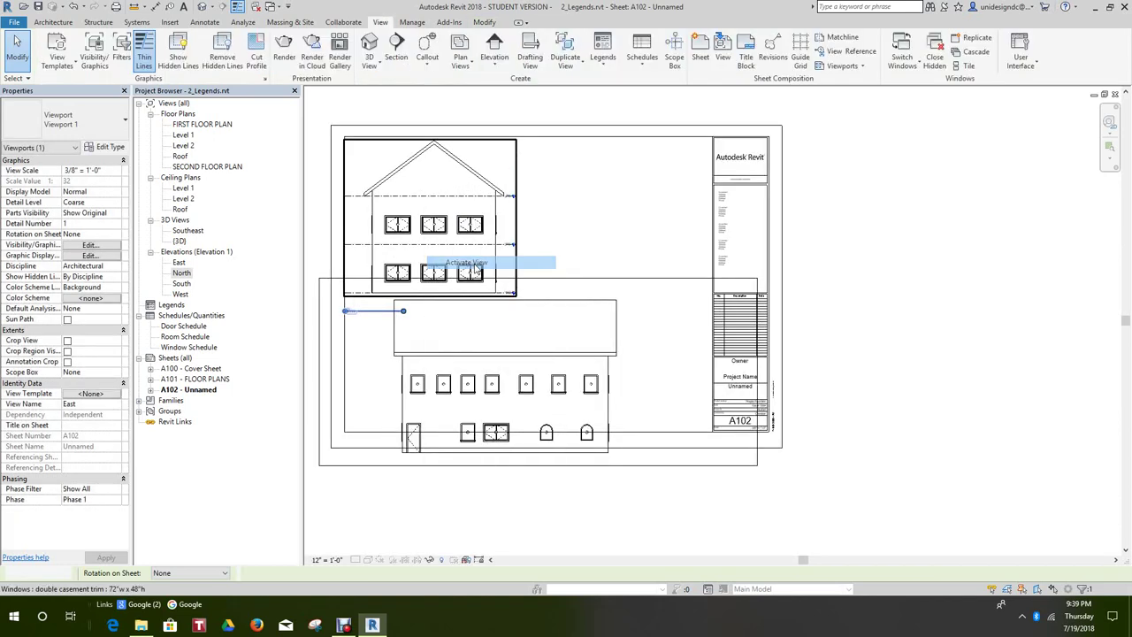
left_click(328, 558)
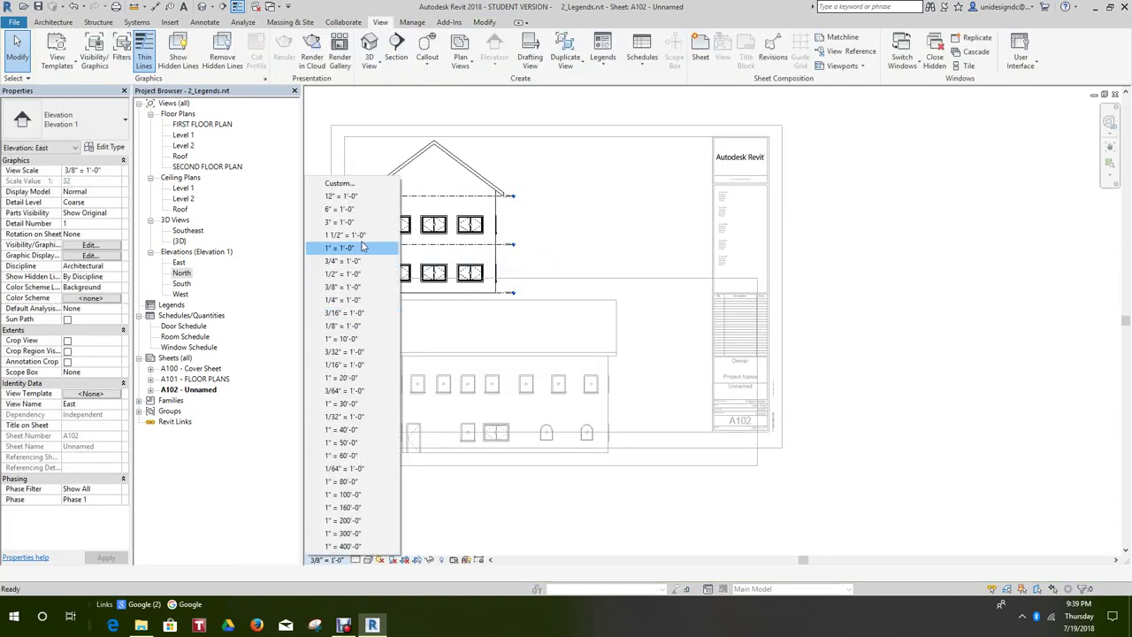
left_click(351, 301)
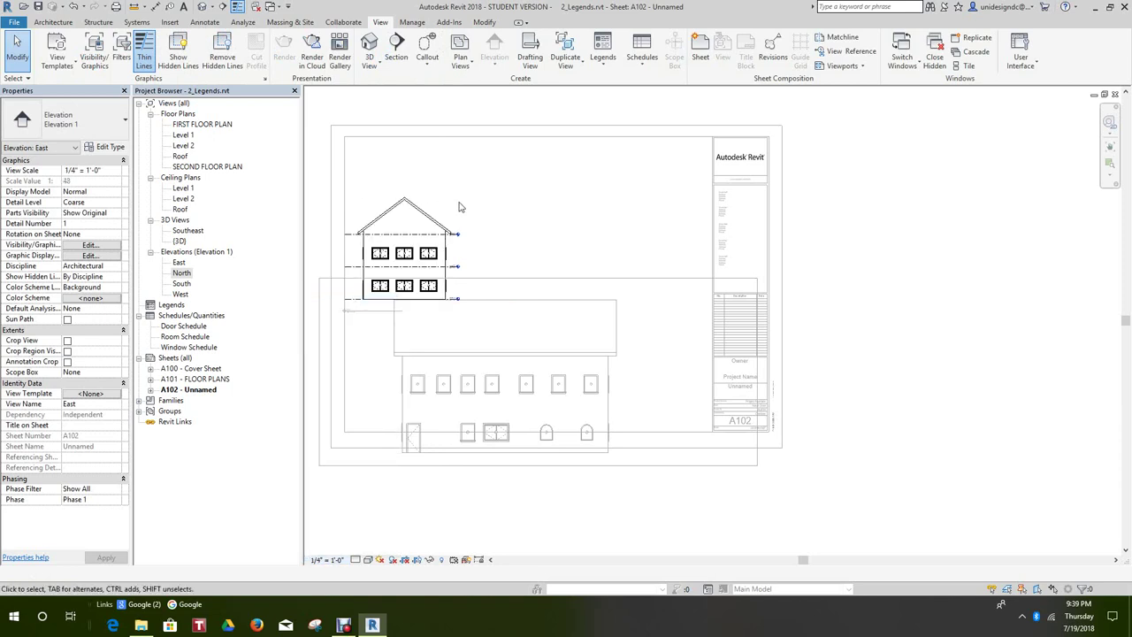
right_click(458, 206)
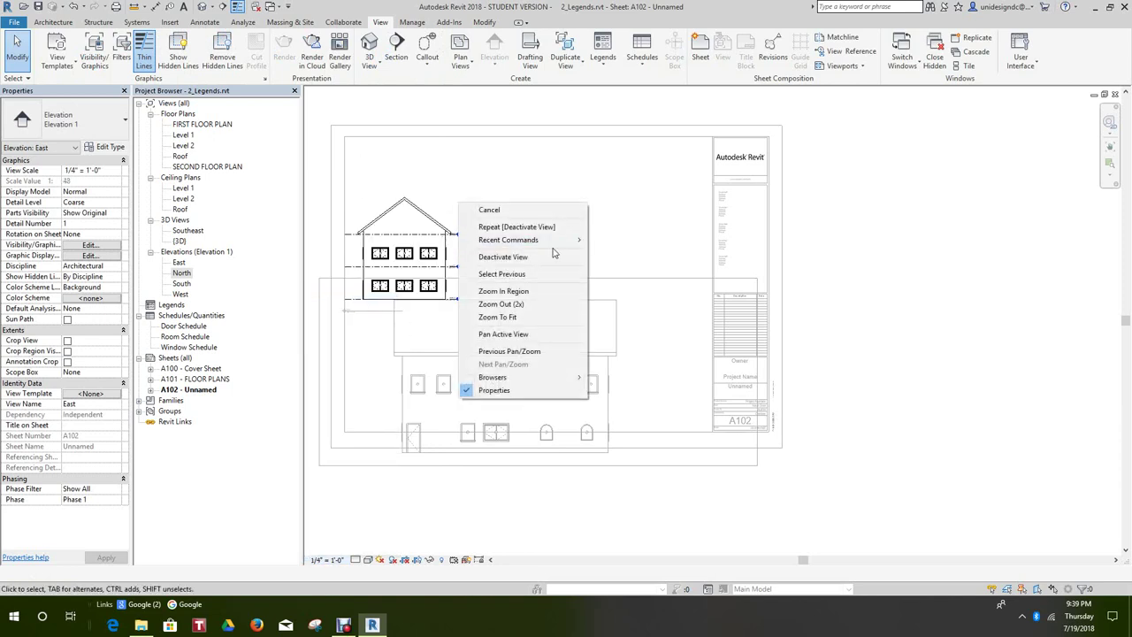
left_click(506, 212)
right_click(503, 237)
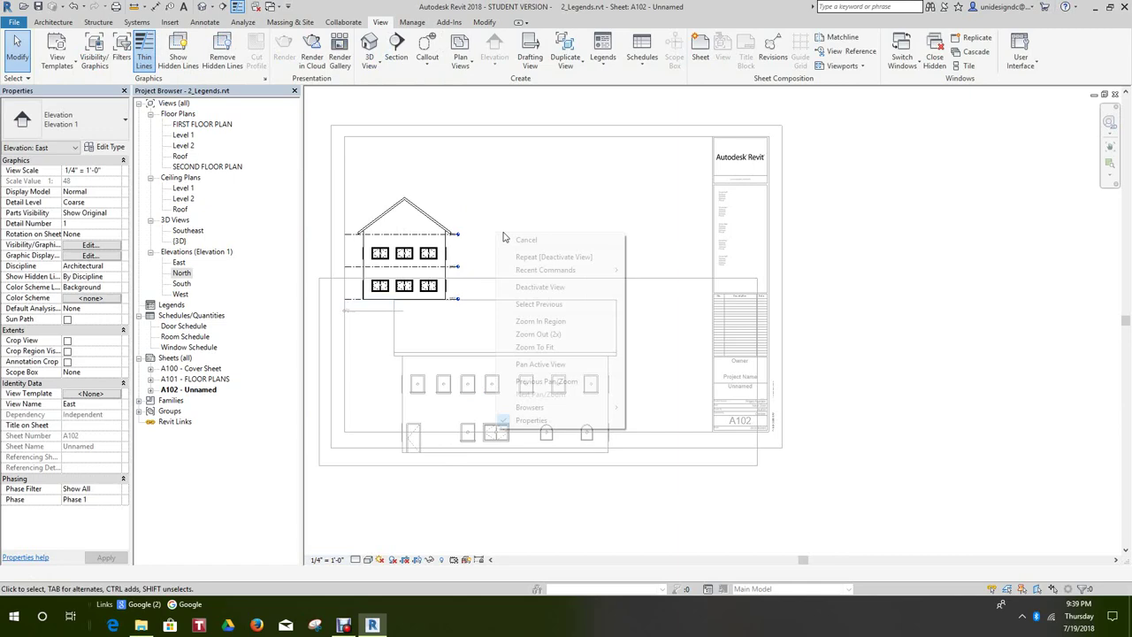
left_click(535, 287)
- Place the East elevation viewport near the upper left of sheet A102
left_click(456, 205)
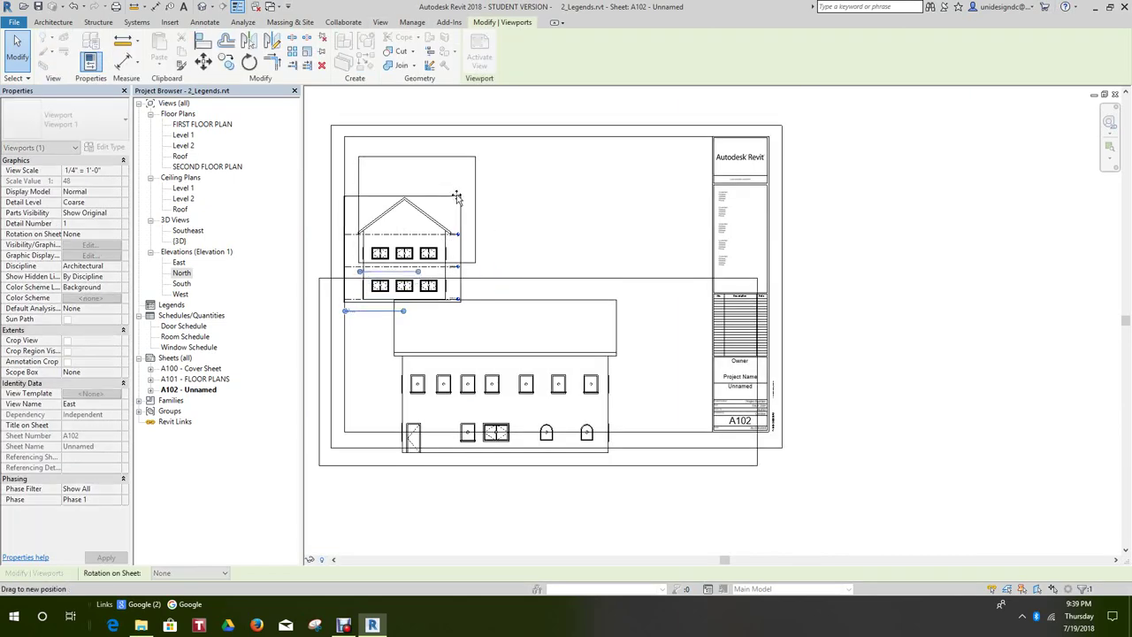
left_click(539, 326)
scroll(579, 351, "down", 2)
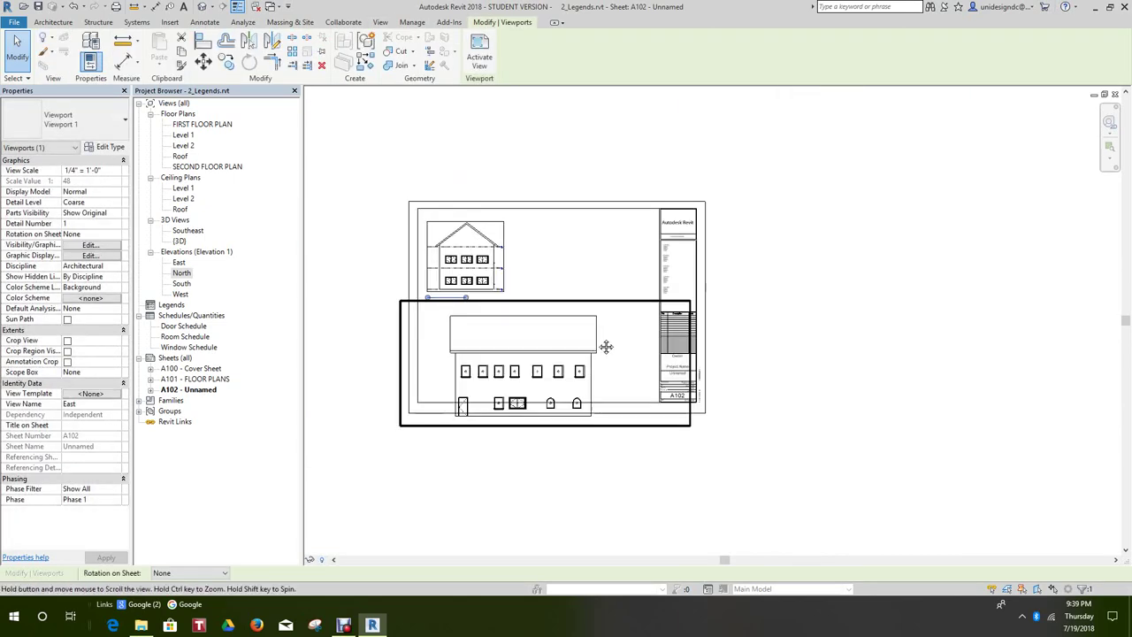
- In the North elevation, drag the crop region's right and left edges in toward the building
left_click(599, 338)
right_click(599, 345)
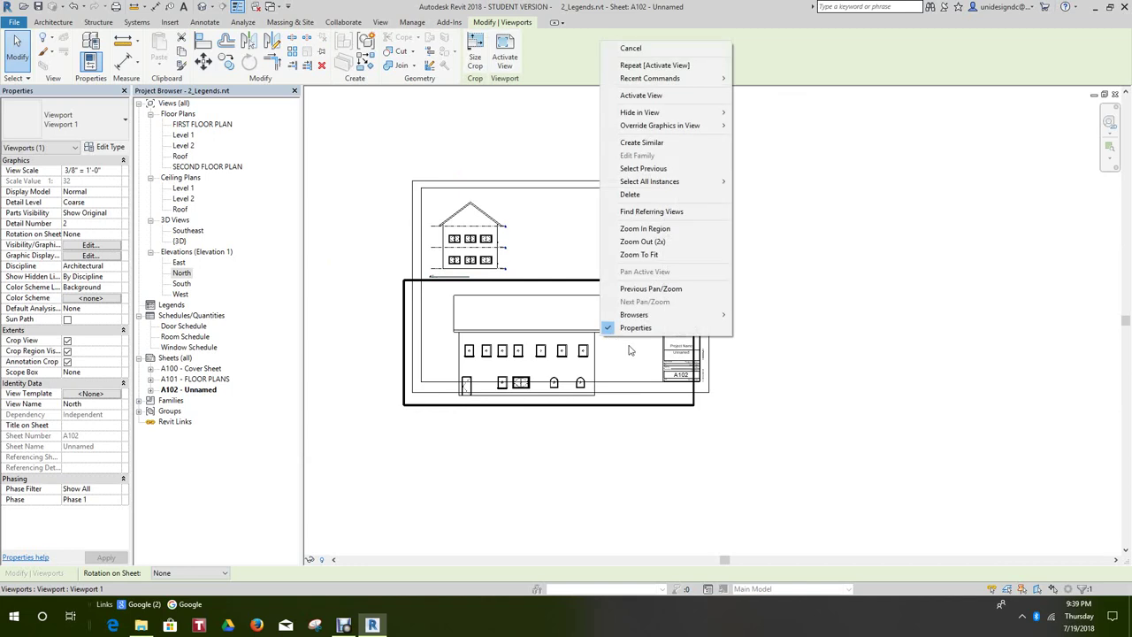
left_click(642, 94)
left_click(625, 284)
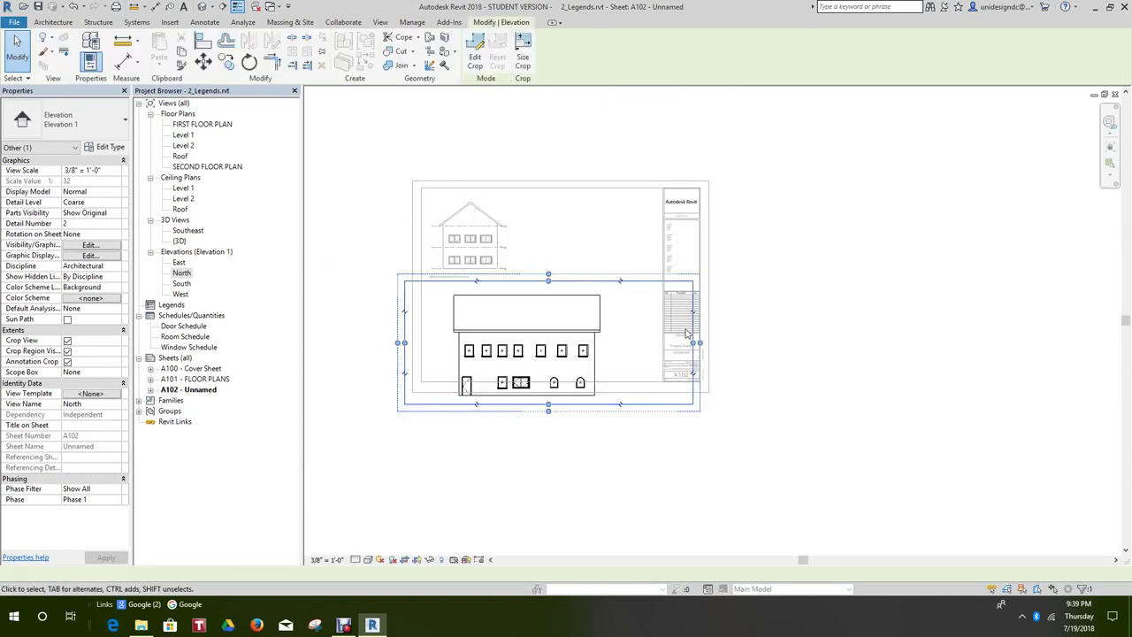
left_click_drag(698, 342, 629, 341)
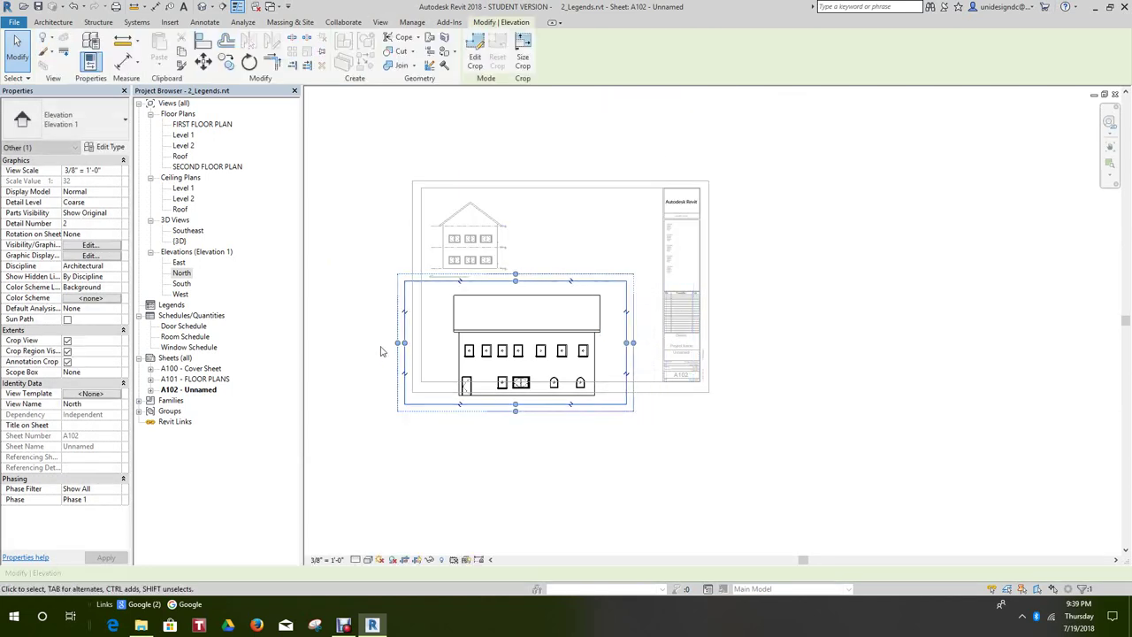
left_click_drag(404, 347, 433, 345)
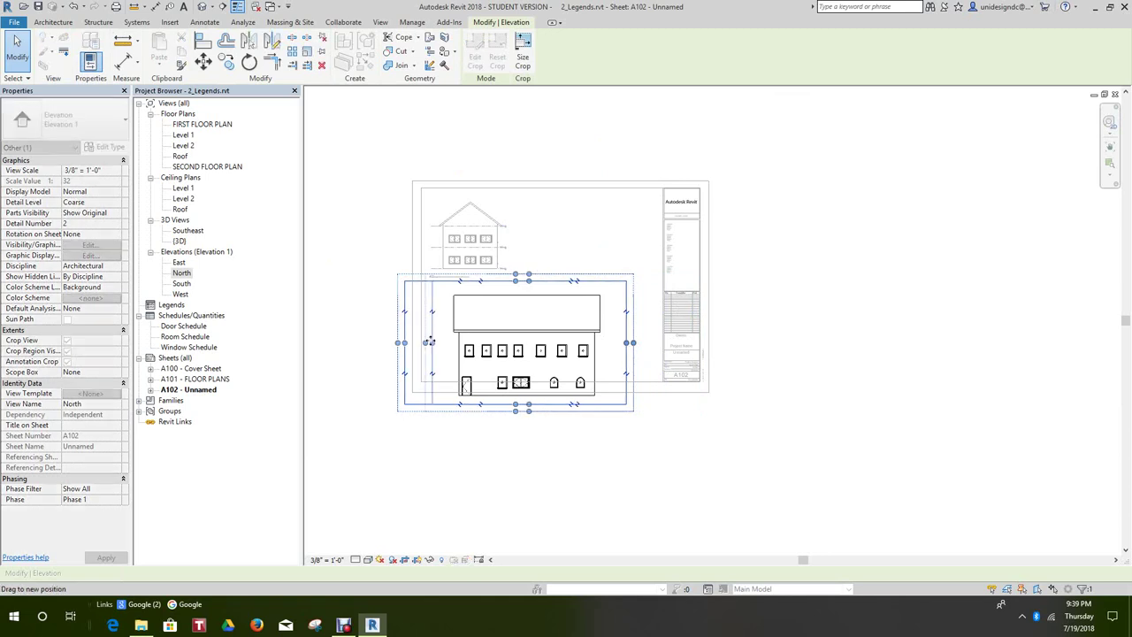
left_click(354, 392)
right_click(370, 389)
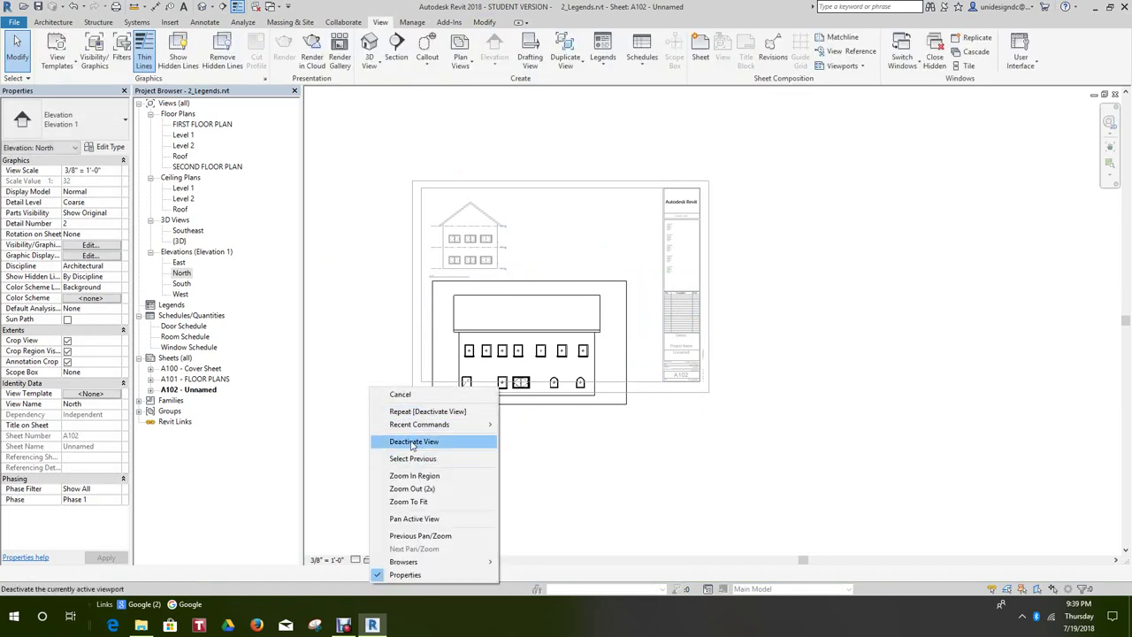
- Set the active North elevation's view scale to 1/4" = 1'-0"
left_click(339, 560)
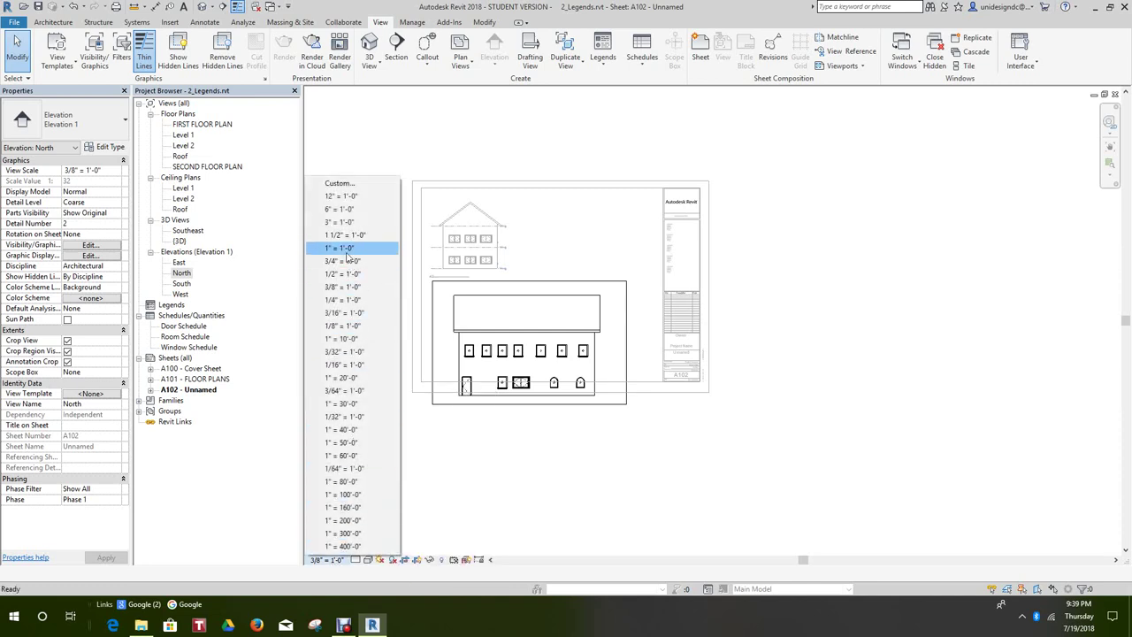
left_click(347, 300)
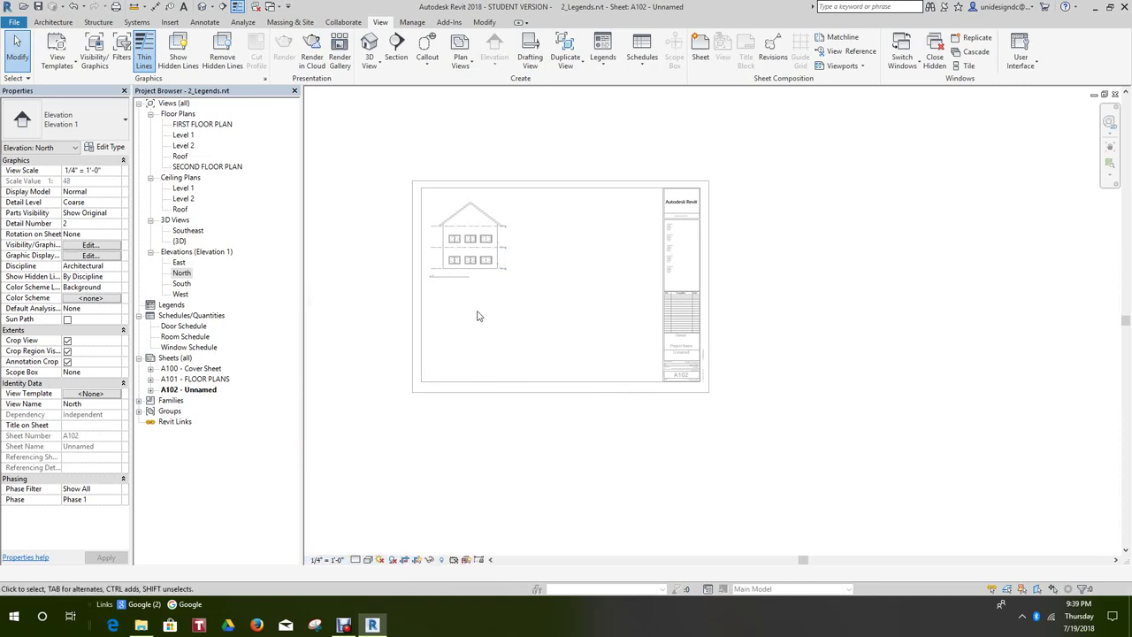
scroll(456, 318, "down", 5)
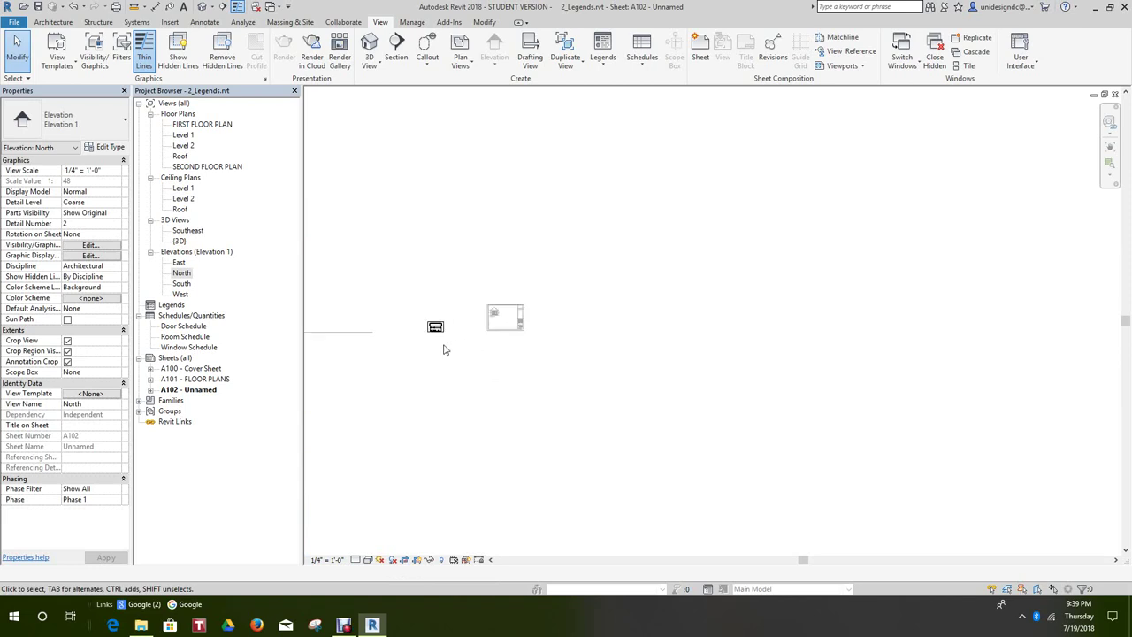
middle_click_drag(441, 349, 450, 346)
- Deactivate the North elevation and drag its viewport into the title block
right_click(450, 346)
left_click(460, 350)
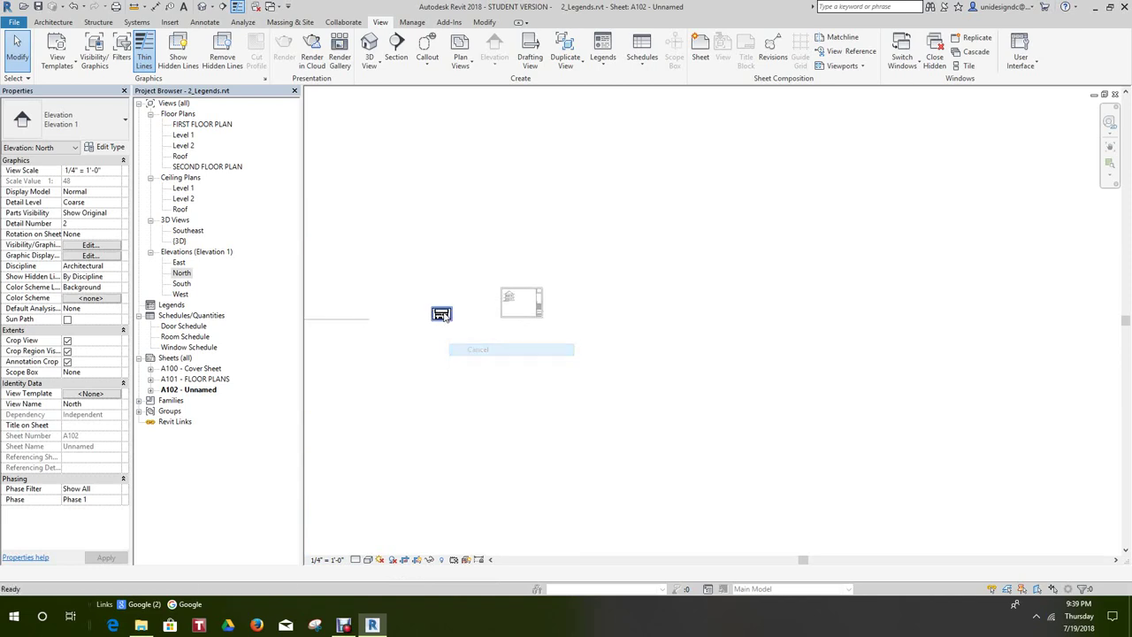
right_click(469, 336)
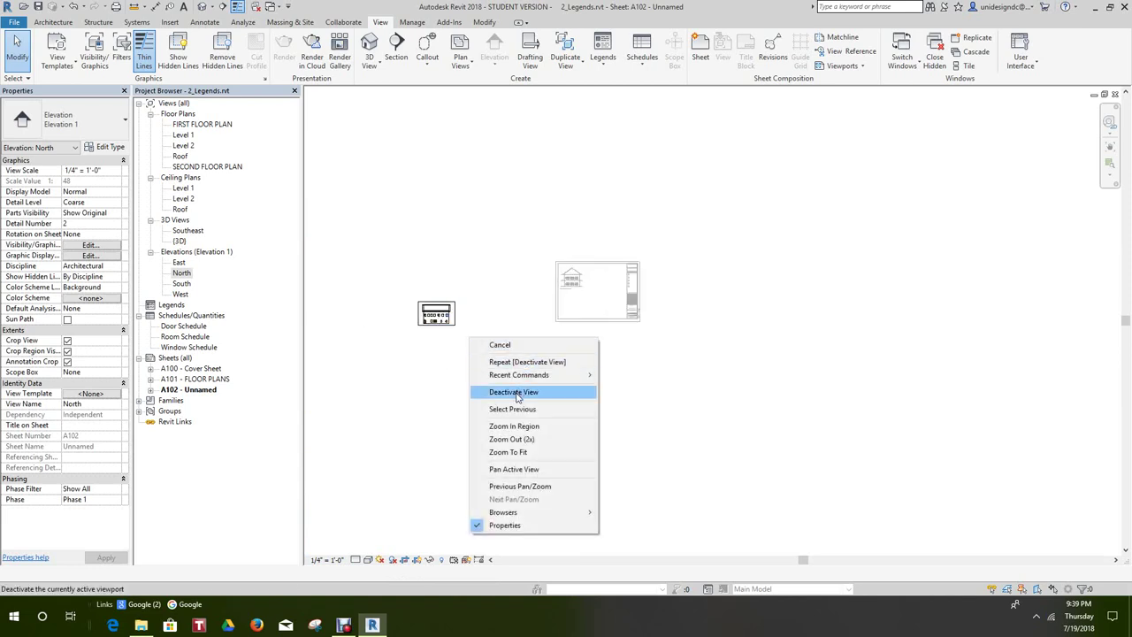
left_click(473, 342)
left_click_drag(449, 312, 619, 281)
- Drop the North elevation viewport on sheet A102 beside the East elevation
left_click(603, 387)
scroll(525, 339, "down", 3)
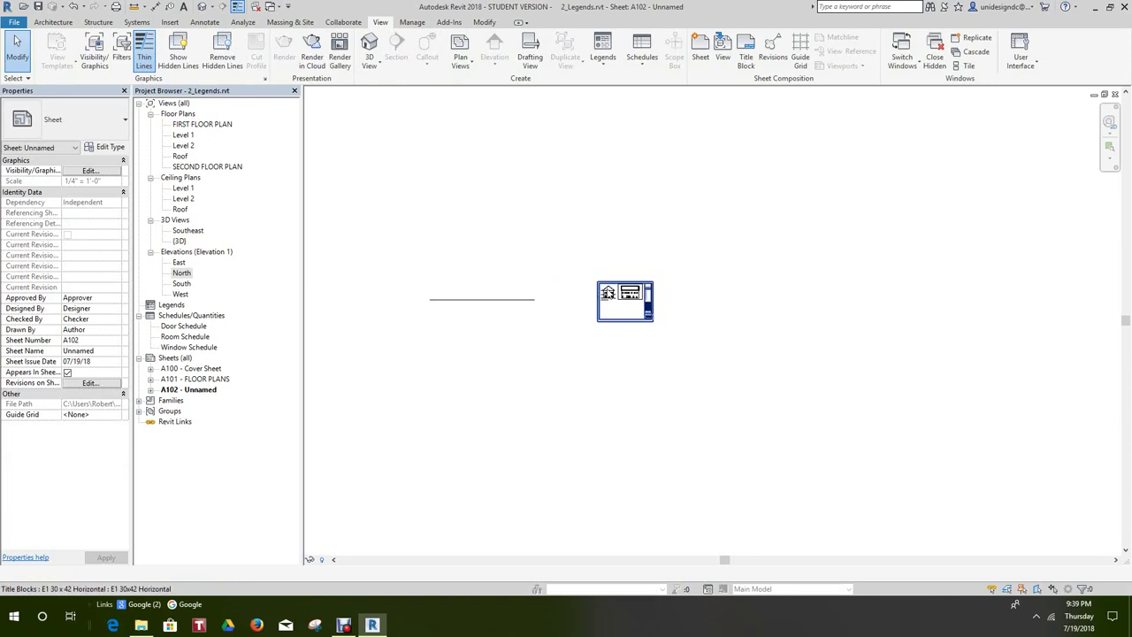
scroll(588, 324, "up", 1)
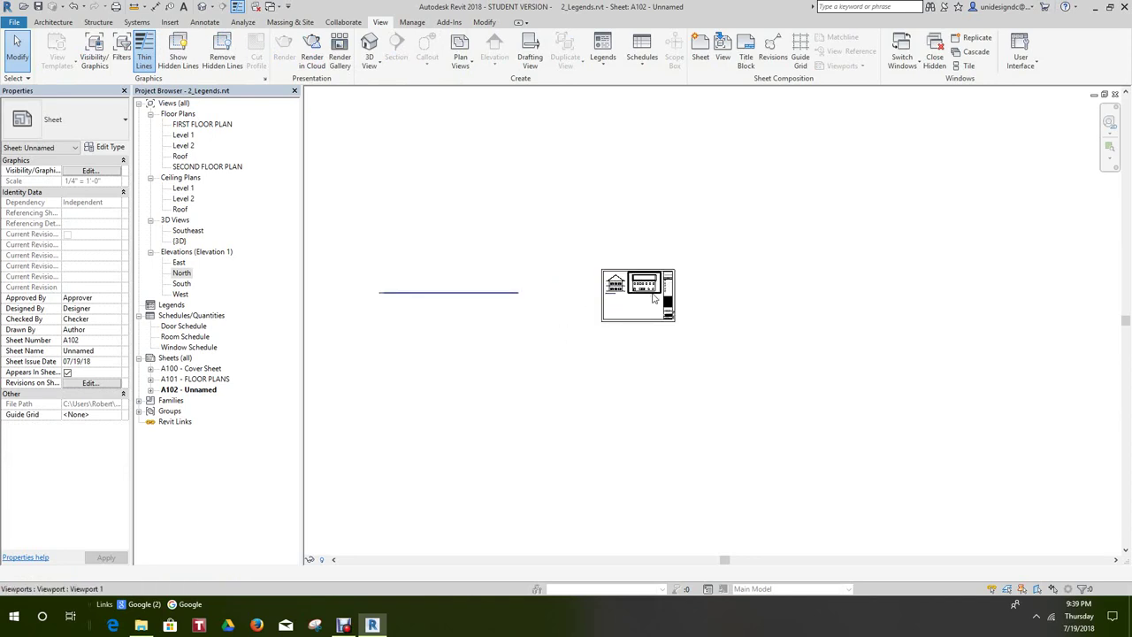
left_click(548, 306)
left_click_drag(518, 298, 385, 294)
key("Escape")
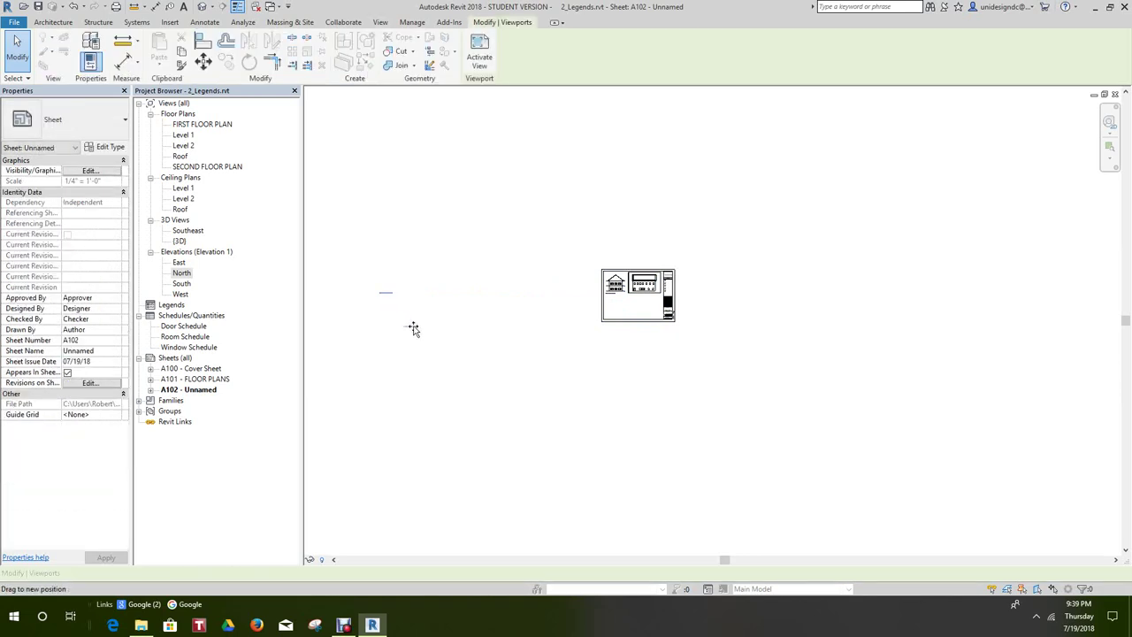
- Shorten the North elevation viewport's title line by dragging its end grip left
left_click(635, 303)
left_click(636, 306)
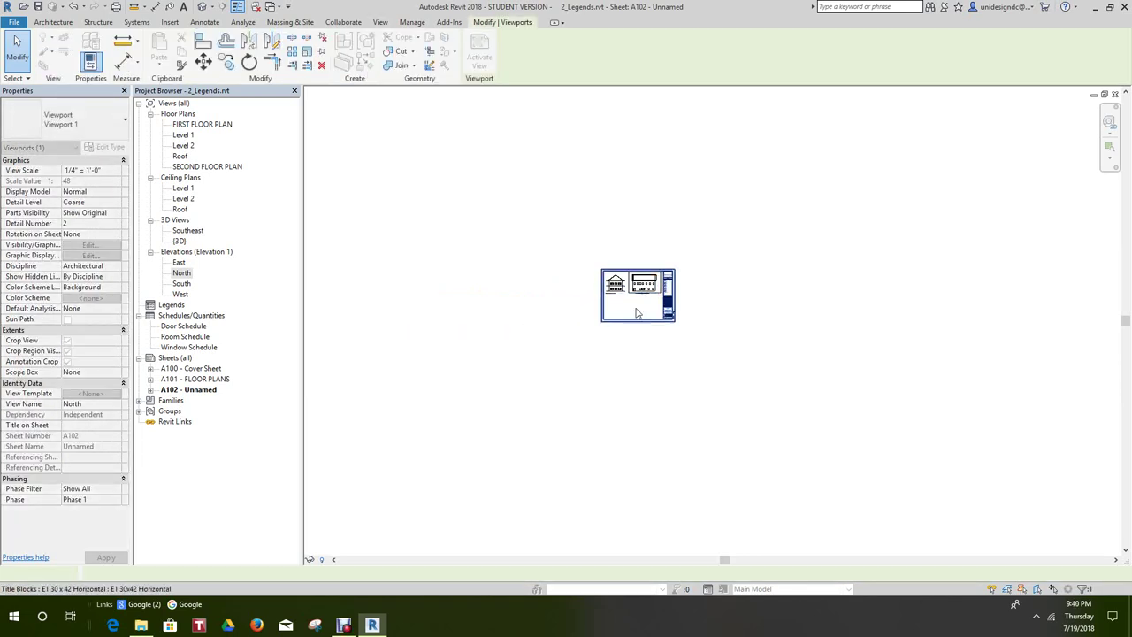
scroll(637, 307, "up", 3)
scroll(637, 308, "up", 8)
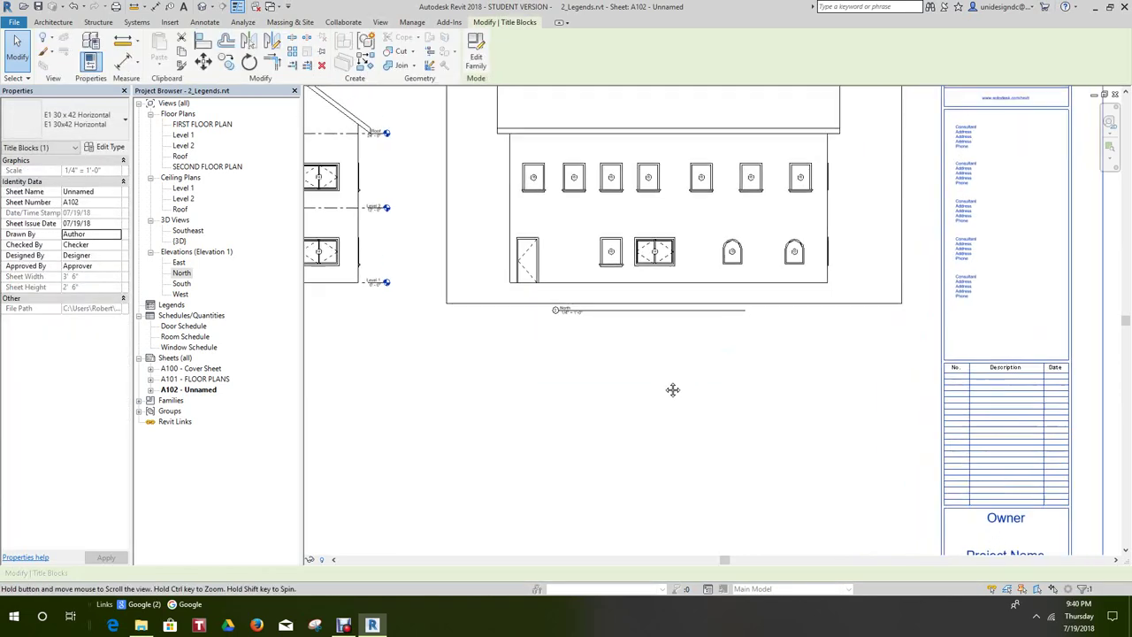
left_click(670, 346)
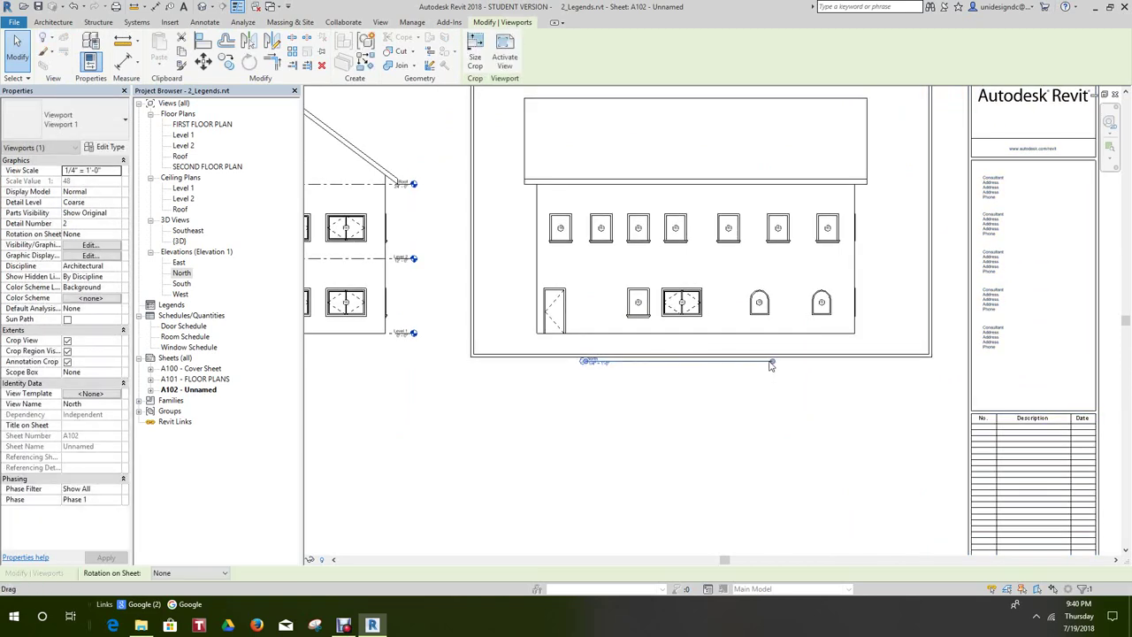
left_click_drag(772, 361, 624, 369)
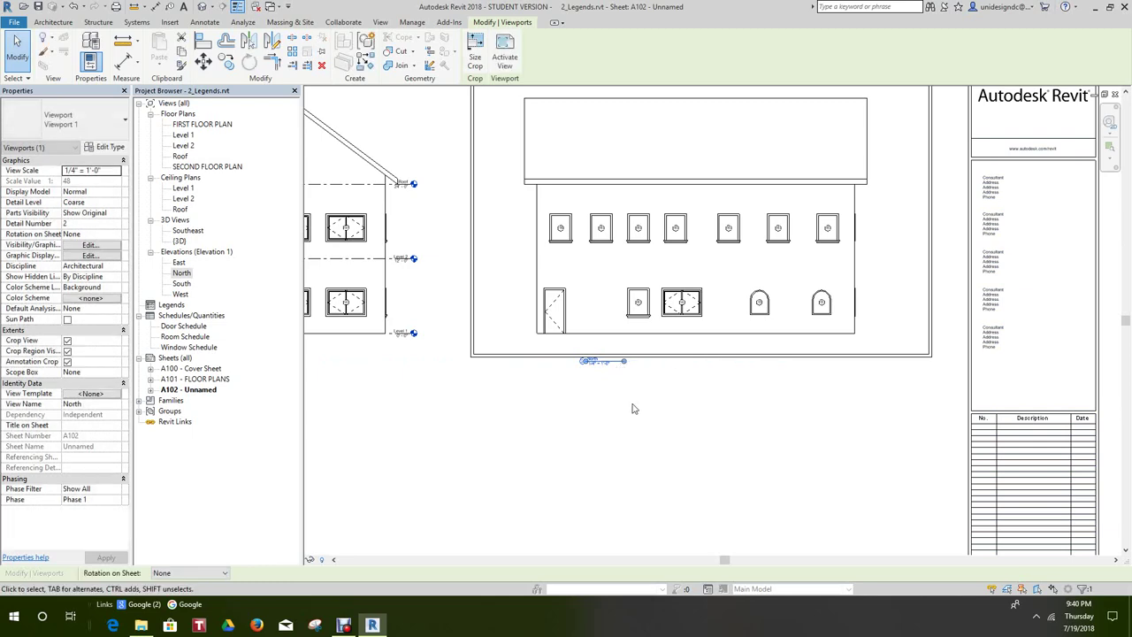
- Bring up the context menu for the North elevation viewport
scroll(652, 374, "down", 4)
scroll(651, 374, "down", 2)
scroll(652, 387, "down", 3)
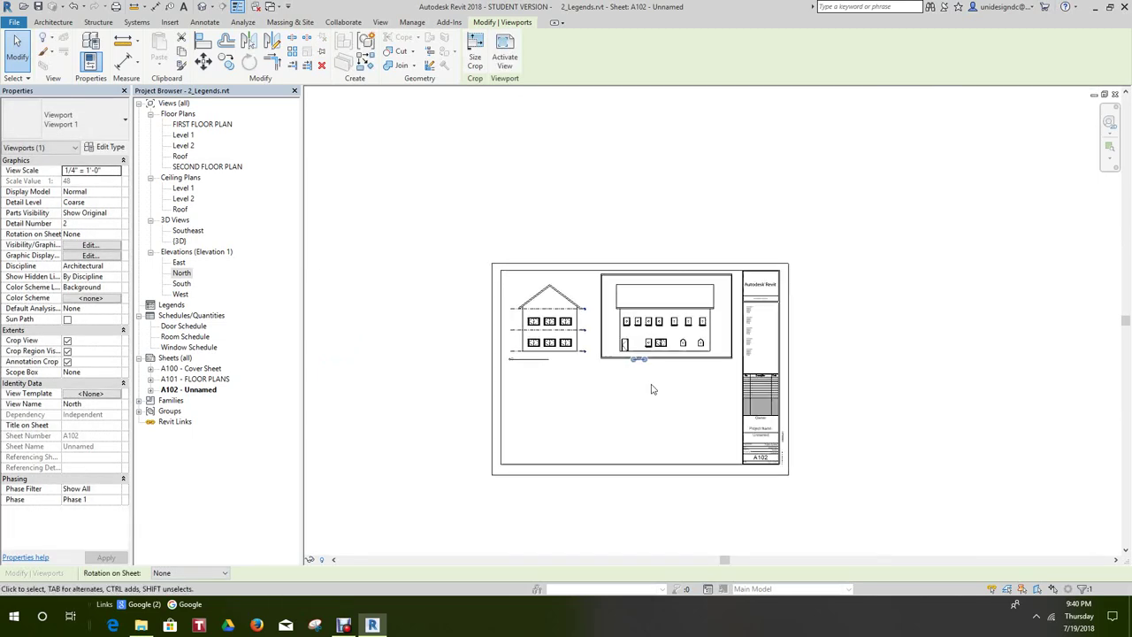
scroll(659, 382, "up", 5)
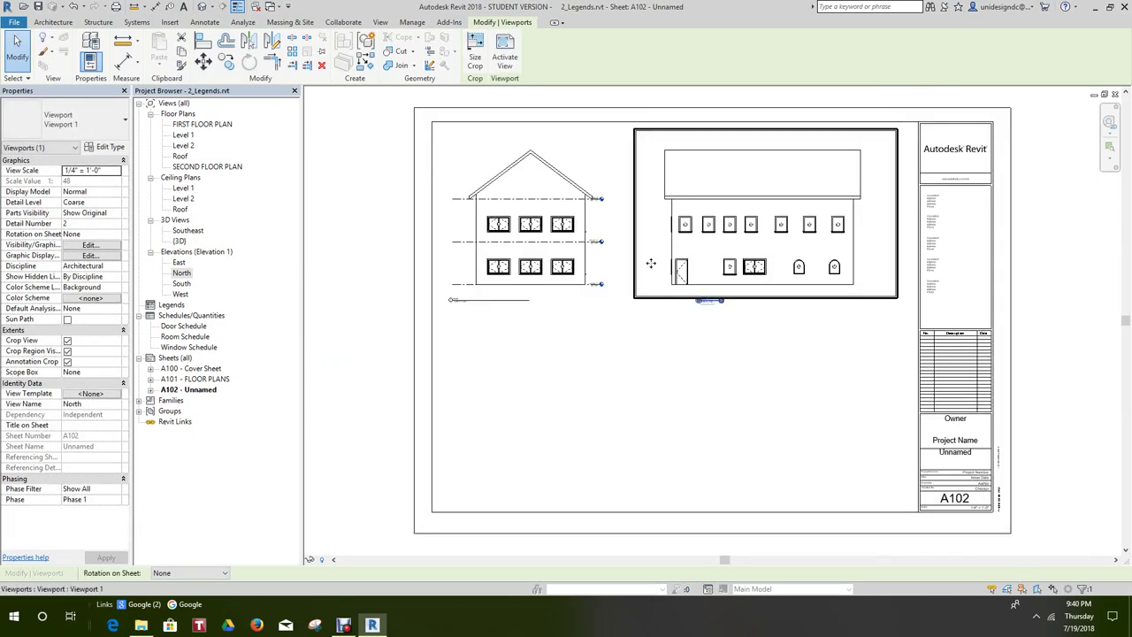
scroll(643, 274, "up", 2)
scroll(643, 278, "down", 2)
scroll(642, 275, "down", 1)
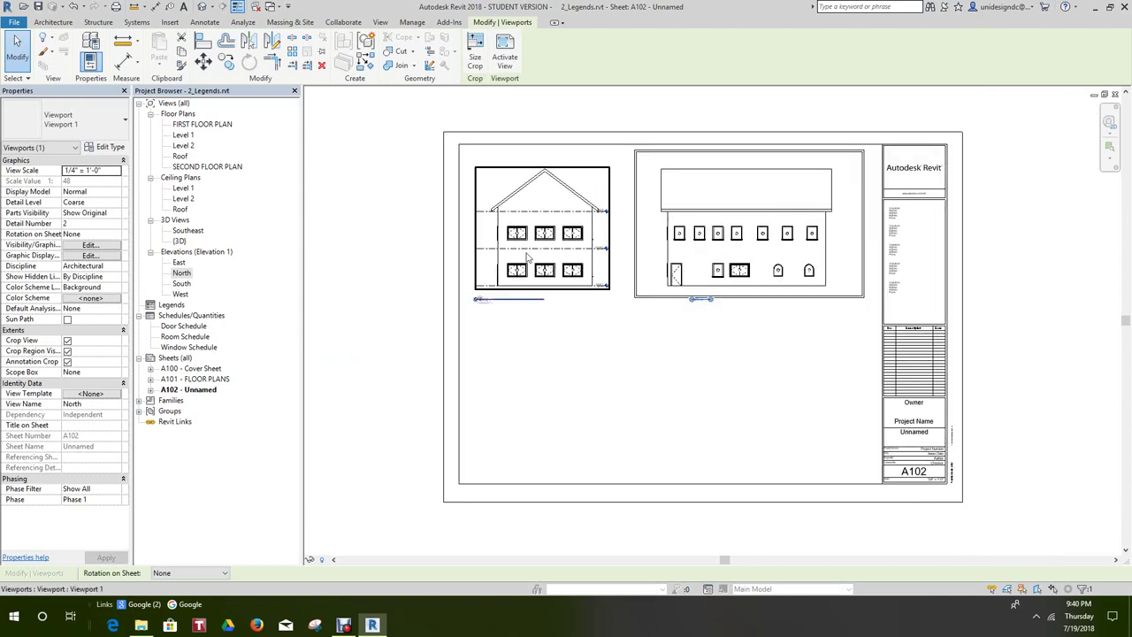
right_click(650, 257)
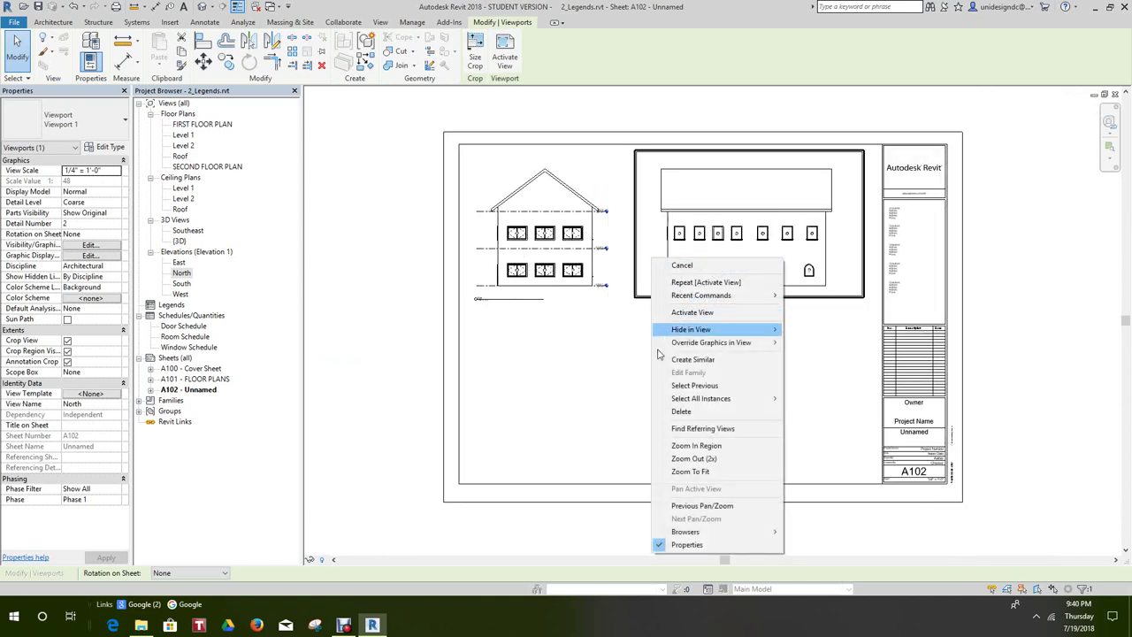
left_click(431, 507)
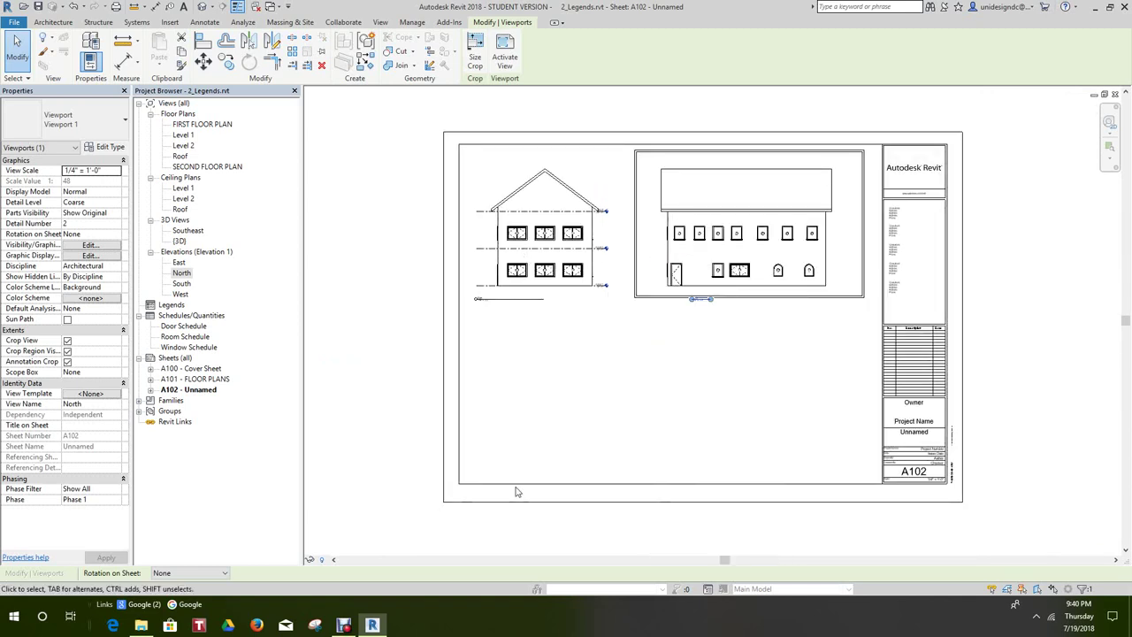
scroll(526, 442, "down", 2)
right_click(725, 293)
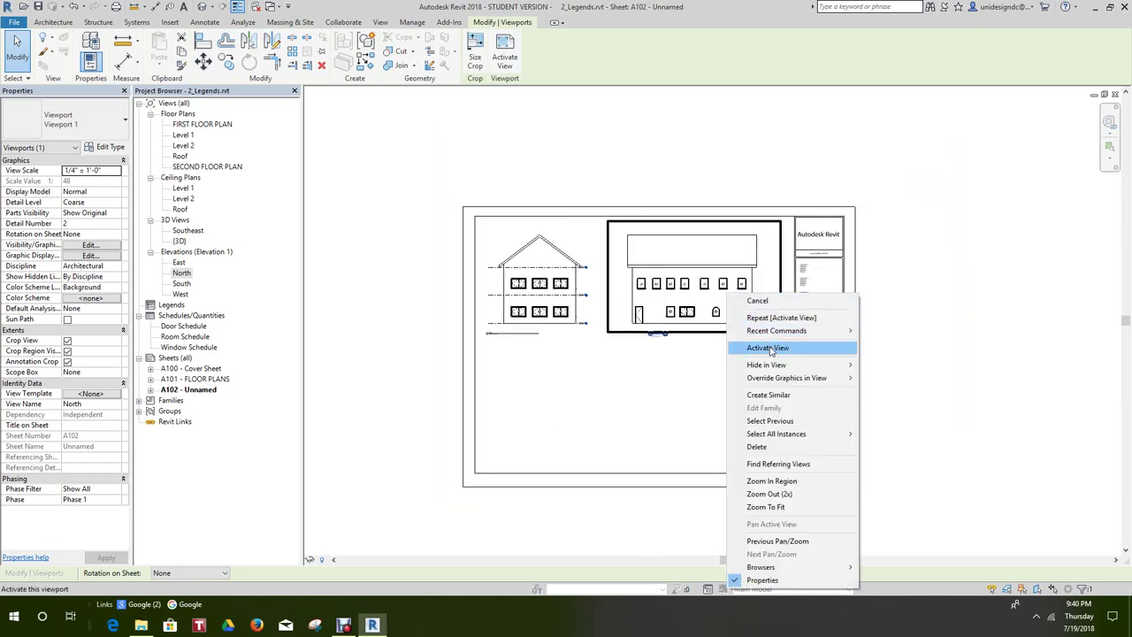
- Activate the North elevation, hide its crop region, then deactivate back to the full sheet
left_click(767, 348)
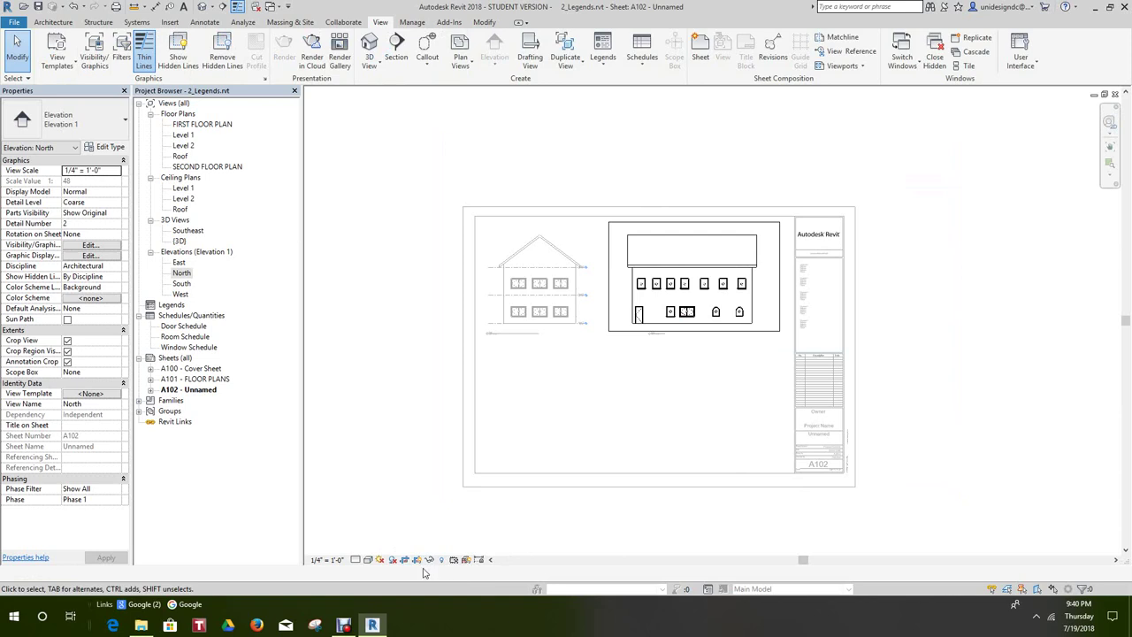
left_click(418, 559)
right_click(626, 392)
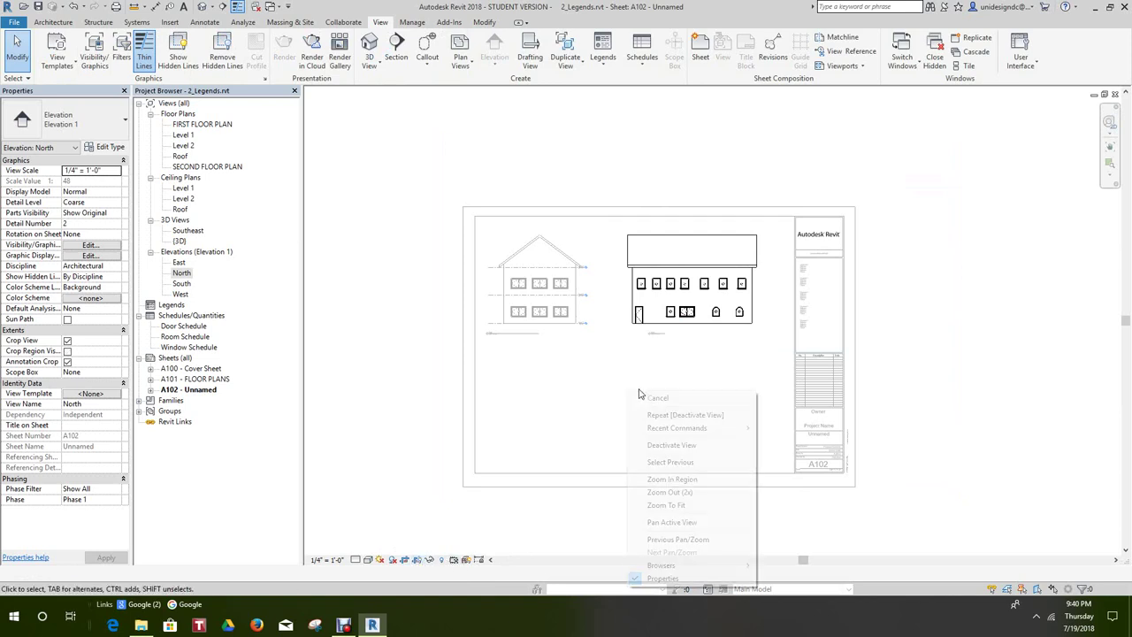
left_click(665, 446)
scroll(658, 391, "up", 6)
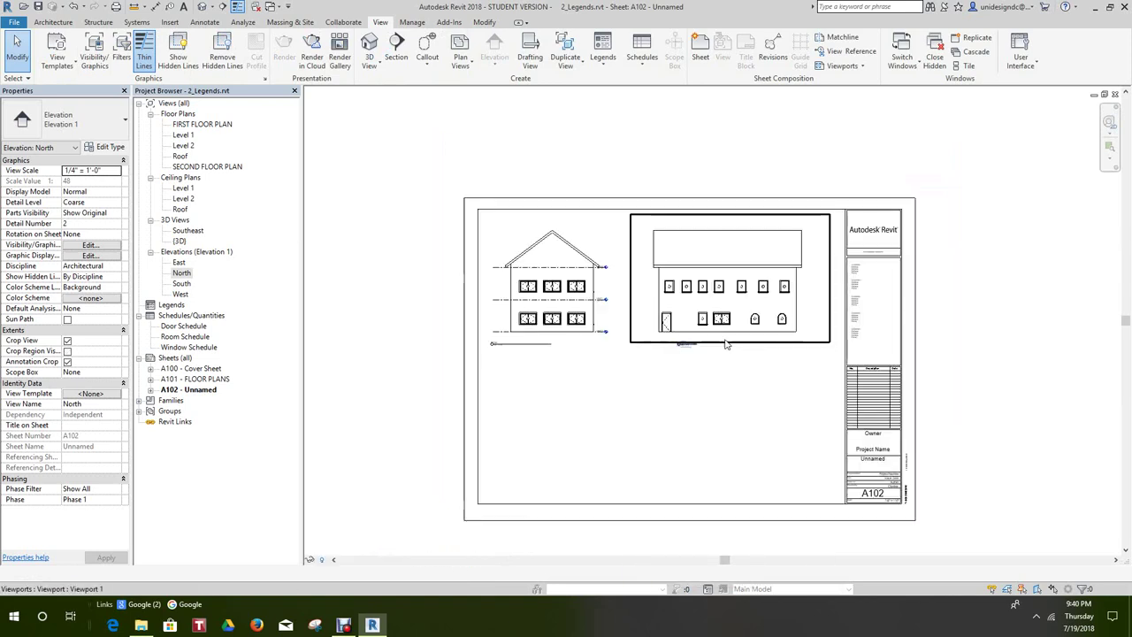
scroll(733, 379, "up", 1)
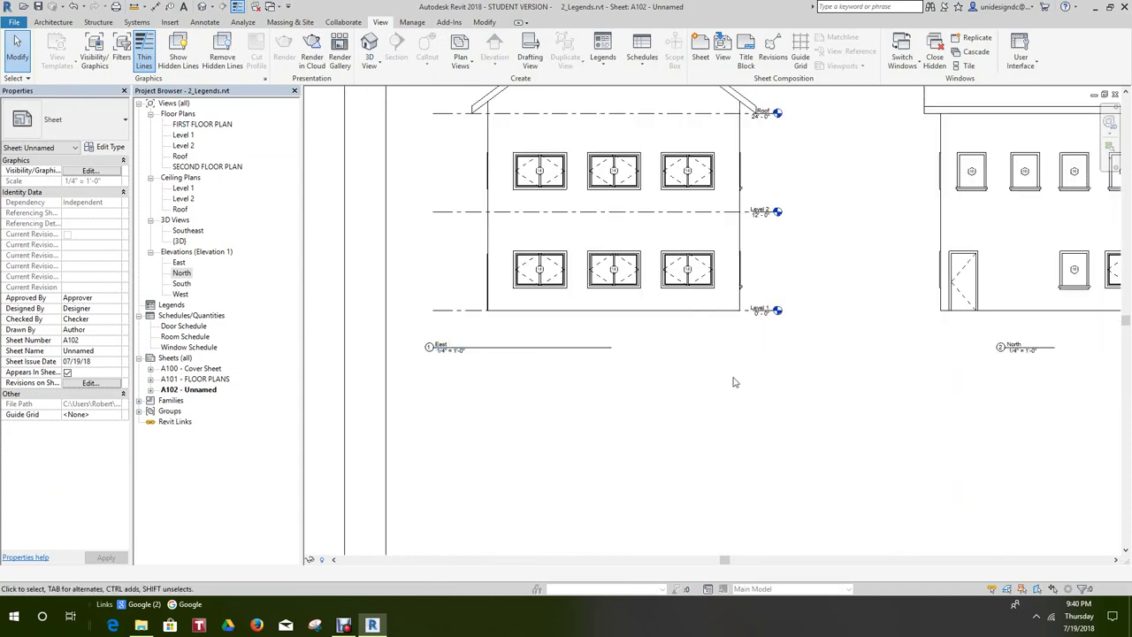
scroll(713, 404, "up", 2)
scroll(622, 367, "down", 5)
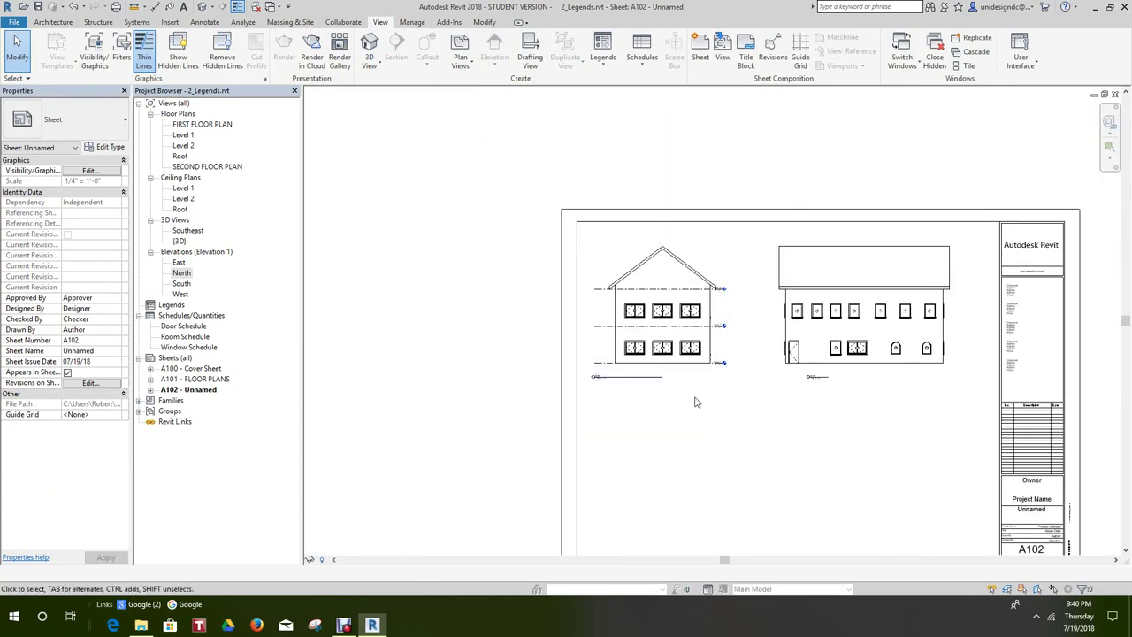
scroll(495, 354, "down", 1)
- Place the South elevation from the Project Browser onto sheet A102
left_click(182, 283)
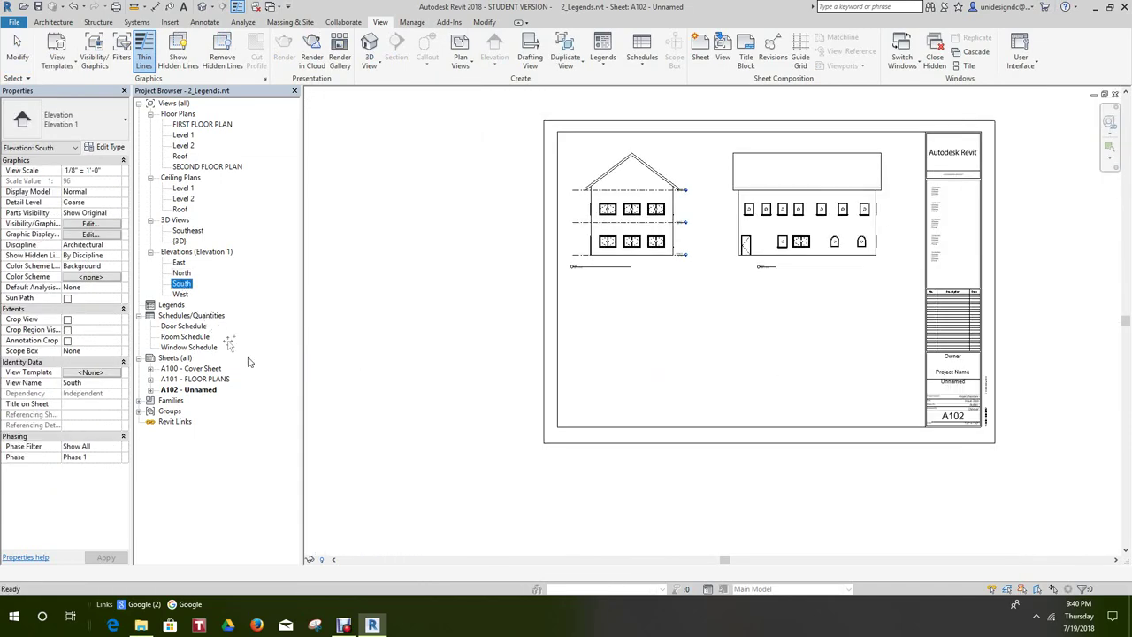
left_click_drag(452, 382, 454, 380)
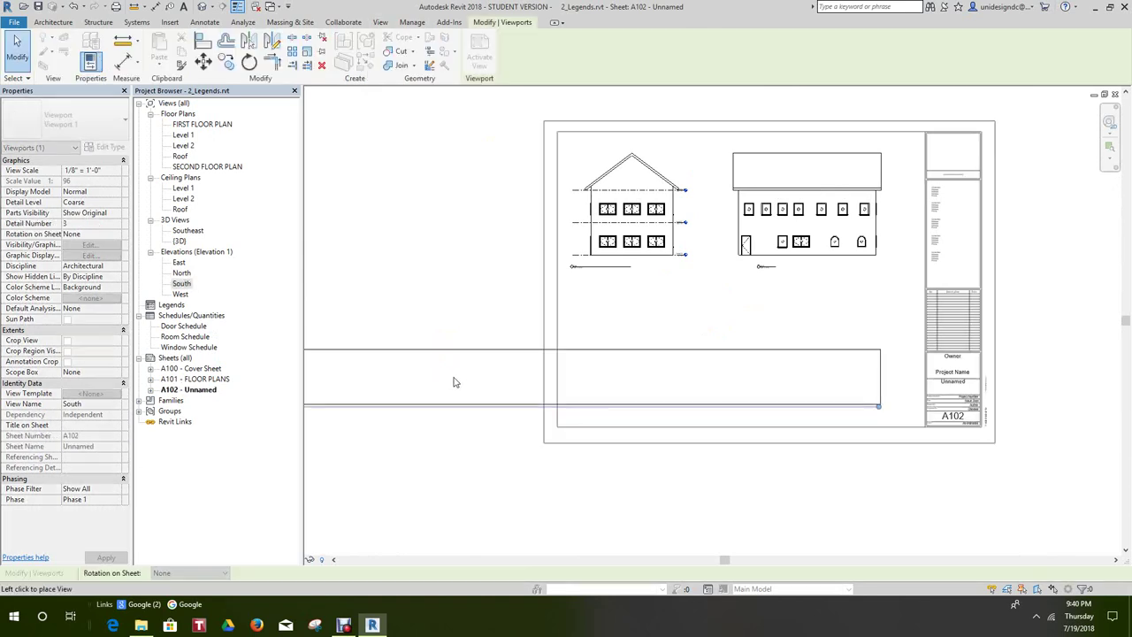
scroll(487, 382, "down", 4)
left_click(511, 435)
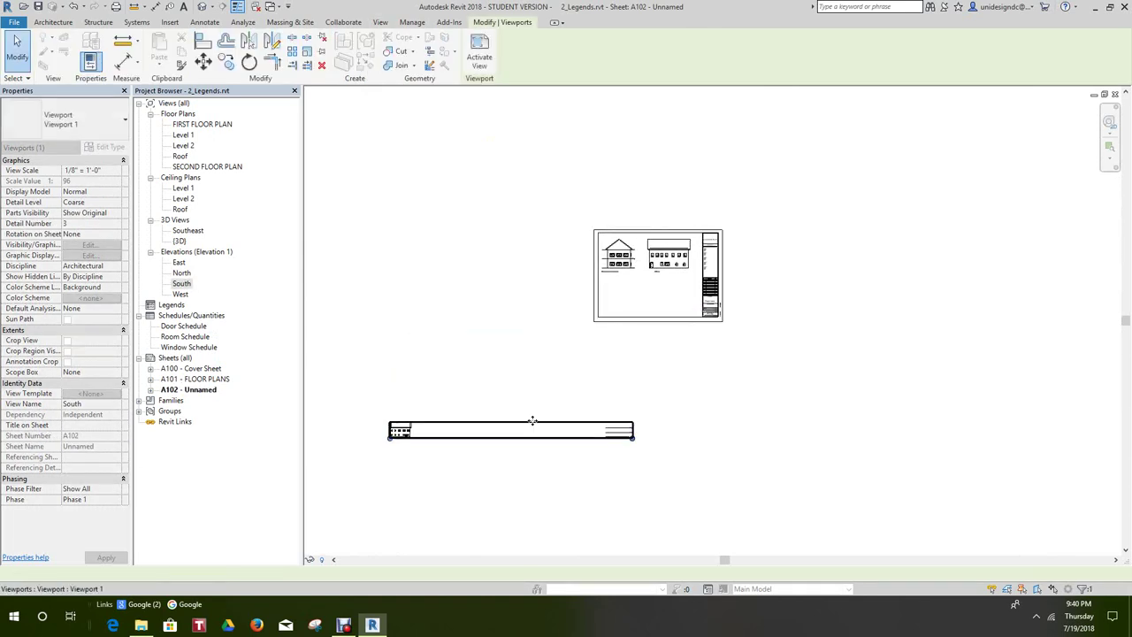
scroll(525, 425, "up", 3)
- Activate the South elevation and pull its crop region's right edge in to the building
right_click(535, 384)
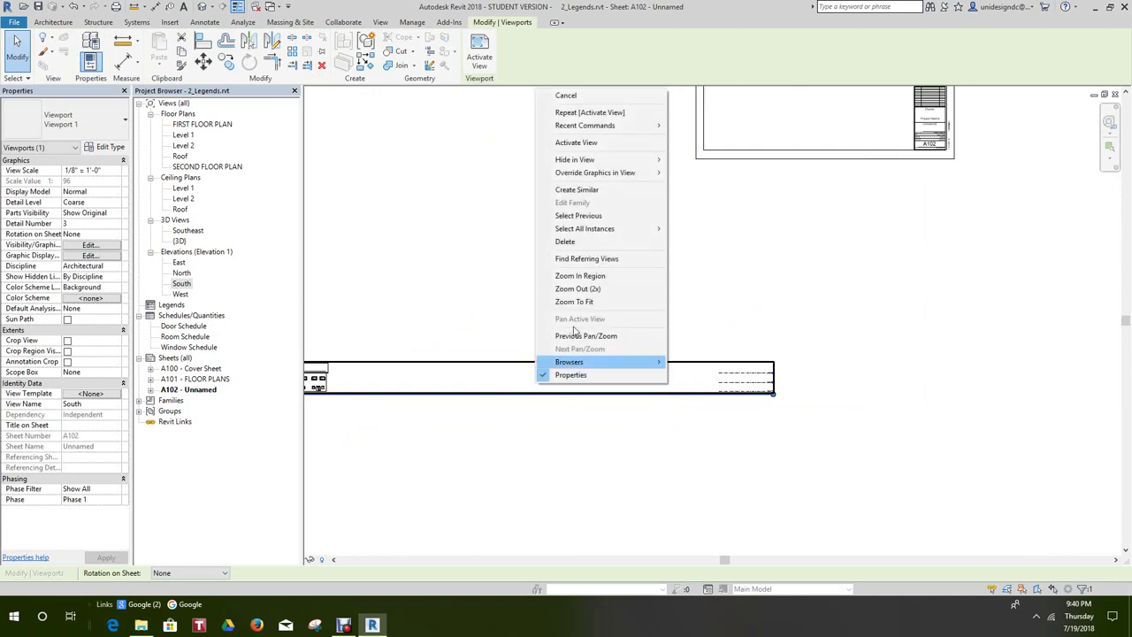
left_click(569, 141)
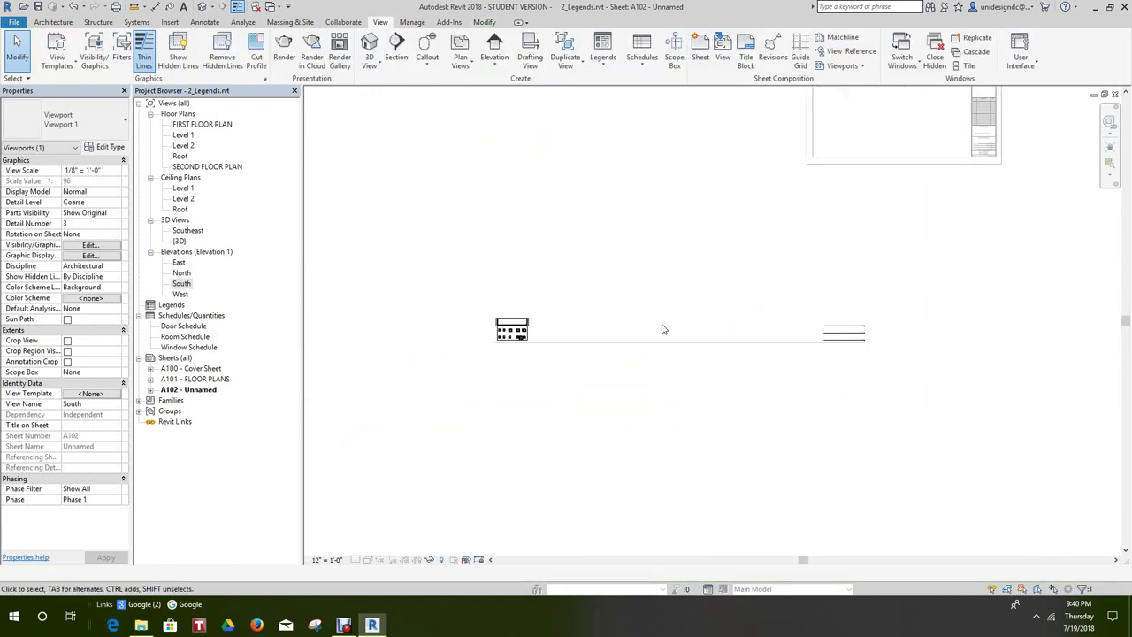
scroll(535, 326, "up", 1)
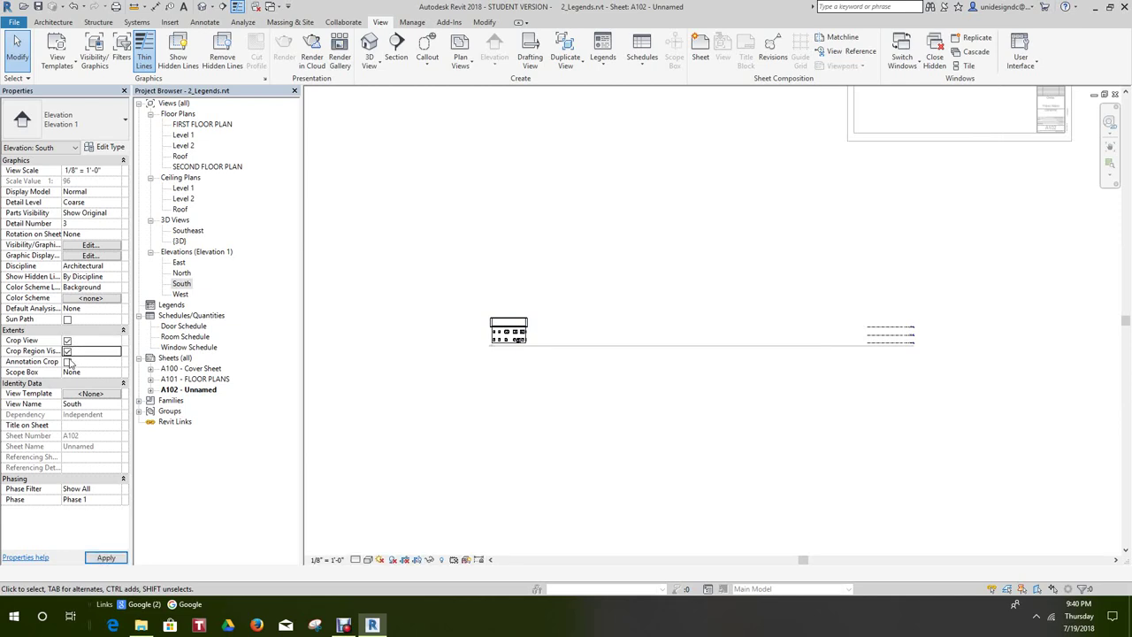
left_click(597, 346)
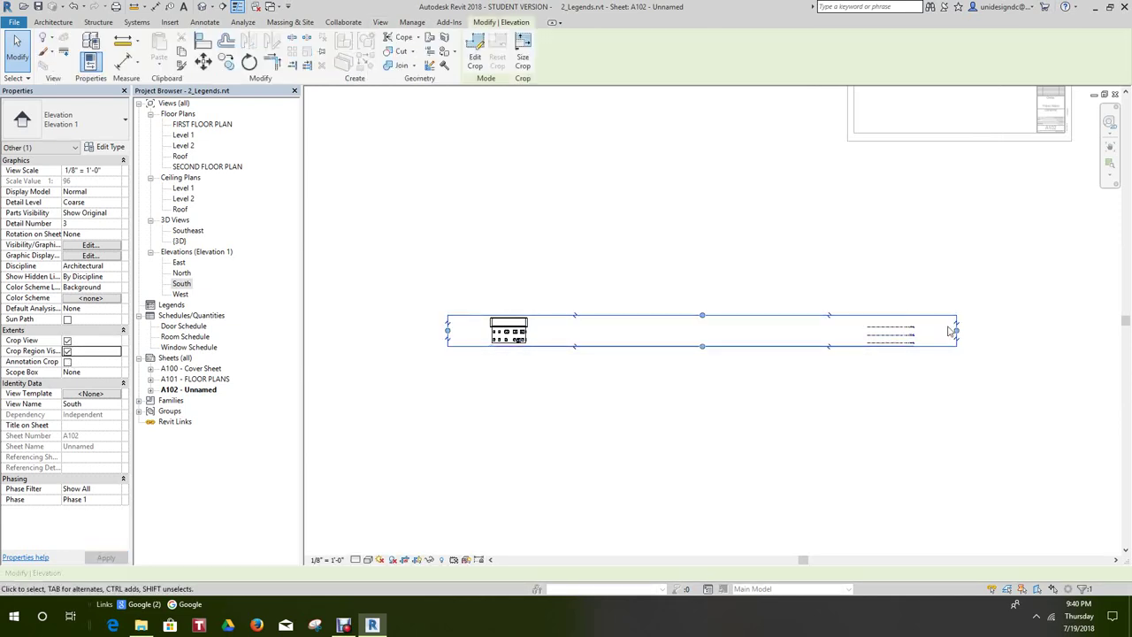
left_click_drag(633, 356, 533, 363)
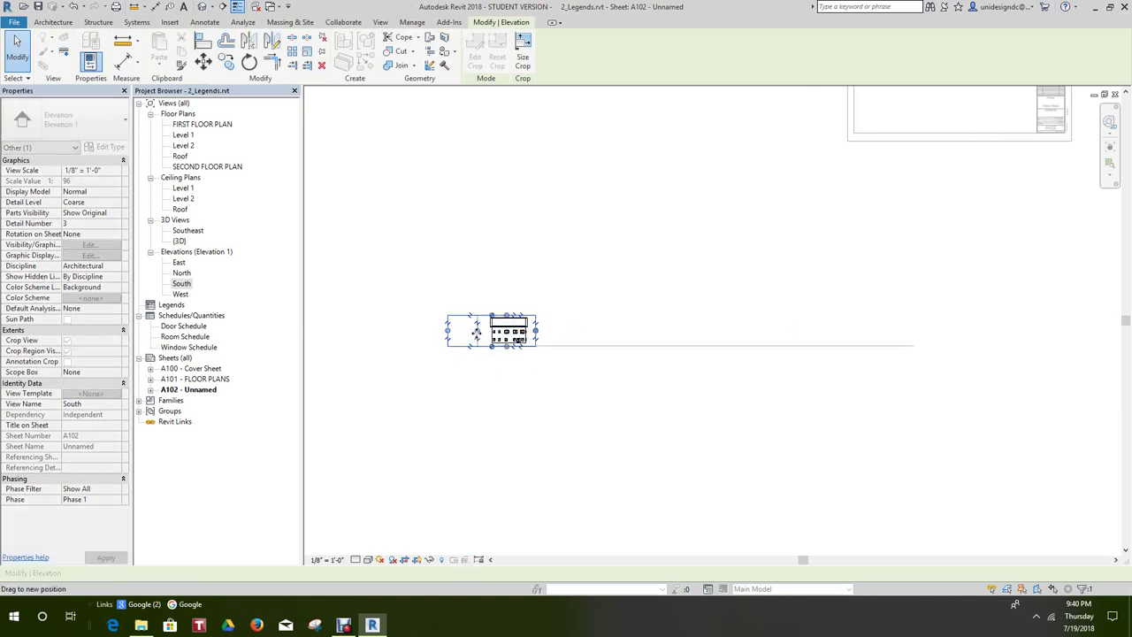
left_click(495, 371)
- Deactivate the South elevation and move its viewport up beneath the other elevations
right_click(497, 371)
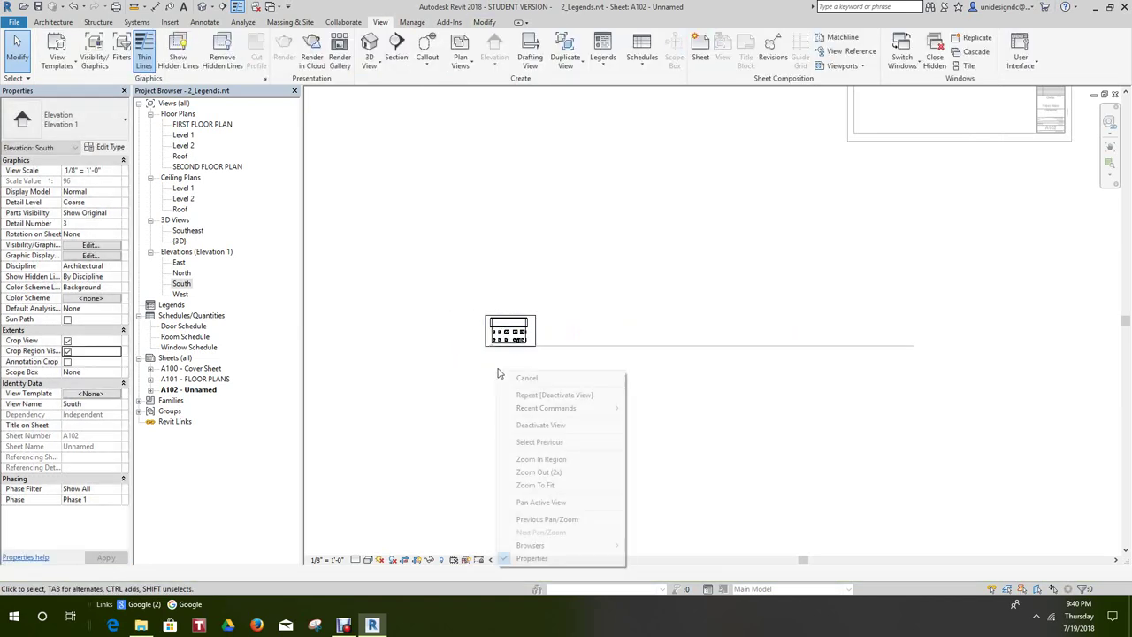
left_click(588, 354)
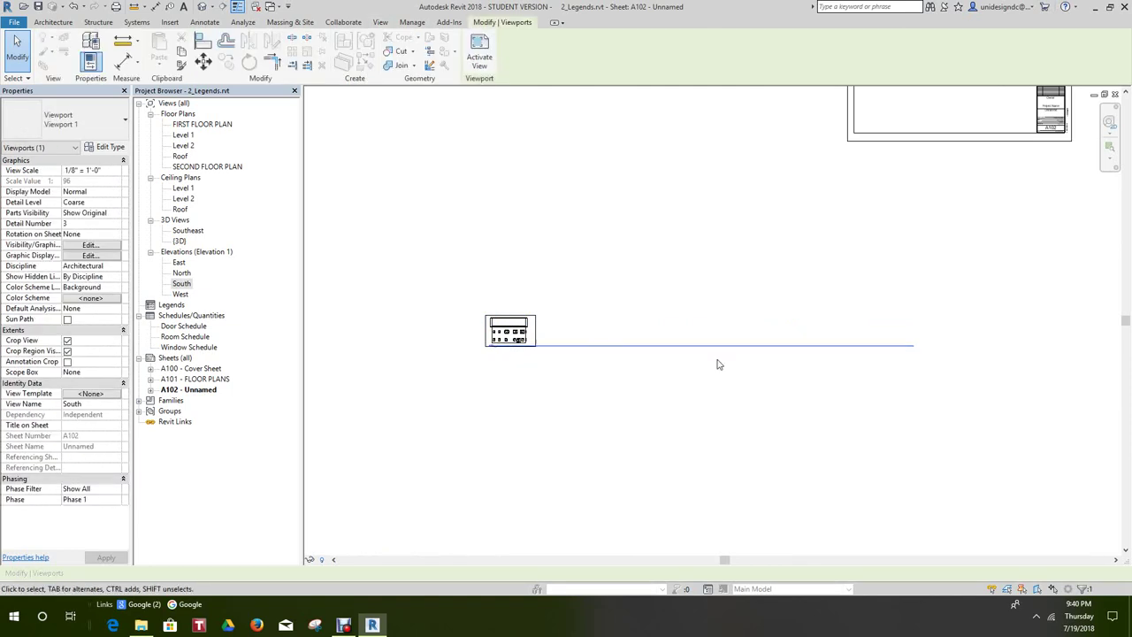
middle_click_drag(574, 304, 522, 368)
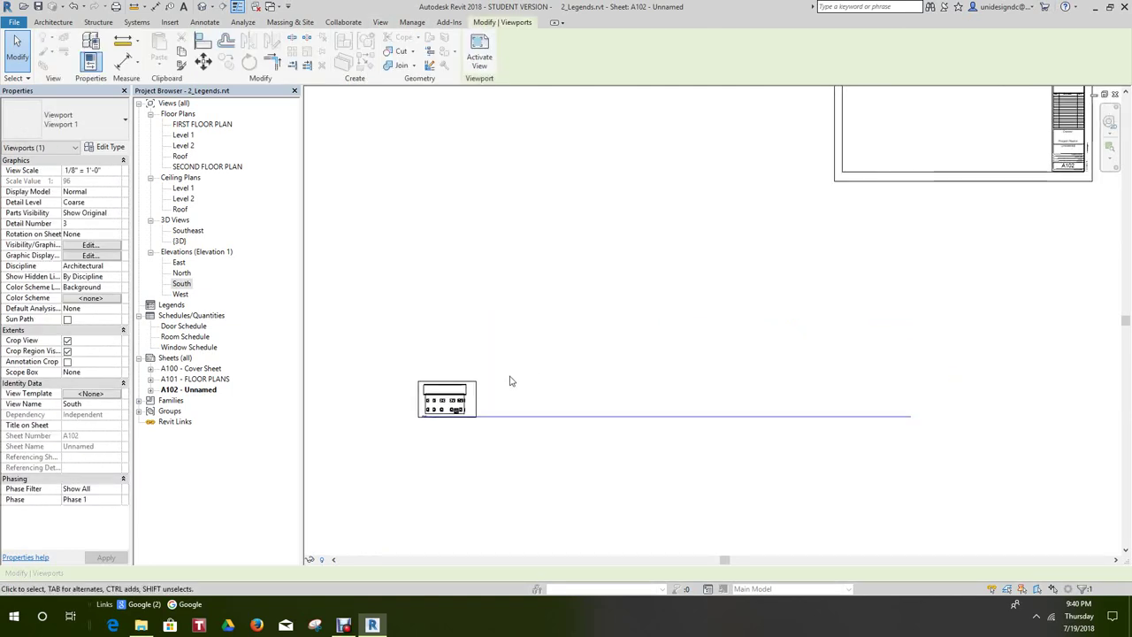
left_click(510, 379)
left_click(480, 397)
left_click_drag(480, 397, 859, 150)
- Clear the selection and zoom to fit the whole sheet A102
key("Escape")
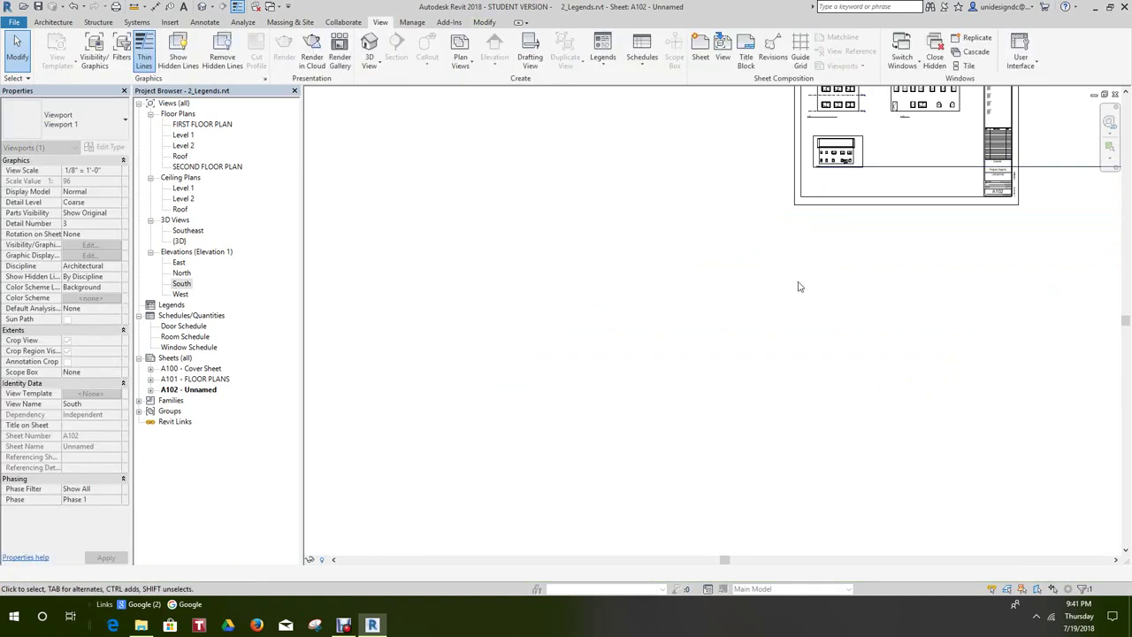
middle_click_drag(859, 151, 576, 328)
scroll(651, 493, "up", 2)
scroll(575, 328, "down", 3)
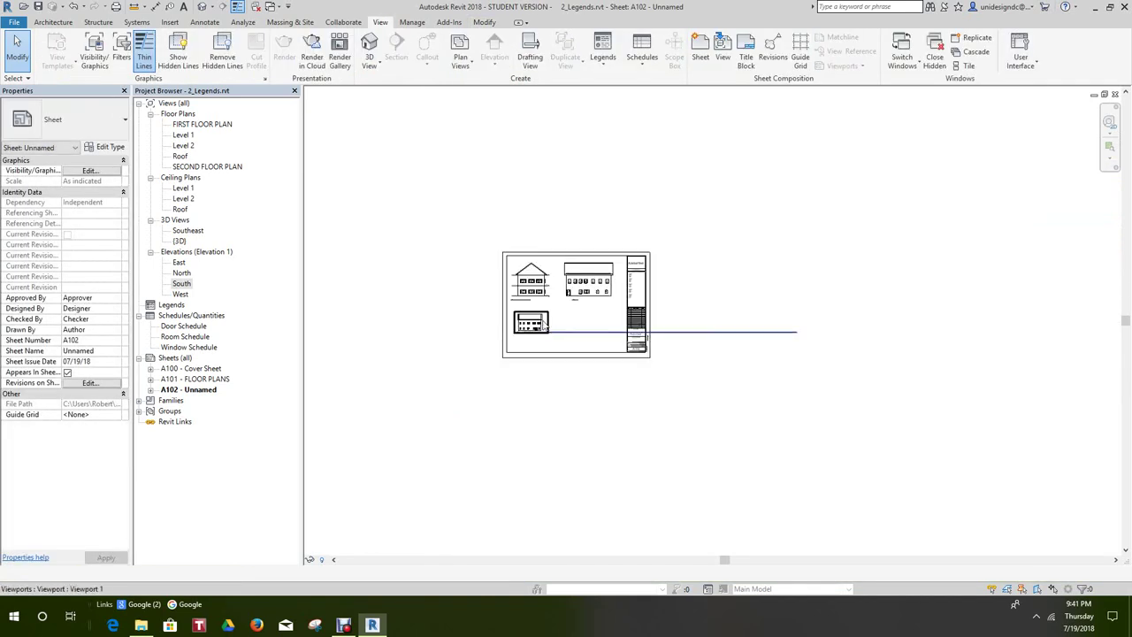
left_click(583, 330)
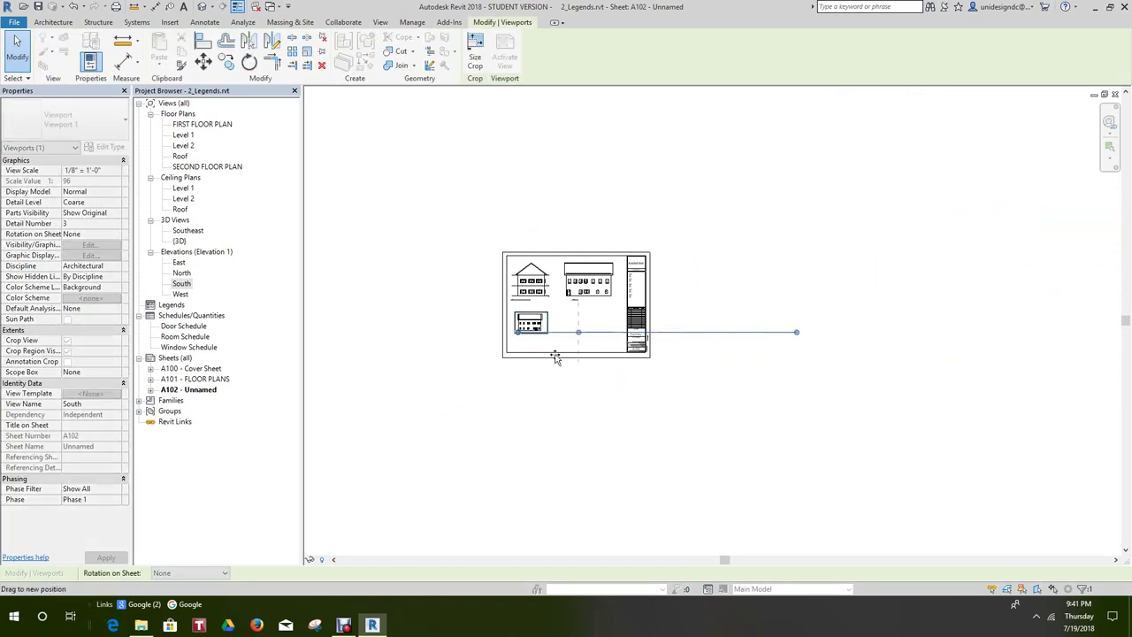
left_click(523, 415)
right_click(582, 327)
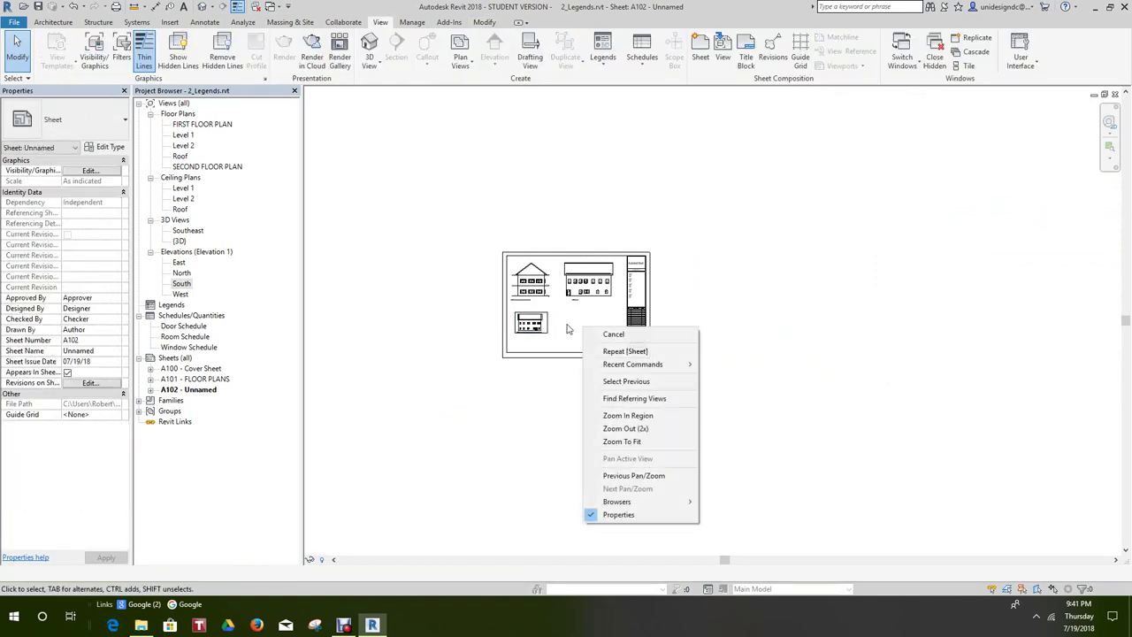
left_click(587, 333)
key("z")
key("f")
scroll(550, 330, "up", 3)
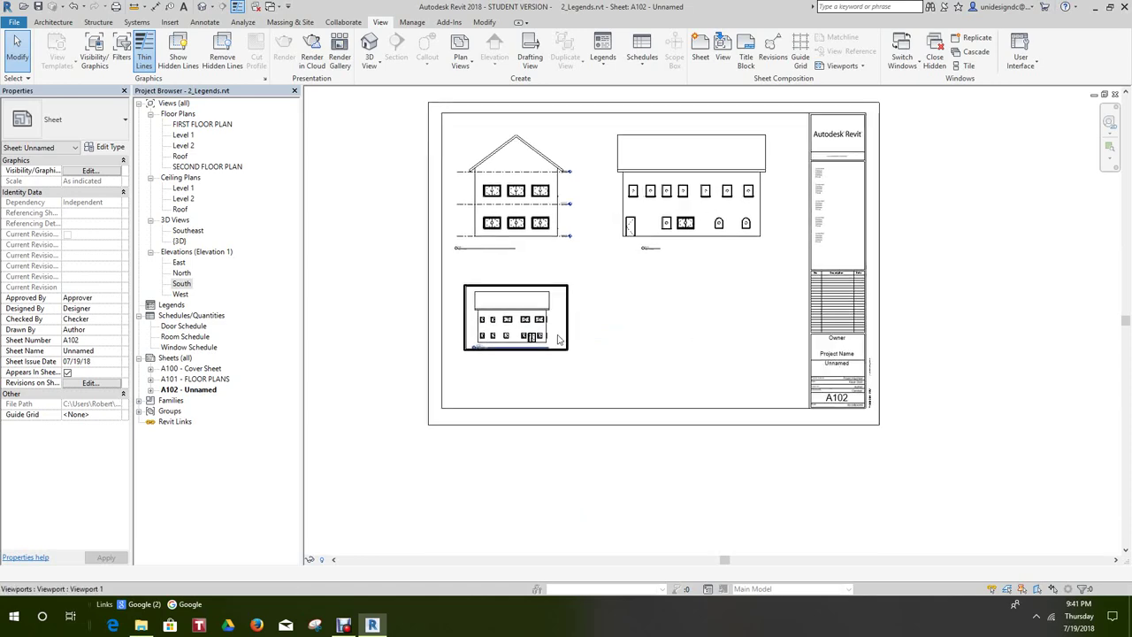
- Set the South elevation to 1/4" = 1'-0" and shift its viewport slightly up and left
right_click(548, 334)
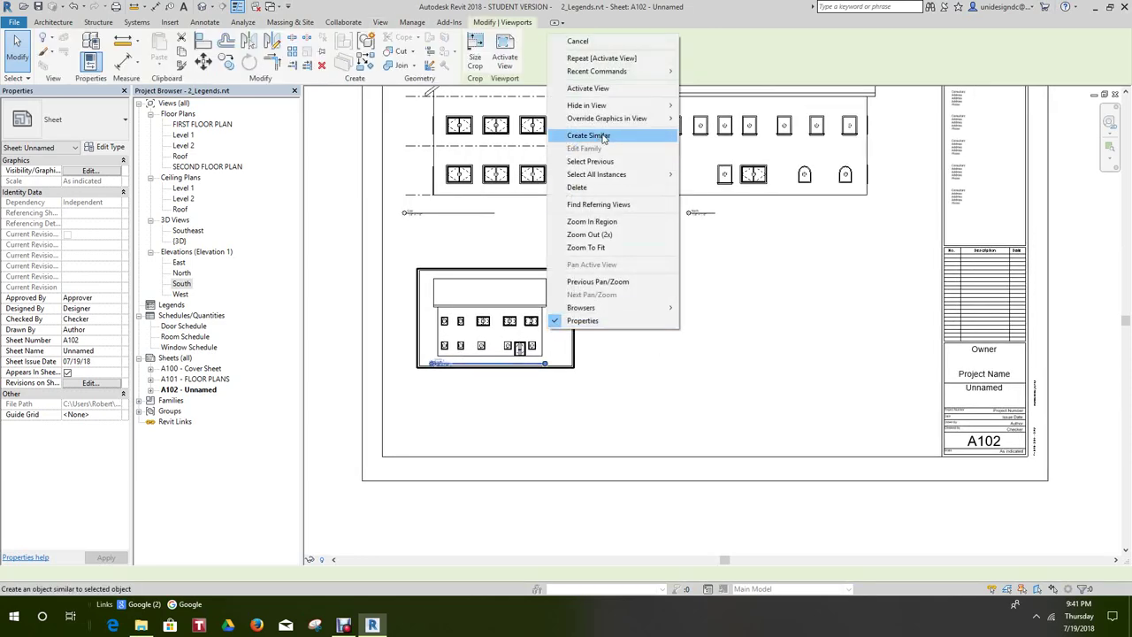
left_click(588, 88)
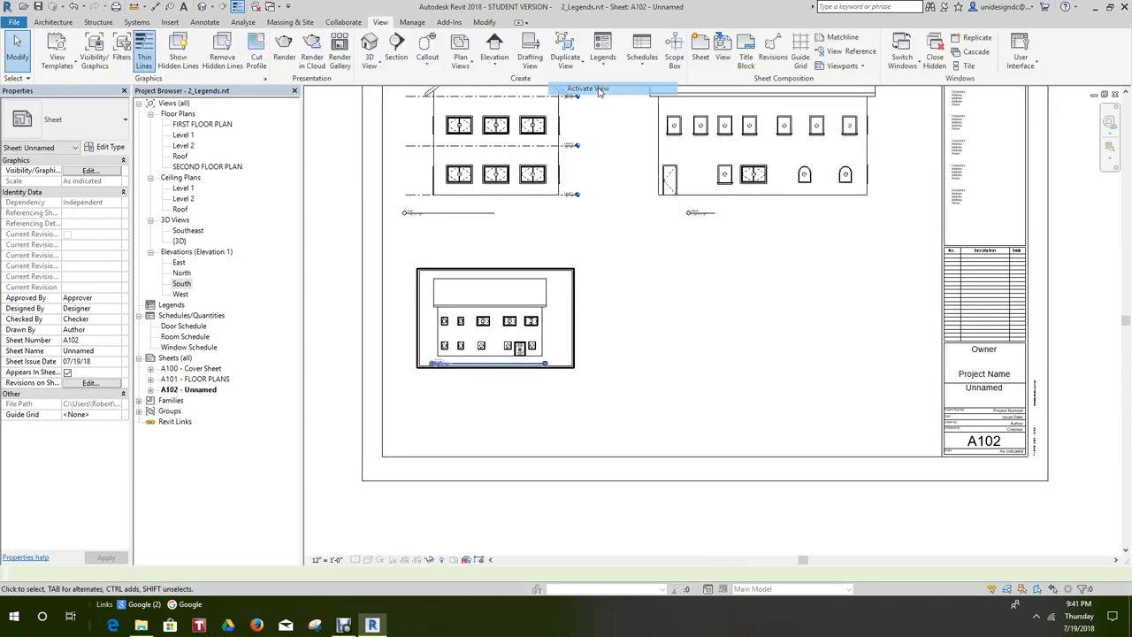
left_click(329, 559)
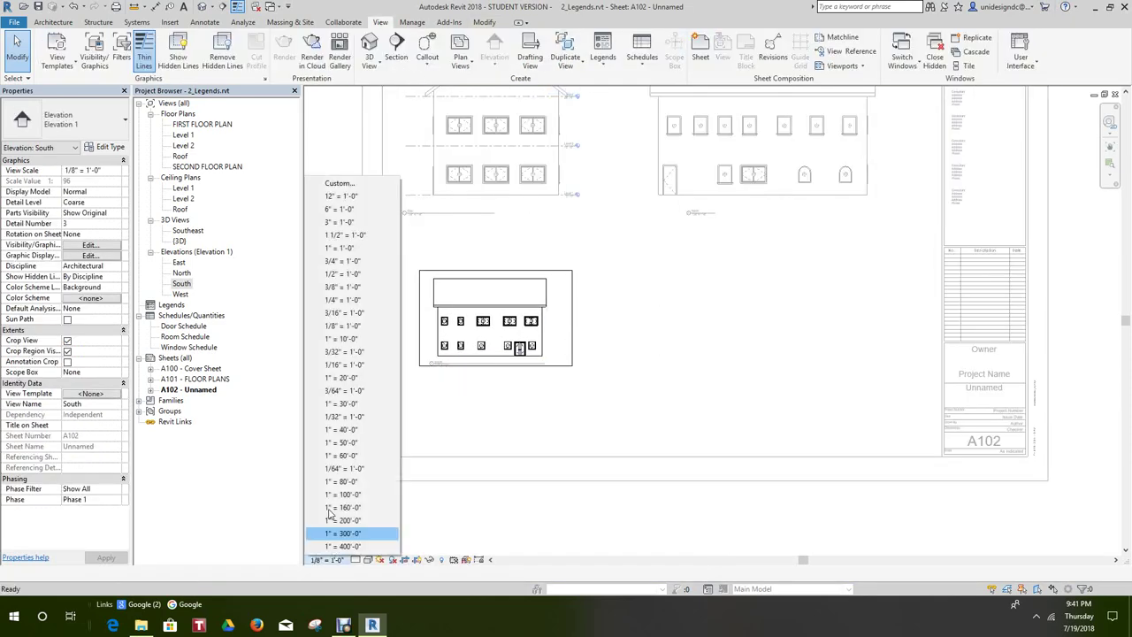
left_click(342, 301)
scroll(575, 409, "down", 3)
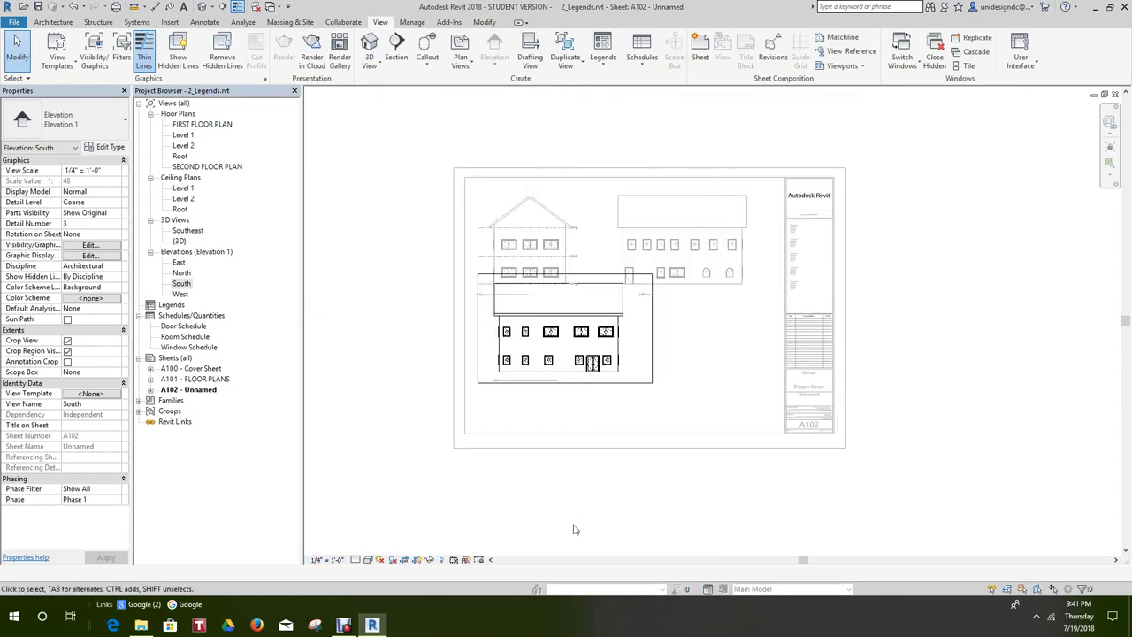
left_click(610, 361)
right_click(595, 426)
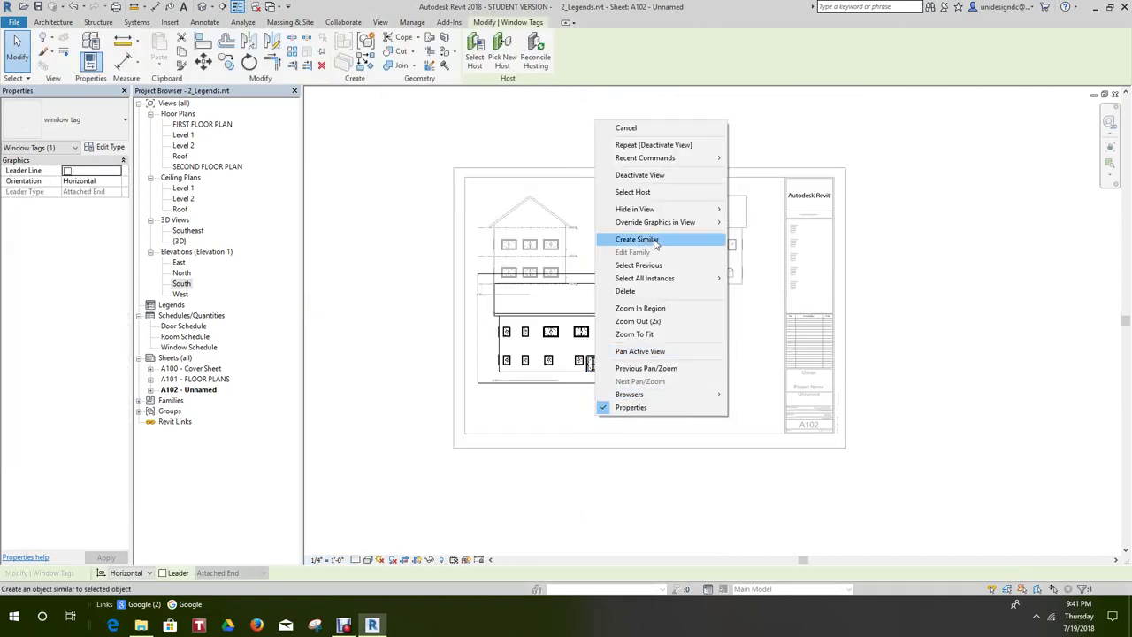
left_click(638, 175)
left_click(602, 384)
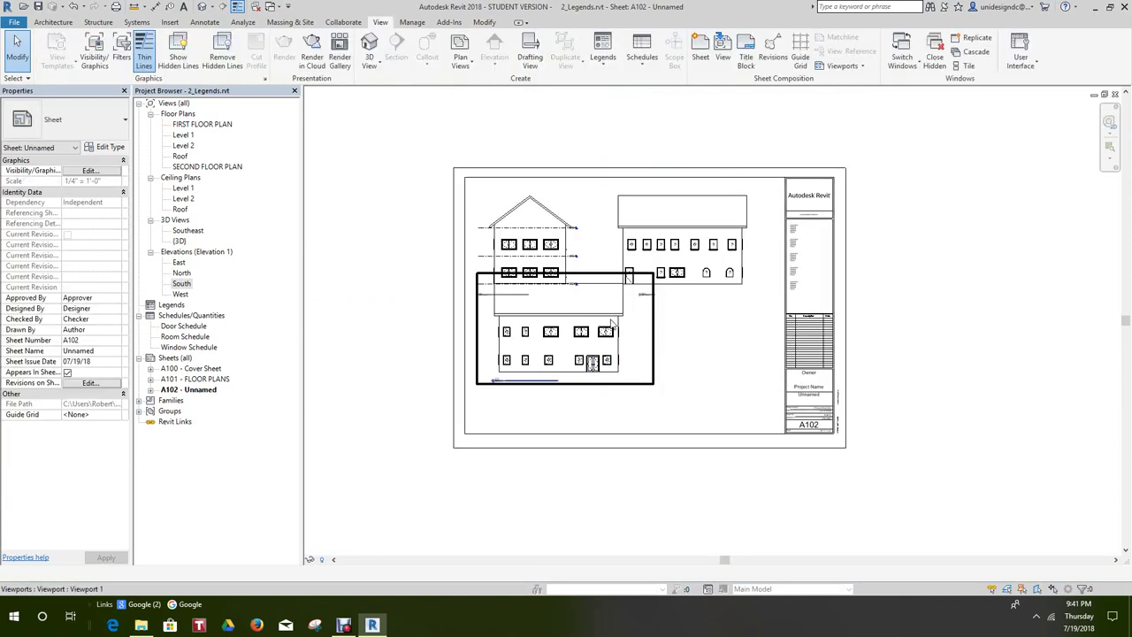
left_click_drag(602, 384, 590, 361)
left_click(556, 472)
- Reactivate and deactivate the South elevation, then center the sheet in the window
scroll(619, 384, "up", 3)
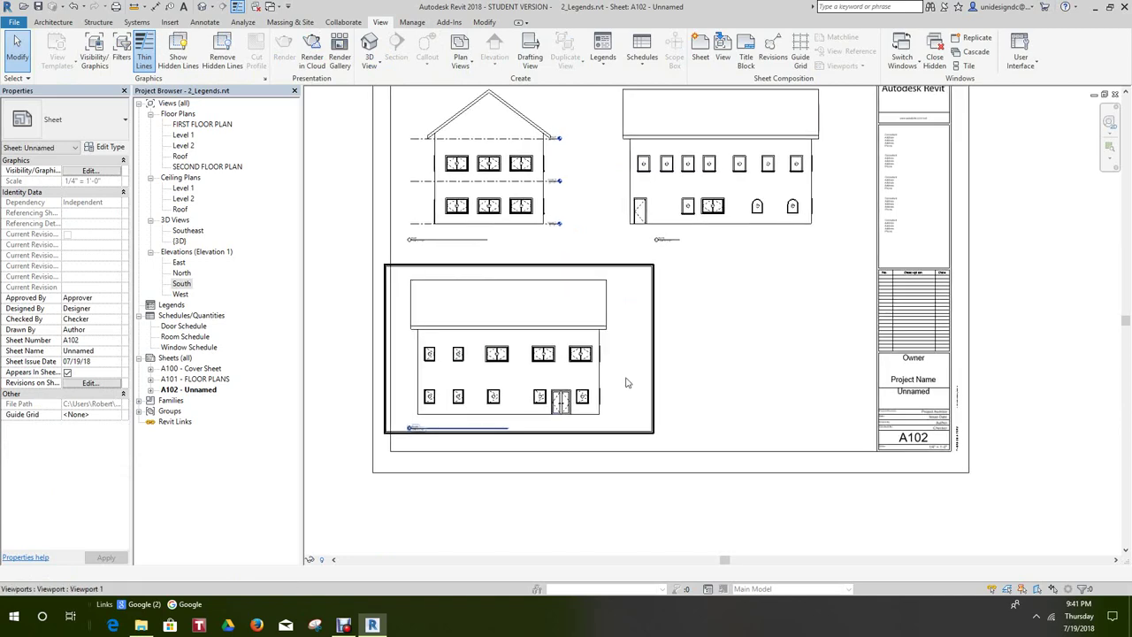
scroll(610, 425, "down", 2)
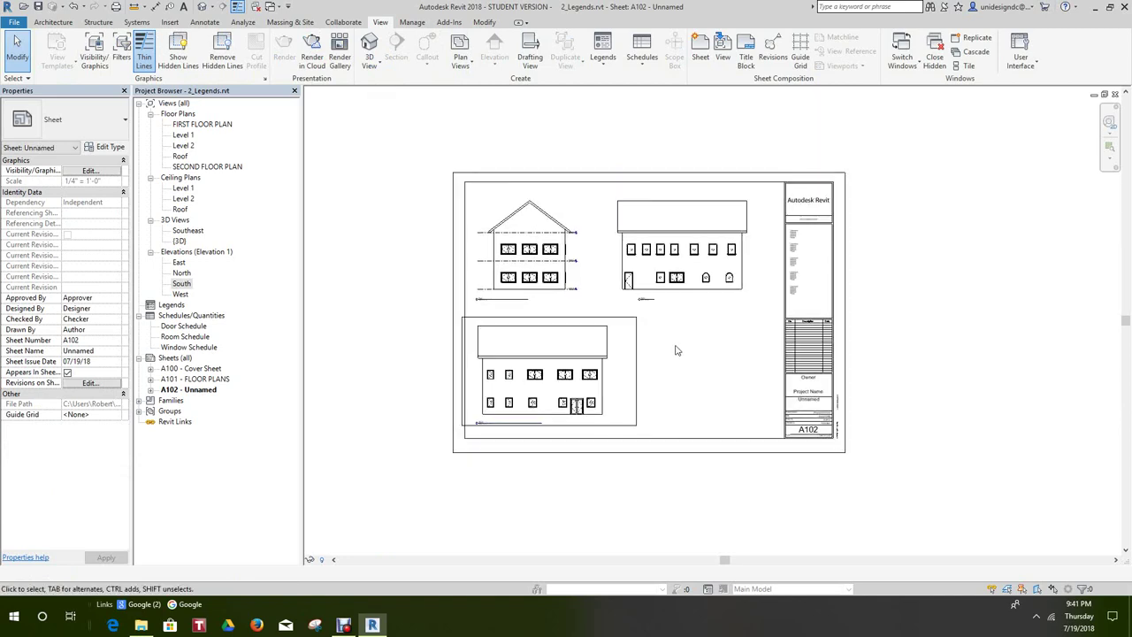
right_click(622, 372)
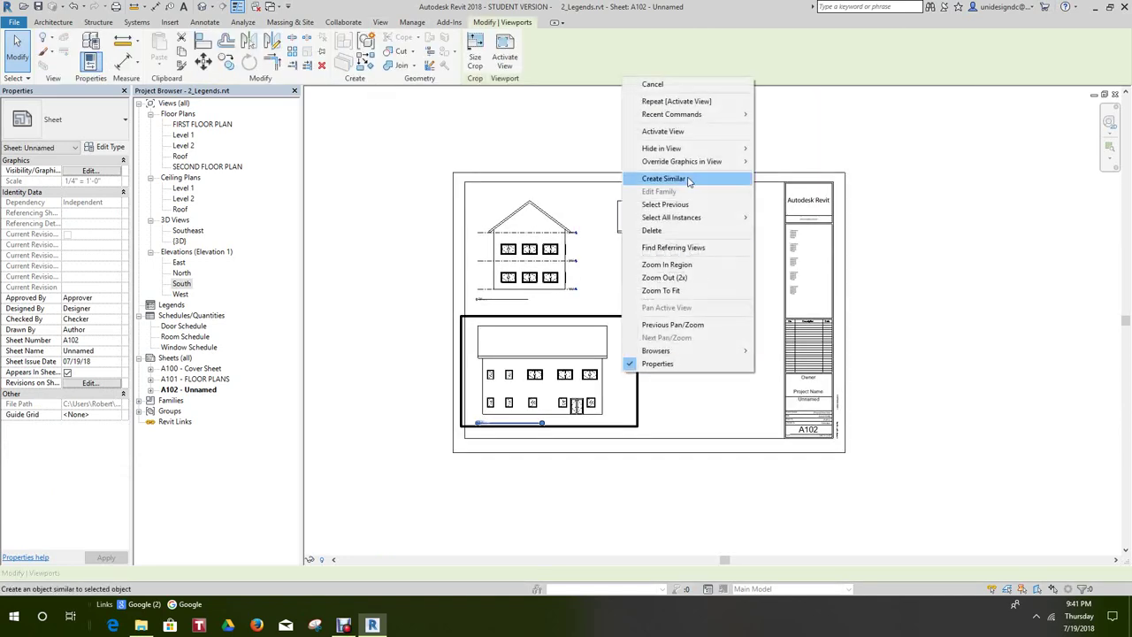
left_click(670, 130)
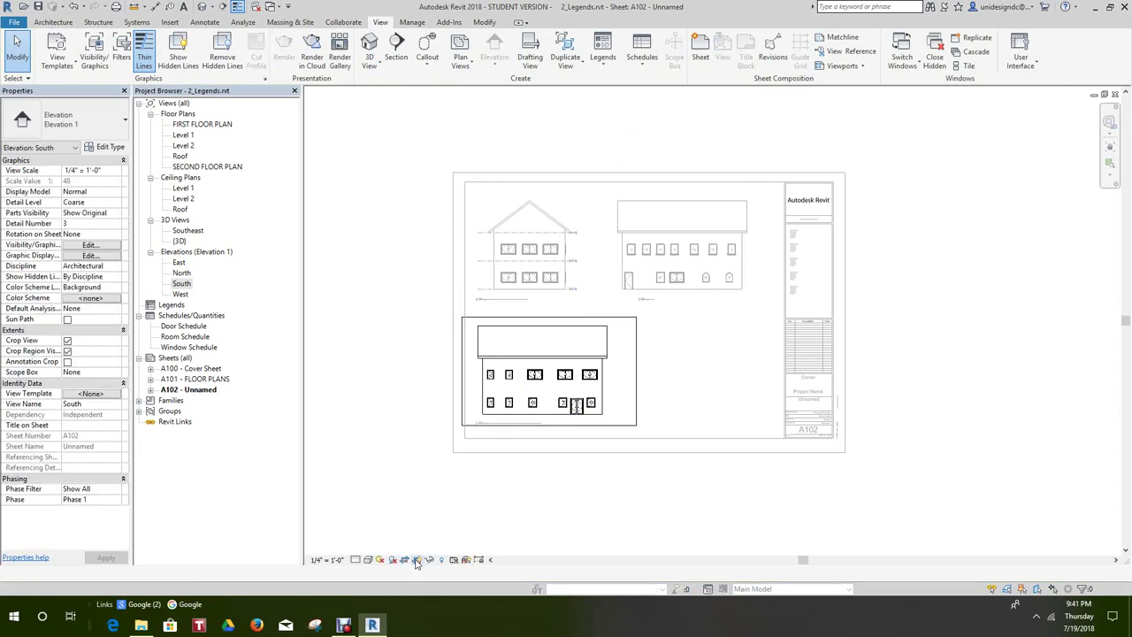
scroll(586, 445, "up", 5)
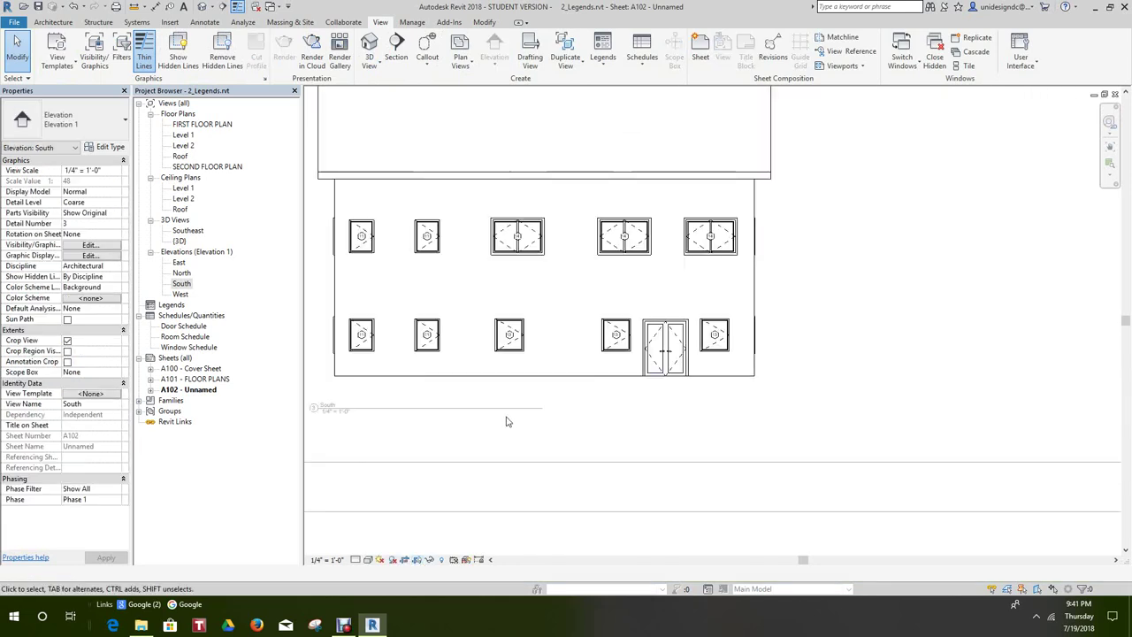
right_click(542, 412)
left_click(585, 264)
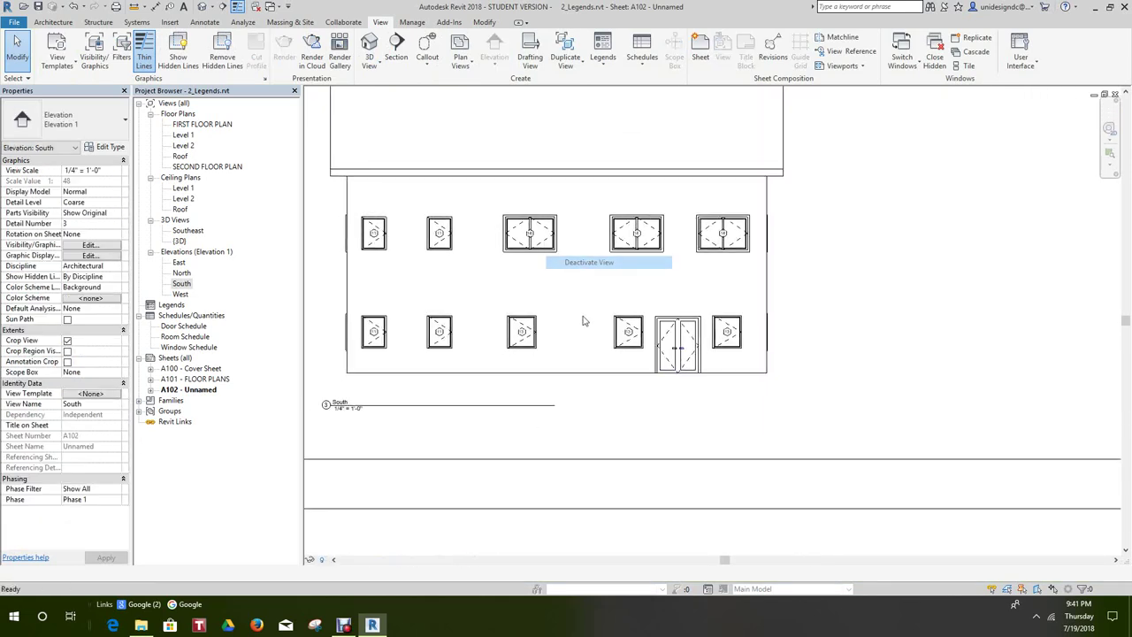
scroll(586, 412, "down", 5)
middle_click_drag(581, 454, 590, 428)
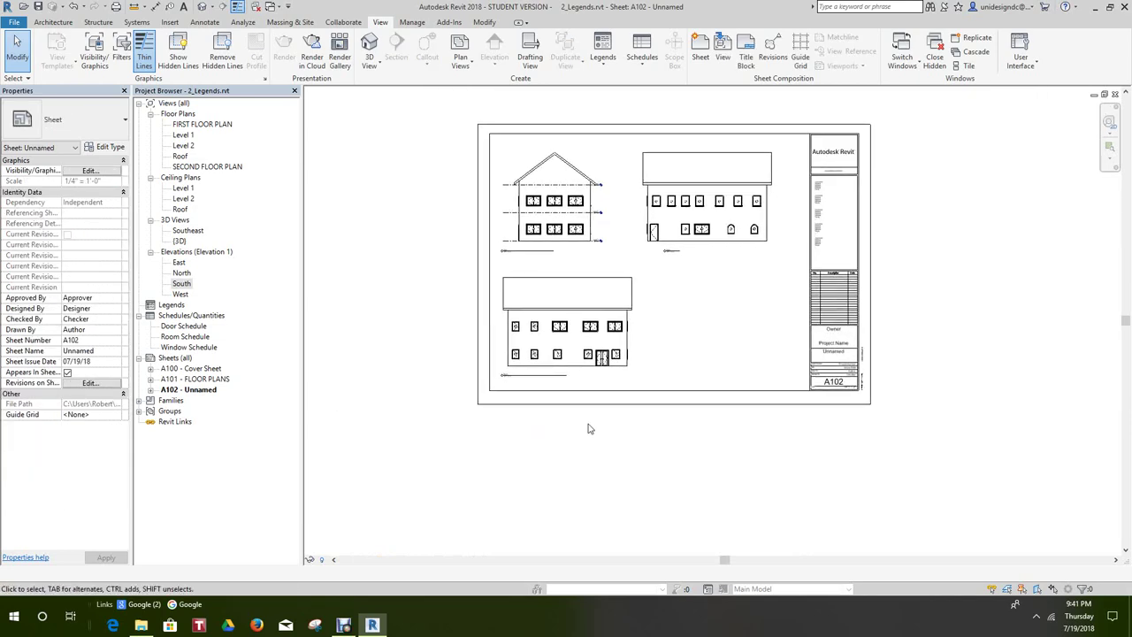
- Drag the West elevation onto sheet A102 and place it below the existing drawings
left_click(180, 294)
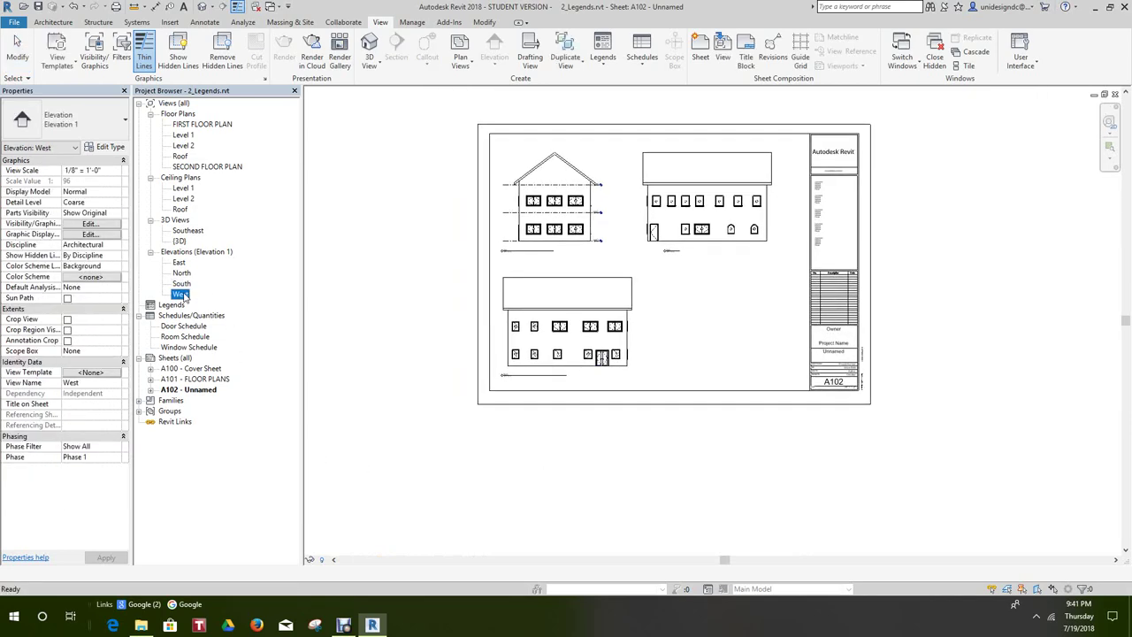
left_click_drag(644, 459, 646, 460)
scroll(646, 461, "down", 2)
left_click(649, 466)
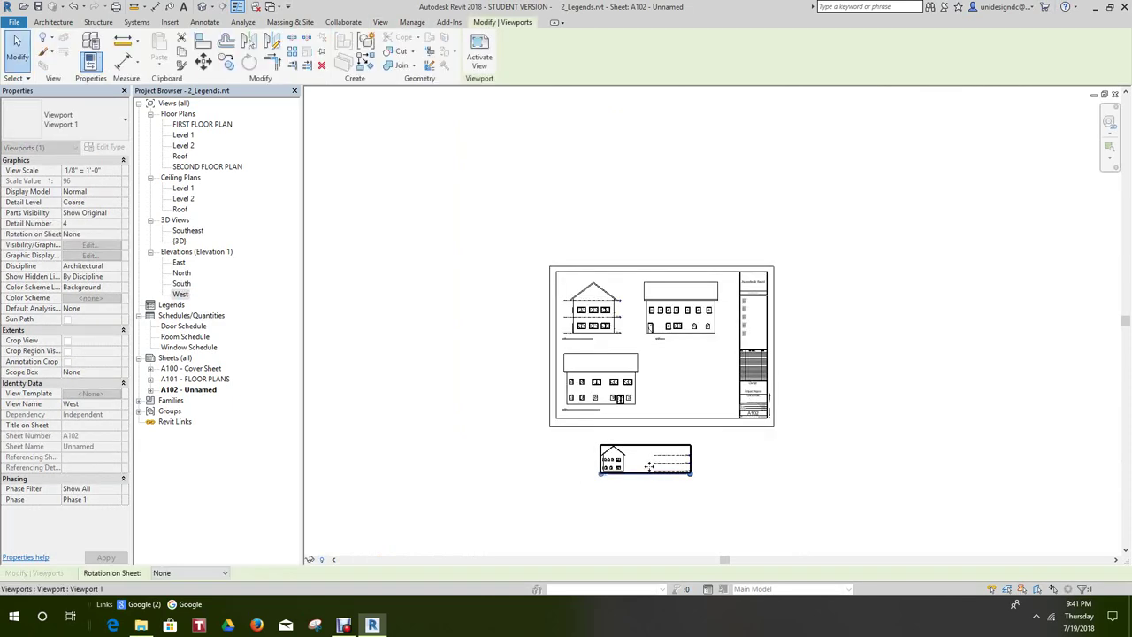
scroll(649, 465, "up", 5)
scroll(610, 394, "up", 2)
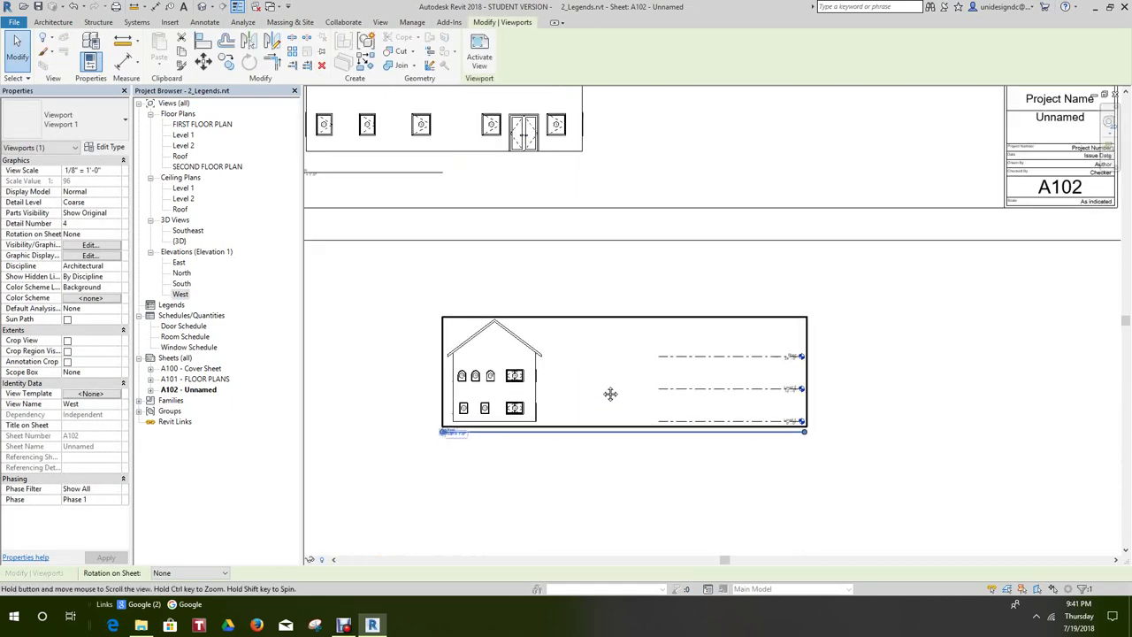
scroll(610, 393, "up", 4)
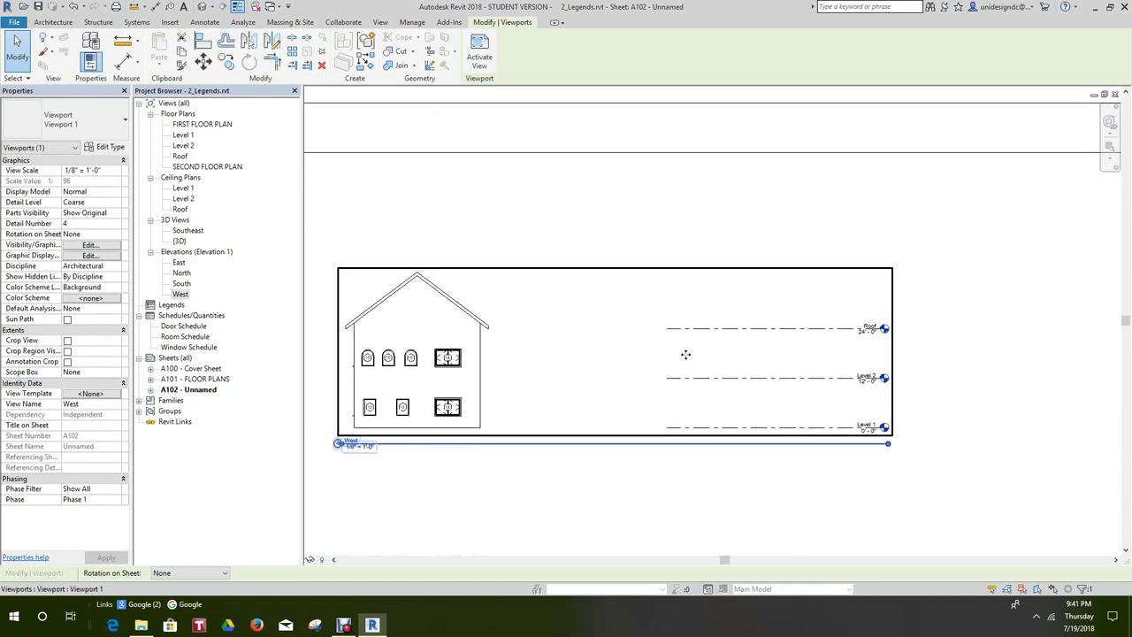
scroll(685, 355, "down", 1)
scroll(492, 417, "up", 2)
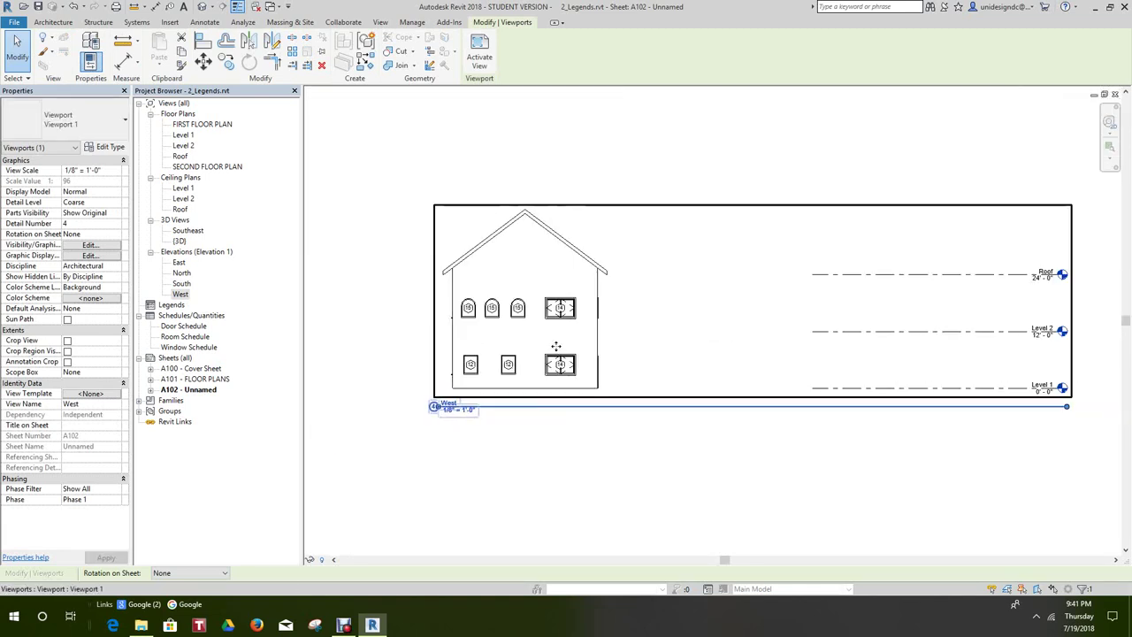
- Open the West elevation view and select the Level 1 line
double_click(180, 294)
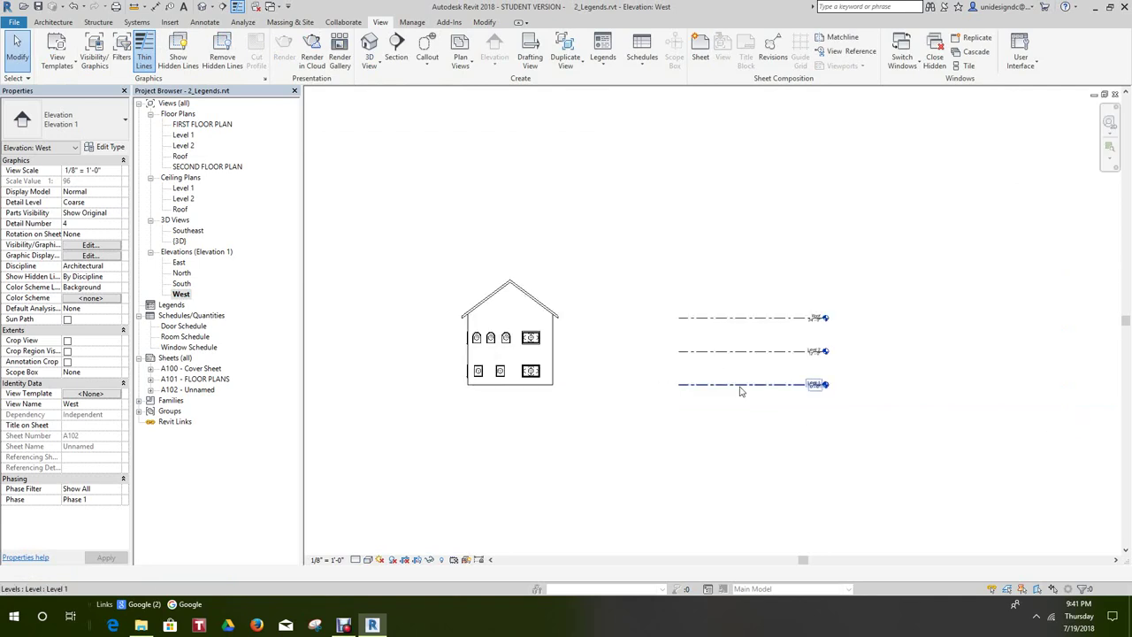
left_click(740, 386)
scroll(698, 380, "up", 2)
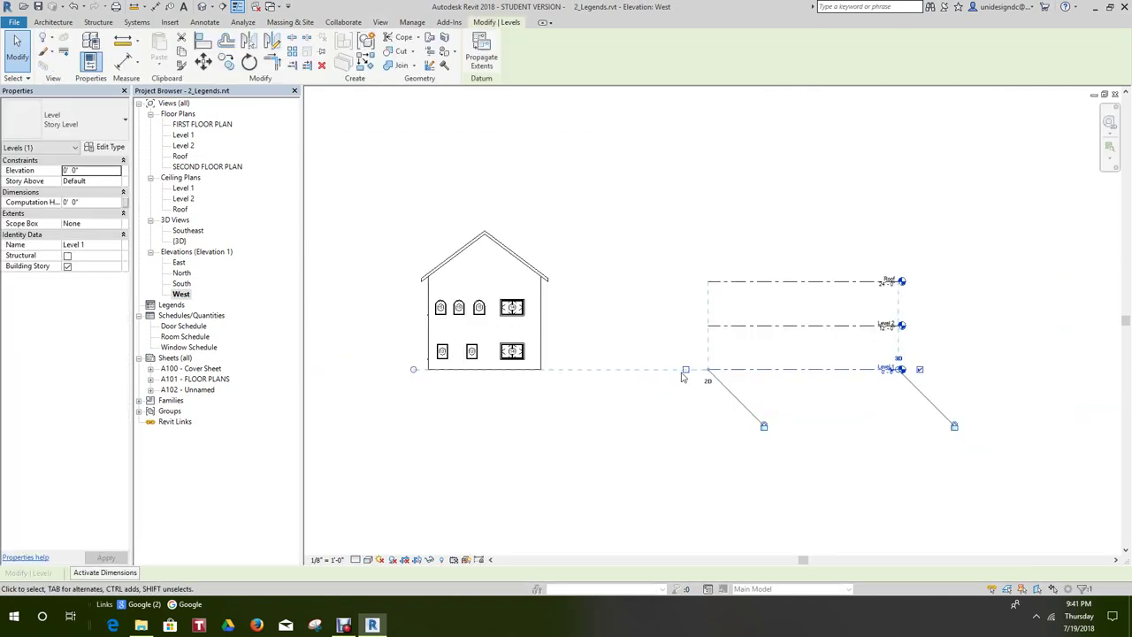
left_click(688, 385)
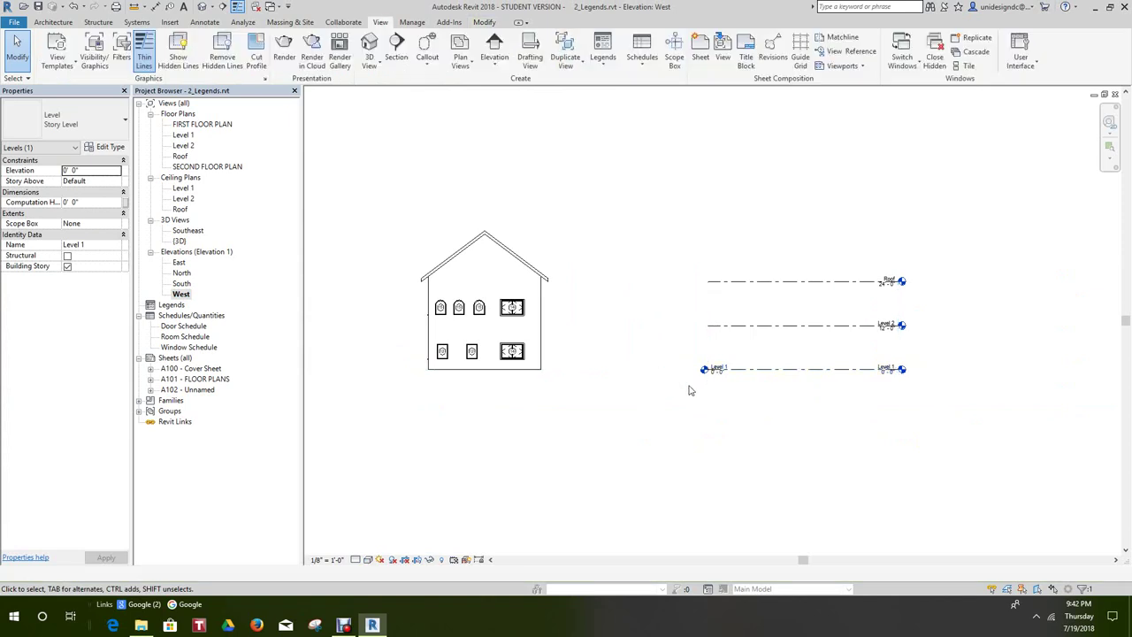
left_click(709, 370)
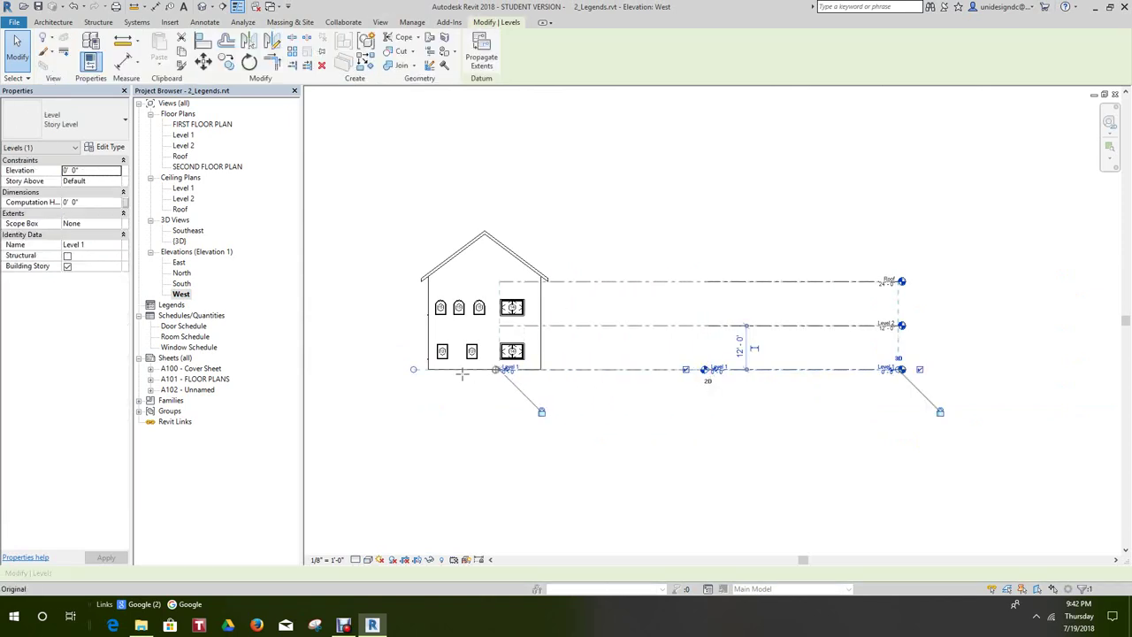
- Stretch the Level 1, Level 2 and Roof line ends leftward across the house
left_click_drag(382, 359, 387, 363)
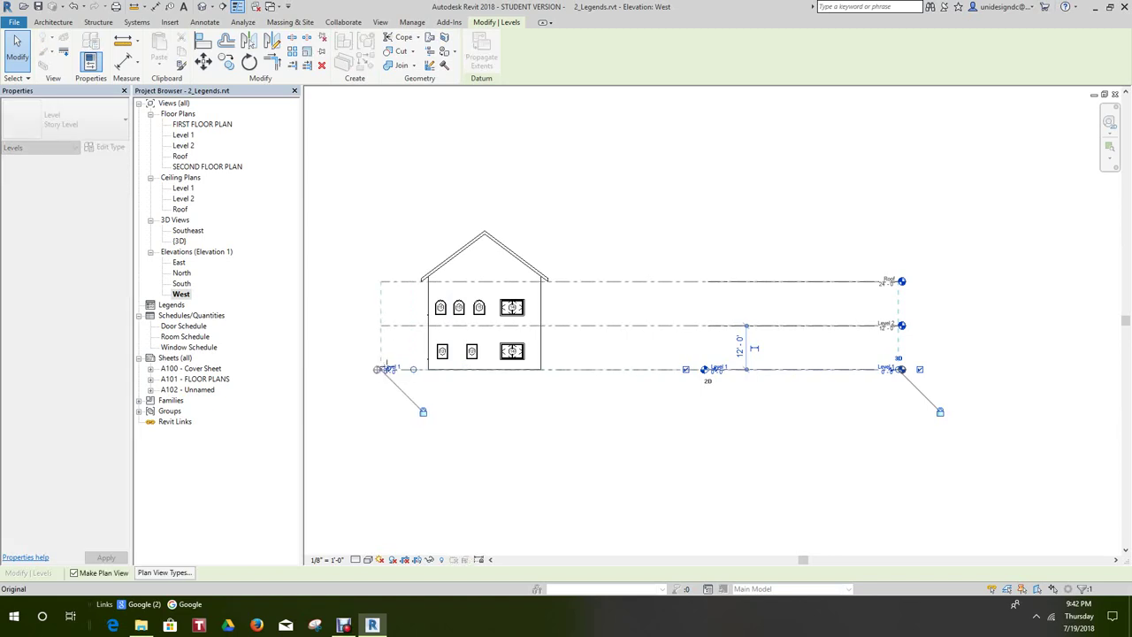
left_click_drag(918, 378, 858, 404)
left_click(864, 384)
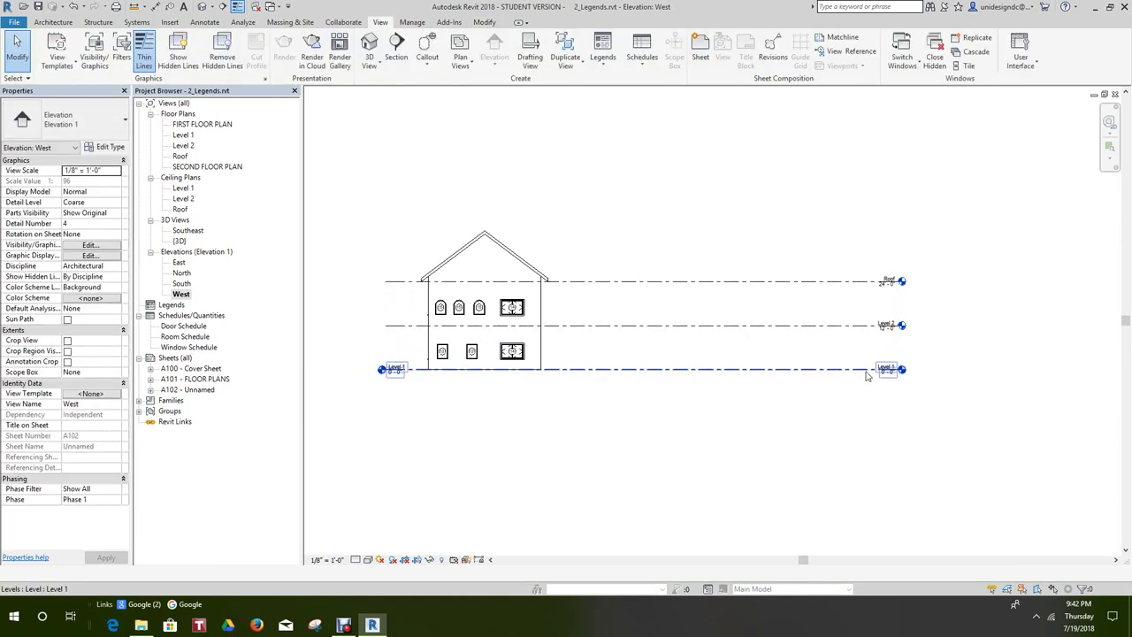
left_click(888, 372)
left_click_drag(899, 371, 704, 385)
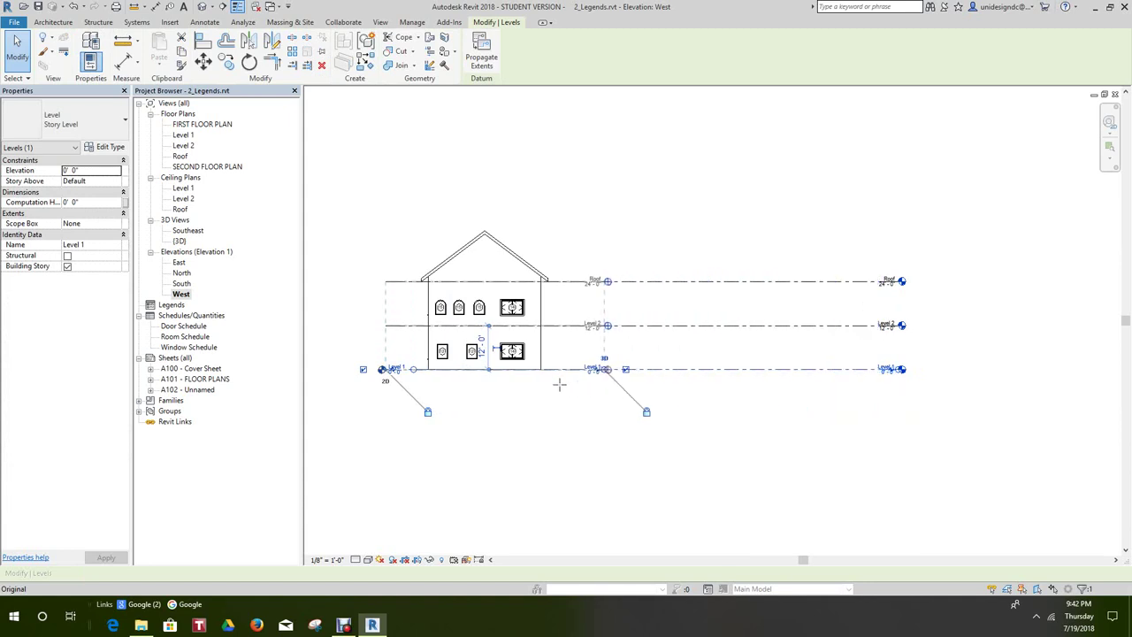
left_click_drag(550, 382, 568, 390)
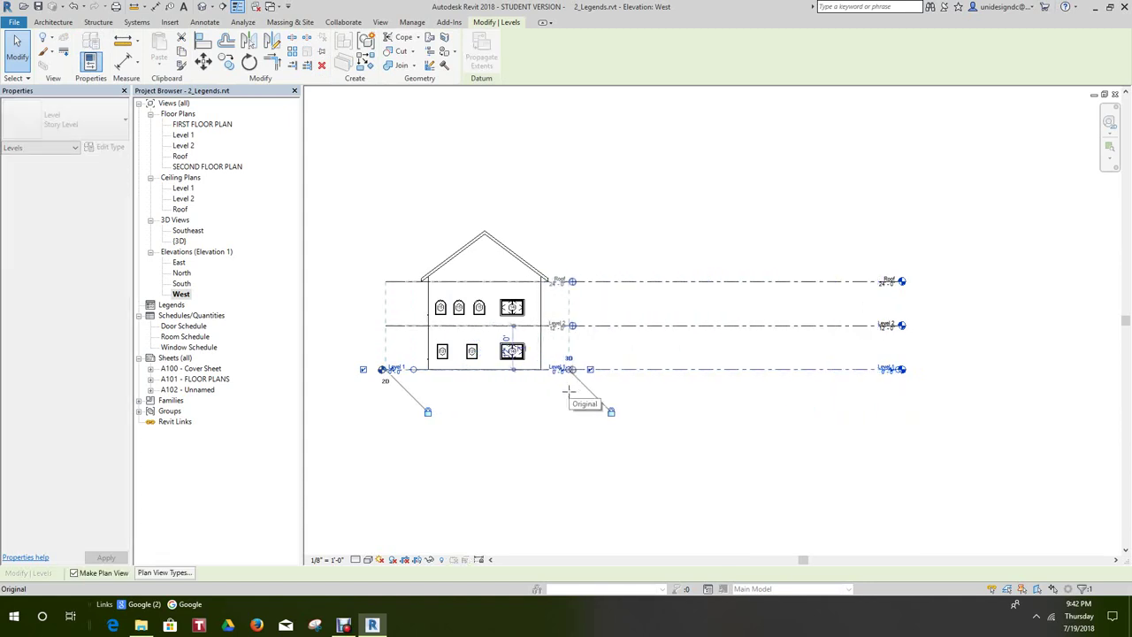
left_click(445, 429)
- Hide the level head bubble at Level 1's left end
scroll(560, 341, "up", 5)
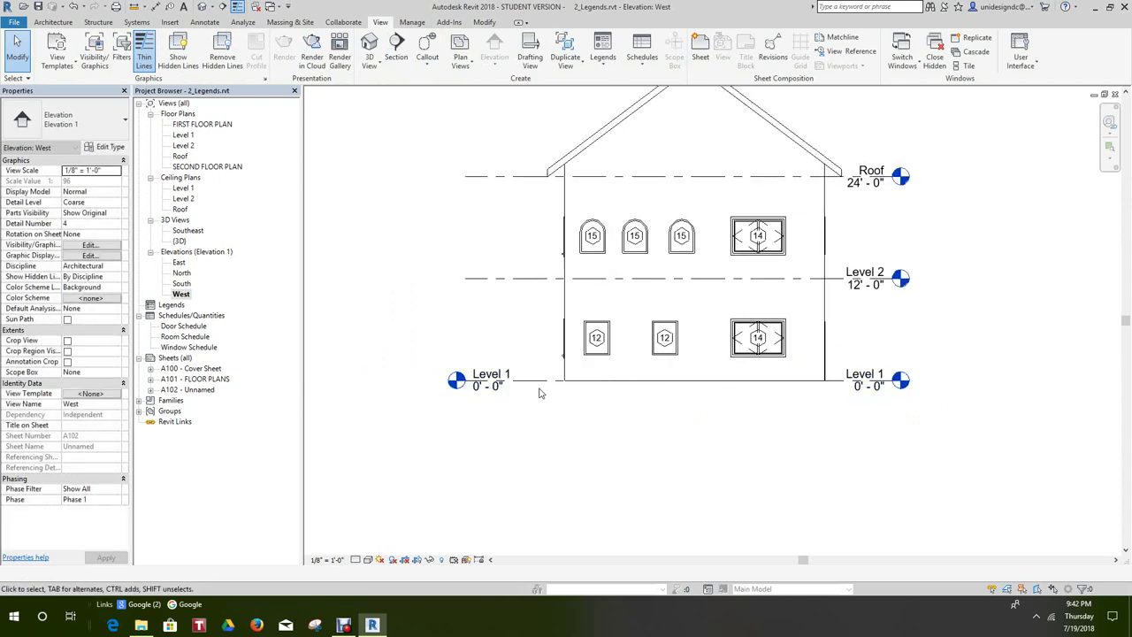
left_click(528, 379)
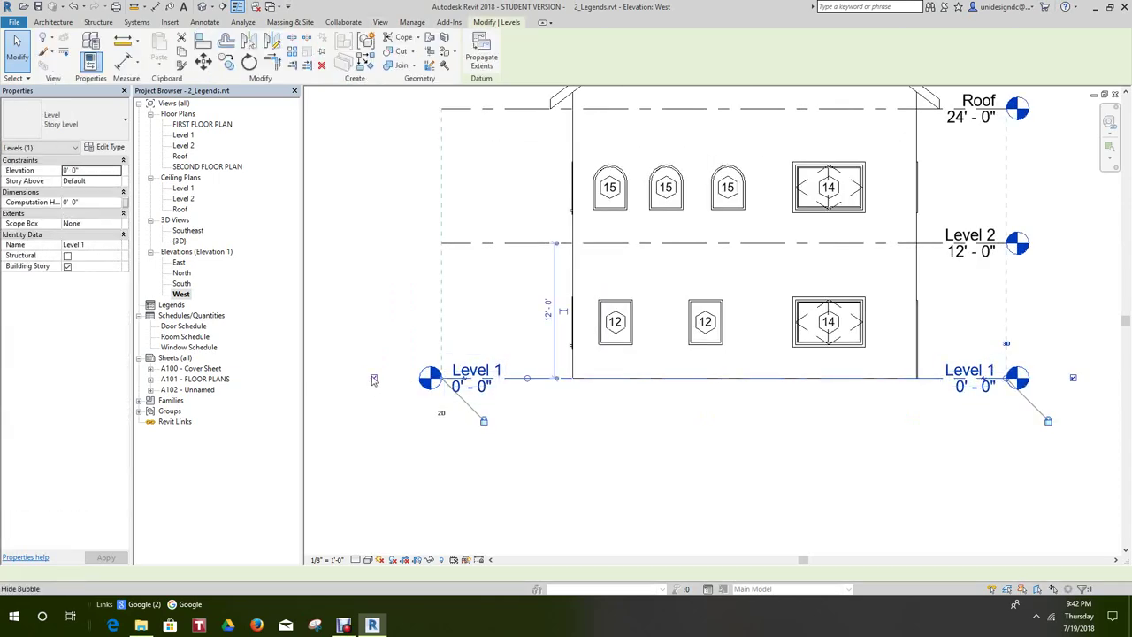
left_click(384, 443)
scroll(468, 438, "down", 5)
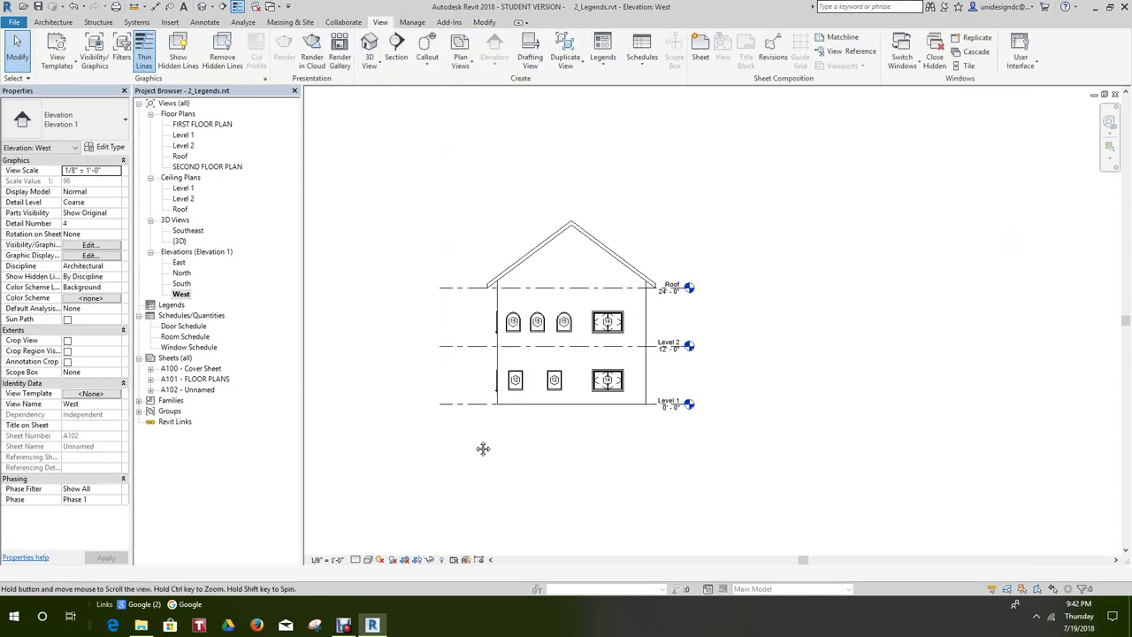
scroll(469, 442, "up", 5)
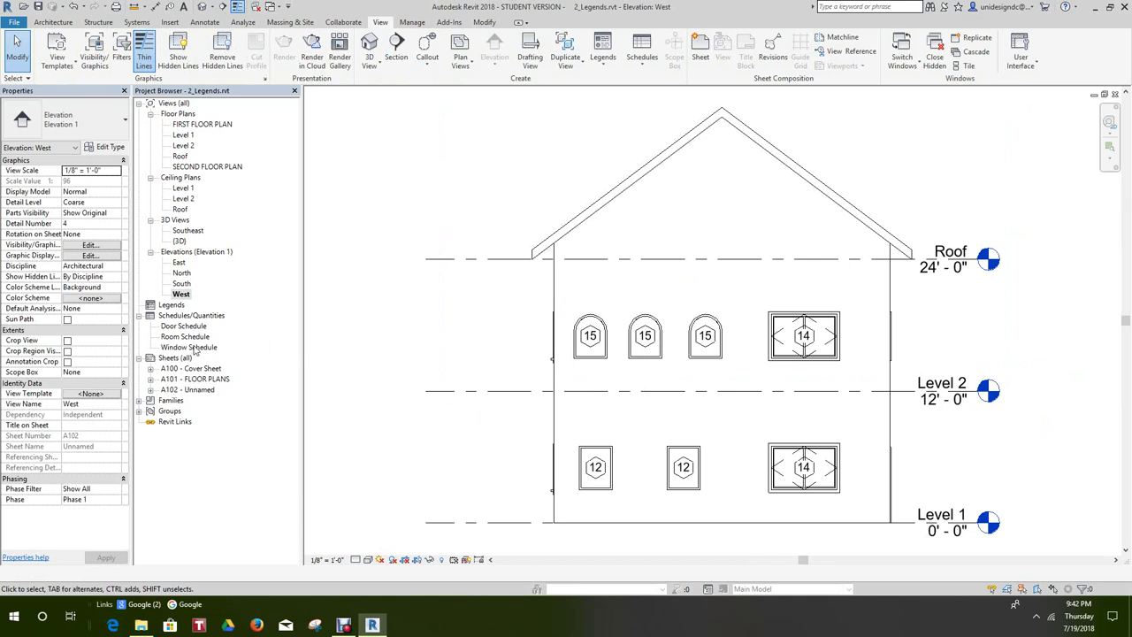
- Open sheet A102, drop the West elevation on it, and shorten its title line
left_click(202, 381)
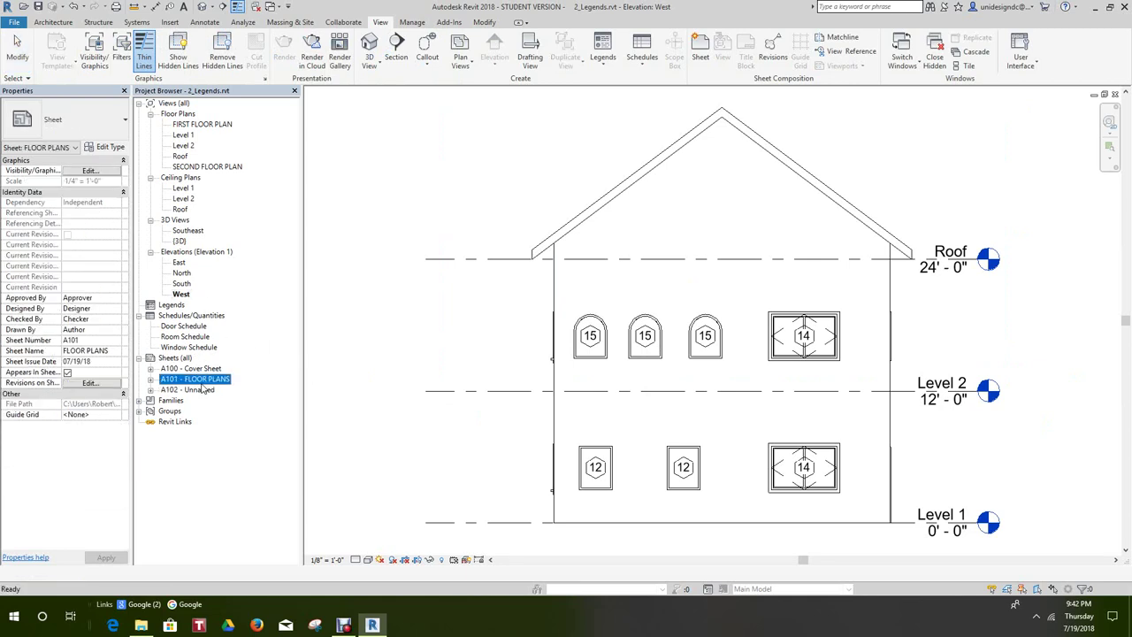
double_click(199, 390)
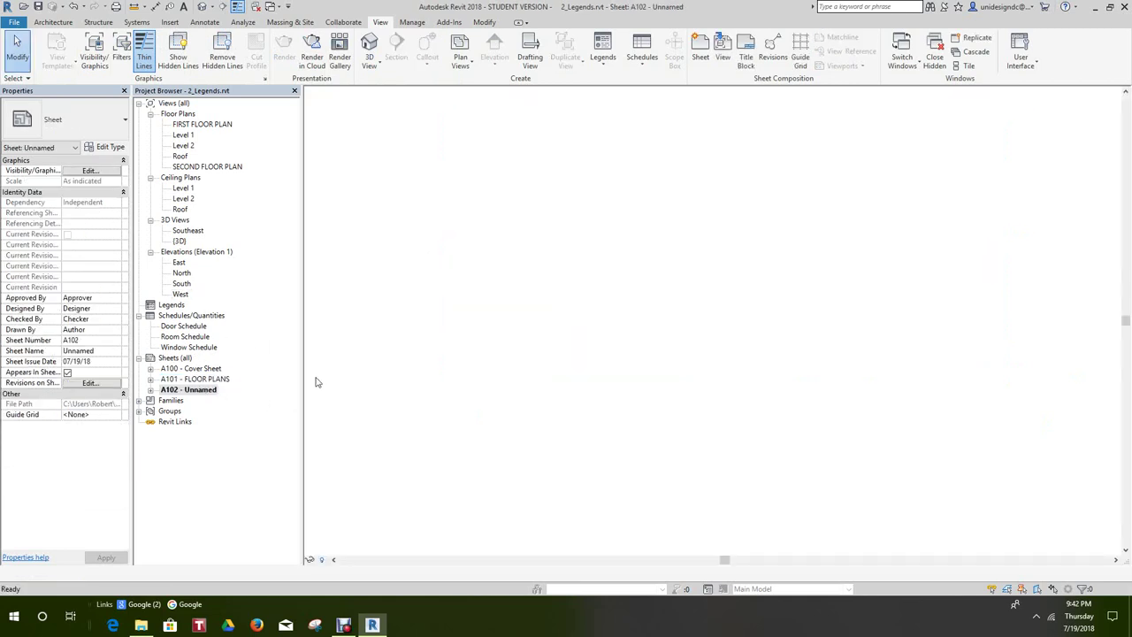
left_click_drag(180, 293, 637, 363)
left_click(555, 404)
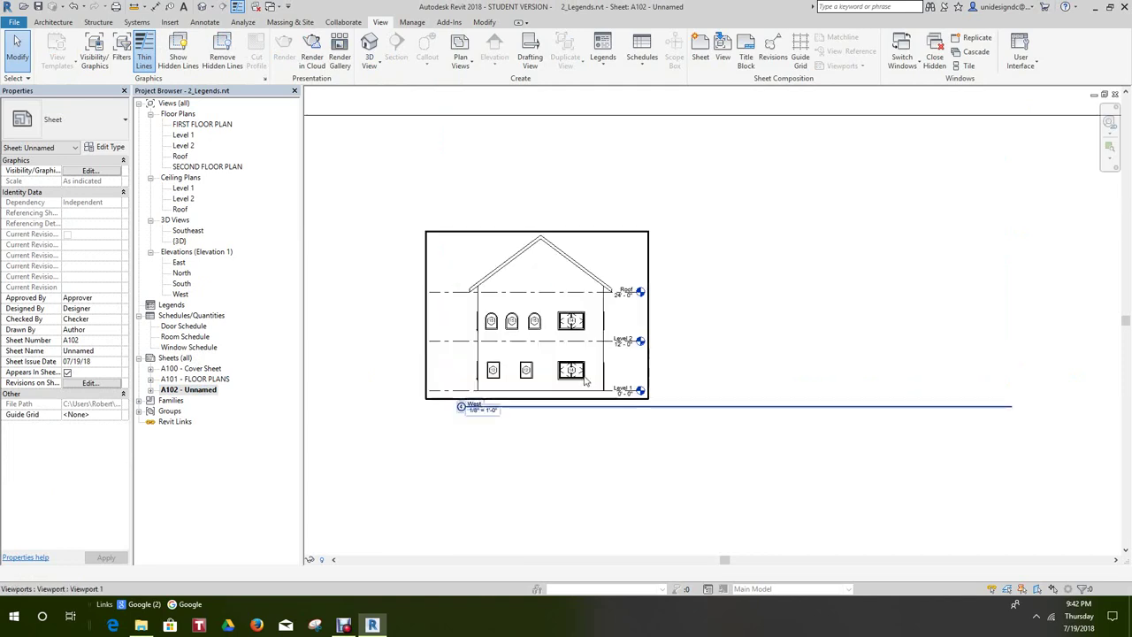
left_click_drag(1012, 411, 969, 419)
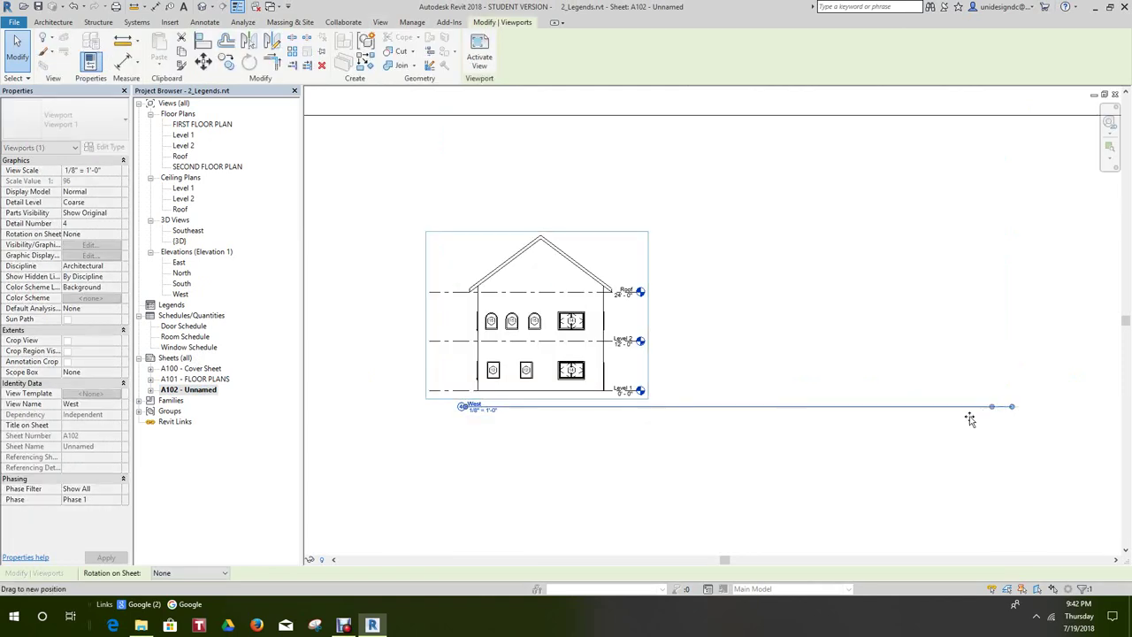
left_click_drag(538, 427, 522, 448)
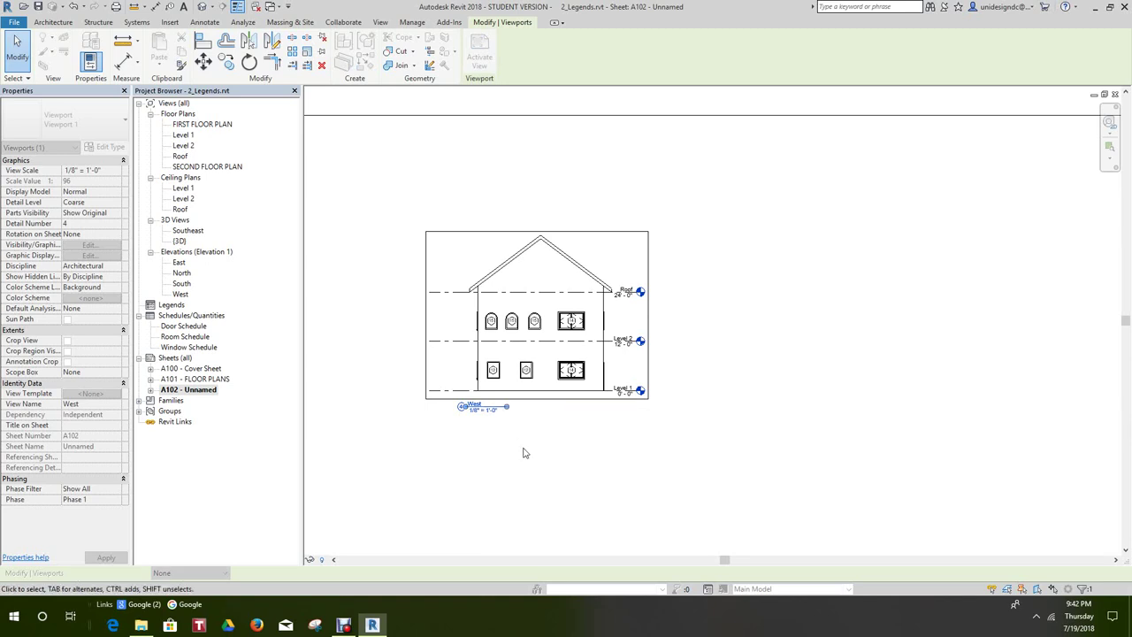
left_click(528, 449)
- Move the West elevation viewport to the sheet's lower-right area
right_click(531, 446)
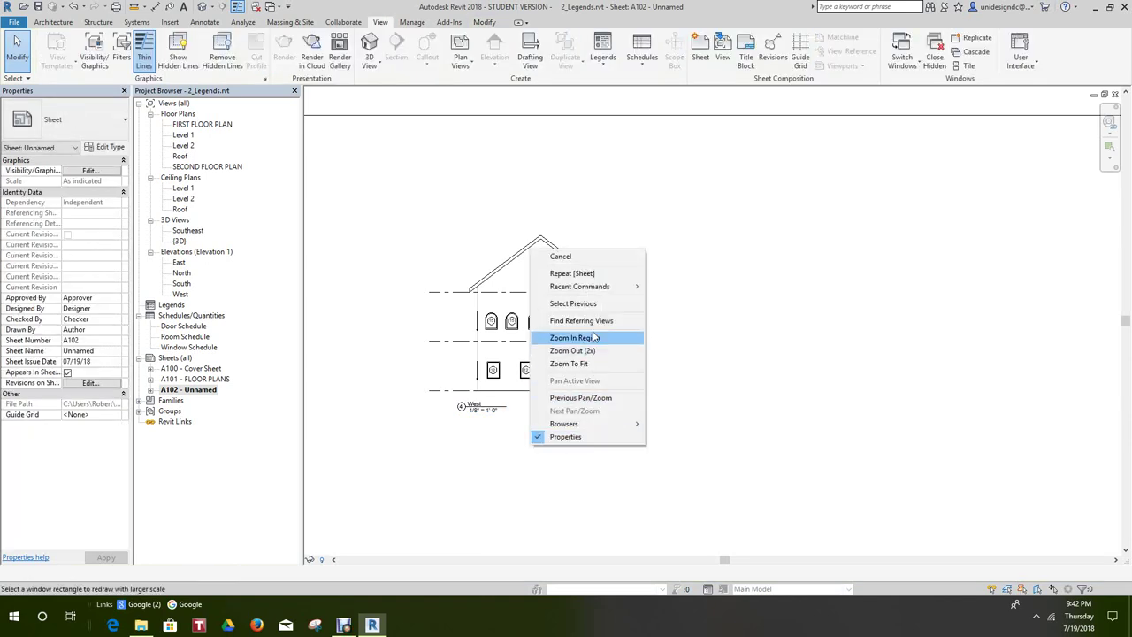
left_click(571, 256)
scroll(735, 337, "down", 2)
scroll(734, 337, "down", 1)
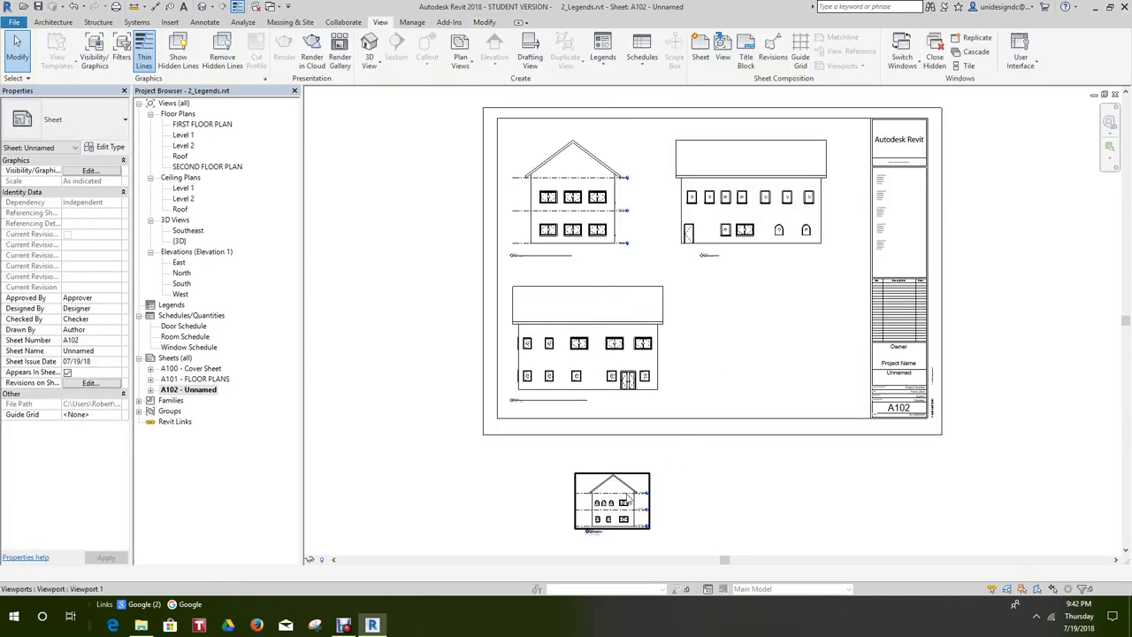
left_click_drag(626, 497, 744, 352)
scroll(744, 352, "up", 2)
- Set the West elevation to 1/4" = 1'-0" scale and nudge its viewport down and right
right_click(745, 352)
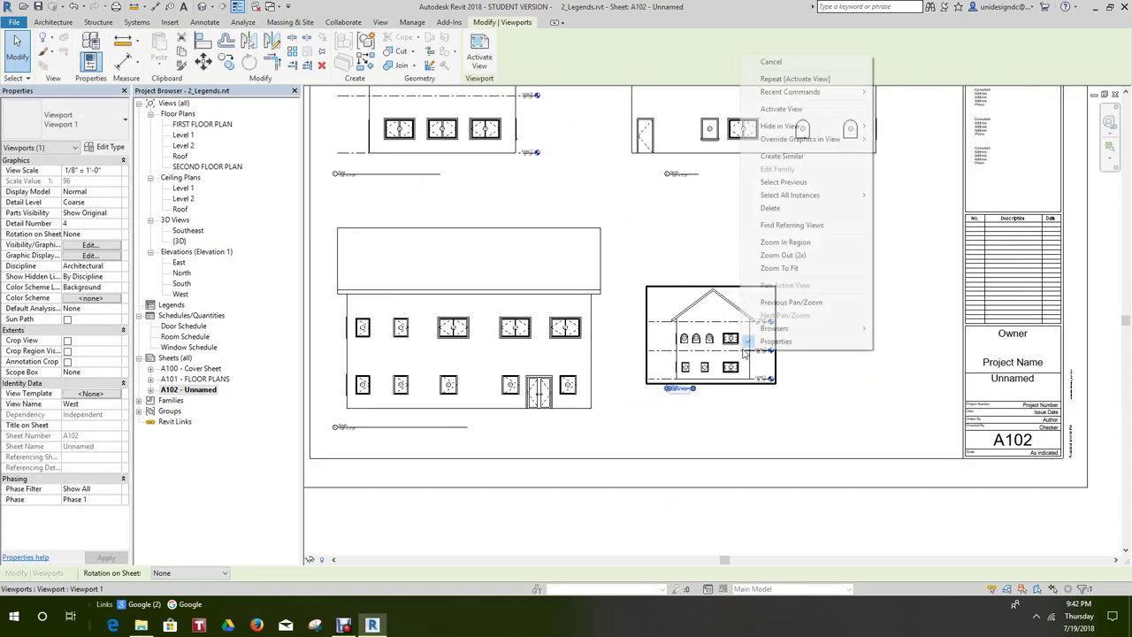
left_click(782, 109)
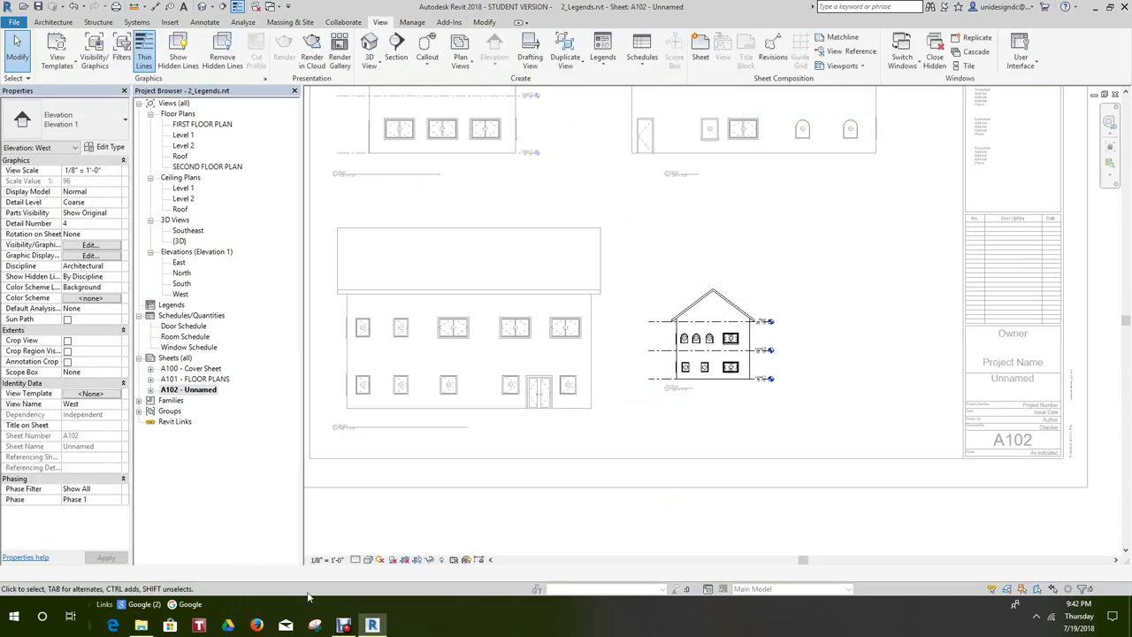
left_click(315, 561)
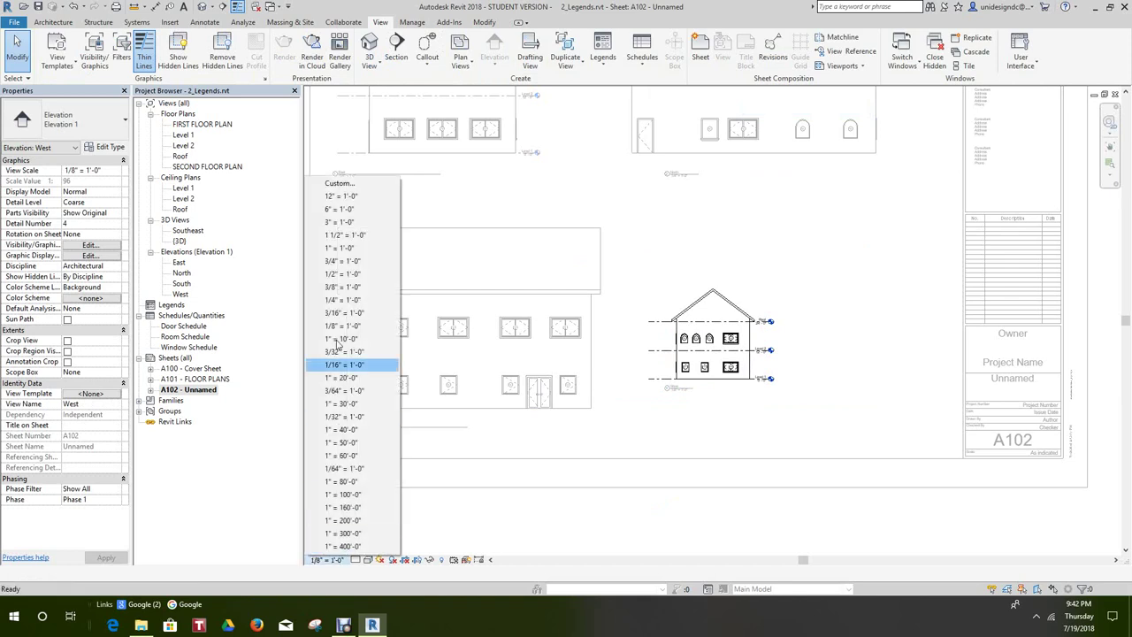
left_click(336, 300)
scroll(609, 493, "down", 4)
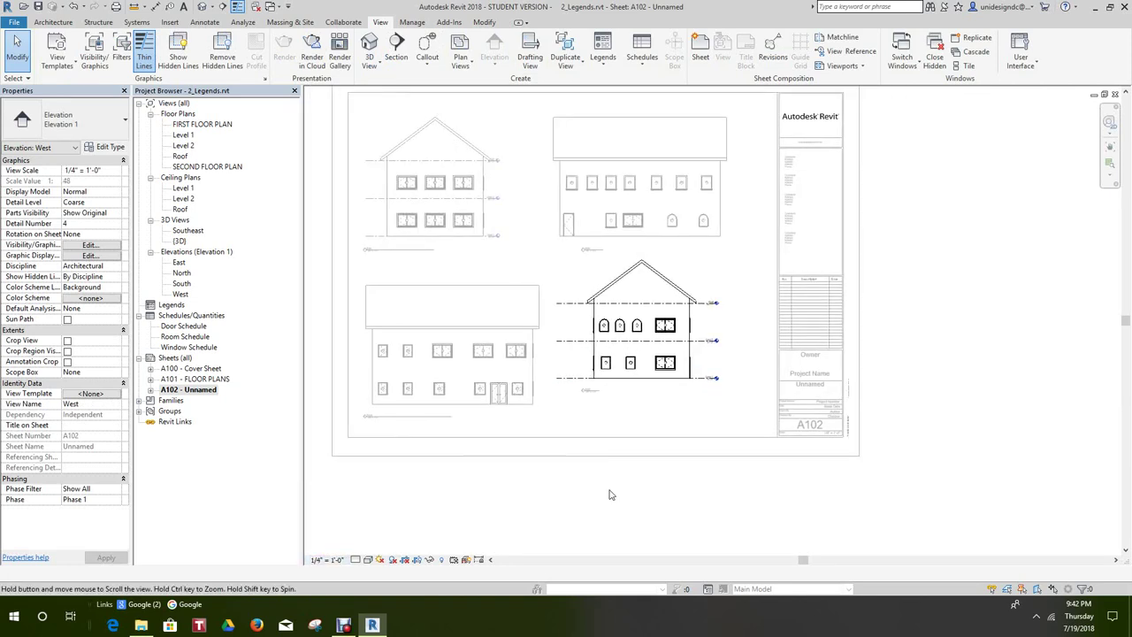
right_click(615, 493)
left_click(649, 356)
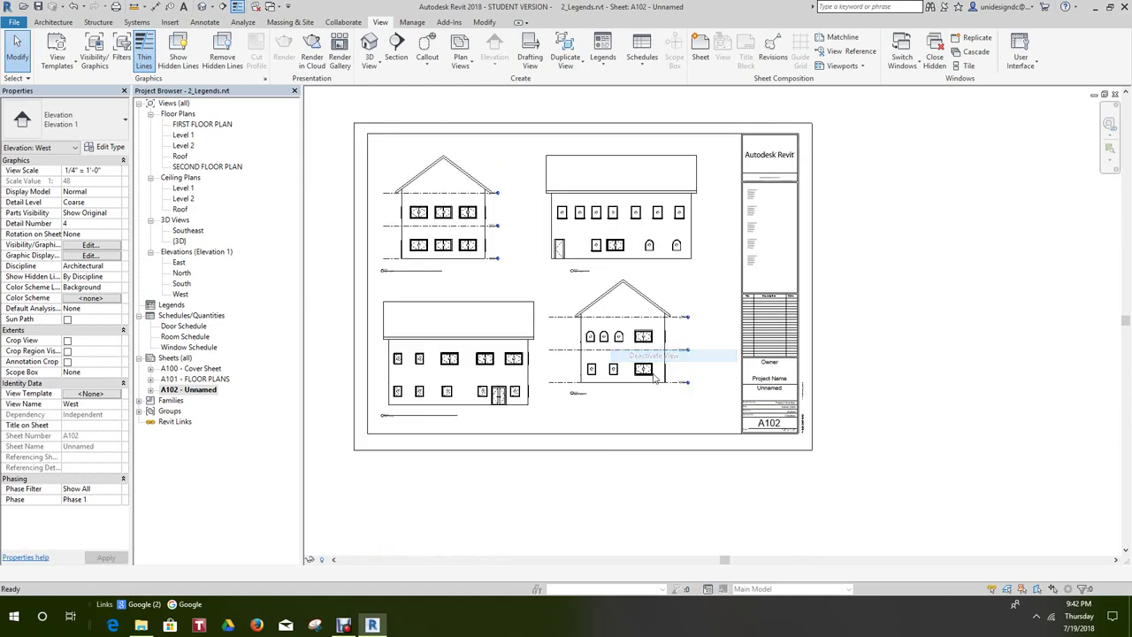
left_click_drag(650, 390, 667, 412)
left_click(659, 521)
scroll(664, 508, "down", 2)
- Flip through the A100 Cover Sheet, A101 FLOOR PLANS and A102 sheets
scroll(664, 507, "up", 5)
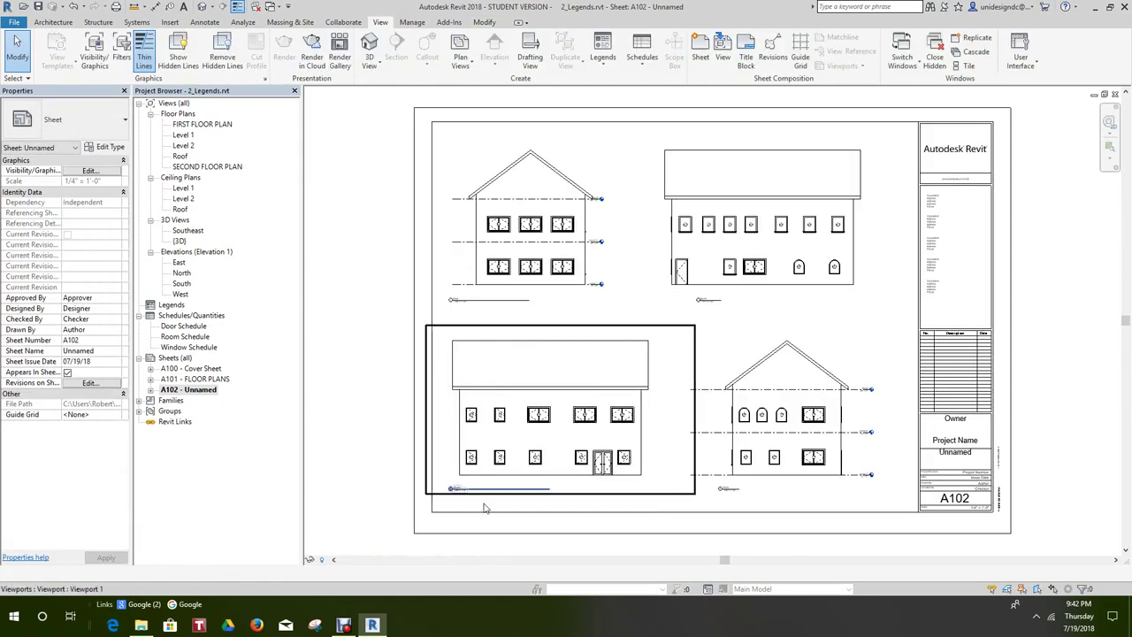
scroll(664, 507, "down", 1)
double_click(192, 369)
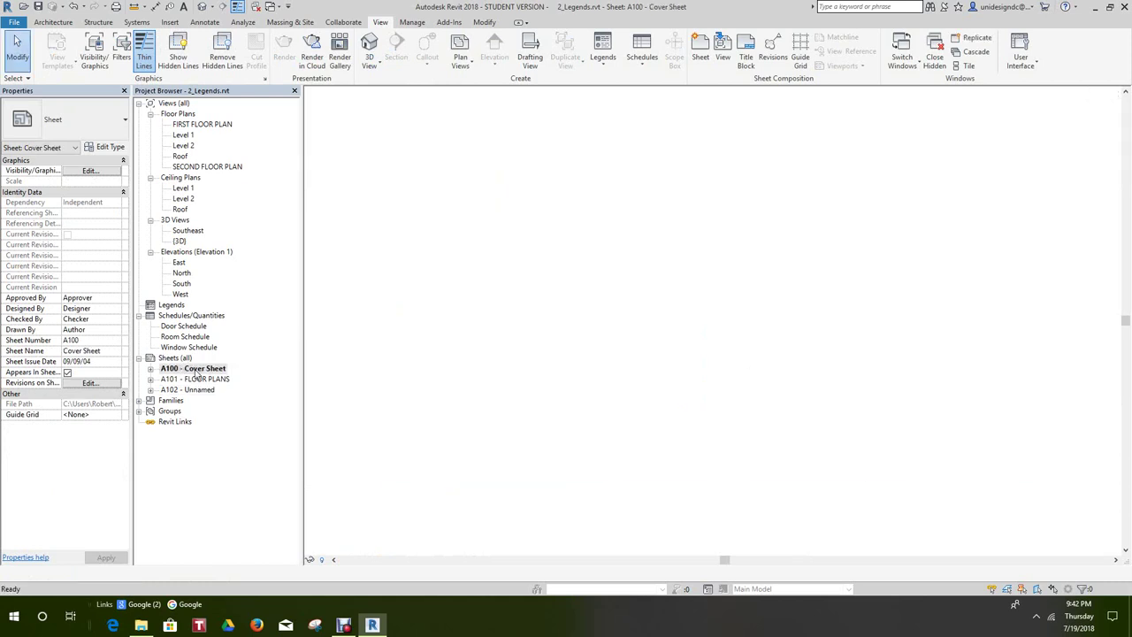
double_click(196, 378)
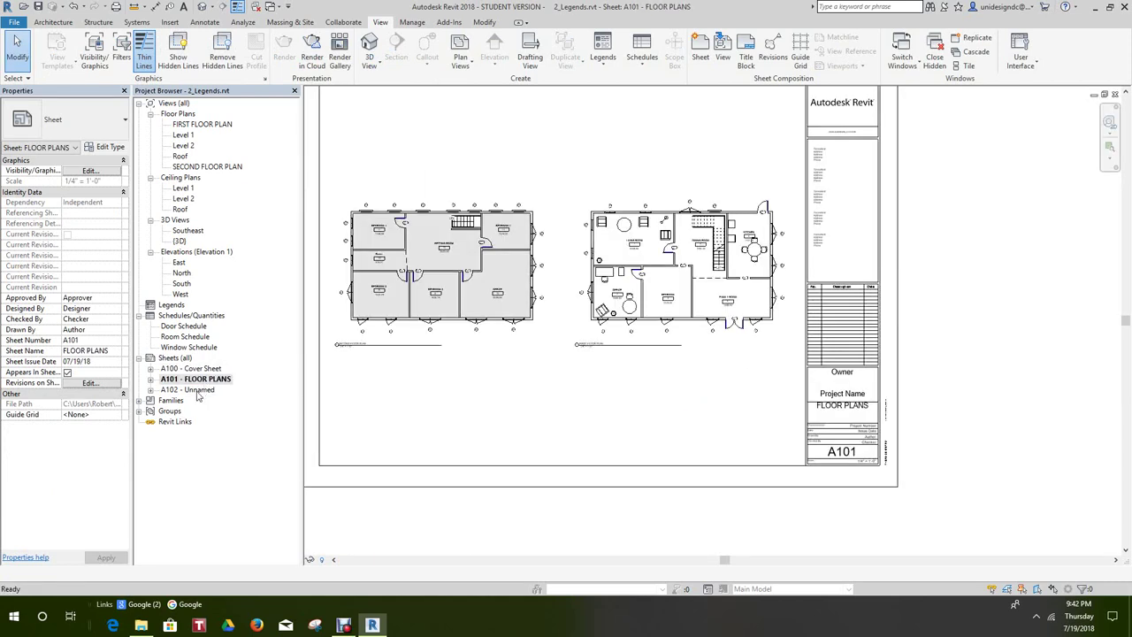
double_click(197, 391)
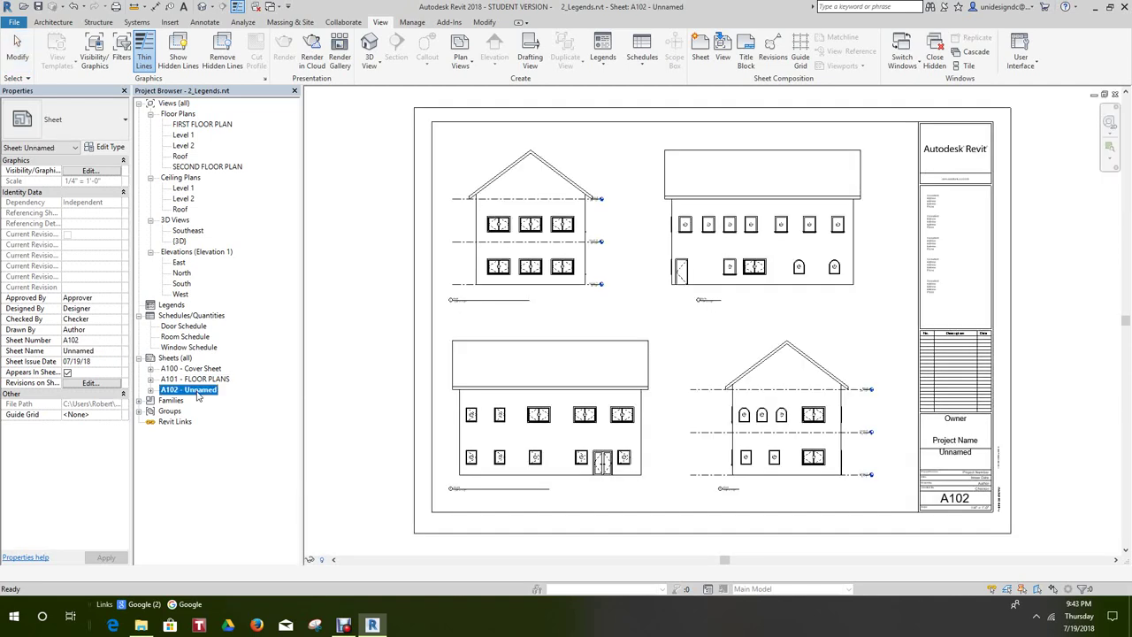
- Rename sheet A102 to ELEVATIONS
right_click(198, 392)
left_click(233, 318)
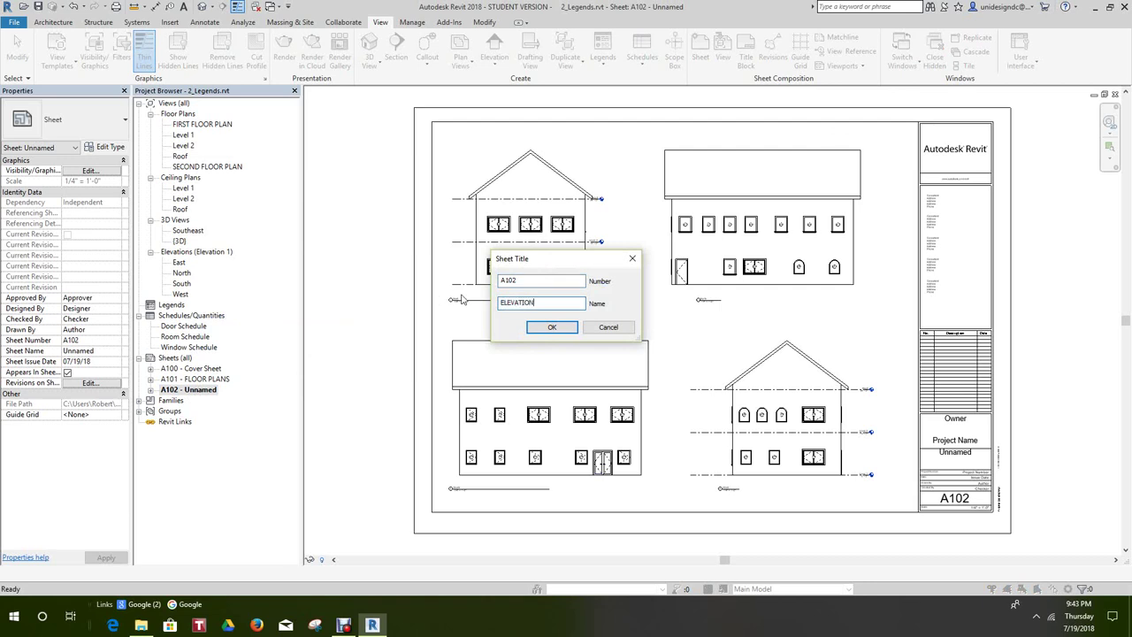
left_click(550, 328)
scroll(551, 324, "down", 2)
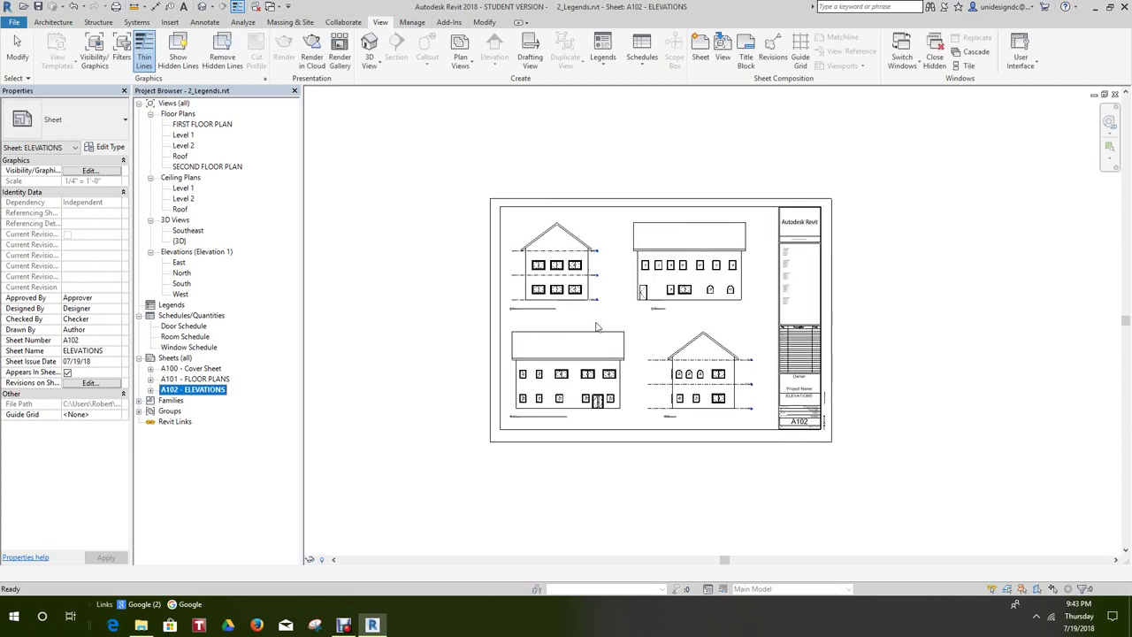
scroll(663, 365, "up", 3)
scroll(657, 363, "down", 1)
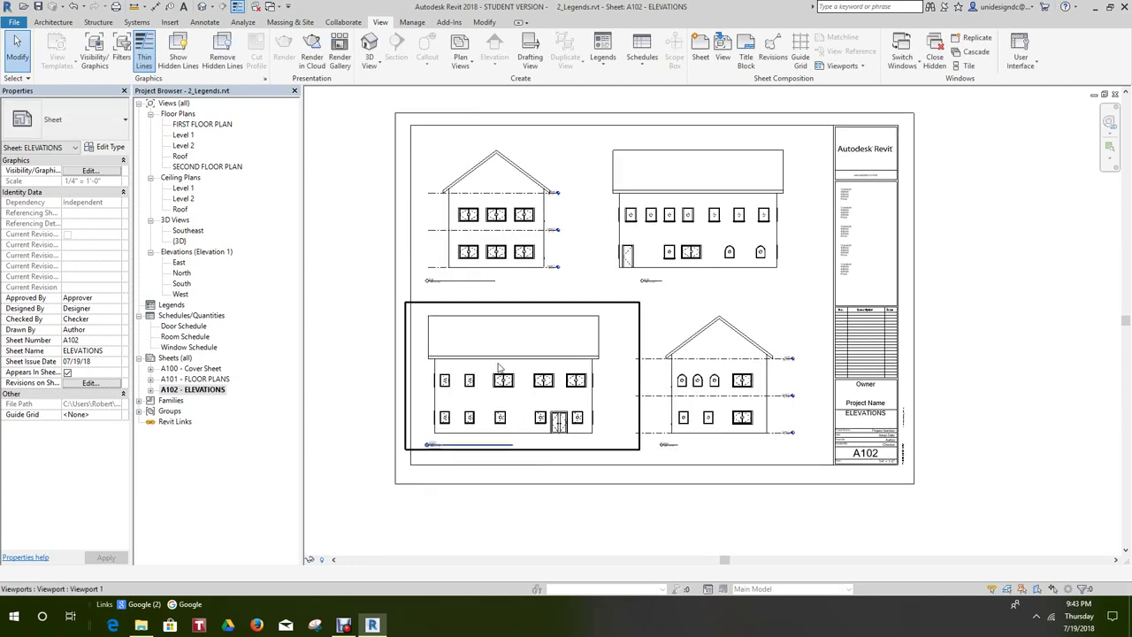
- Select and adjust the lower-left South elevation viewport on sheet A102
left_click(500, 369)
scroll(504, 381, "up", 4)
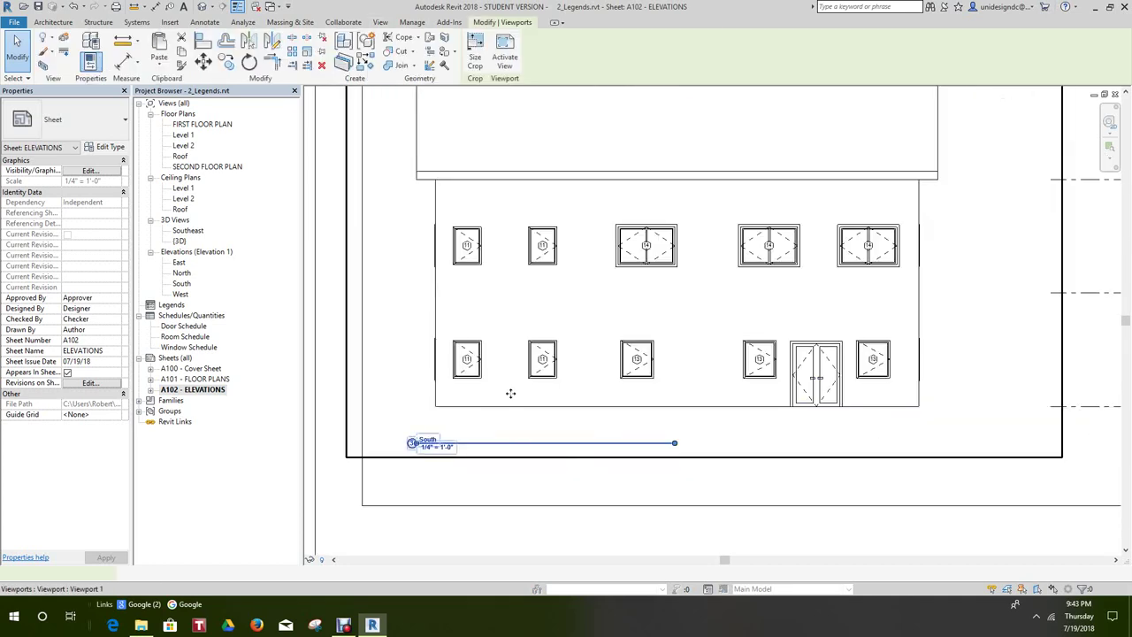
left_click(615, 446)
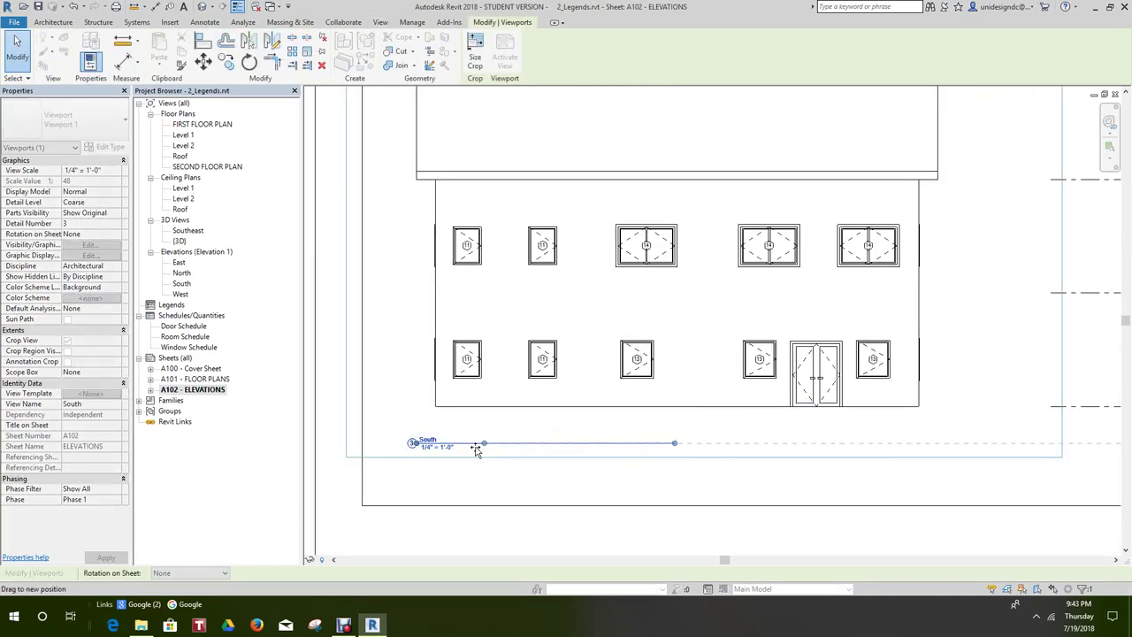
left_click(585, 502)
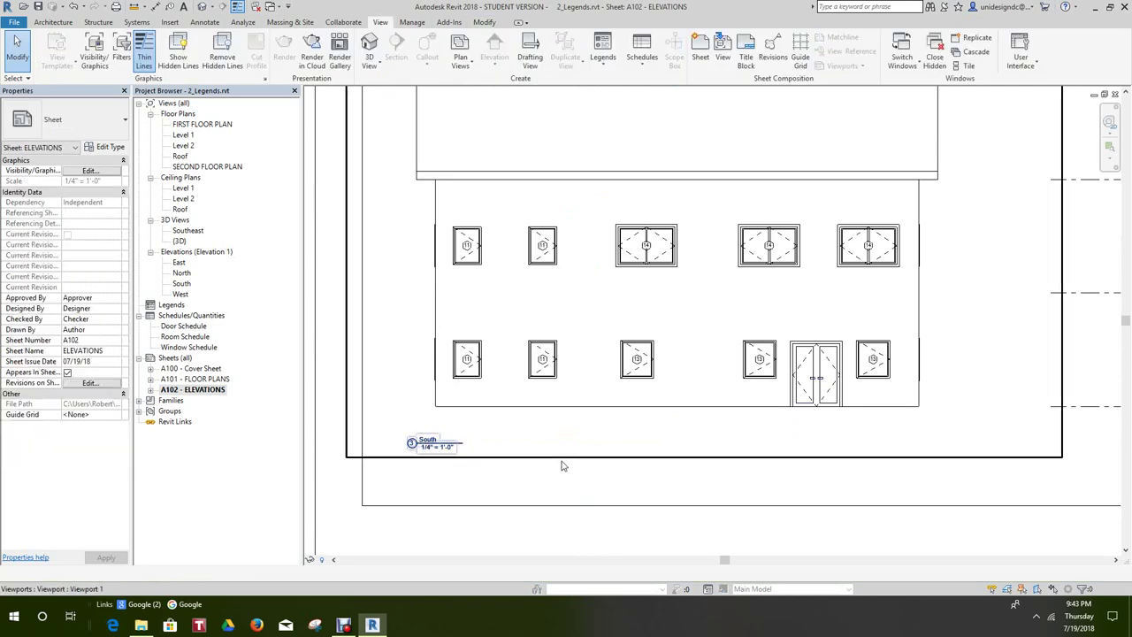
scroll(442, 433, "down", 3)
scroll(305, 382, "up", 2)
- Open the South elevation view from the Project Browser and pan across it
double_click(181, 284)
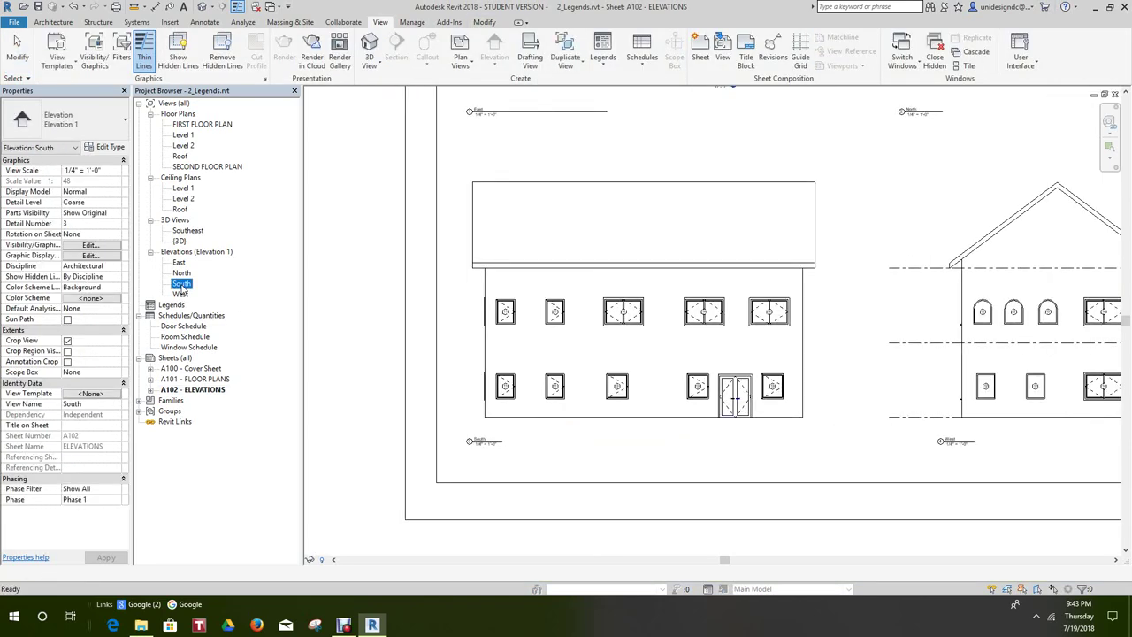
scroll(664, 372, "down", 3)
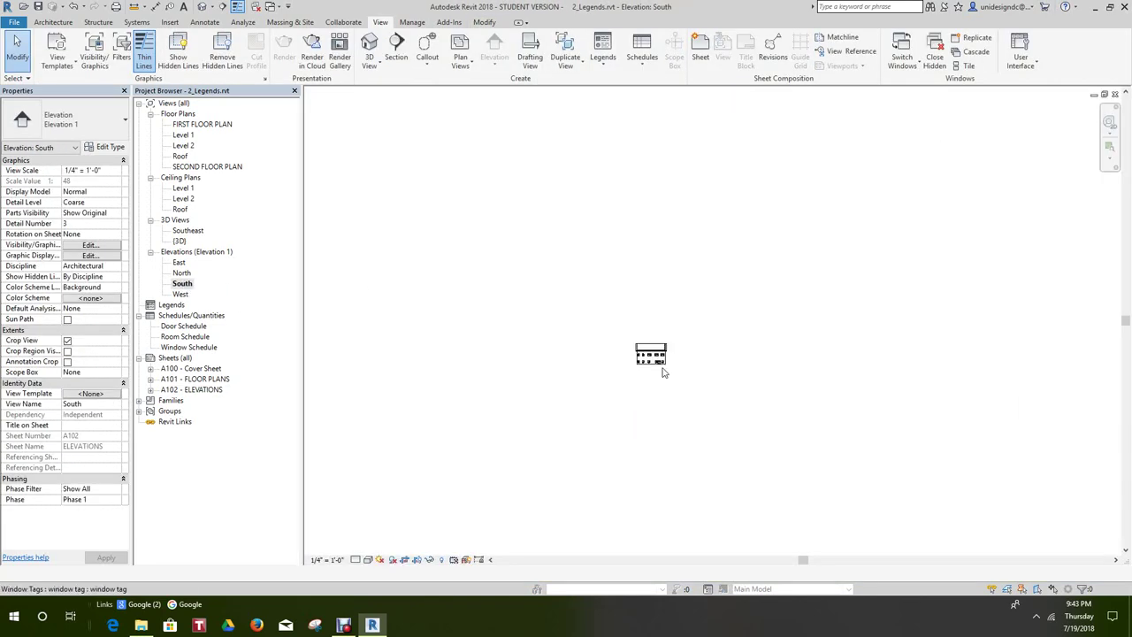
scroll(691, 379, "up", 5)
scroll(695, 379, "down", 5)
middle_click_drag(707, 389, 645, 391)
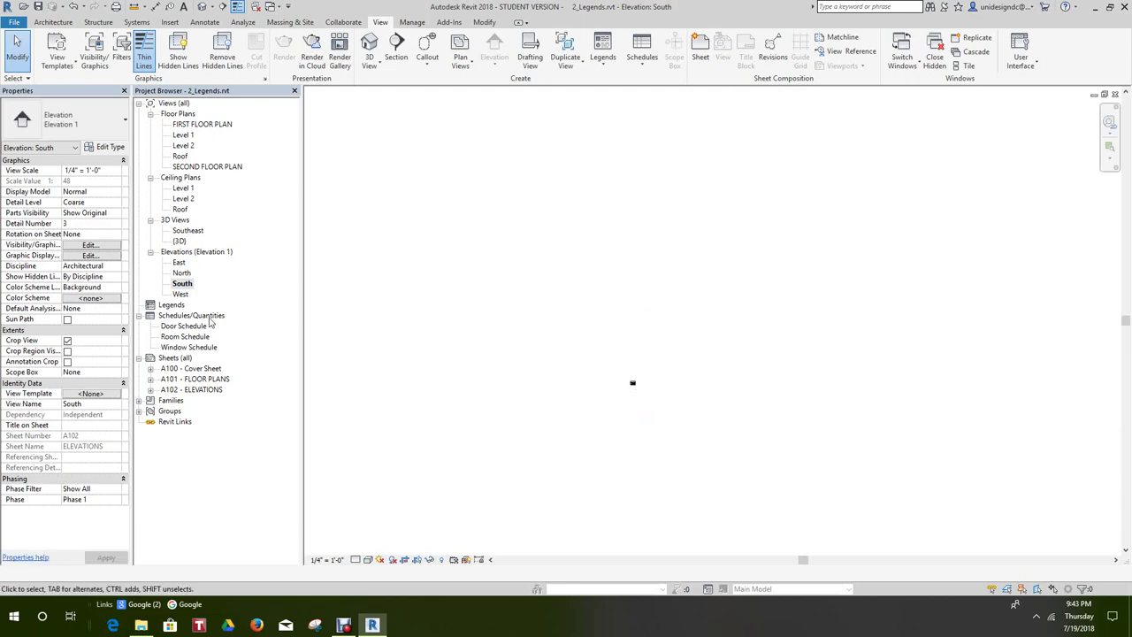
- Review sheets A101 FLOOR PLANS, A100 Cover Sheet and A102 ELEVATIONS in turn
double_click(208, 381)
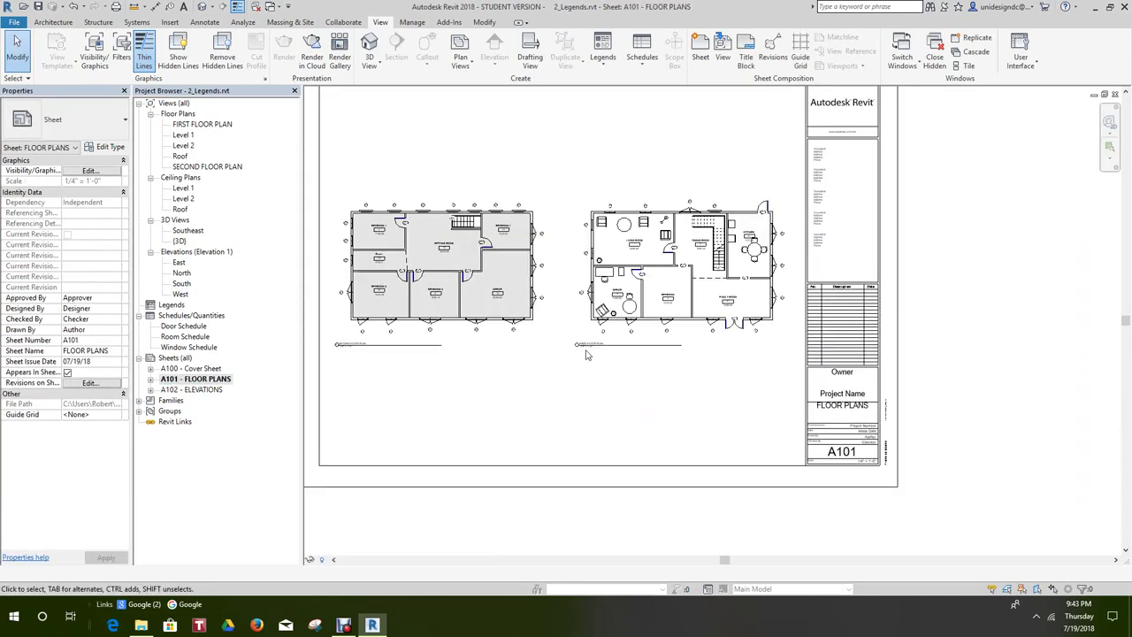
double_click(210, 367)
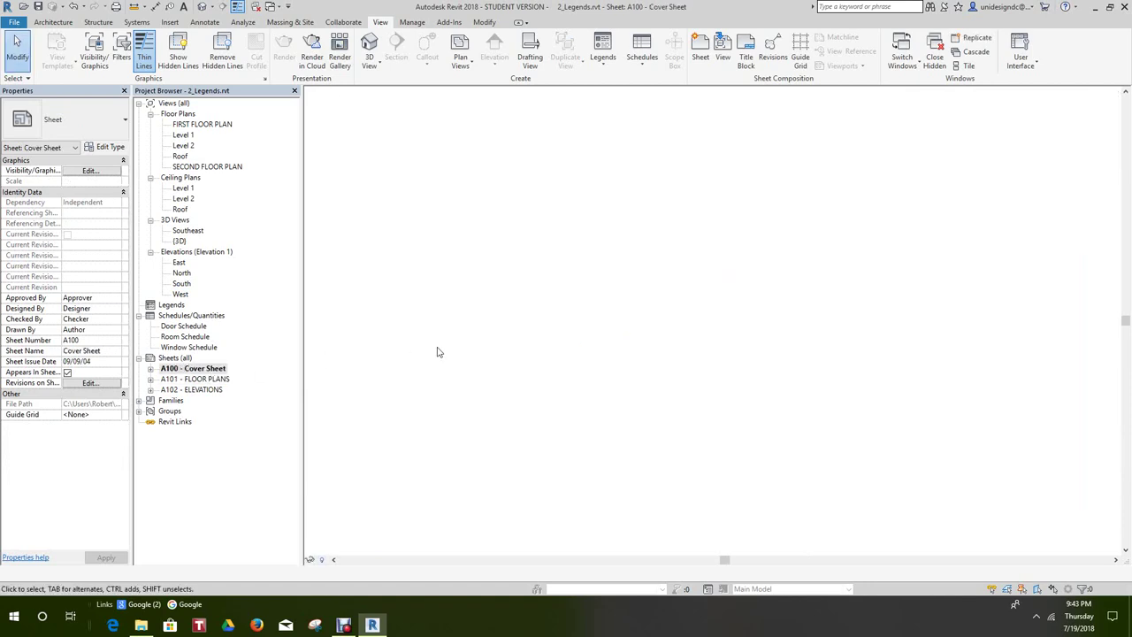
double_click(212, 390)
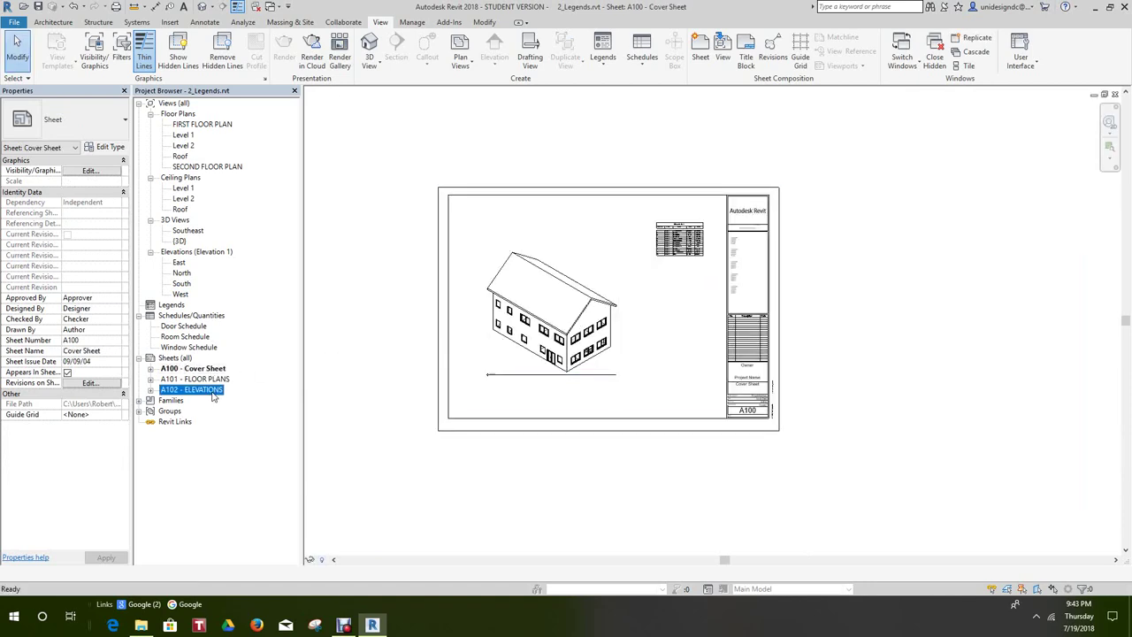
scroll(473, 354, "down", 3)
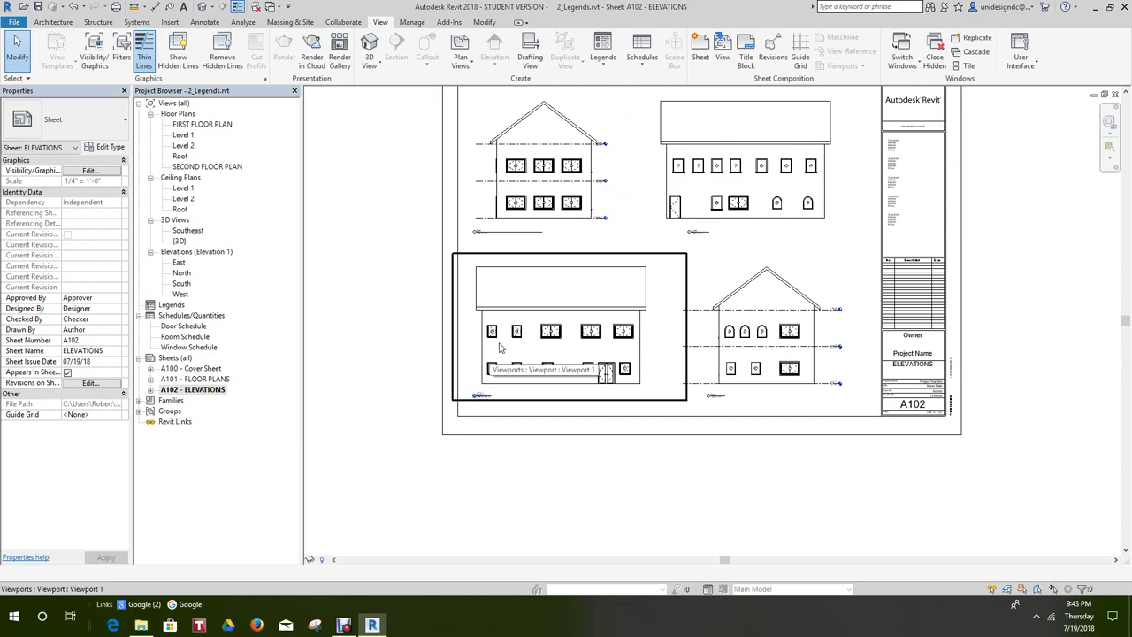
scroll(557, 209, "up", 5)
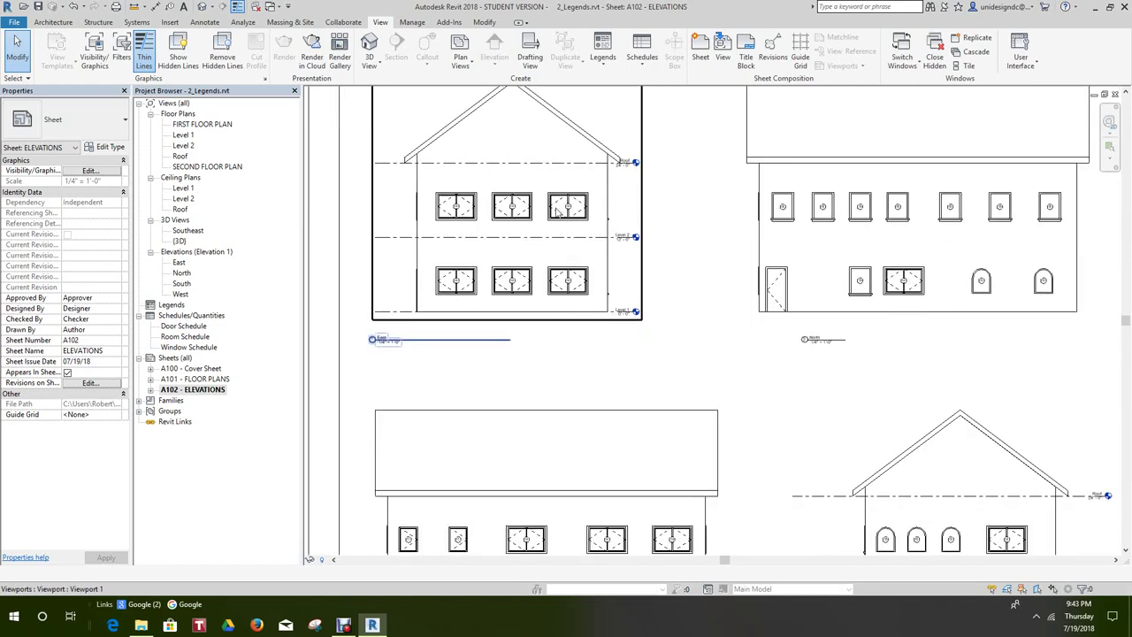
scroll(557, 209, "down", 5)
scroll(619, 261, "down", 2)
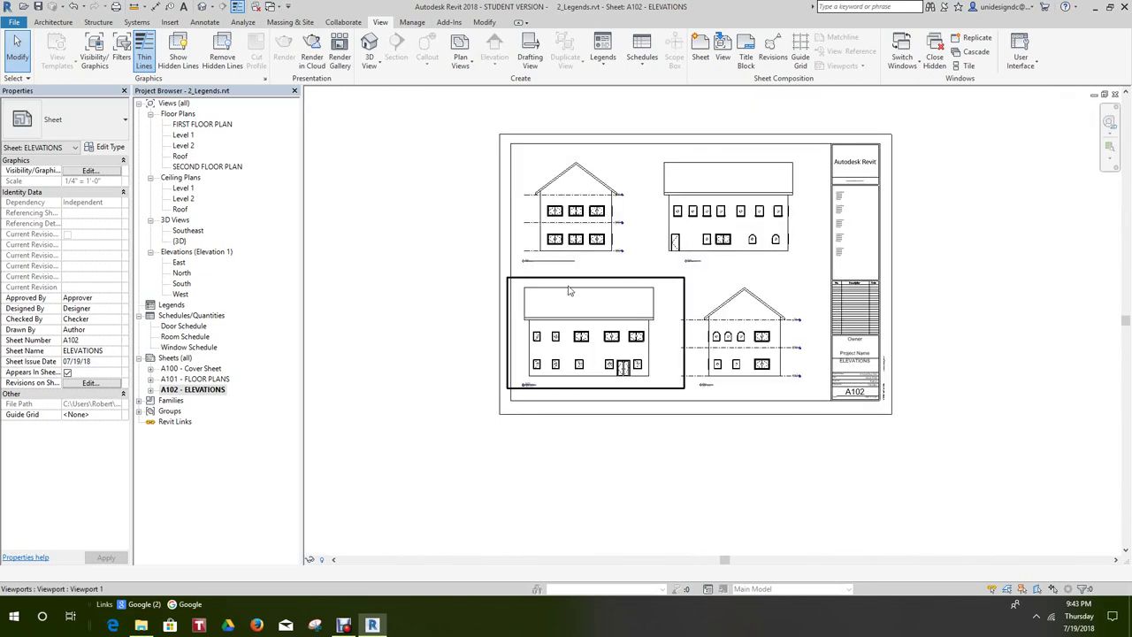
scroll(442, 277, "down", 1)
- Zoom A102 to fit with ZF, then switch to the A100 Cover Sheet
key("z")
key("f")
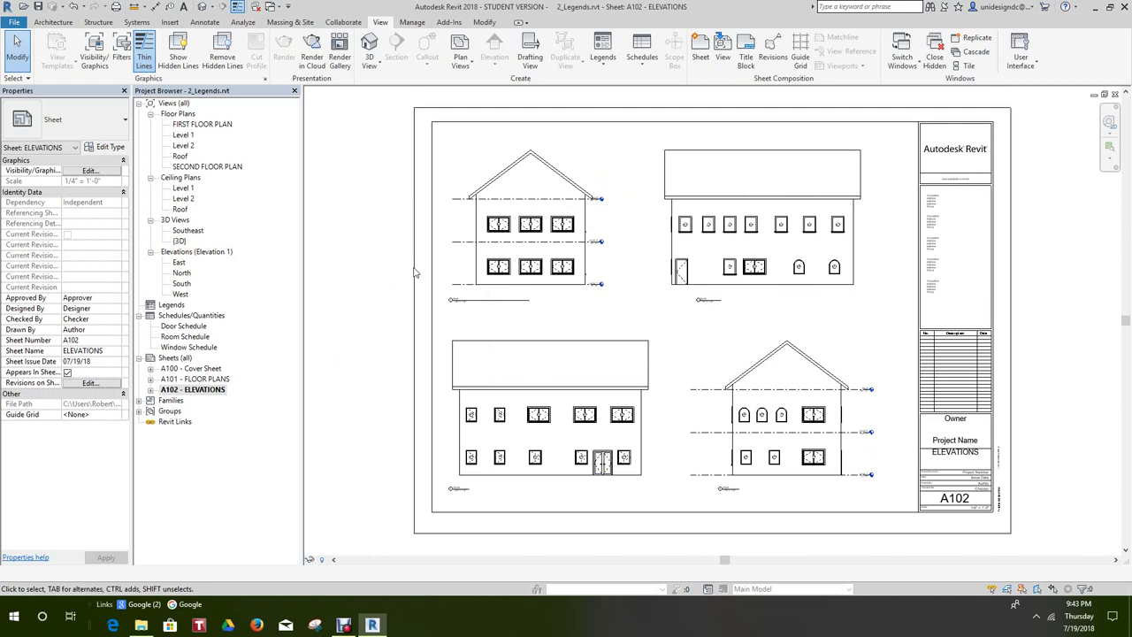
scroll(884, 429, "up", 1)
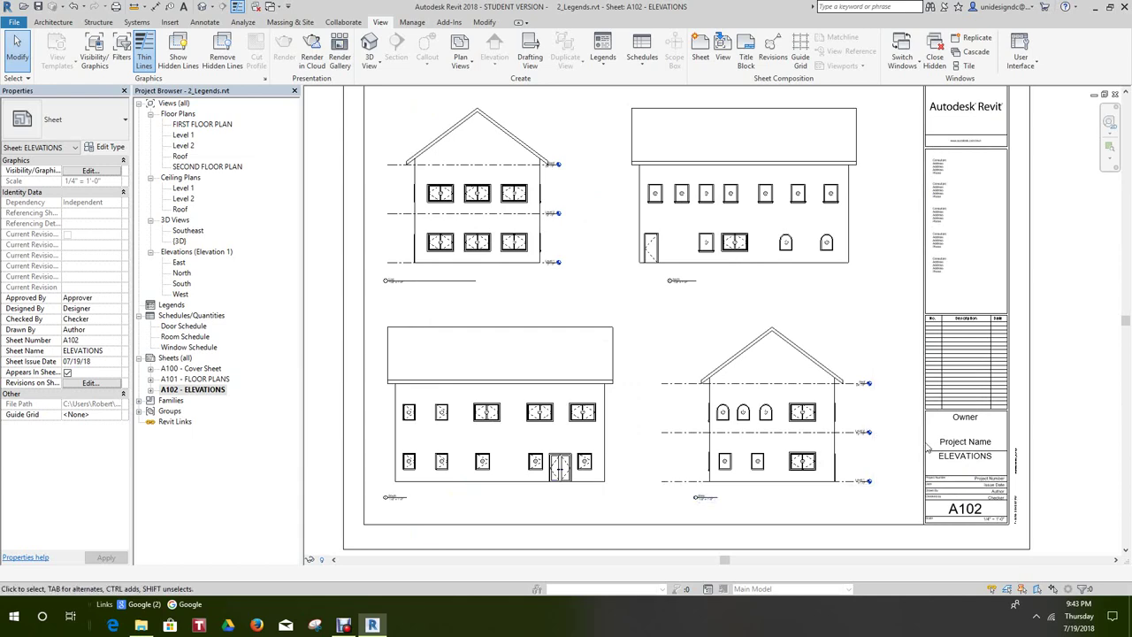
scroll(936, 455, "down", 1)
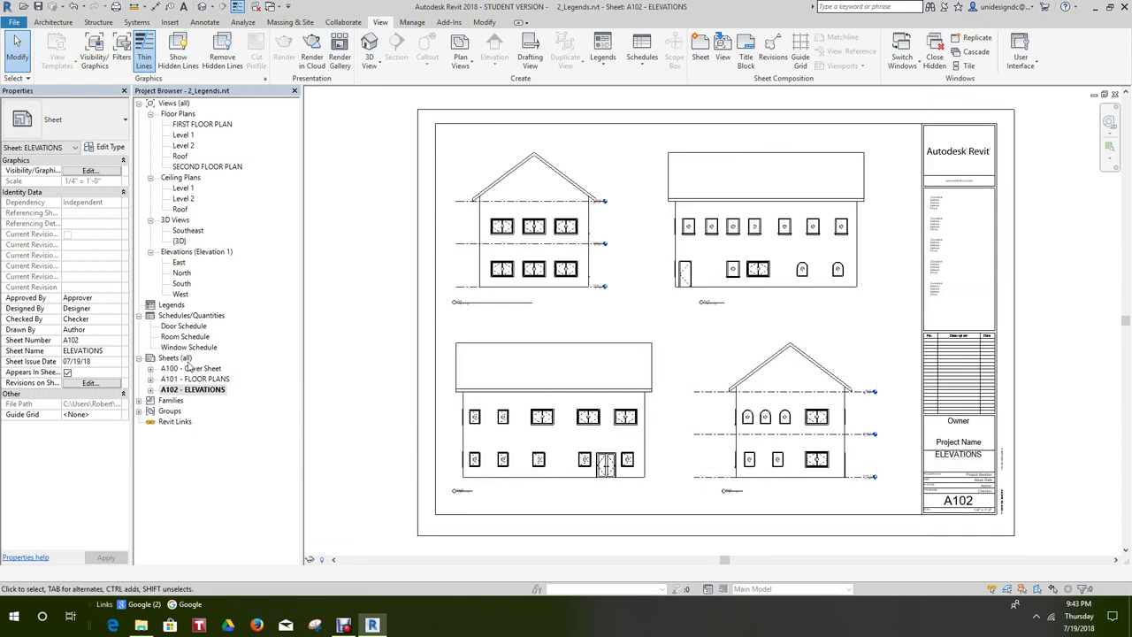
double_click(190, 369)
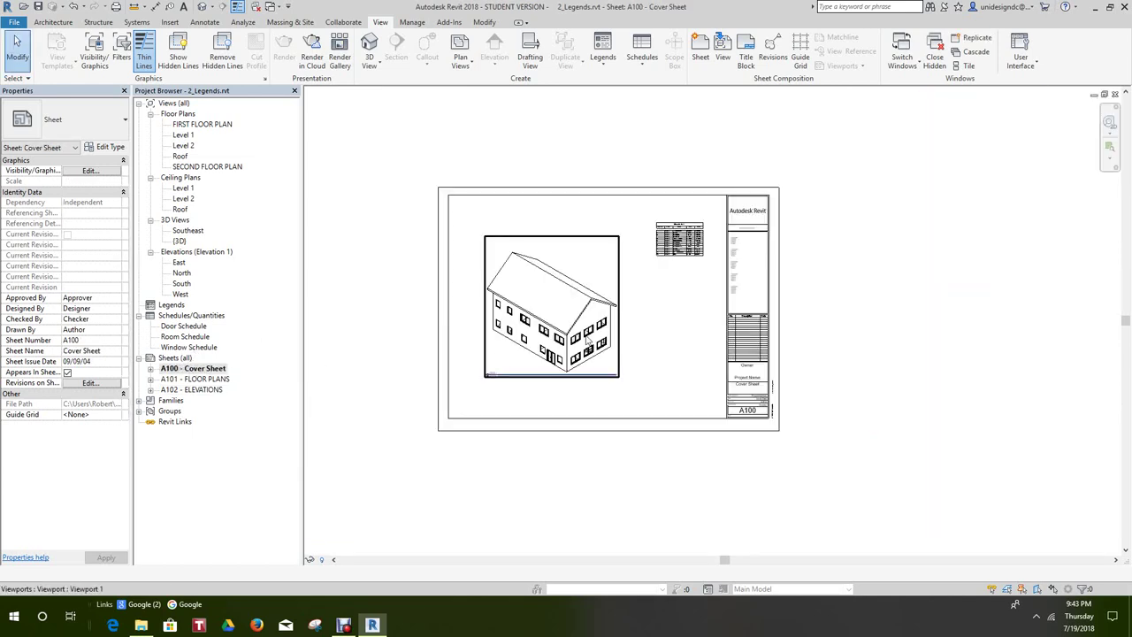
scroll(648, 264, "up", 2)
scroll(651, 263, "up", 4)
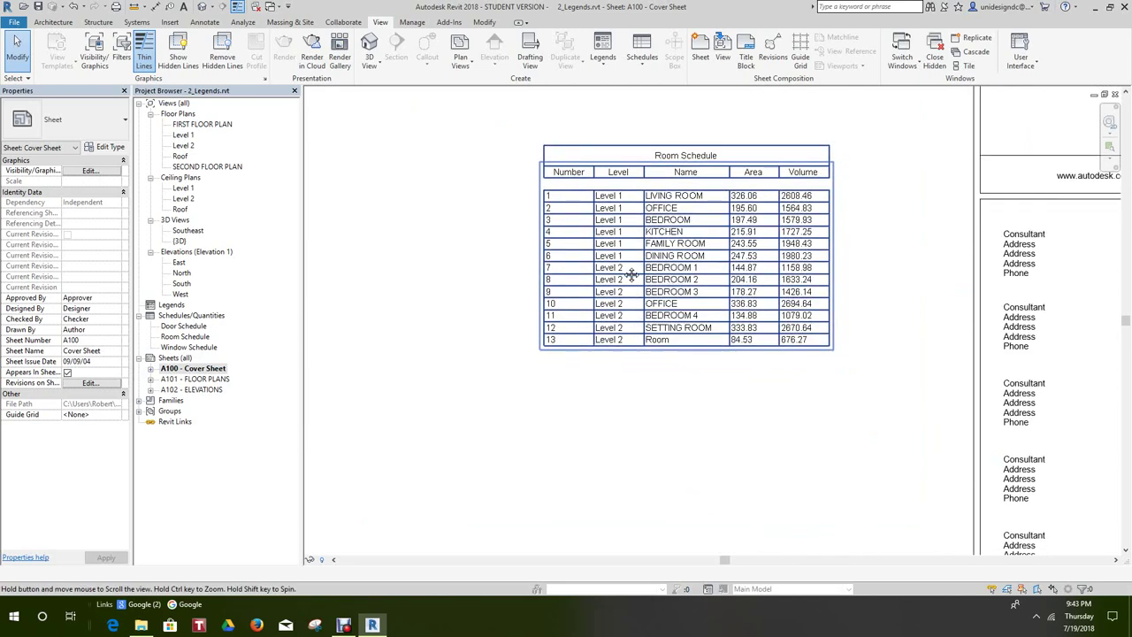
scroll(601, 322, "down", 4)
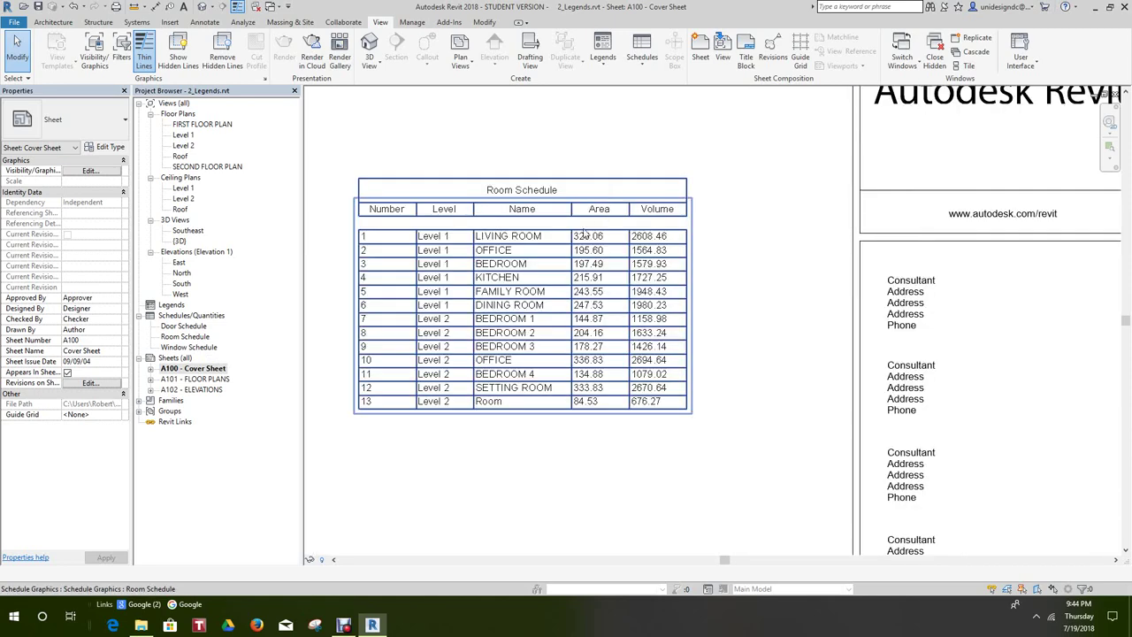
scroll(534, 271, "up", 2)
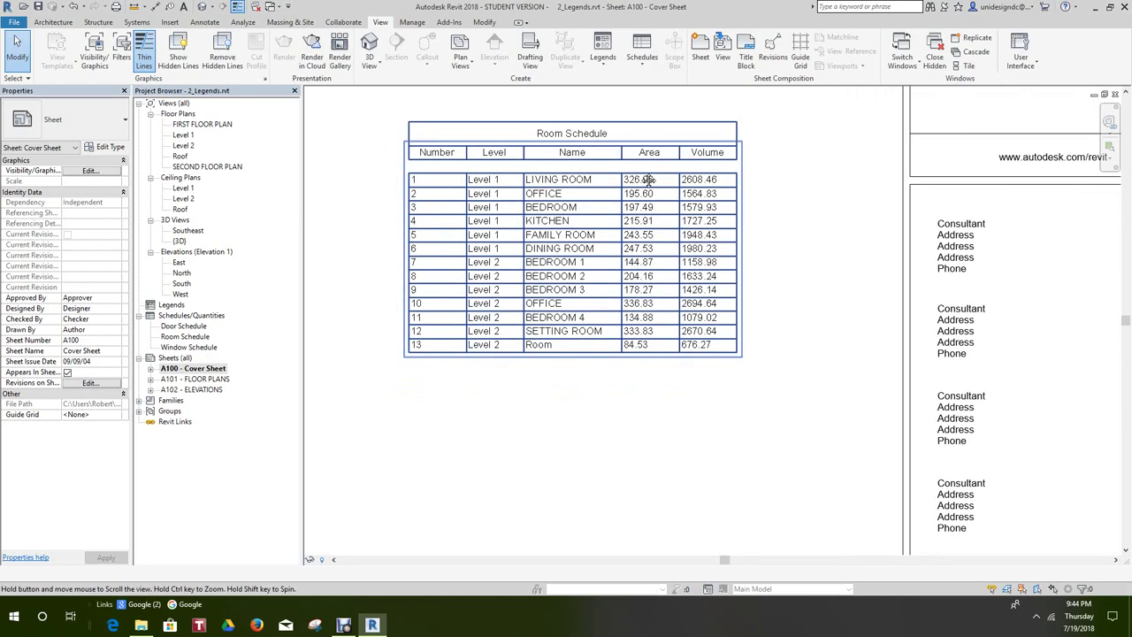
- Place the Door Schedule beneath the Room Schedule on A100 and widen its Family column
left_click(197, 326)
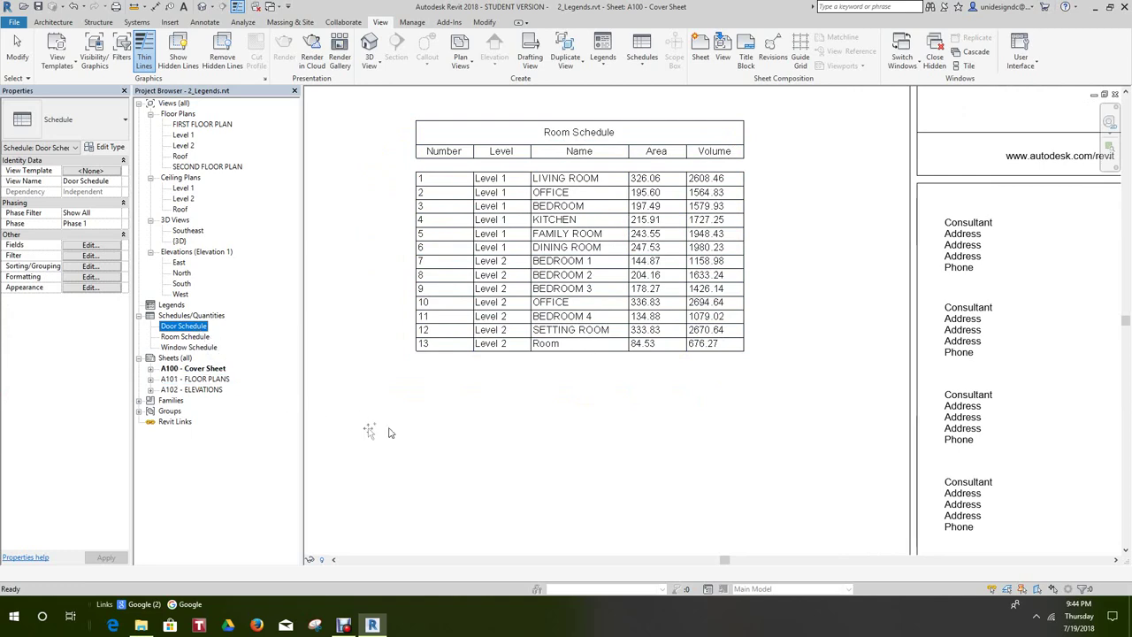
scroll(530, 381, "down", 3)
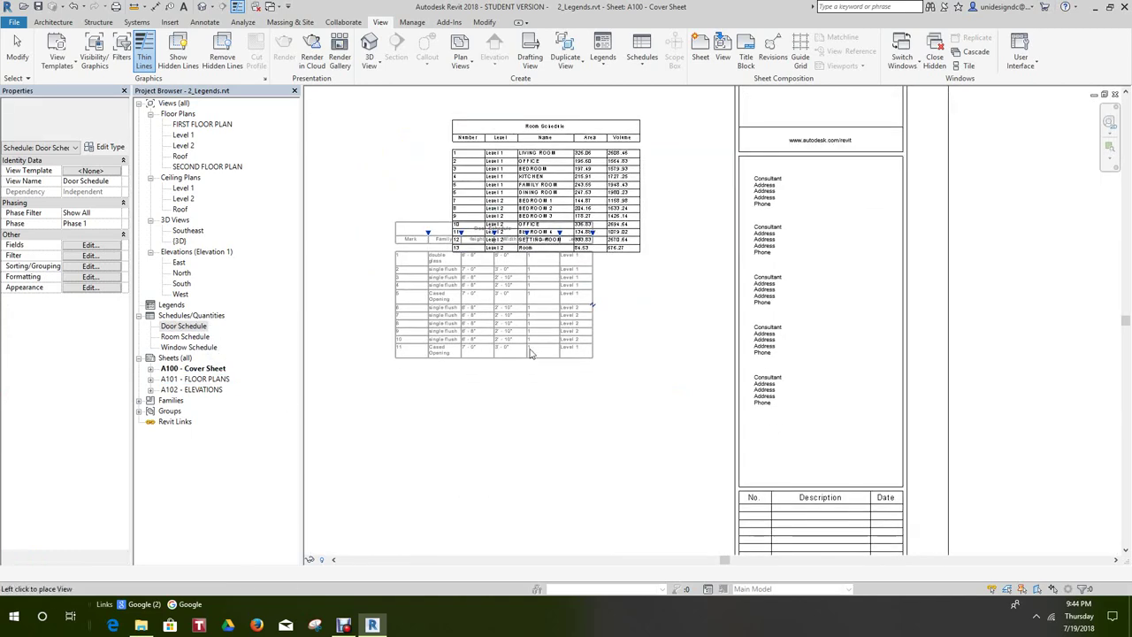
left_click(547, 348)
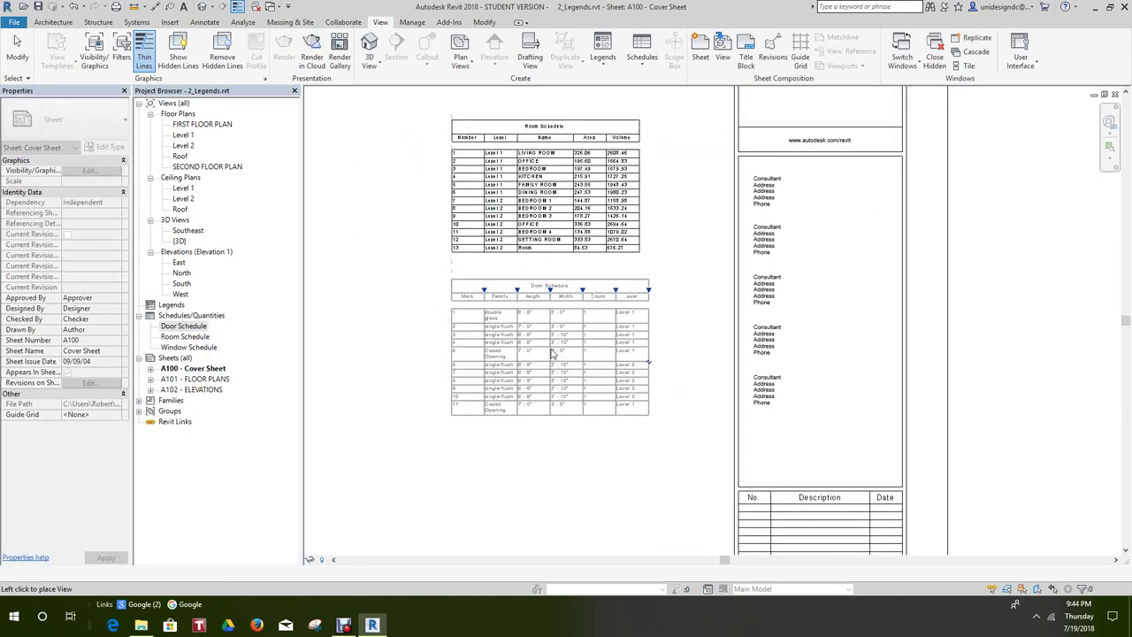
scroll(543, 342, "up", 3)
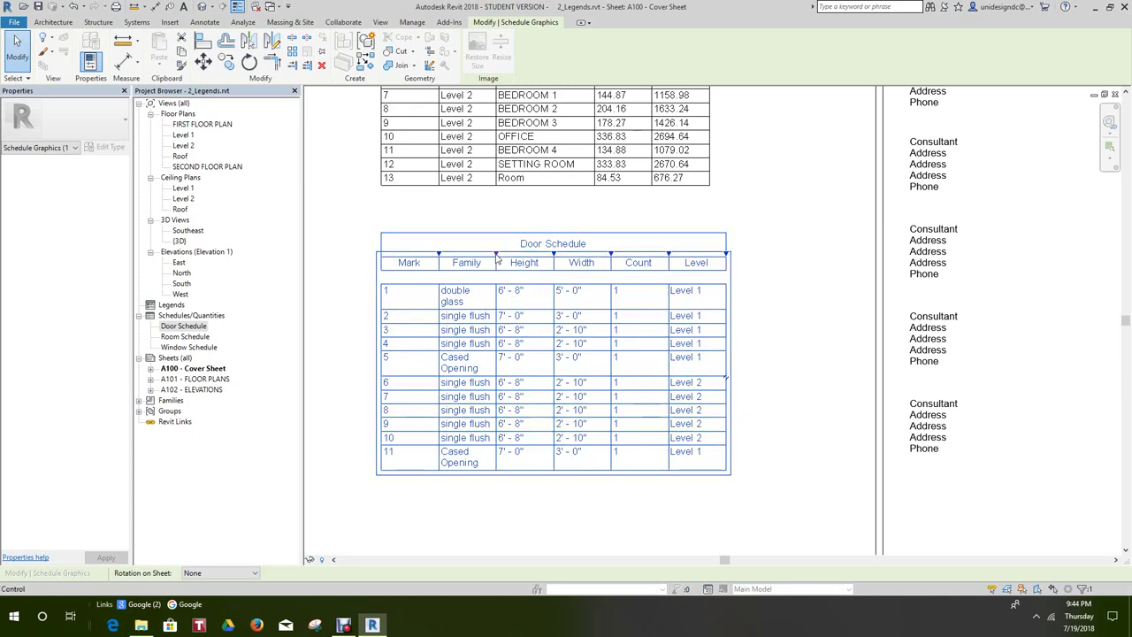
left_click_drag(499, 262, 535, 264)
left_click(557, 484)
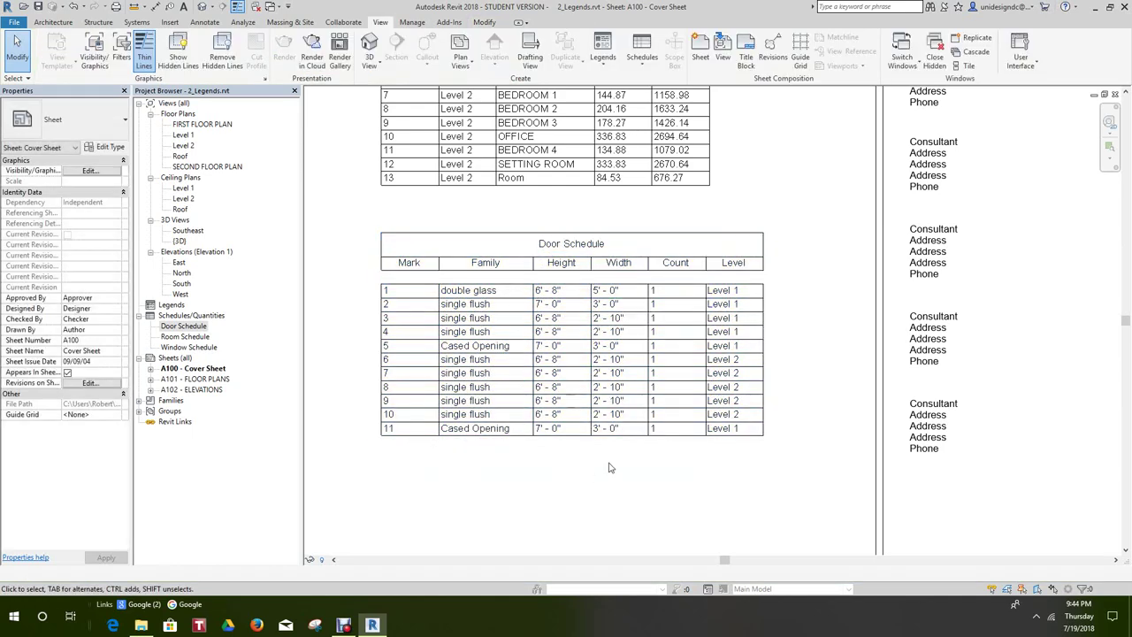
scroll(575, 442, "down", 3)
scroll(575, 419, "down", 3)
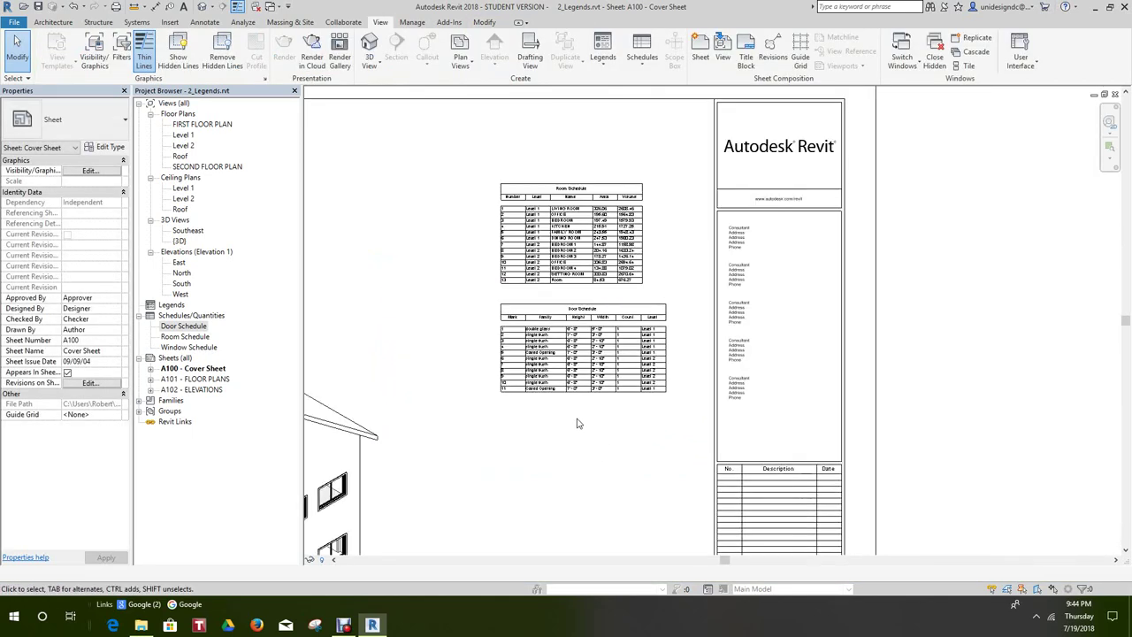
left_click(191, 347)
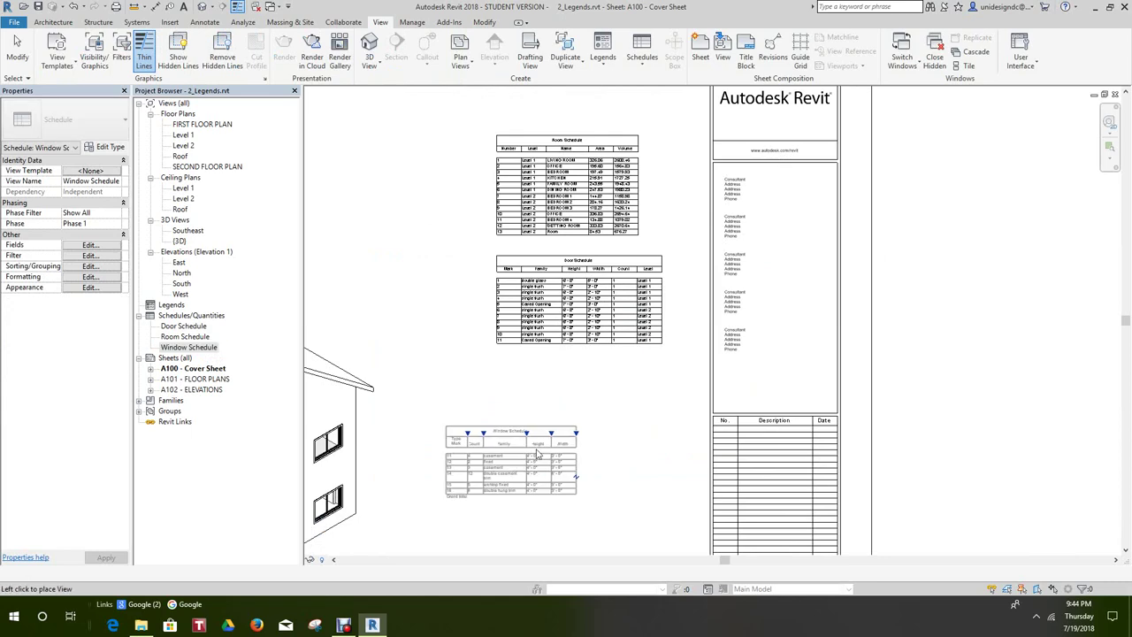
left_click(497, 375)
scroll(625, 385, "up", 5)
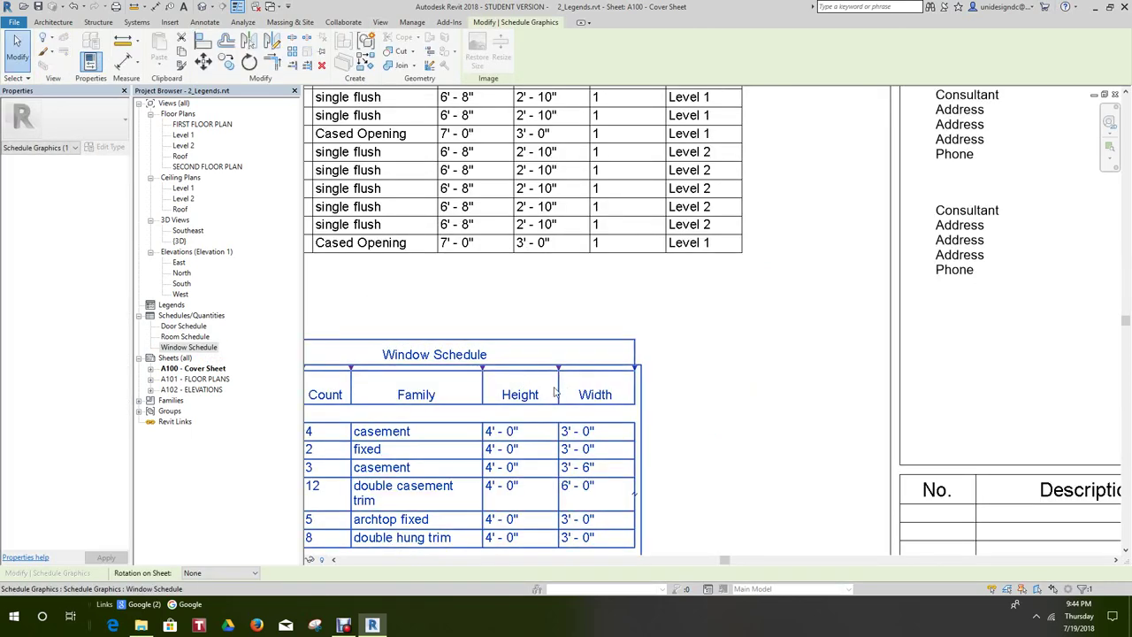
scroll(606, 389, "down", 1)
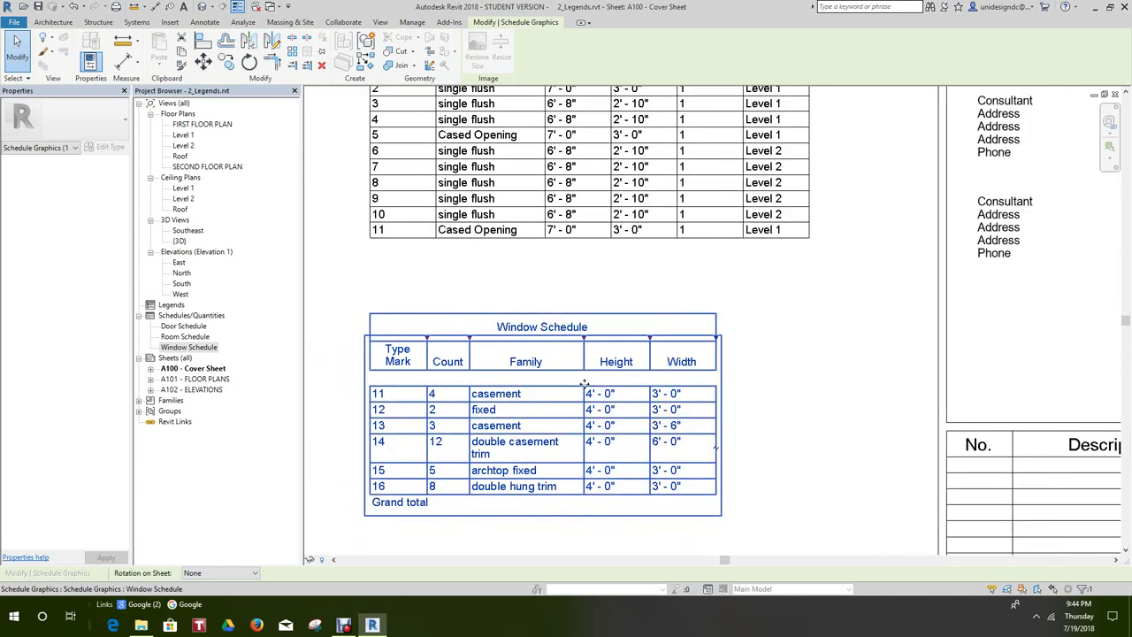
scroll(582, 385, "down", 1)
middle_click_drag(584, 385, 587, 392)
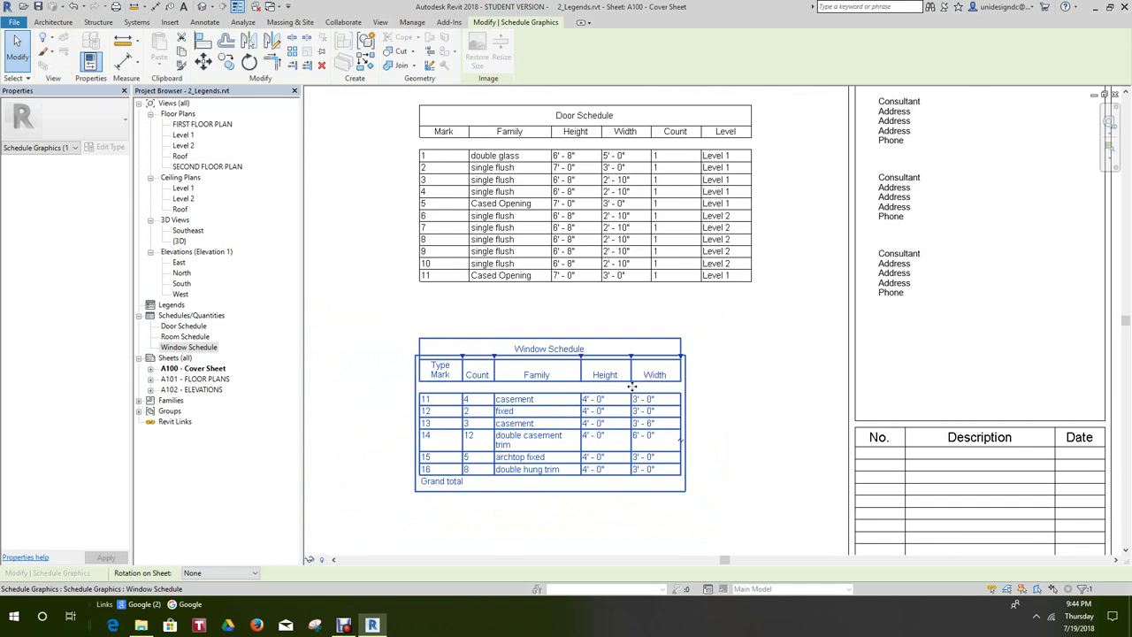
scroll(497, 380, "down", 1)
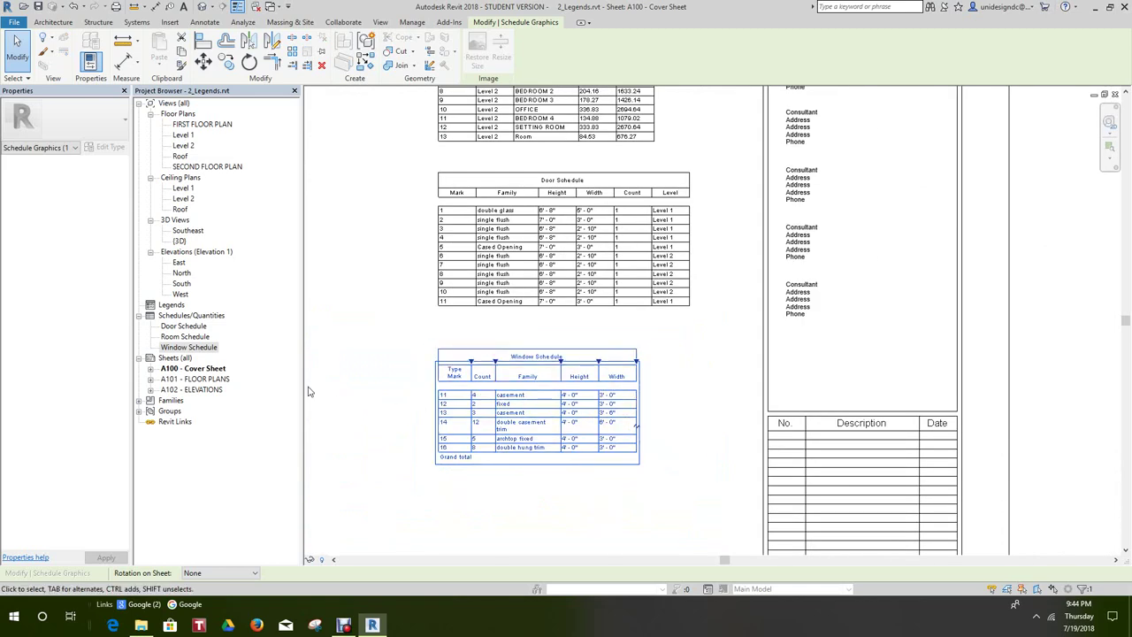
- Open the Window Schedule and add a Level field, moved up to sit right after Type Mark
double_click(185, 348)
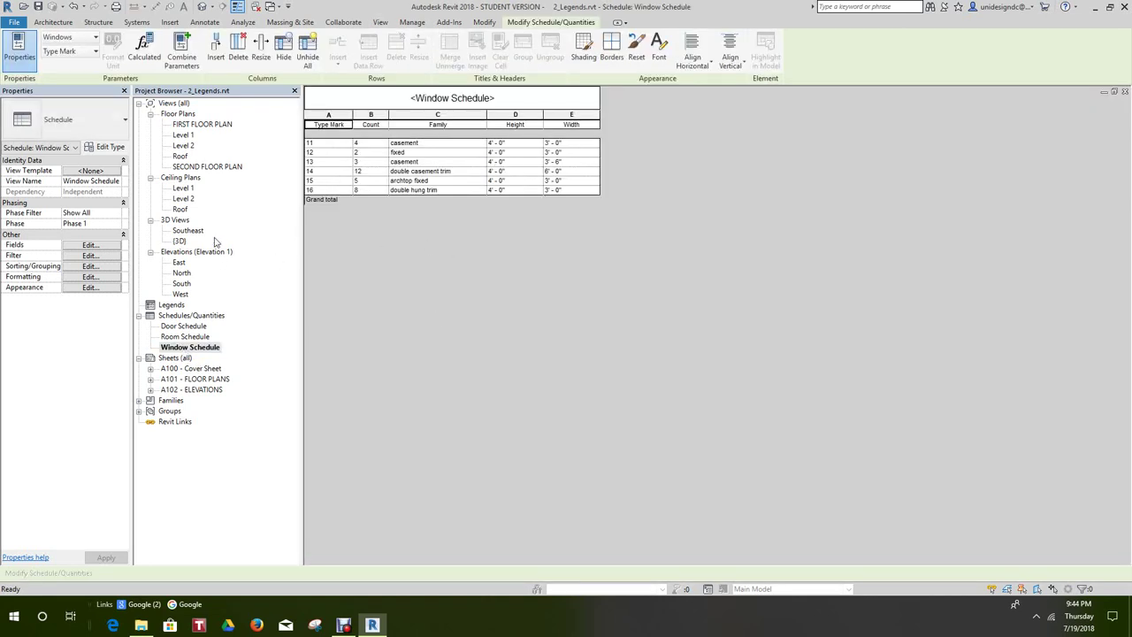
left_click(88, 245)
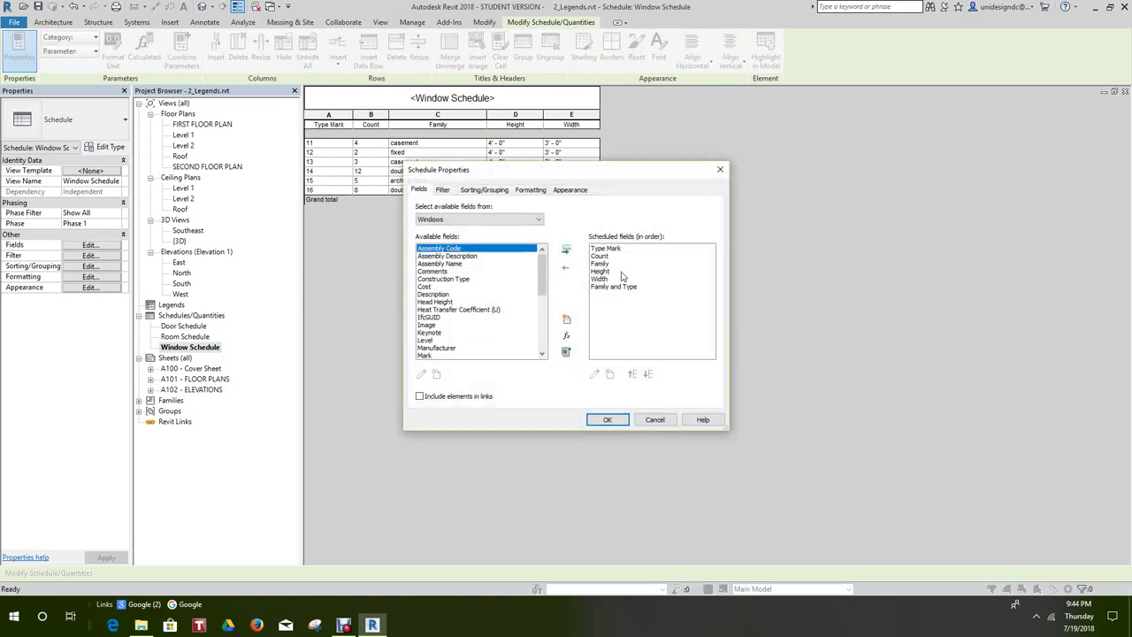
left_click(429, 340)
left_click(566, 251)
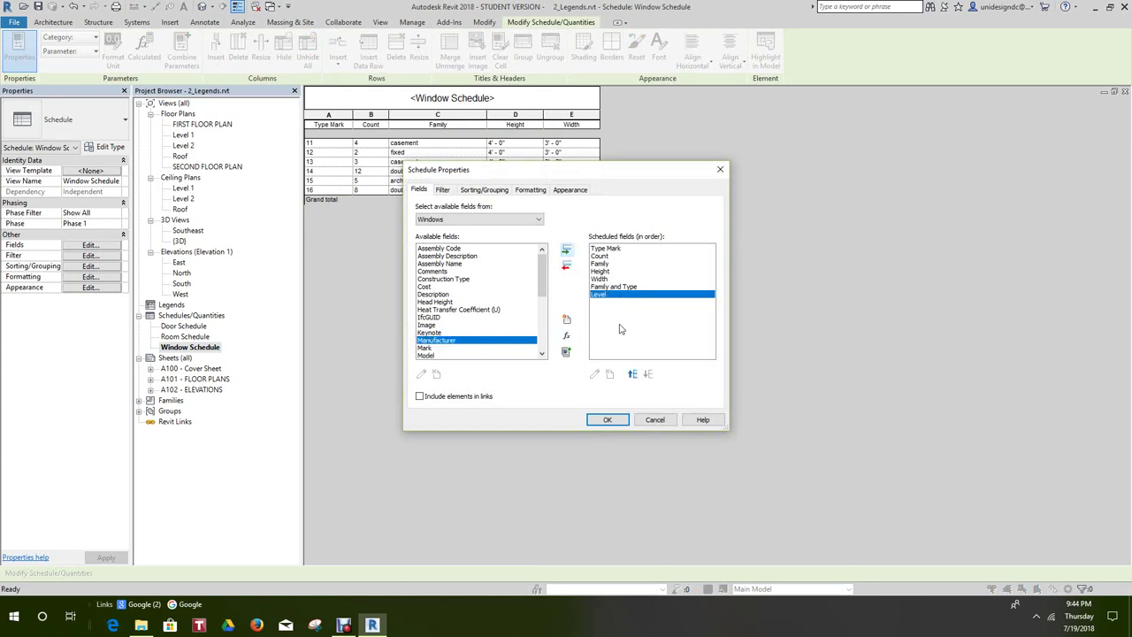
left_click(633, 375)
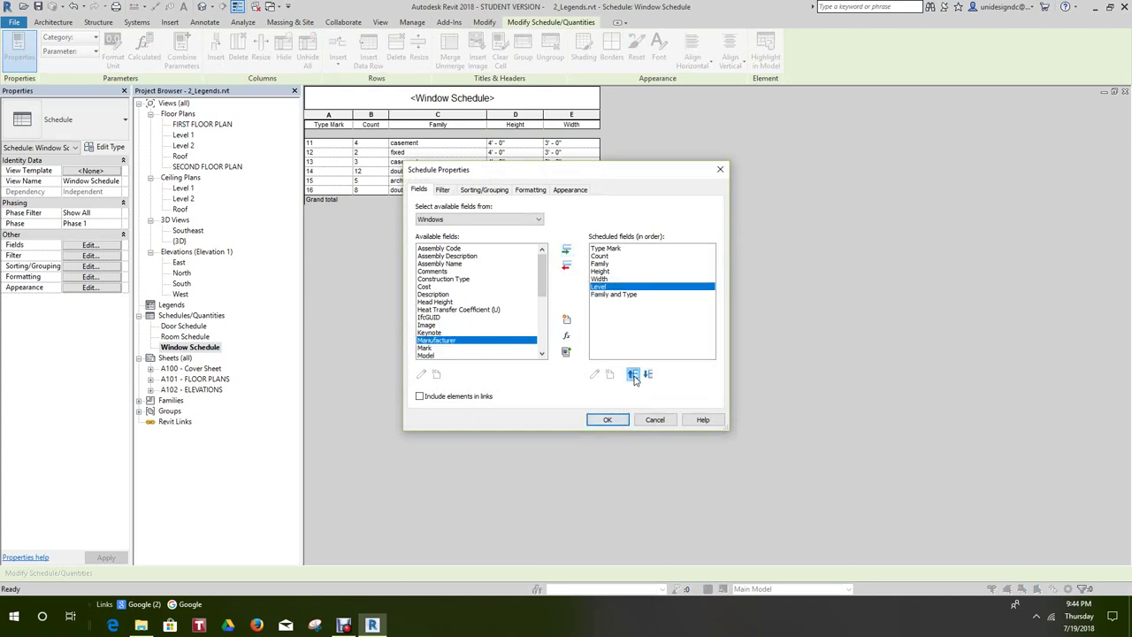
left_click(633, 374)
left_click(633, 375)
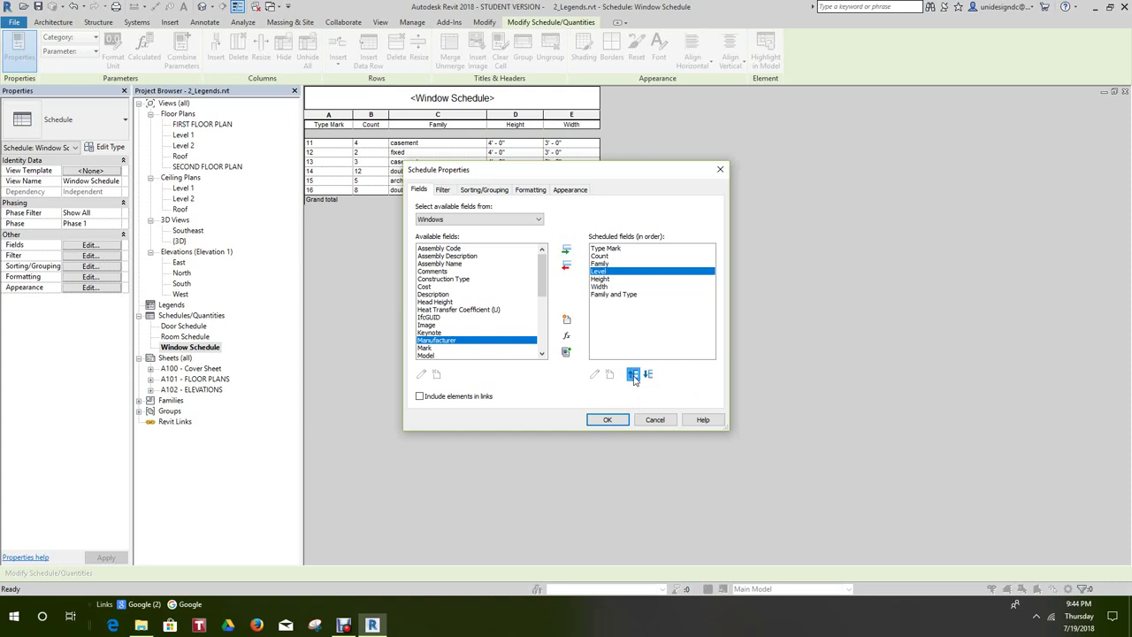
left_click(633, 375)
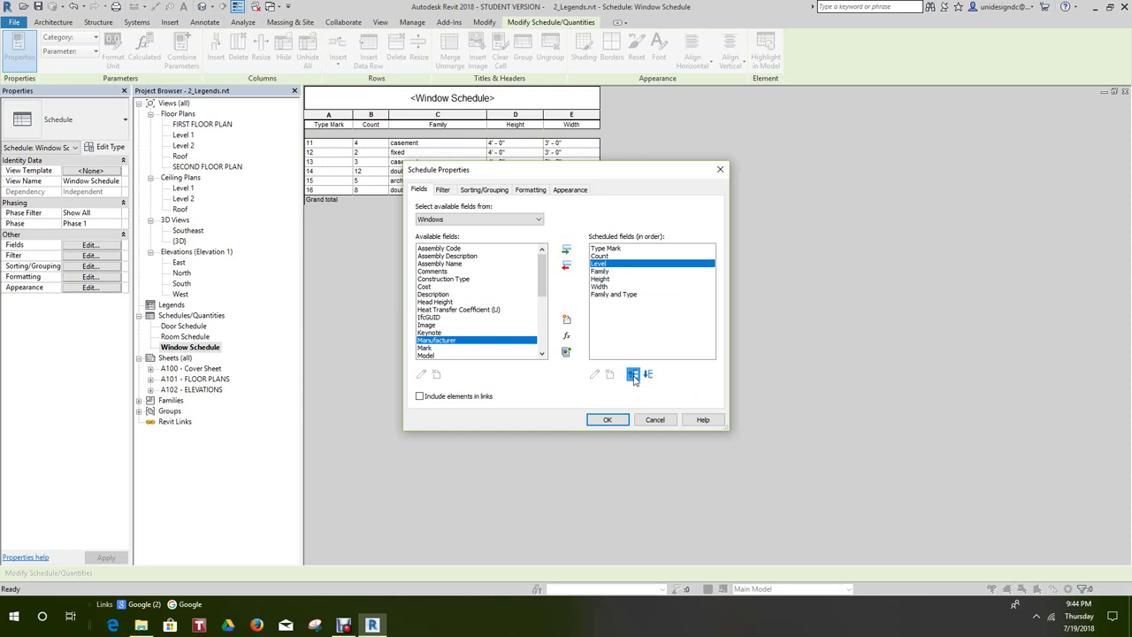
left_click(633, 375)
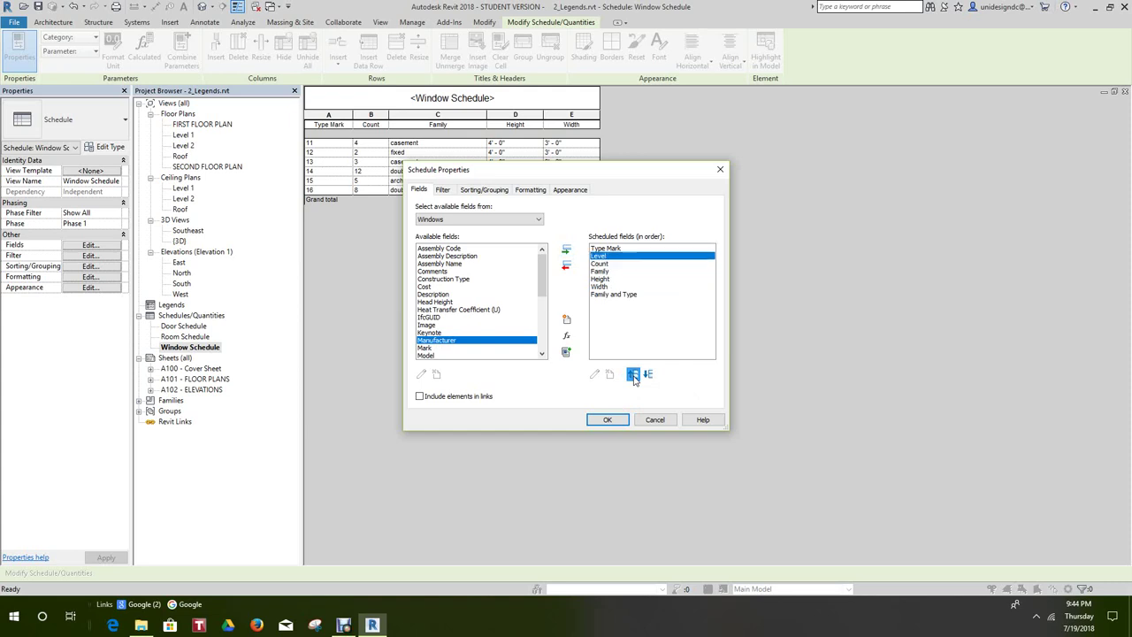
left_click(609, 420)
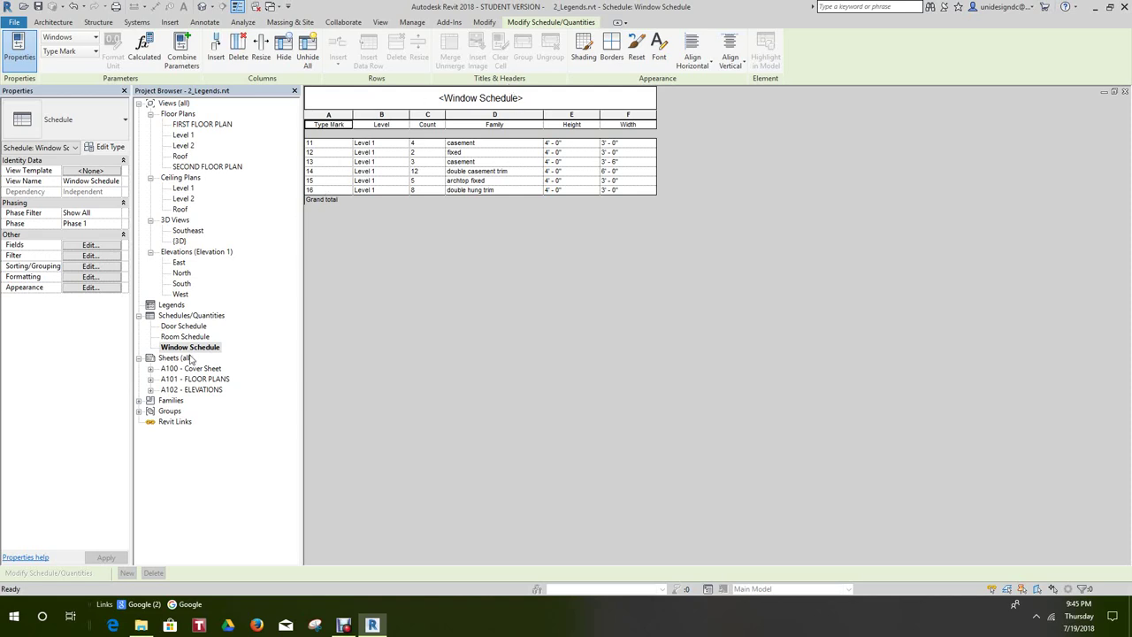
- Open the Level 2 floor plan
double_click(184, 145)
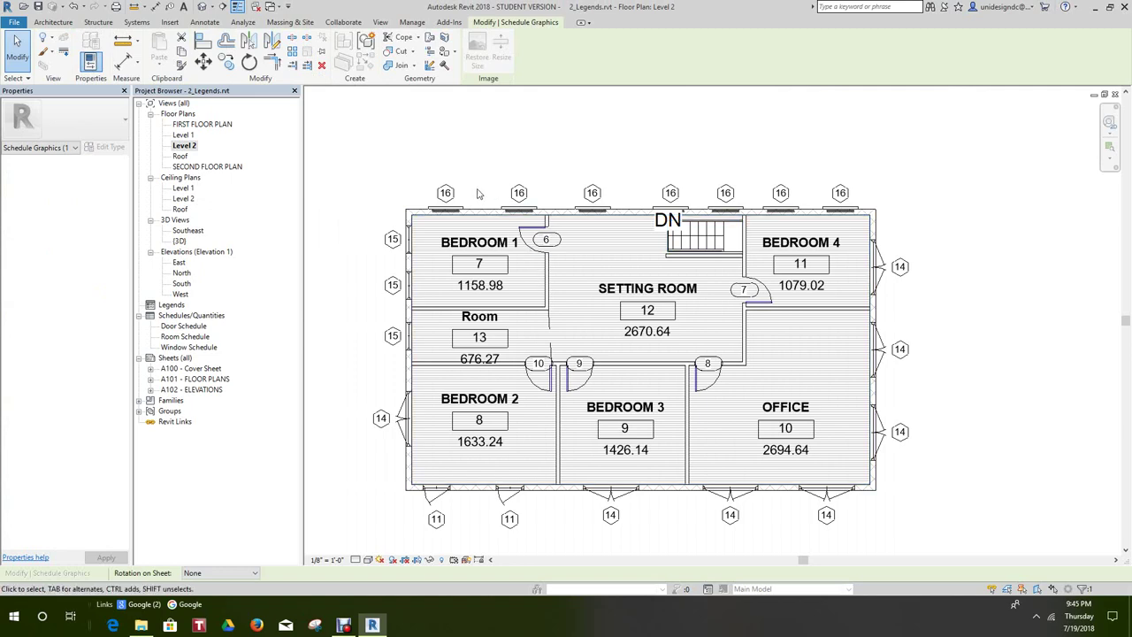
scroll(477, 193, "up", 2)
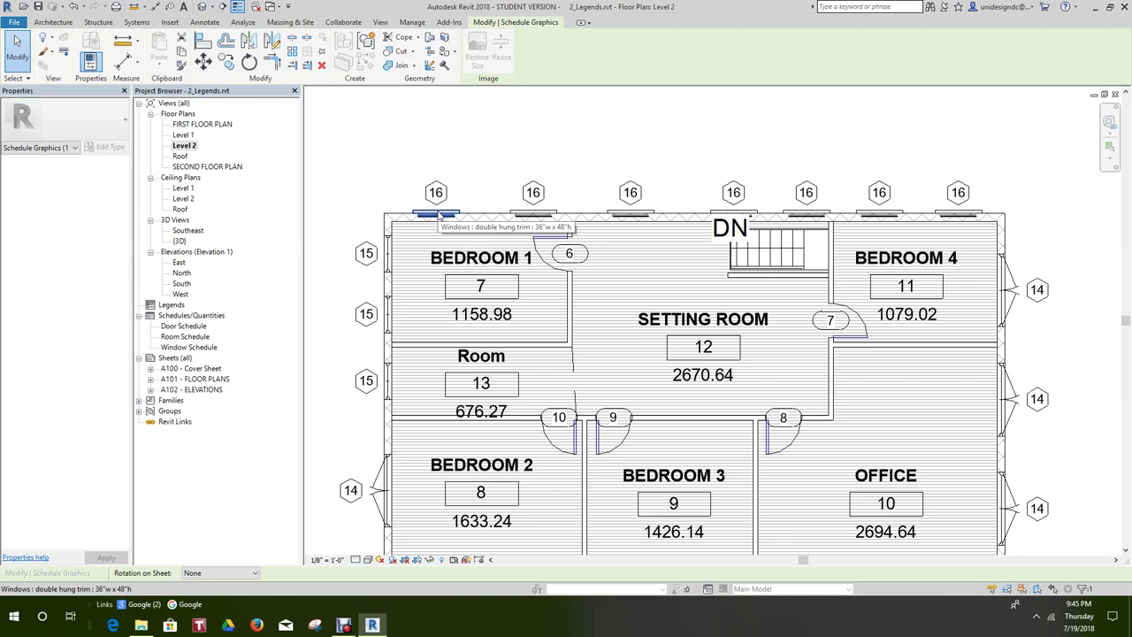
scroll(436, 215, "down", 3)
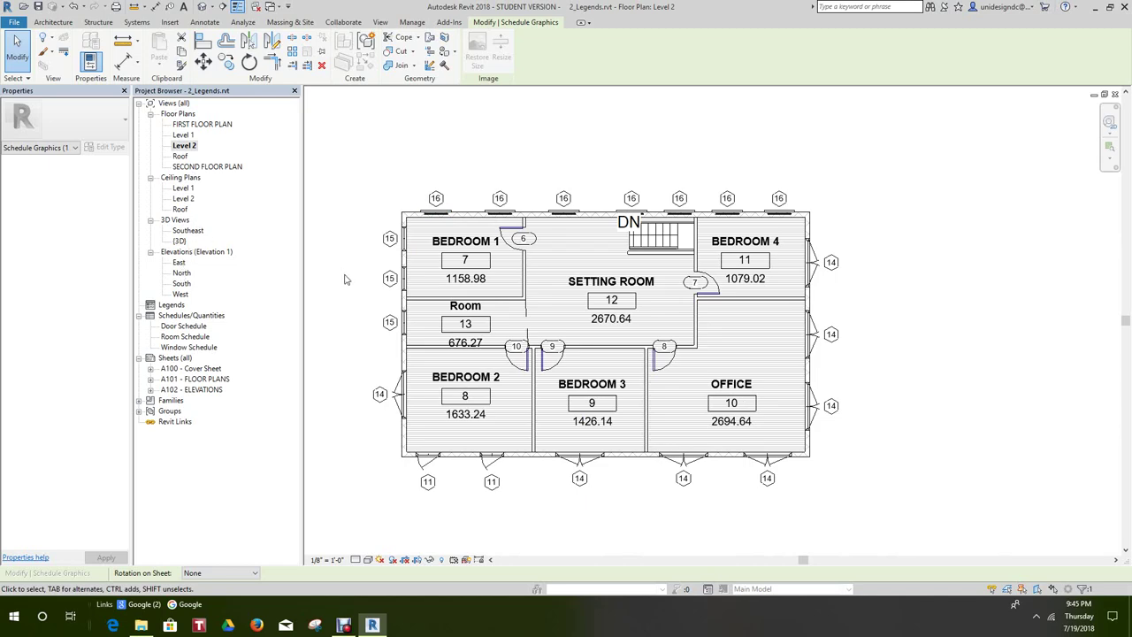
scroll(344, 280, "down", 2)
scroll(412, 285, "up", 1)
scroll(412, 285, "down", 1)
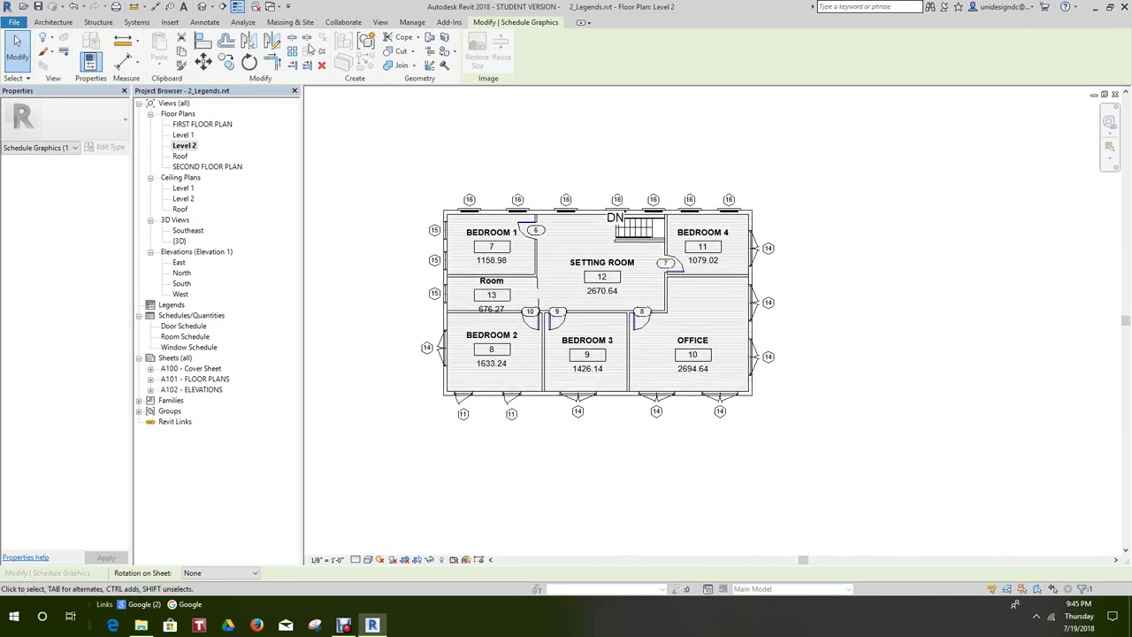
- Draw Section 1 east–west across the house, shorten its view depth, and open it
left_click(222, 7)
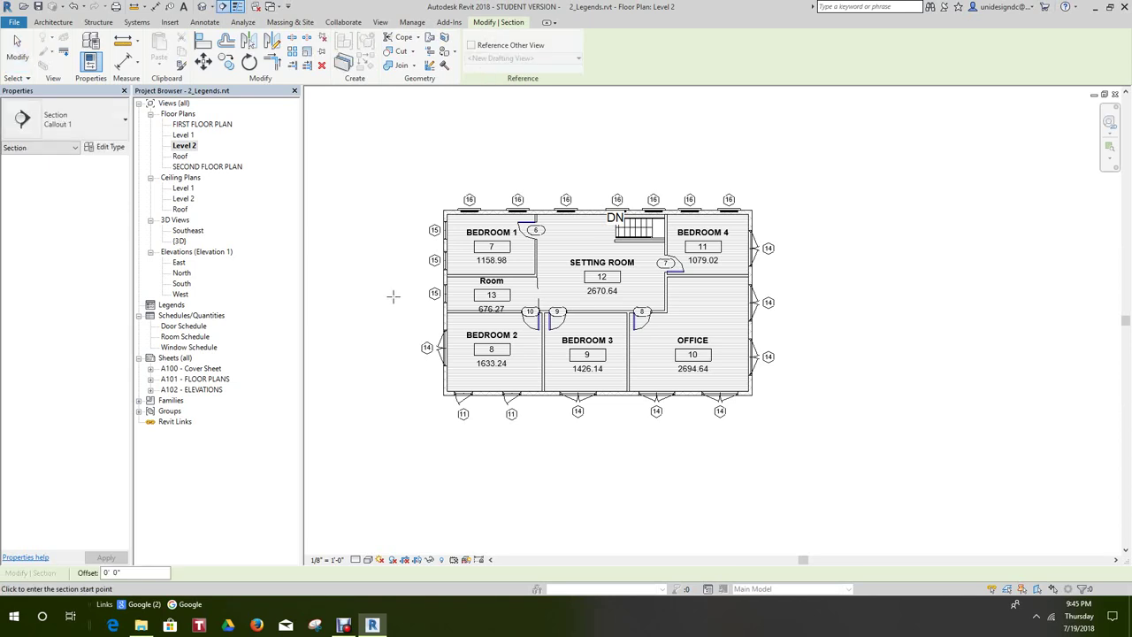
left_click(390, 298)
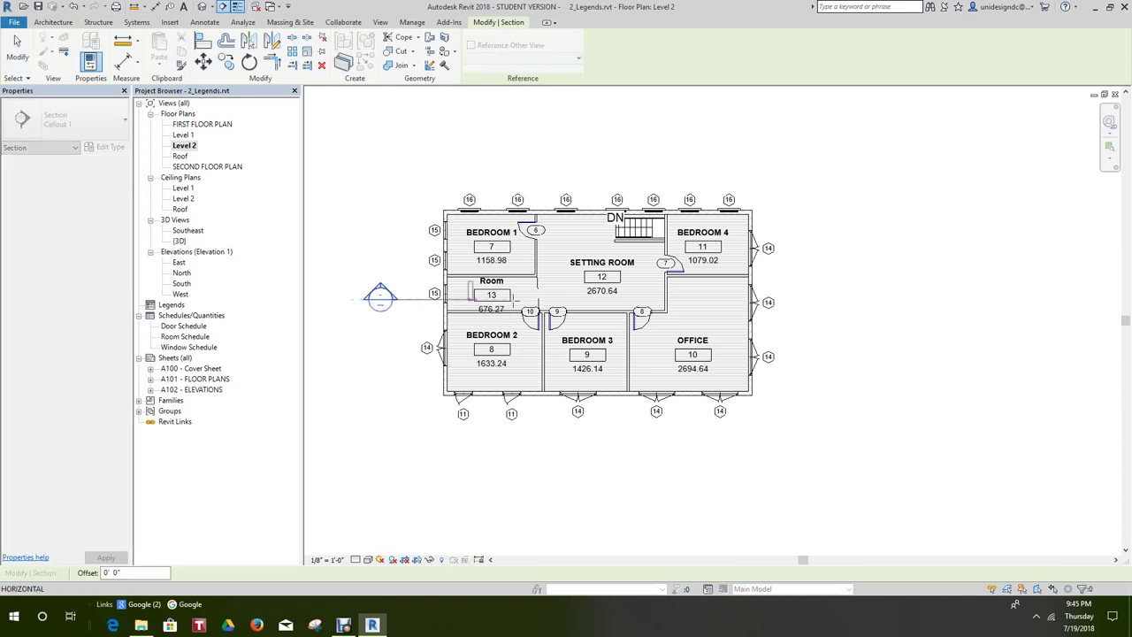
left_click(787, 299)
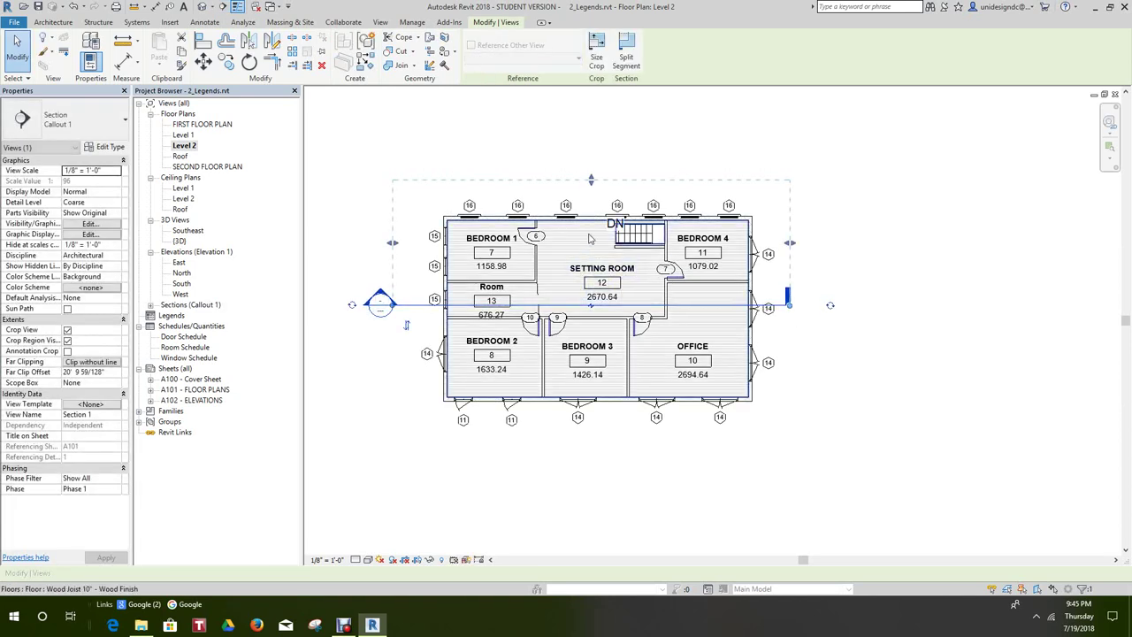
left_click_drag(591, 181, 597, 219)
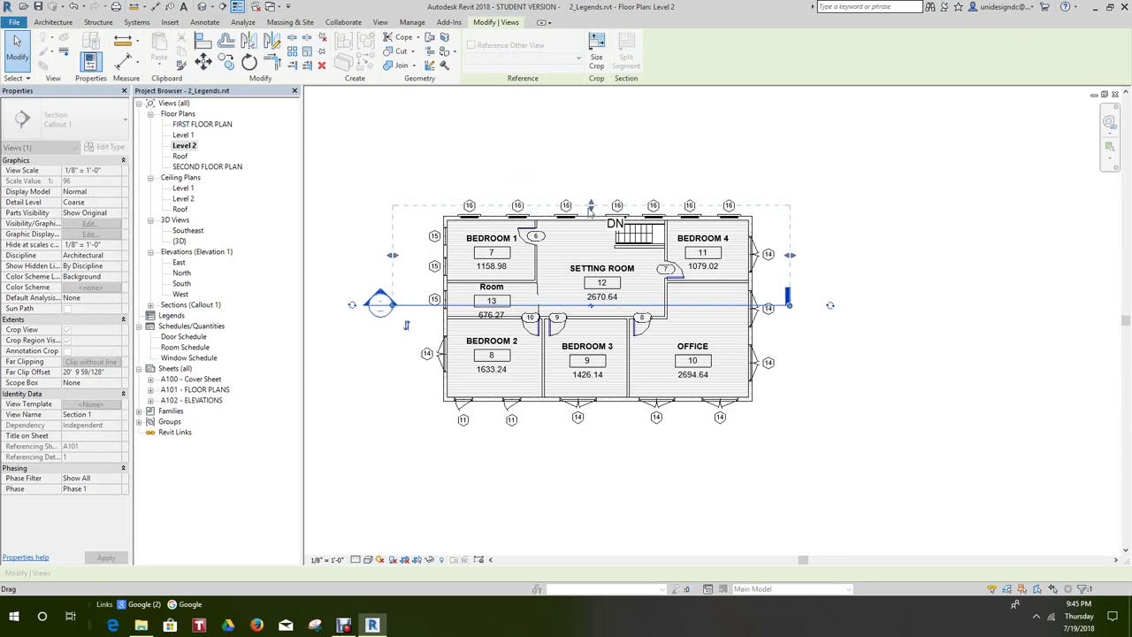
key("Escape")
double_click(380, 298)
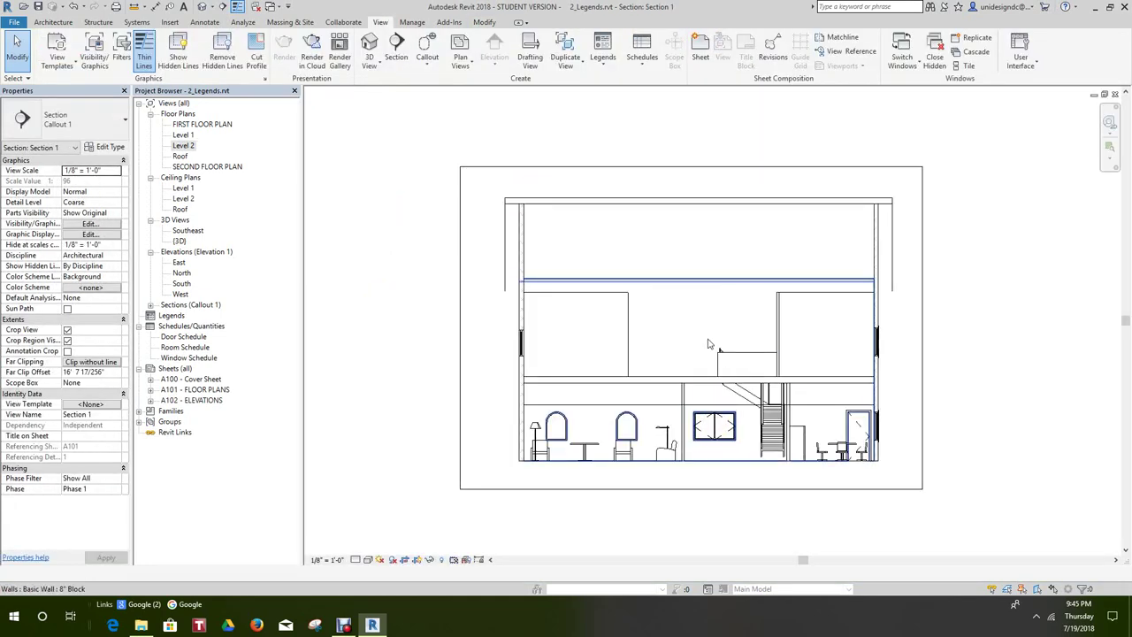
scroll(707, 344, "up", 5)
scroll(691, 485, "up", 2)
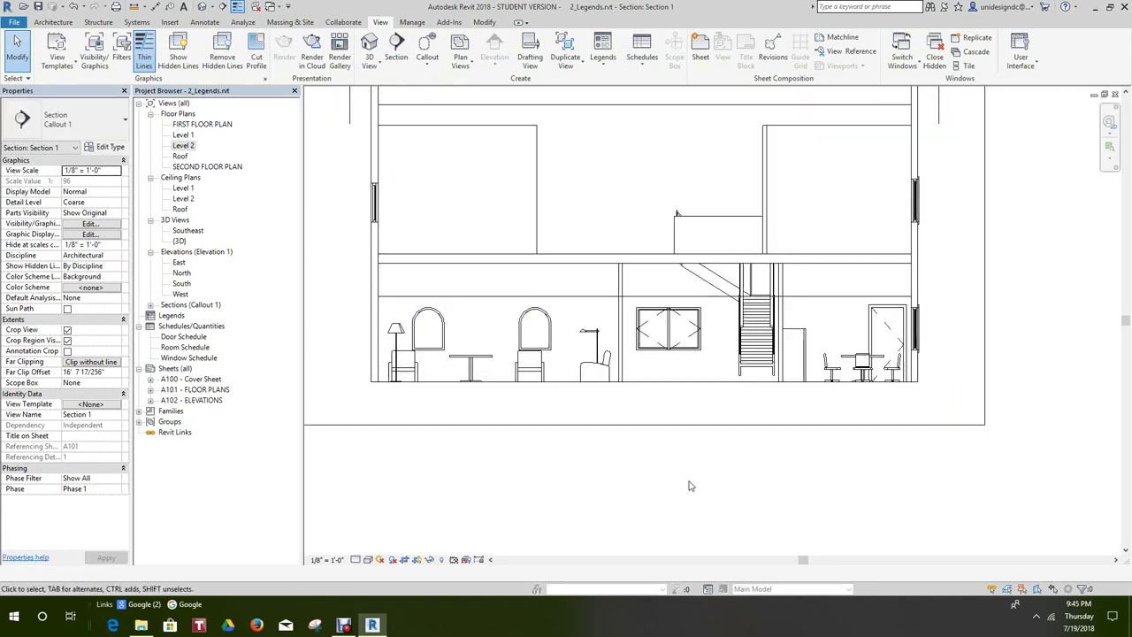
scroll(691, 485, "down", 2)
- Return to Level 2 and re-check Section 1 by selecting its line and reopening it
left_click(1114, 93)
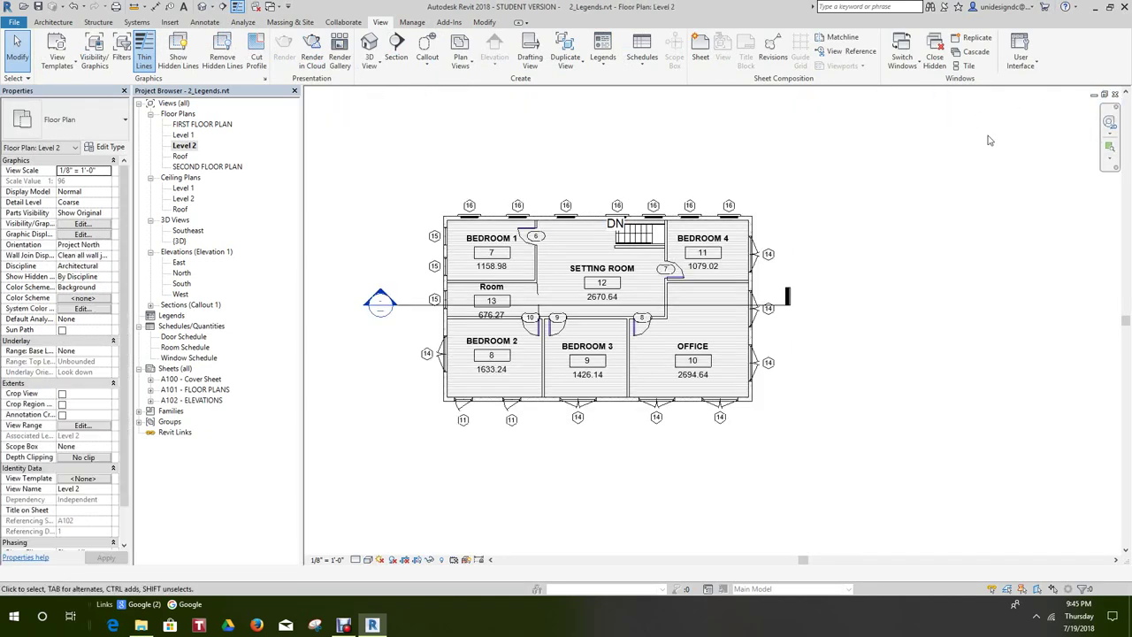
left_click(416, 306)
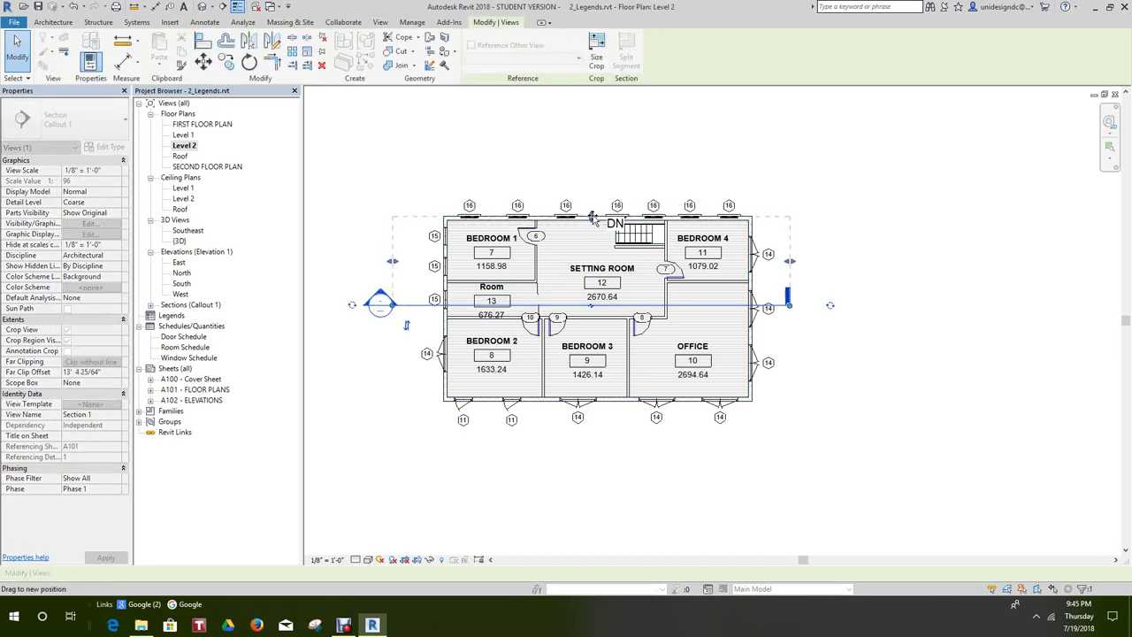
key("Escape")
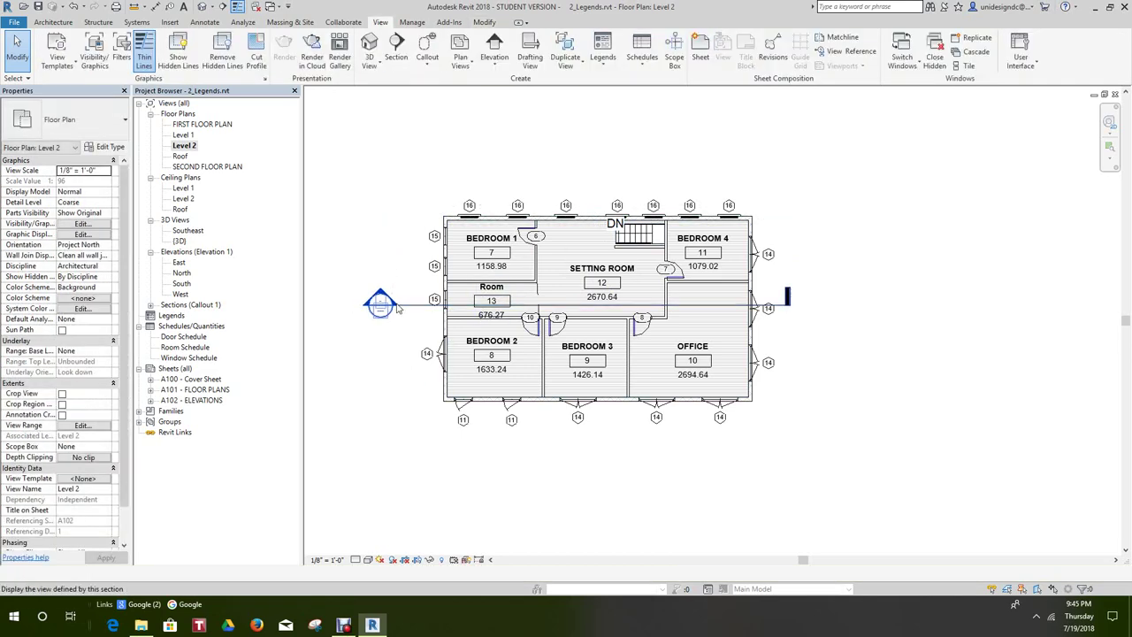
double_click(397, 307)
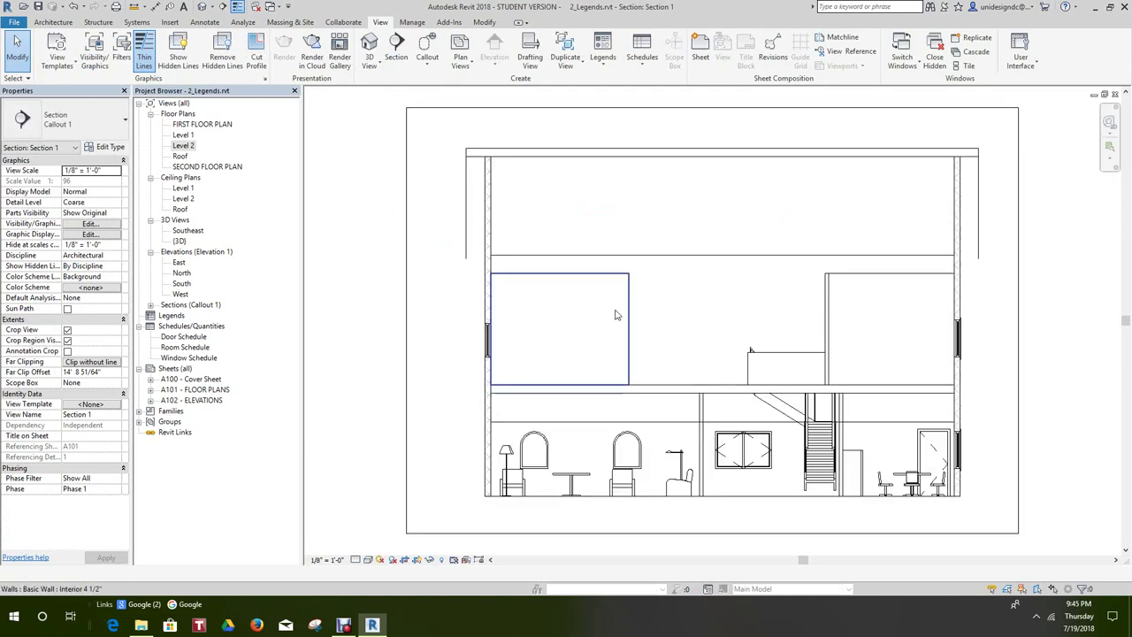
left_click(1115, 95)
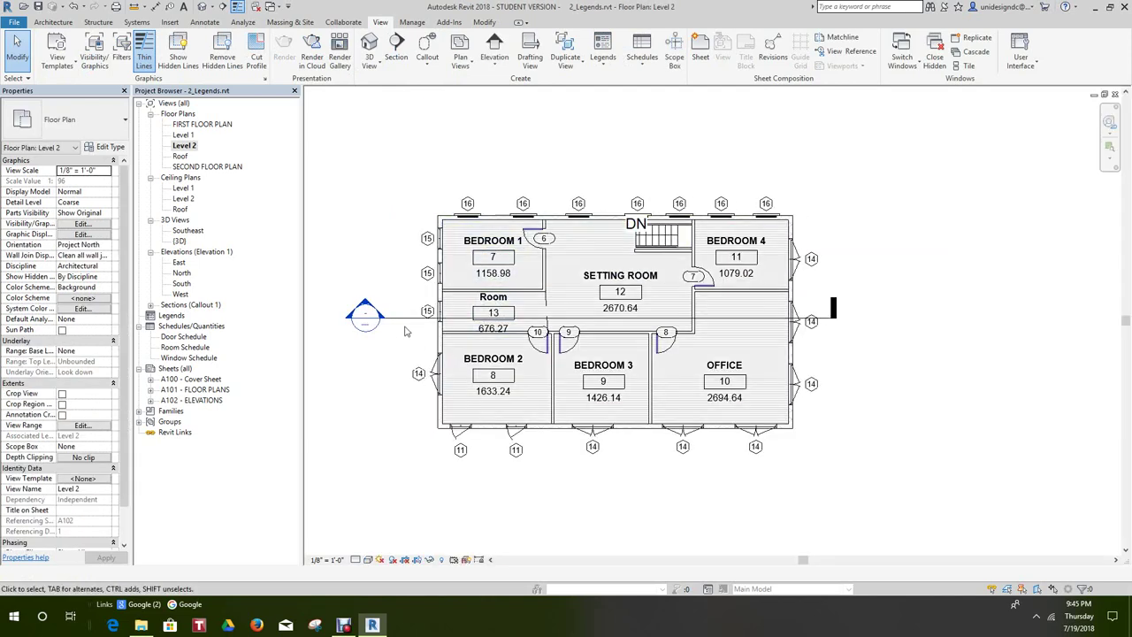
- Move Section 1 north through Bedroom 1 and the Setting Room, and set its detail level to Fine
left_click_drag(406, 318, 406, 277)
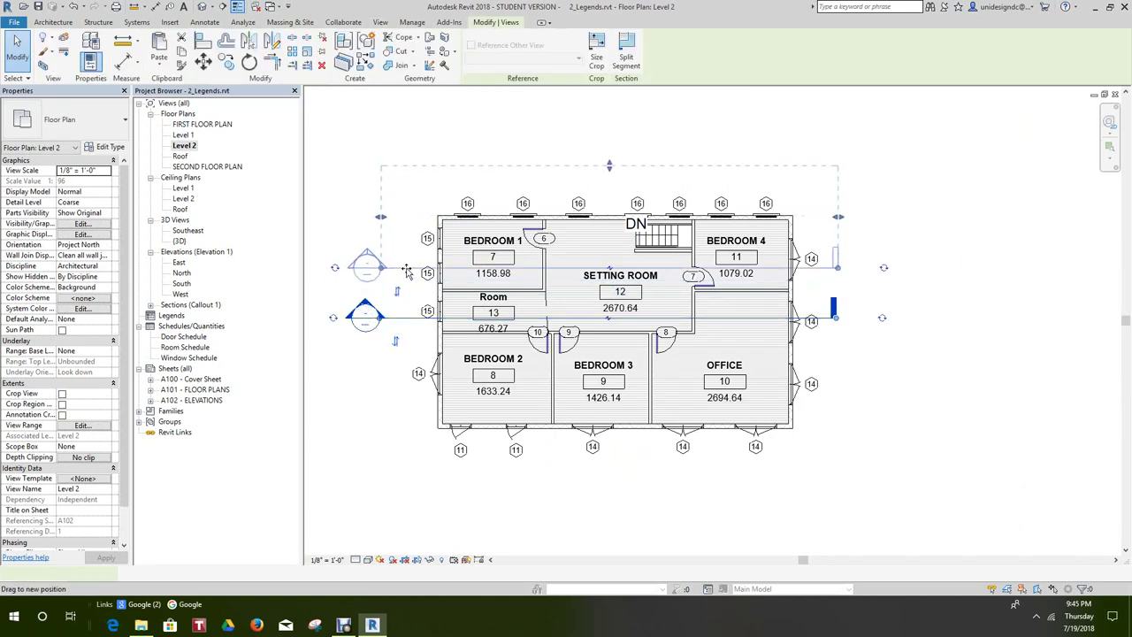
left_click(375, 363)
double_click(380, 279)
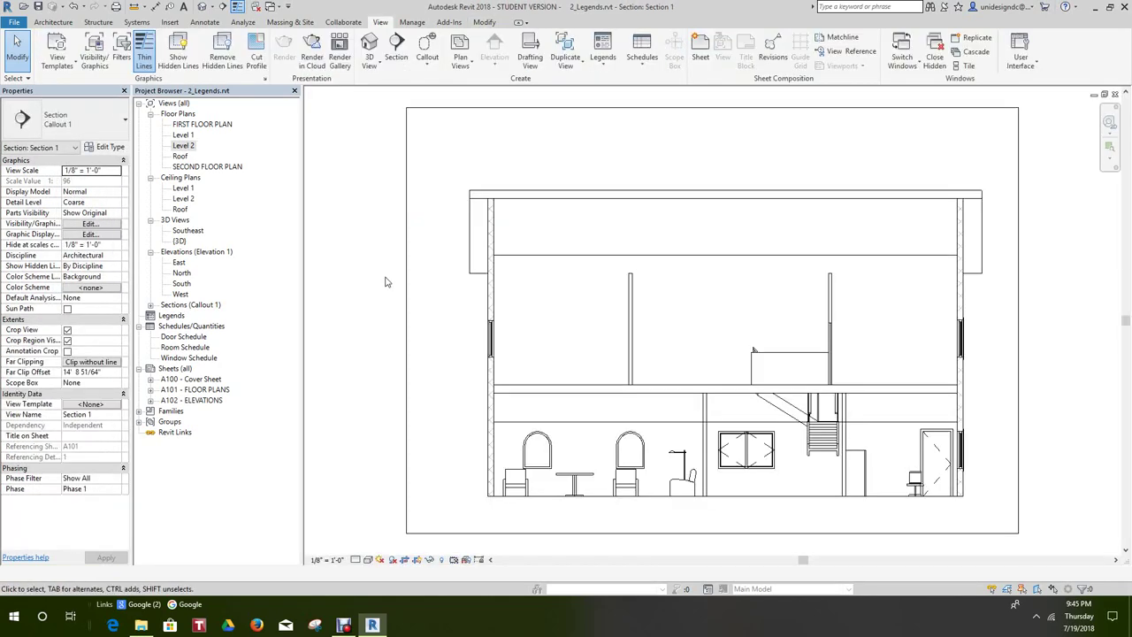
left_click(354, 559)
left_click(371, 548)
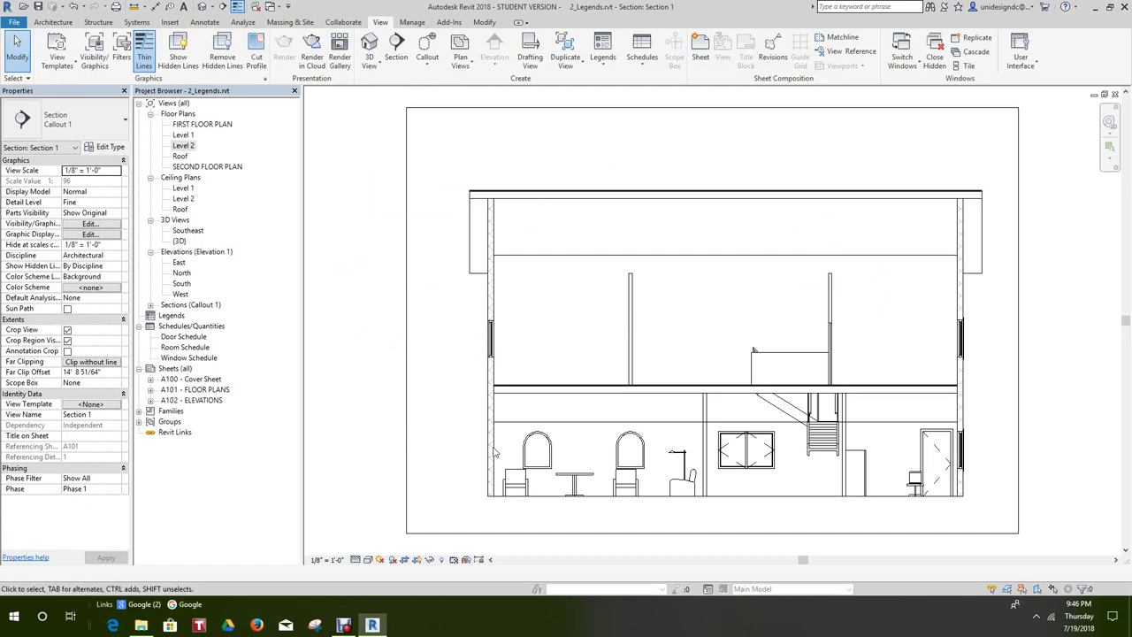
scroll(598, 371, "down", 2)
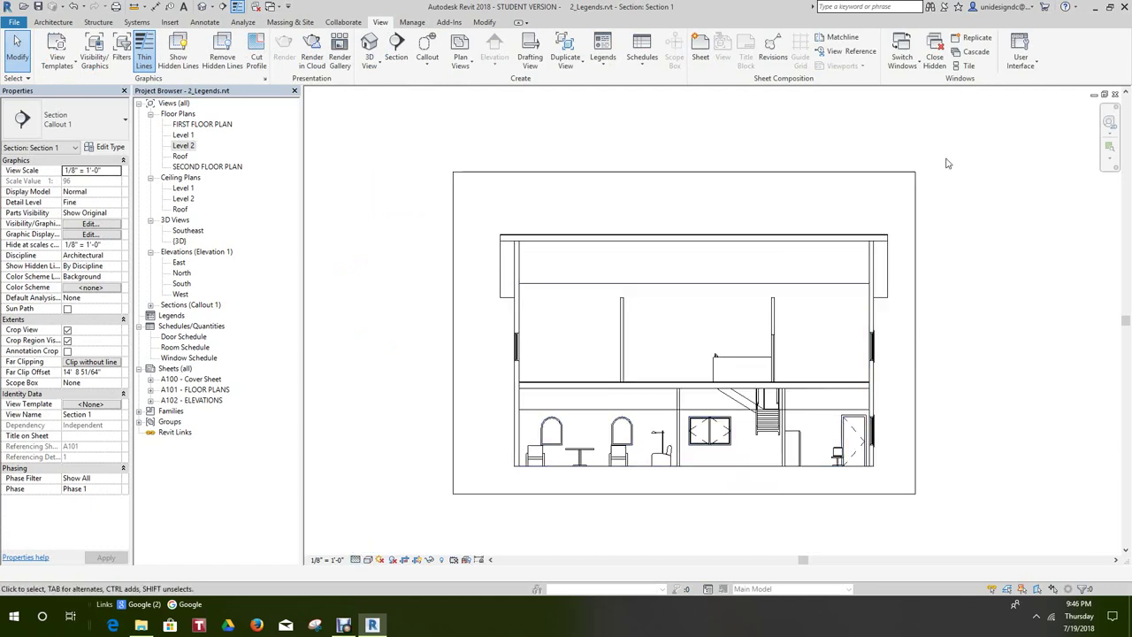
left_click(1115, 96)
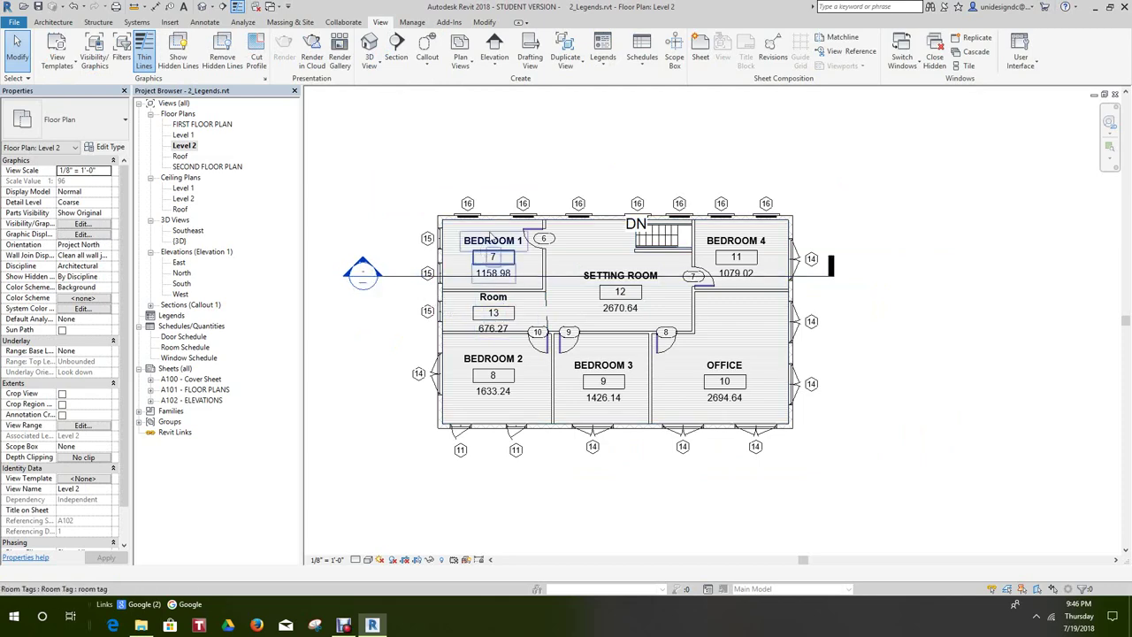
- Drag the section line south through Bedroom 2, Bedroom 3 and the Office, then review the section
scroll(491, 235, "up", 3)
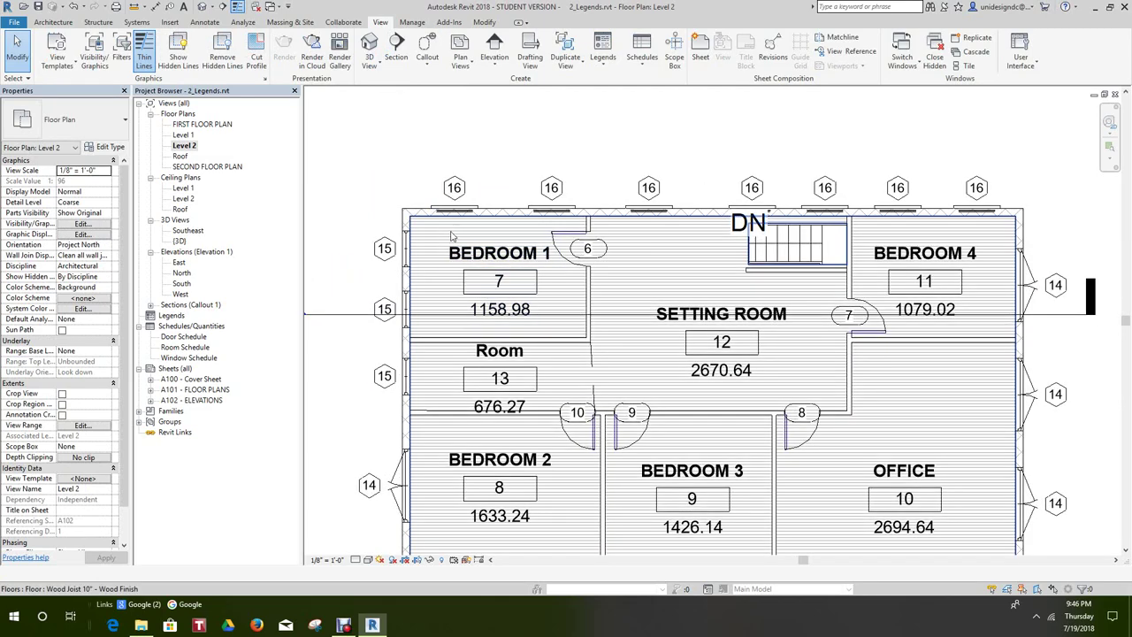
scroll(451, 234, "down", 3)
scroll(385, 326, "down", 1)
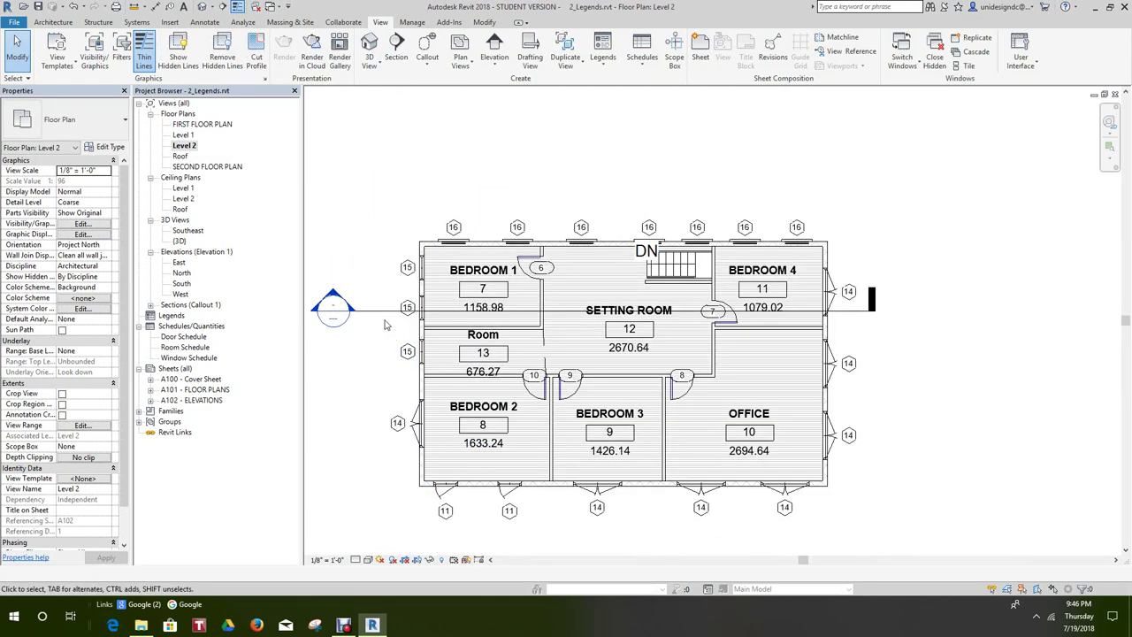
scroll(508, 253, "up", 2)
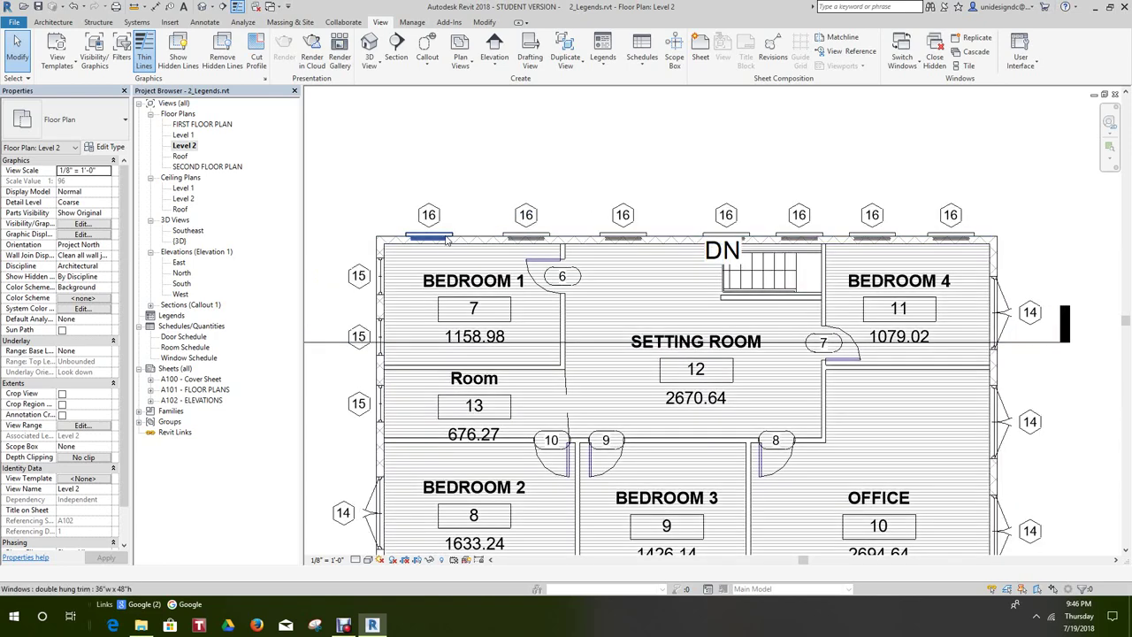
scroll(468, 227, "down", 2)
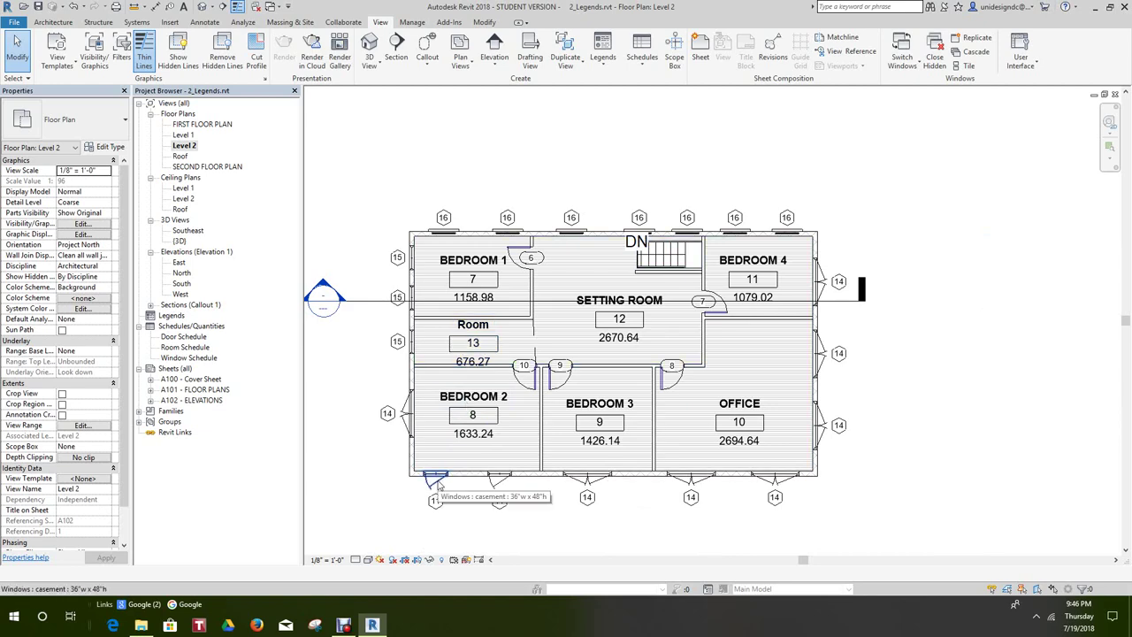
left_click_drag(381, 301, 387, 412)
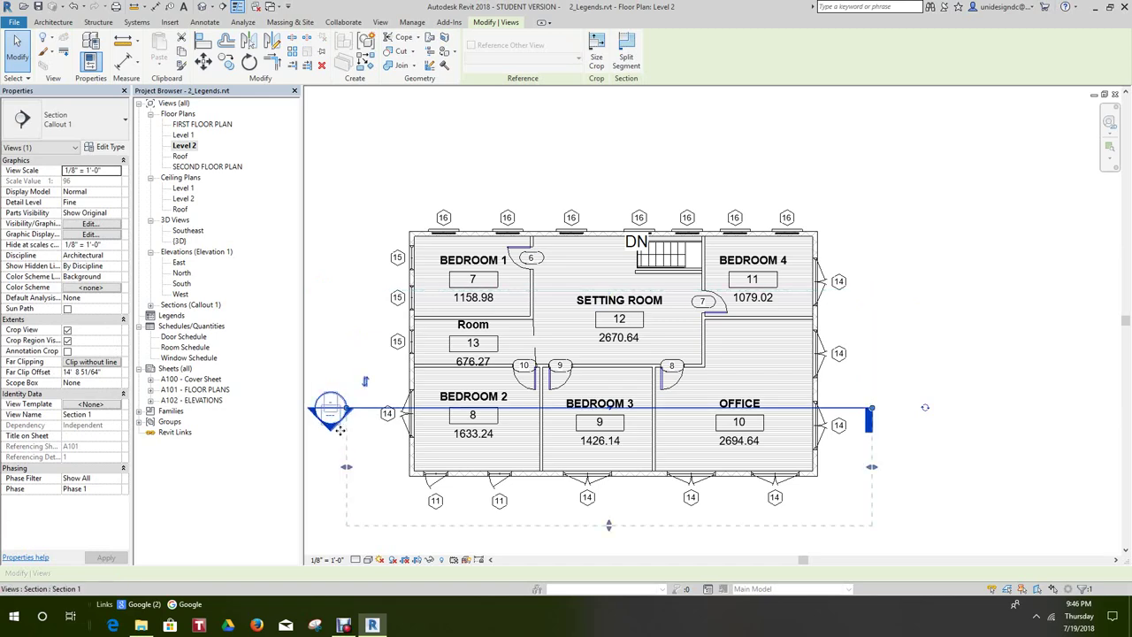
double_click(330, 428)
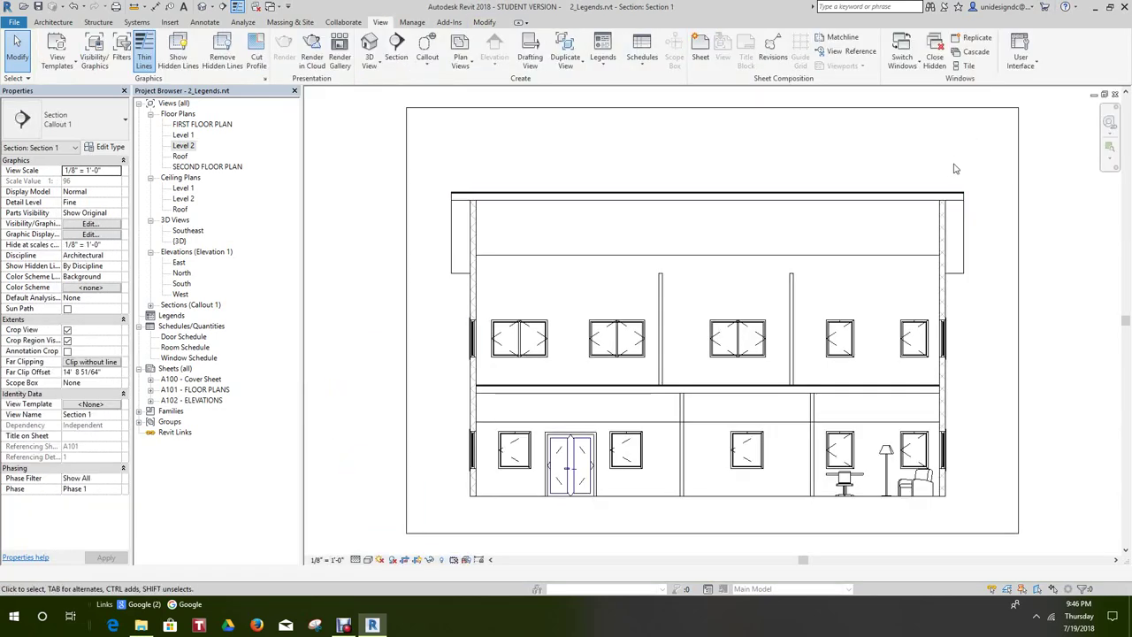
left_click(1114, 95)
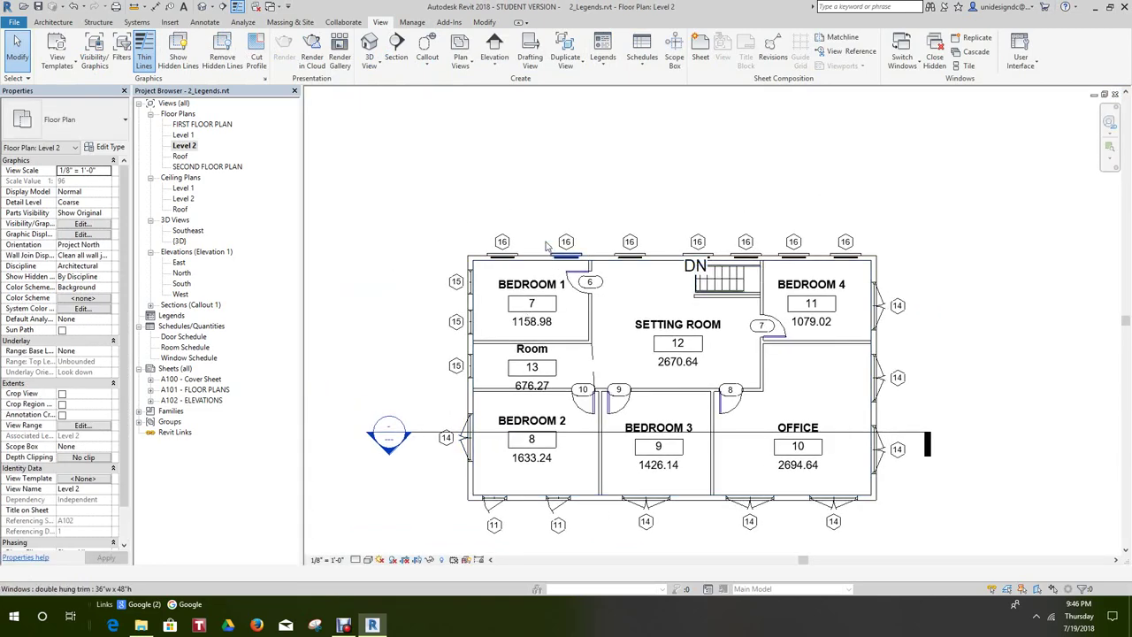
- Select all seven double hung trim window instances visible in the Level 2 plan
scroll(546, 246, "up", 3)
scroll(512, 398, "down", 1)
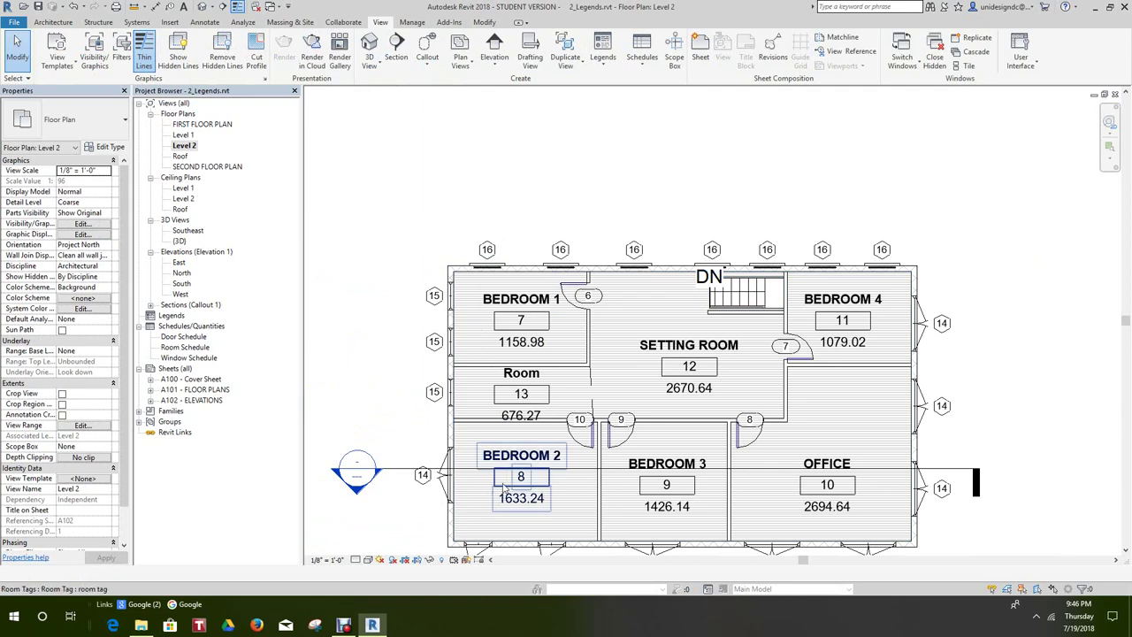
scroll(506, 487, "down", 2)
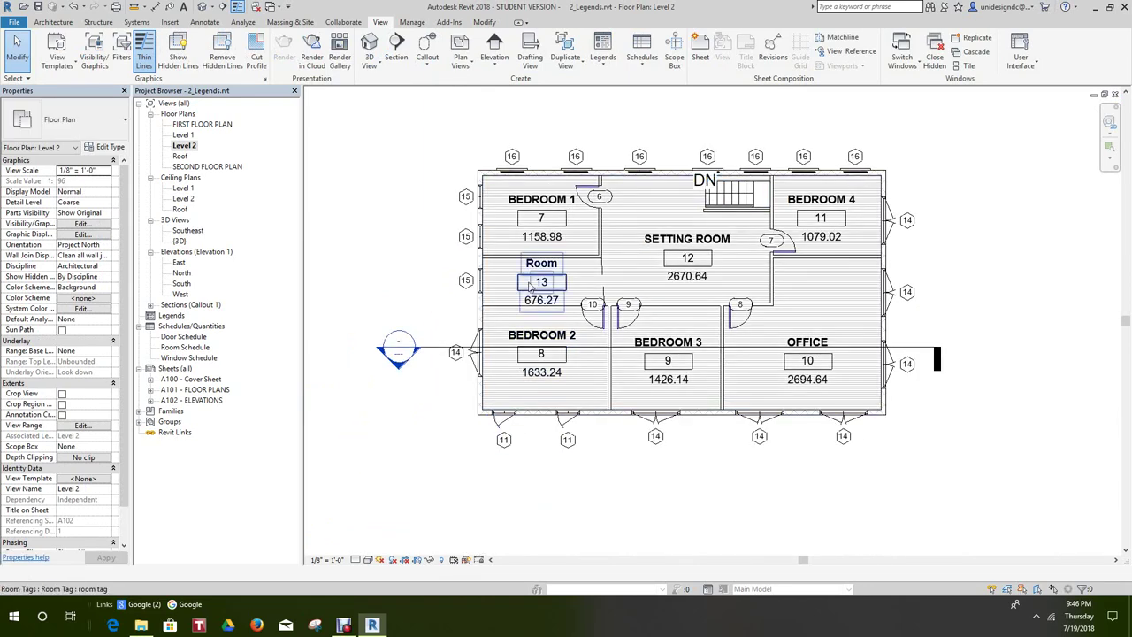
right_click(527, 176)
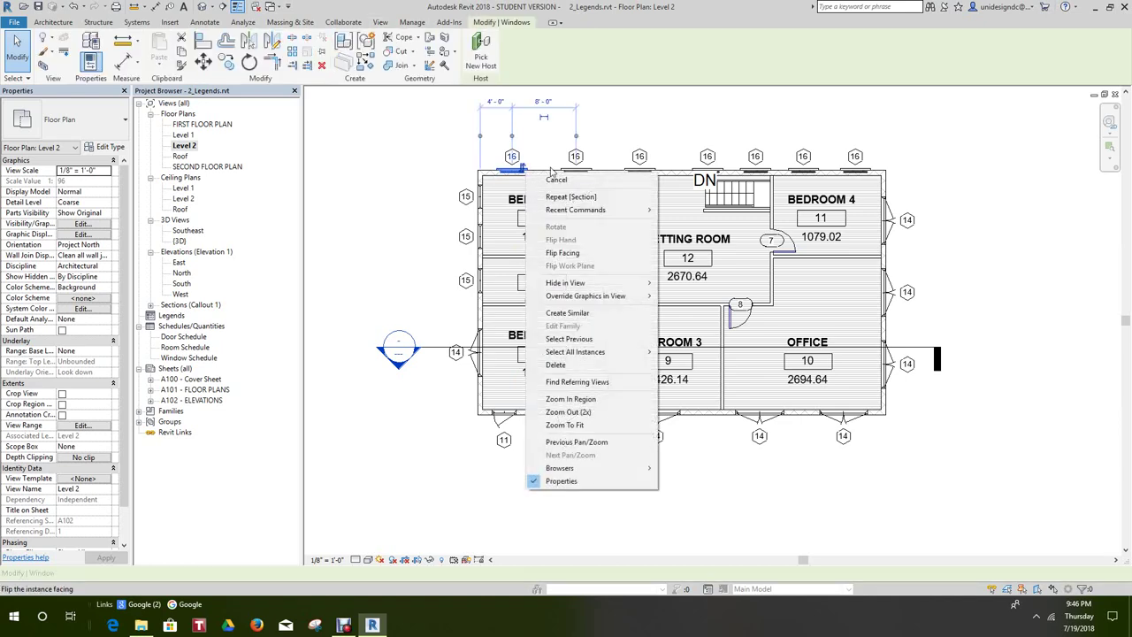
mouse_move(579, 354)
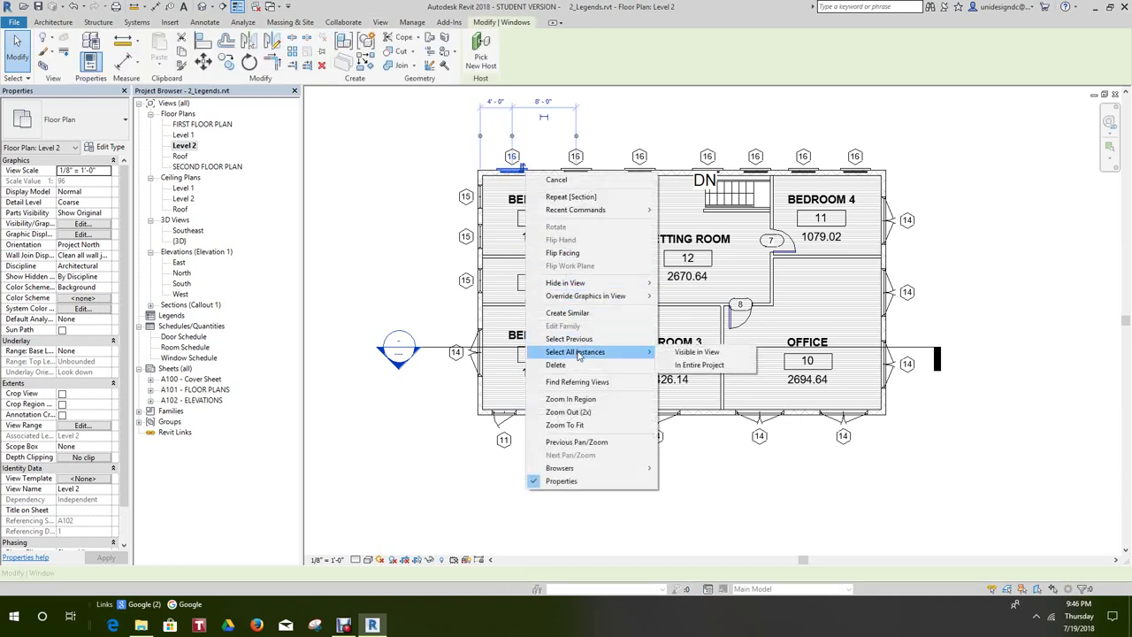
left_click(686, 352)
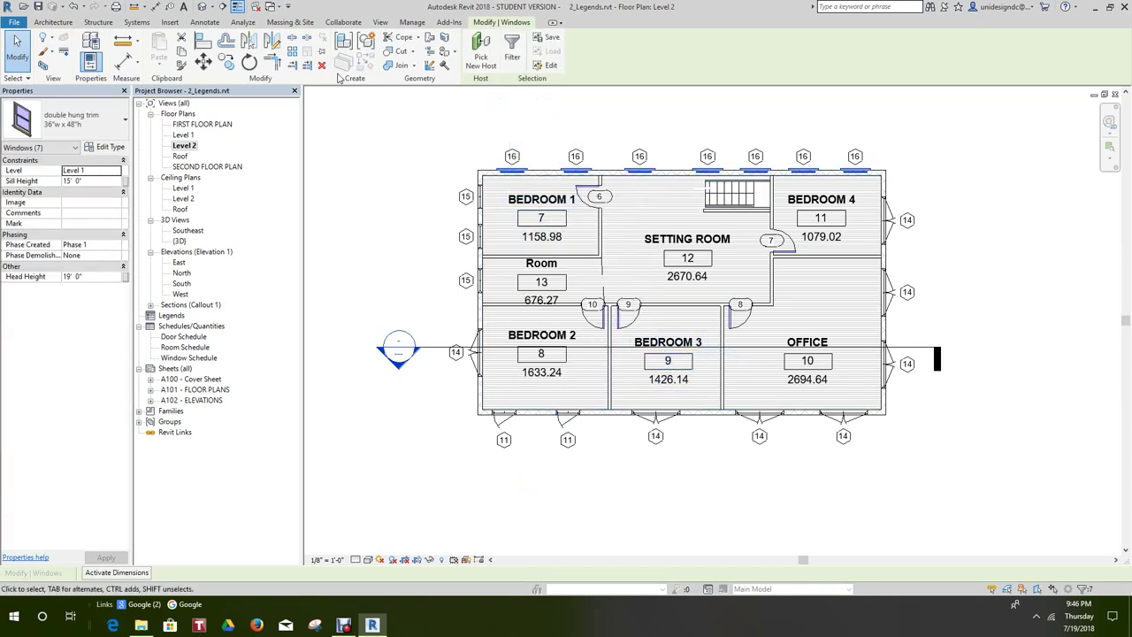
- Change the selected windows' type to casement 36"w x 48"h
left_click(110, 147)
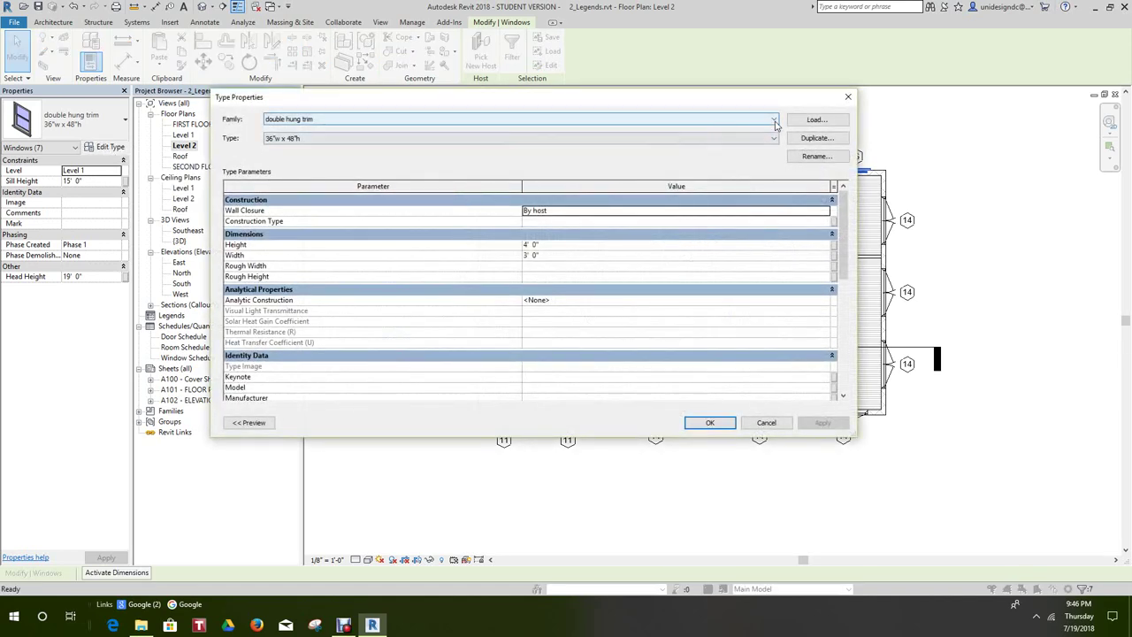
left_click(774, 119)
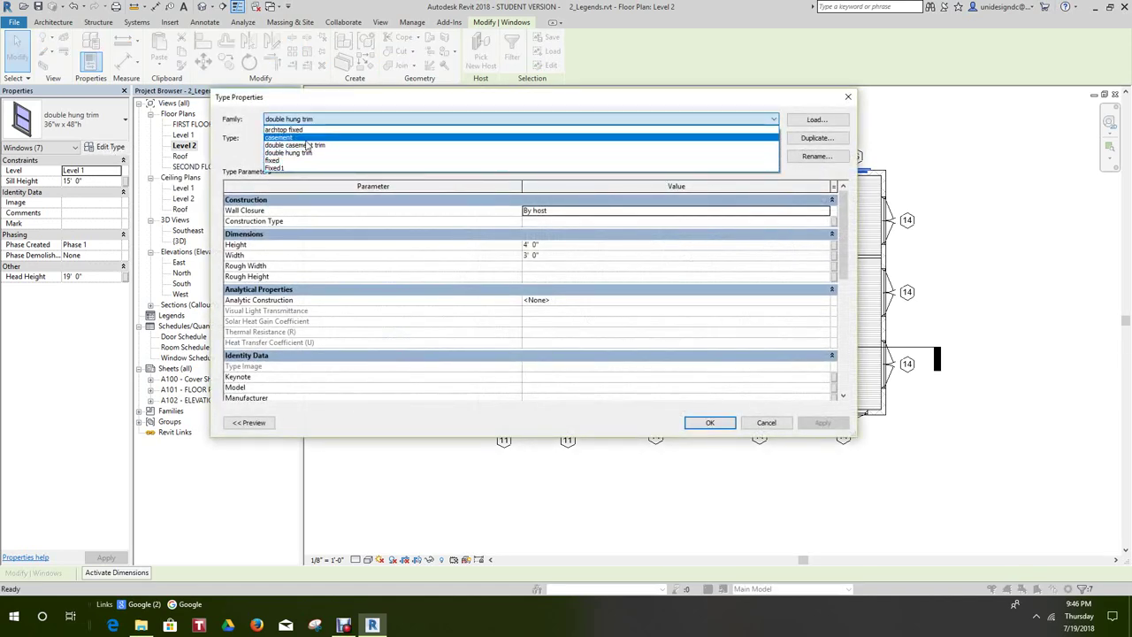
left_click(672, 137)
left_click(712, 422)
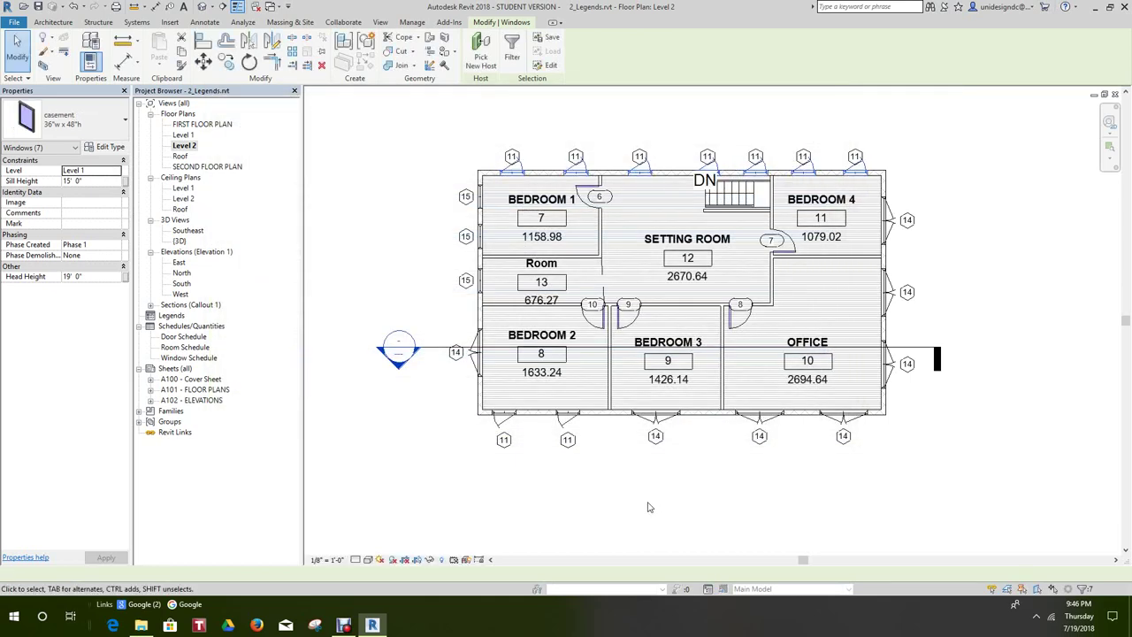
left_click(650, 502)
scroll(626, 454, "down", 1)
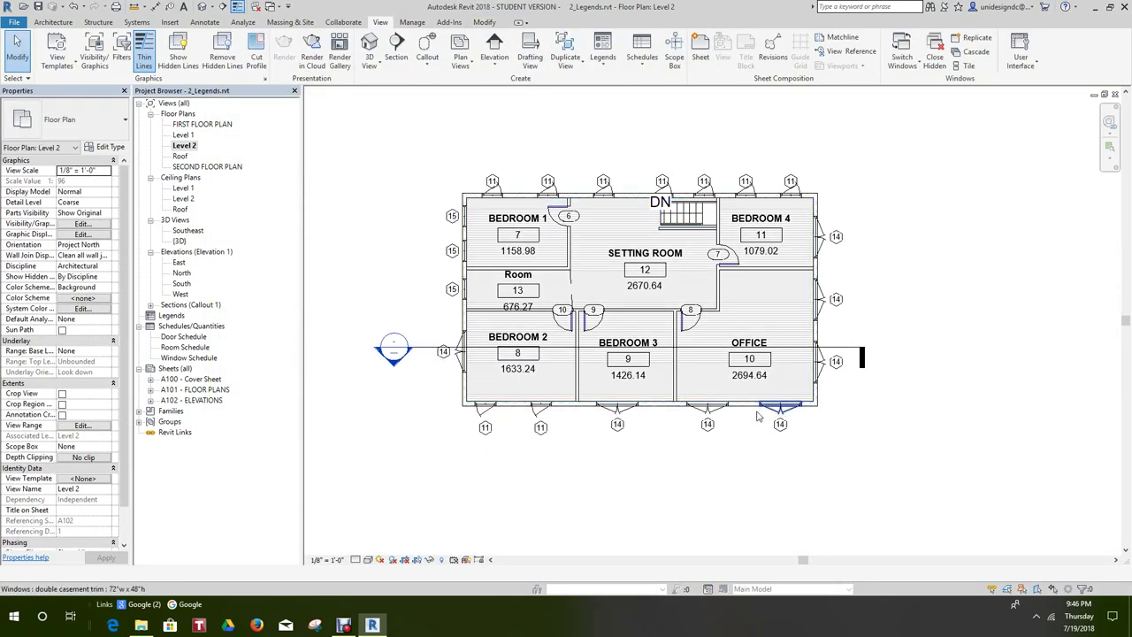
- Drag Section 1 north through Bedroom 1, the Setting Room and Bedroom 4, and review the section
left_click(422, 354)
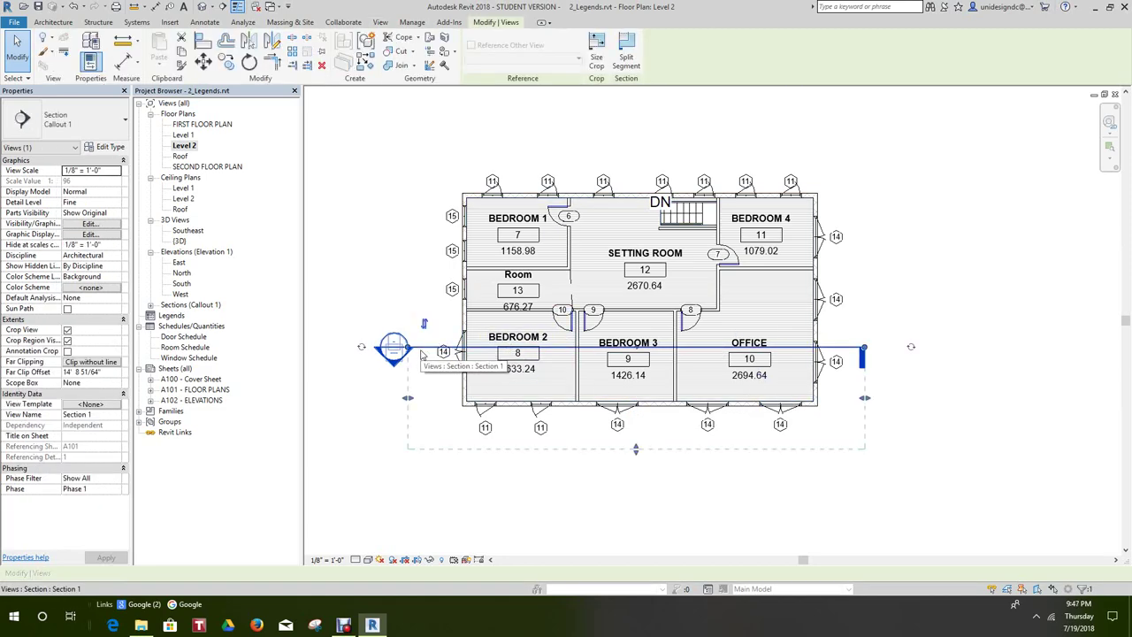
left_click(493, 491)
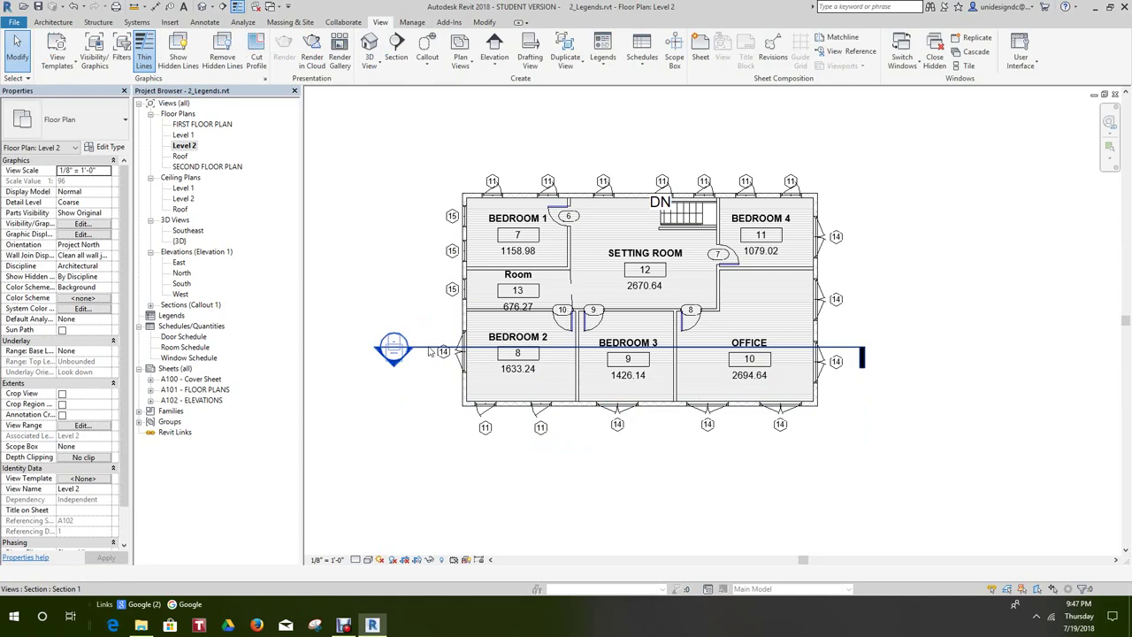
left_click_drag(429, 351, 425, 233)
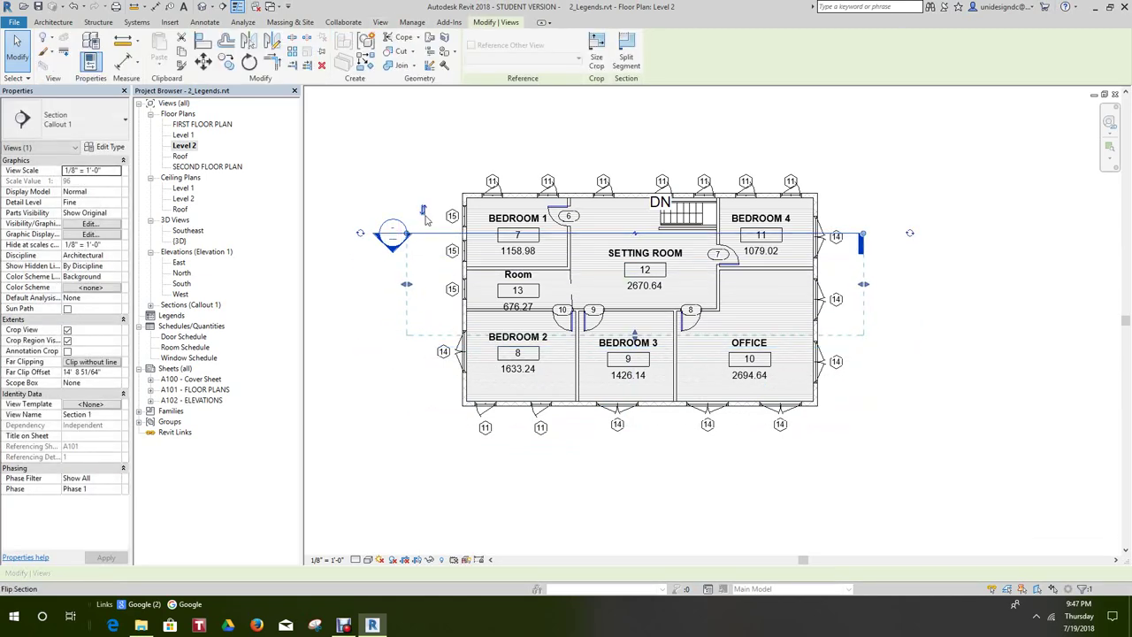
left_click(419, 252)
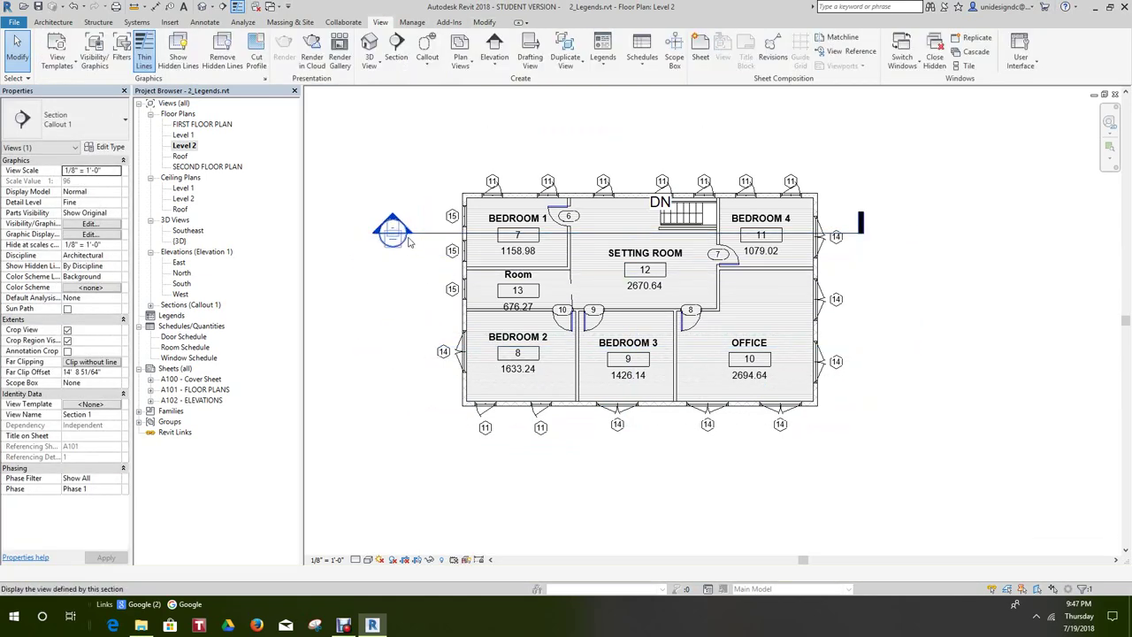
double_click(397, 234)
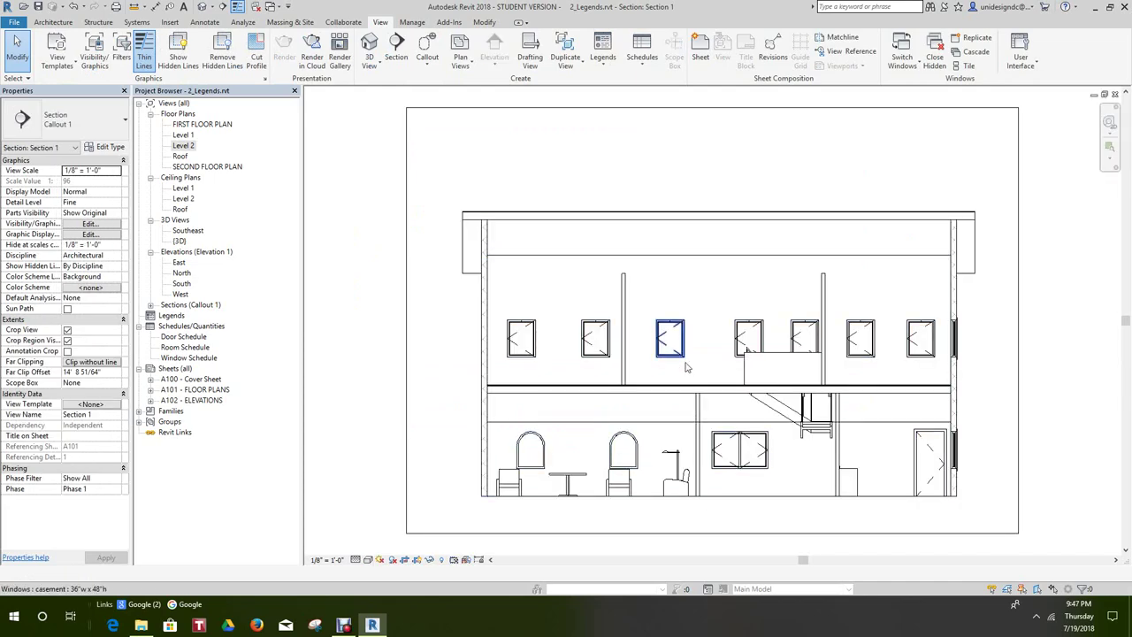
scroll(685, 367, "up", 1)
scroll(712, 366, "down", 4)
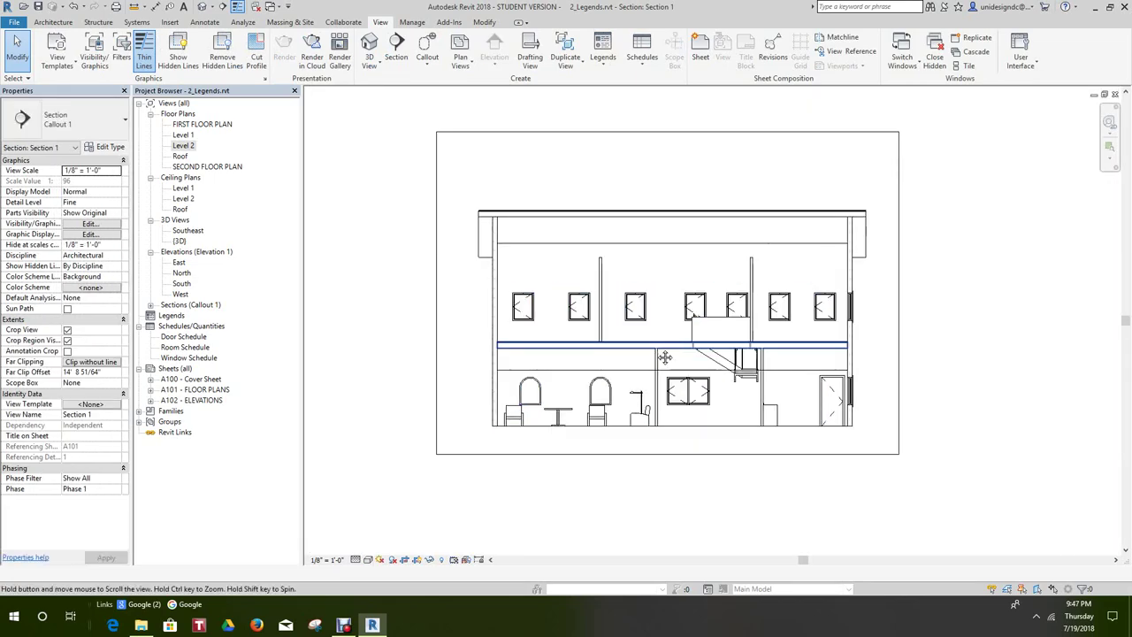
middle_click_drag(664, 356, 664, 362)
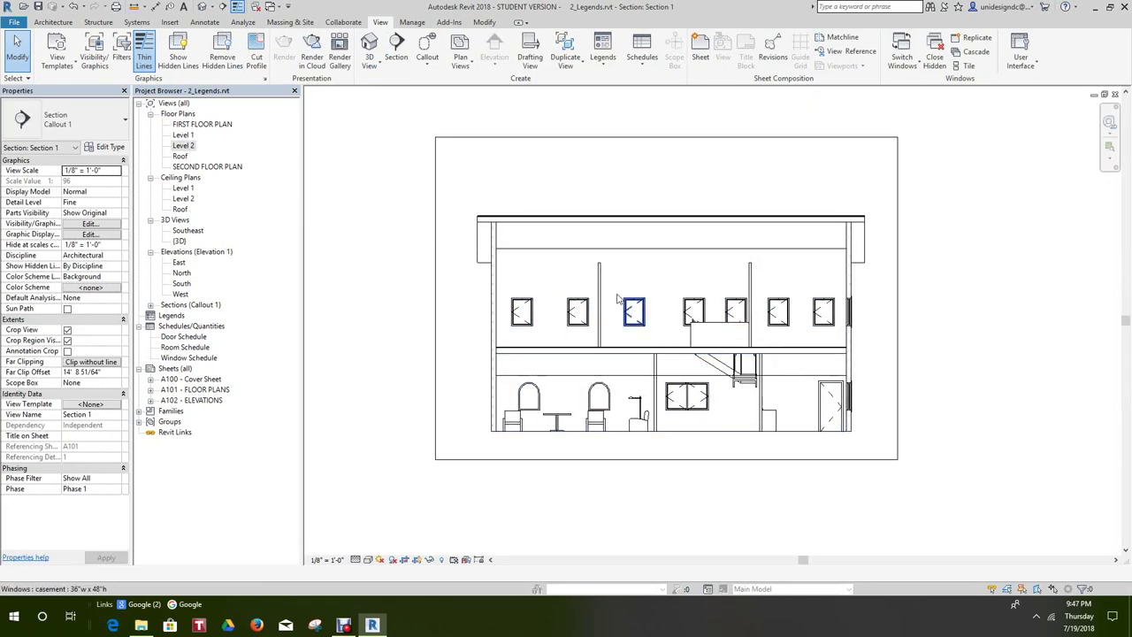
left_click(1115, 94)
- Nudge the section line slightly lower on the Level 2 plan
scroll(771, 373, "down", 2)
scroll(599, 285, "up", 2)
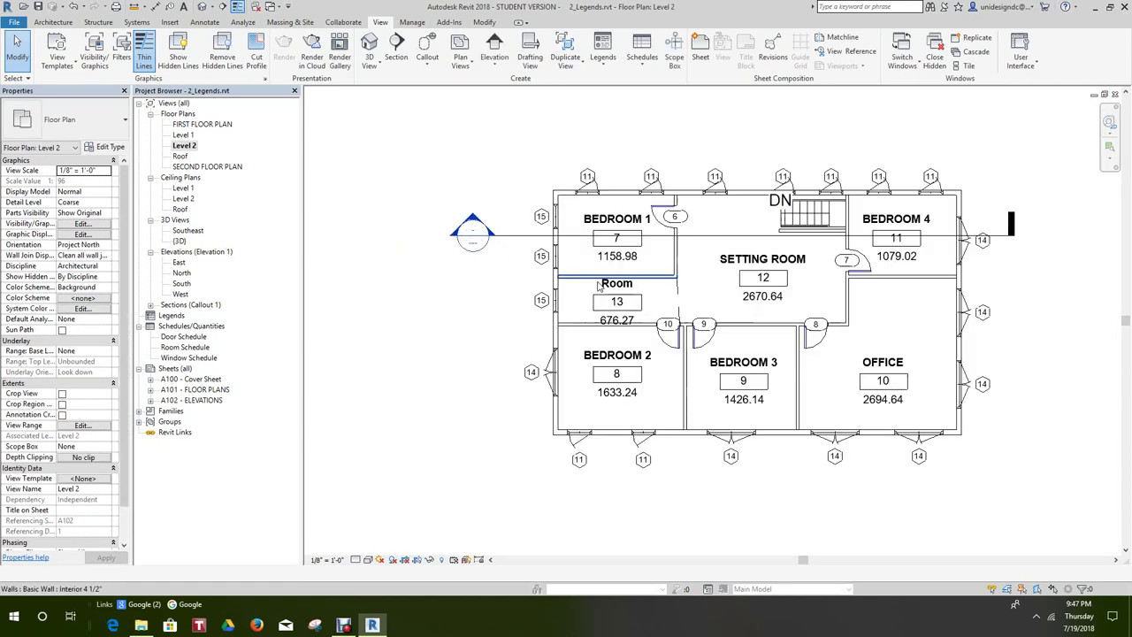
left_click(517, 236)
left_click_drag(518, 236, 517, 270)
- Drop the section line in place and draw a new north–south section across the Level 2 plan
left_click(492, 344)
scroll(492, 344, "down", 2)
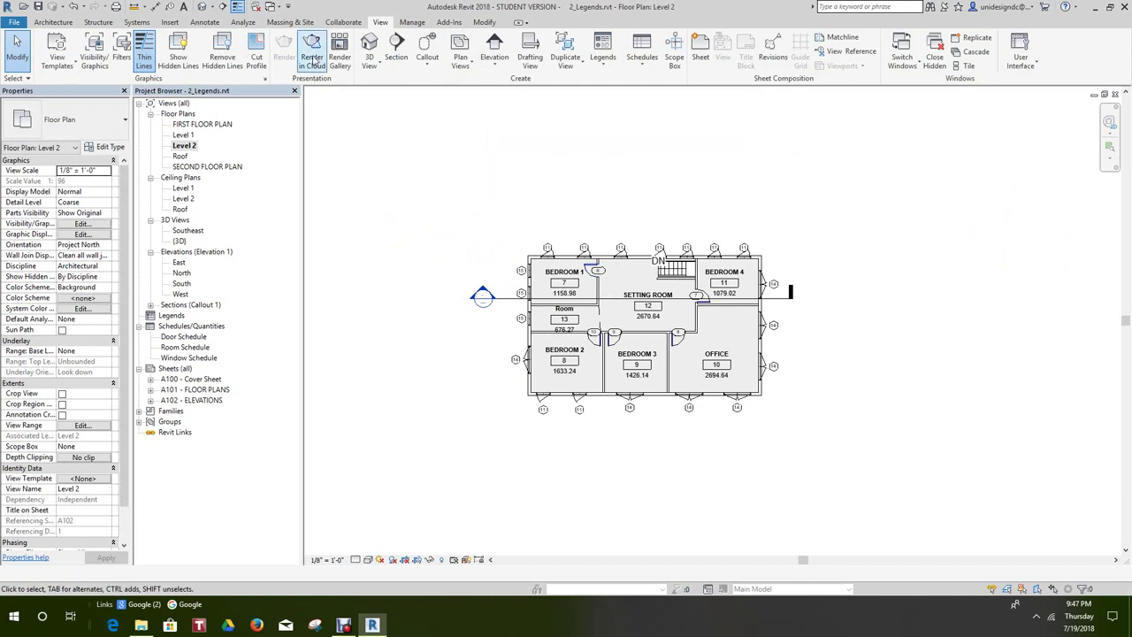
left_click(396, 57)
left_click(629, 228)
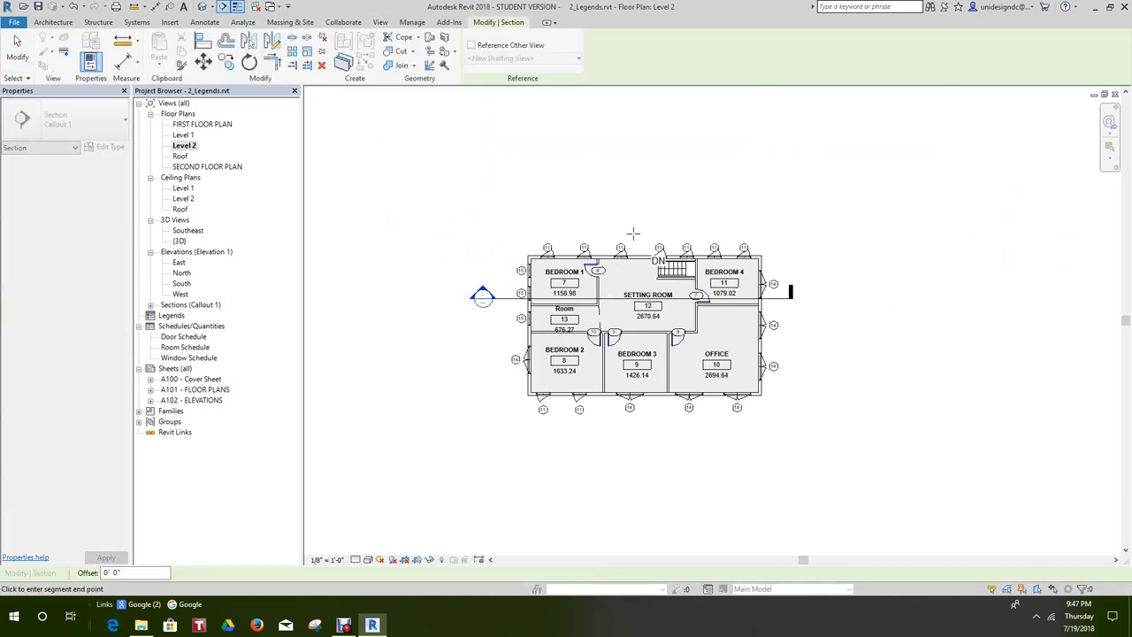
left_click(630, 417)
key("Escape")
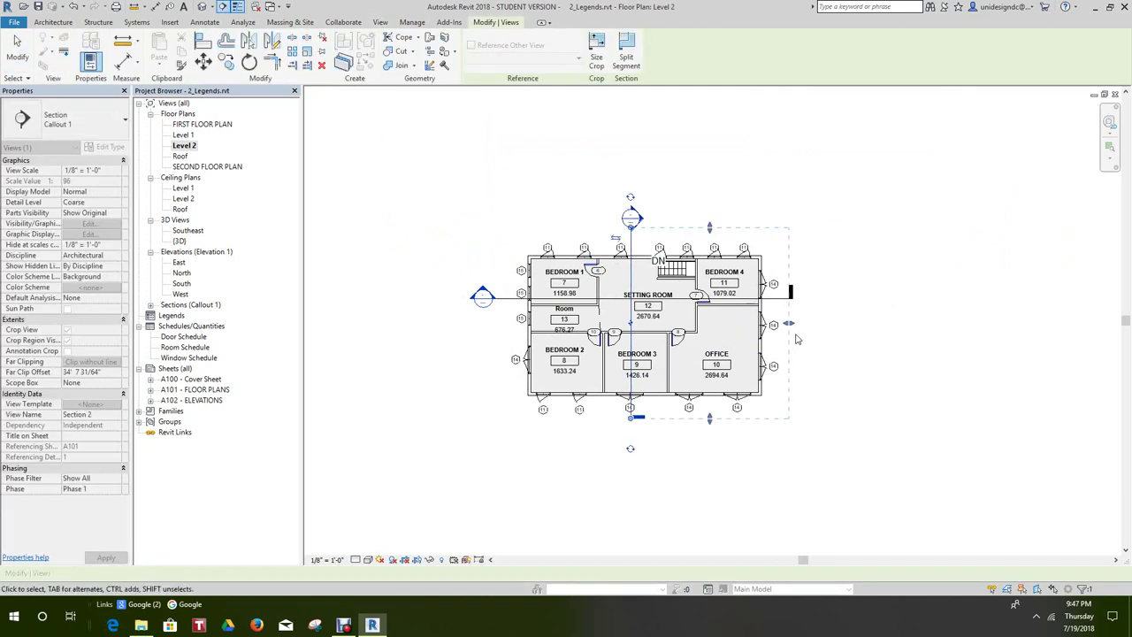
- Open the Section 2 view and select the pitched roof
left_click(838, 178)
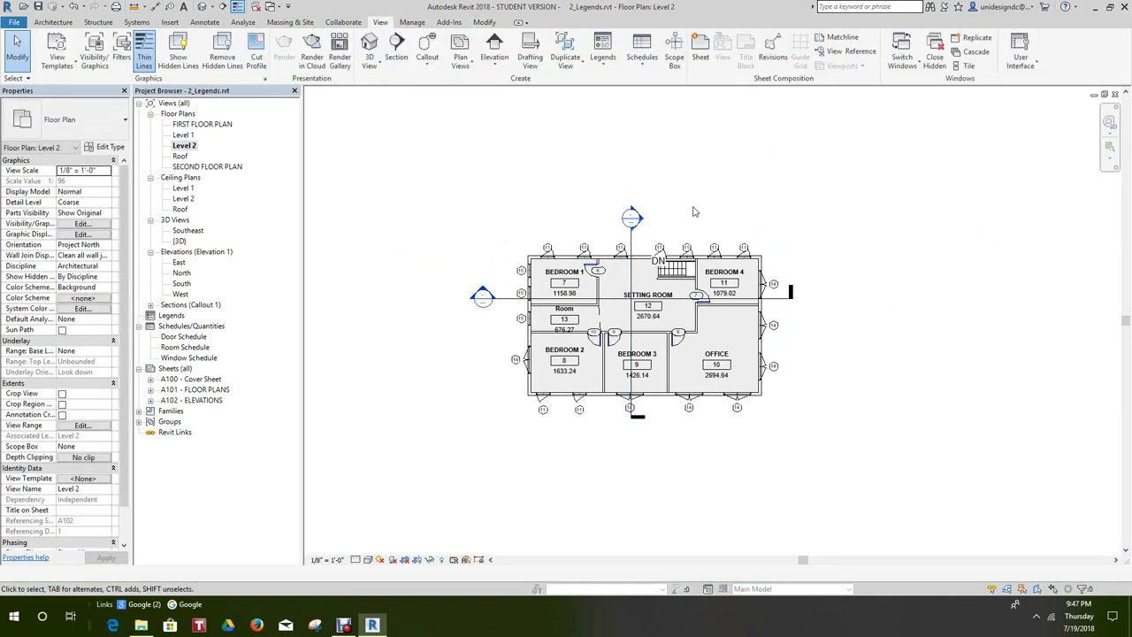
double_click(631, 218)
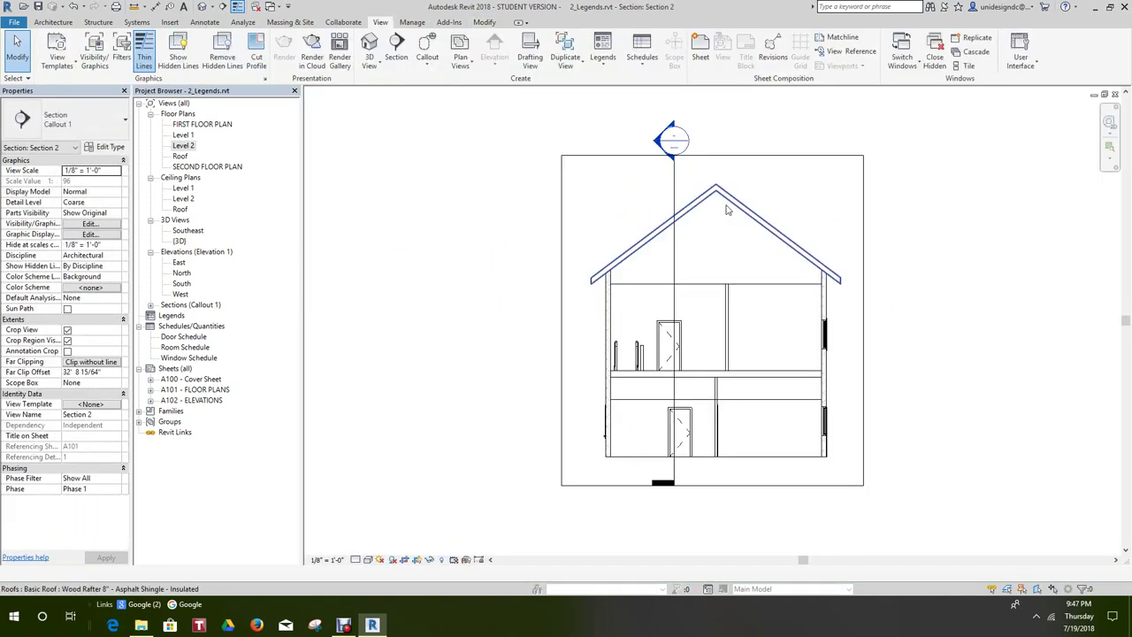
left_click(724, 203)
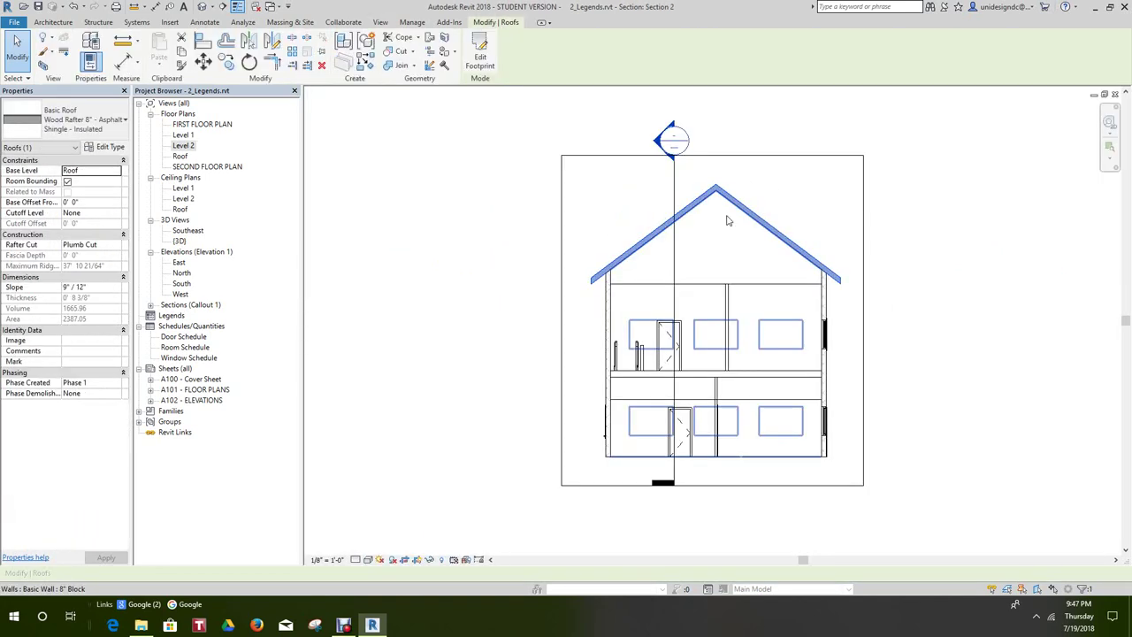
left_click(1114, 93)
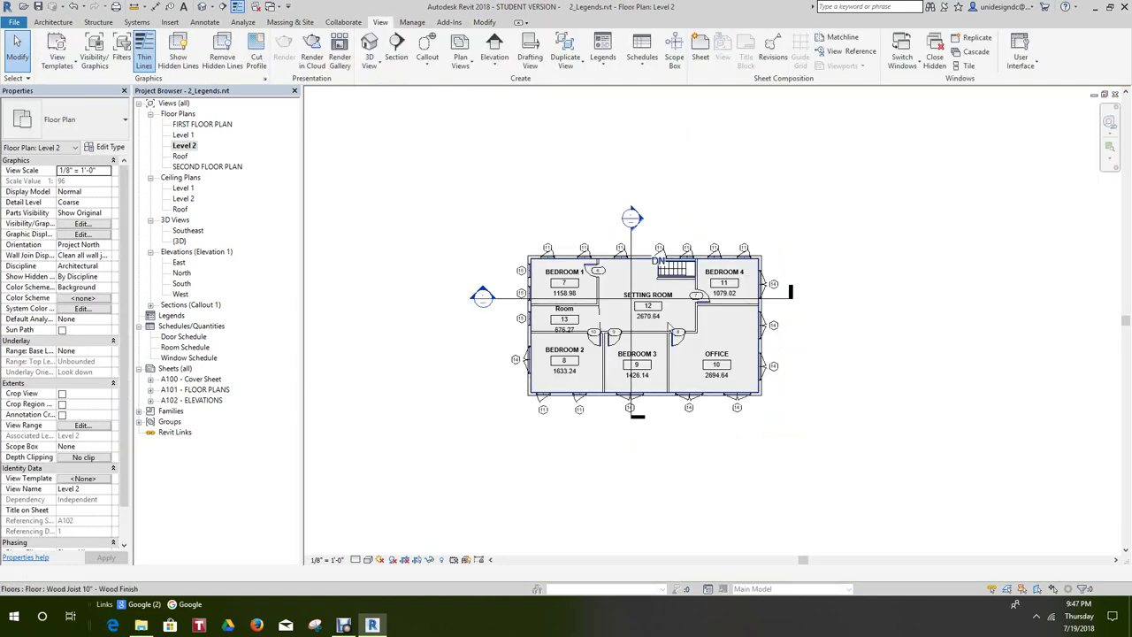
left_click(604, 298)
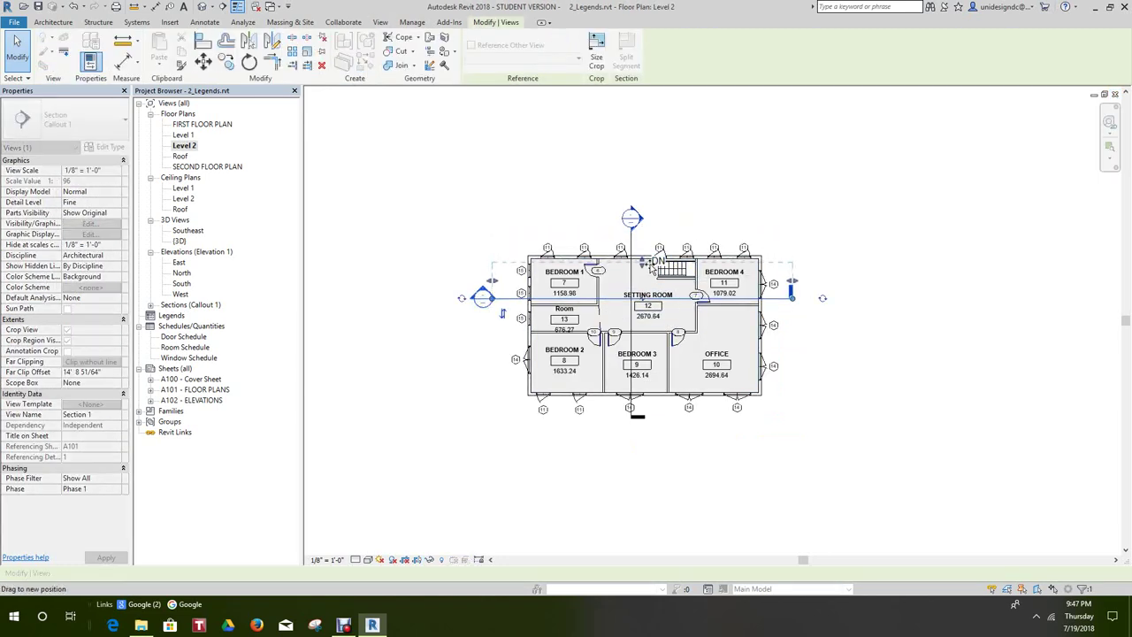
left_click(728, 182)
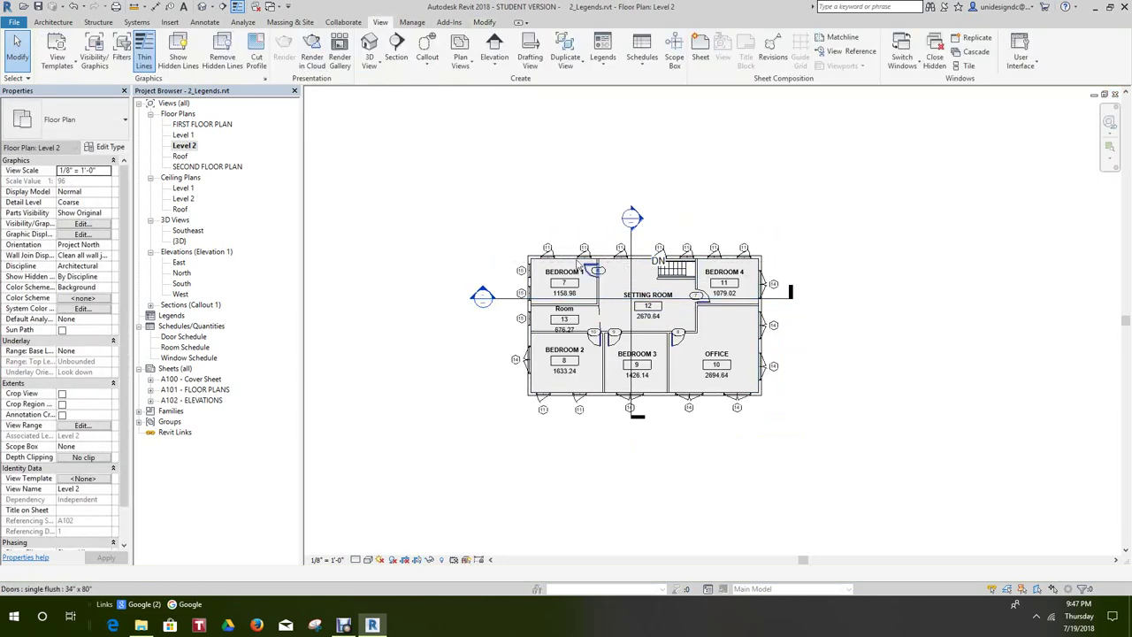
double_click(498, 298)
scroll(726, 383, "up", 4)
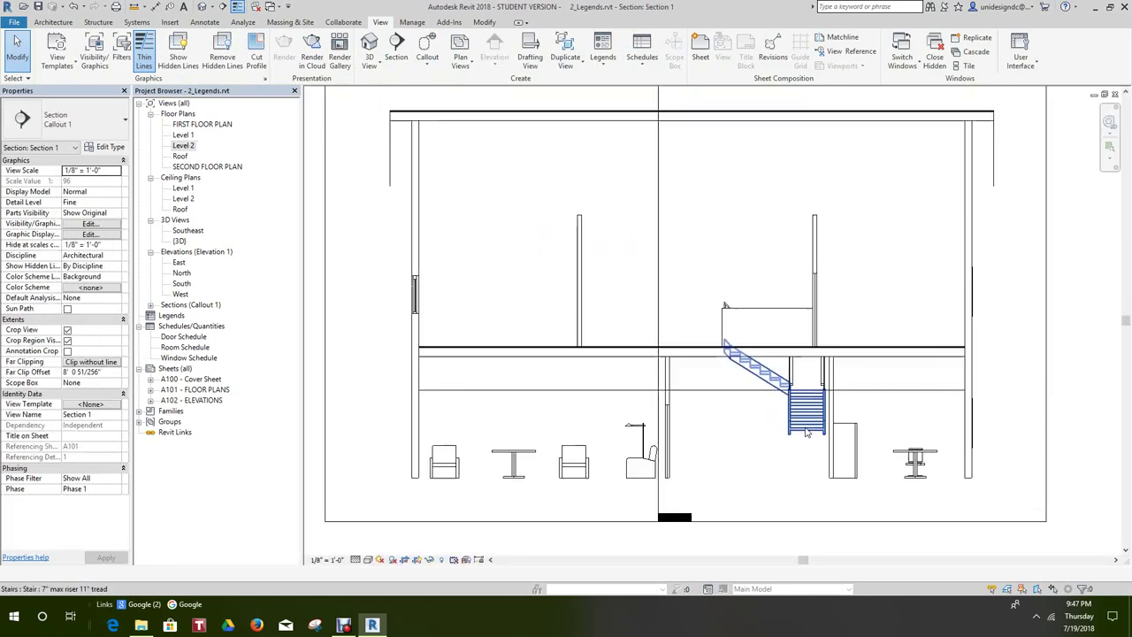
scroll(777, 373, "down", 5)
scroll(776, 373, "down", 3)
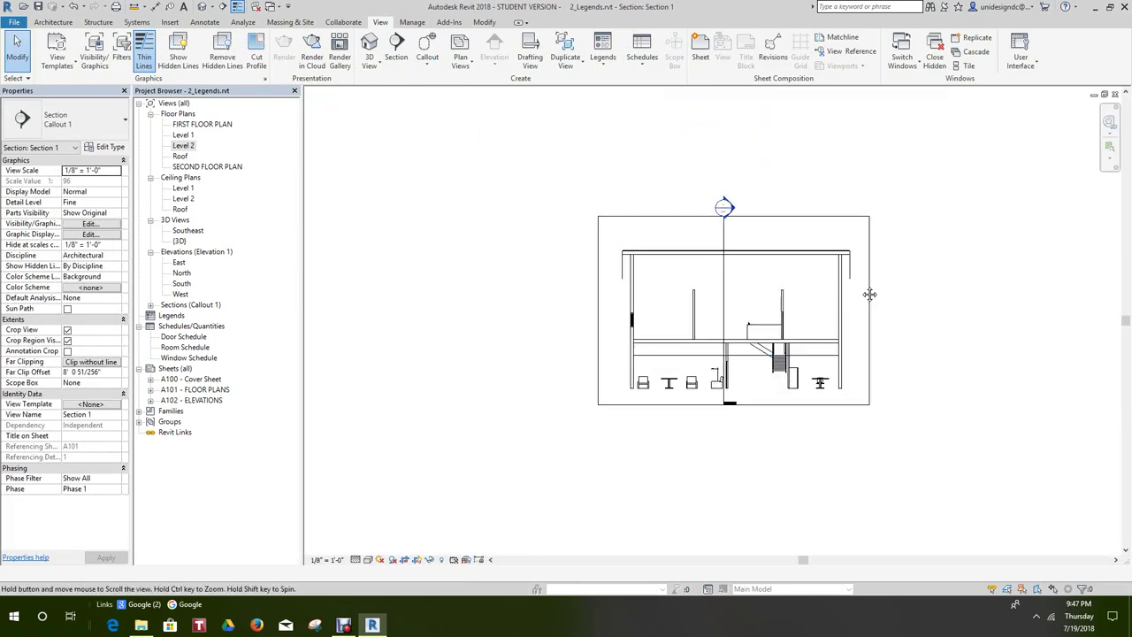
scroll(796, 398, "up", 3)
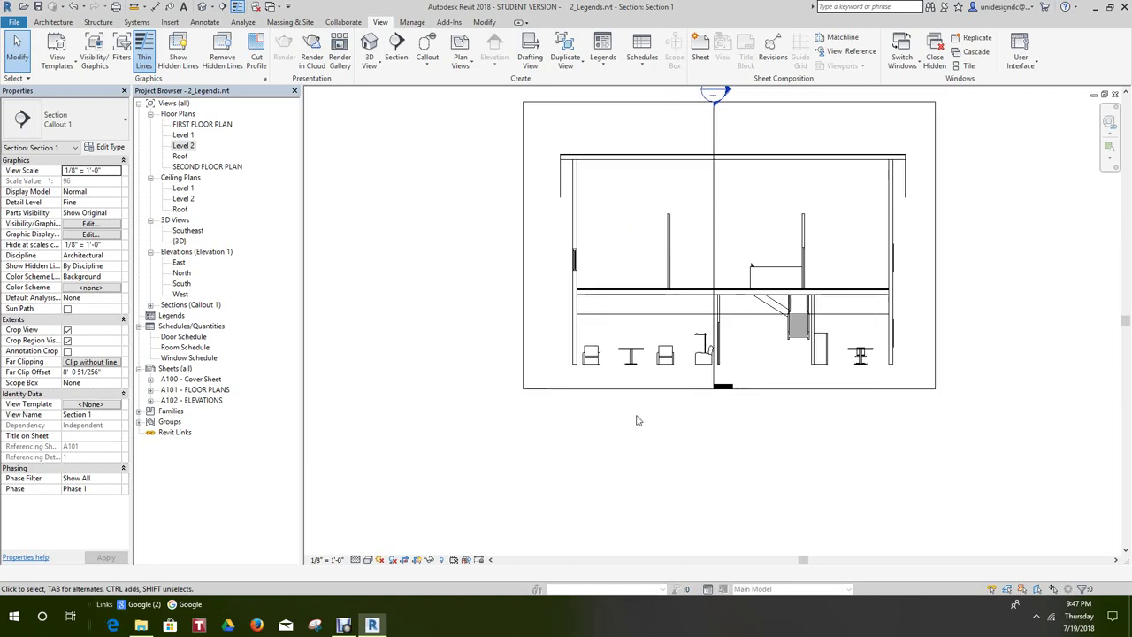
left_click(1115, 94)
scroll(458, 305, "up", 2)
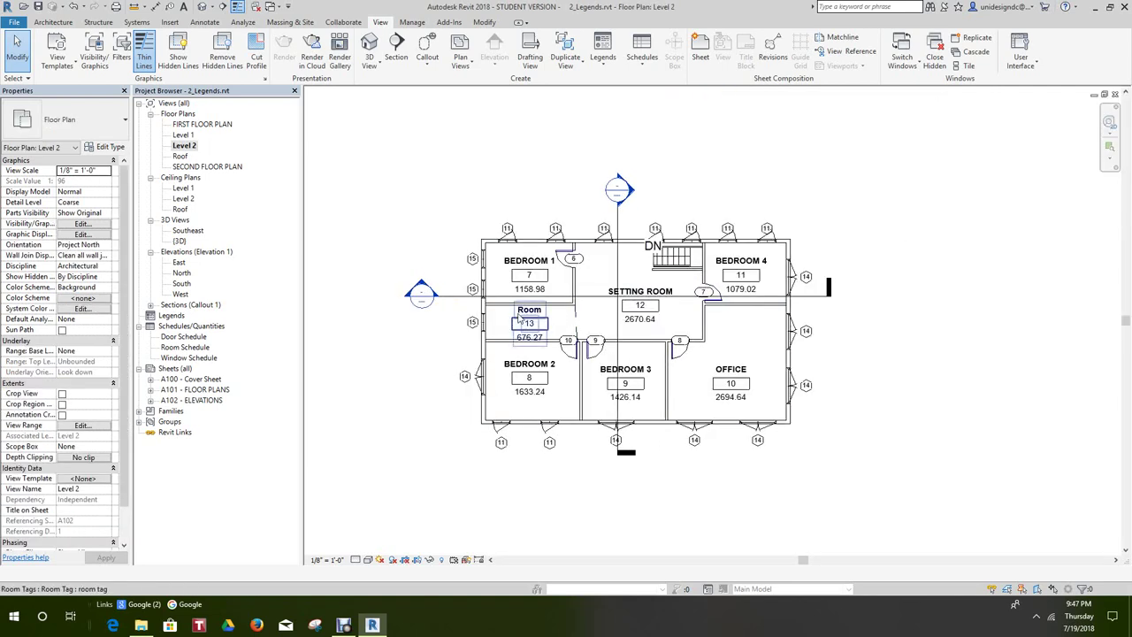
left_click(460, 296)
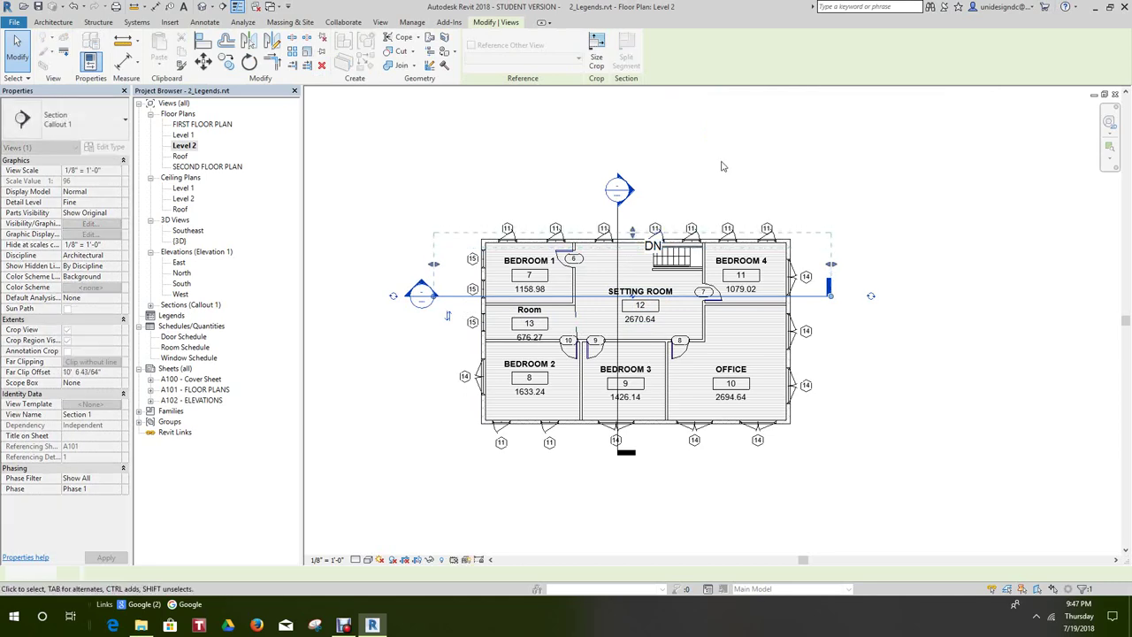
left_click(704, 199)
scroll(703, 201, "down", 2)
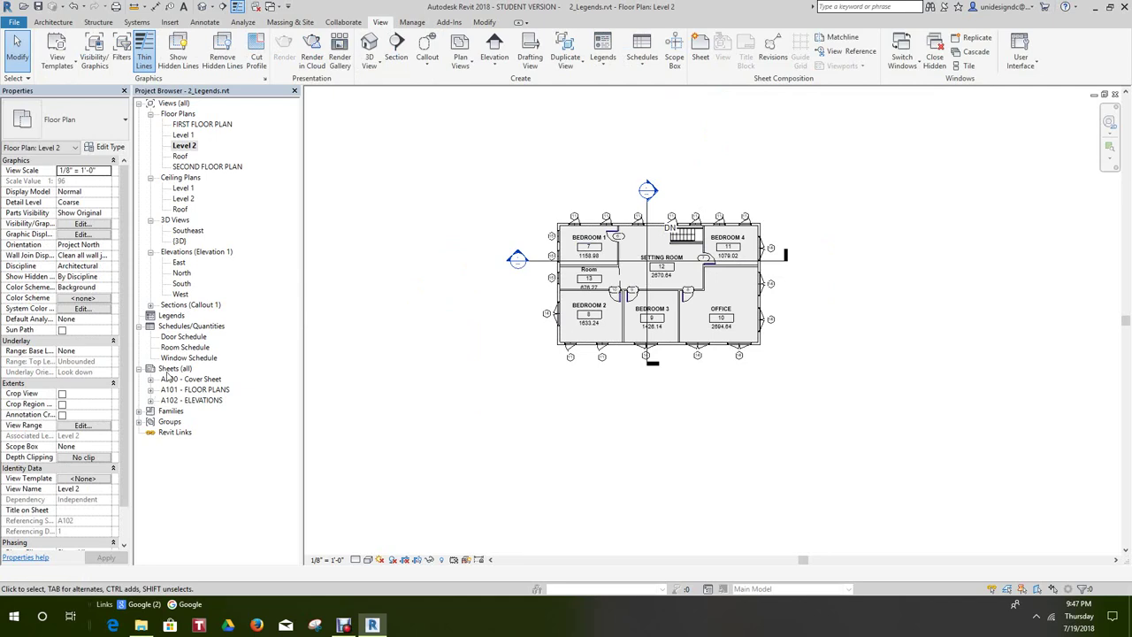
double_click(653, 192)
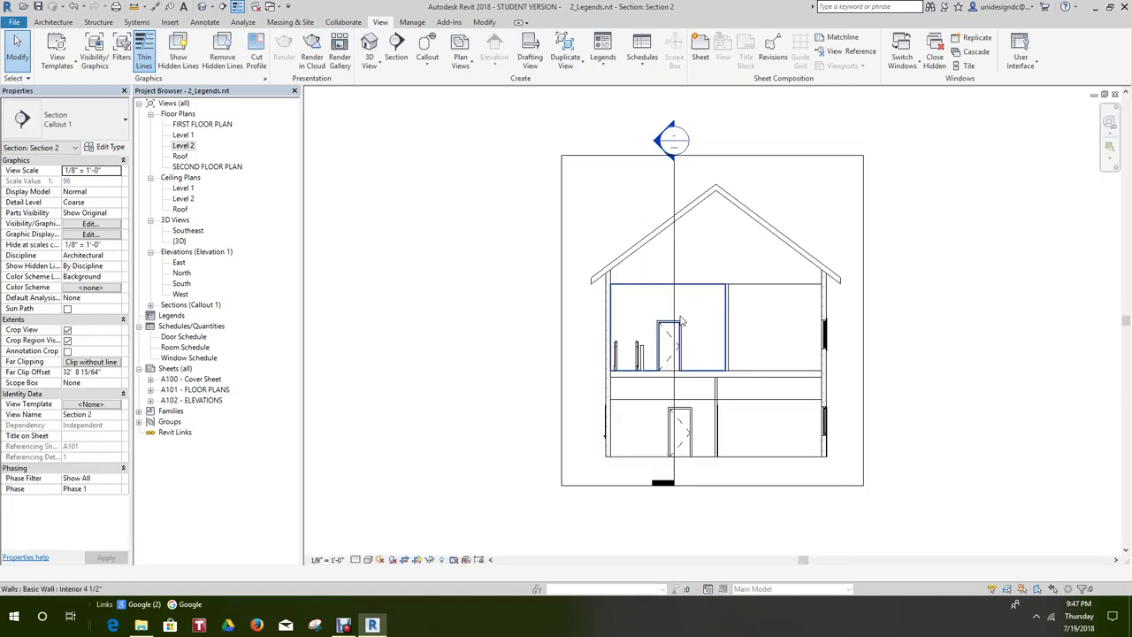
- Open sheets A102 - ELEVATIONS, A101 - FLOOR PLANS, then A100 - Cover Sheet
double_click(191, 401)
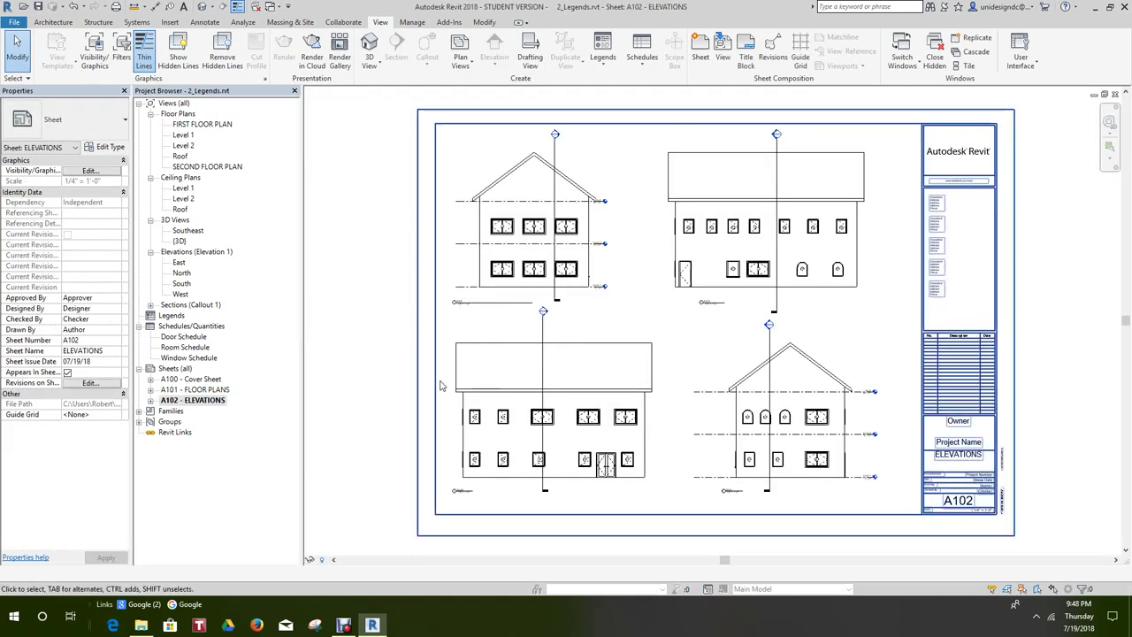
double_click(218, 390)
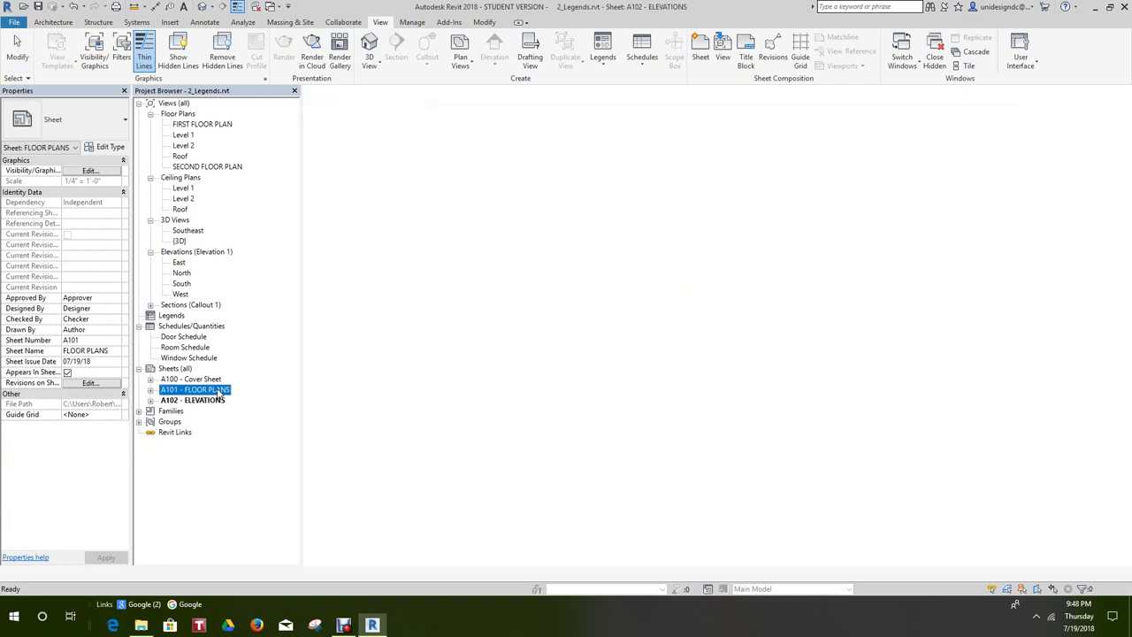
double_click(221, 380)
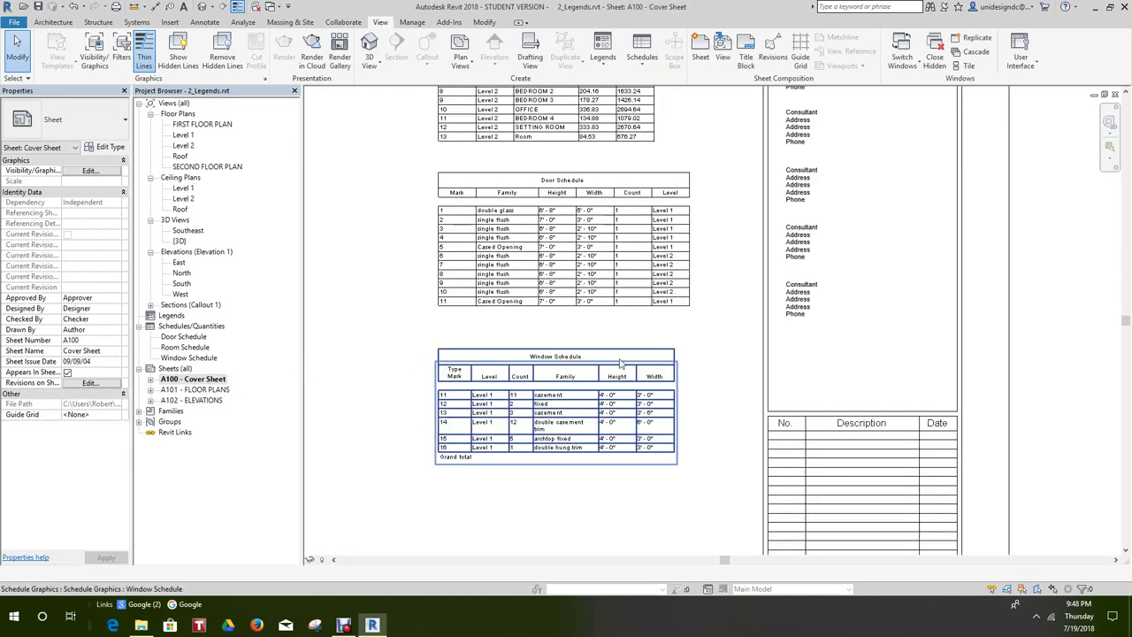
- Zoom around the Cover Sheet's room and door schedules, then list the Section 1 and Section 2 views
scroll(513, 433, "up", 2)
scroll(471, 423, "down", 1)
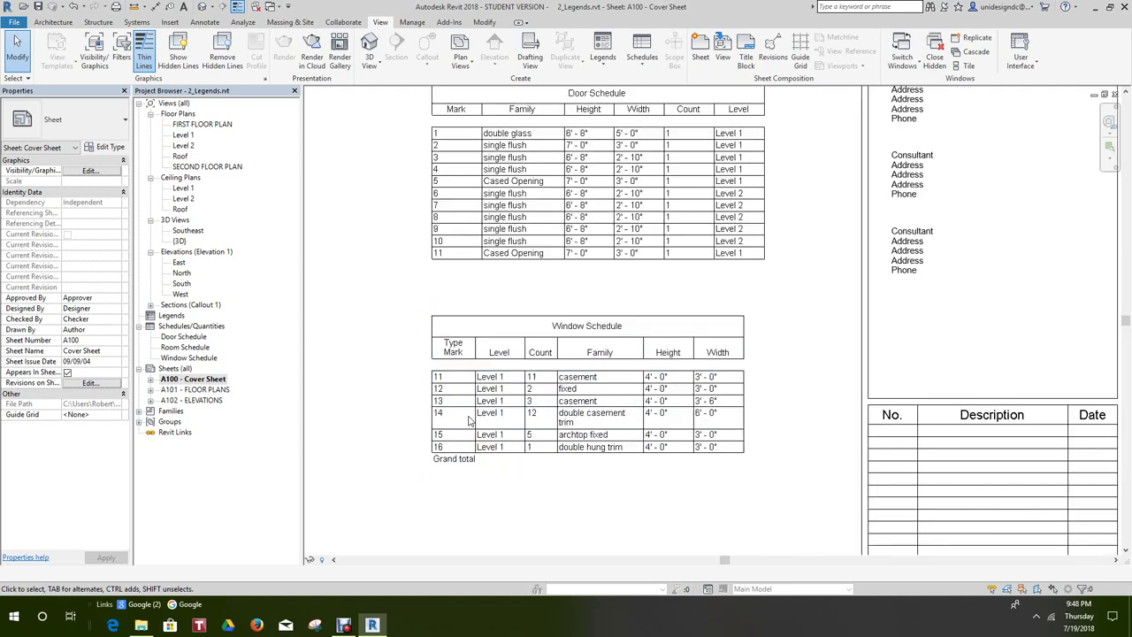
scroll(474, 395, "down", 1)
scroll(491, 433, "up", 2)
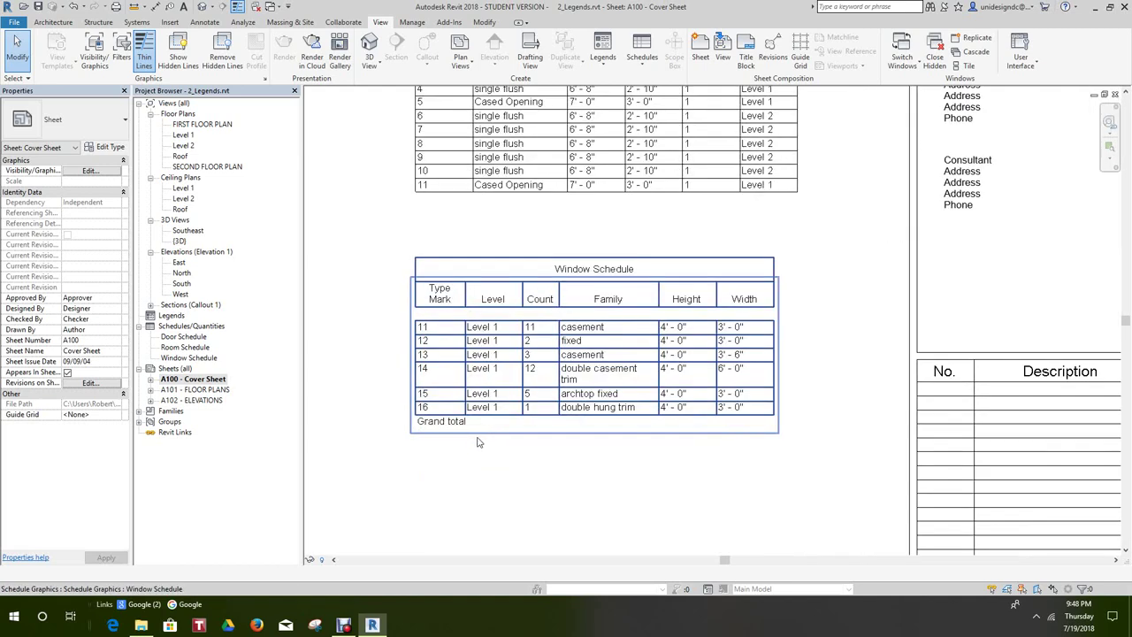
scroll(473, 421, "down", 1)
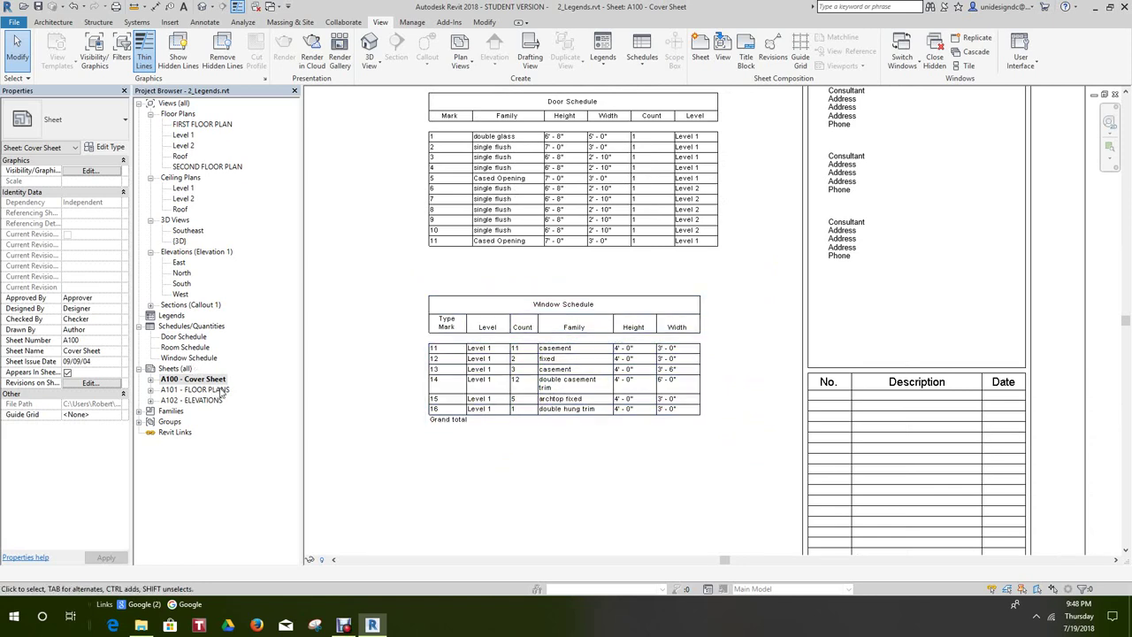
middle_click_drag(401, 311, 421, 387)
scroll(421, 388, "down", 2)
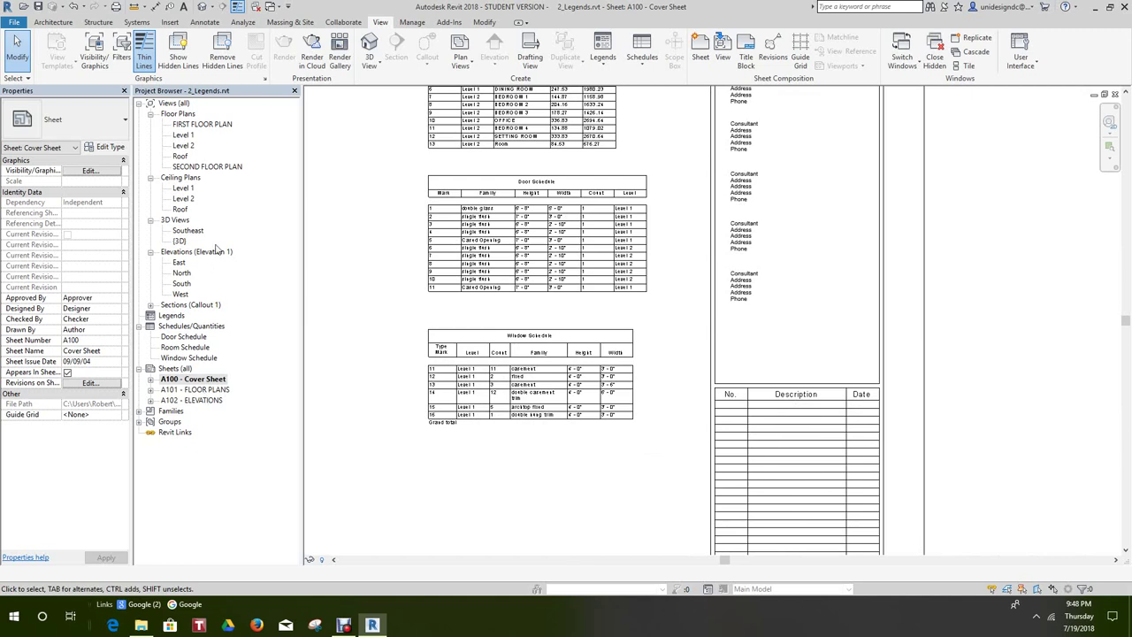
left_click(150, 305)
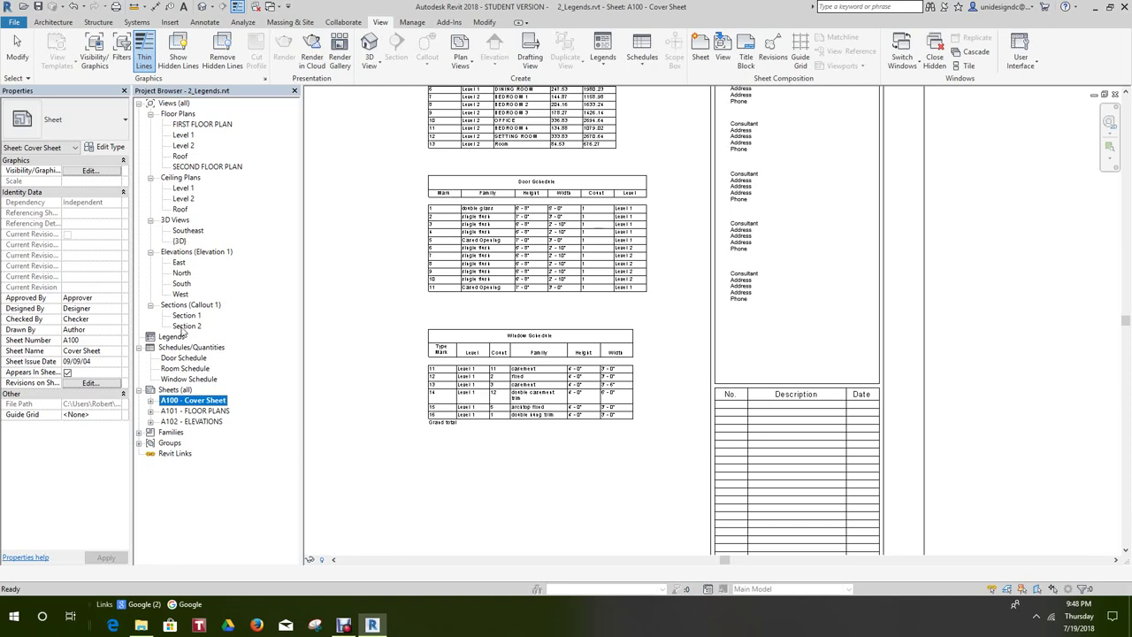
- Open Section 1, pan it, and inspect the intermediate floor, upper wall and crop region
double_click(184, 316)
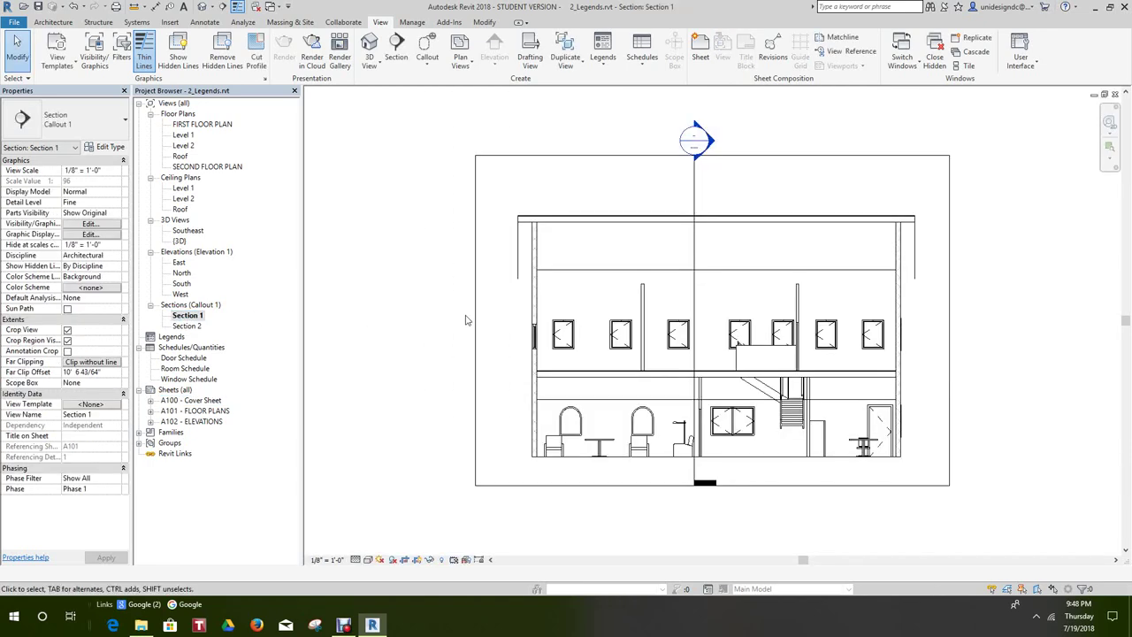
scroll(573, 389, "down", 3)
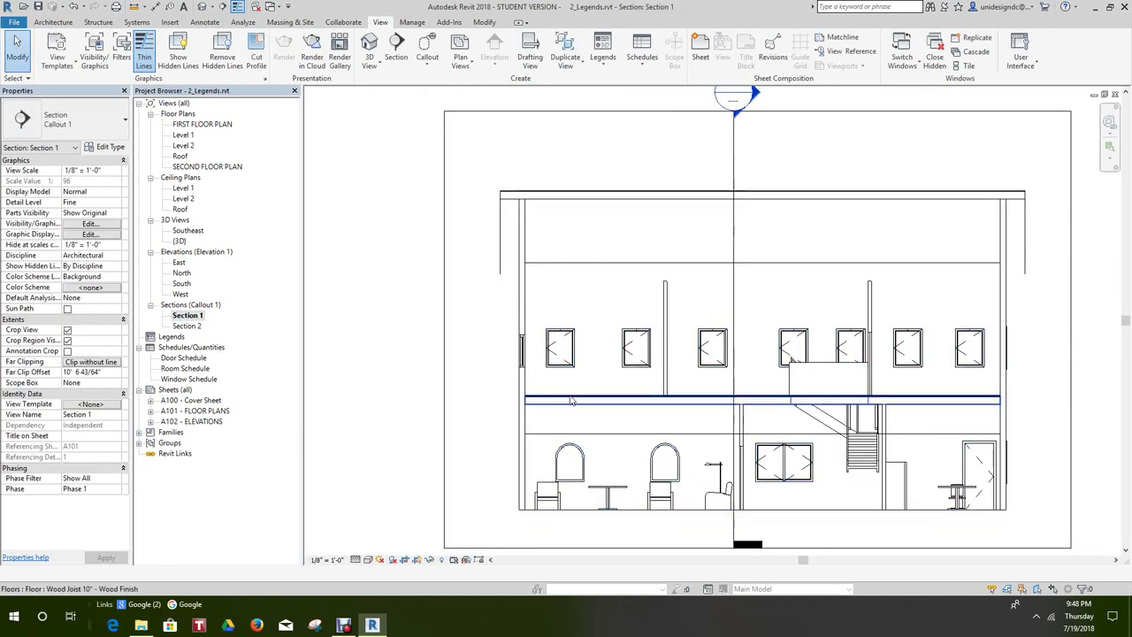
left_click(575, 401)
middle_click_drag(574, 398, 422, 323)
left_click(369, 328)
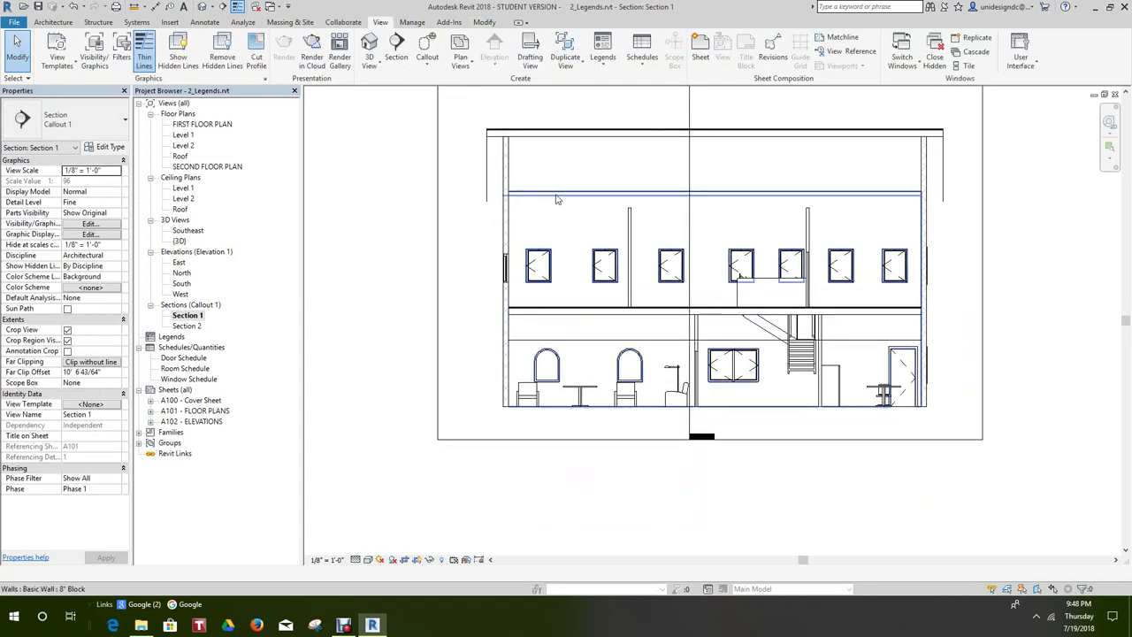
left_click(575, 250)
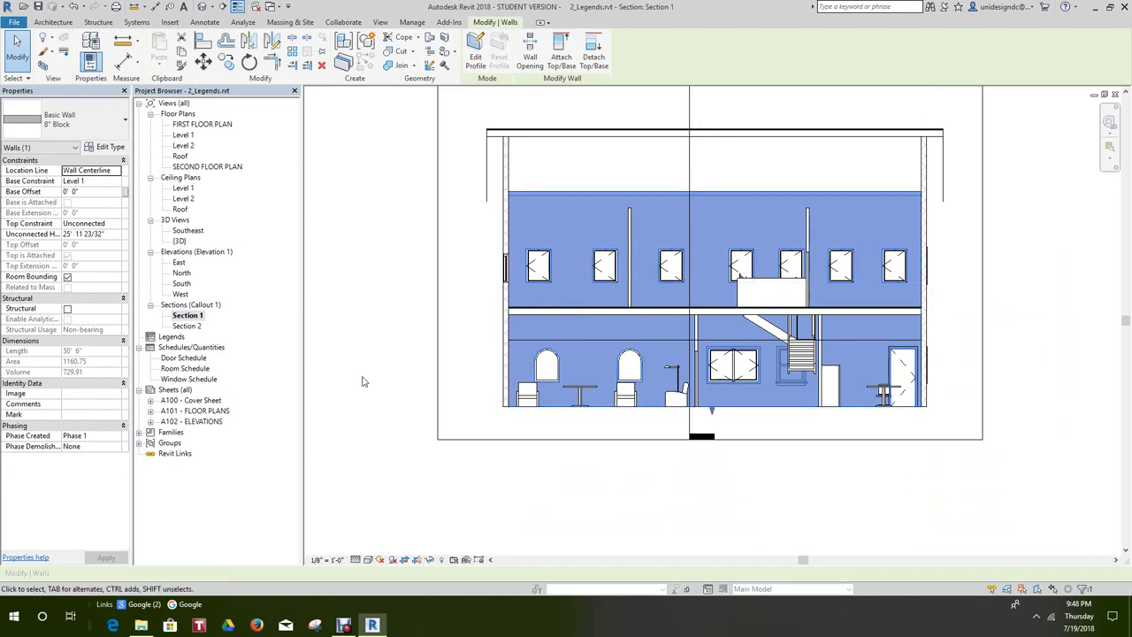
left_click(437, 371)
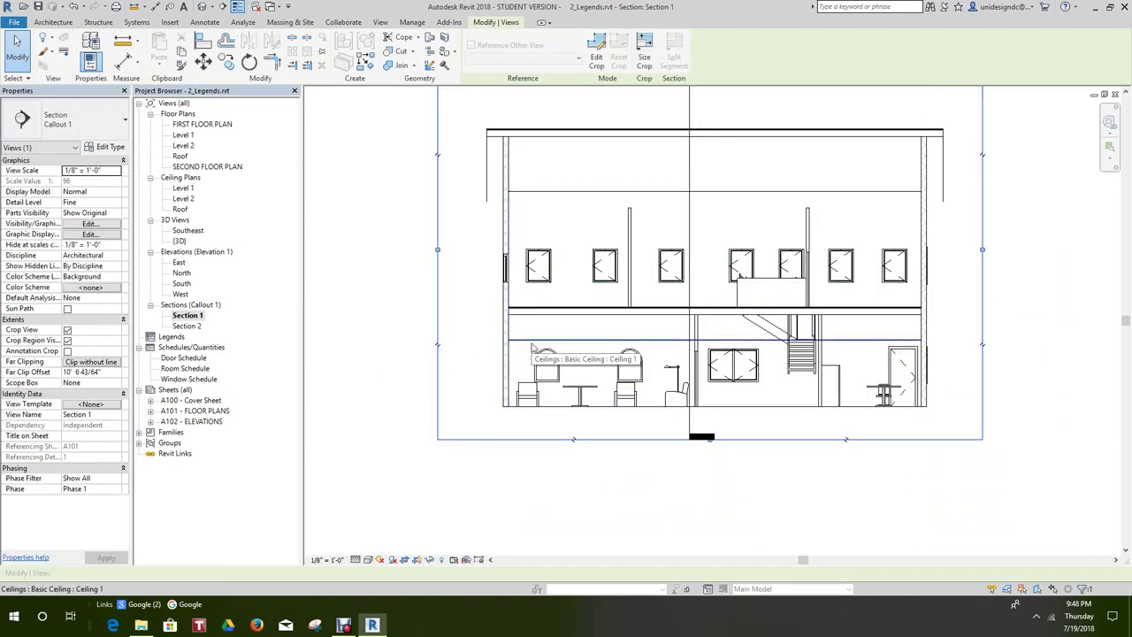
- Check the Level 1 ceiling, leave it at 8' 0", and zoom out to the full section
left_click(531, 347)
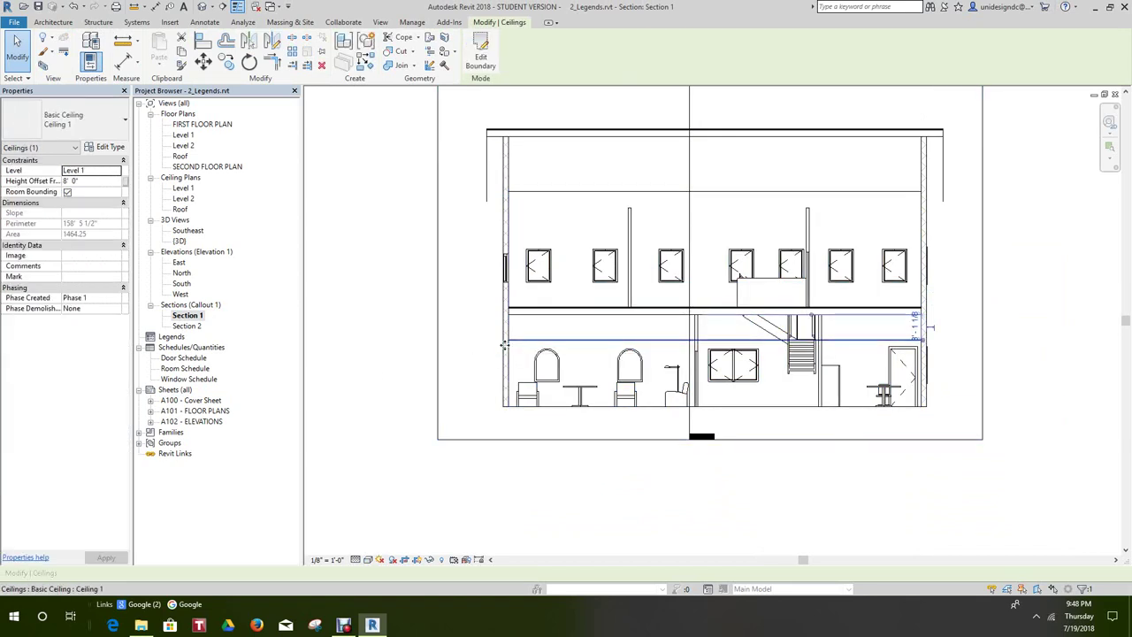
left_click(425, 342)
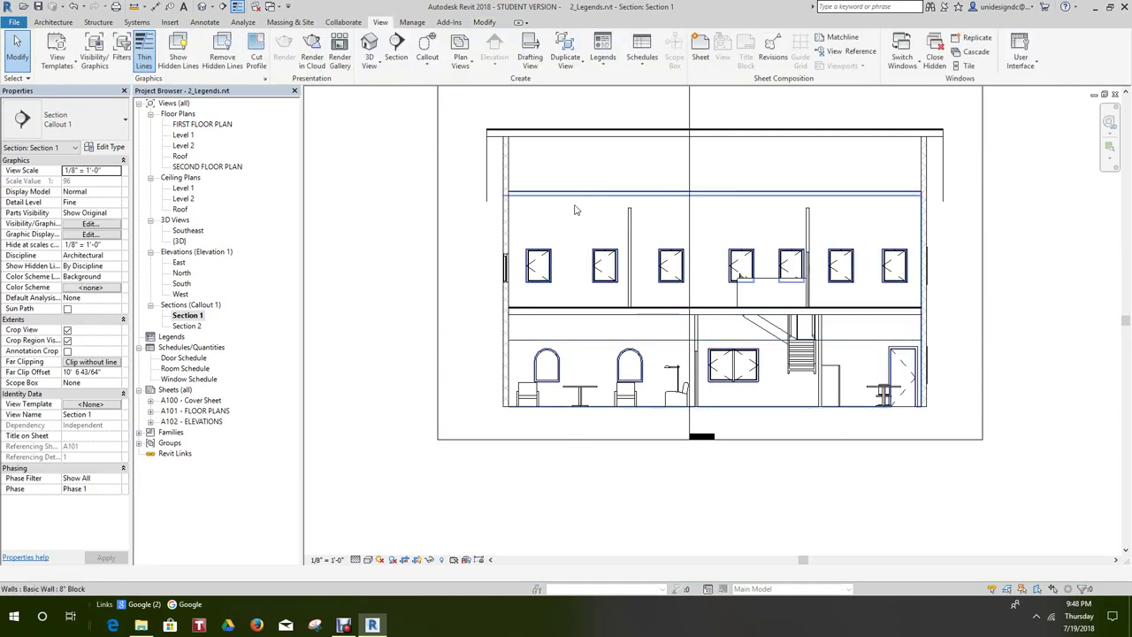
scroll(575, 210, "up", 3)
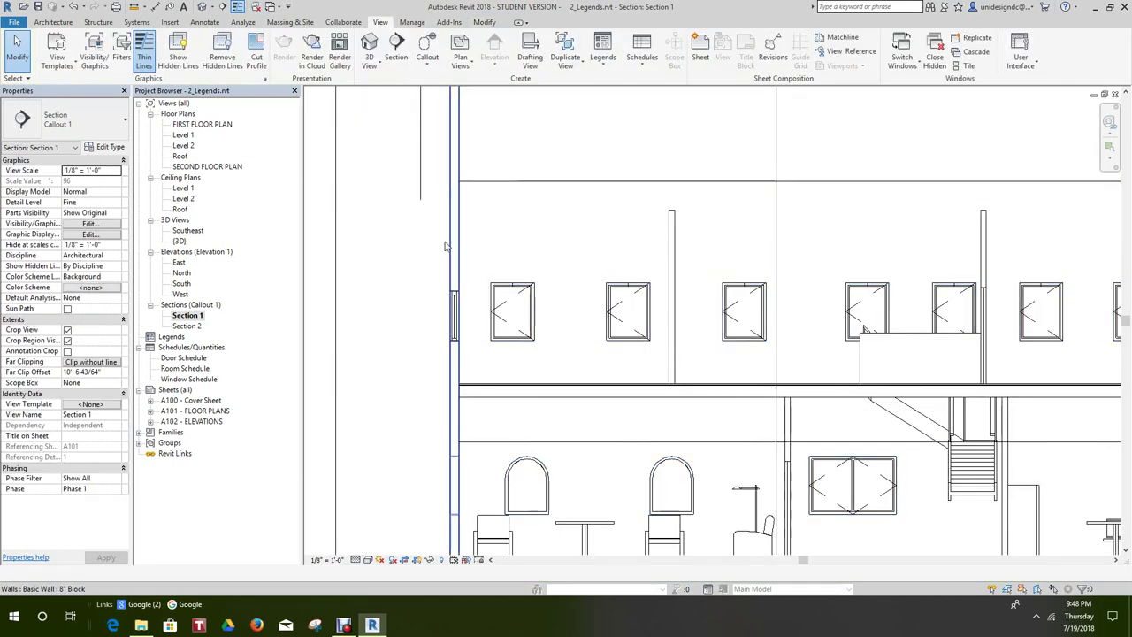
left_click(510, 187)
key("Escape")
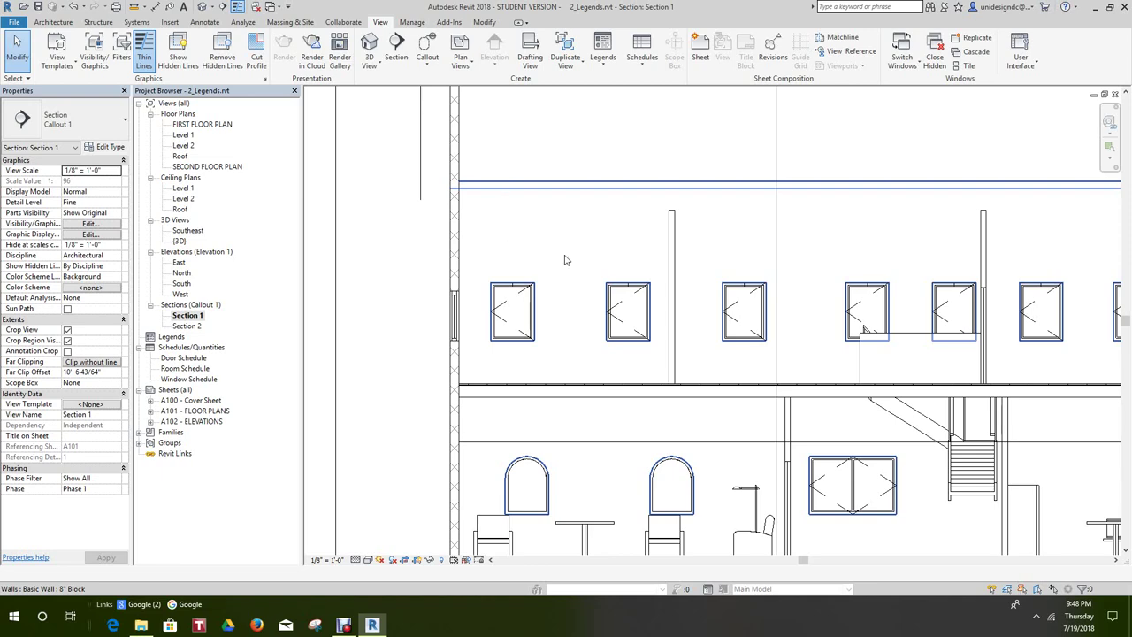
scroll(598, 333, "down", 3)
left_click(591, 344)
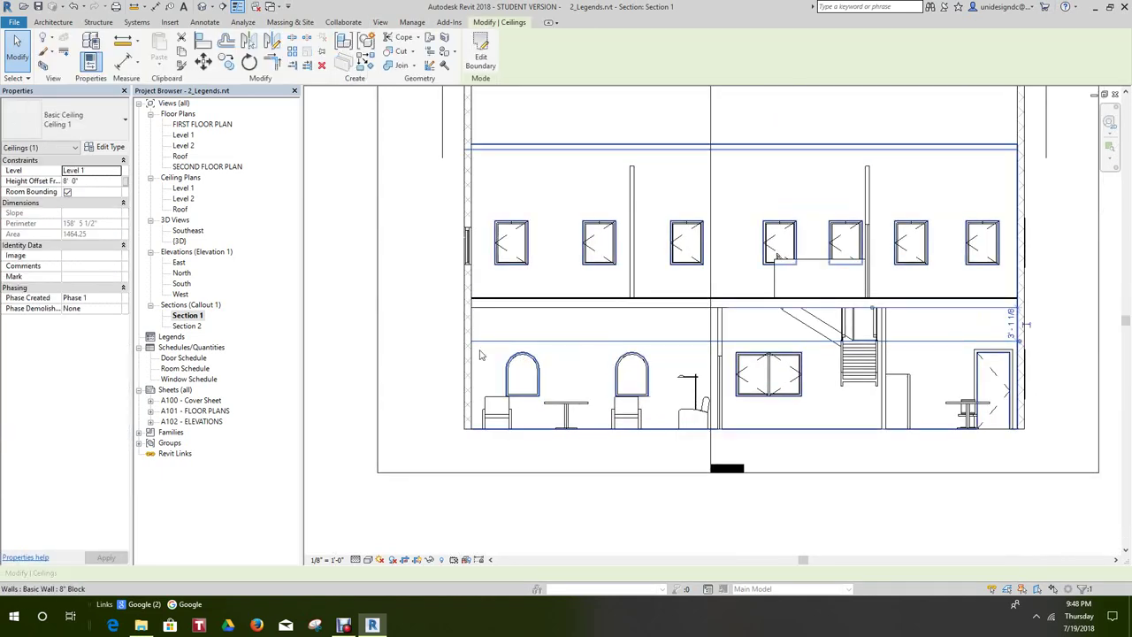
left_click(444, 327)
scroll(445, 327, "down", 3)
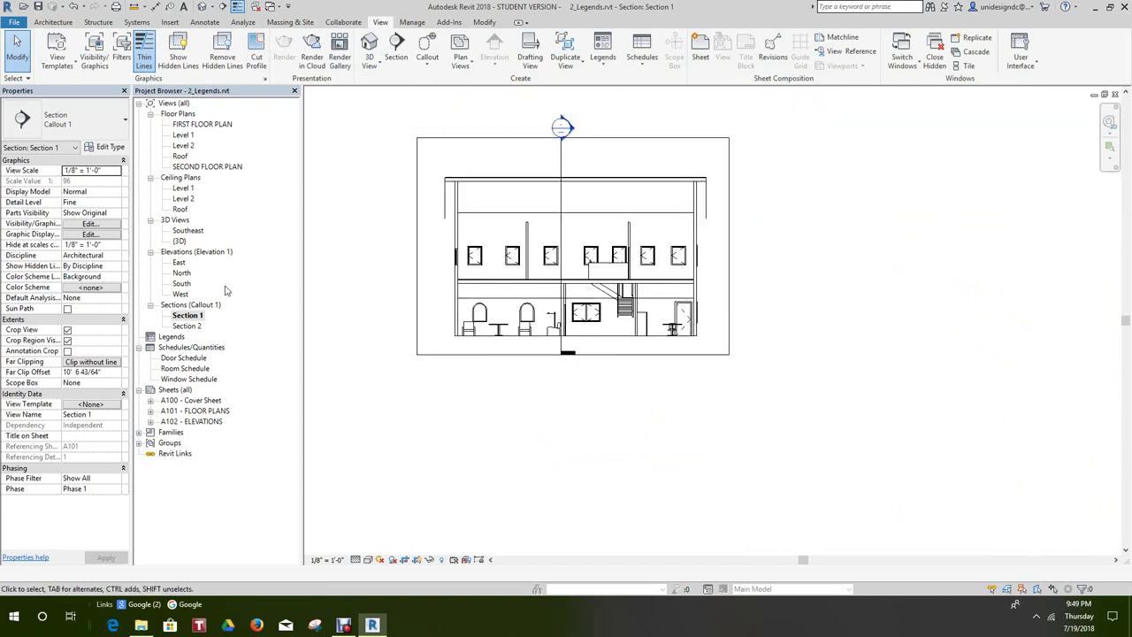
double_click(181, 274)
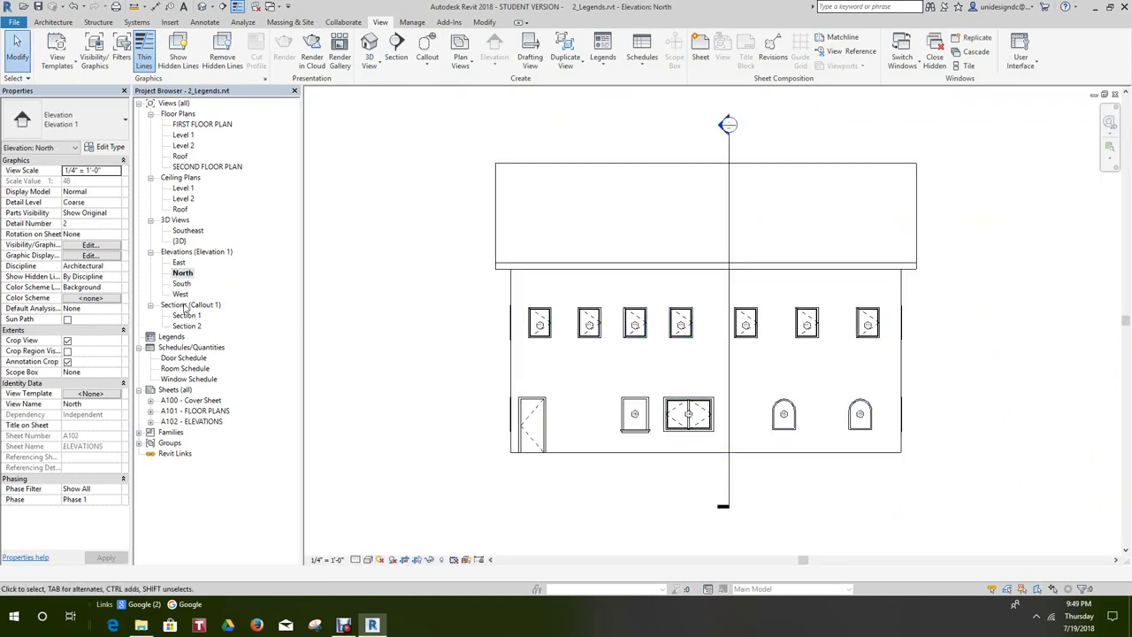
double_click(182, 283)
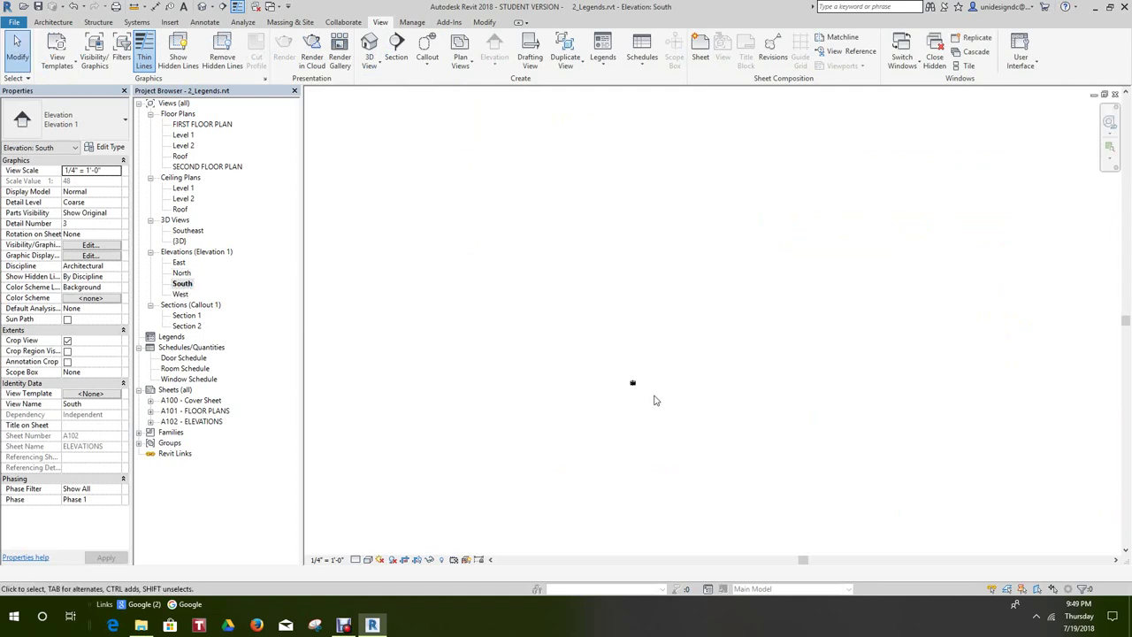
scroll(603, 362, "up", 6)
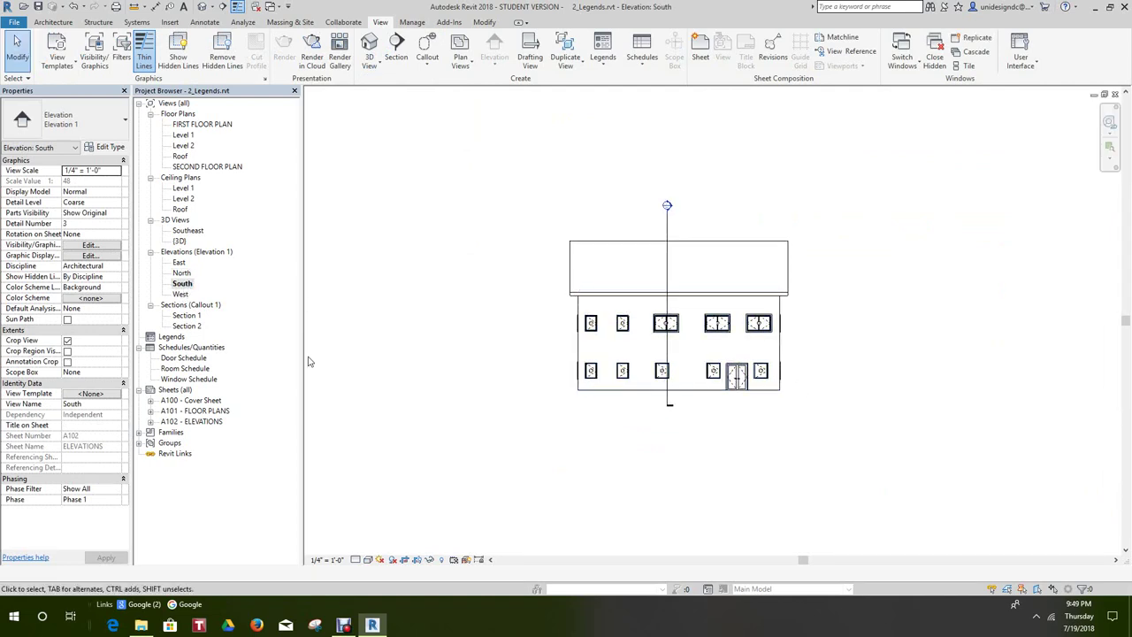
double_click(180, 294)
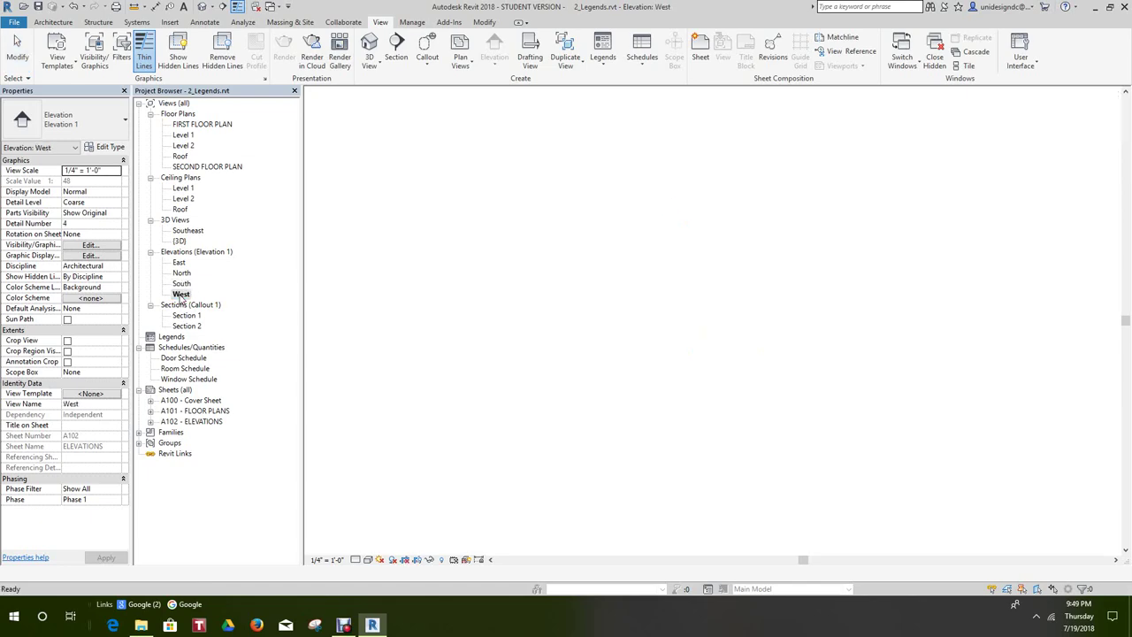
scroll(943, 428, "up", 2)
scroll(942, 428, "down", 2)
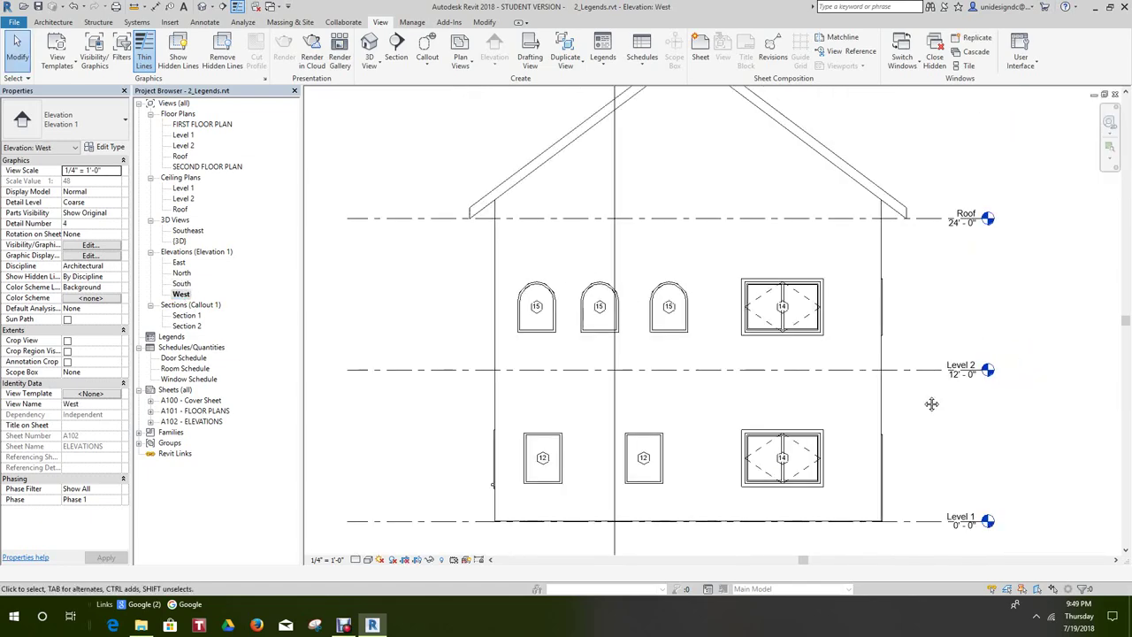
scroll(927, 399, "up", 2)
middle_click_drag(891, 384, 885, 442)
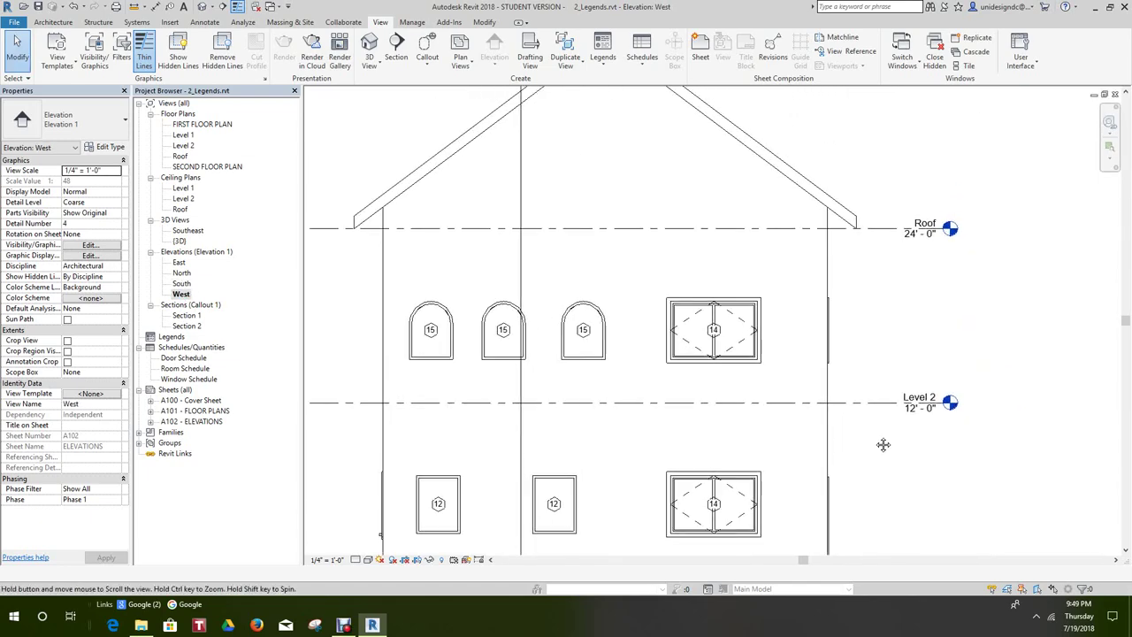
scroll(919, 439, "down", 3)
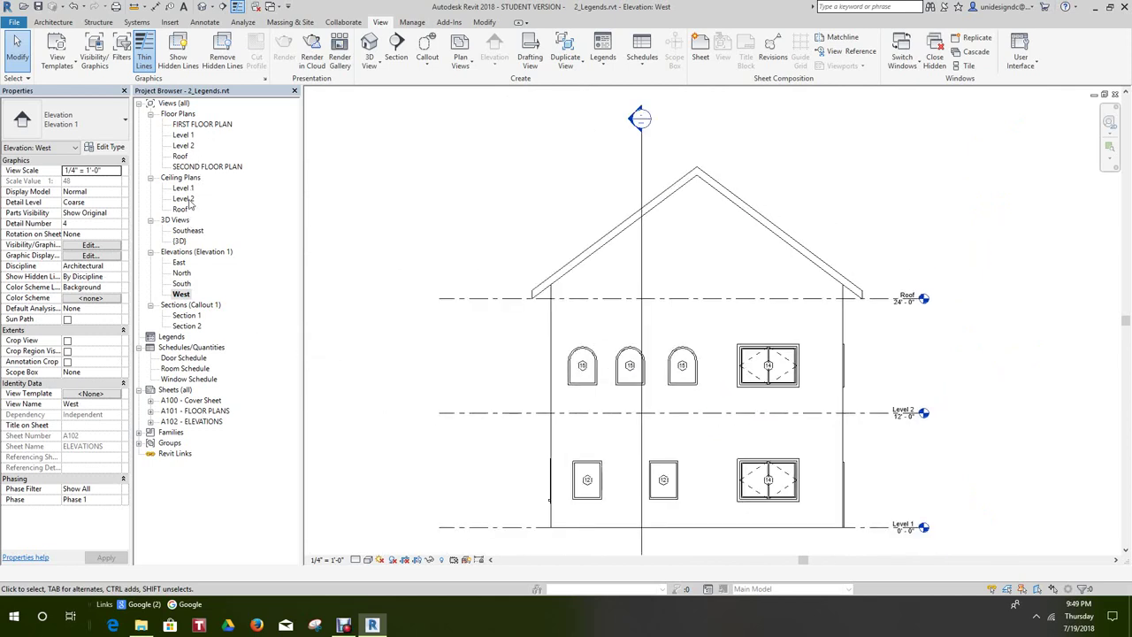
- Select the Level 1 ceiling in Section 1 and dismiss the invalid height offset error
double_click(189, 316)
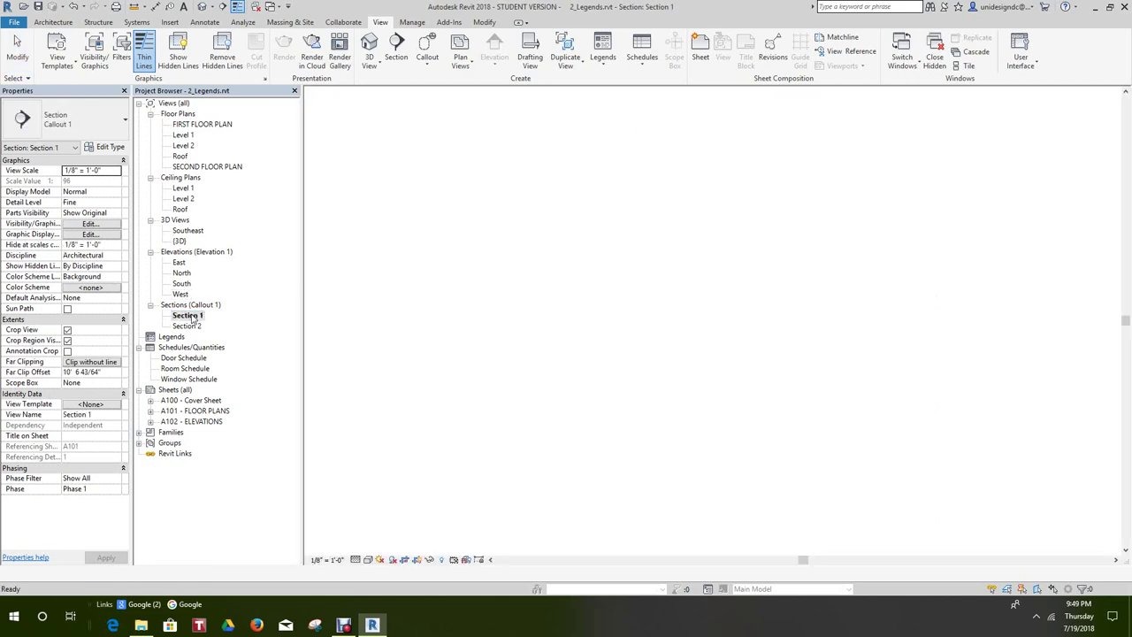
left_click(496, 309)
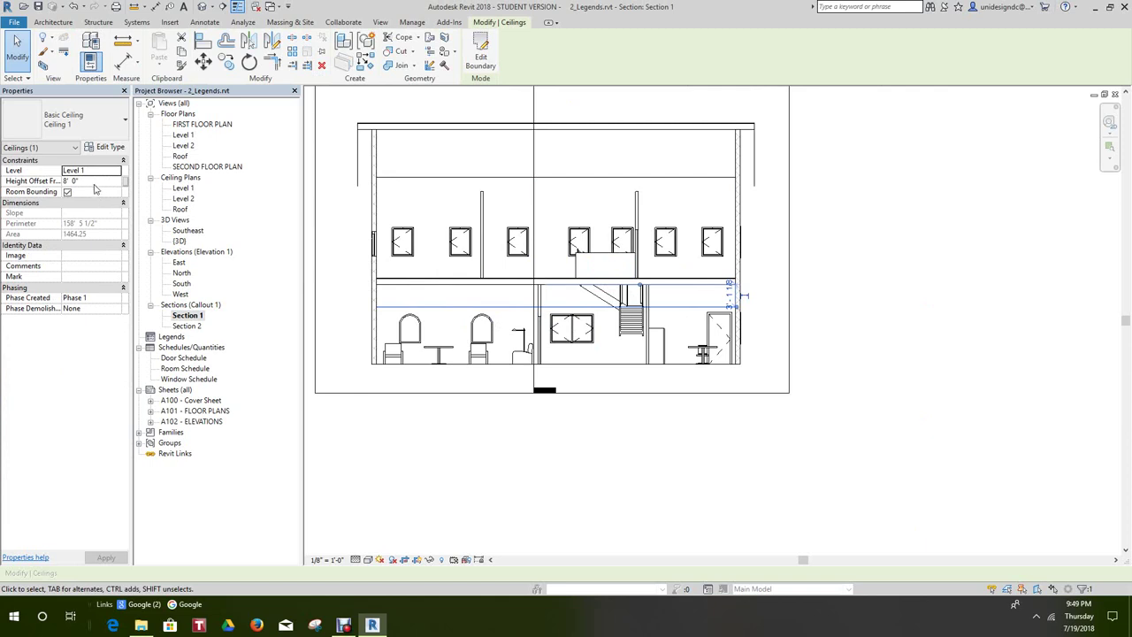
left_click(96, 181)
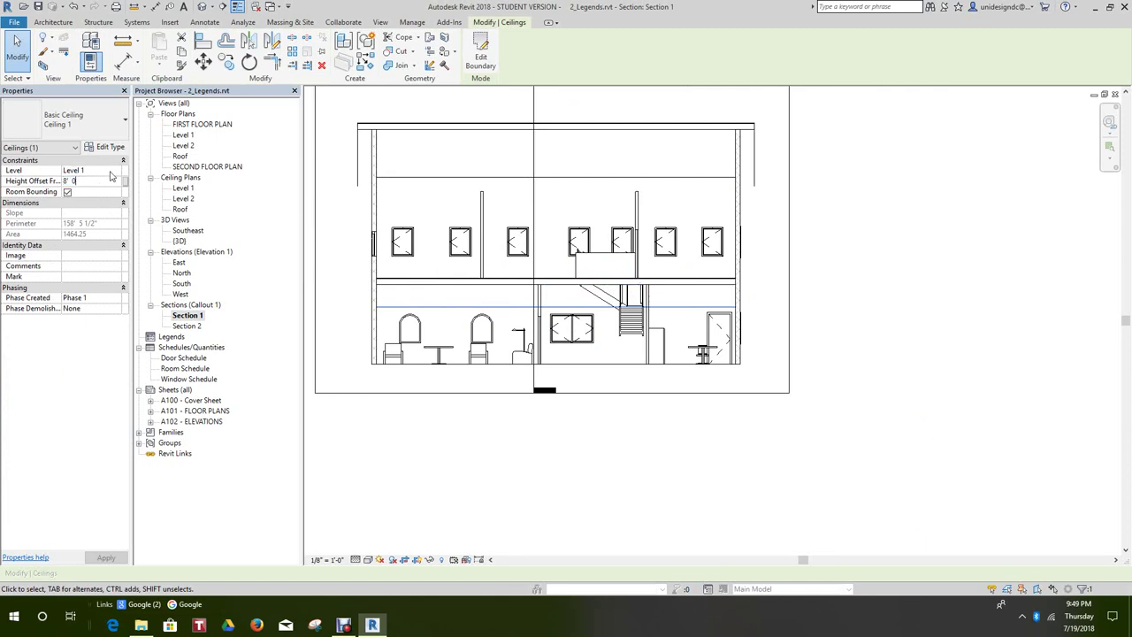
type("8")
mouse_move(174, 225)
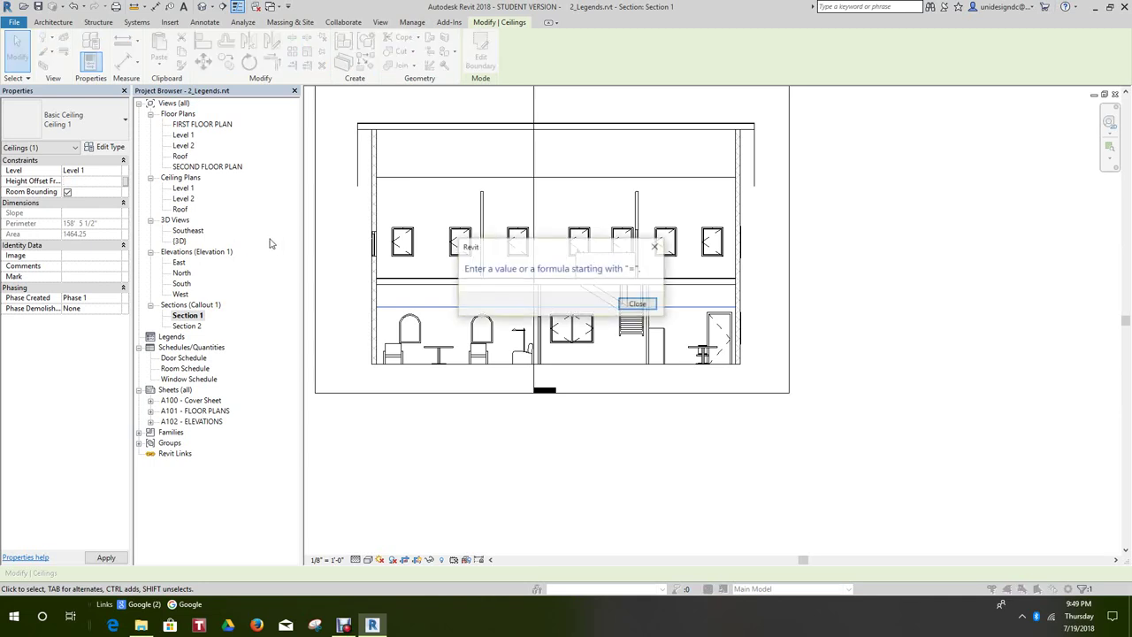
left_click(638, 303)
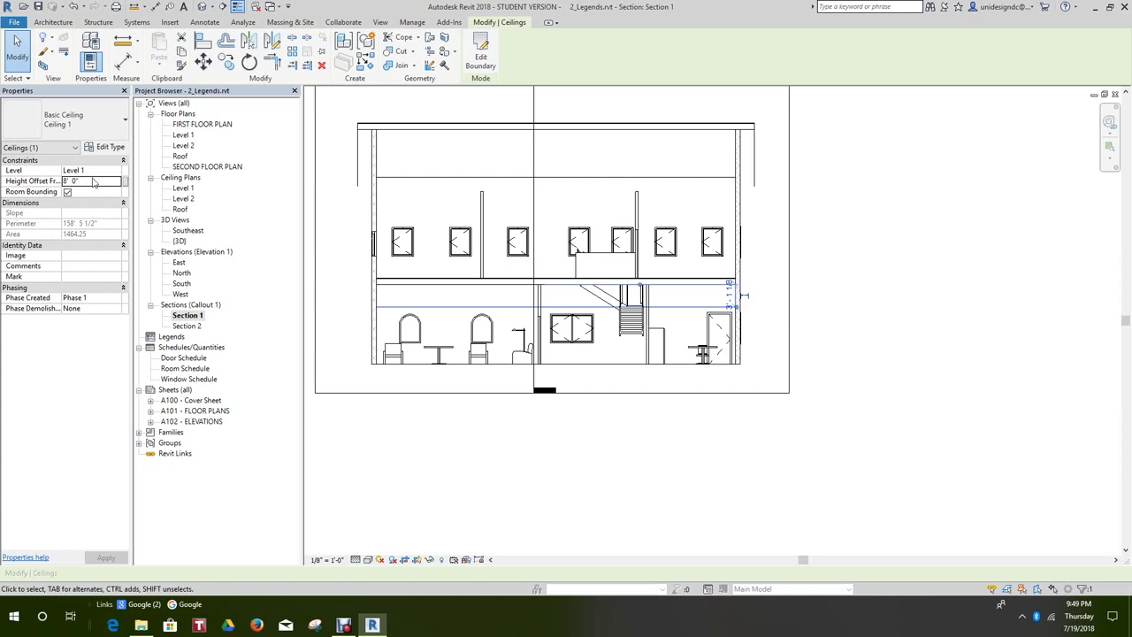
- Set the ceiling's Height Offset From Level to 11' 0" and apply it
left_click(93, 181)
type("11")
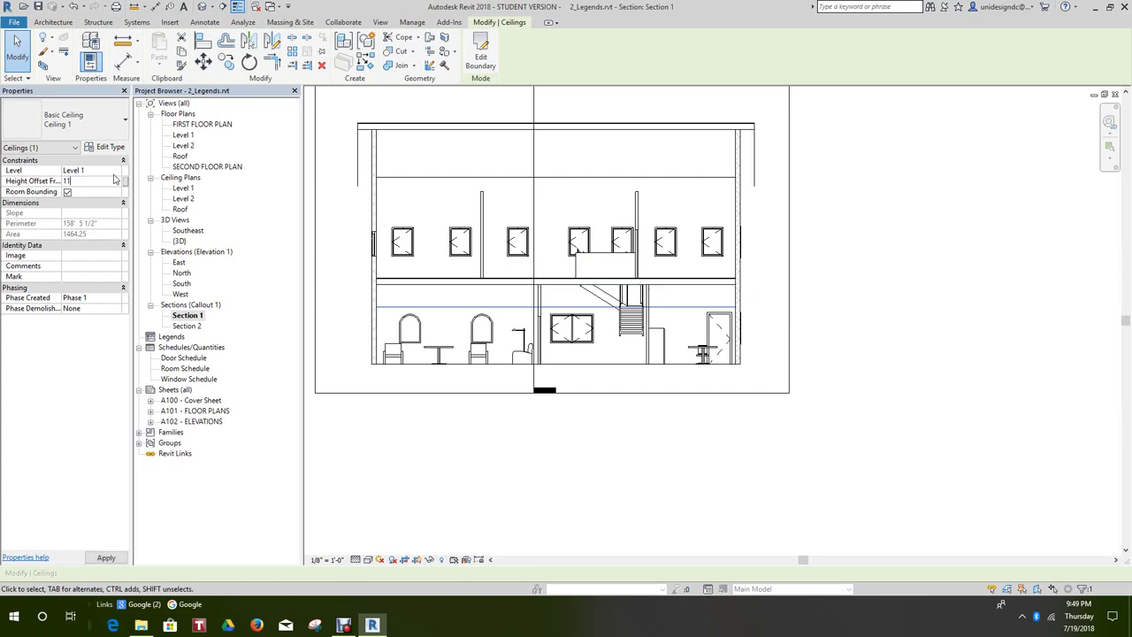
left_click(482, 413)
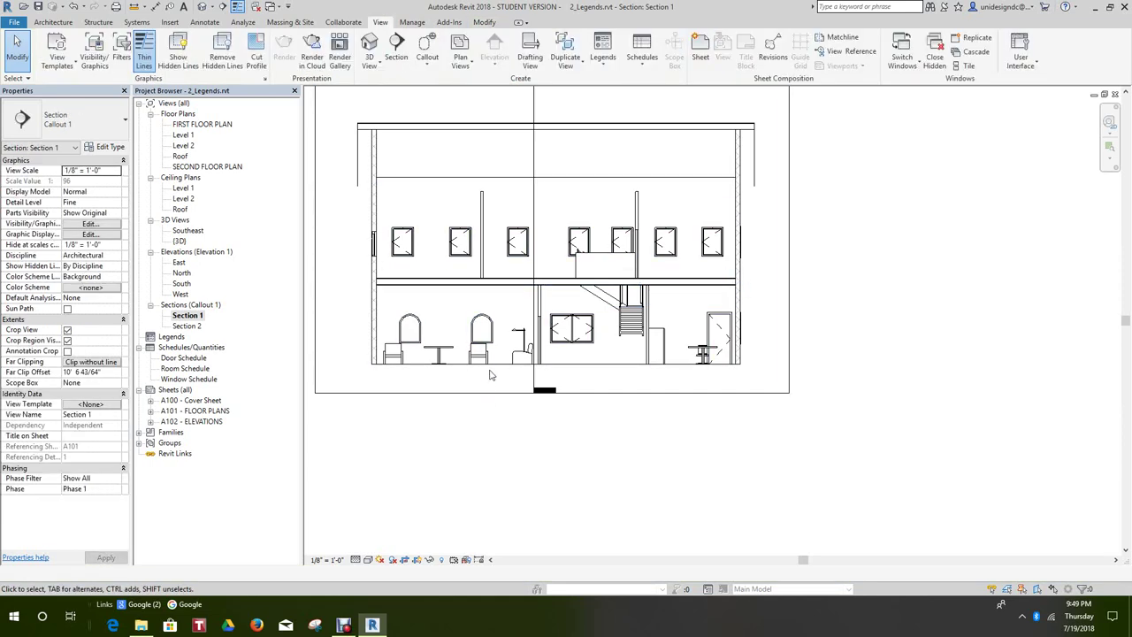
scroll(489, 376, "up", 2)
scroll(489, 243, "up", 3)
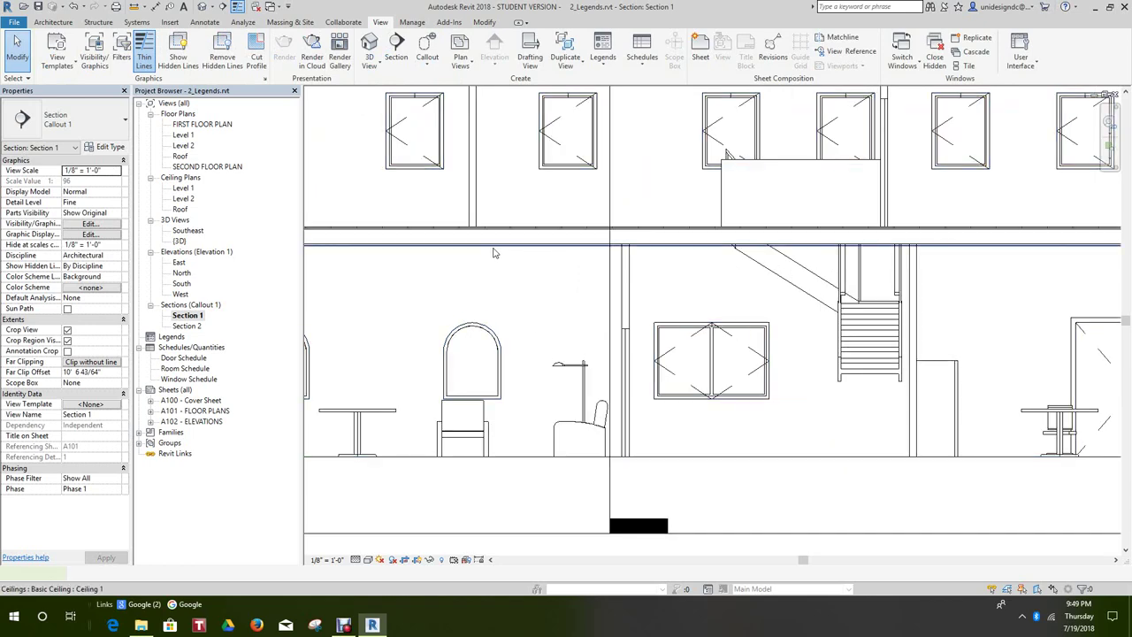
- Change the ceiling offset to 10' 6" and pan Section 1 to show the upper floor
left_click(495, 249)
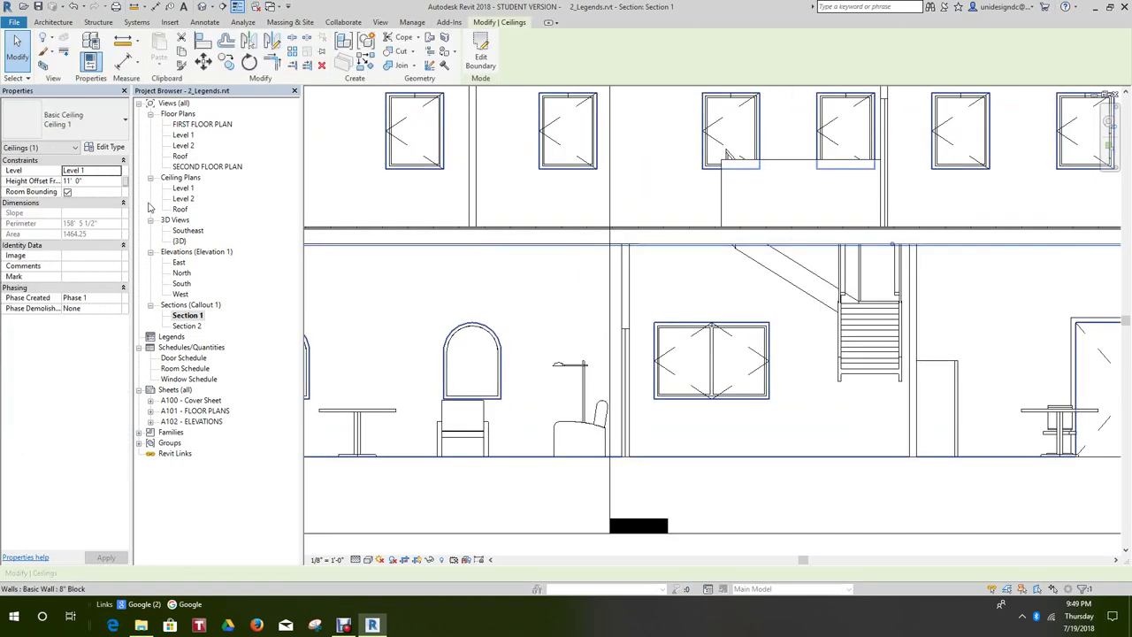
left_click(76, 181)
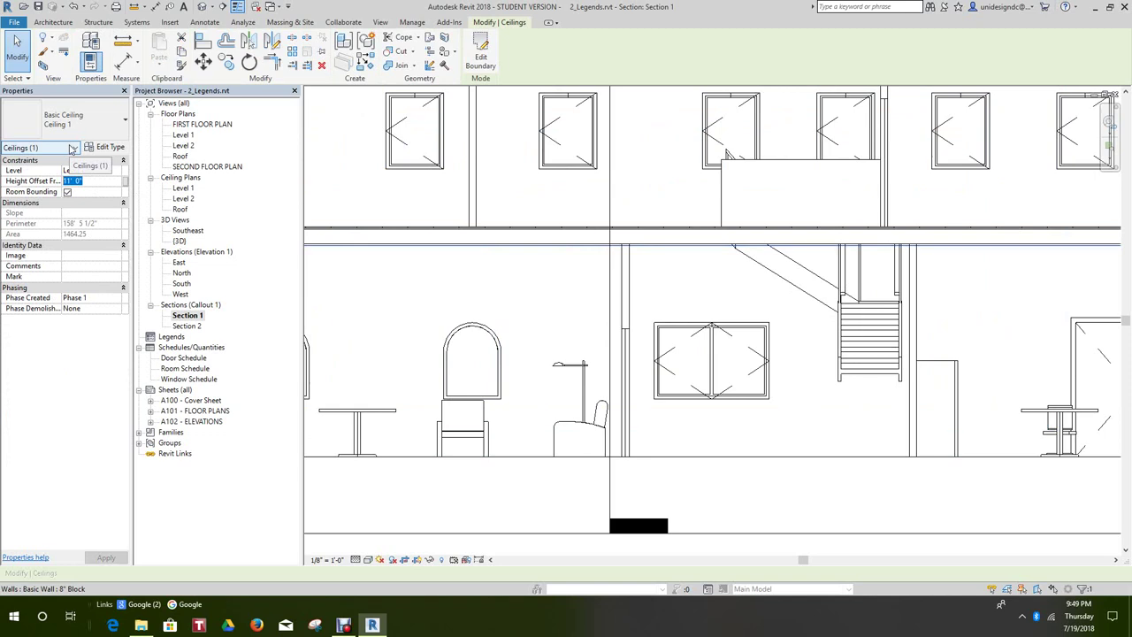
type("10 6")
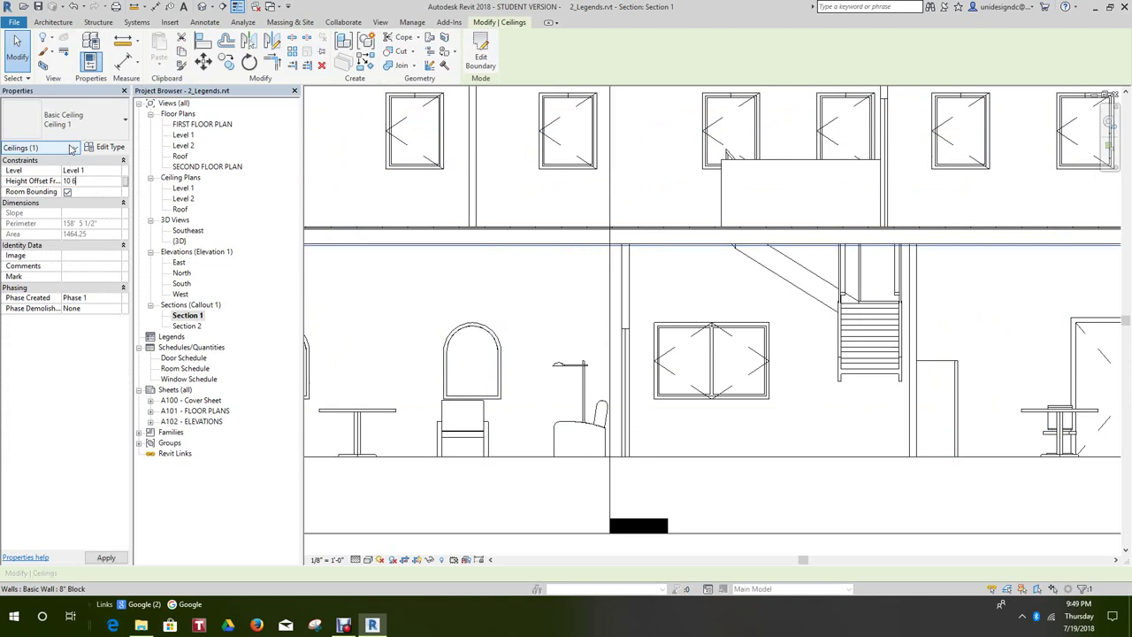
left_click(407, 318)
scroll(411, 328, "down", 3)
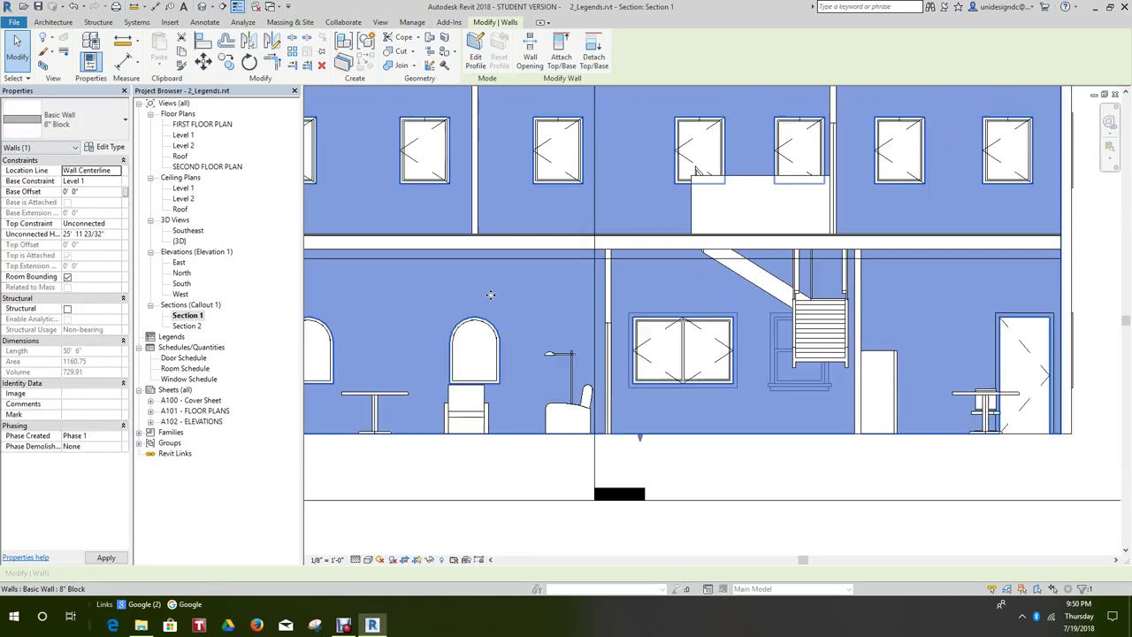
left_click(419, 531)
middle_click_drag(447, 517, 485, 625)
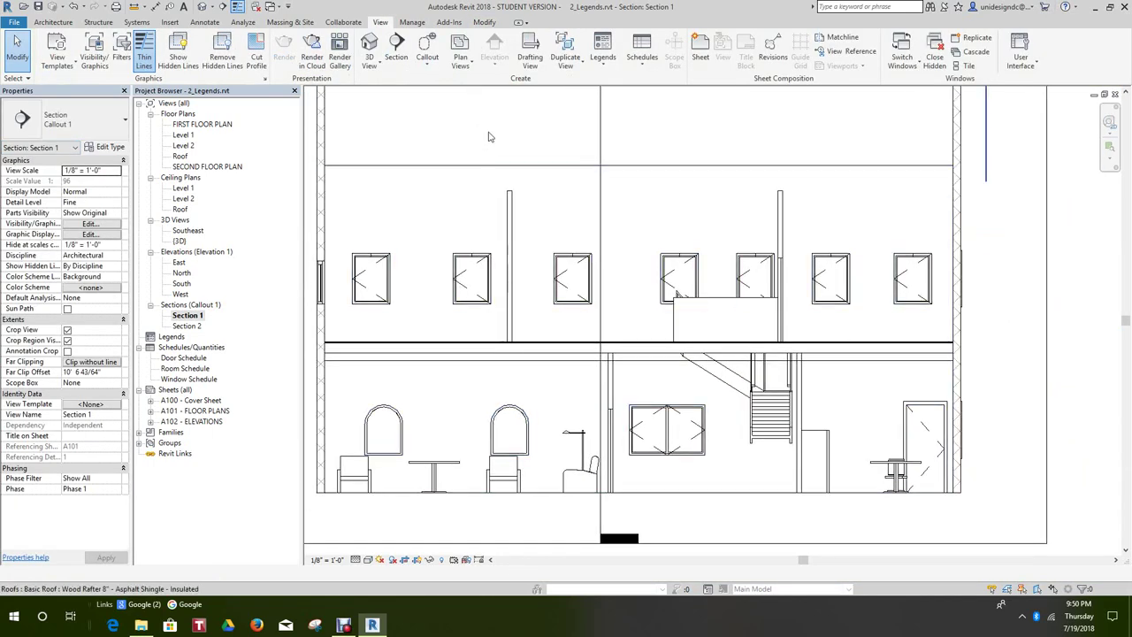
middle_click_drag(490, 179, 503, 189)
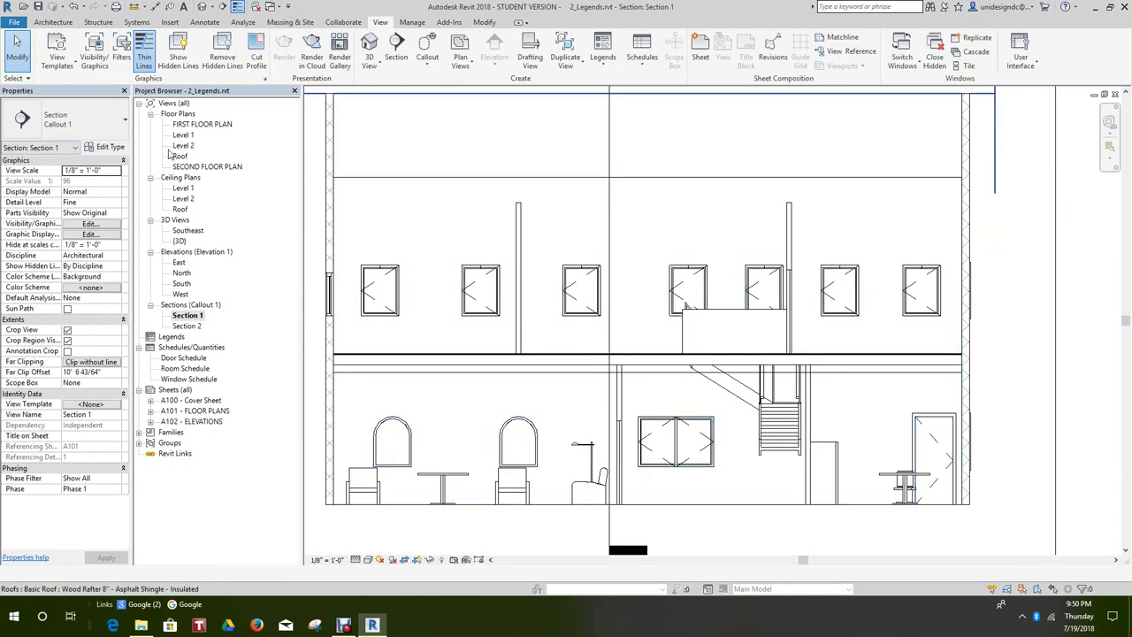
- Open the Level 2 floor plan, then the Level 2 ceiling plan zoomed to the whole floor
double_click(181, 146)
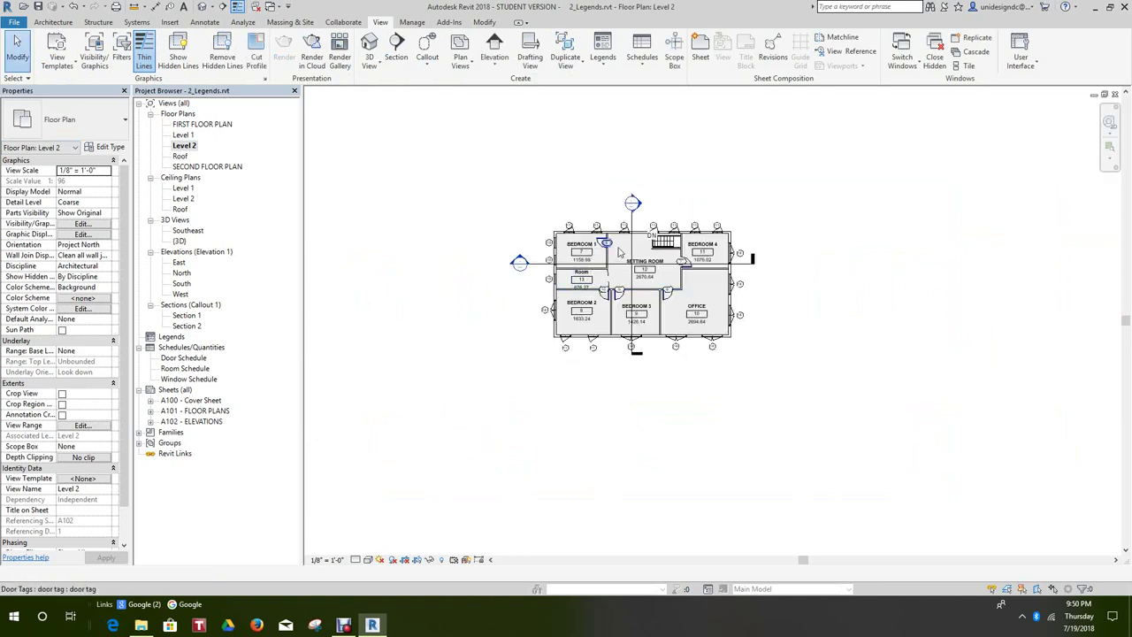
double_click(182, 198)
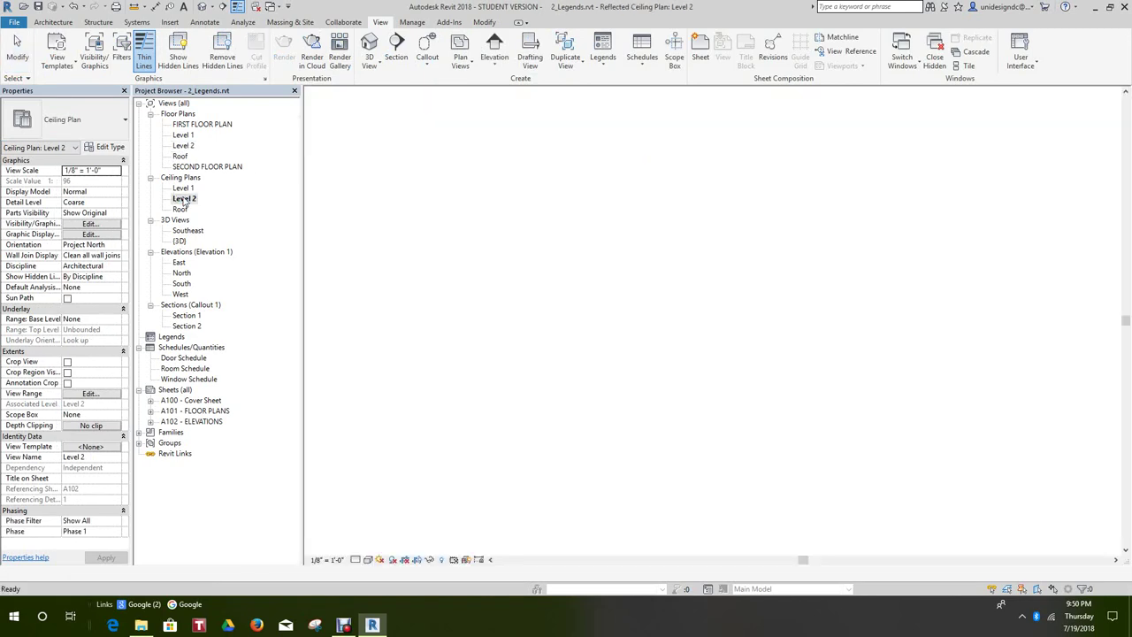
scroll(497, 189, "up", 3)
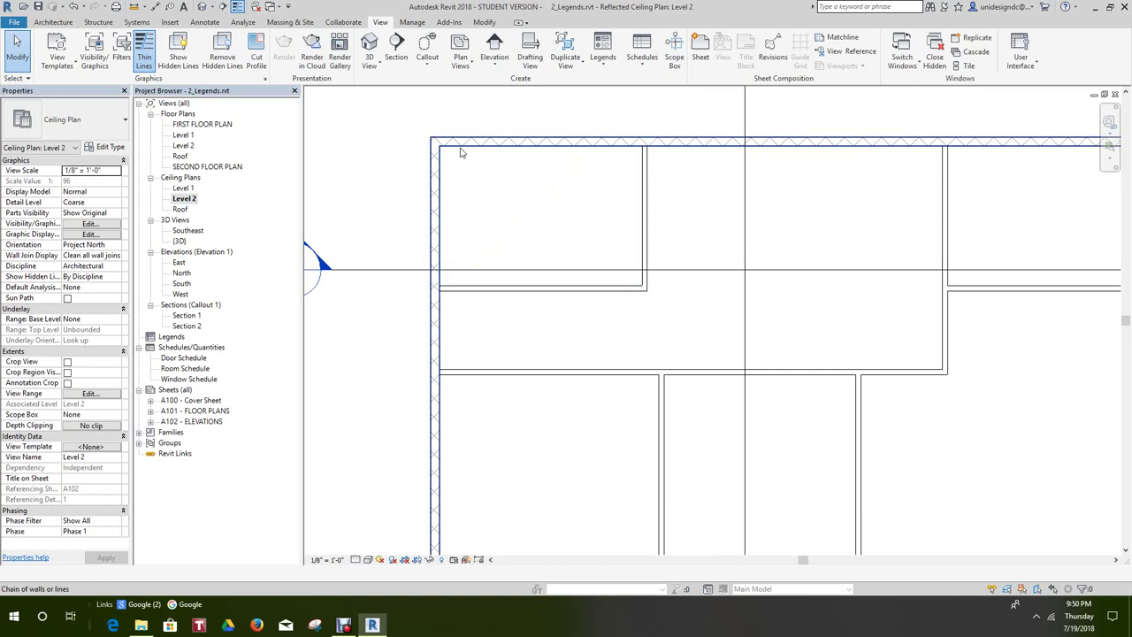
scroll(394, 197, "down", 2)
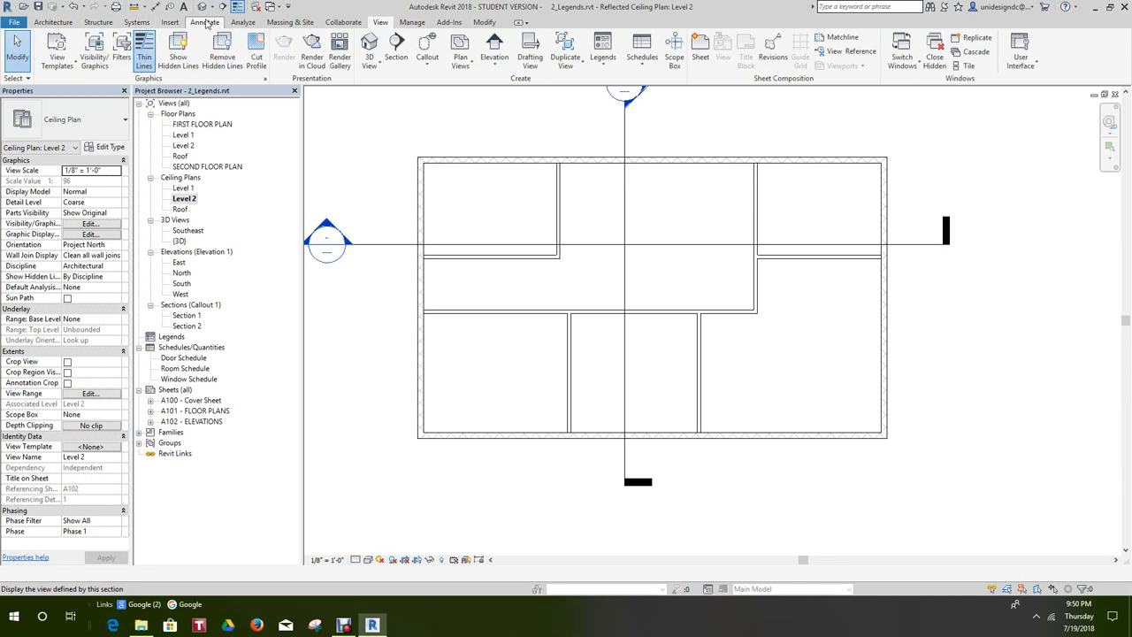
scroll(205, 23, "up", 8)
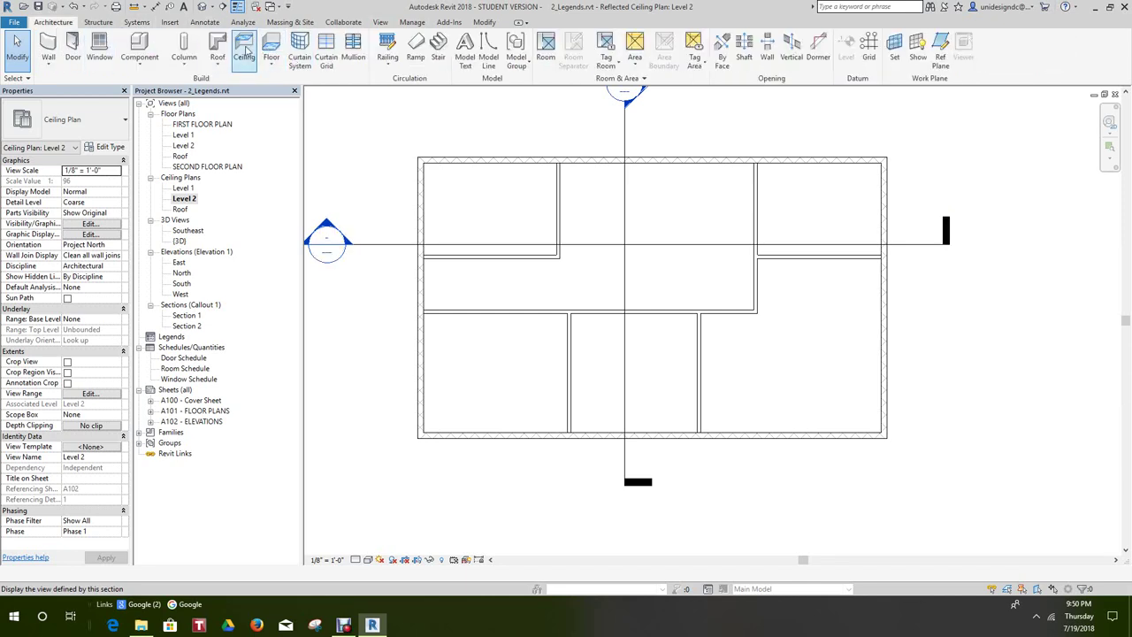
- Sketch a rectangular ceiling boundary from the top-left to the bottom-right wall corner
left_click(244, 51)
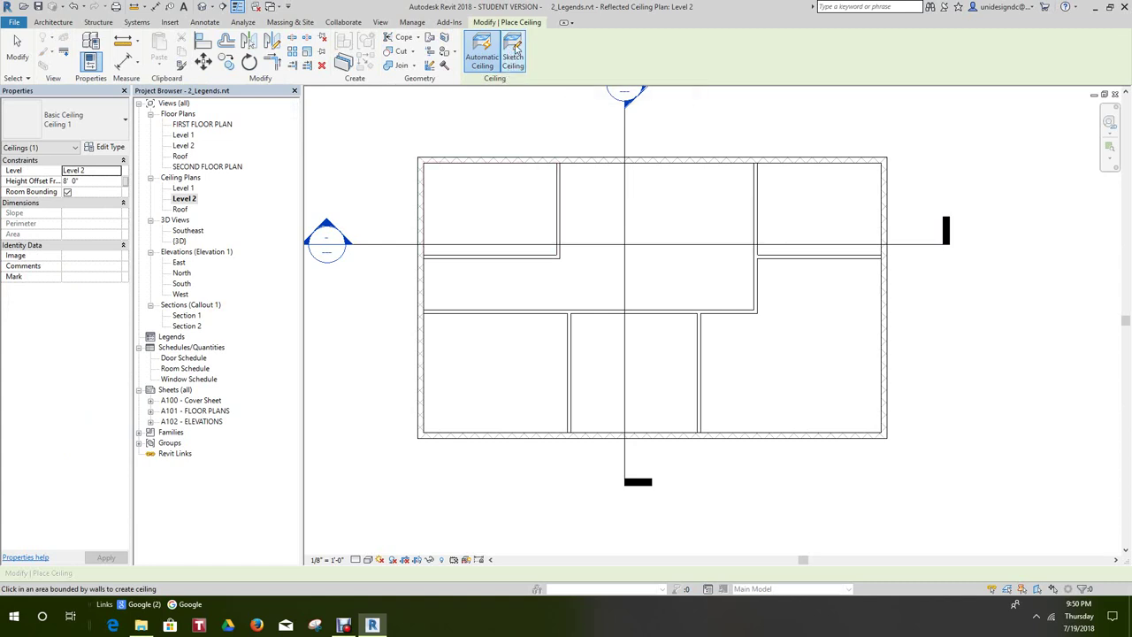
left_click(513, 51)
left_click(423, 164)
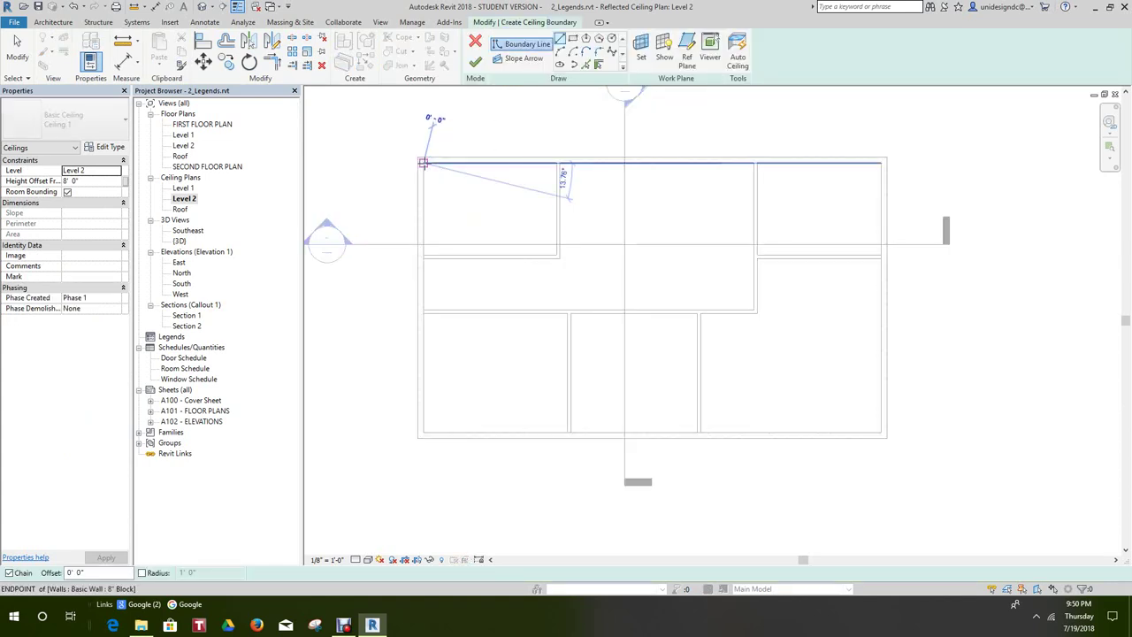
left_click(573, 39)
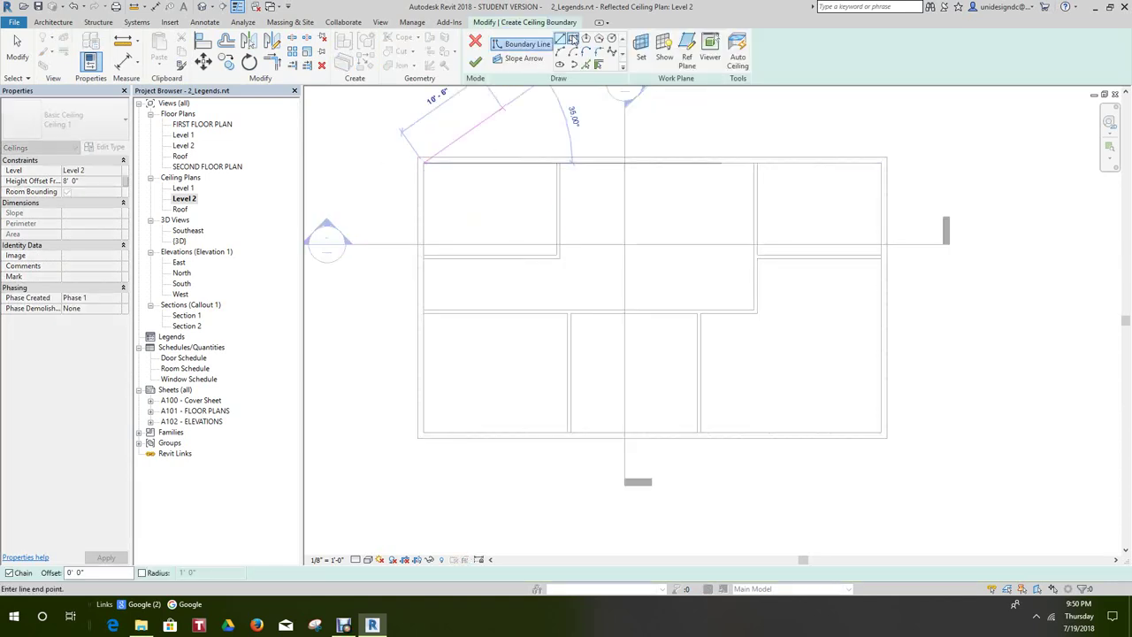
left_click(422, 164)
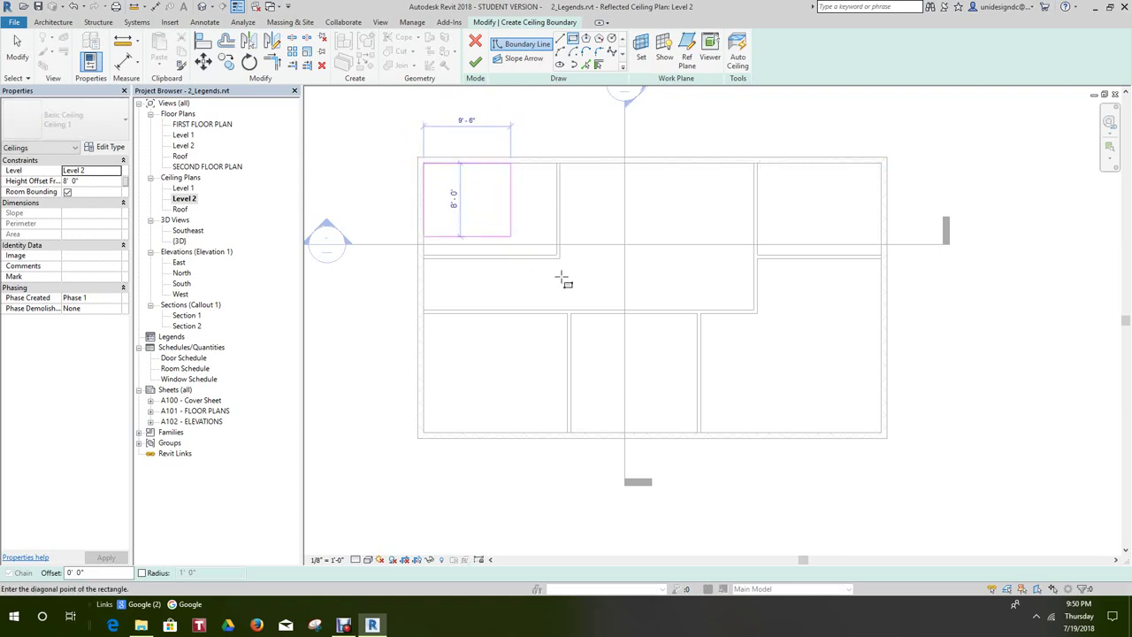
left_click(881, 433)
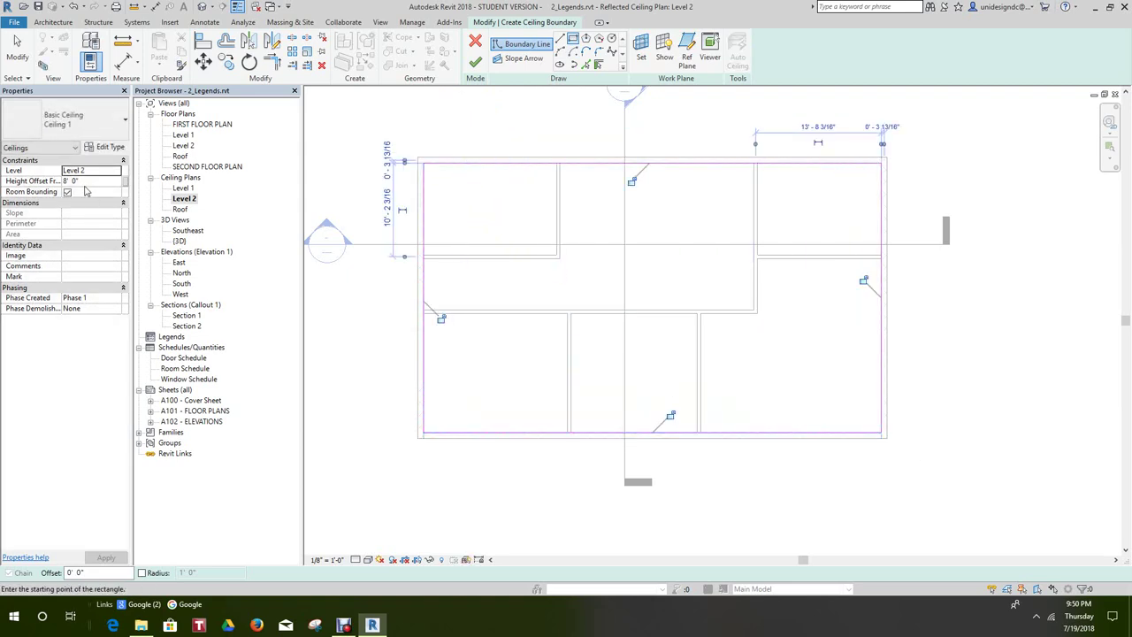
- Set Height Offset From Level to 10' 6", cancel the stray rectangle, and finish the ceiling
left_click(80, 180)
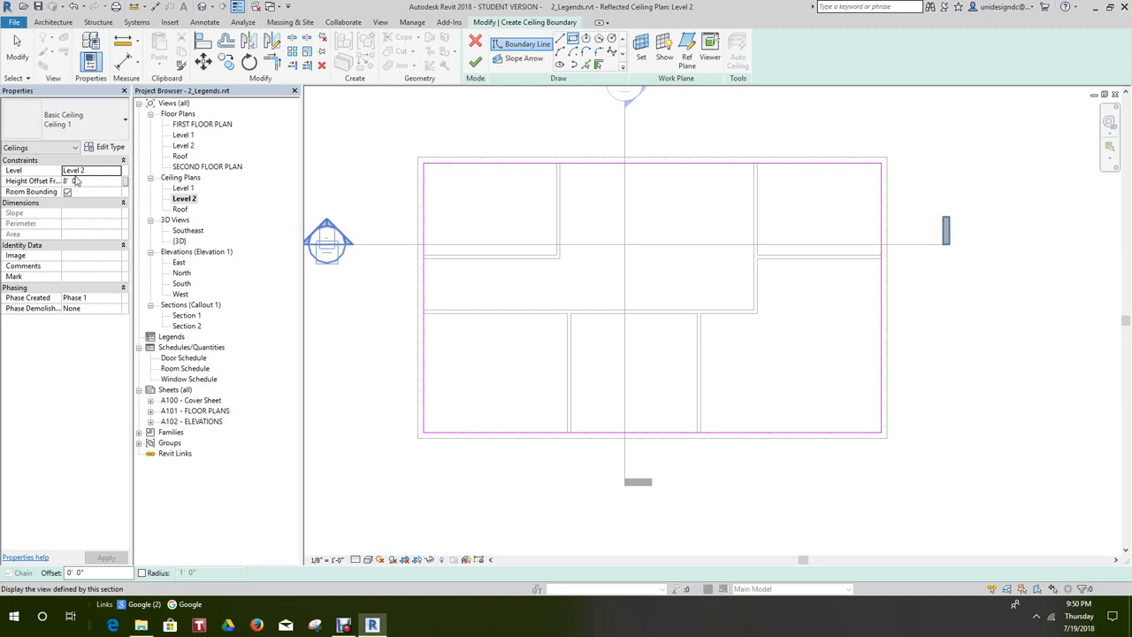
left_click(77, 181)
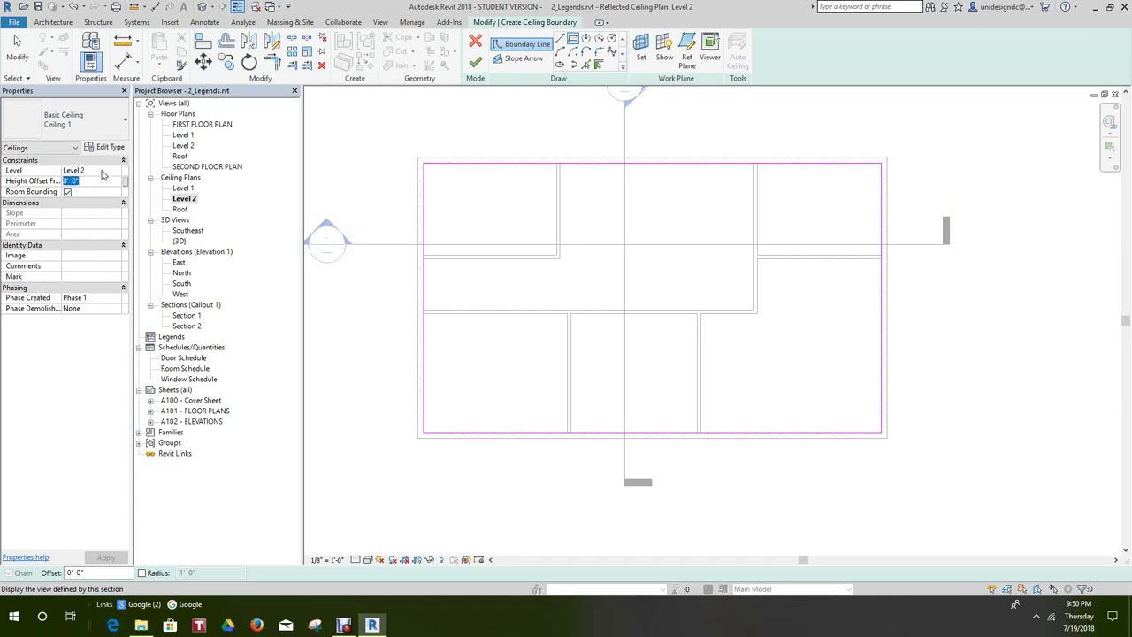
type("10")
left_click(344, 334)
right_click(376, 318)
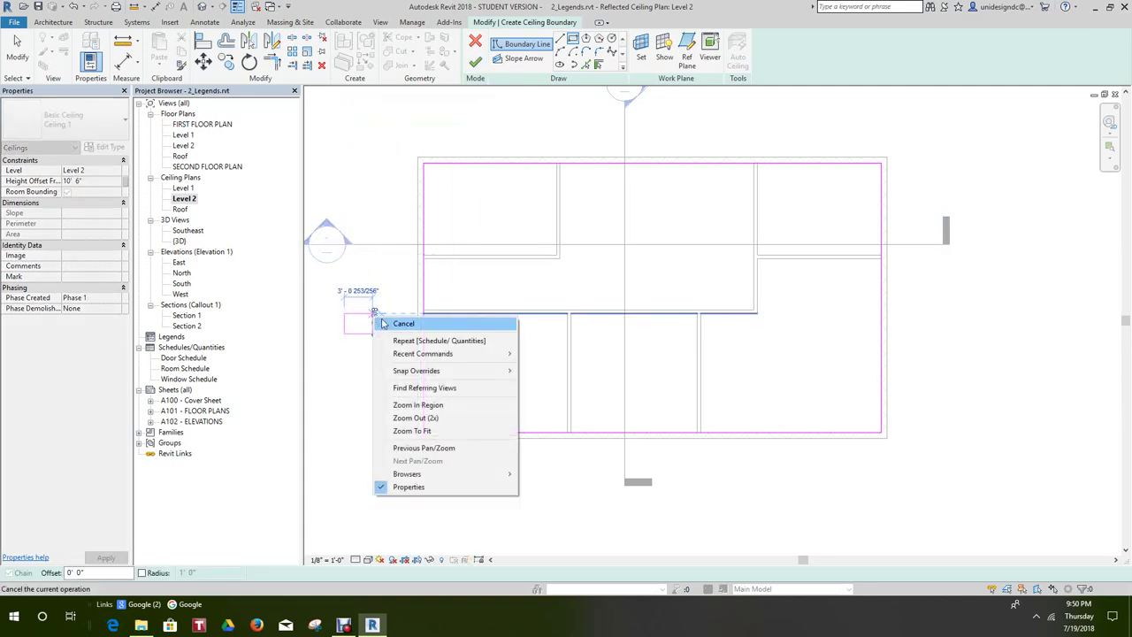
left_click(402, 325)
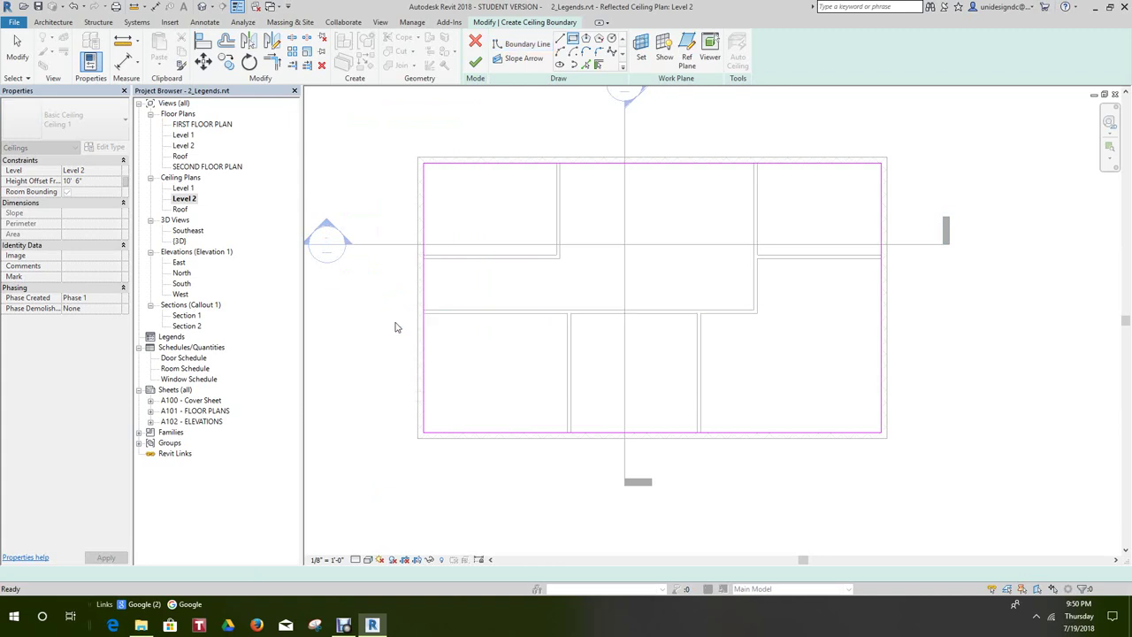
left_click(476, 63)
- Open sheet A102, then sheet A101 - FLOOR PLANS, and zoom around its floor plans
scroll(438, 133, "down", 3)
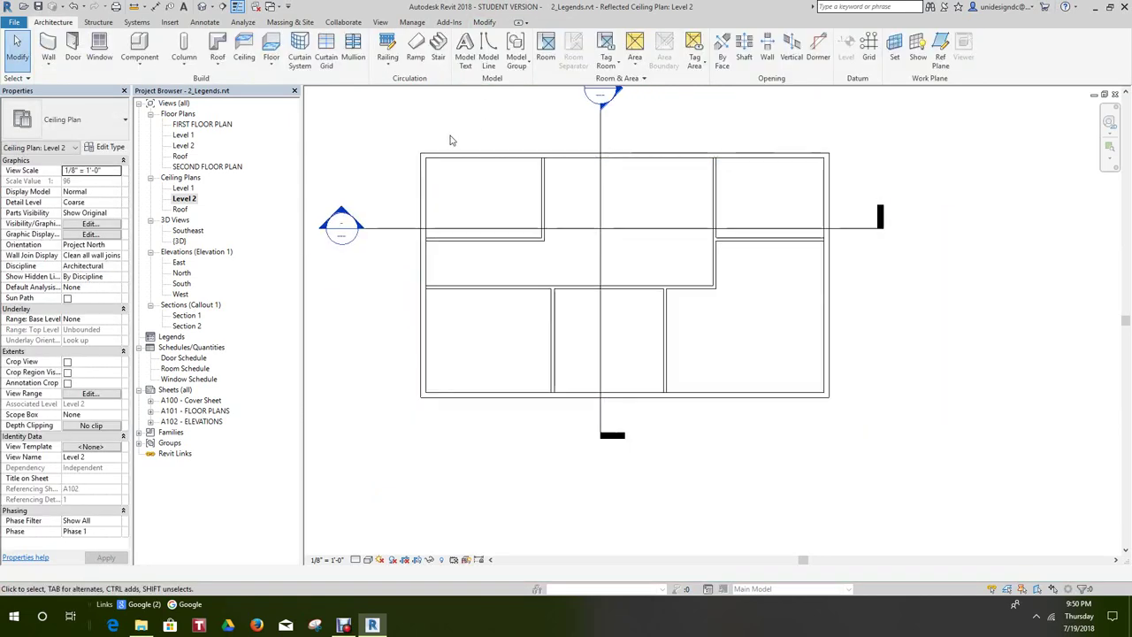
scroll(446, 315, "down", 1)
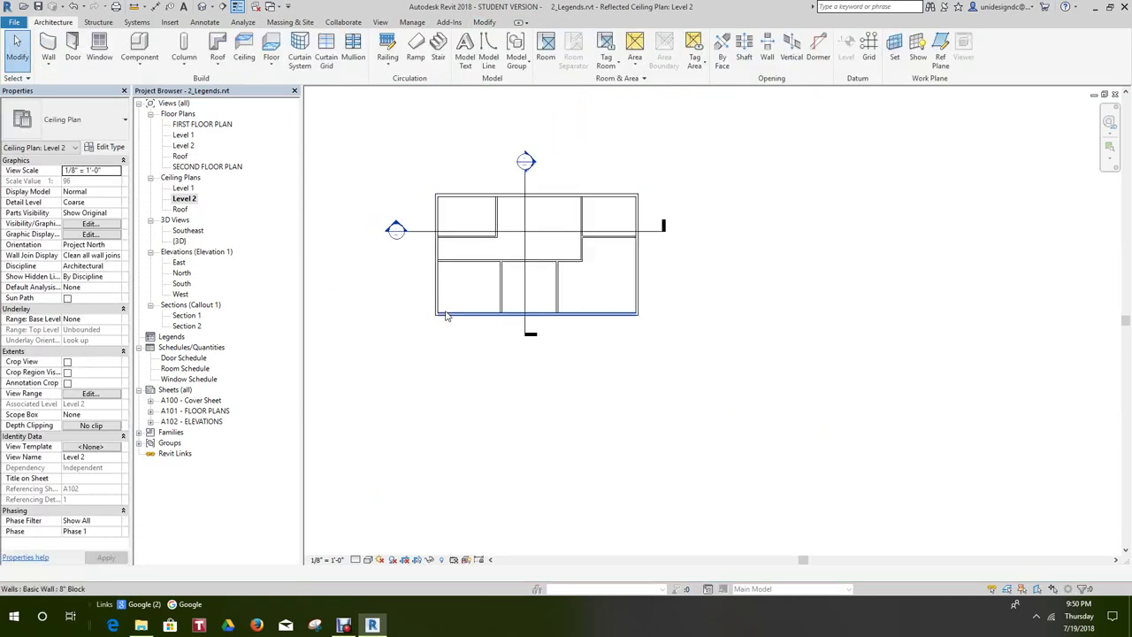
double_click(221, 423)
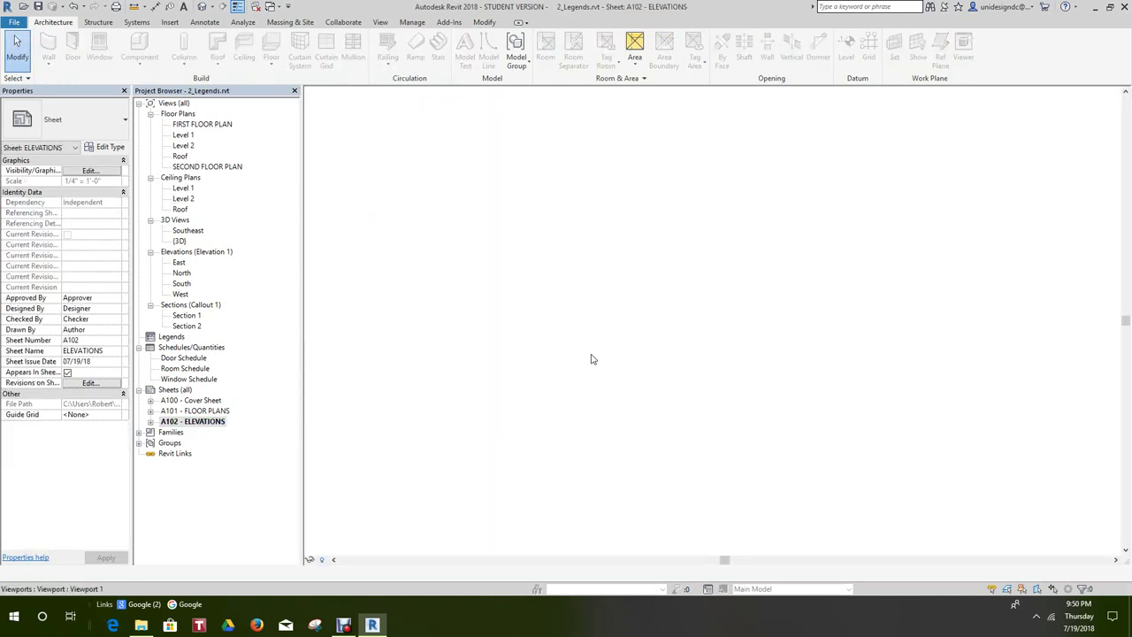
scroll(596, 344, "down", 2)
scroll(512, 281, "up", 1)
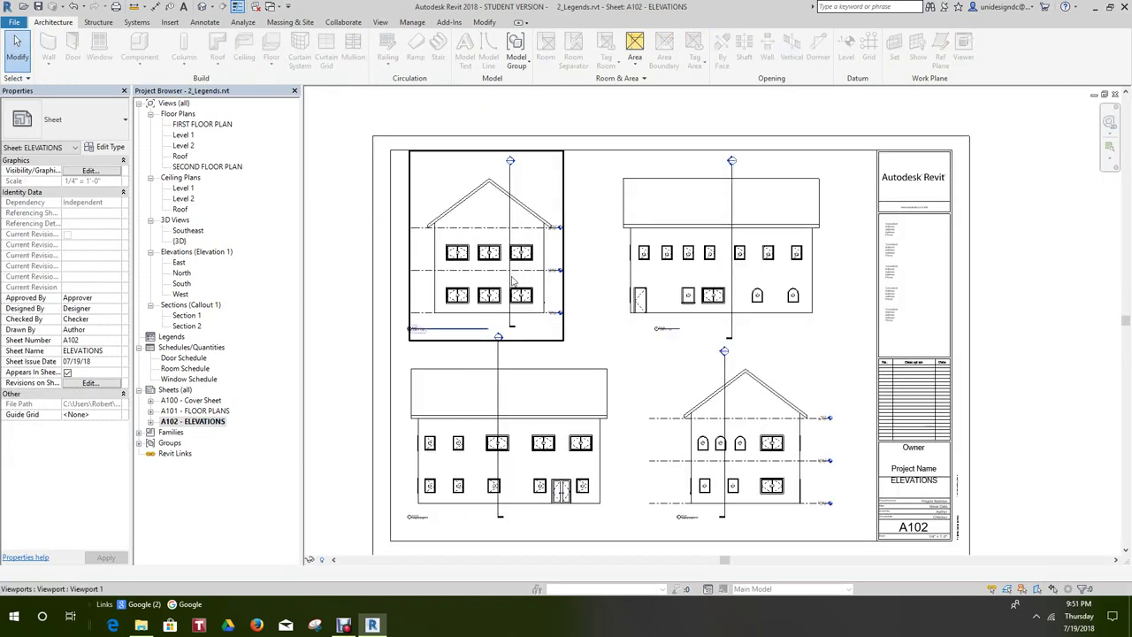
double_click(205, 412)
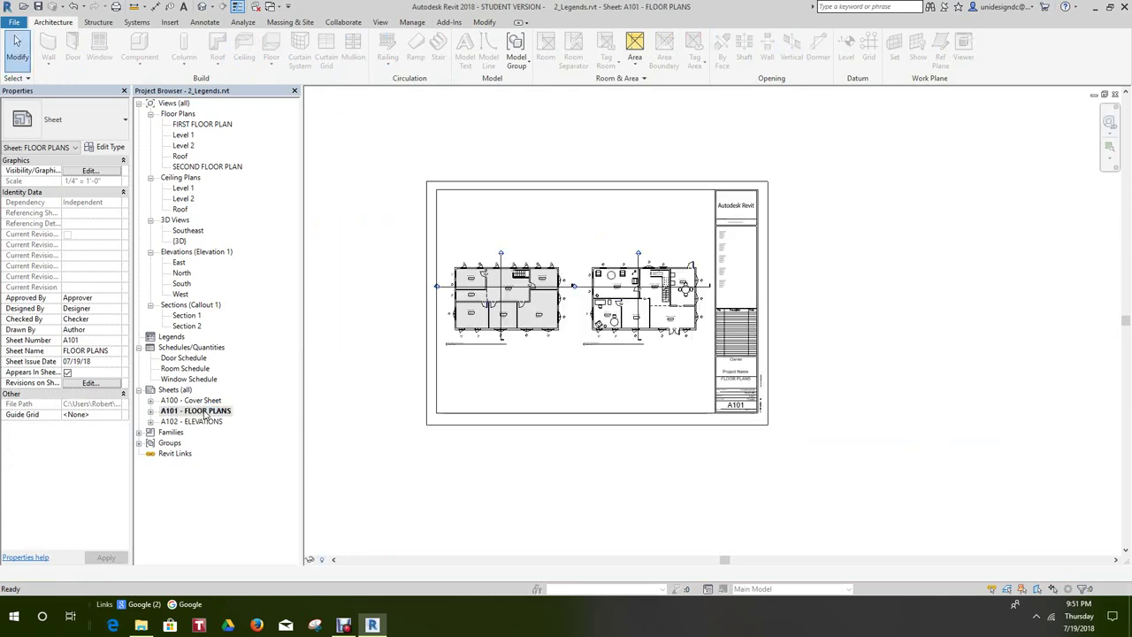
scroll(559, 286, "up", 2)
scroll(559, 285, "up", 2)
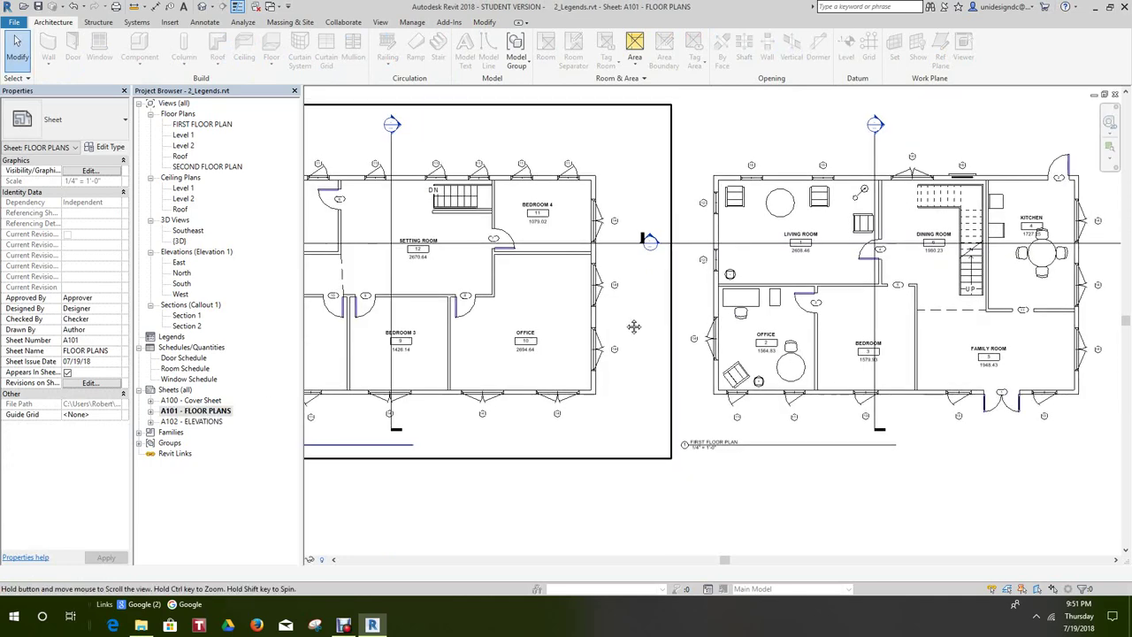
middle_click_drag(614, 329, 666, 309)
scroll(638, 351, "down", 2)
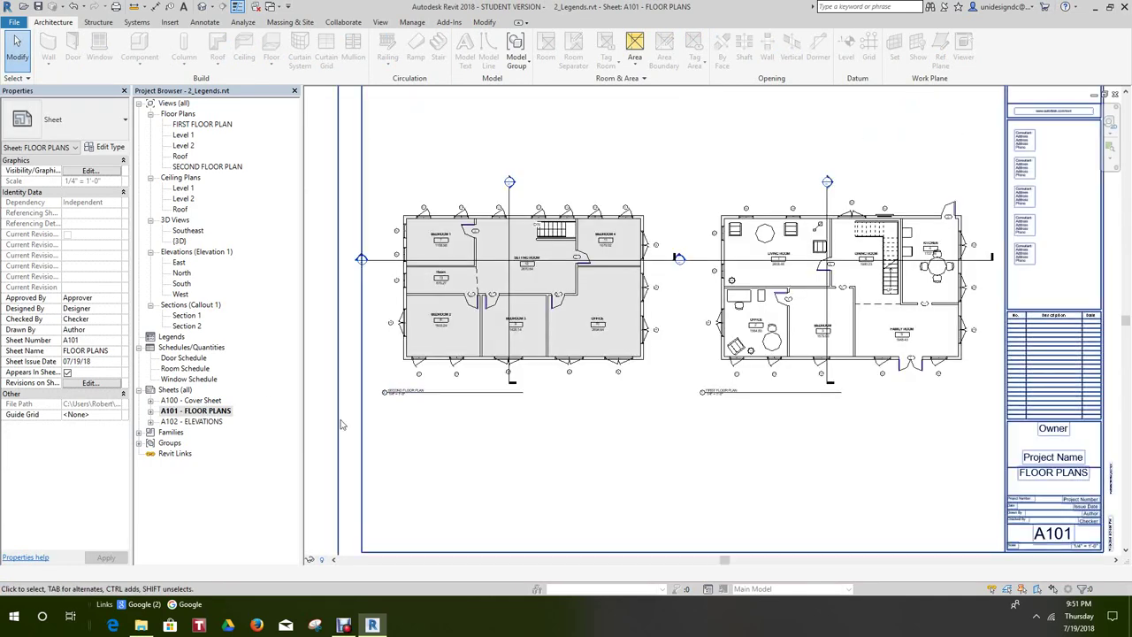
scroll(574, 409, "up", 3)
scroll(575, 409, "down", 3)
scroll(772, 367, "up", 2)
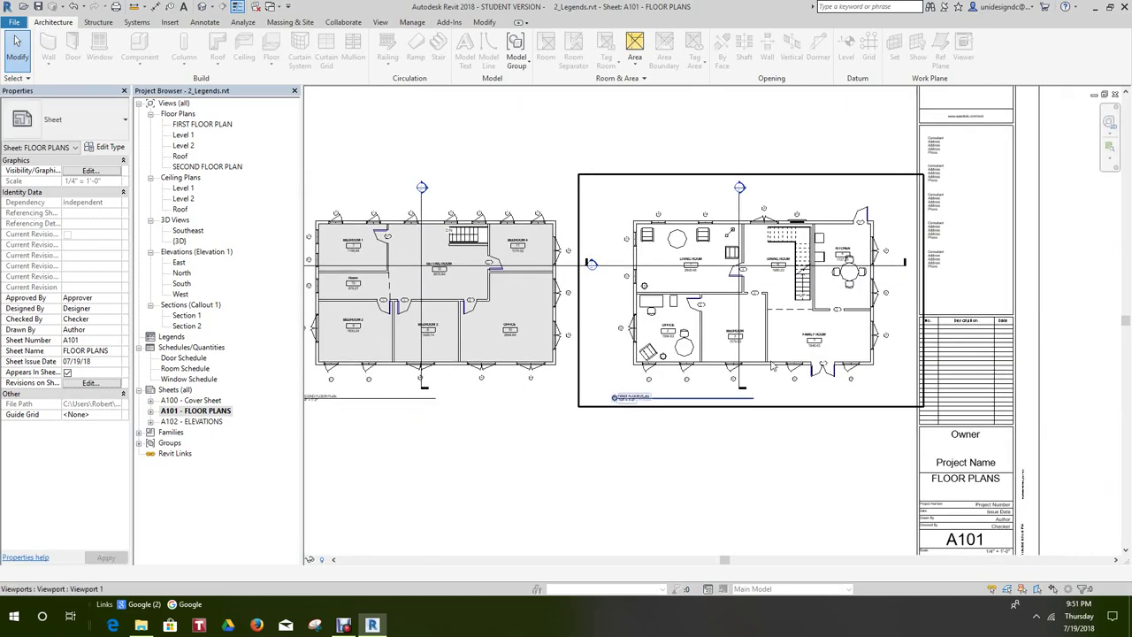
scroll(750, 382, "down", 2)
scroll(672, 398, "up", 1)
scroll(618, 406, "down", 1)
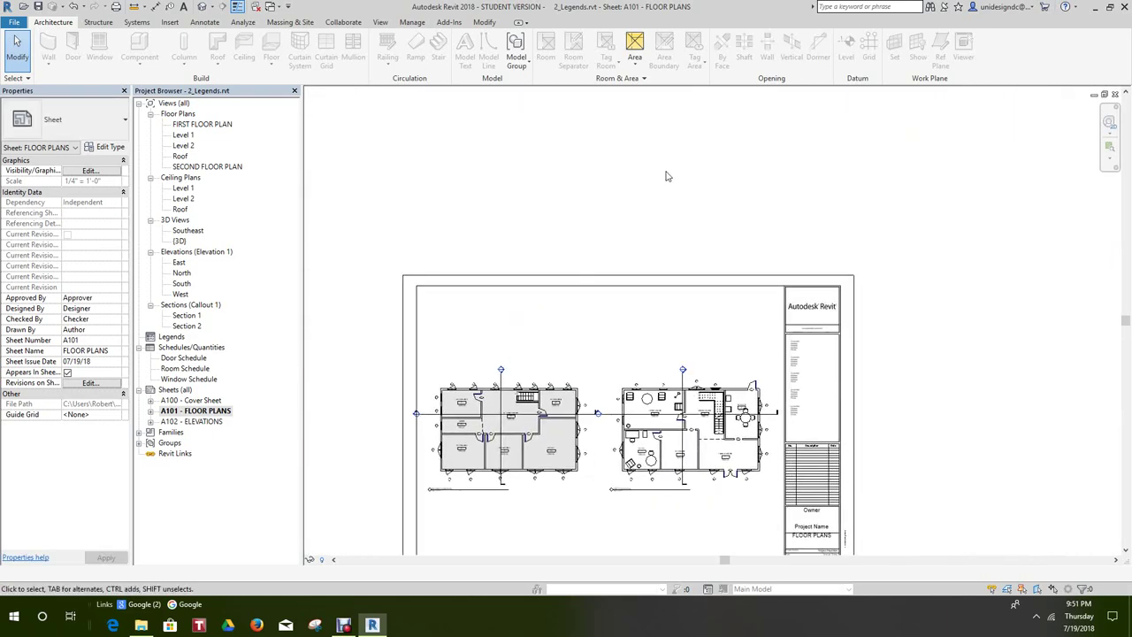
- Move the first-floor viewport aside temporarily and reposition the second-floor viewport
left_click(573, 415)
left_click_drag(573, 416, 715, 193)
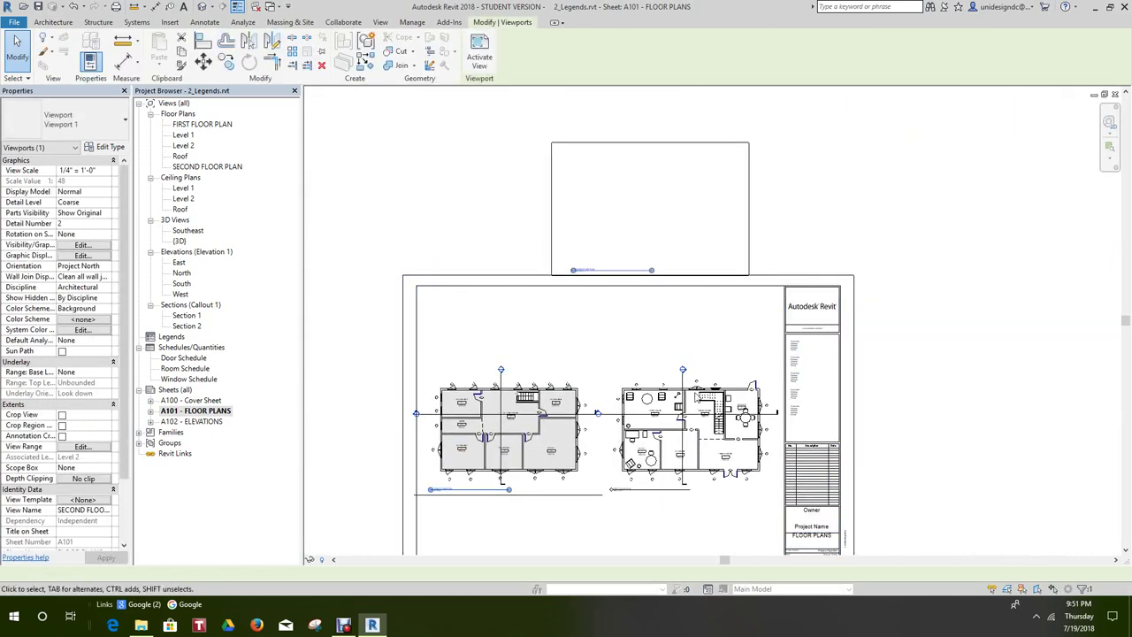
left_click(694, 445)
mouse_move(694, 445)
left_mouse_down()
mouse_move(527, 441)
mouse_move(712, 452)
mouse_move(697, 449)
left_mouse_up()
left_click(952, 278)
- Place the first-floor plan viewport on the left side of the sheet
scroll(629, 350, "up", 4)
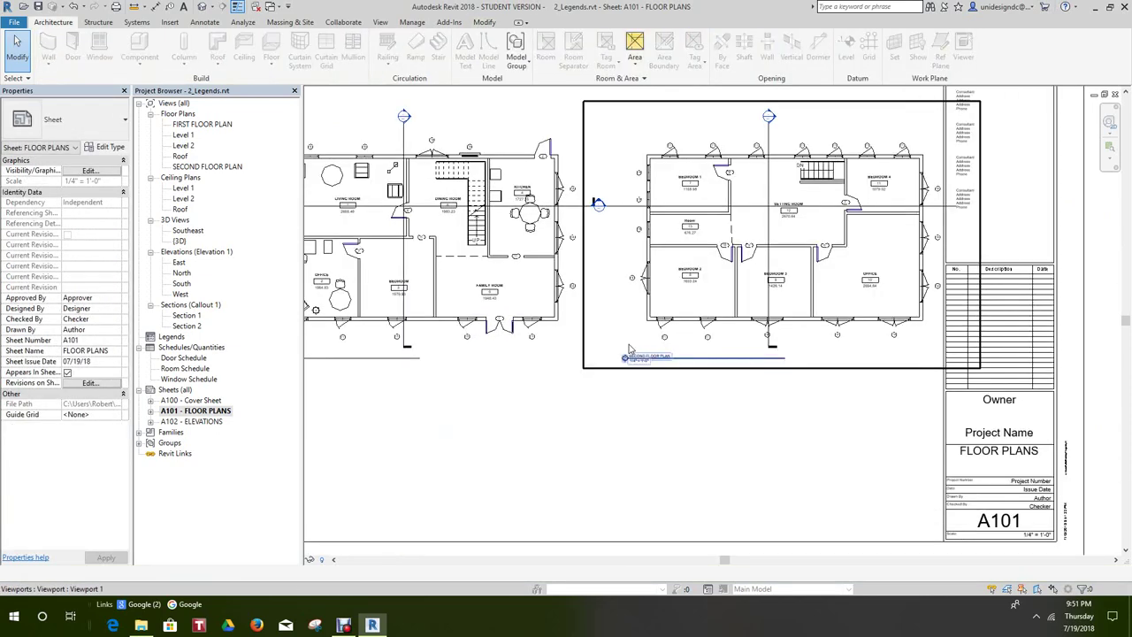
middle_click_drag(629, 349, 803, 402)
left_click(669, 392)
left_click_drag(669, 392, 650, 390)
left_click(677, 459)
scroll(681, 456, "down", 3)
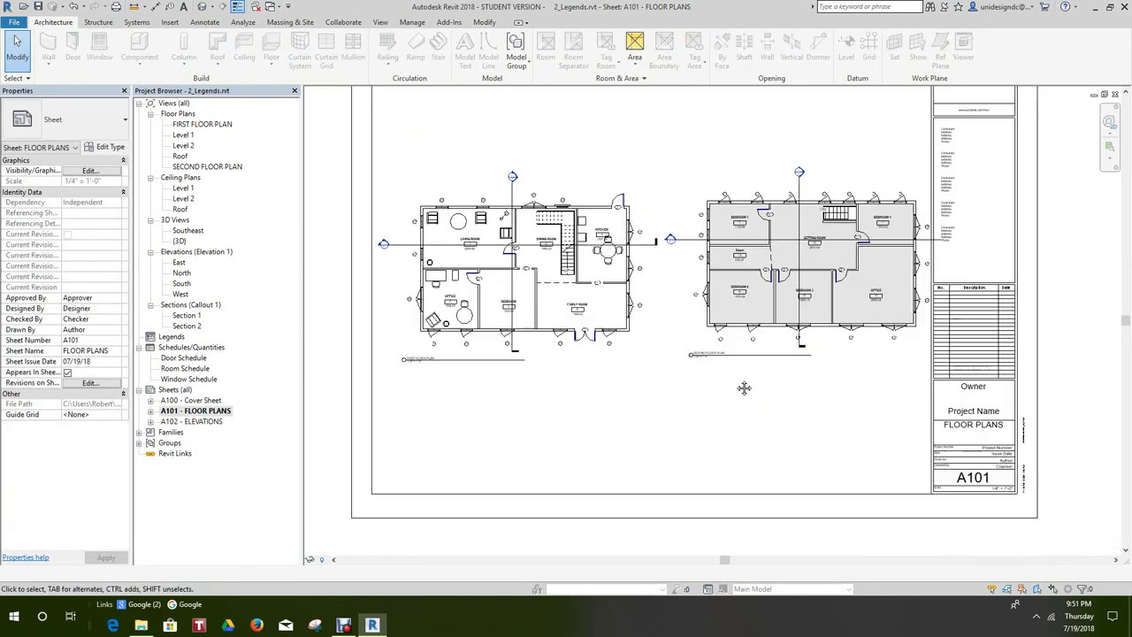
scroll(495, 367, "up", 4)
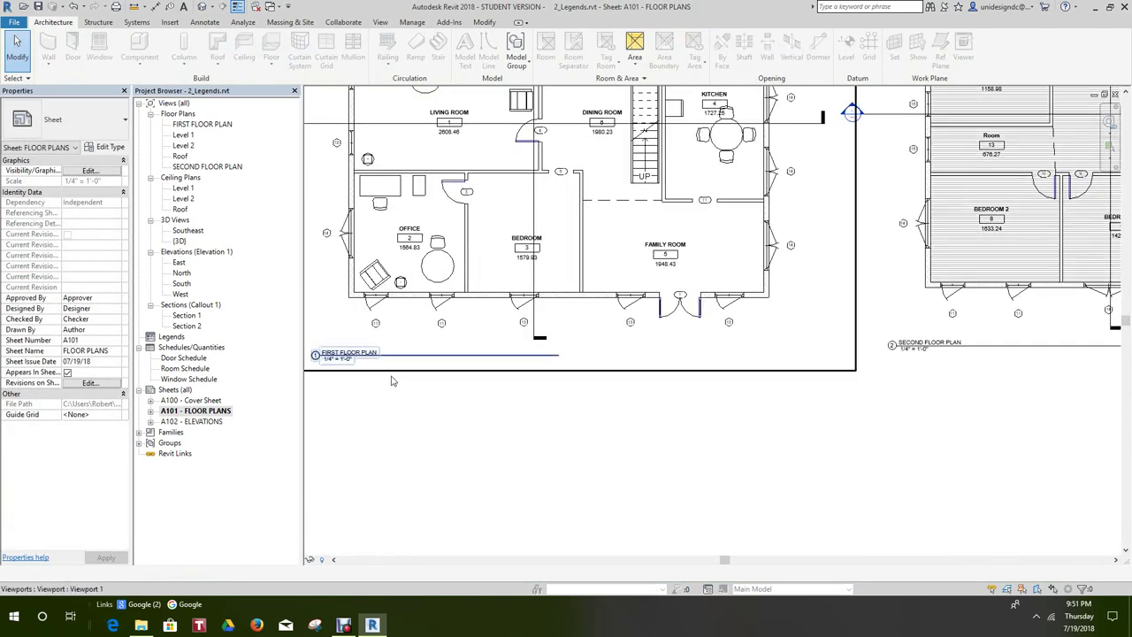
scroll(393, 381, "down", 4)
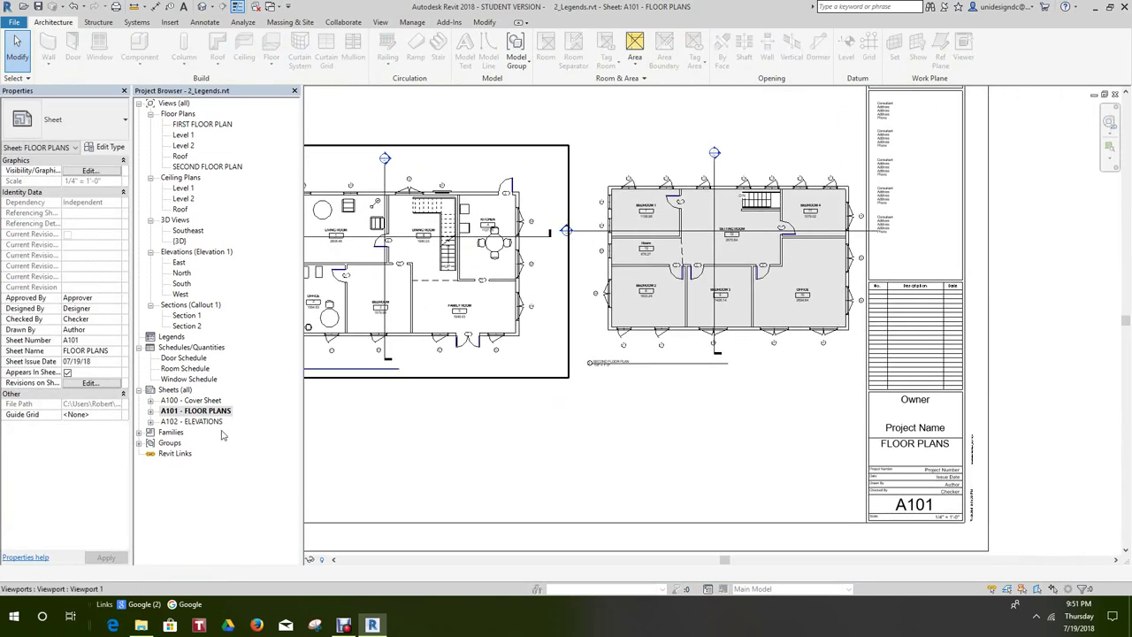
- Create sheet A103 with the E1 30x42 Horizontal titleblock and start renaming it
double_click(213, 423)
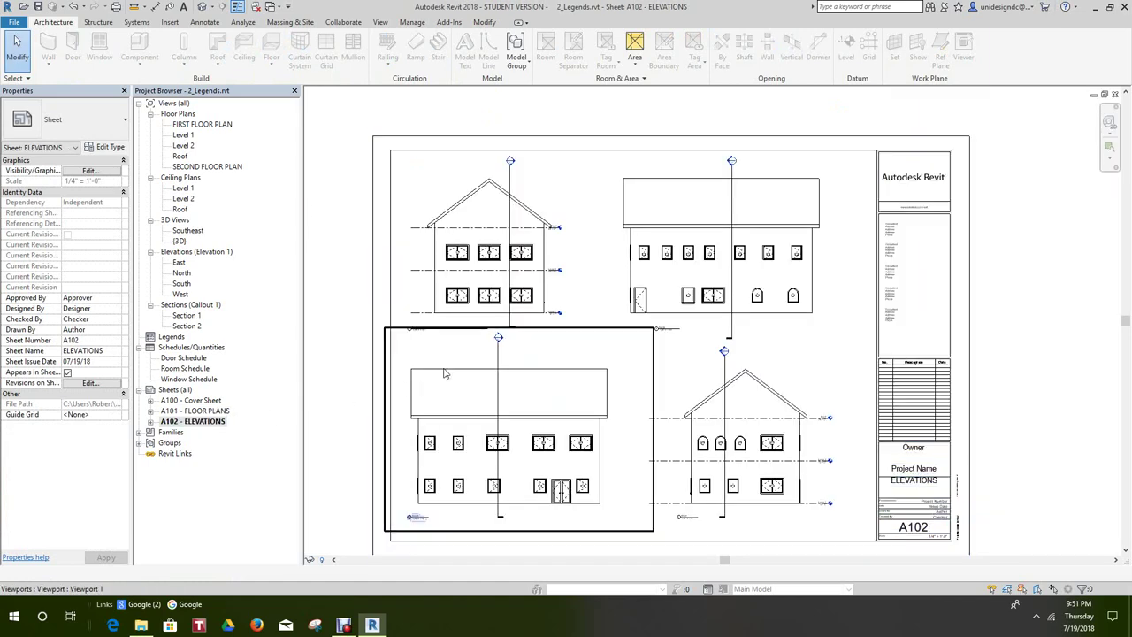
right_click(168, 390)
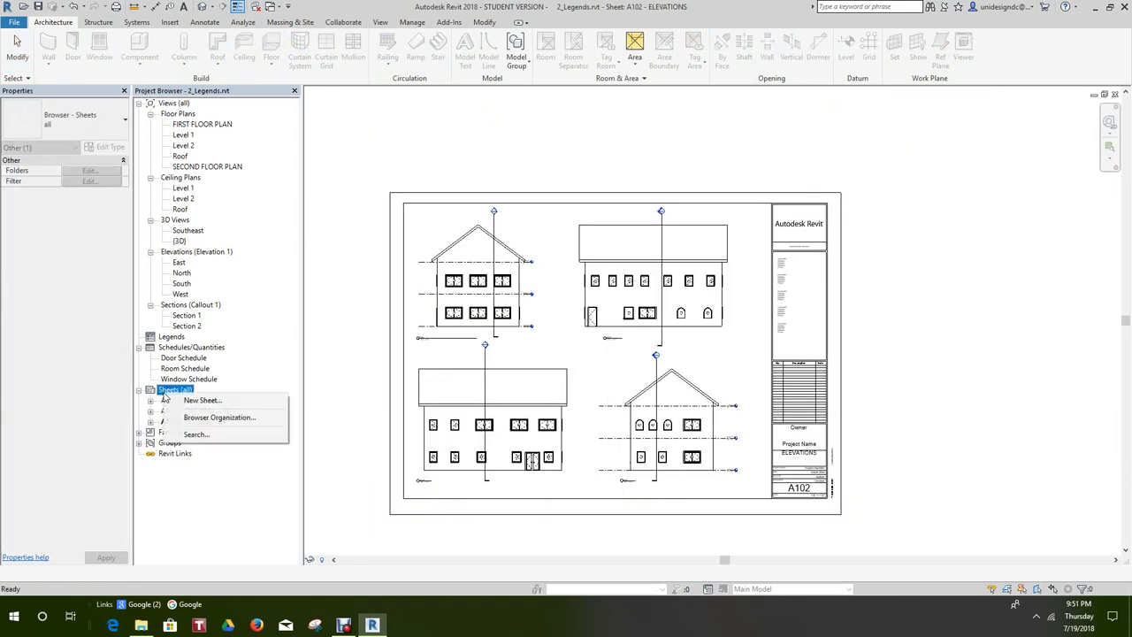
left_click(200, 402)
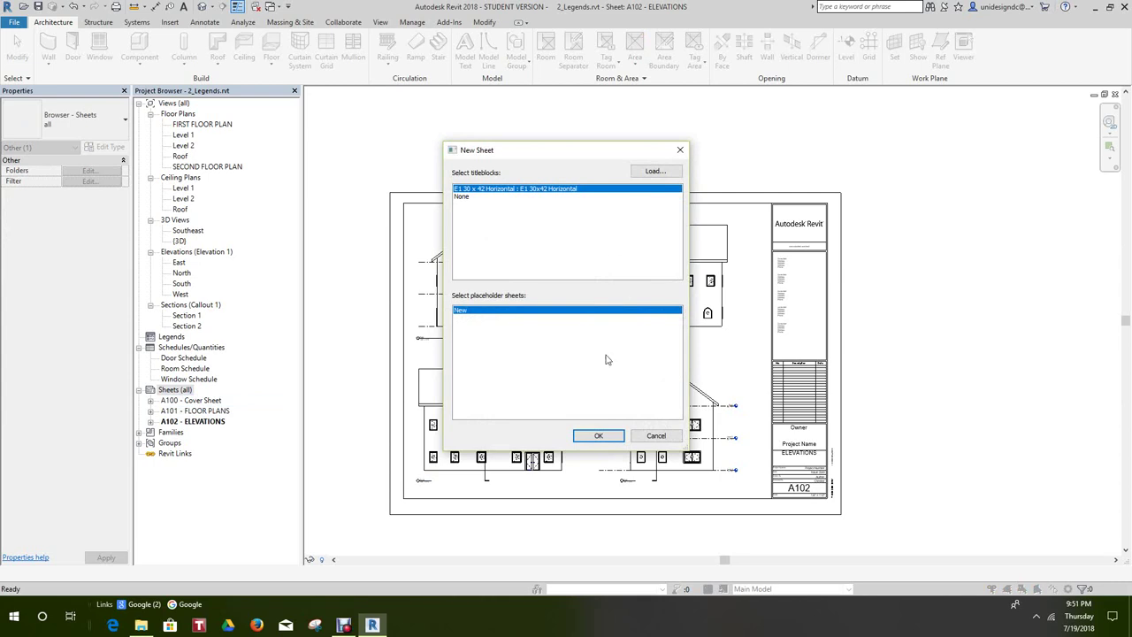
left_click(598, 436)
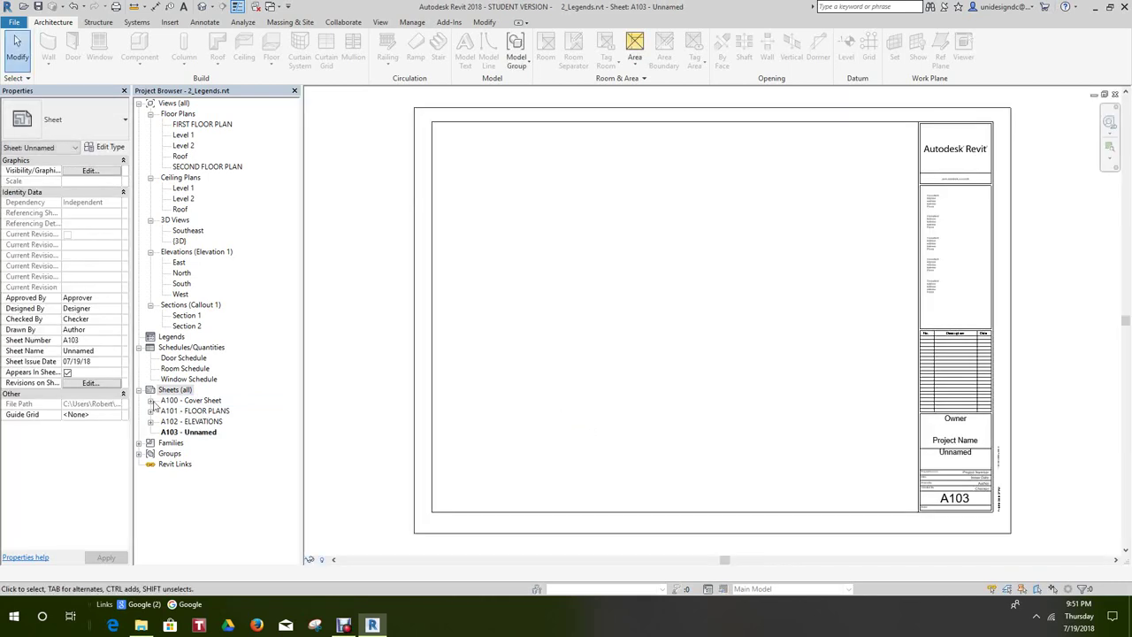
right_click(192, 433)
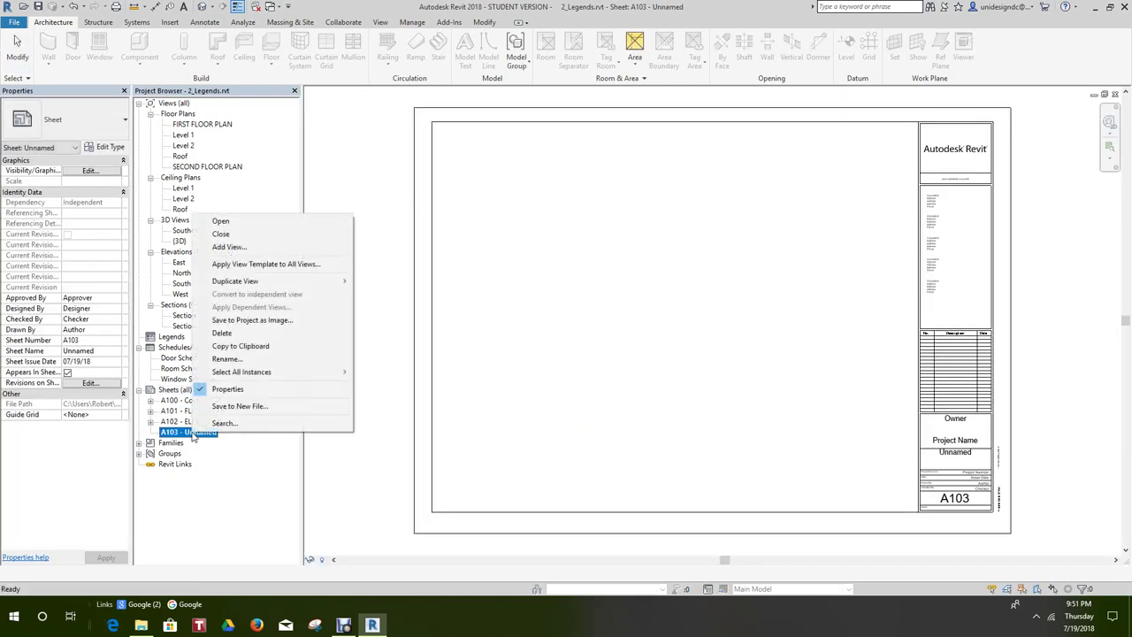
left_click(226, 358)
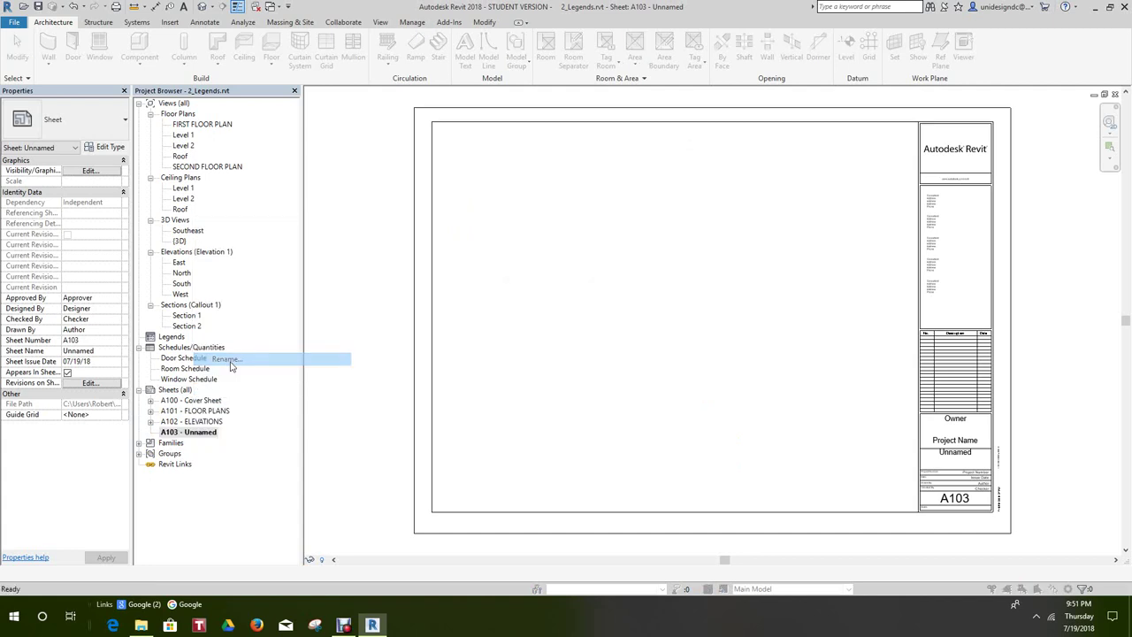
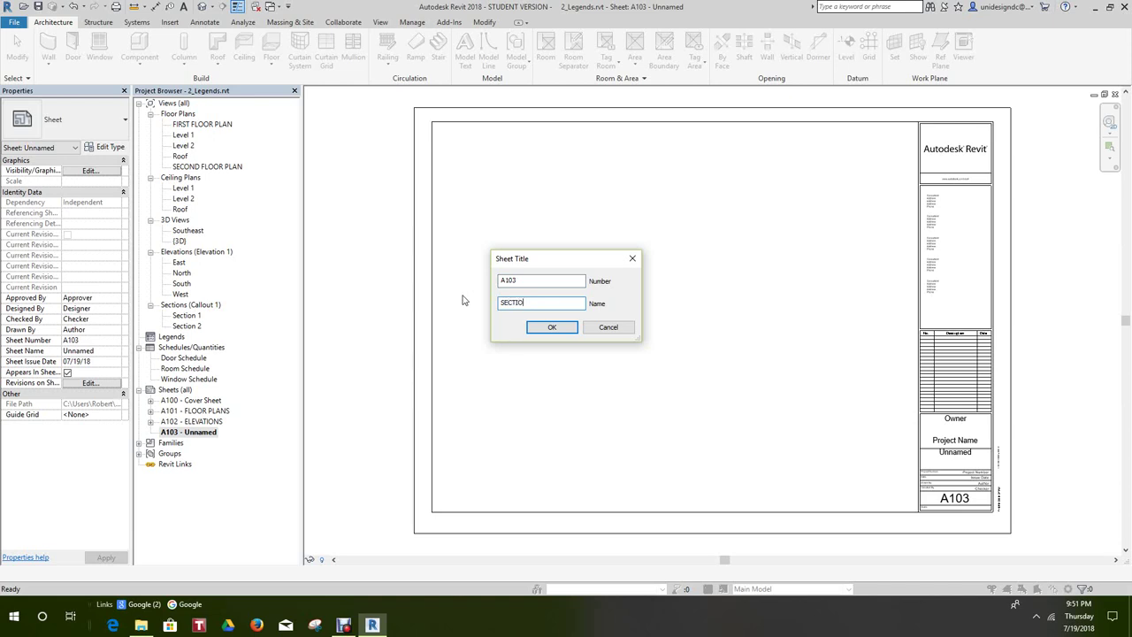
- Name sheet A103 SECTIONS and place the Section 1 view on it
left_click(555, 328)
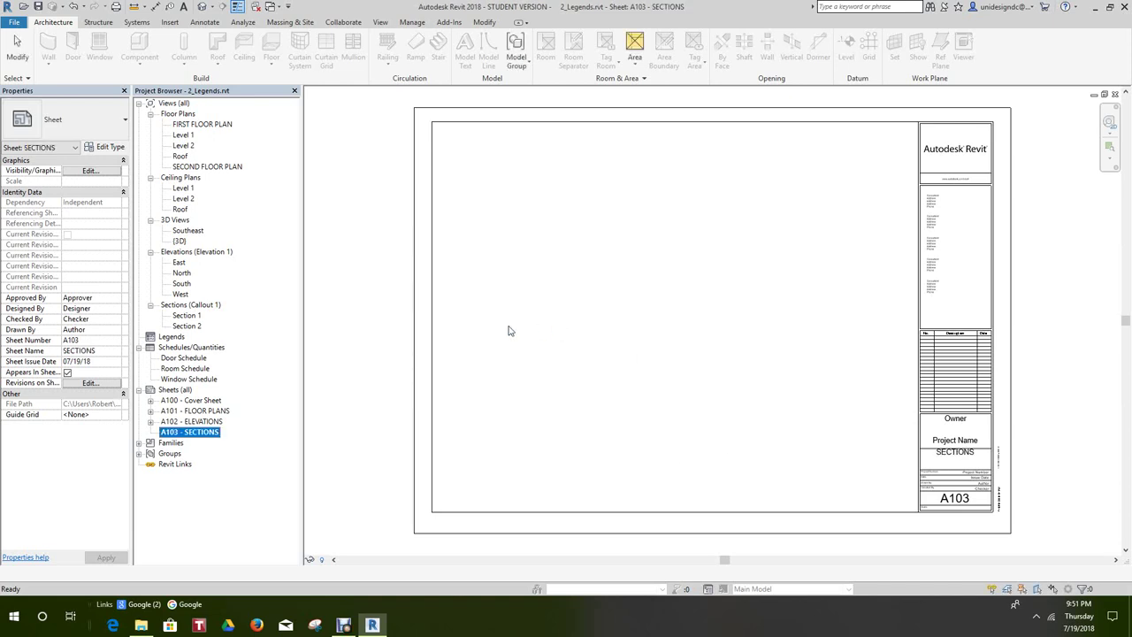
left_click(187, 316)
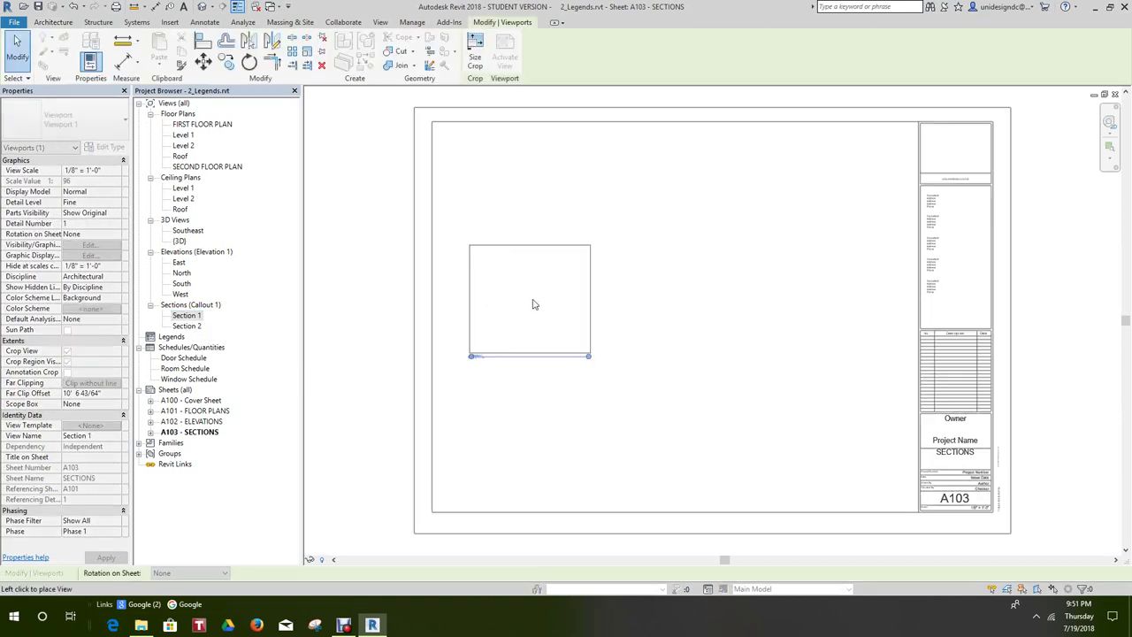
left_click(593, 243)
left_click_drag(596, 257, 594, 263)
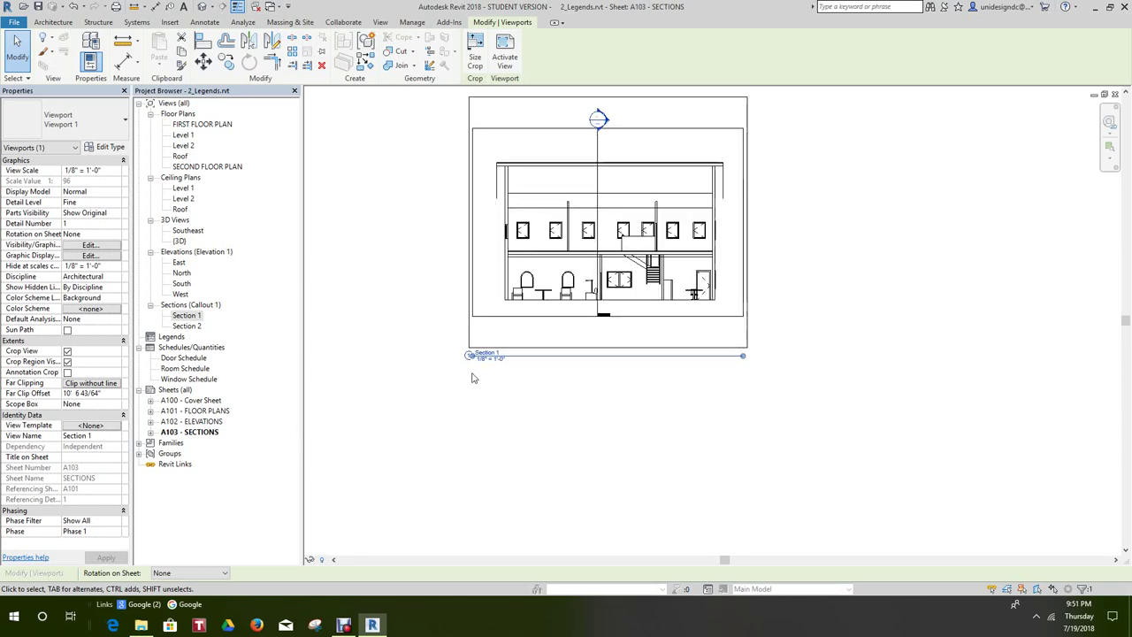
- Zoom to fit the sheet and bring up the Section 1 viewport's options
scroll(545, 347, "down", 3)
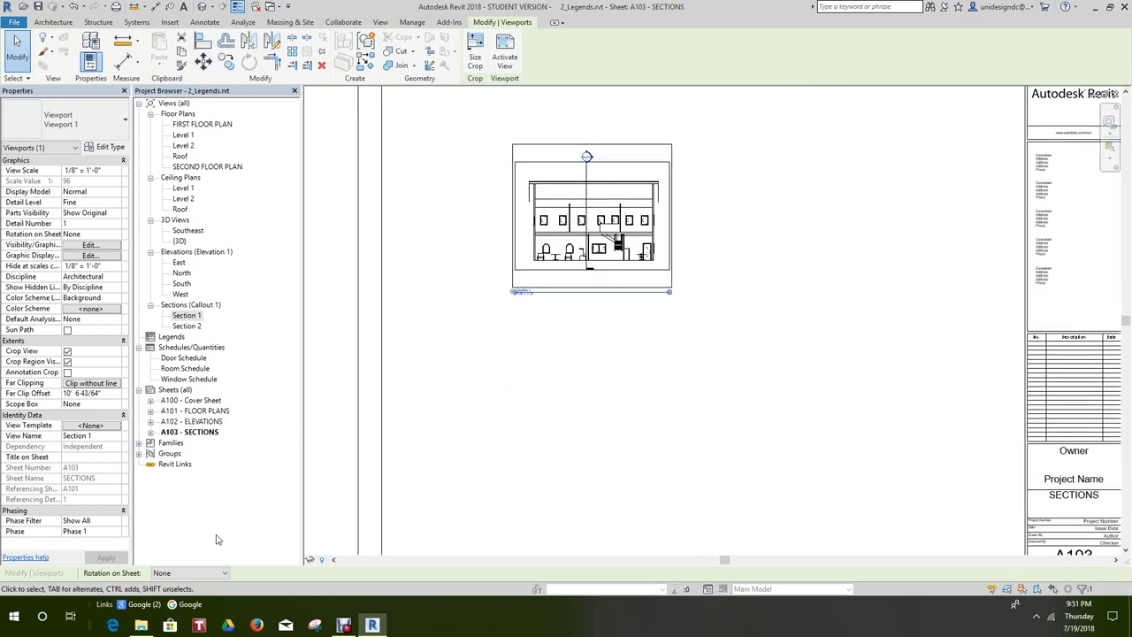
key("z")
key("f")
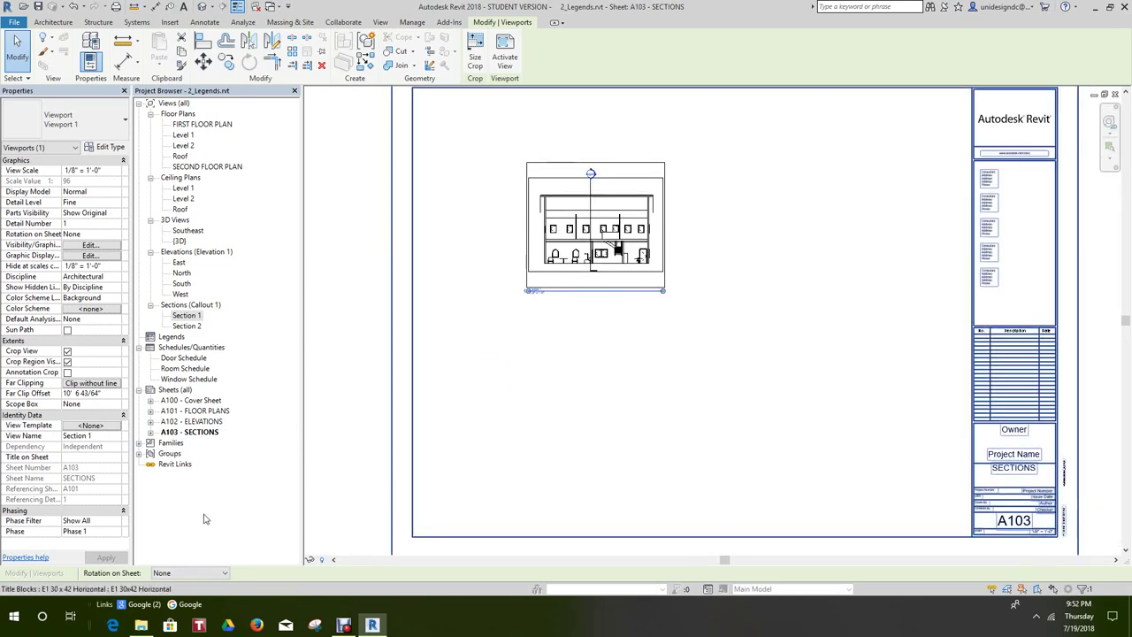
right_click(572, 247)
- Set the Section 1 viewport to 3/8" = 1'-0" and move it lower on the sheet
left_click(611, 307)
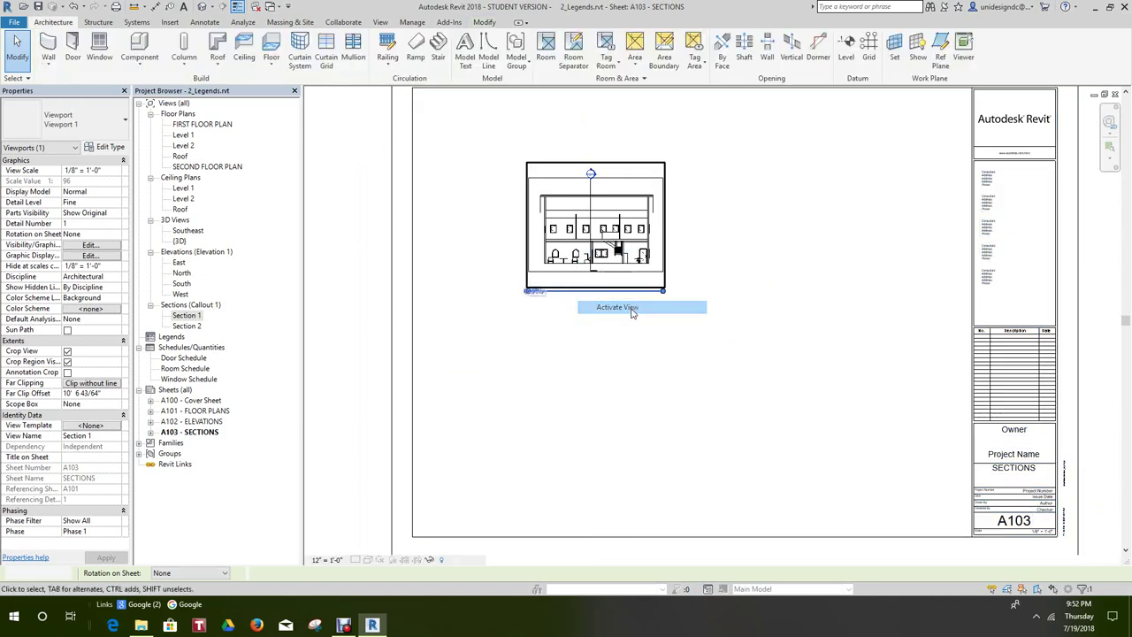
left_click(327, 561)
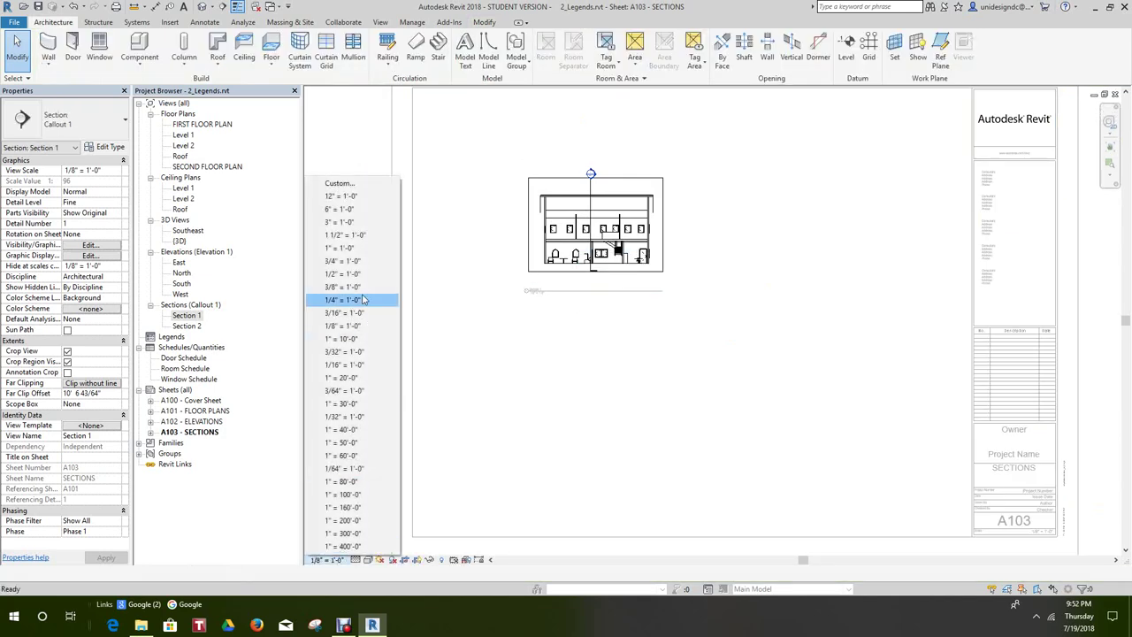
left_click(353, 288)
scroll(527, 396, "down", 3)
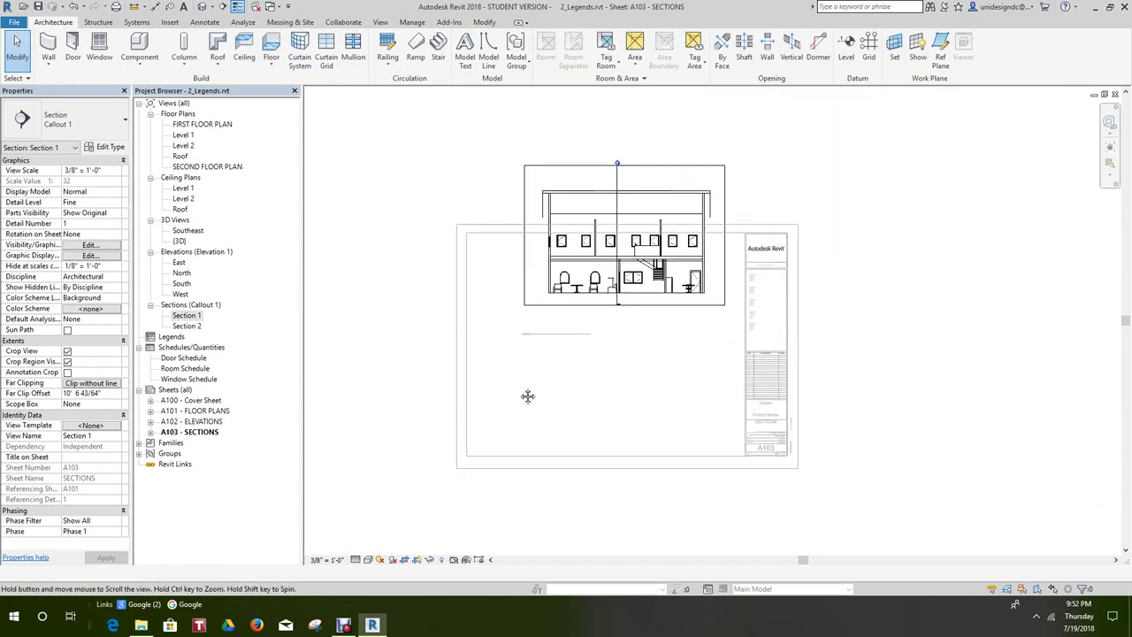
right_click(546, 415)
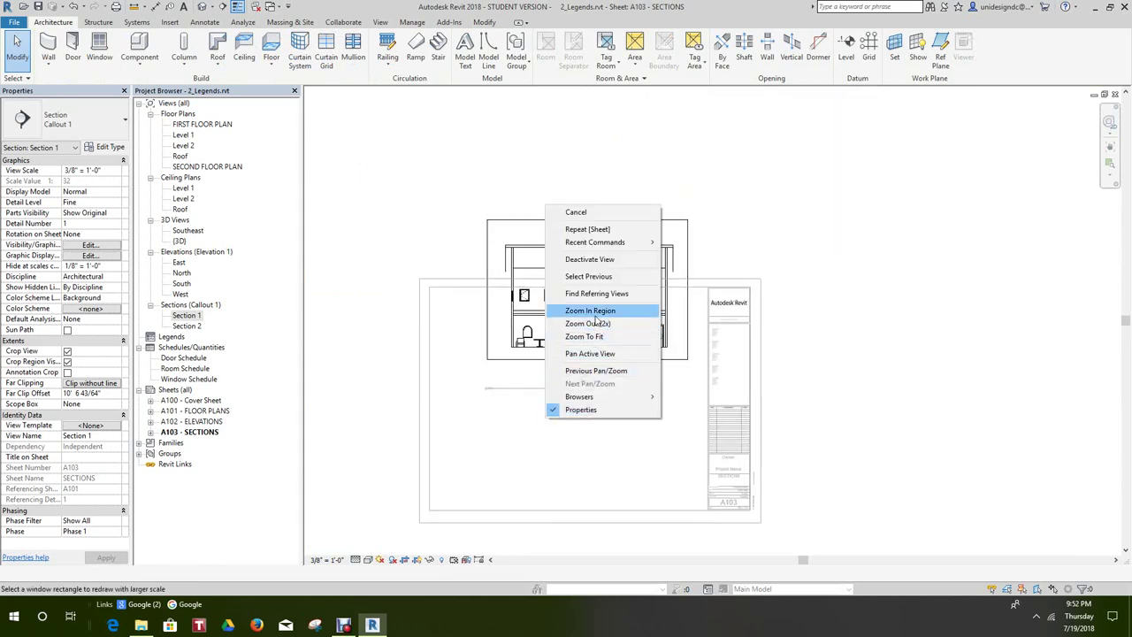
left_click(590, 259)
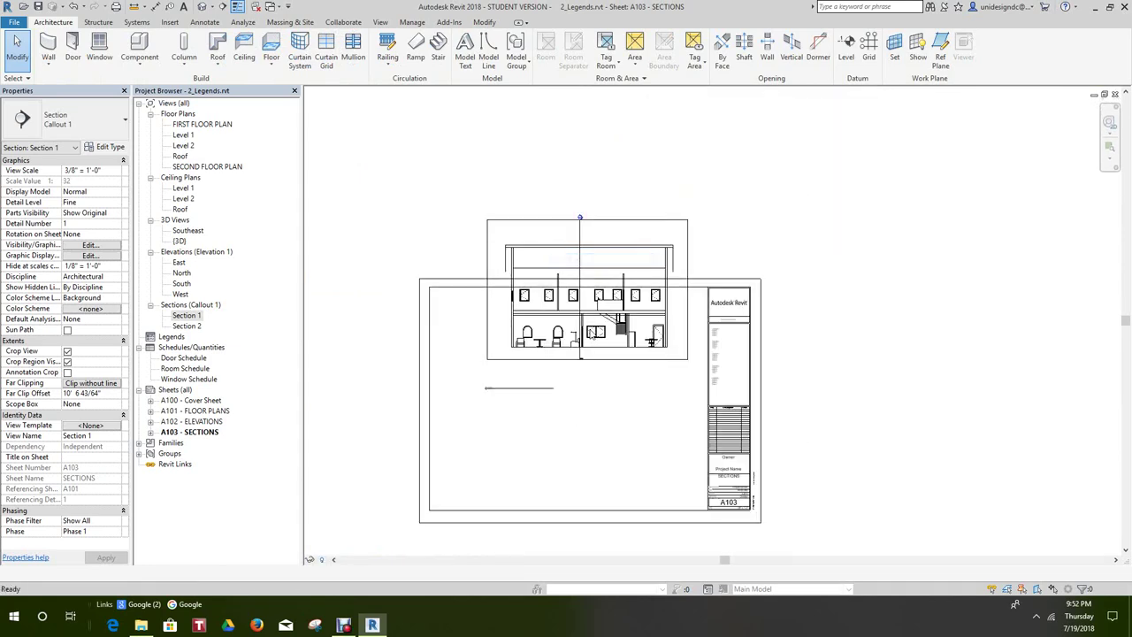
left_click(595, 356)
left_click_drag(595, 357, 586, 423)
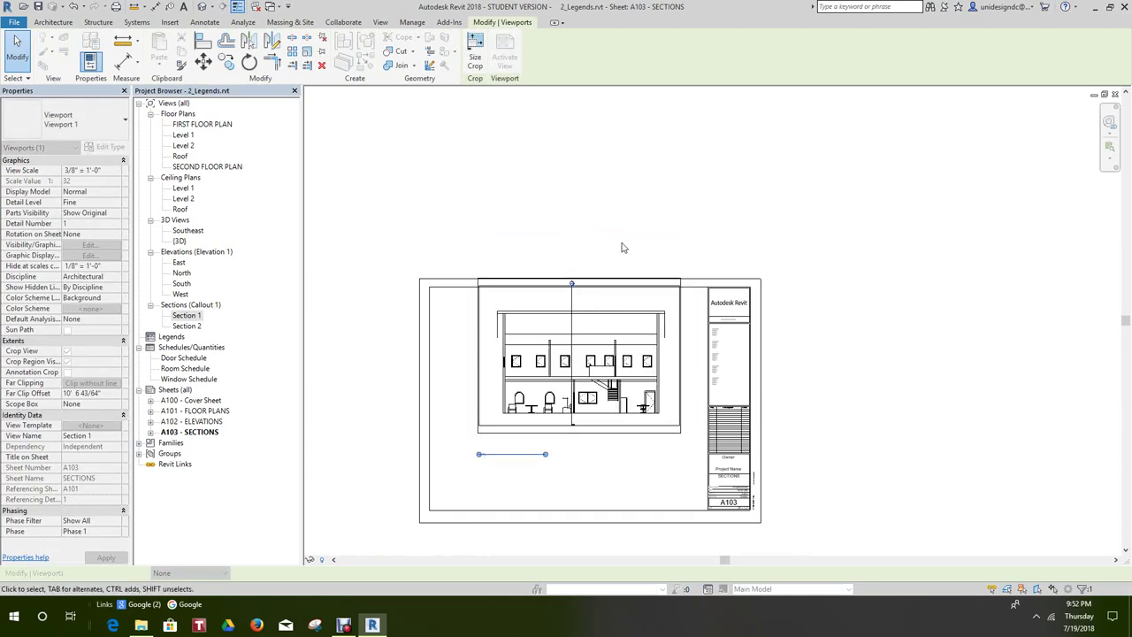
left_click(625, 245)
- Reactivate Section 1 and change its scale to 1/4" = 1'-0"
left_click(594, 291)
scroll(595, 290, "up", 4)
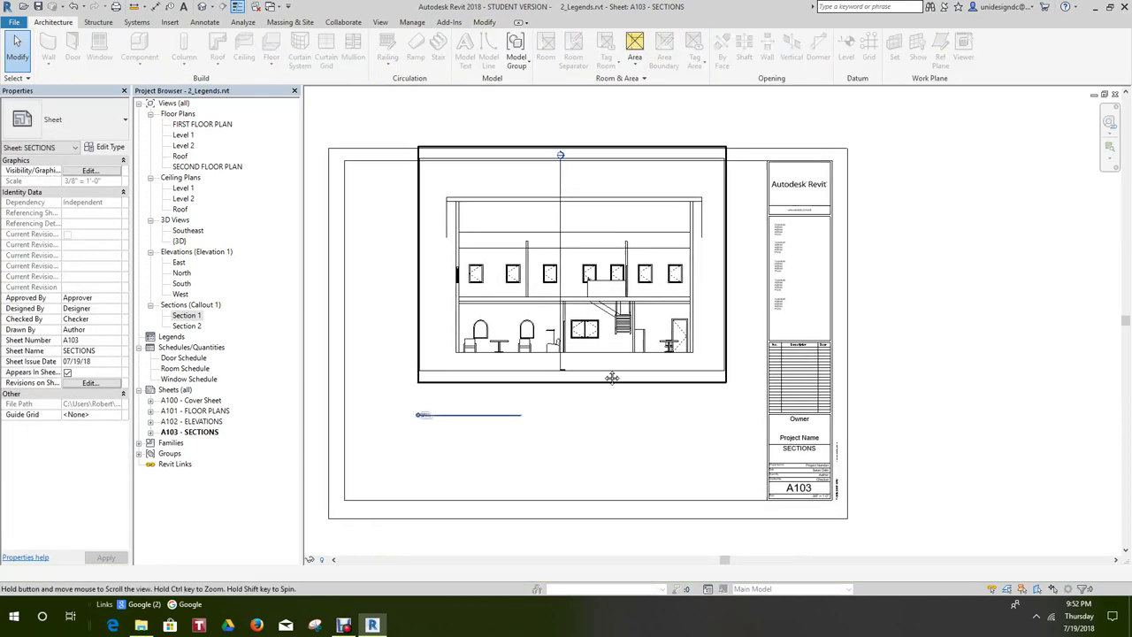
scroll(573, 396, "up", 1)
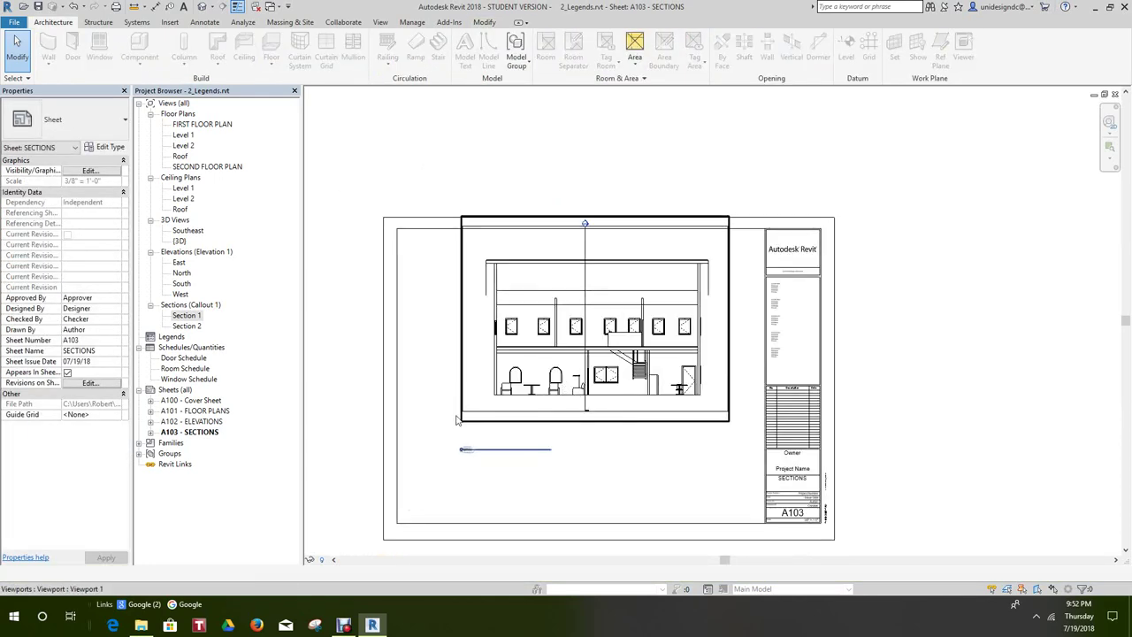
left_click(516, 366)
right_click(516, 366)
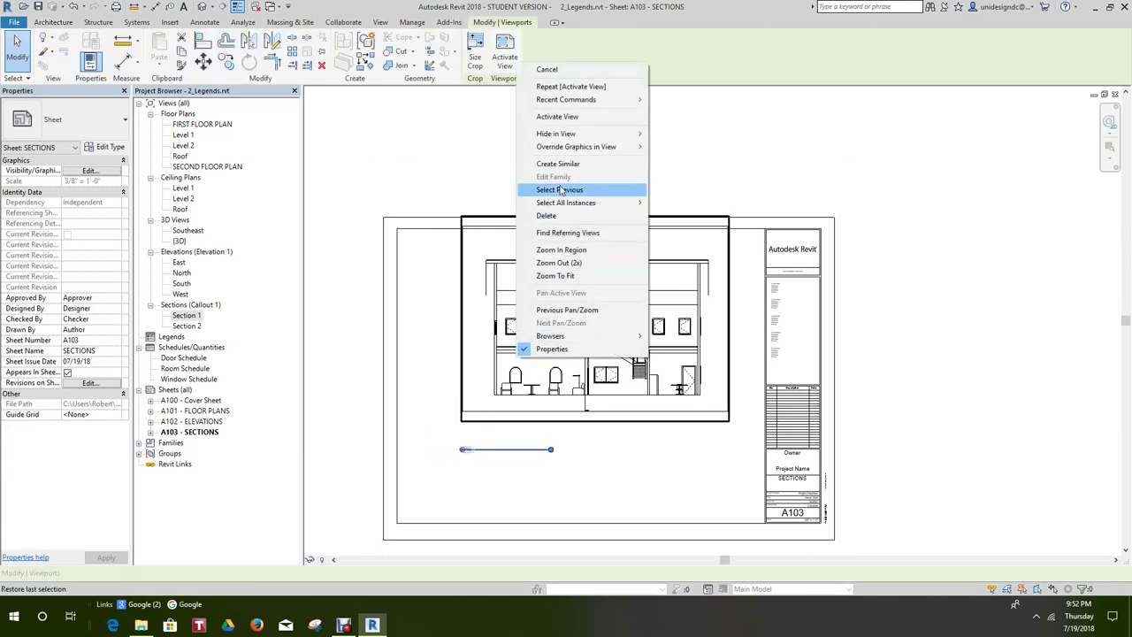
left_click(557, 116)
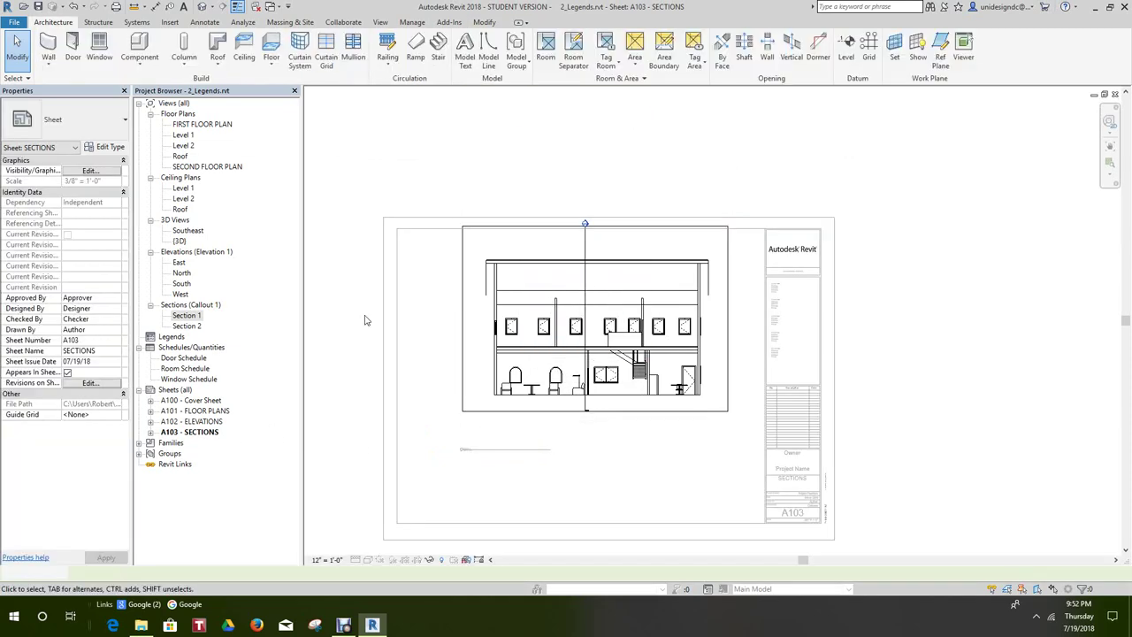
left_click(325, 559)
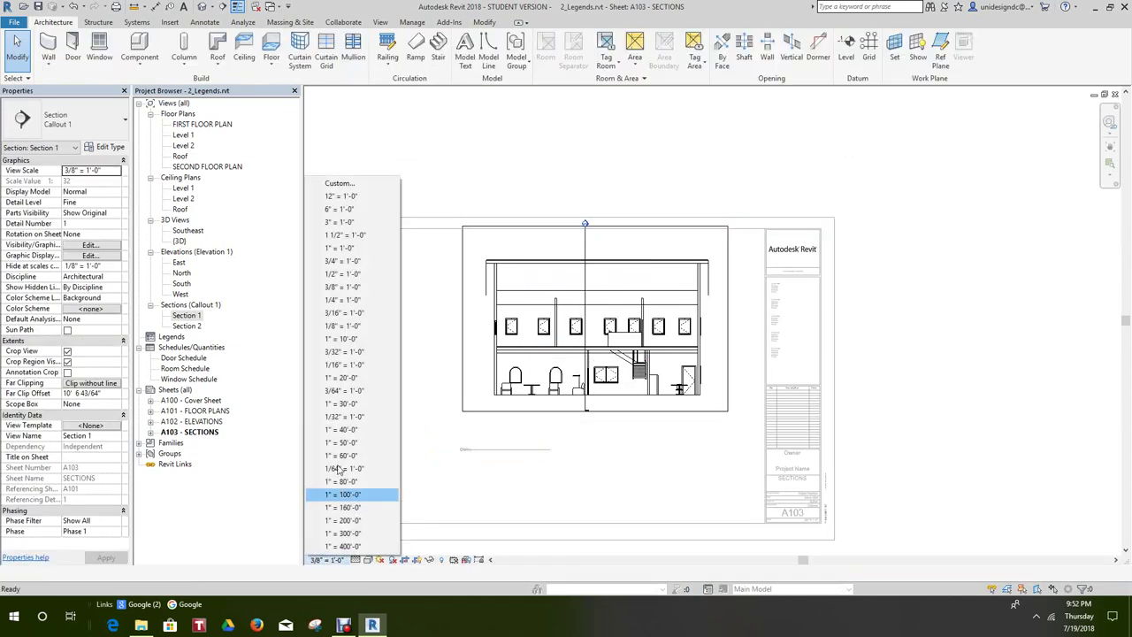
left_click(354, 301)
right_click(463, 178)
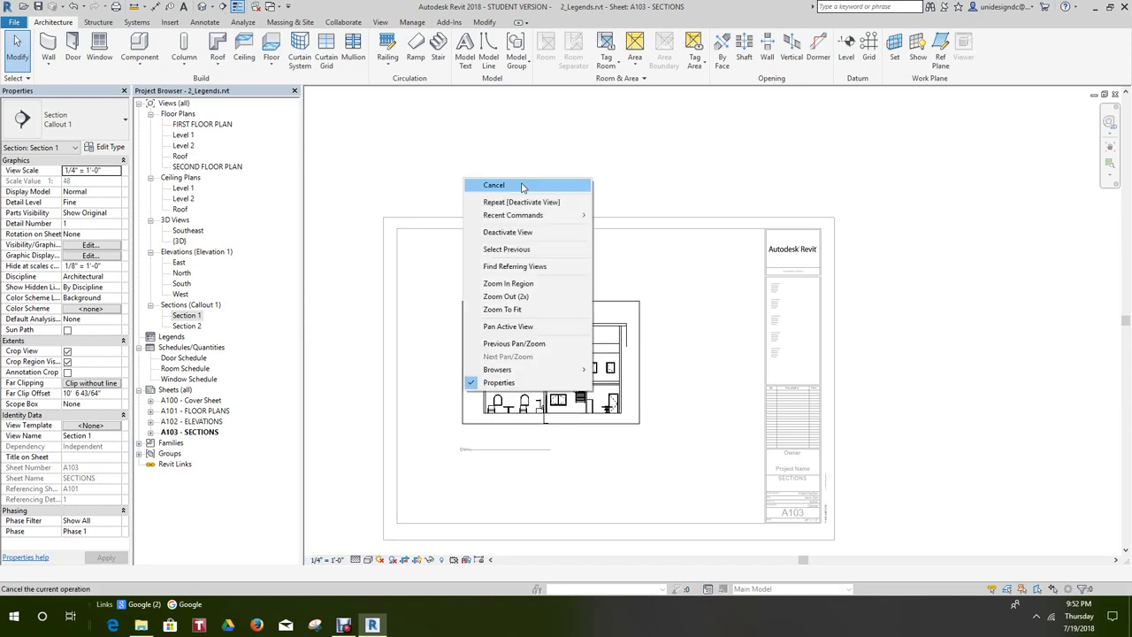
left_click(508, 233)
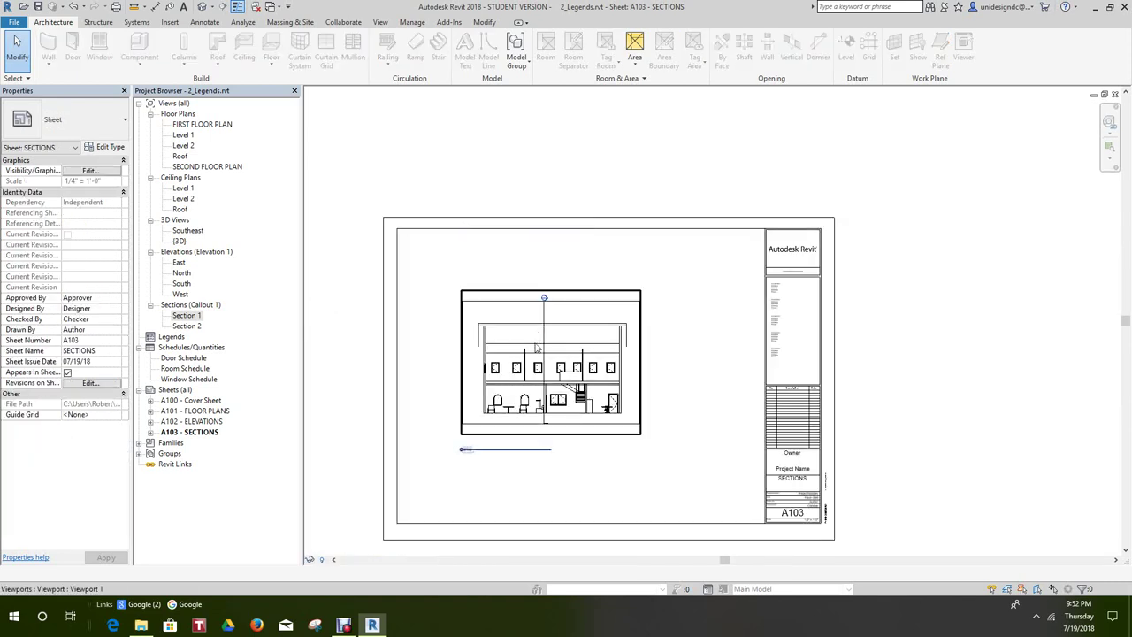
- Move the Section 1 viewport up toward the top of sheet A103
left_click_drag(533, 345, 579, 287)
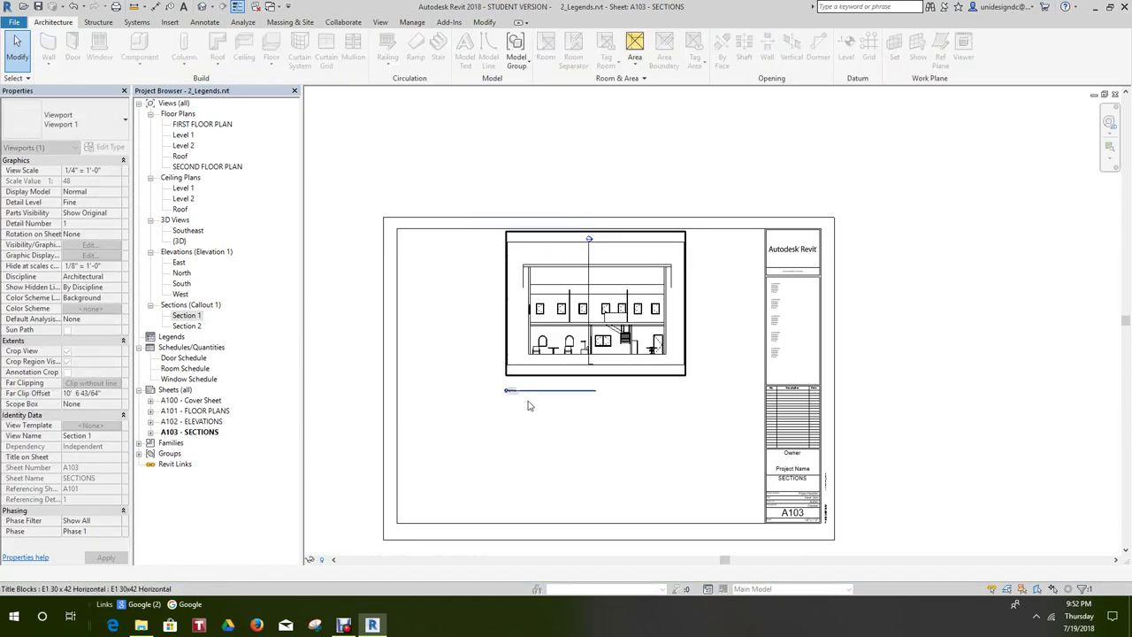
left_click(497, 315)
scroll(531, 371, "up", 3)
left_click_drag(539, 386, 542, 324)
left_click(578, 392)
scroll(568, 442, "down", 5)
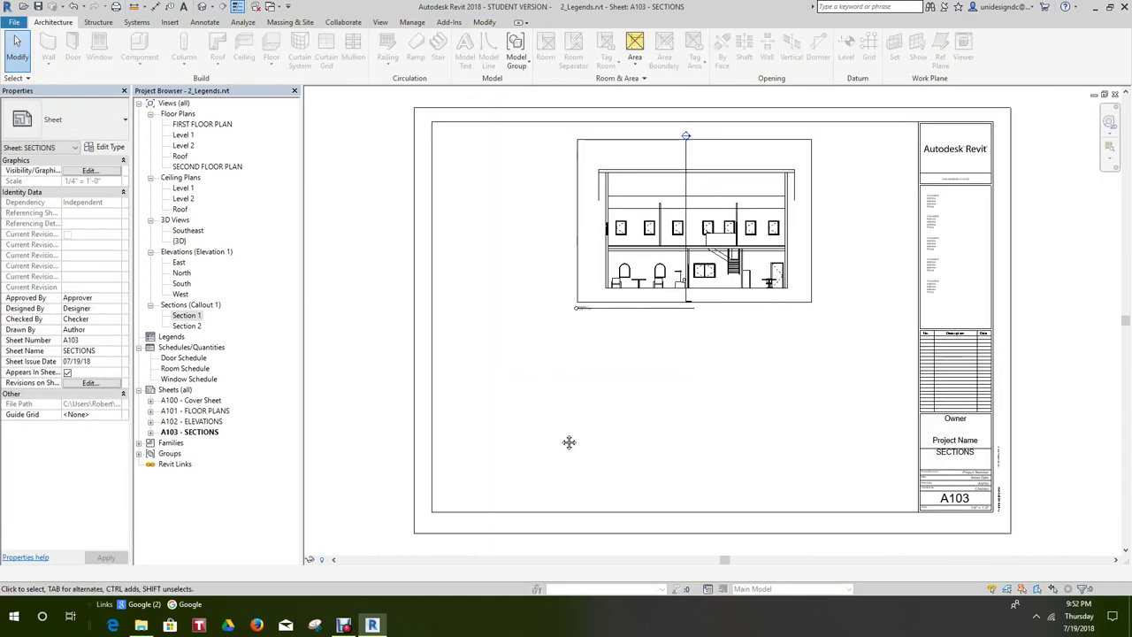
- Place the Section 2 view on sheet A103 and shift Section 1 to the lower right
left_click(190, 325)
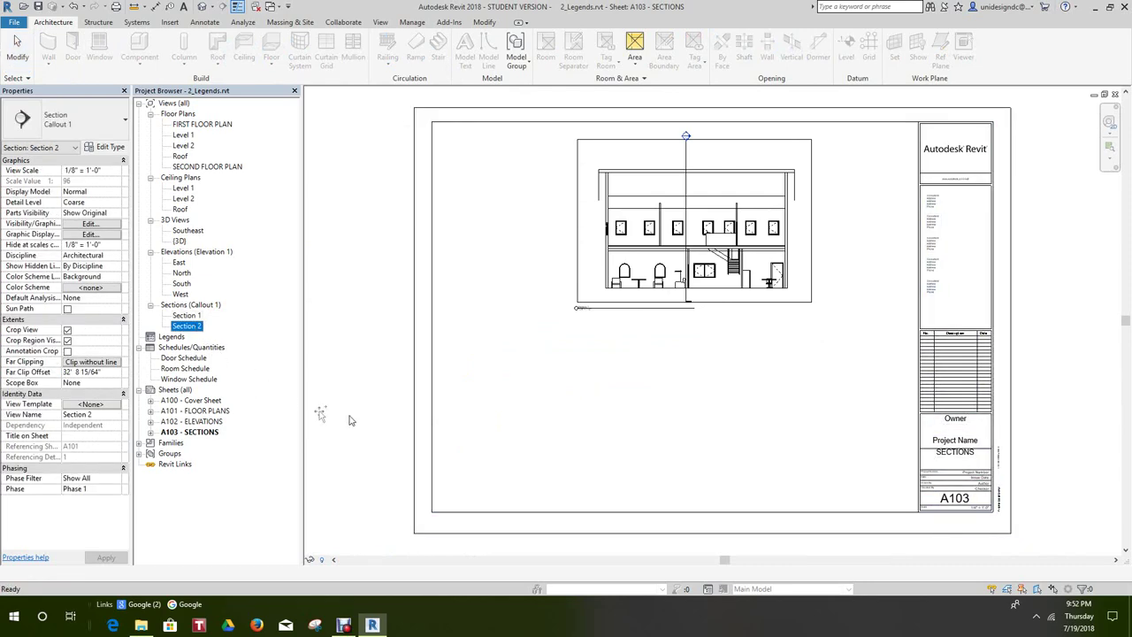
left_click(531, 421)
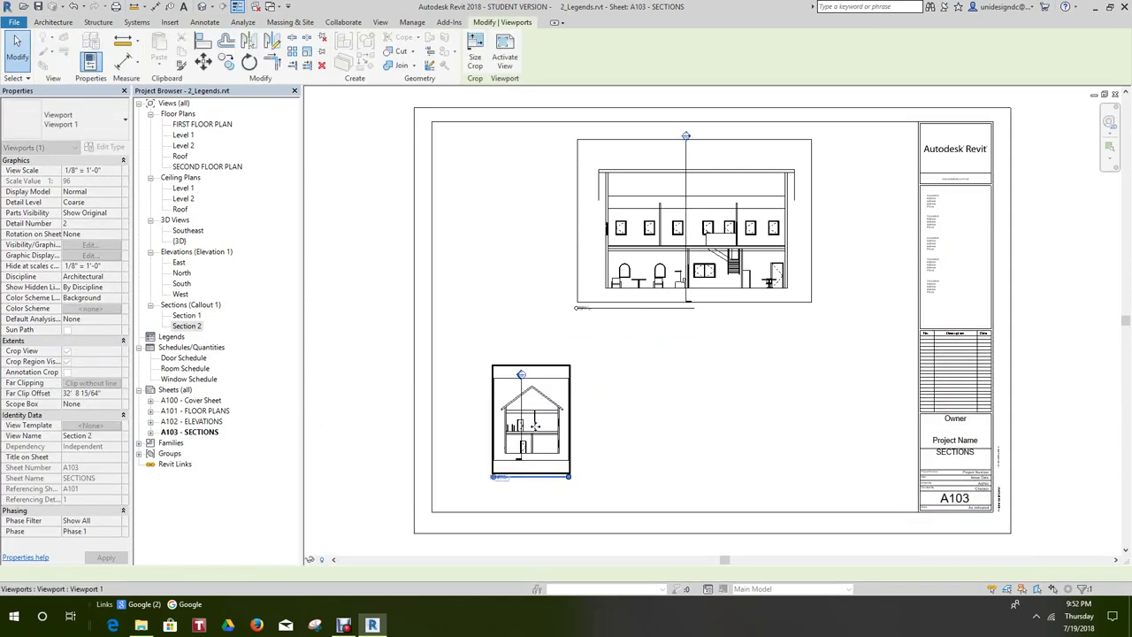
scroll(535, 425, "up", 3)
scroll(537, 424, "down", 4)
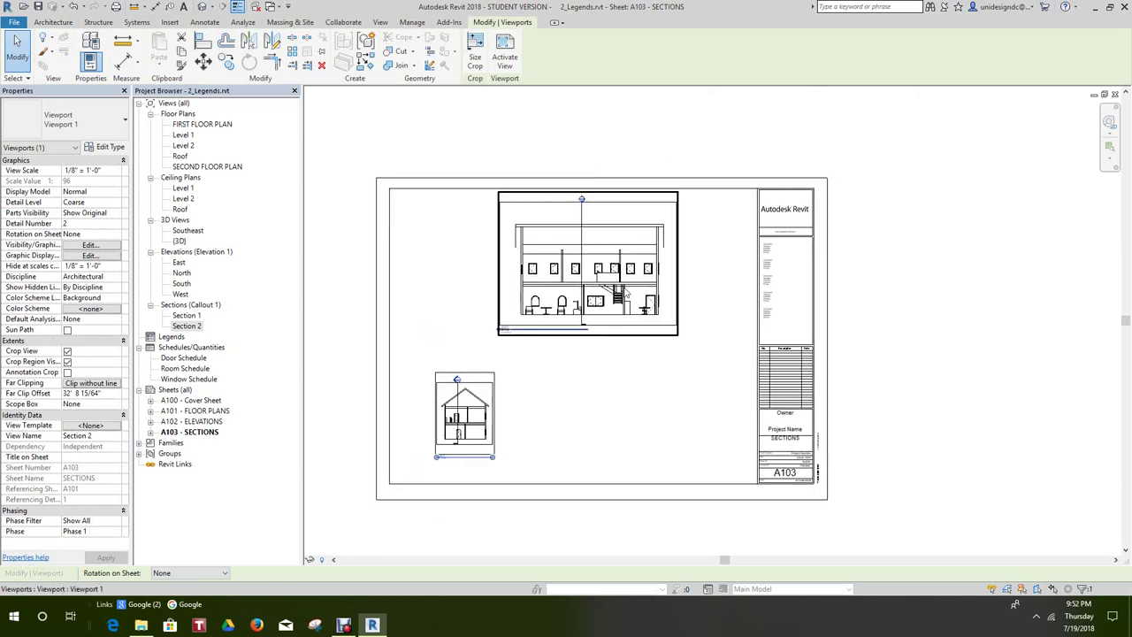
left_click_drag(632, 300, 681, 389)
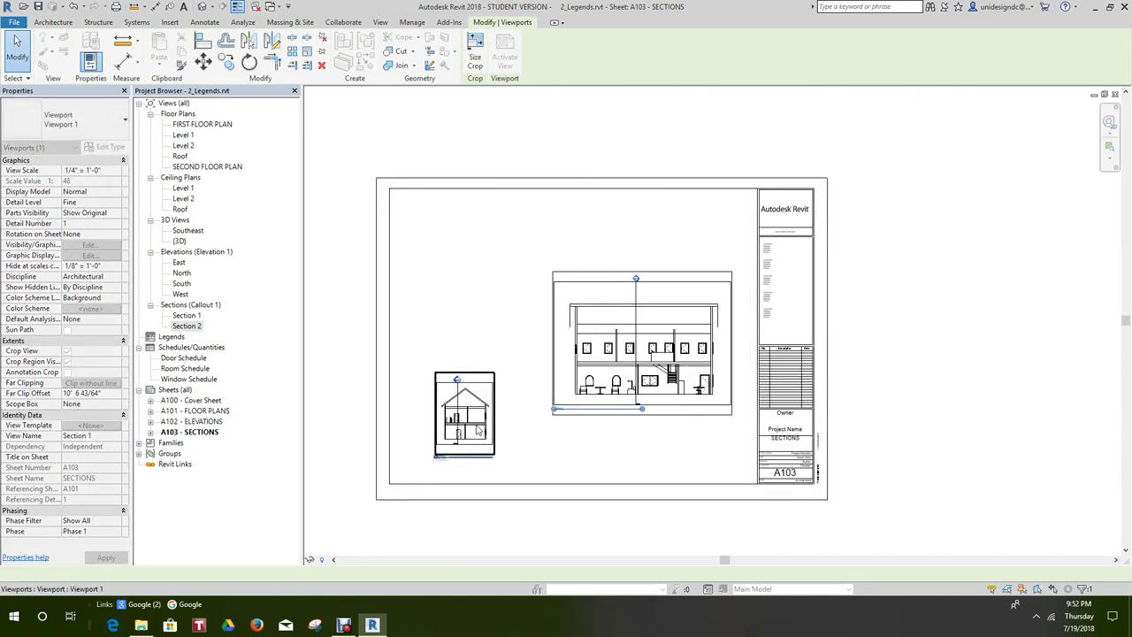
left_click(467, 420)
- Set the Section 2 viewport scale to 3/8" = 1'-0"
scroll(469, 421, "up", 2)
right_click(460, 416)
left_click(508, 175)
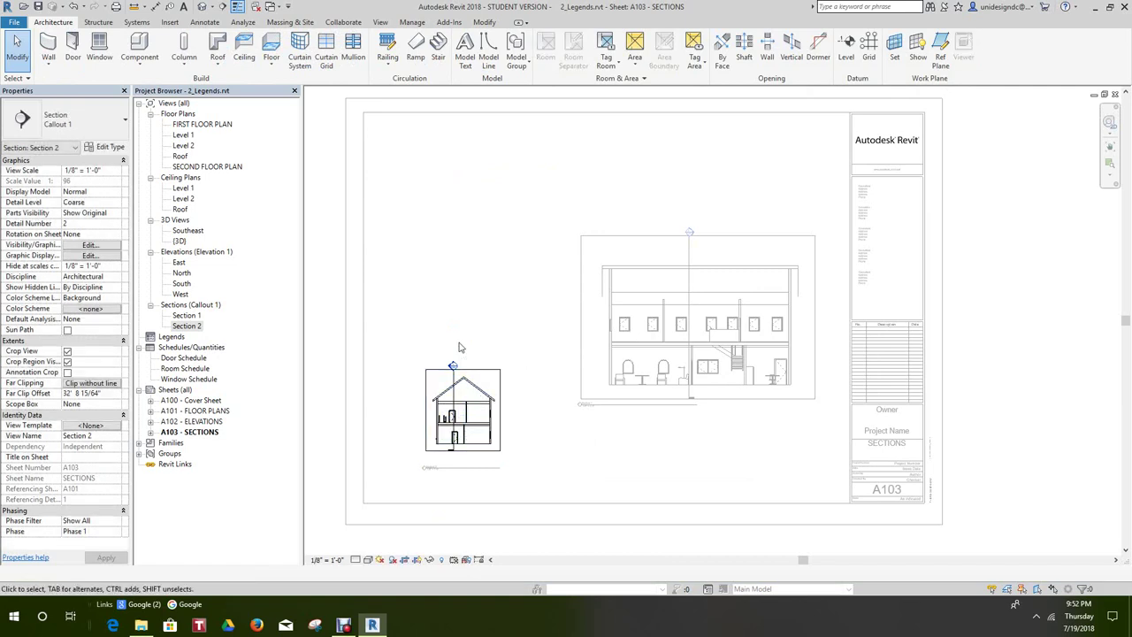
middle_click_drag(459, 347, 467, 260)
left_click(320, 560)
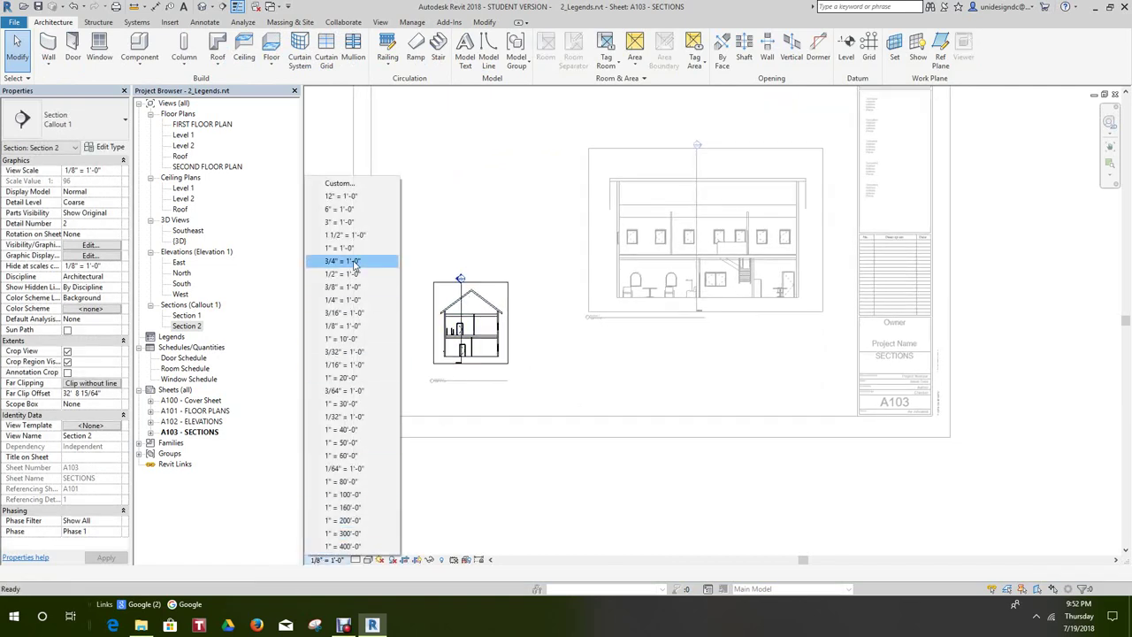
left_click(349, 288)
scroll(516, 385, "down", 2)
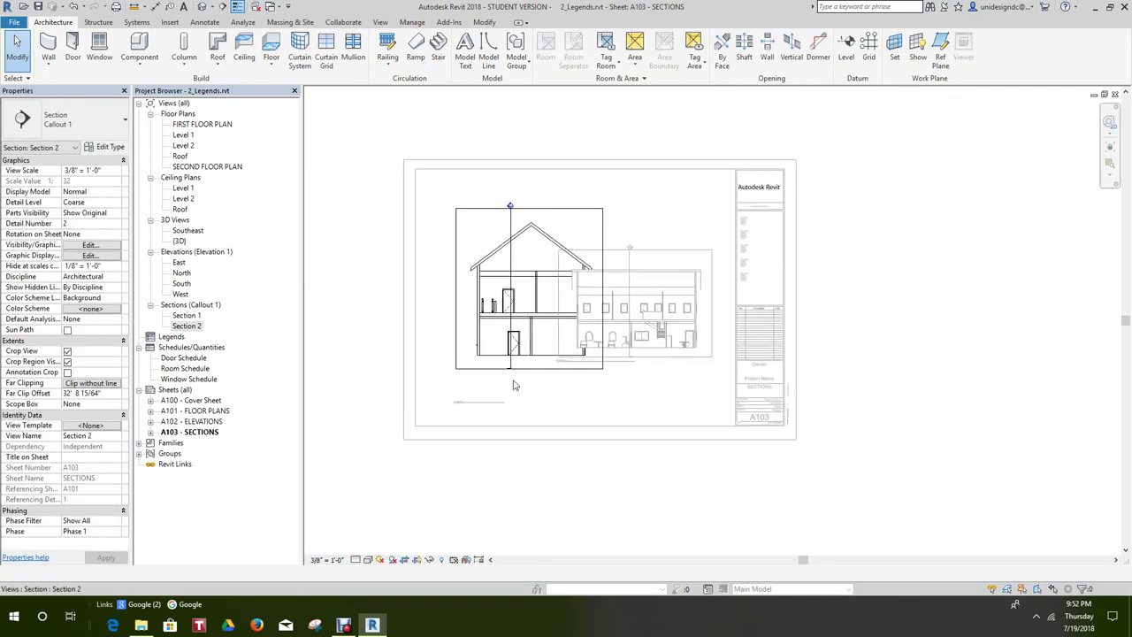
right_click(554, 384)
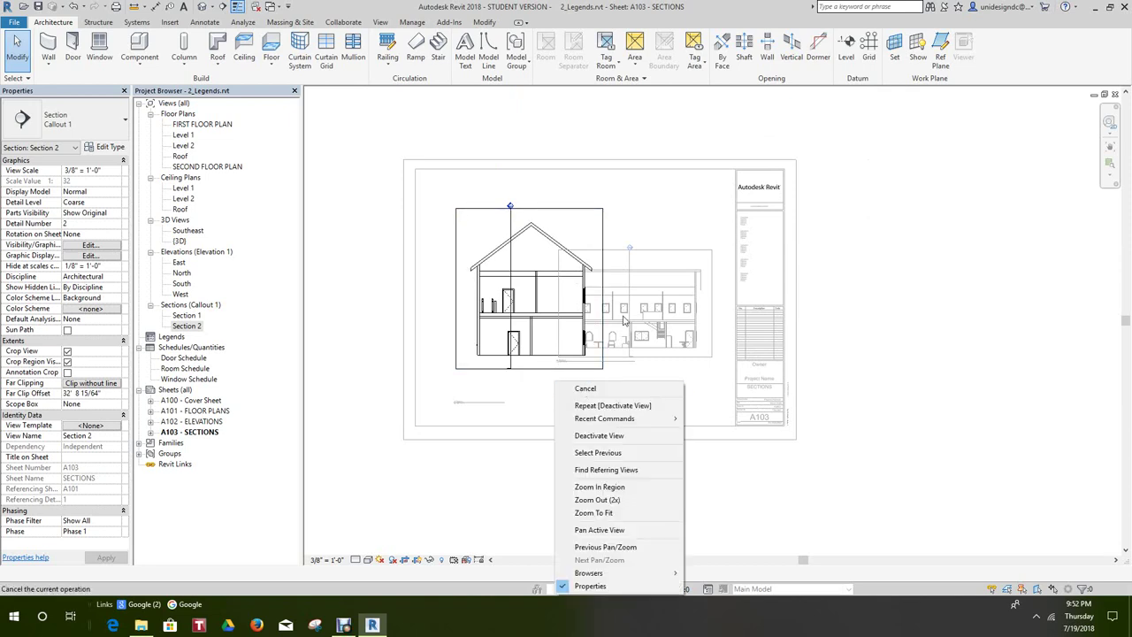
left_click(598, 436)
- Move Section 2 left, clear of Section 1, and shift Section 1 up and right
left_click(517, 373)
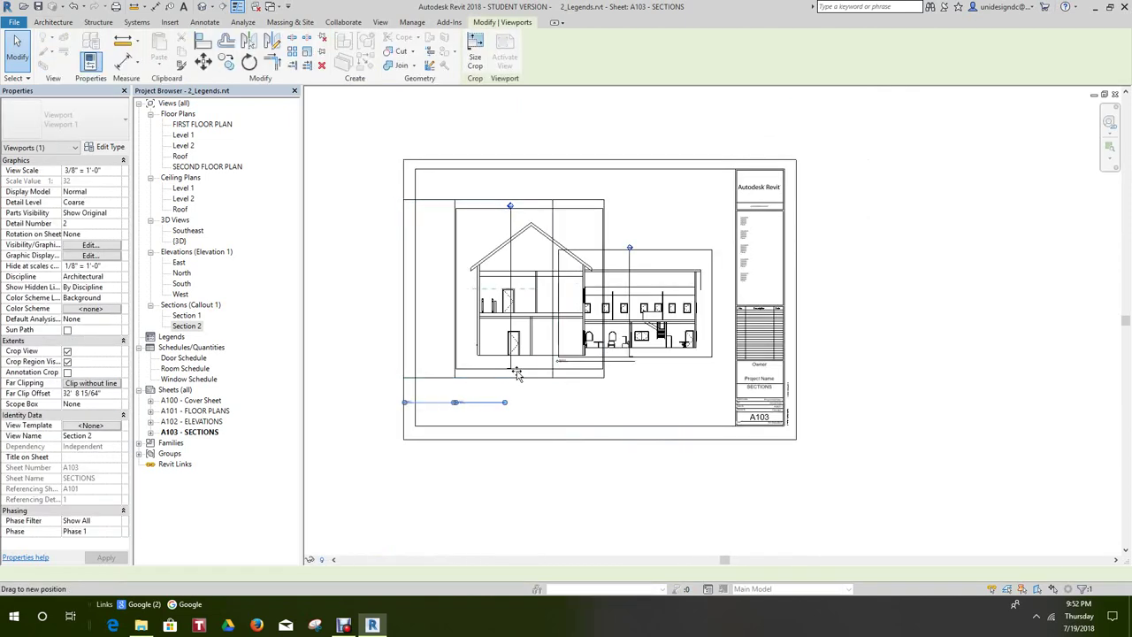
left_click_drag(517, 373, 468, 373)
scroll(534, 385, "up", 1)
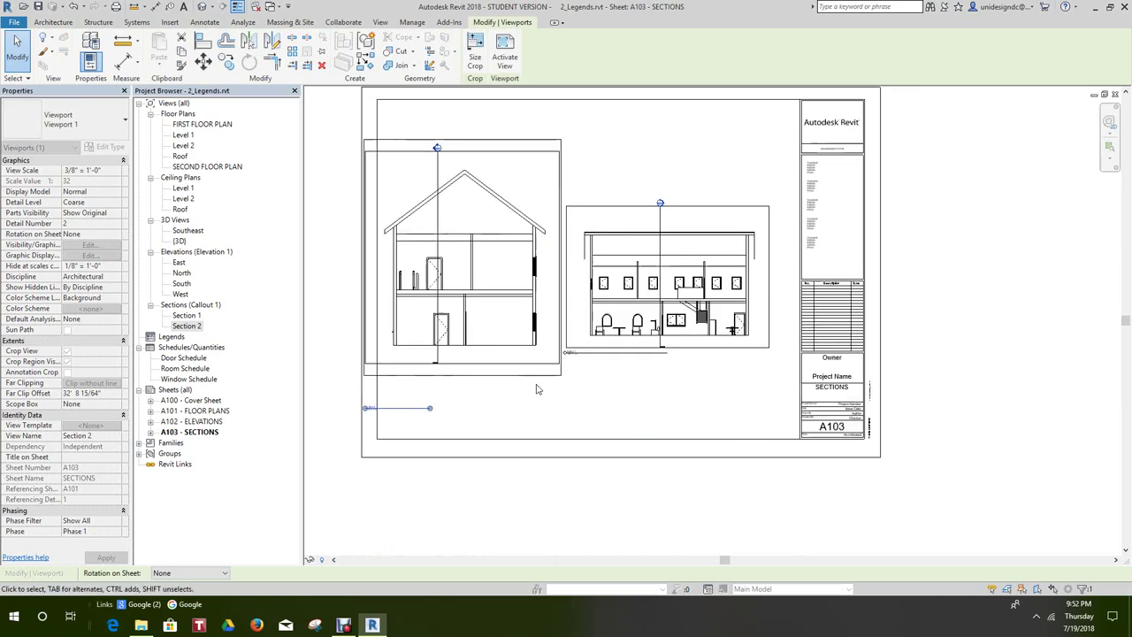
scroll(536, 389, "up", 1)
left_click_drag(667, 313, 698, 303)
- Activate the house section viewport for editing
left_click(508, 327)
right_click(513, 325)
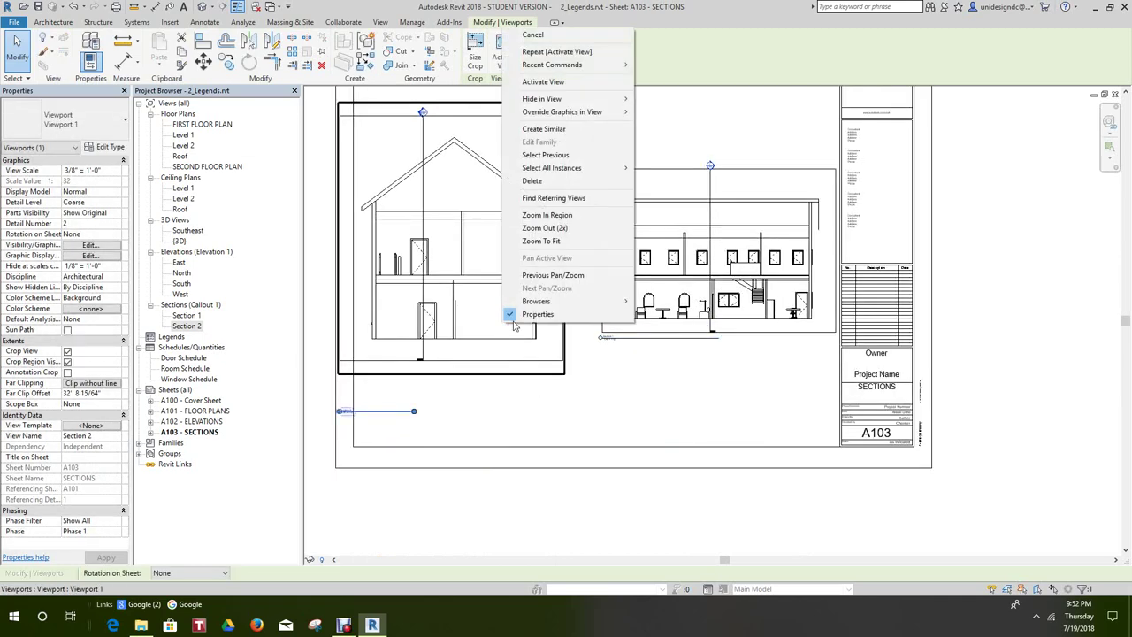
left_click(543, 81)
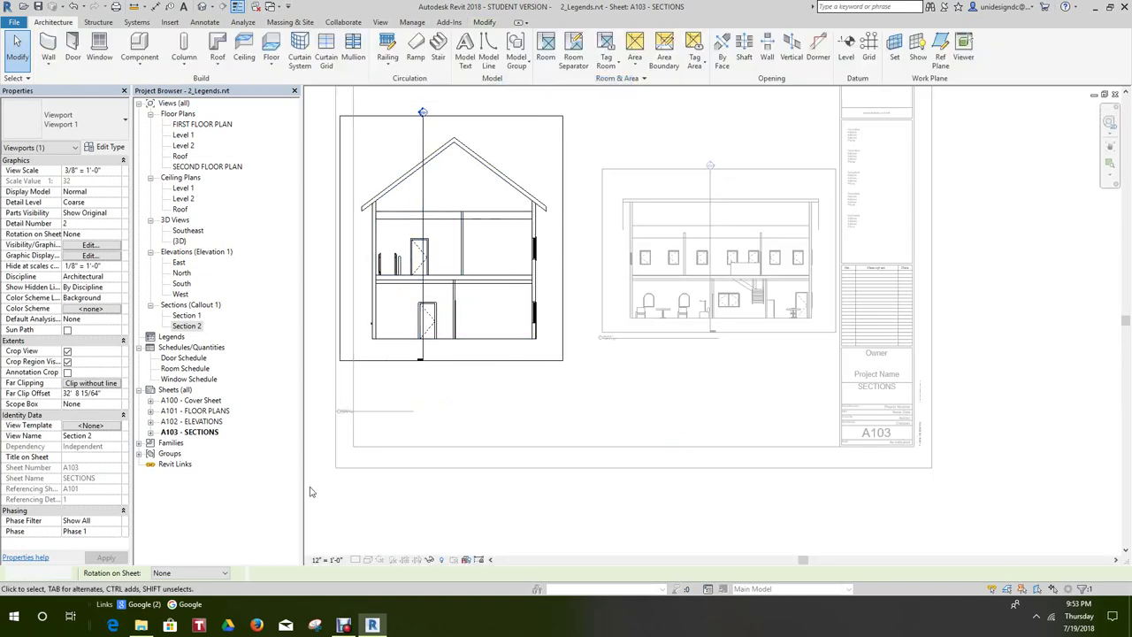
- Set the house section scale to 1/4" = 1'-0" and return to the sheet
left_click(325, 559)
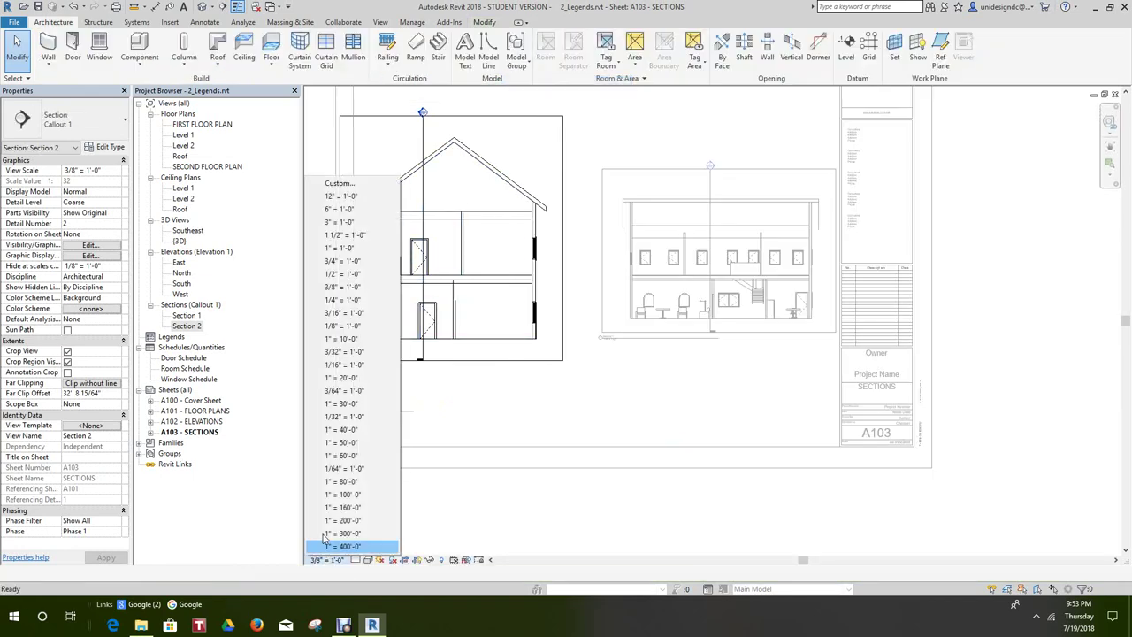
left_click(351, 300)
right_click(493, 400)
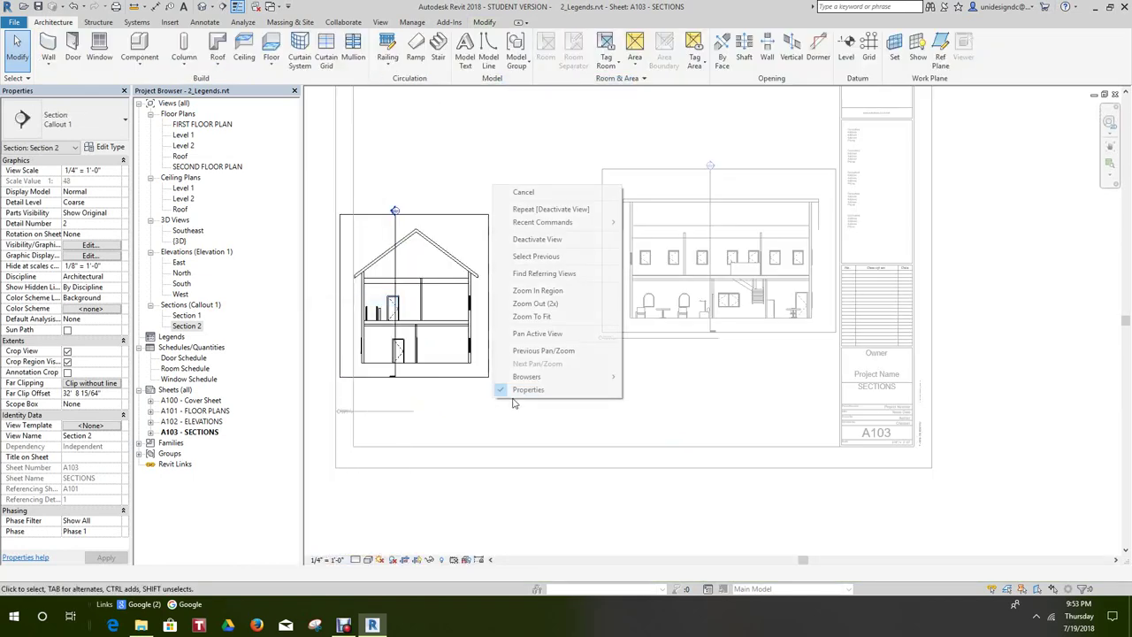
left_click(536, 238)
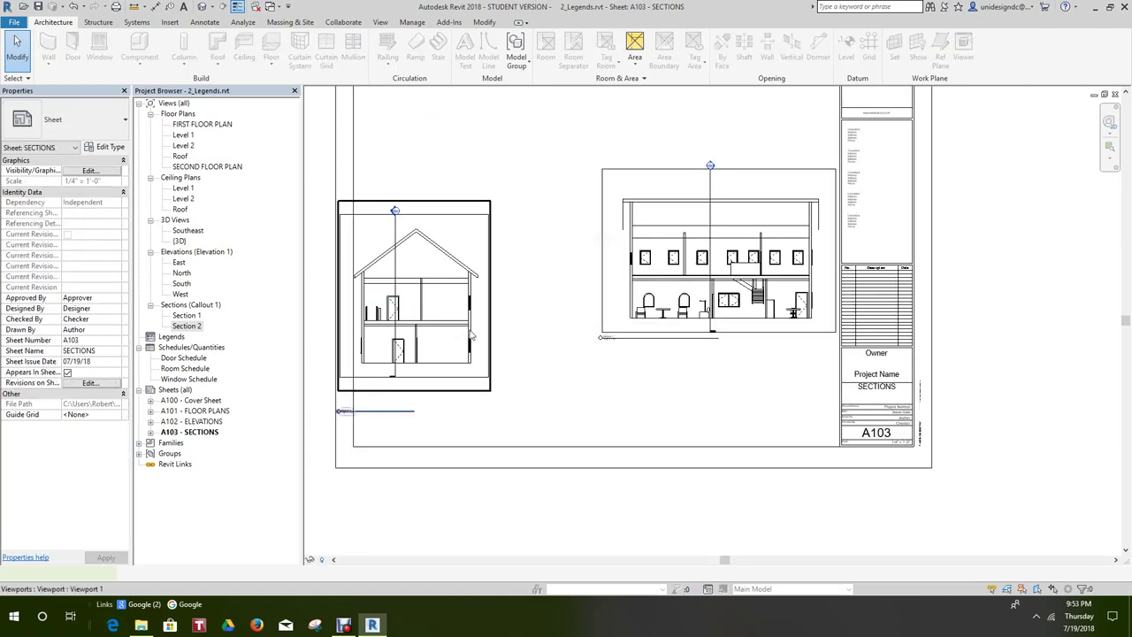
- Reposition the house section viewport up and right, then nudge it slightly left beside Section 1
left_click_drag(469, 331, 548, 285)
left_click(578, 386)
scroll(582, 387, "down", 1)
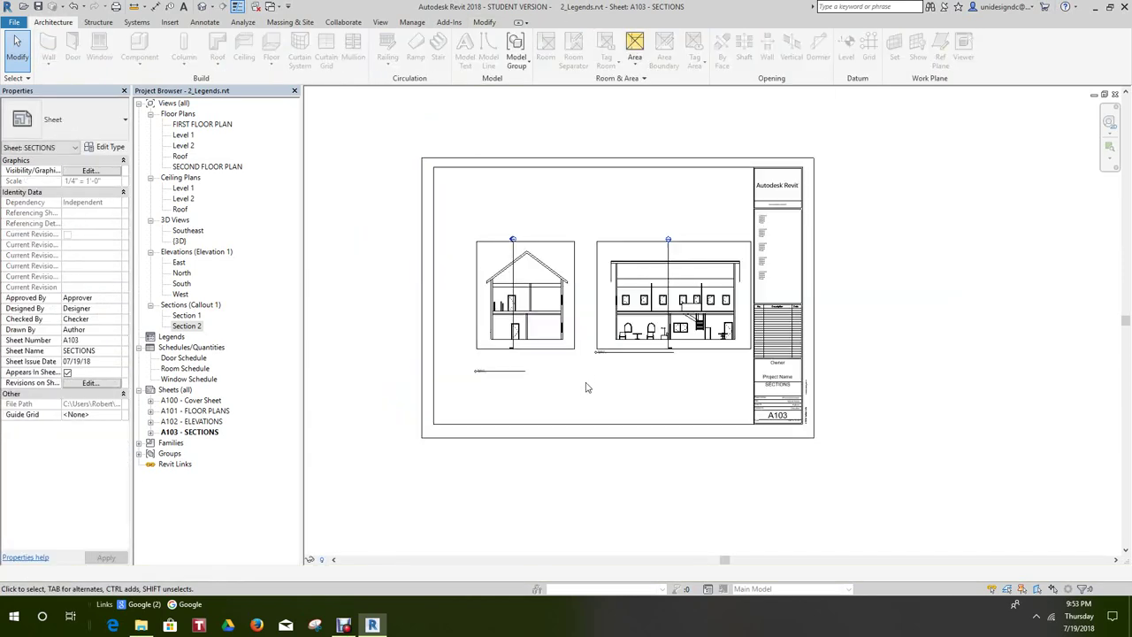
scroll(513, 320, "up", 1)
left_click(512, 319)
left_click_drag(513, 319, 487, 320)
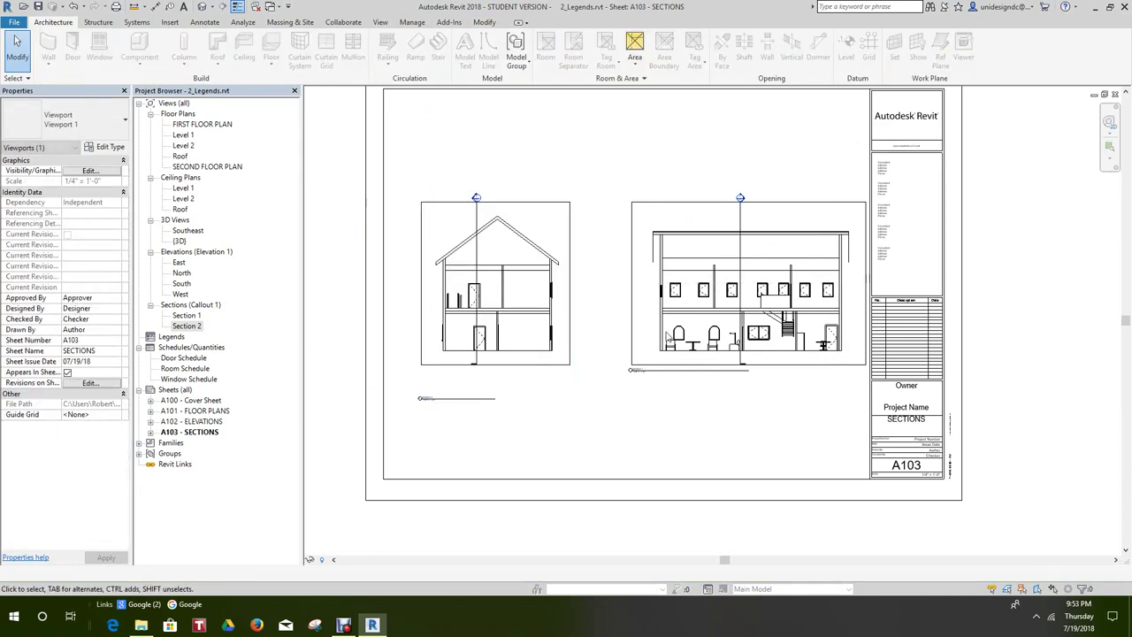
left_click(670, 321)
left_click(682, 399)
- Open the Level 1 floor plan from the Project Browser
scroll(619, 345, "up", 2)
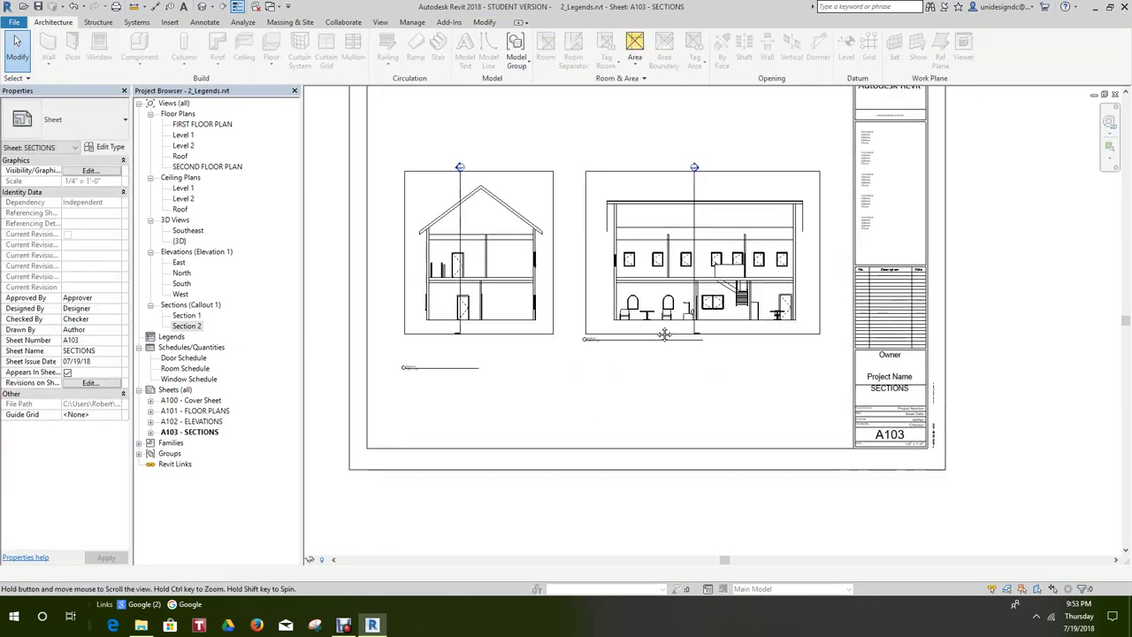
scroll(622, 349, "down", 3)
scroll(622, 349, "down", 1)
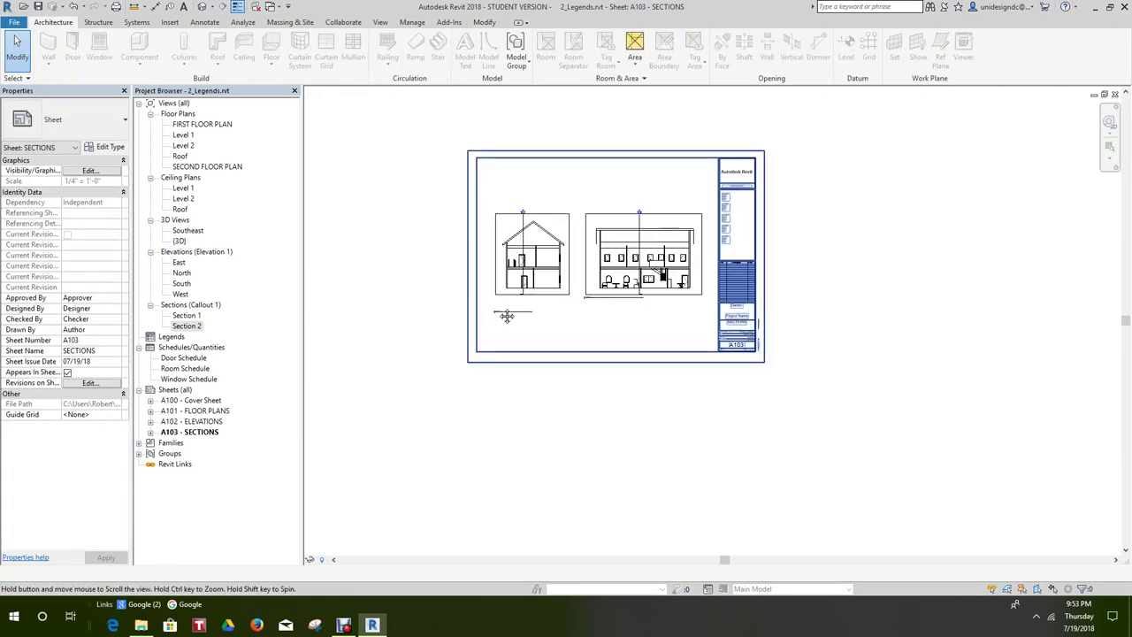
scroll(526, 308, "down", 2)
scroll(580, 301, "up", 3)
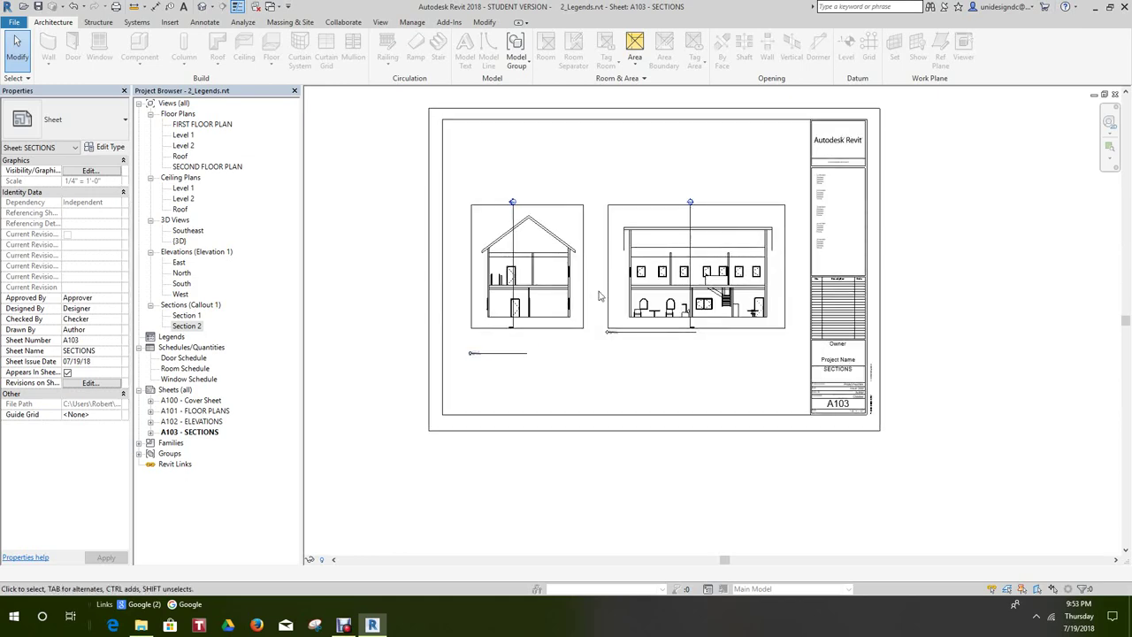
scroll(528, 349, "down", 3)
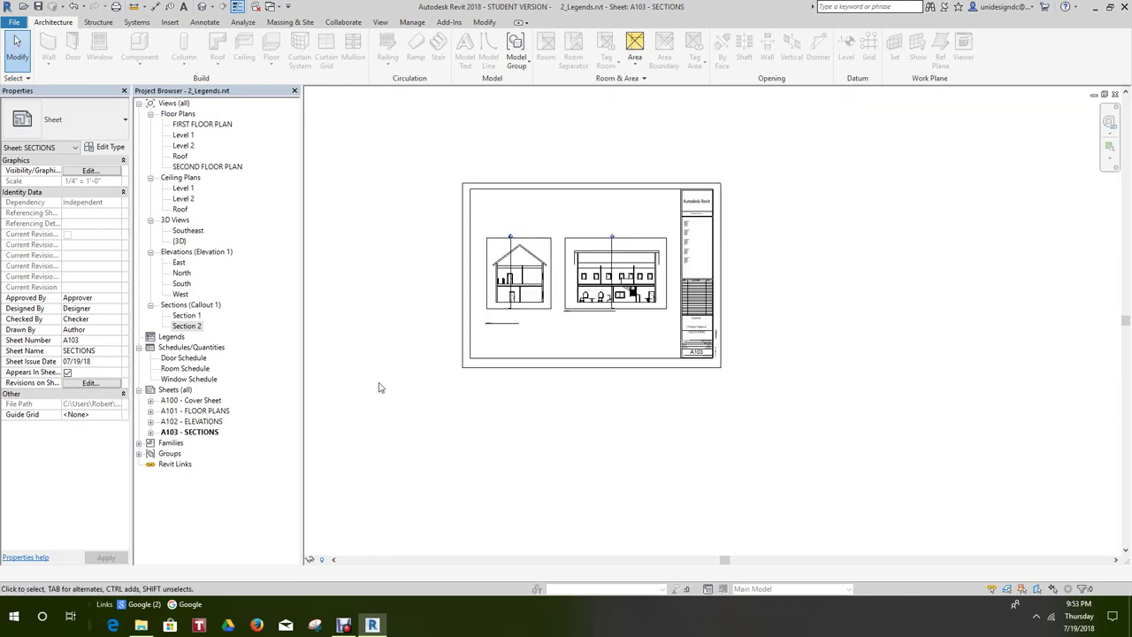
scroll(329, 391, "up", 1)
scroll(208, 414, "up", 3)
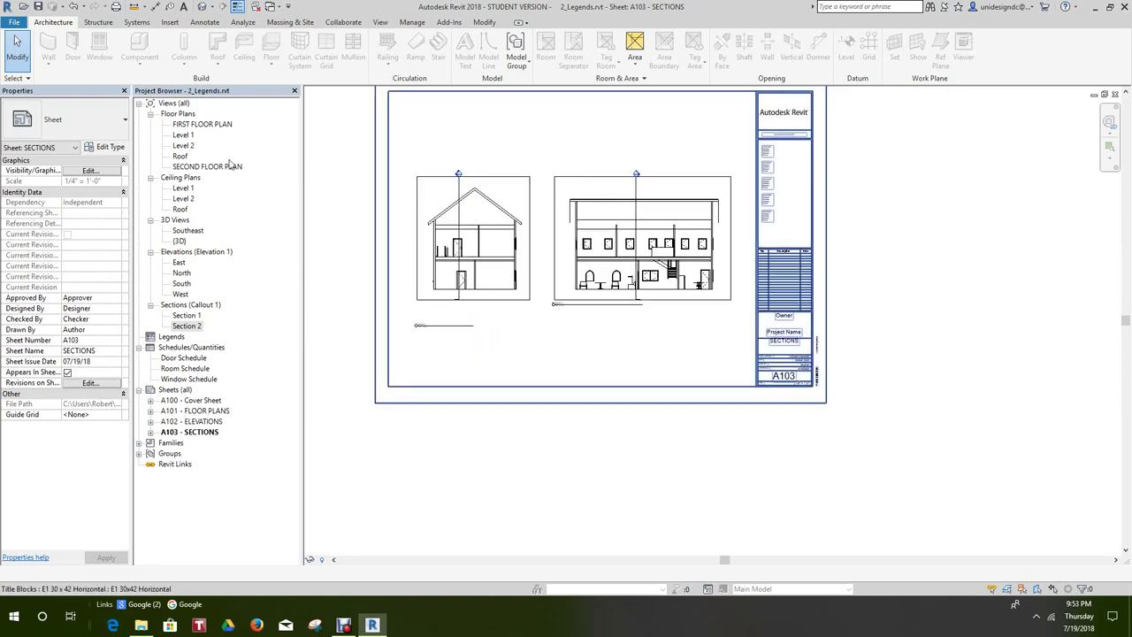
double_click(186, 135)
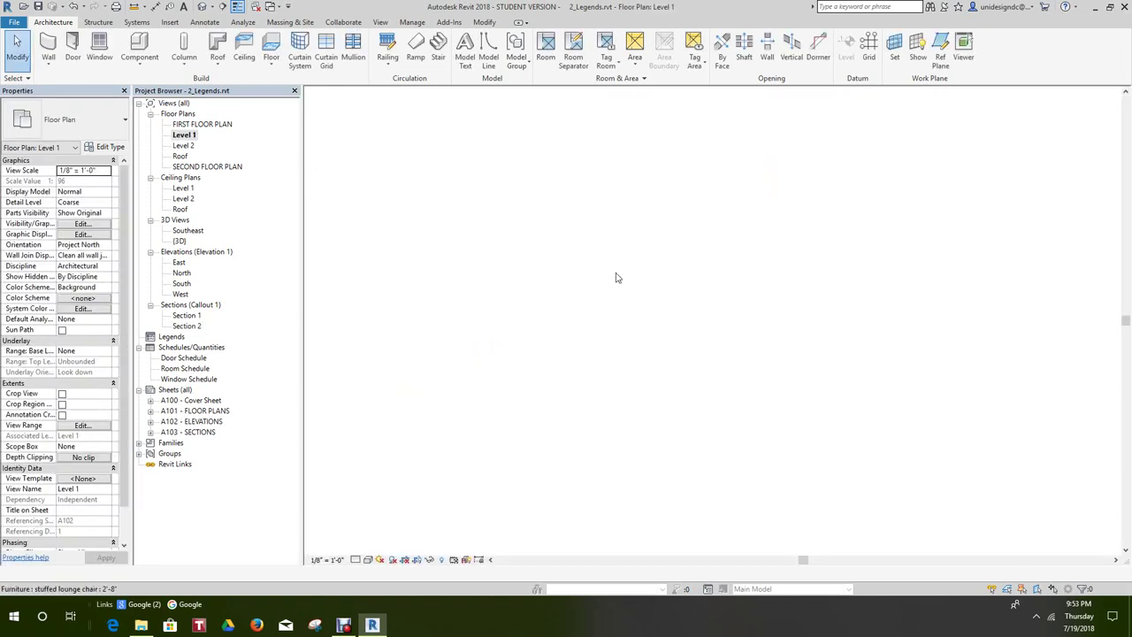
- Open the FIRST FLOOR PLAN view, then the A101 - FLOOR PLANS sheet
middle_click_drag(657, 302, 635, 287)
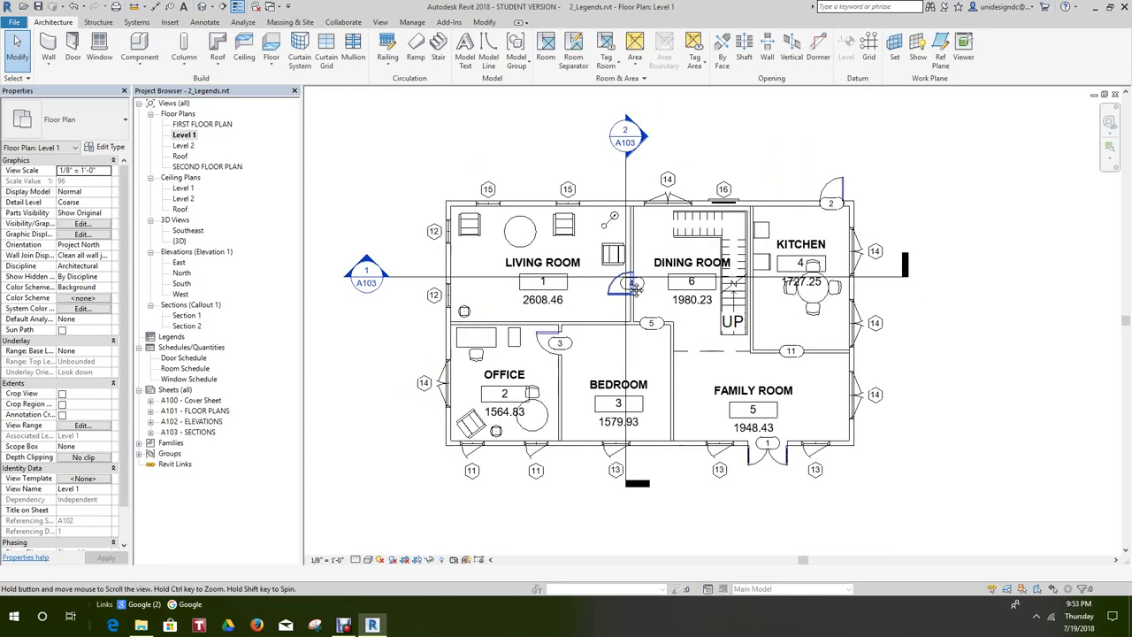
scroll(623, 297, "down", 1)
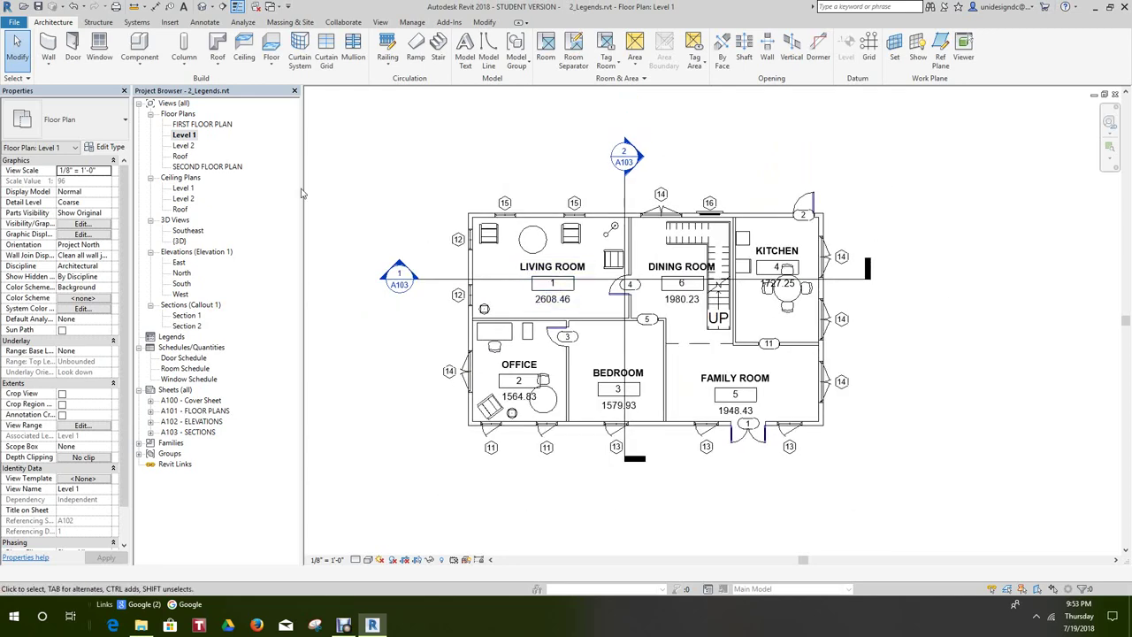
double_click(215, 126)
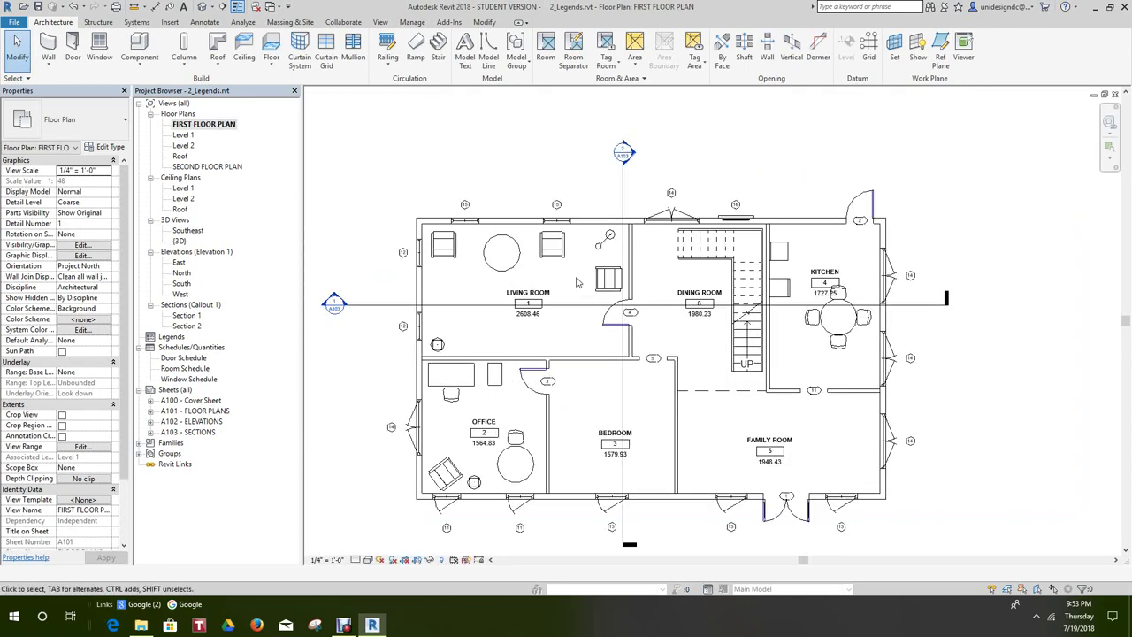
scroll(575, 282, "up", 1)
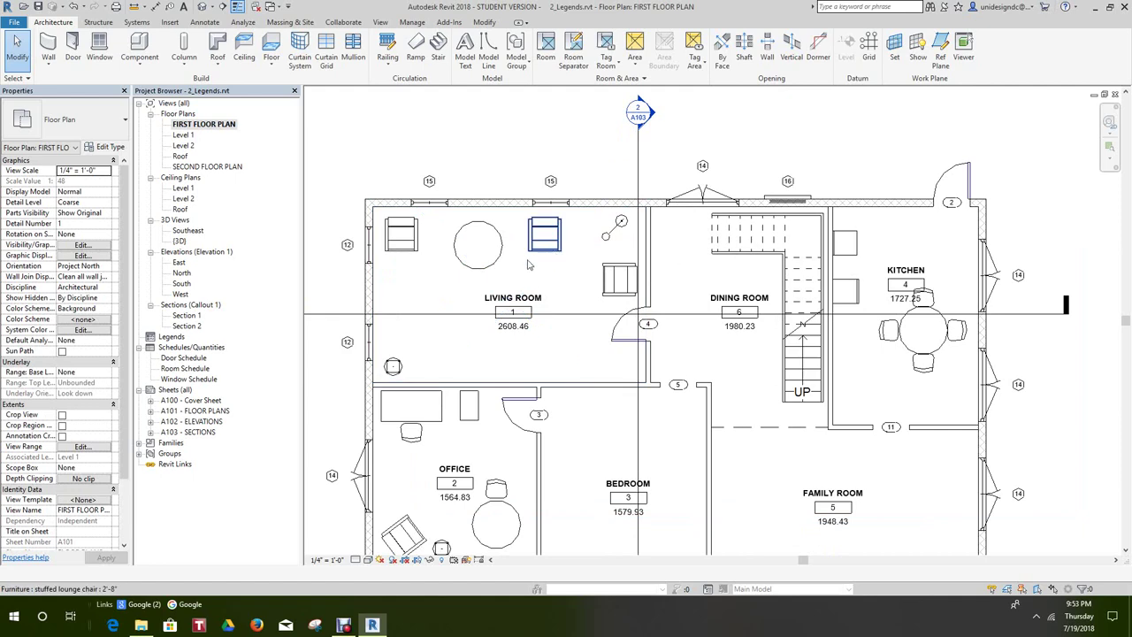
scroll(529, 265, "down", 1)
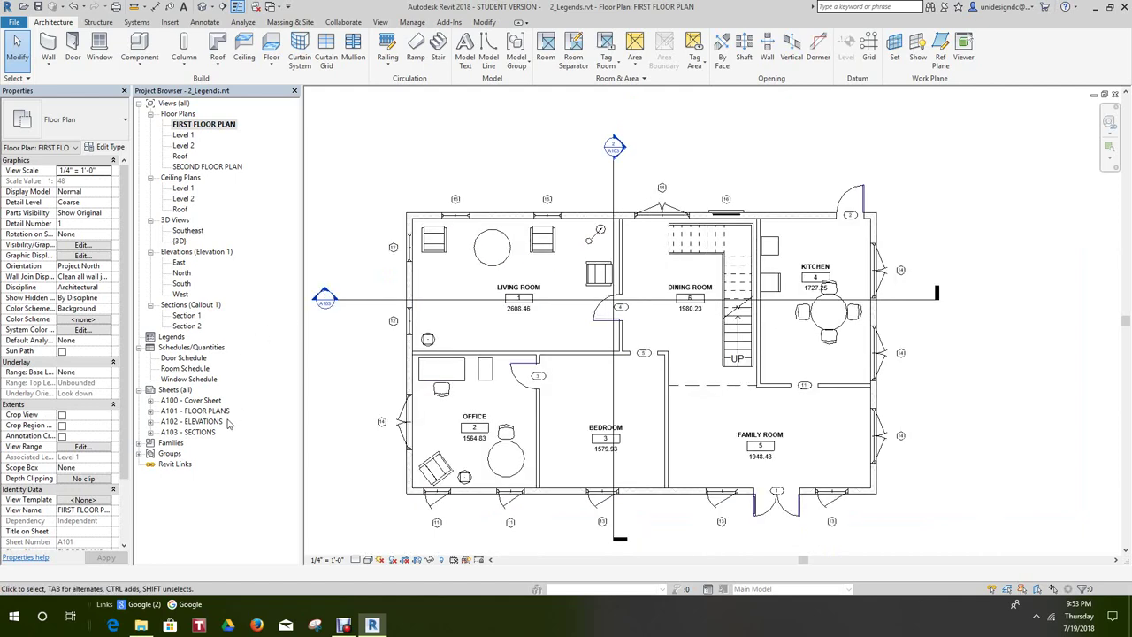
double_click(196, 411)
- Activate the first floor plan viewport on sheet A101
middle_click_drag(496, 336, 632, 336)
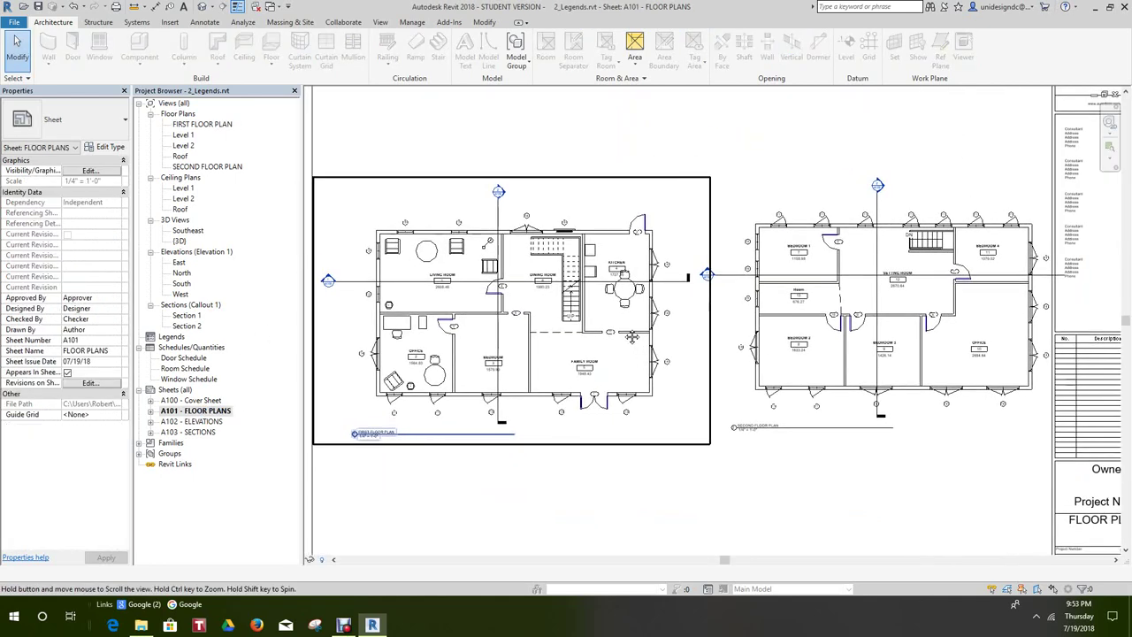
scroll(585, 210, "up", 1)
left_click(584, 212)
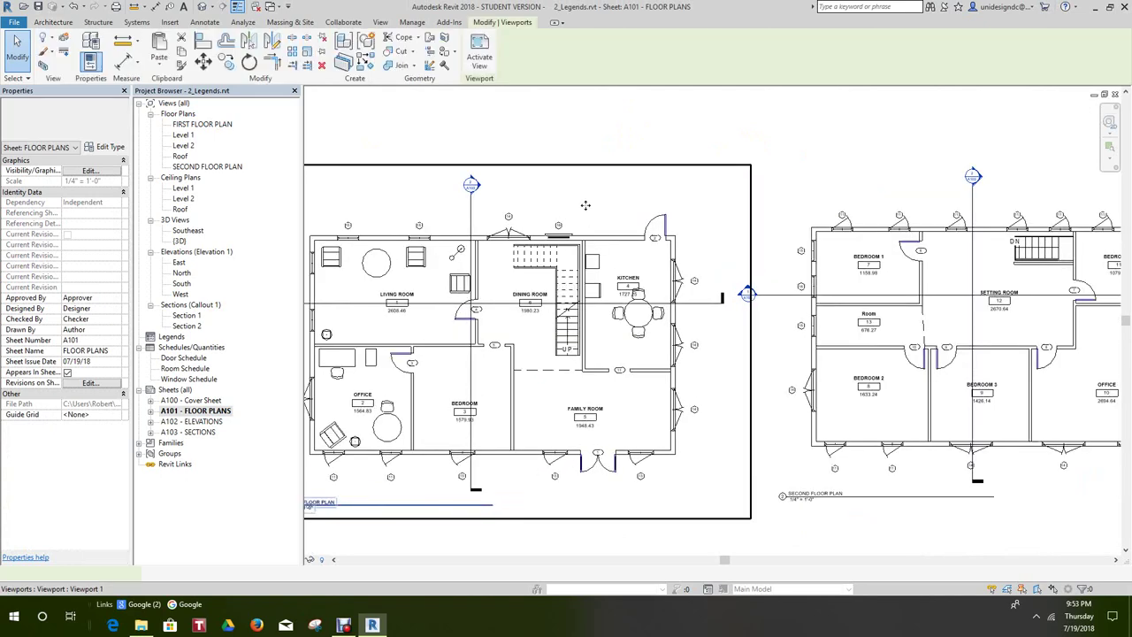
right_click(580, 212)
left_click(619, 265)
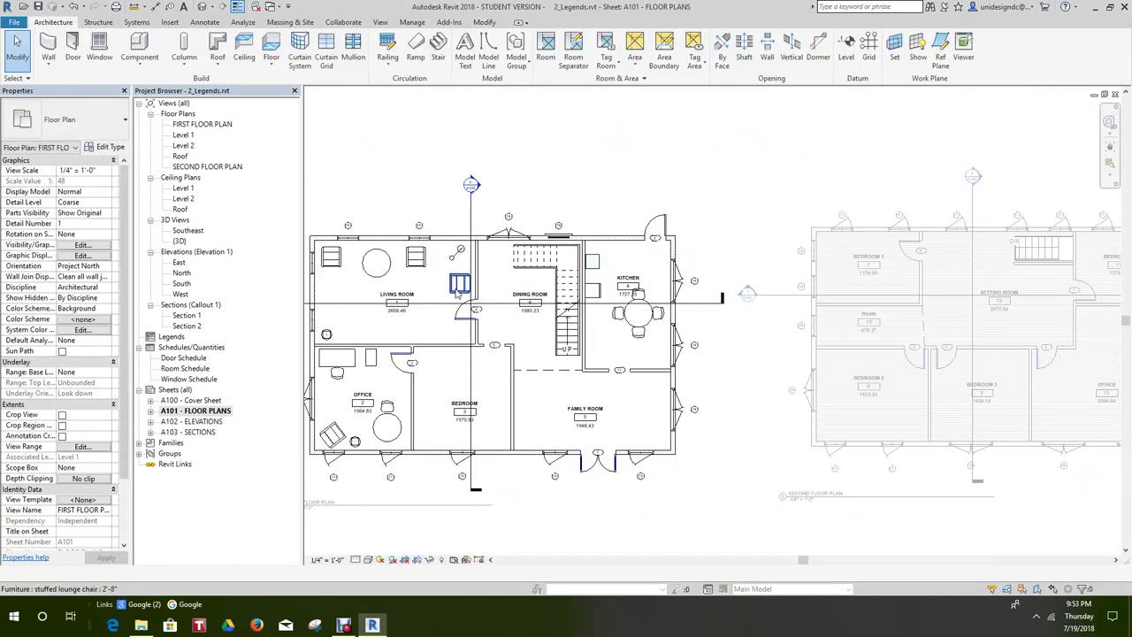
- Hide the whole Furniture category in the first floor plan view
middle_click_drag(457, 299, 527, 288)
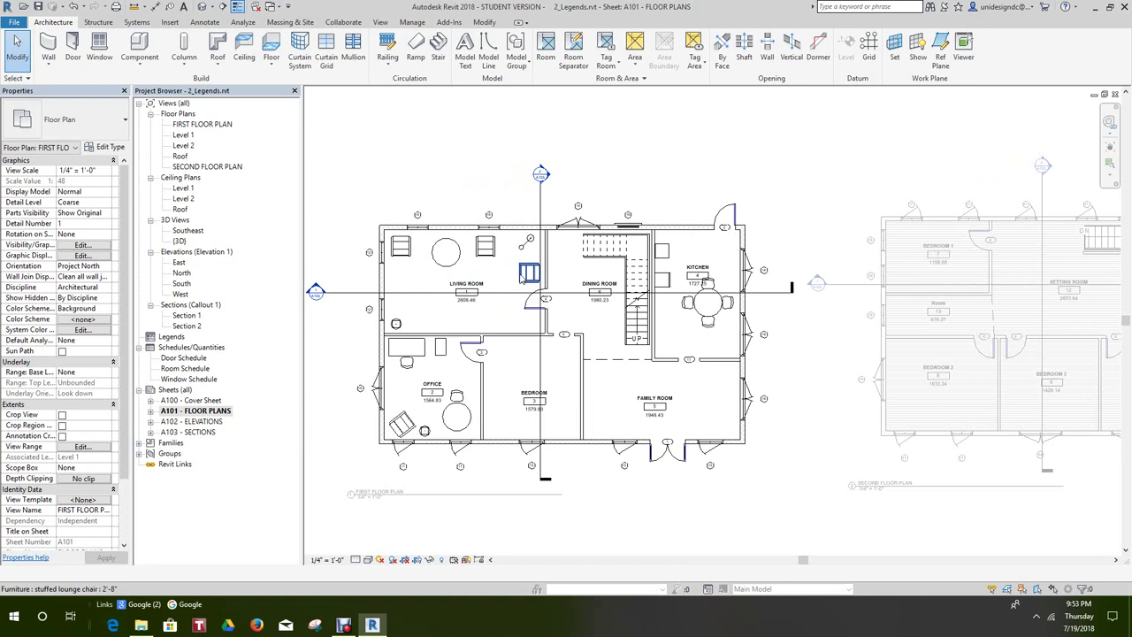
right_click(522, 276)
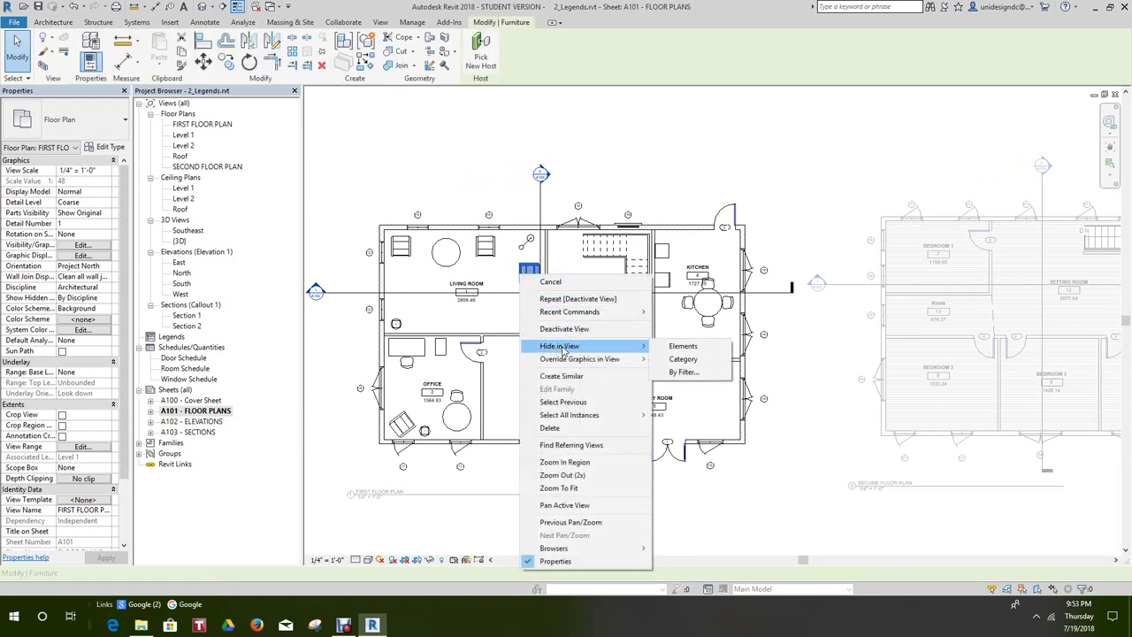
left_click(681, 358)
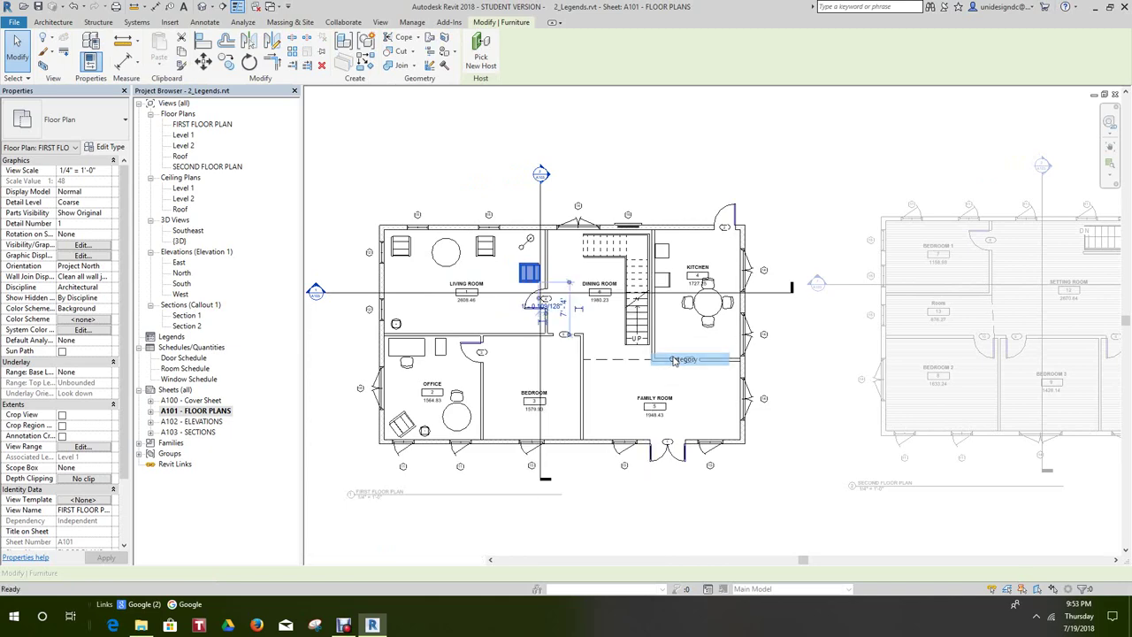
scroll(634, 347, "down", 2)
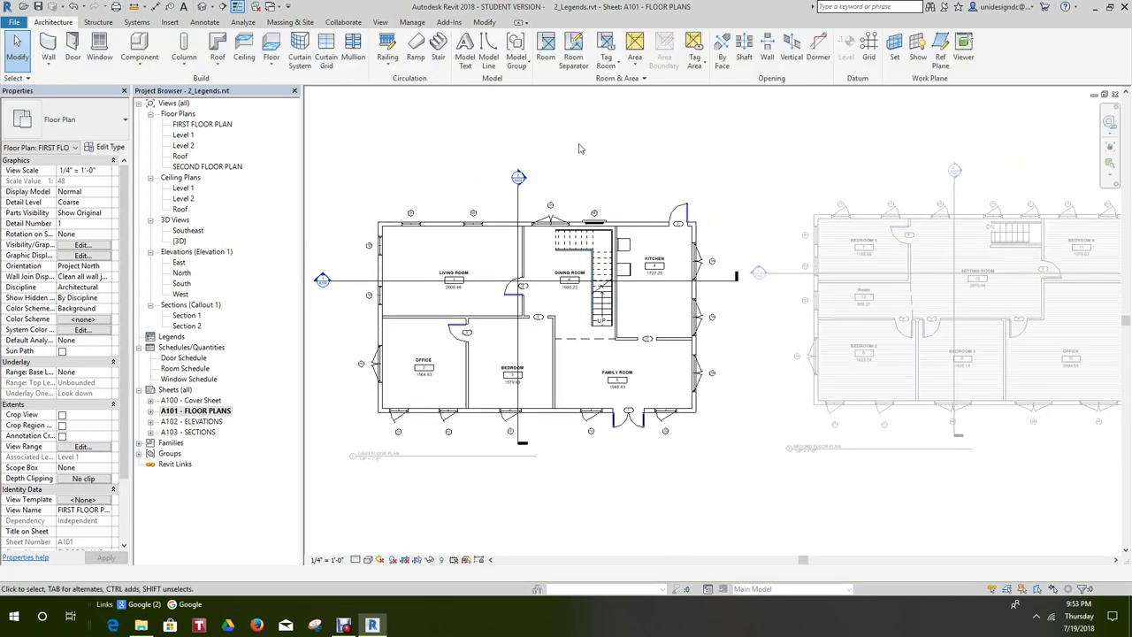
right_click(574, 149)
- Deactivate the first floor viewport and select the second floor plan viewport
left_click(623, 201)
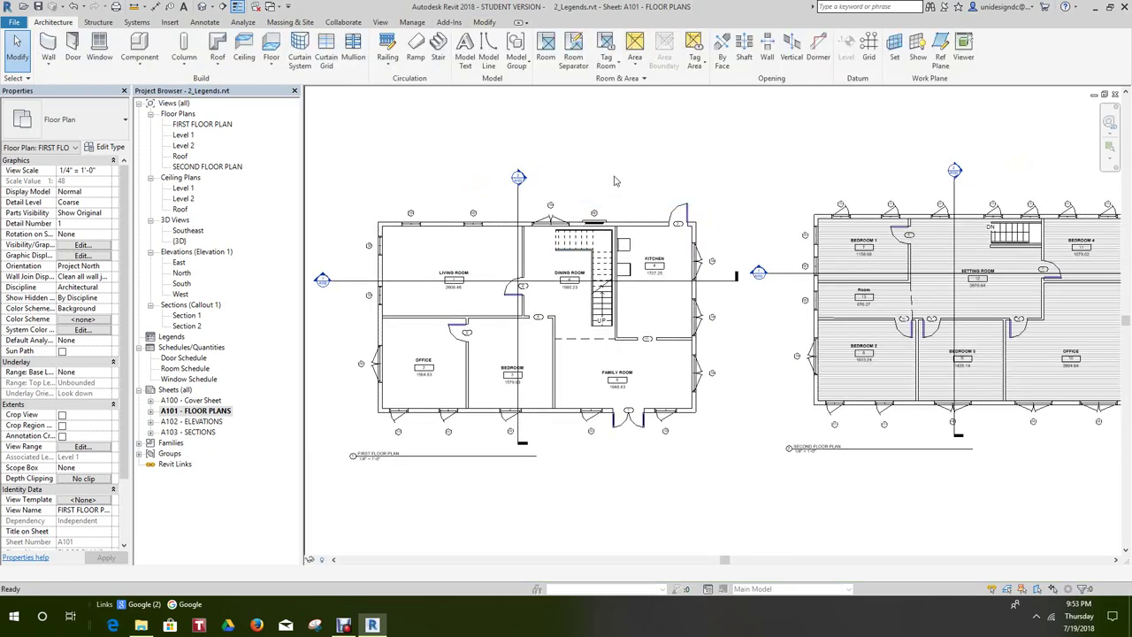
scroll(741, 276, "down", 2)
left_click(740, 277)
scroll(741, 277, "up", 3)
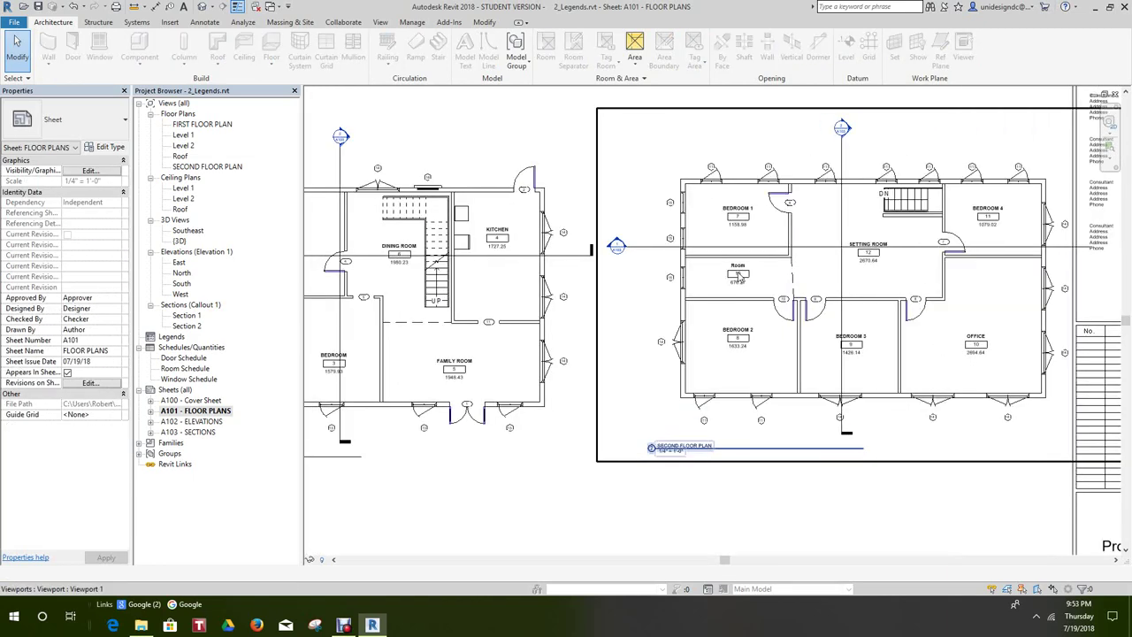
scroll(752, 291, "down", 1)
scroll(774, 314, "up", 2)
scroll(774, 314, "down", 3)
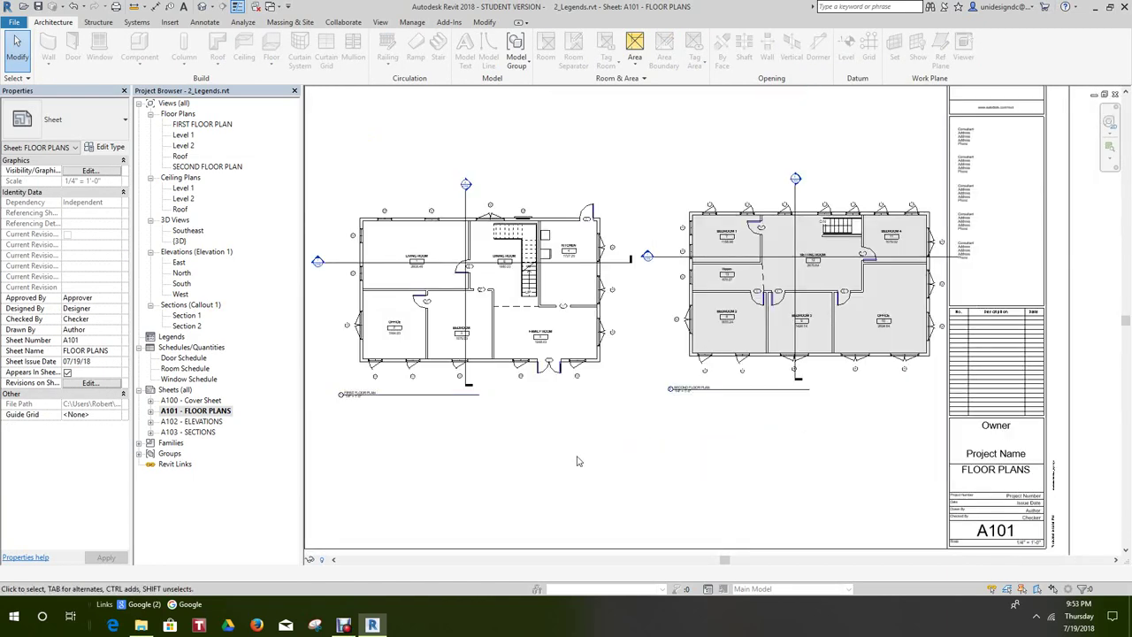
scroll(594, 416, "down", 2)
- Select and clear the first floor viewport, dismissing the sheet's context menu unused
left_click(640, 378)
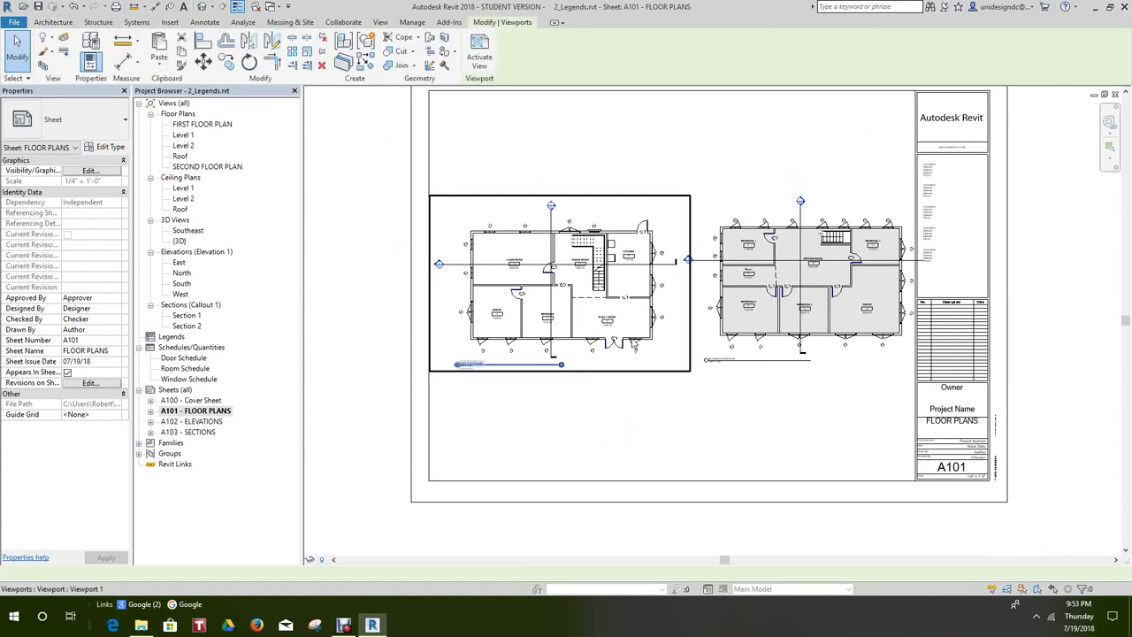
left_click(654, 420)
right_click(665, 222)
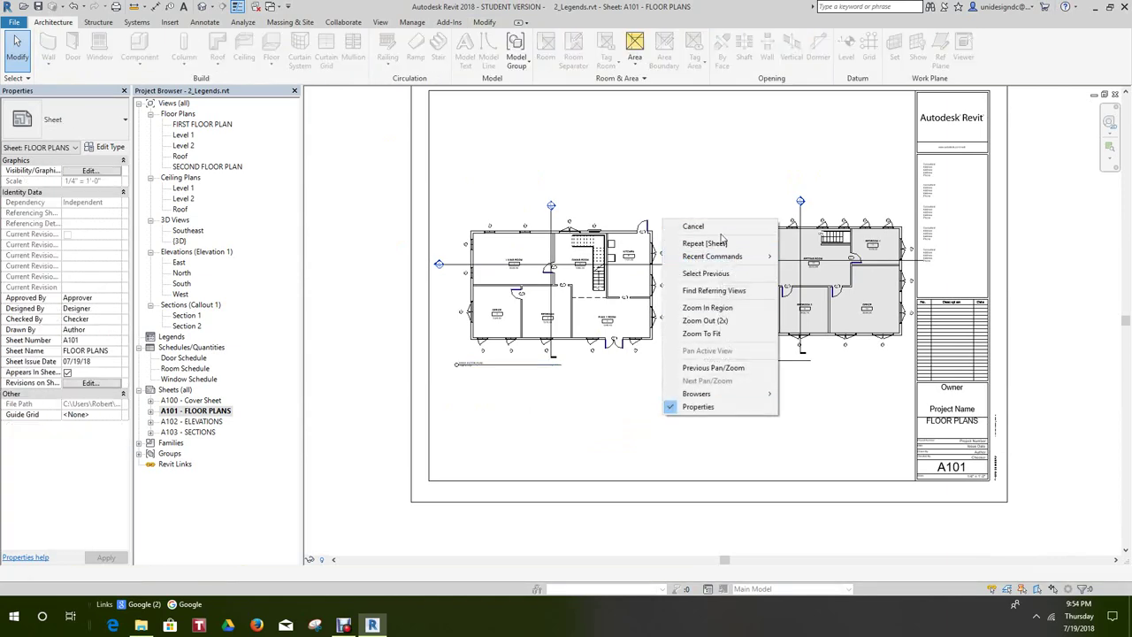
left_click(706, 209)
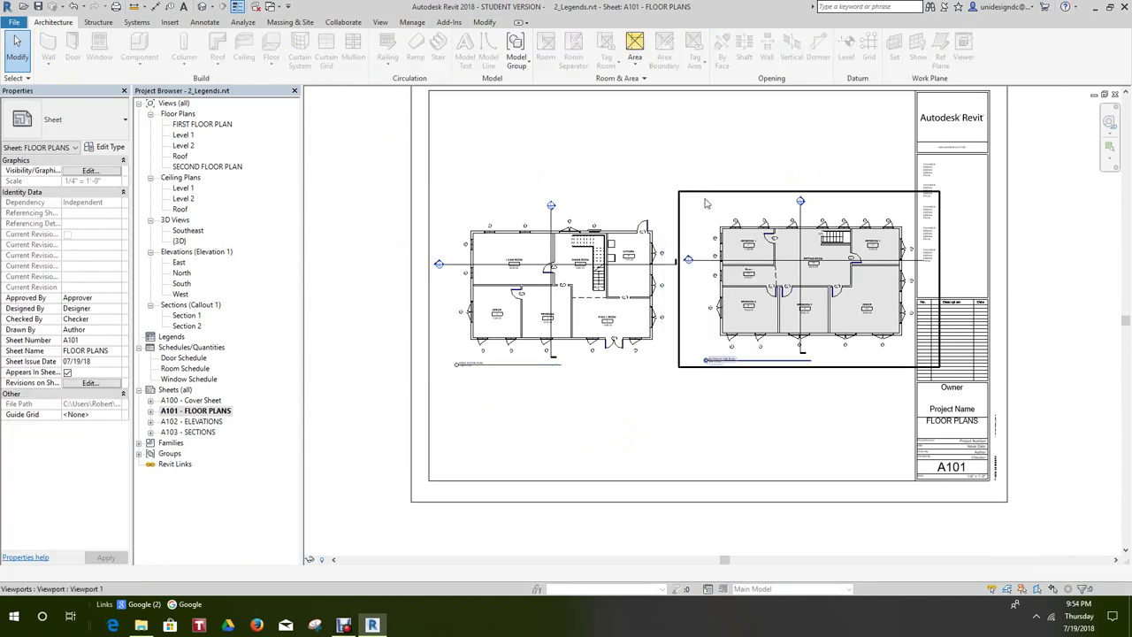
scroll(670, 172, "down", 2)
scroll(667, 172, "up", 1)
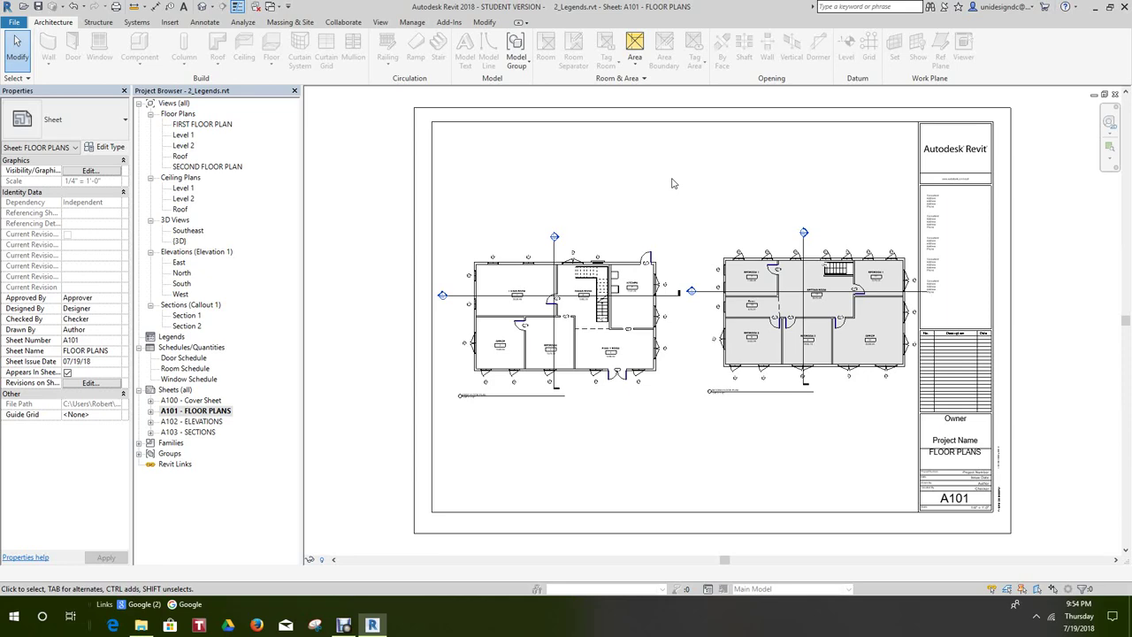
double_click(214, 400)
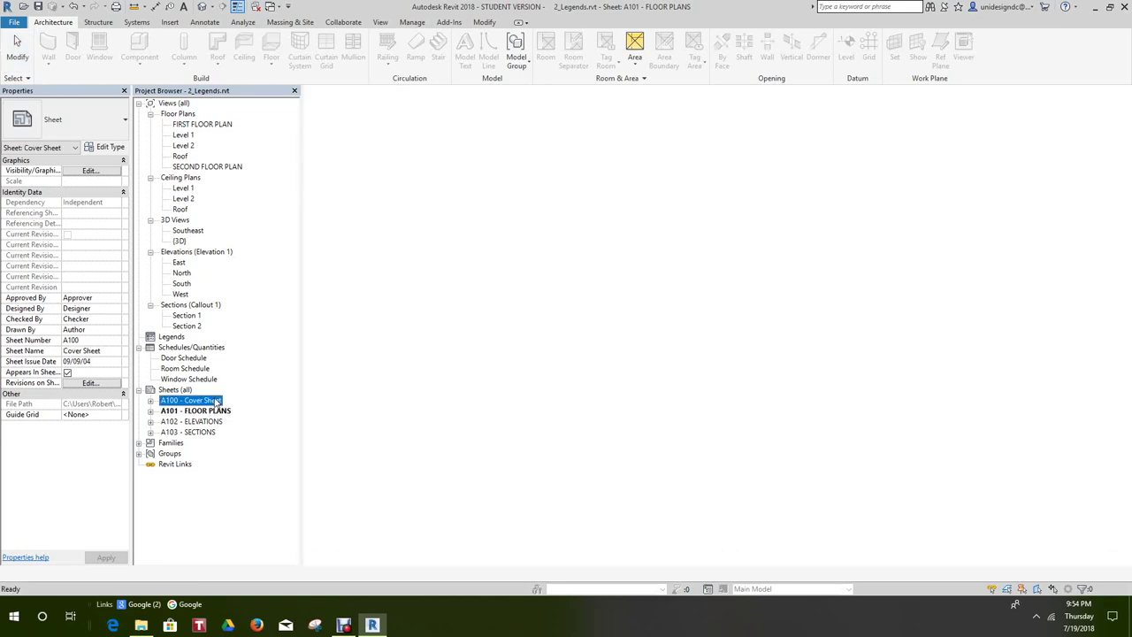
scroll(532, 431, "down", 2)
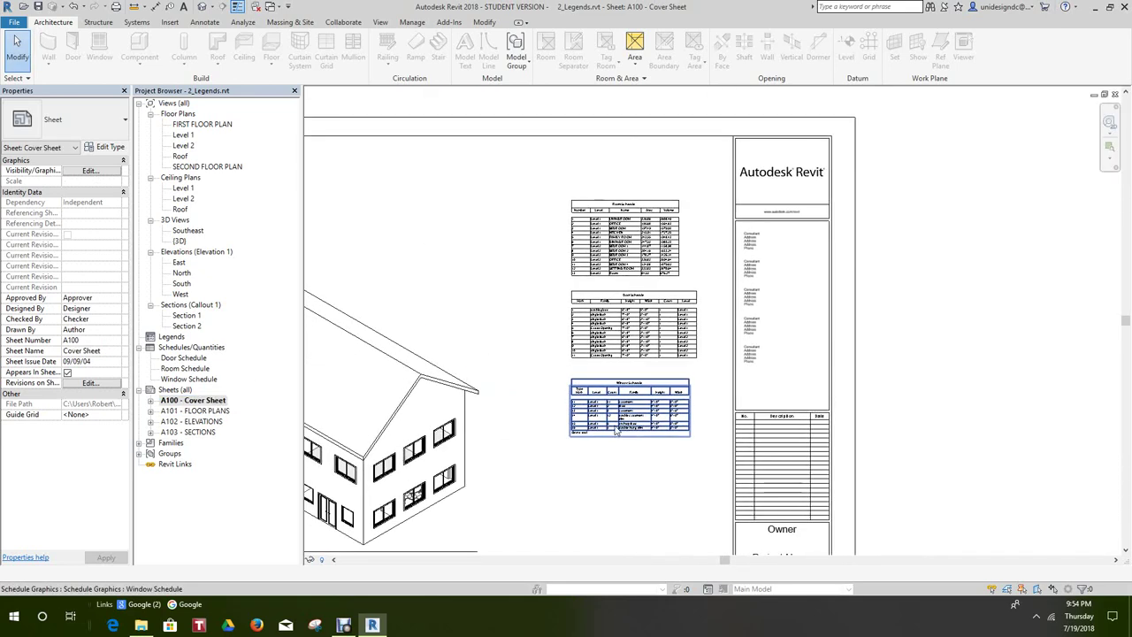
scroll(568, 404, "up", 4)
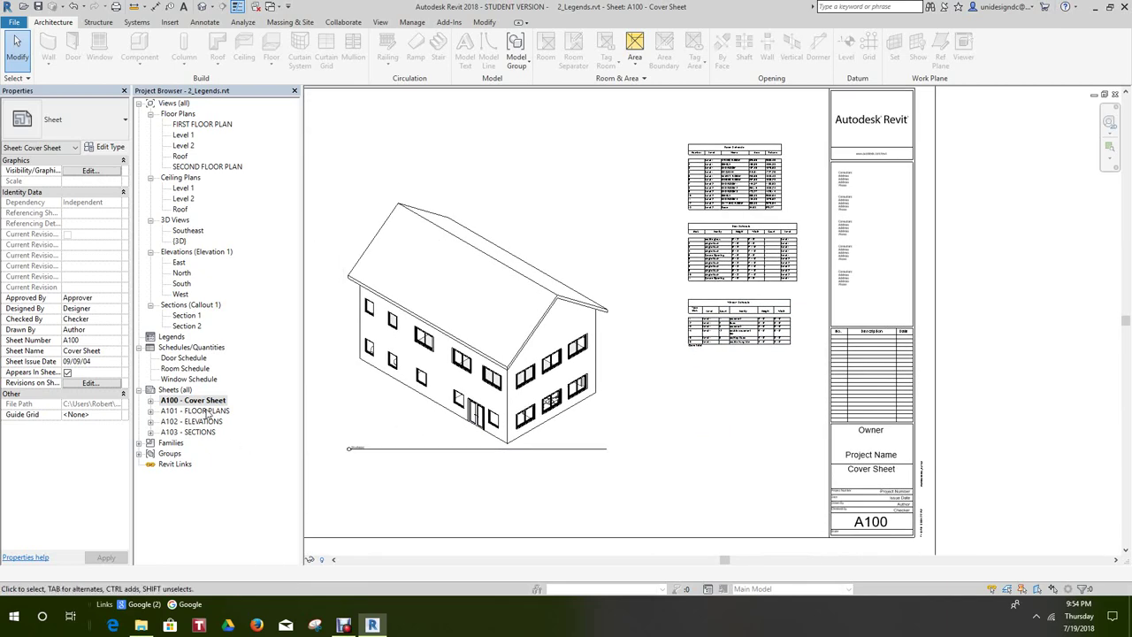
double_click(207, 411)
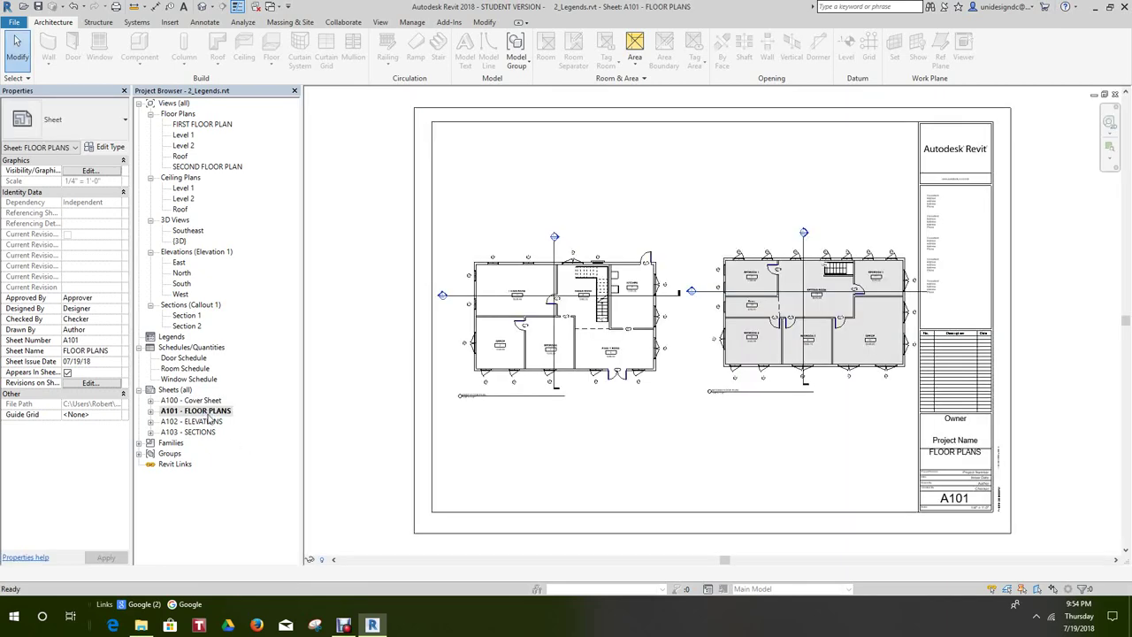
double_click(208, 422)
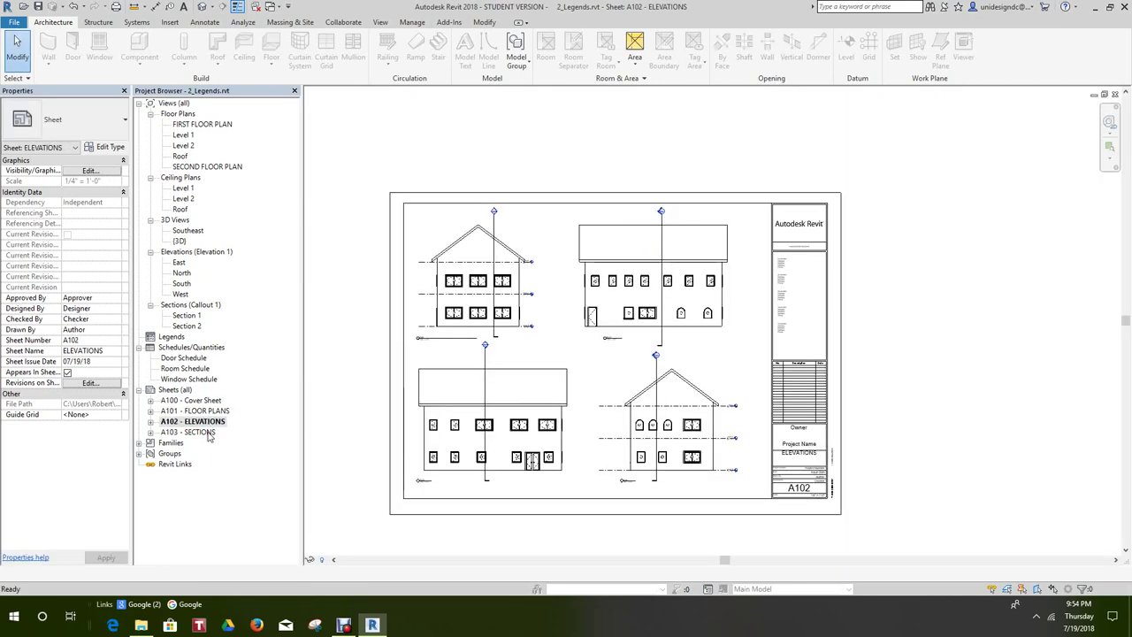
left_click(208, 432)
double_click(209, 432)
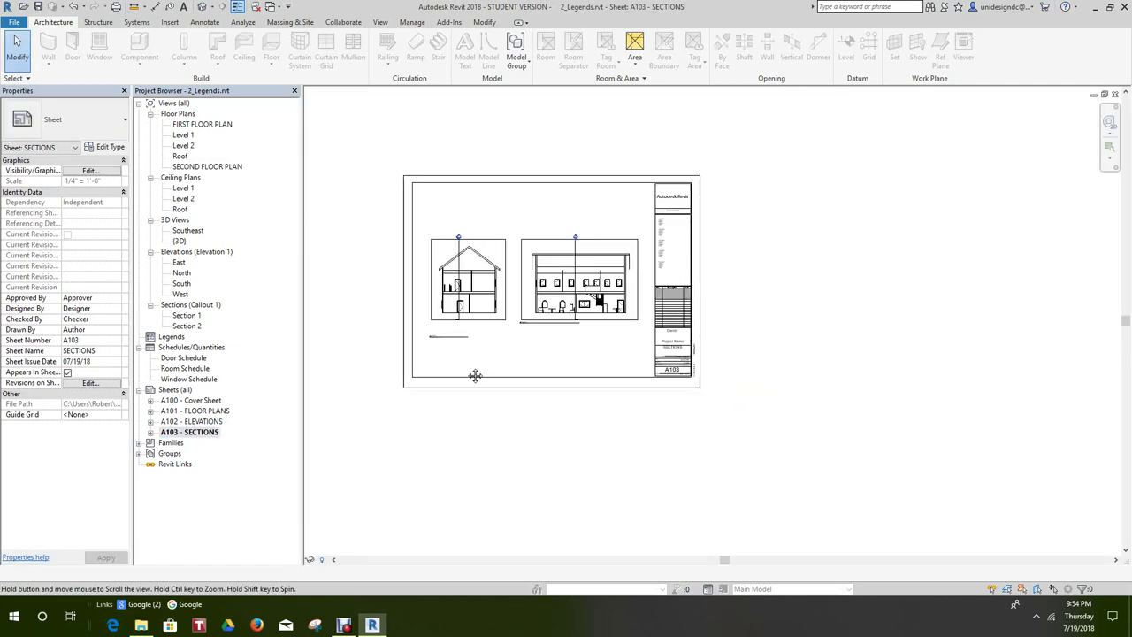
double_click(219, 400)
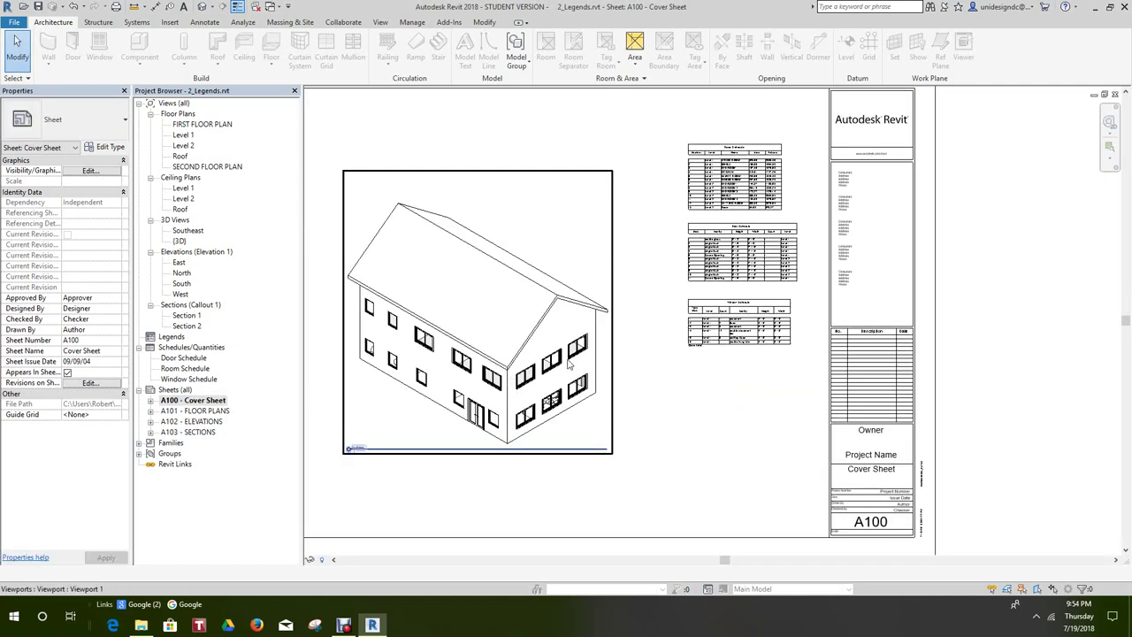
left_click(596, 365)
scroll(596, 366, "up", 4)
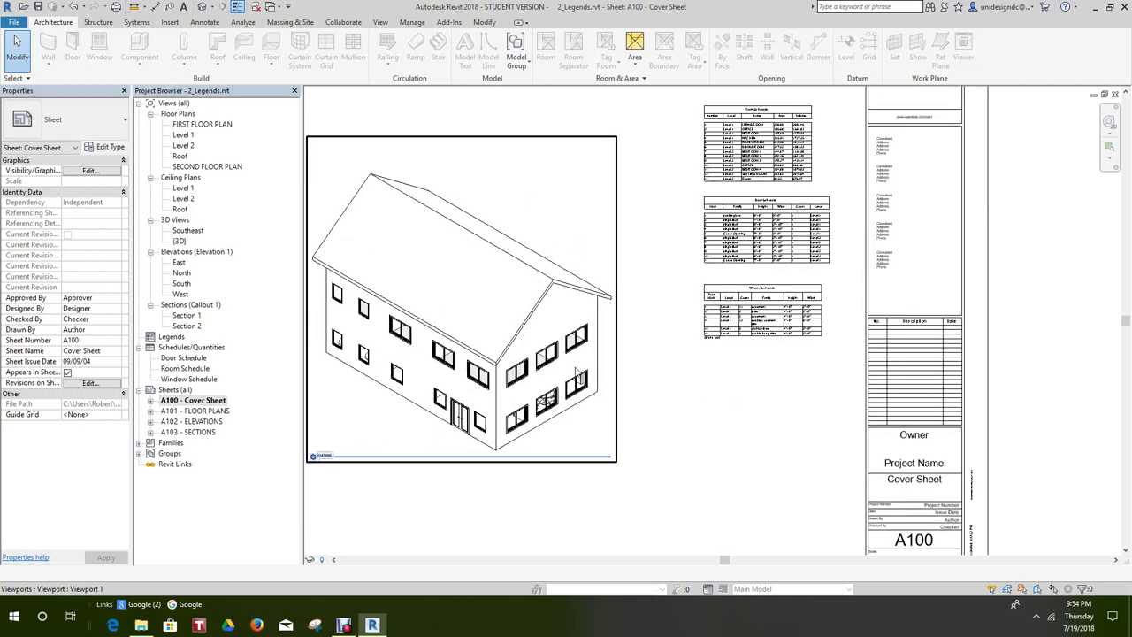
scroll(609, 327, "down", 3)
scroll(672, 265, "up", 3)
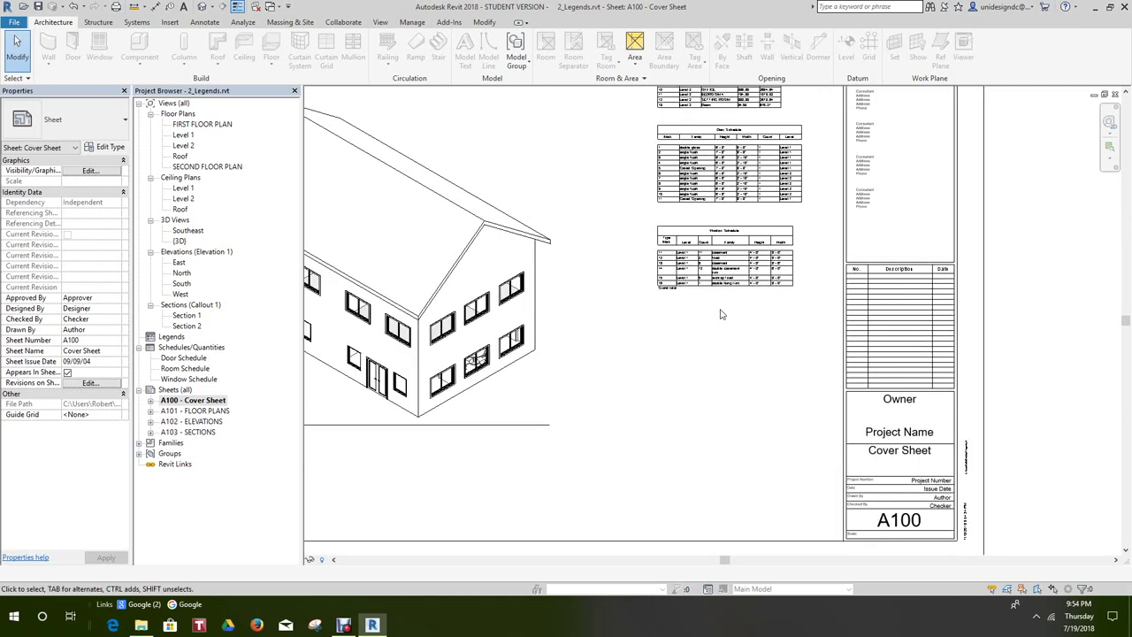
scroll(739, 343, "up", 5)
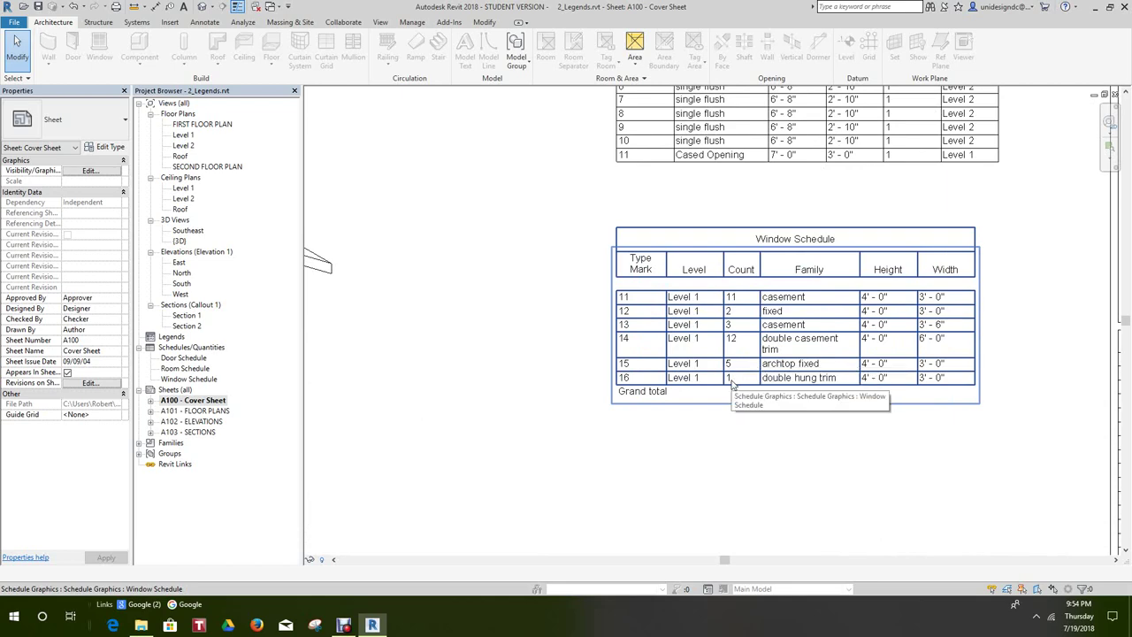
scroll(730, 382, "down", 6)
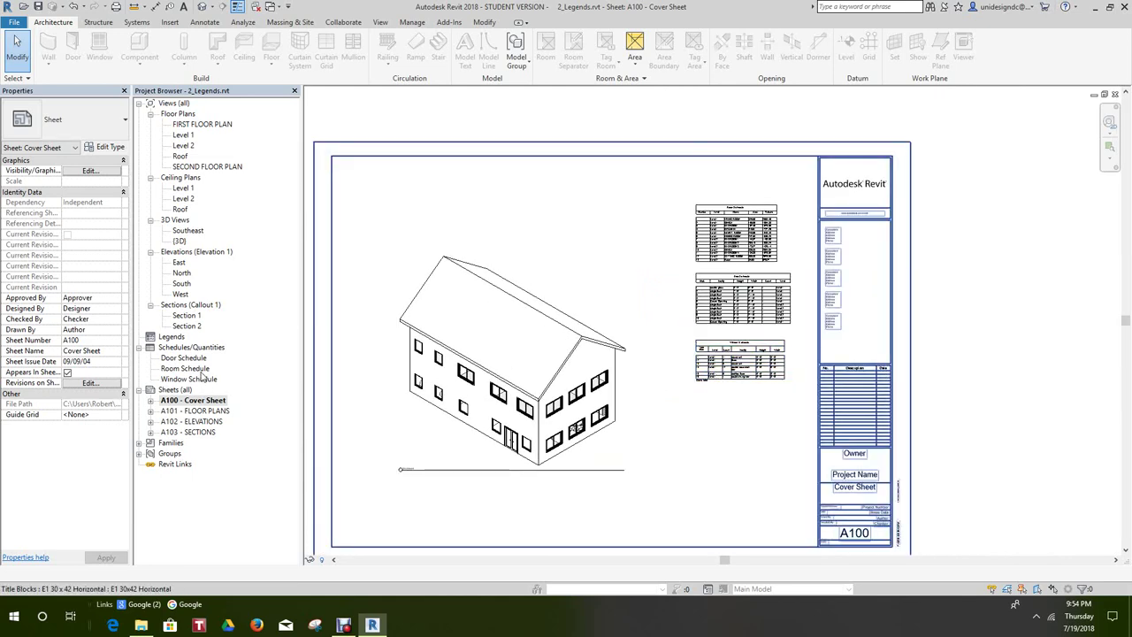
- Open the SECOND FLOOR PLAN view and pan to the upper-left rooms
double_click(206, 167)
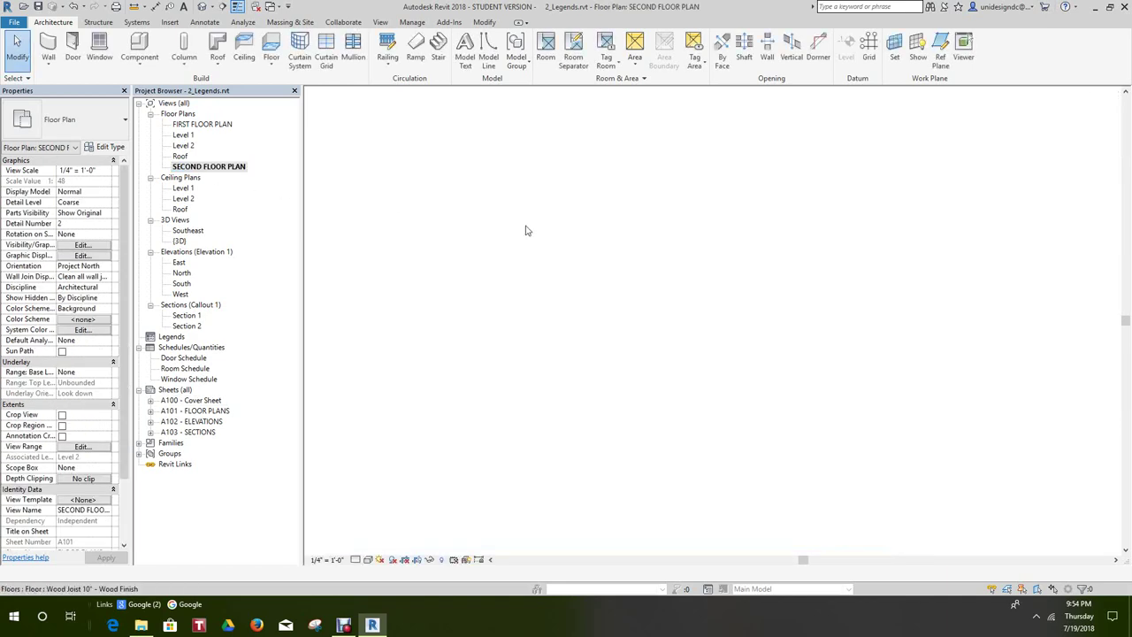
scroll(584, 265, "up", 4)
middle_click_drag(584, 177, 626, 378)
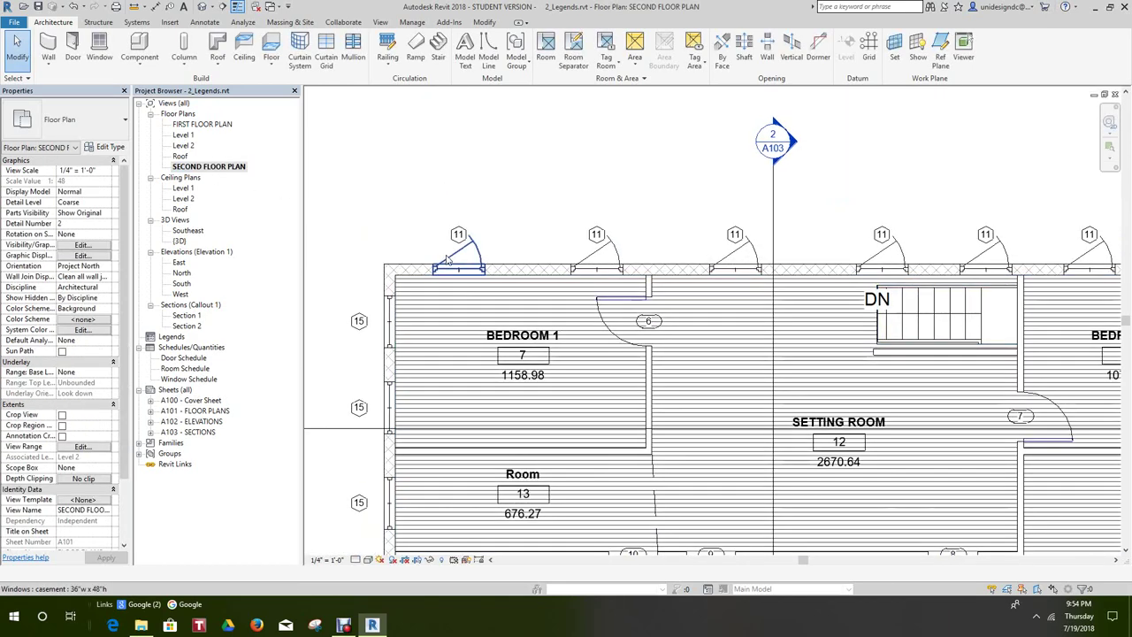
- Select all casement windows visible in the plan, starting from BEDROOM 1's window
left_click(446, 257)
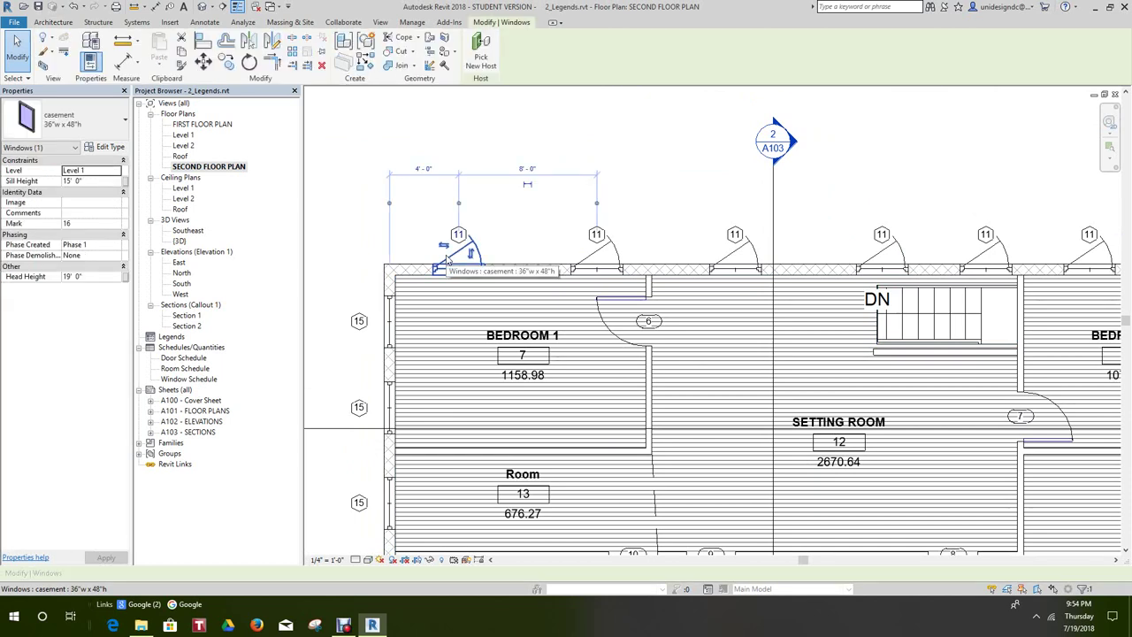
key("Escape")
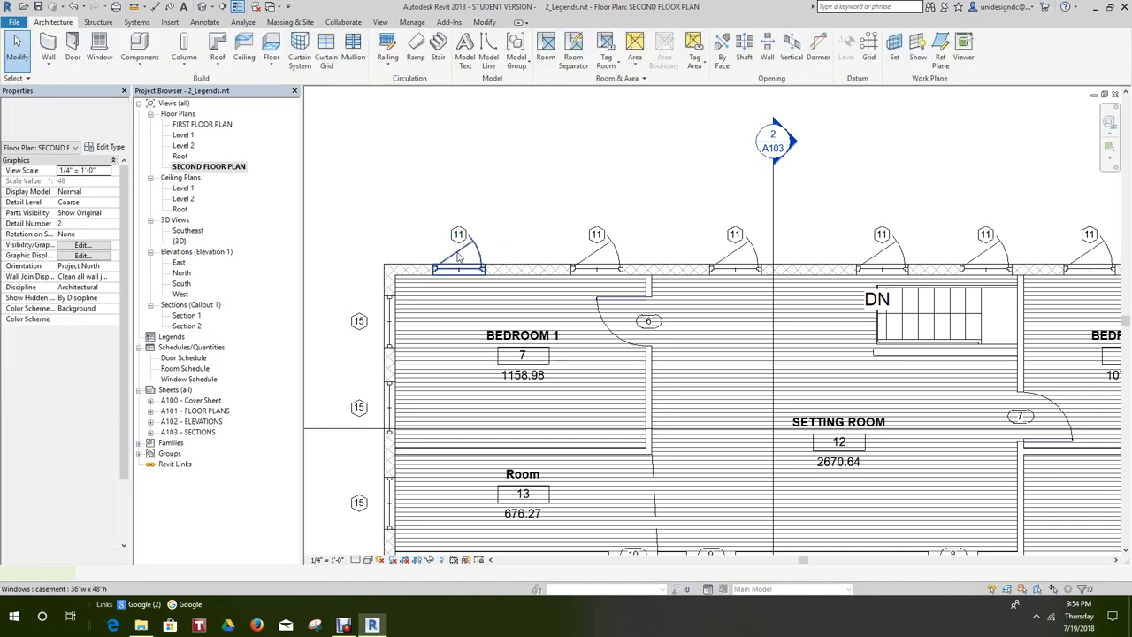
left_click(458, 257)
right_click(458, 255)
mouse_move(515, 365)
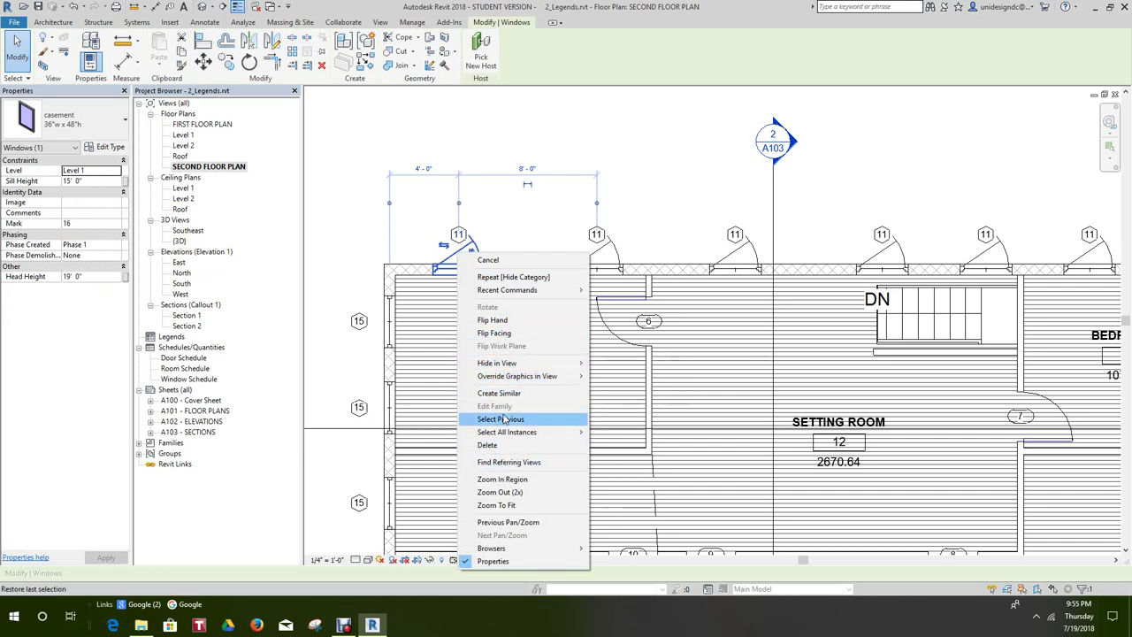
left_click(612, 433)
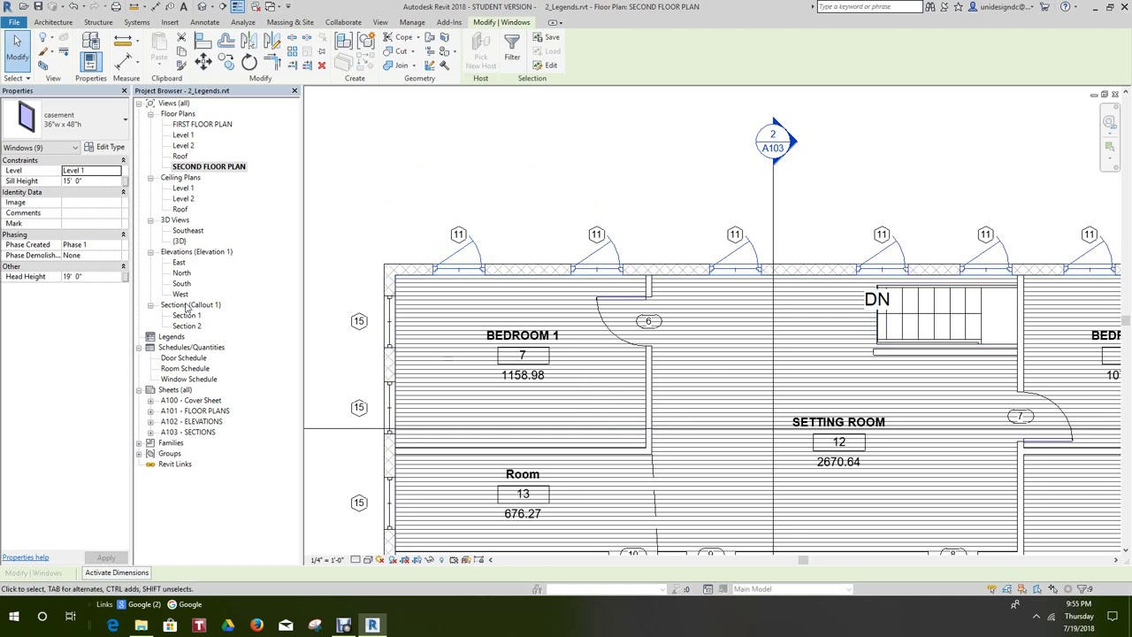
- Check the nine windows' phases, leaving Phase Created at Phase 1 and Demolished at None
left_click(117, 246)
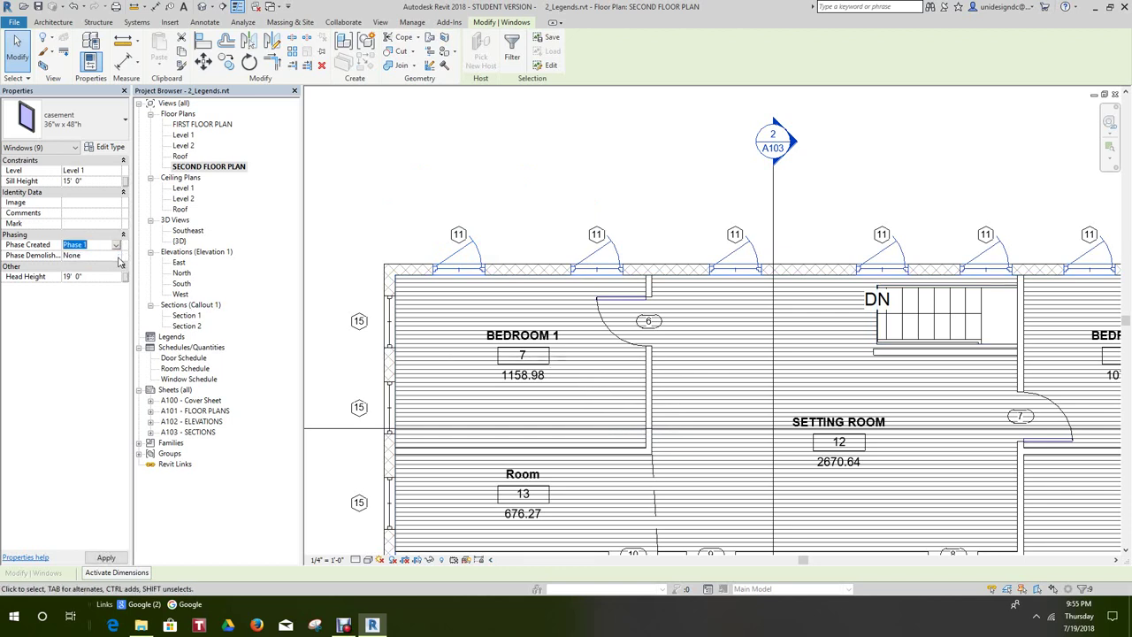
left_click(117, 255)
left_click(116, 256)
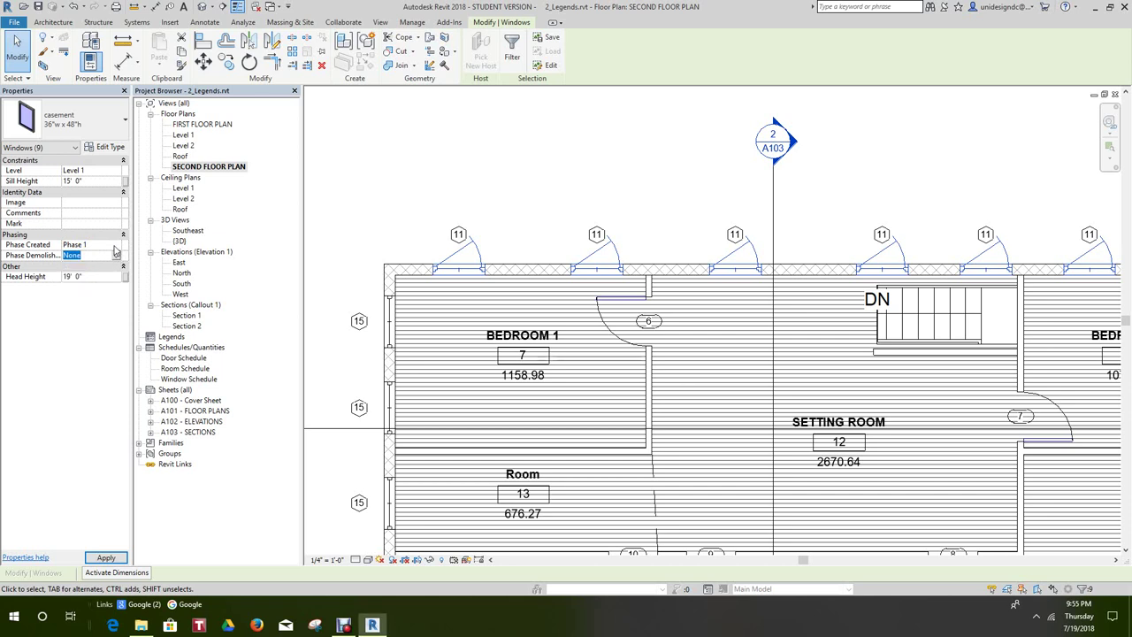
left_click(116, 245)
left_click(116, 246)
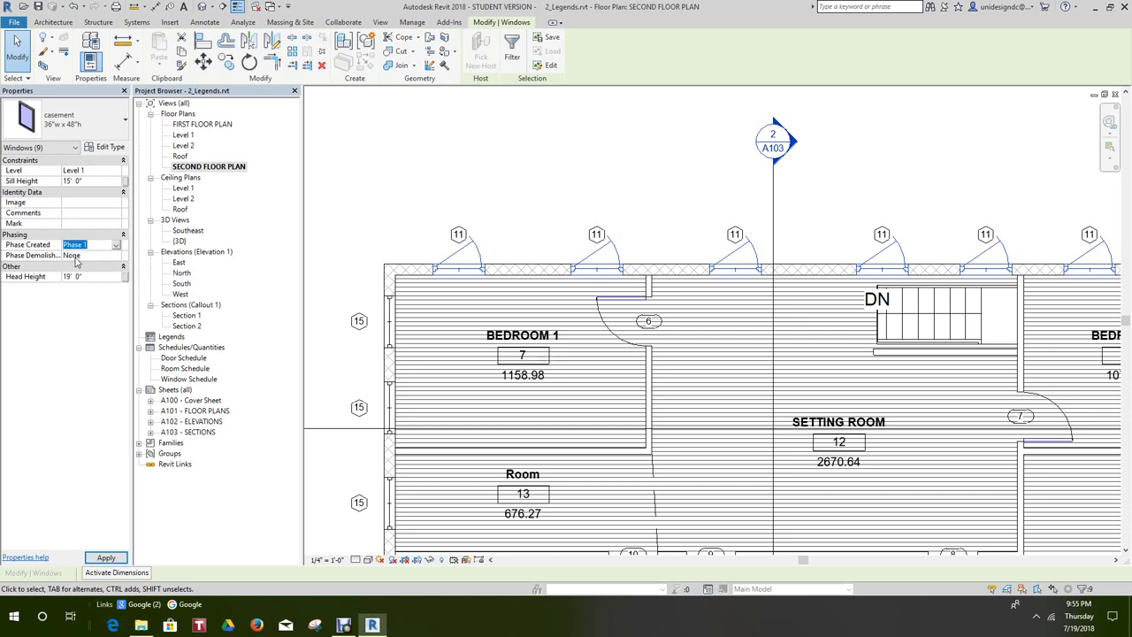
left_click(321, 264)
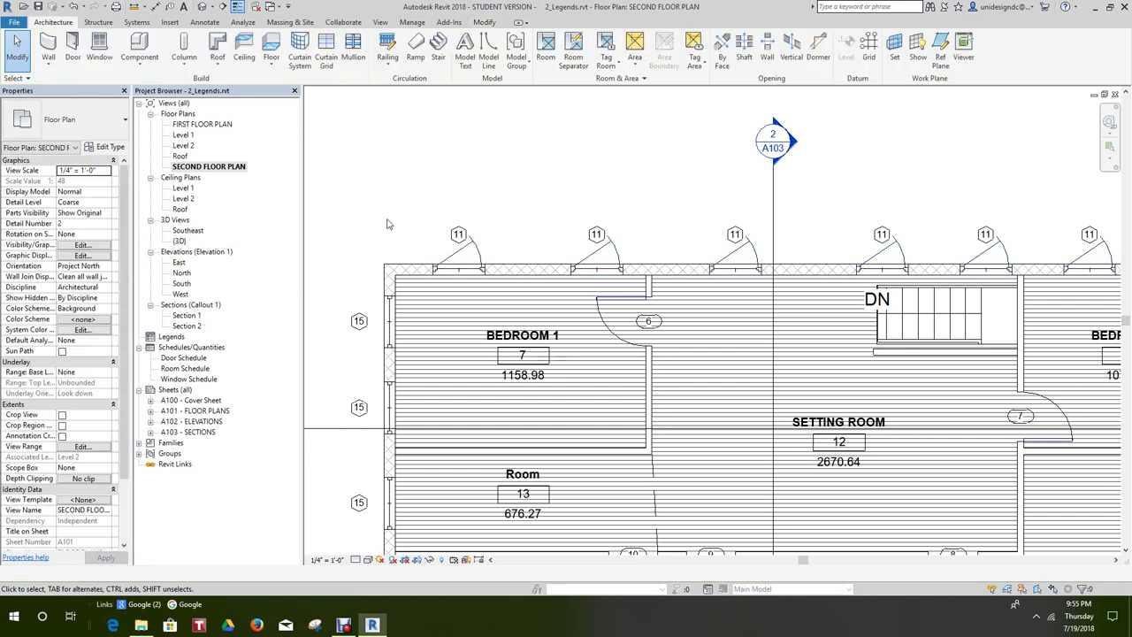
- Recheck the left BEDROOM 1 window's phases, keeping Phase 1 and None, then deselect it
scroll(471, 252, "up", 1)
left_click(471, 252)
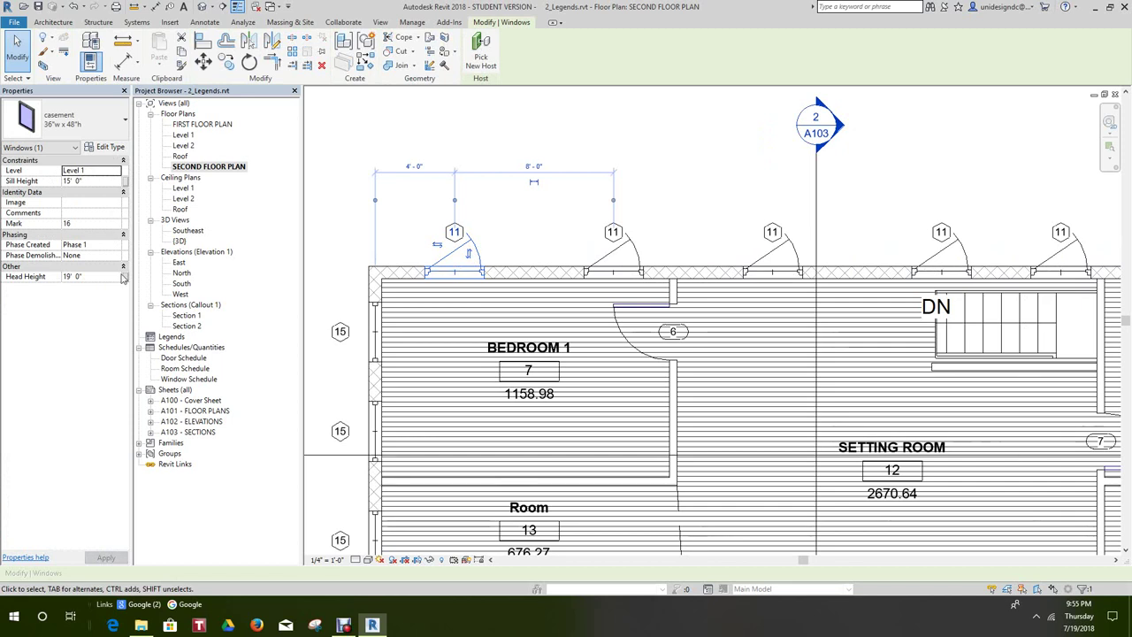
left_click(116, 247)
left_click(116, 247)
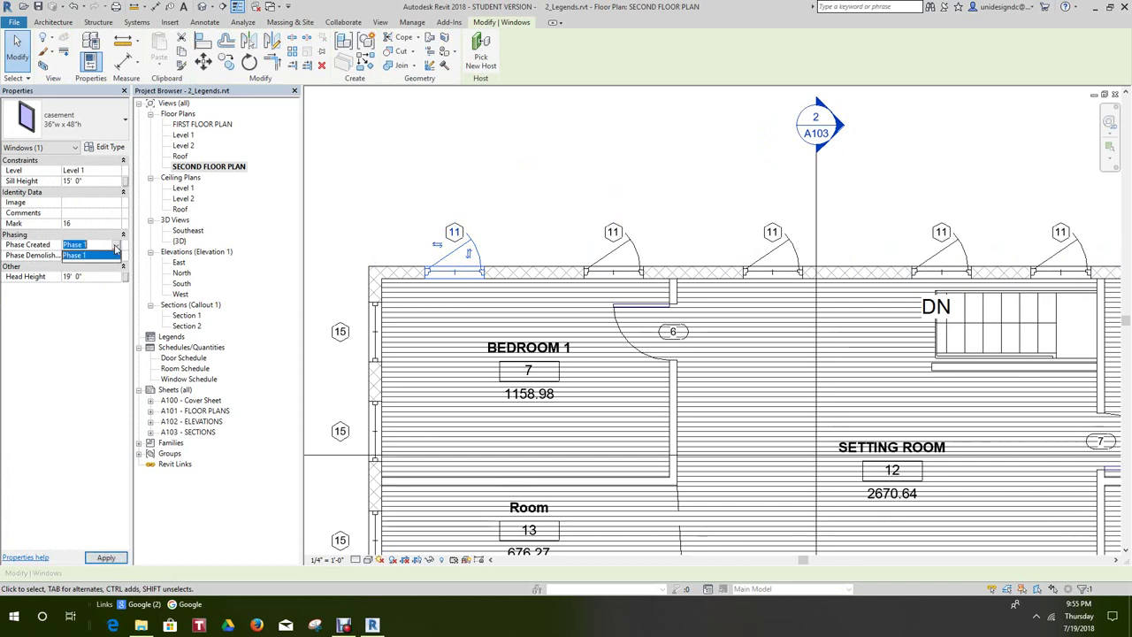
left_click(117, 256)
left_click(116, 256)
left_click(115, 255)
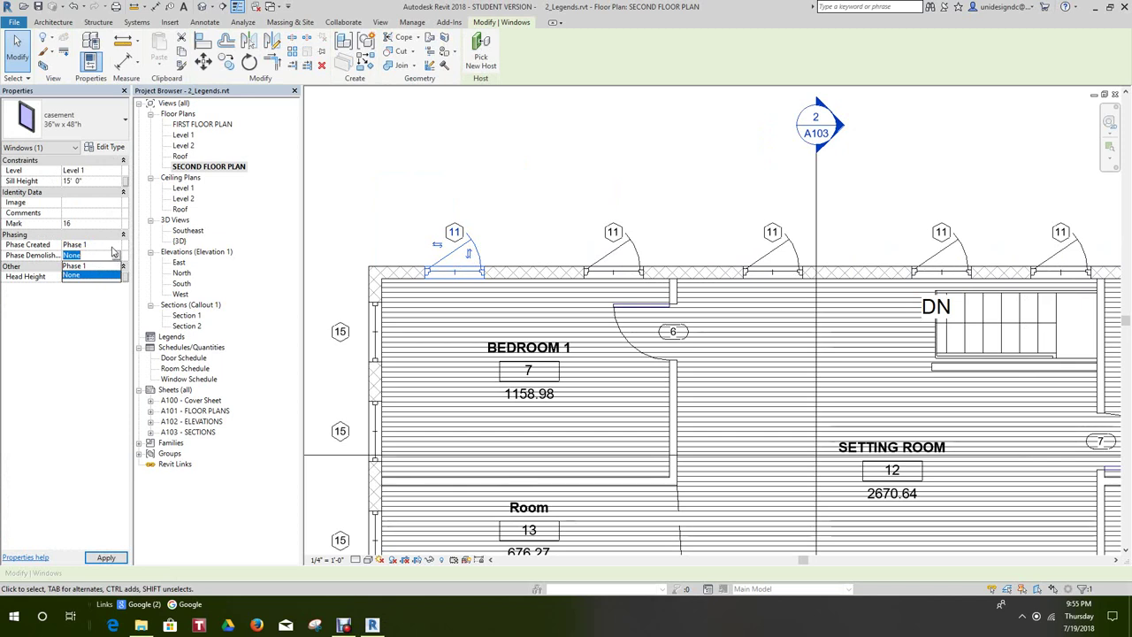
left_click(115, 245)
left_click(117, 246)
left_click(118, 248)
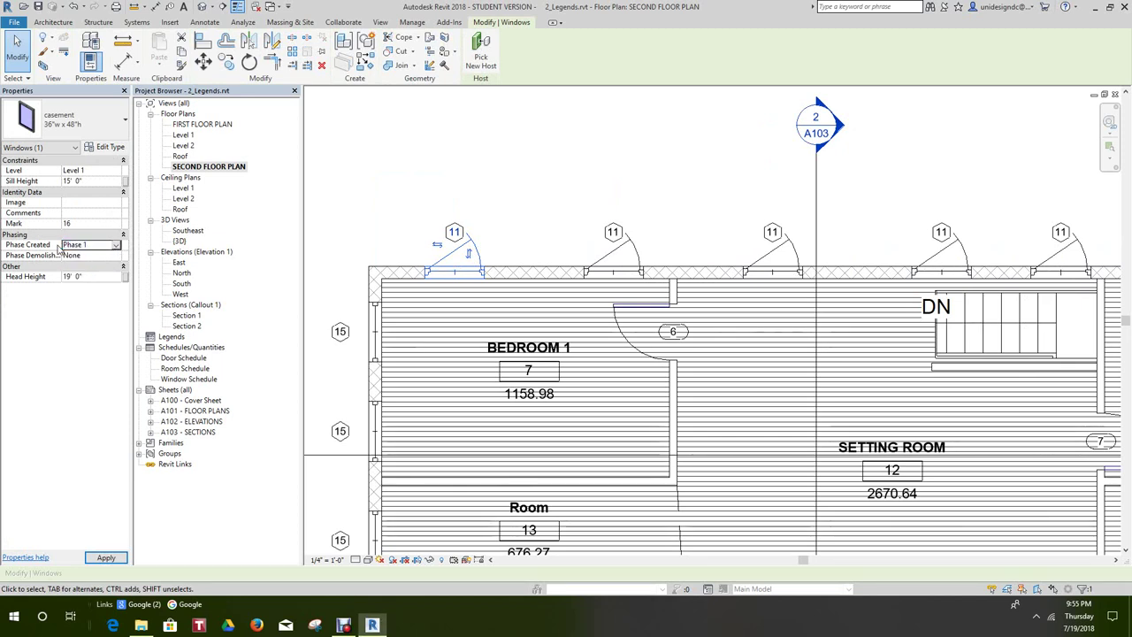
middle_click_drag(467, 156, 476, 183)
left_click(461, 175)
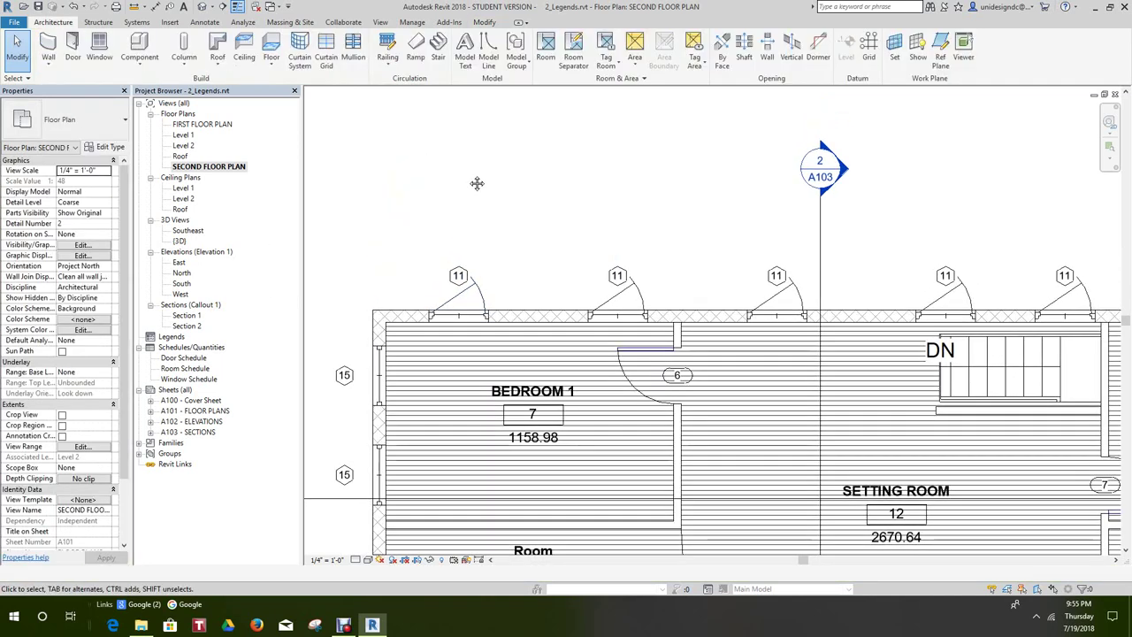
key("v")
key("g")
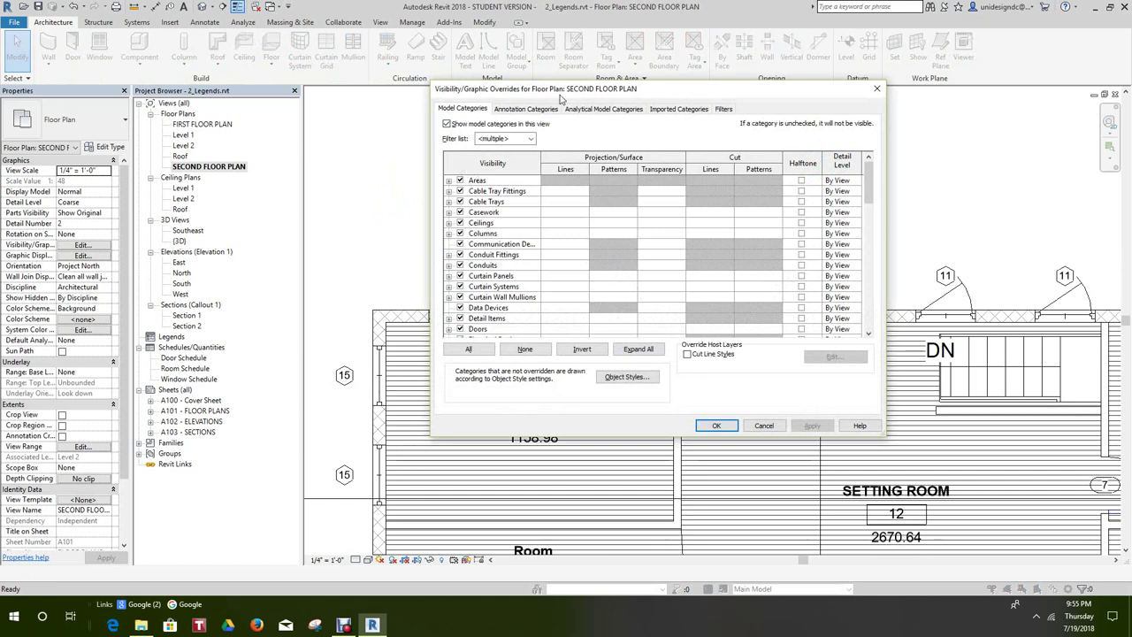
left_click(875, 89)
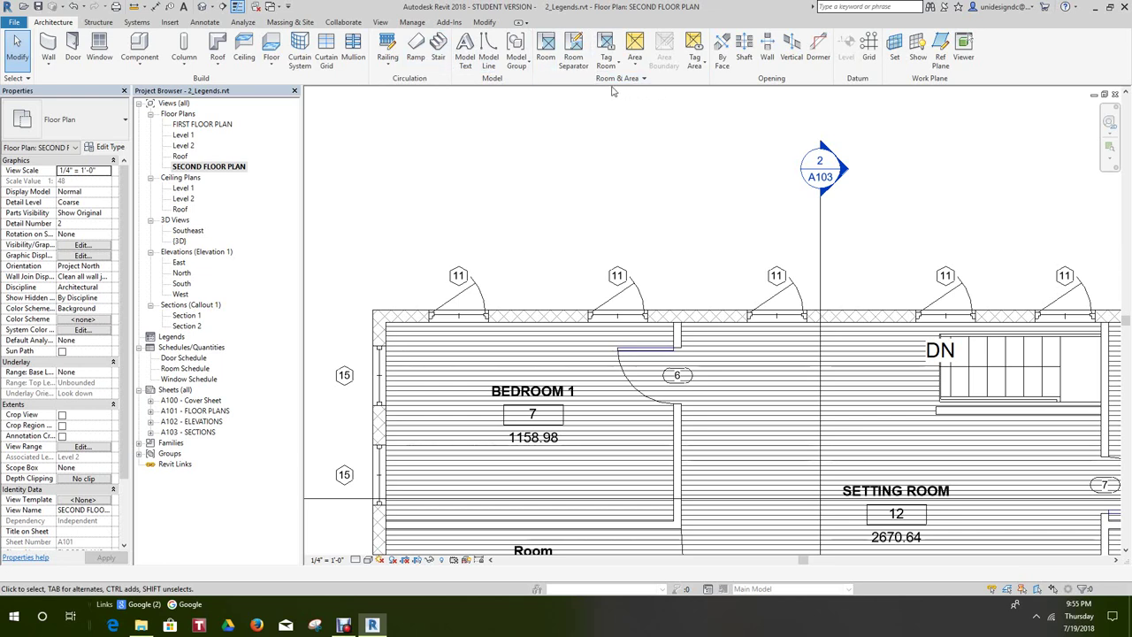
- Open the Phasing dialog, add a new phase filter, and cancel without saving
left_click(412, 22)
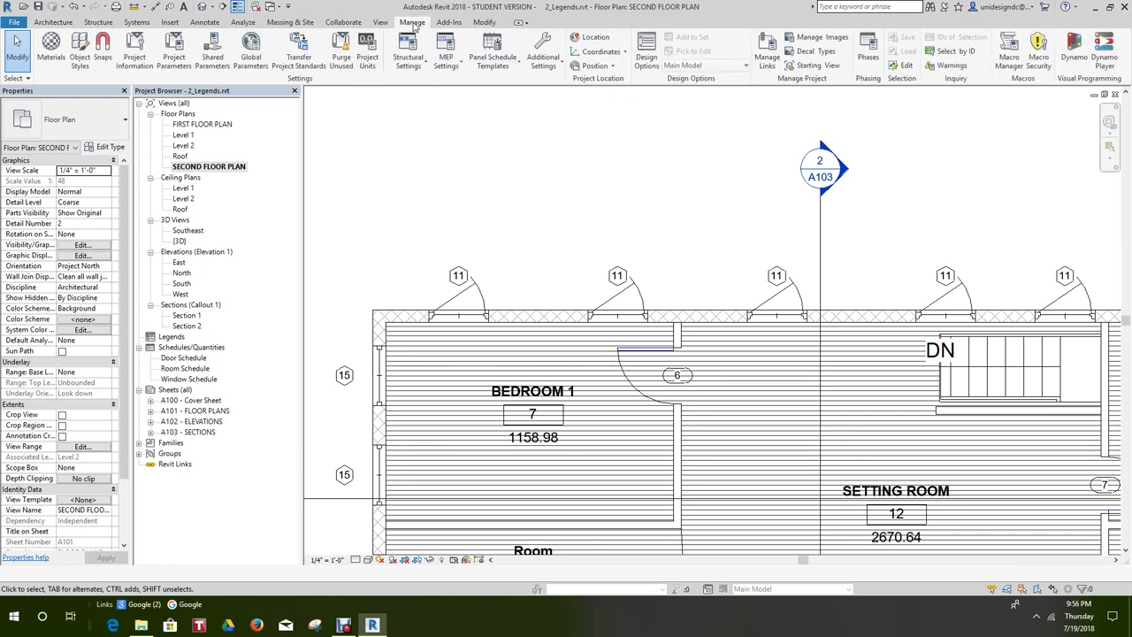
left_click(871, 56)
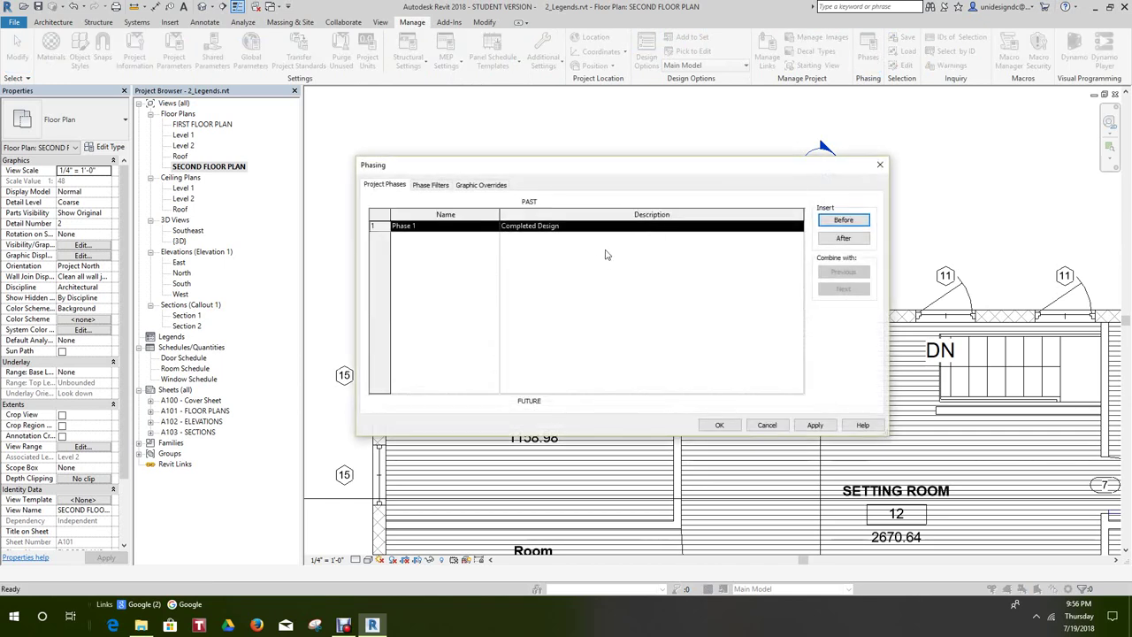
left_click(792, 227)
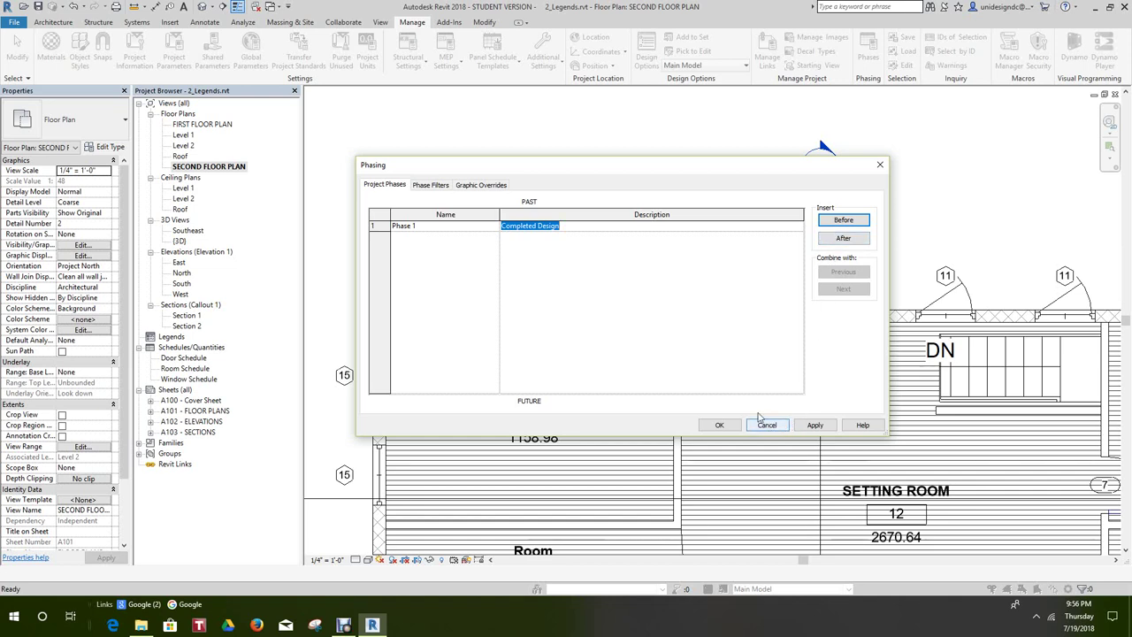
left_click(433, 185)
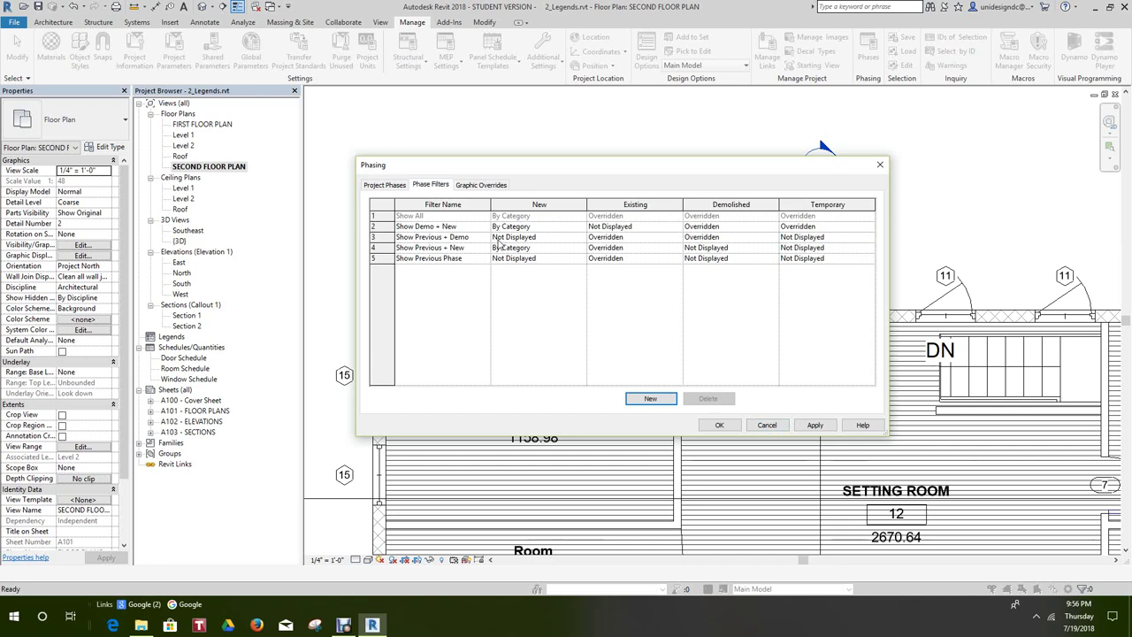
left_click(659, 402)
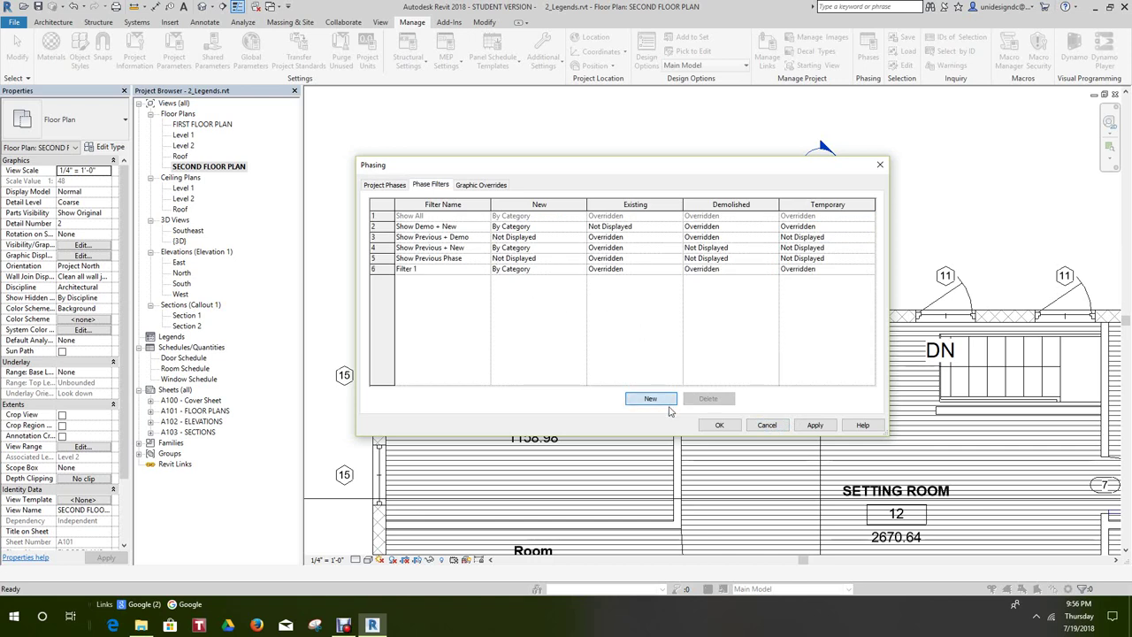
left_click(769, 426)
- Set the casement window above Bedroom 1 to Phase Demolished: Phase 1, then deselect it
left_click(655, 302)
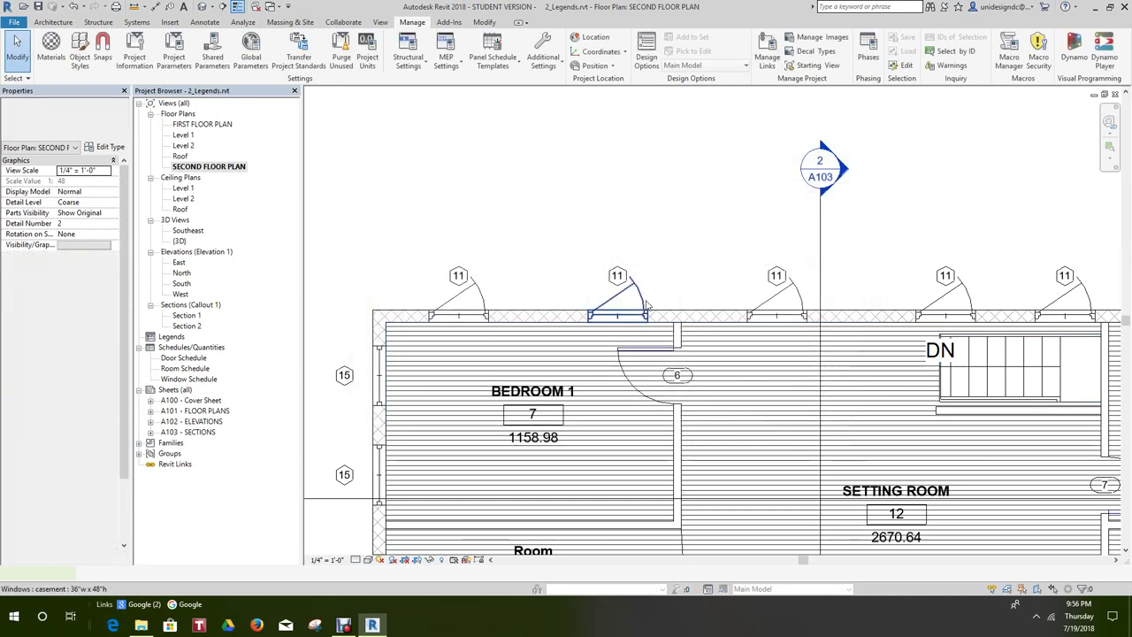
right_click(655, 302)
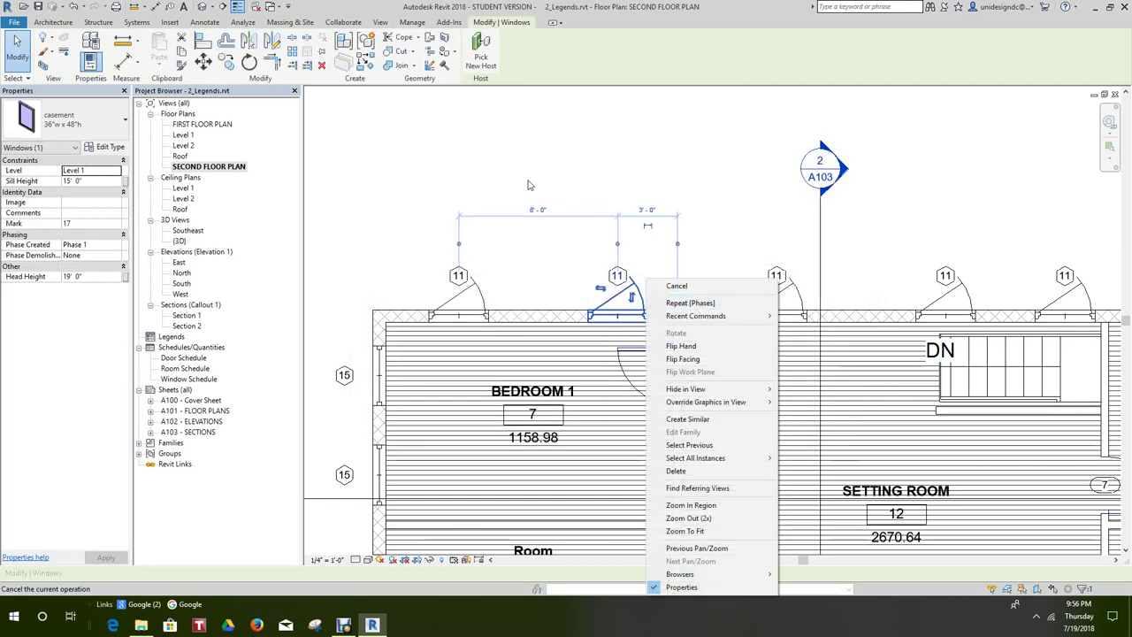
left_click(118, 245)
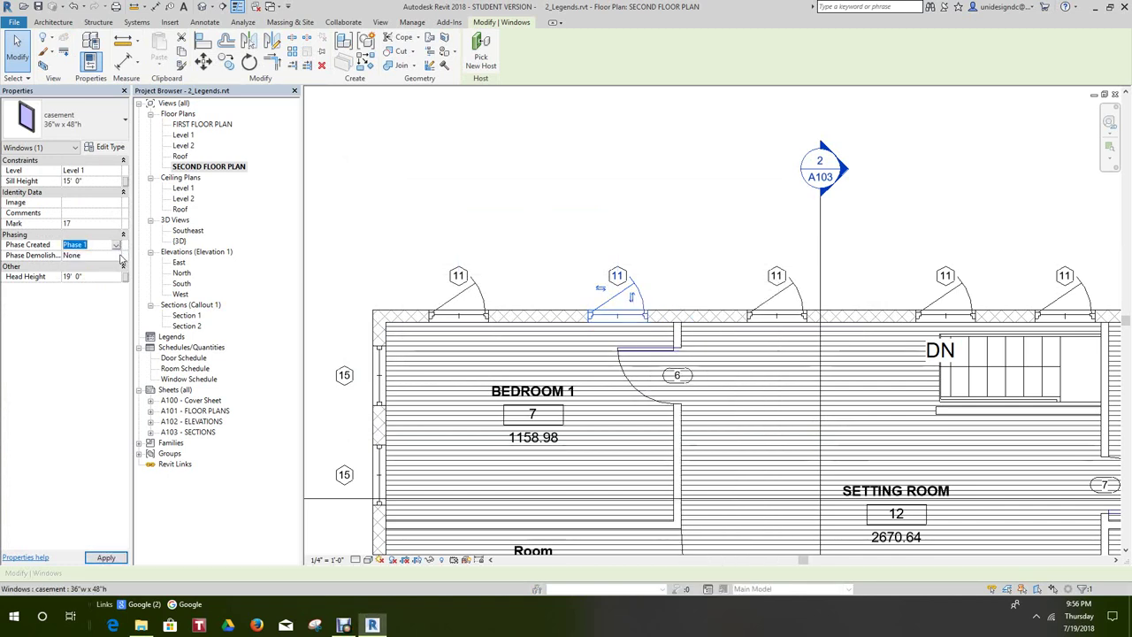
left_click(104, 256)
left_click(116, 256)
left_click(89, 265)
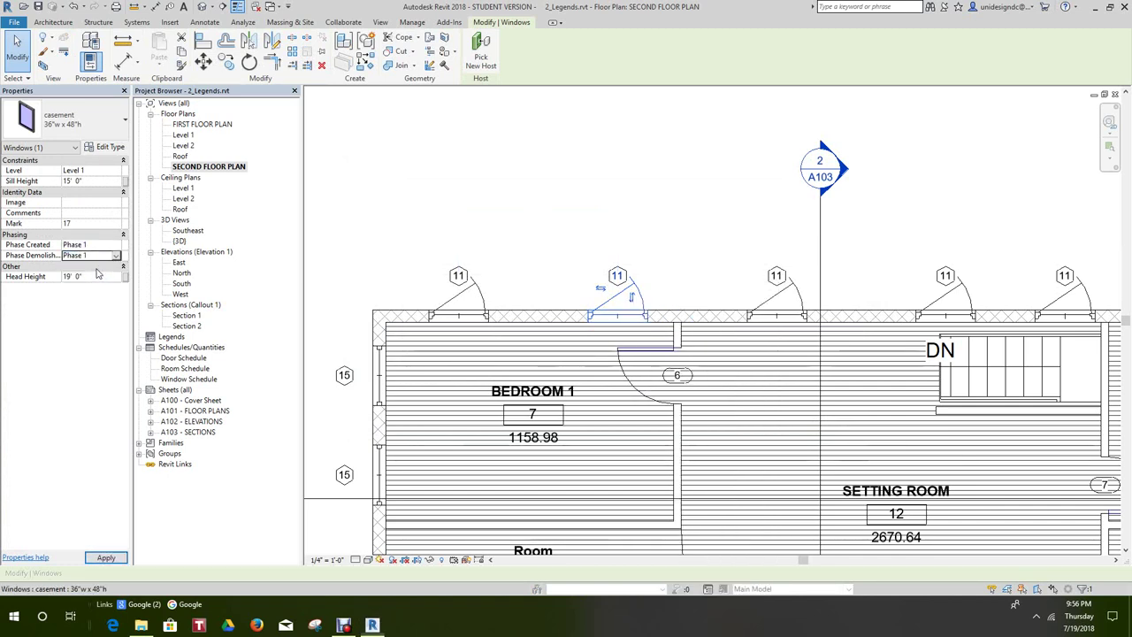
left_click(416, 245)
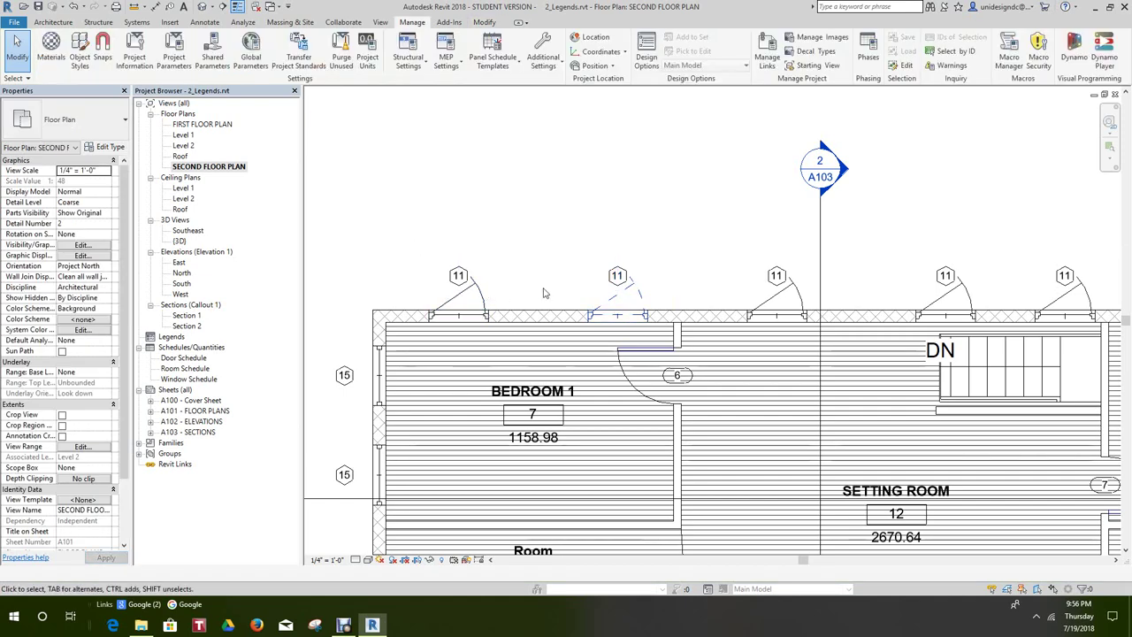
- Pan the second floor plan and check the casement window on the bottom wall
scroll(574, 265, "down", 2)
scroll(628, 235, "up", 3)
scroll(629, 235, "down", 3)
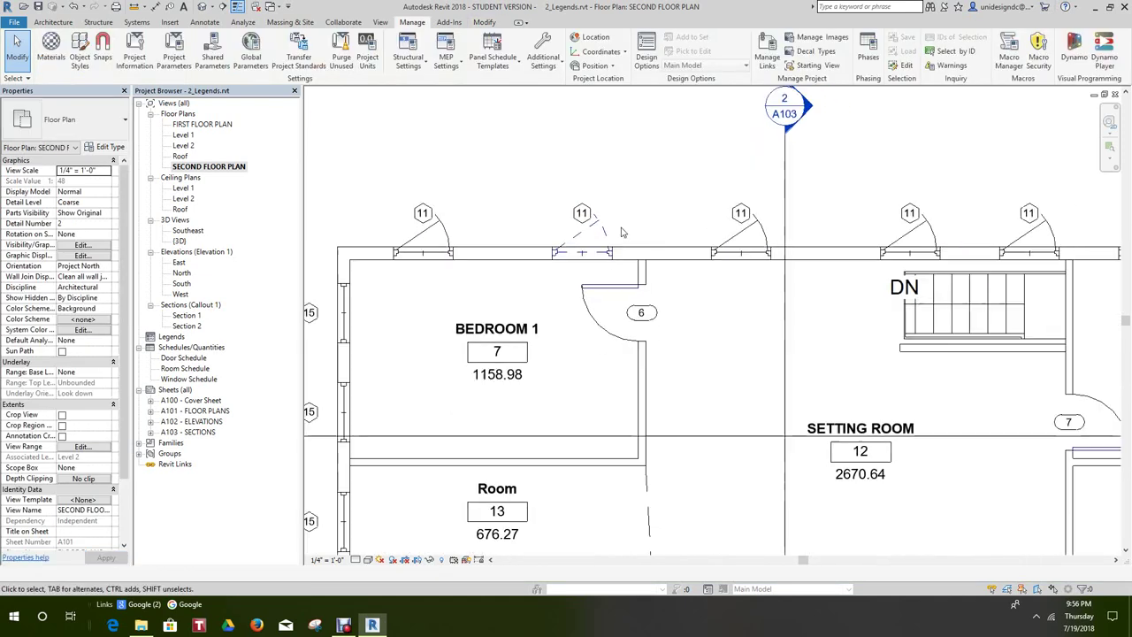
mouse_move(627, 238)
middle_mouse_down()
mouse_move(626, 292)
mouse_move(624, 247)
middle_mouse_up()
scroll(624, 248, "down", 3)
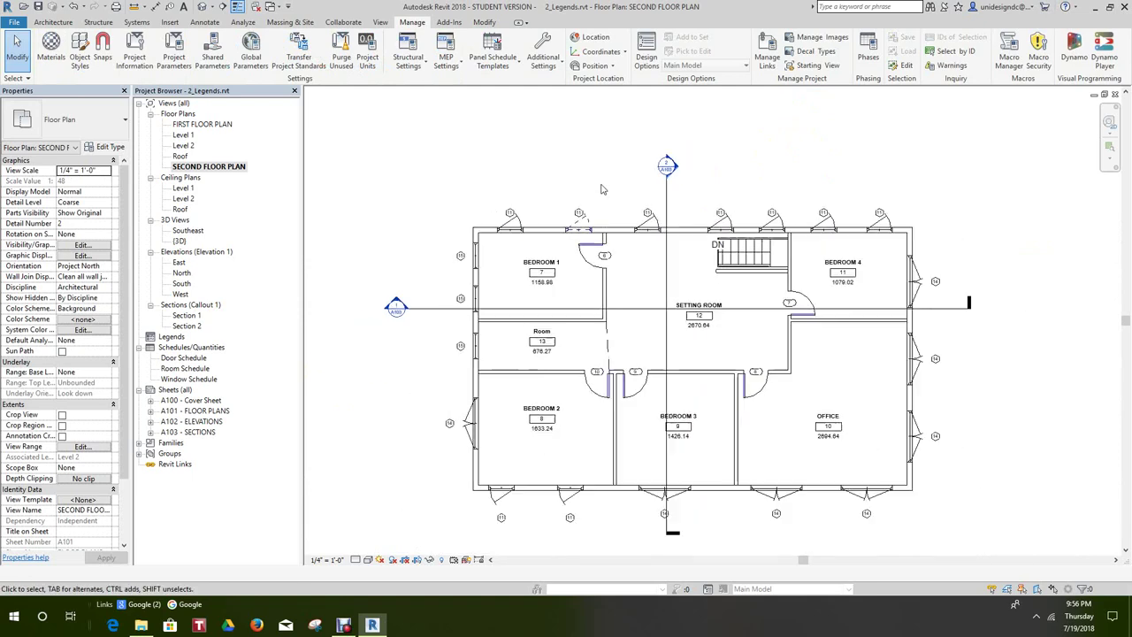
scroll(536, 172, "up", 4)
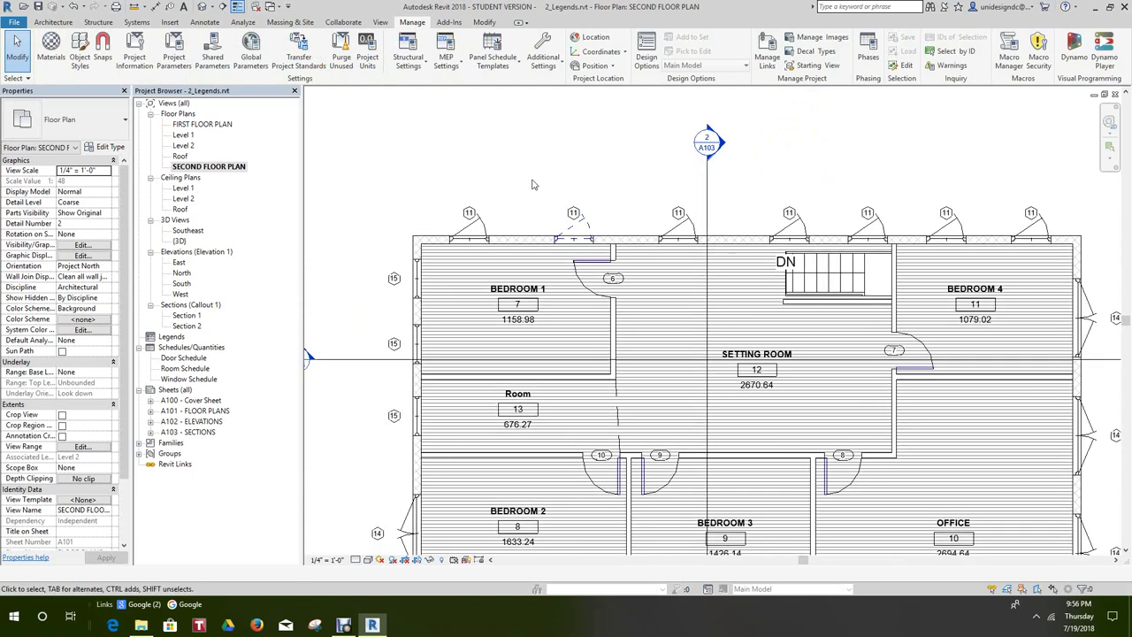
scroll(532, 184, "down", 2)
left_click(489, 502)
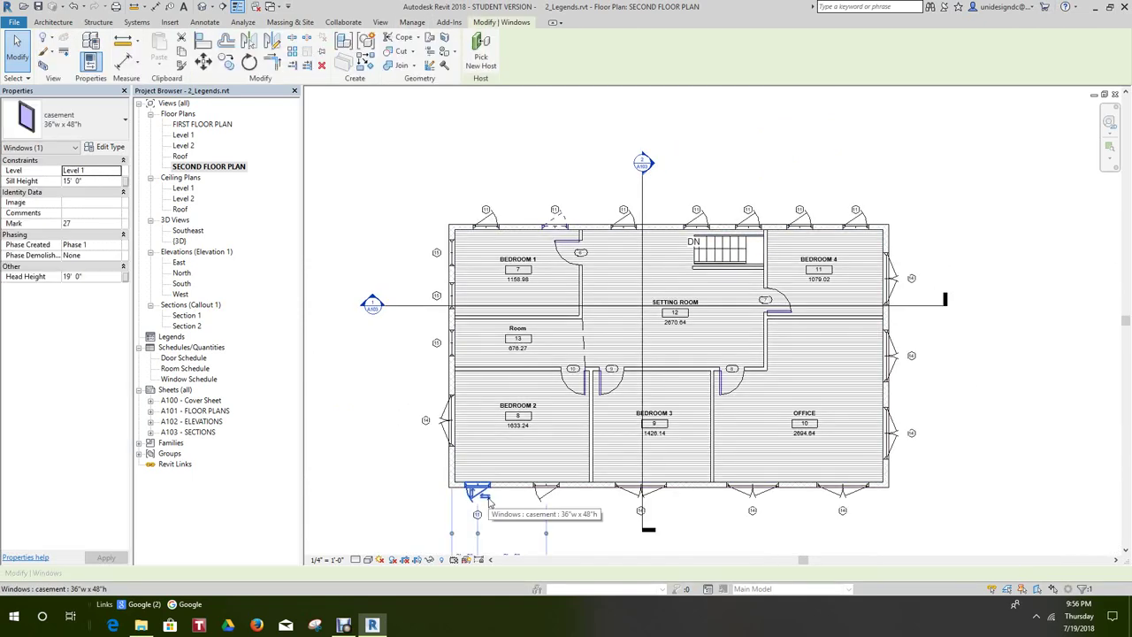
left_click(424, 521)
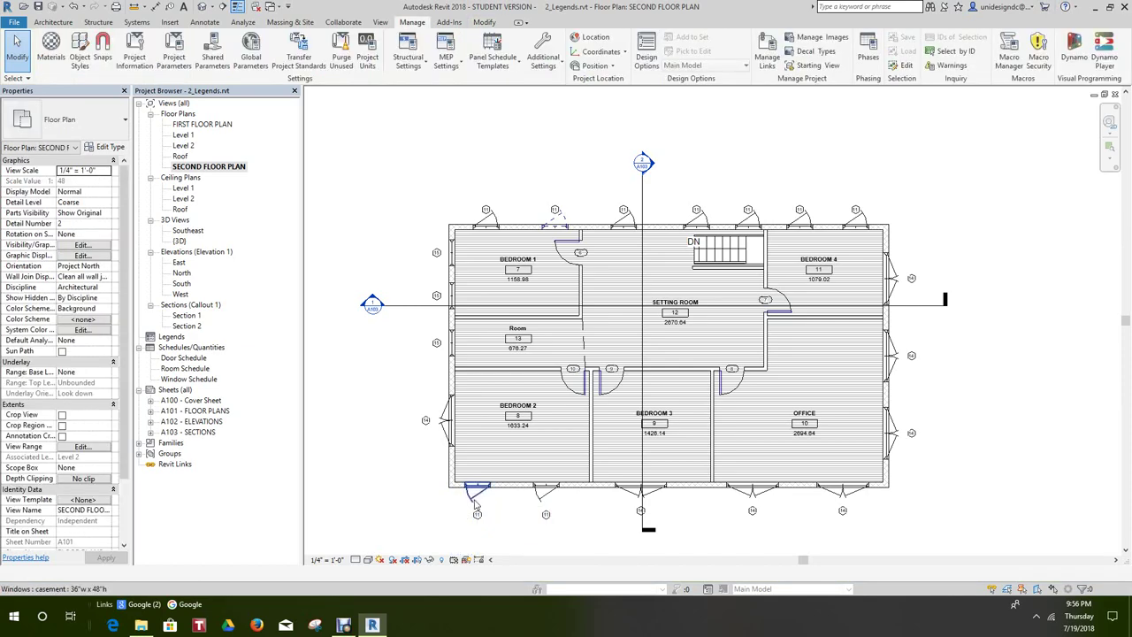
scroll(539, 190, "up", 1)
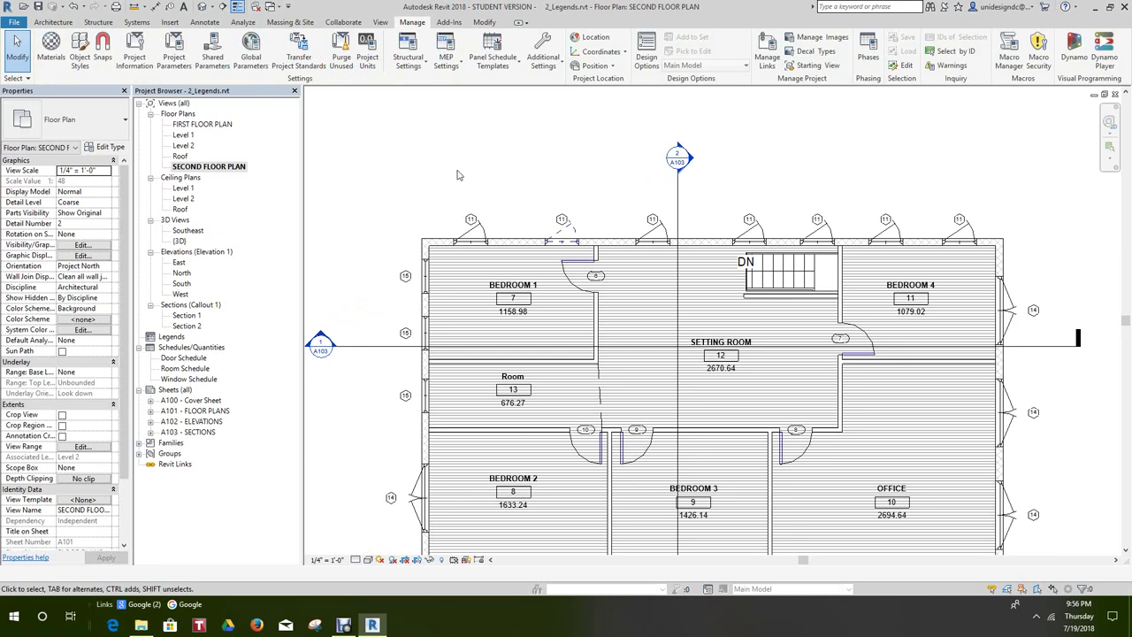
left_click(488, 236)
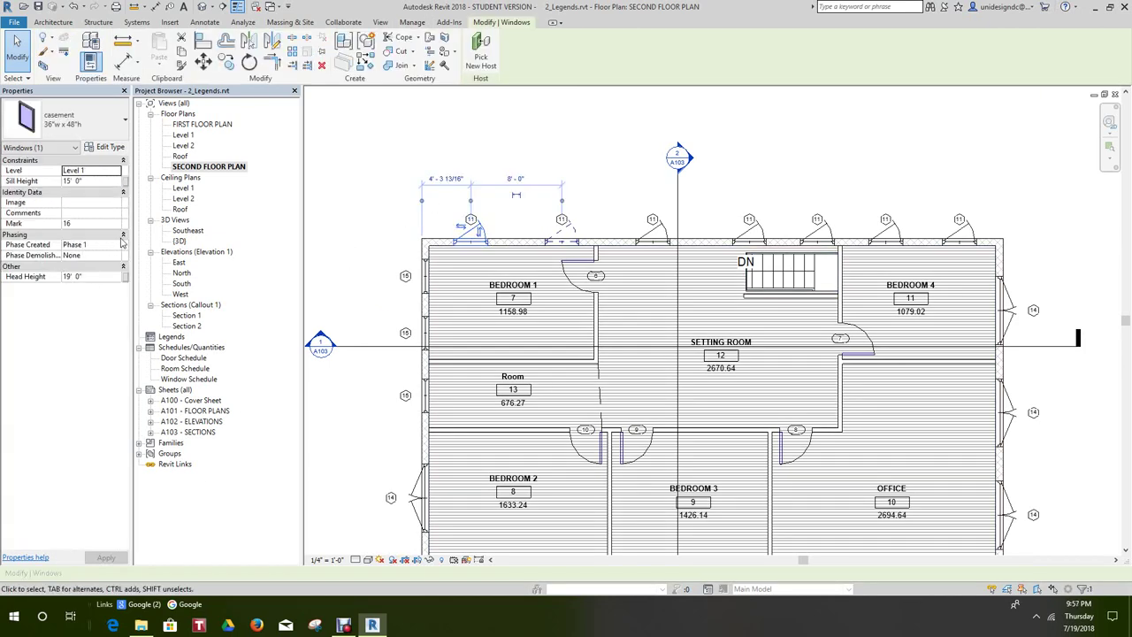
left_click(123, 235)
left_click(123, 236)
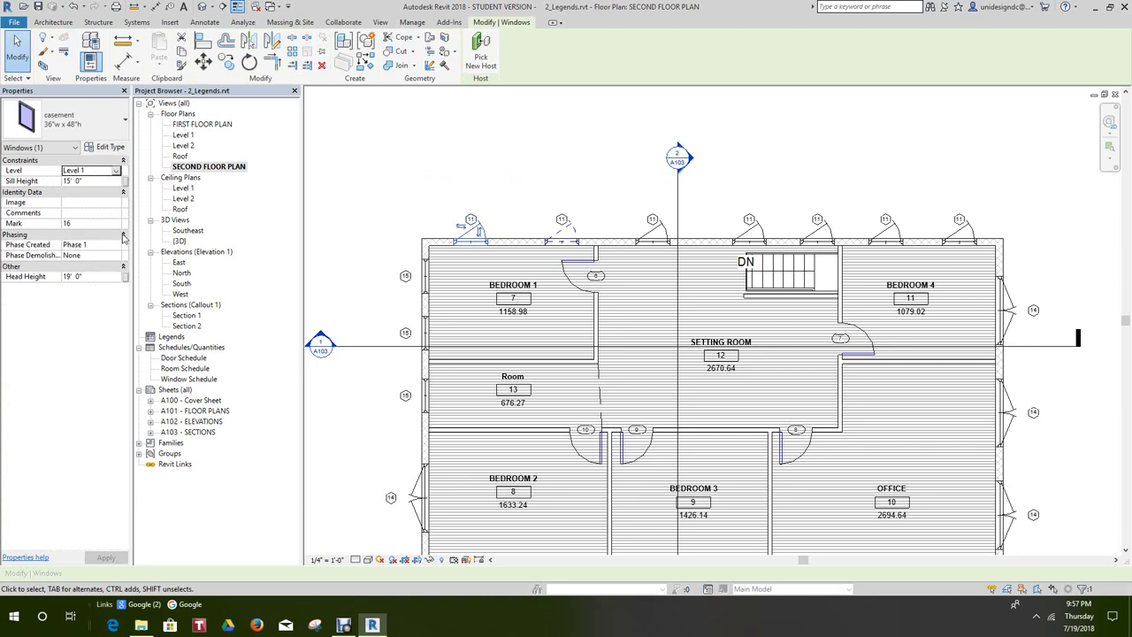
left_click(118, 255)
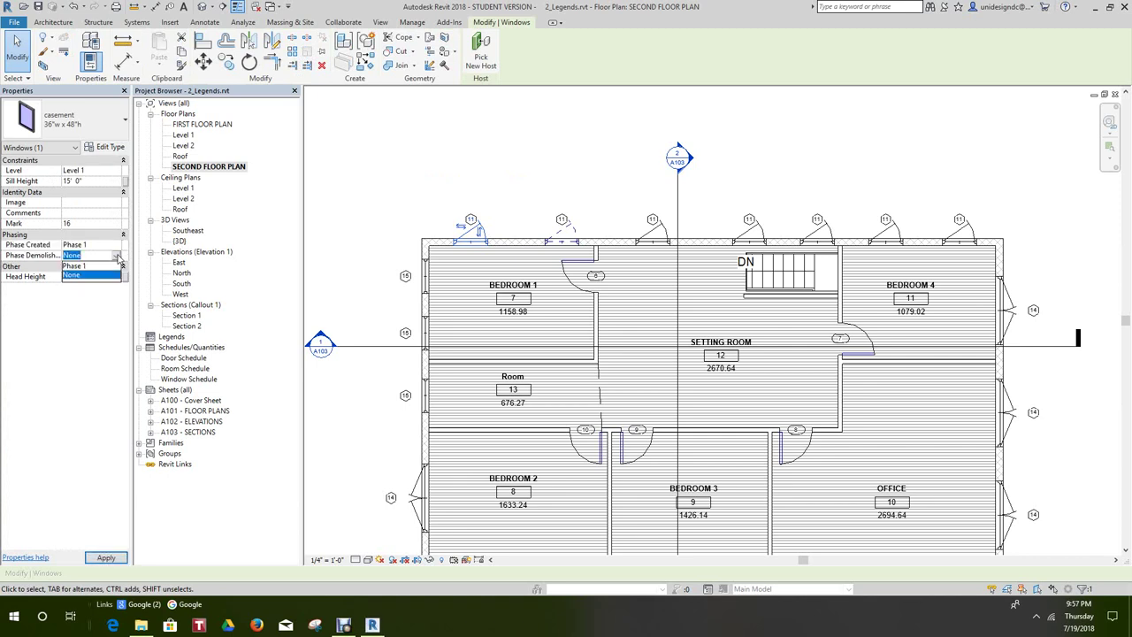
left_click(82, 276)
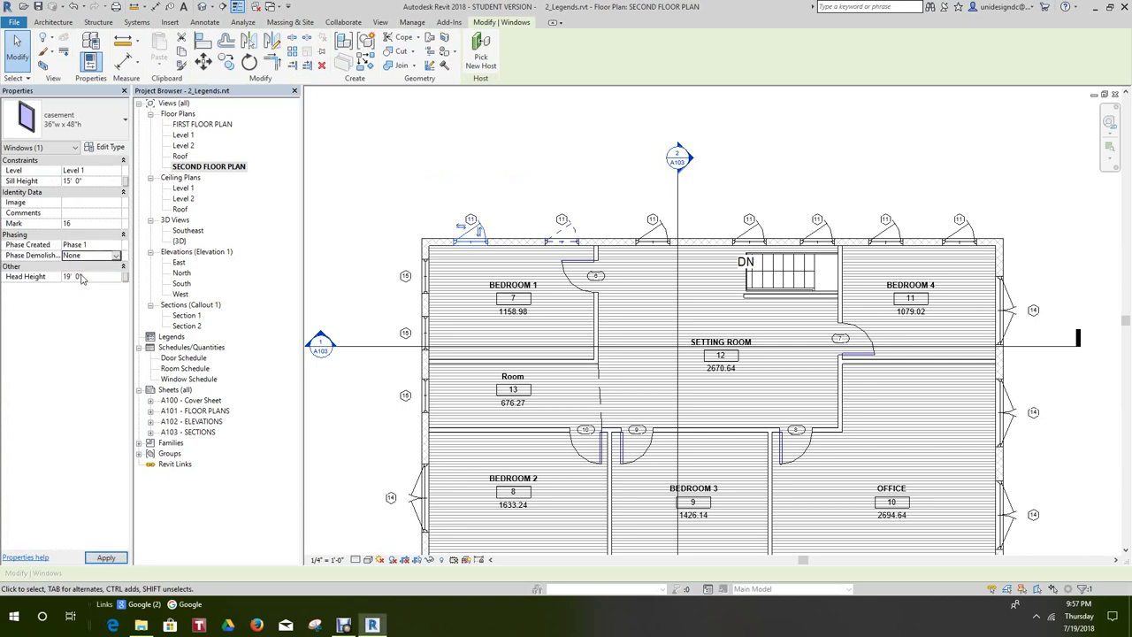
left_click(118, 247)
left_click(117, 247)
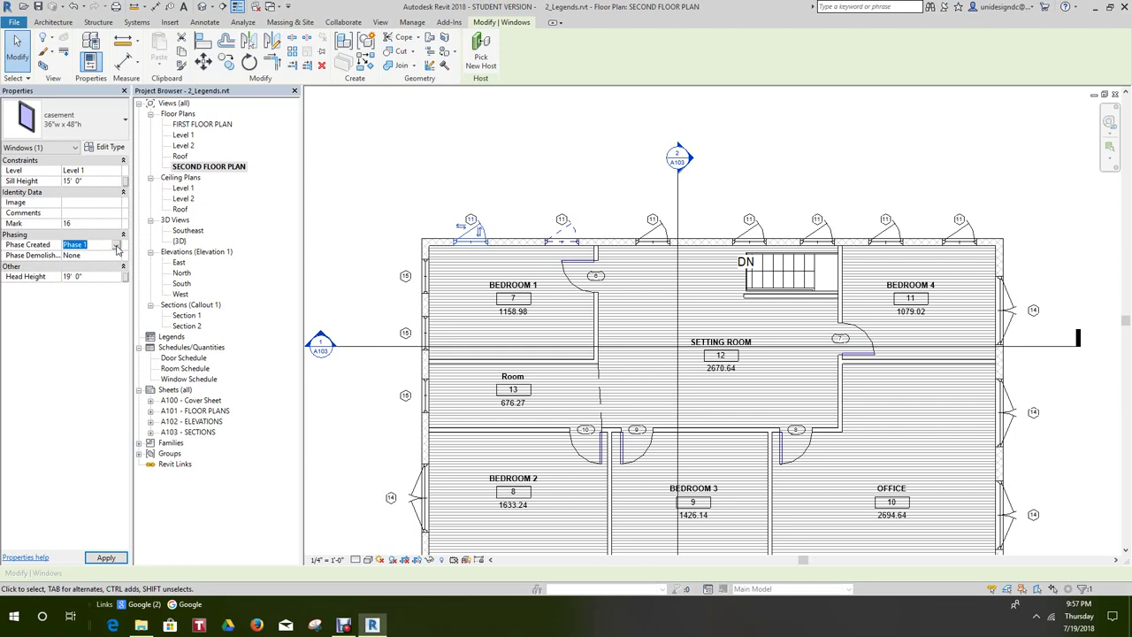
left_click(420, 202)
scroll(372, 220, "up", 3)
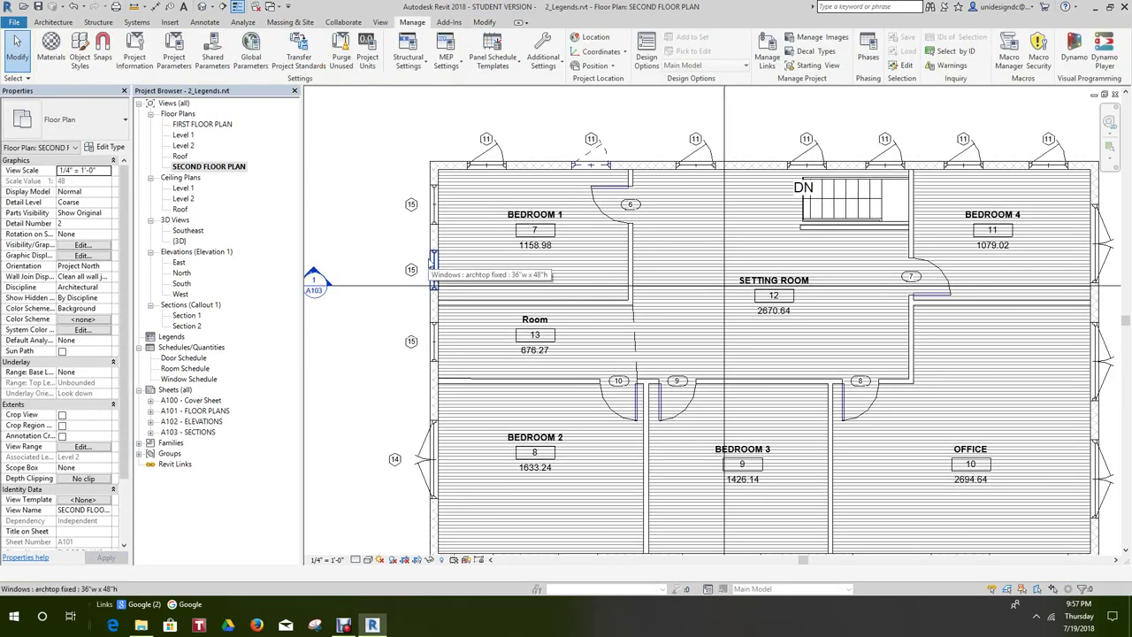
left_click(433, 260)
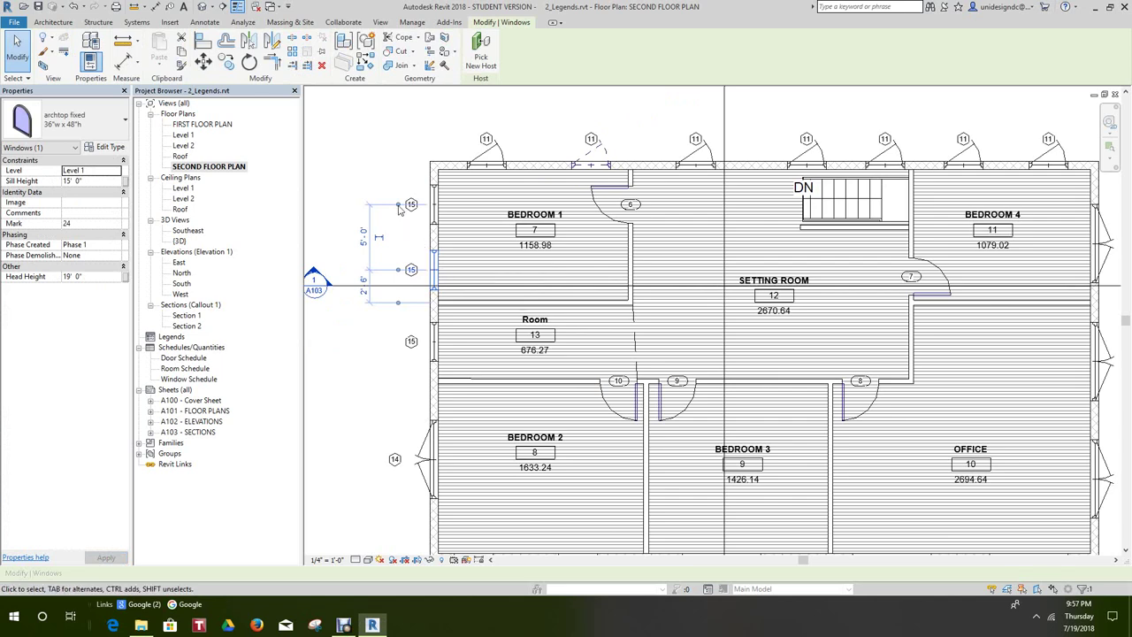
left_click(391, 164)
scroll(402, 194, "down", 4)
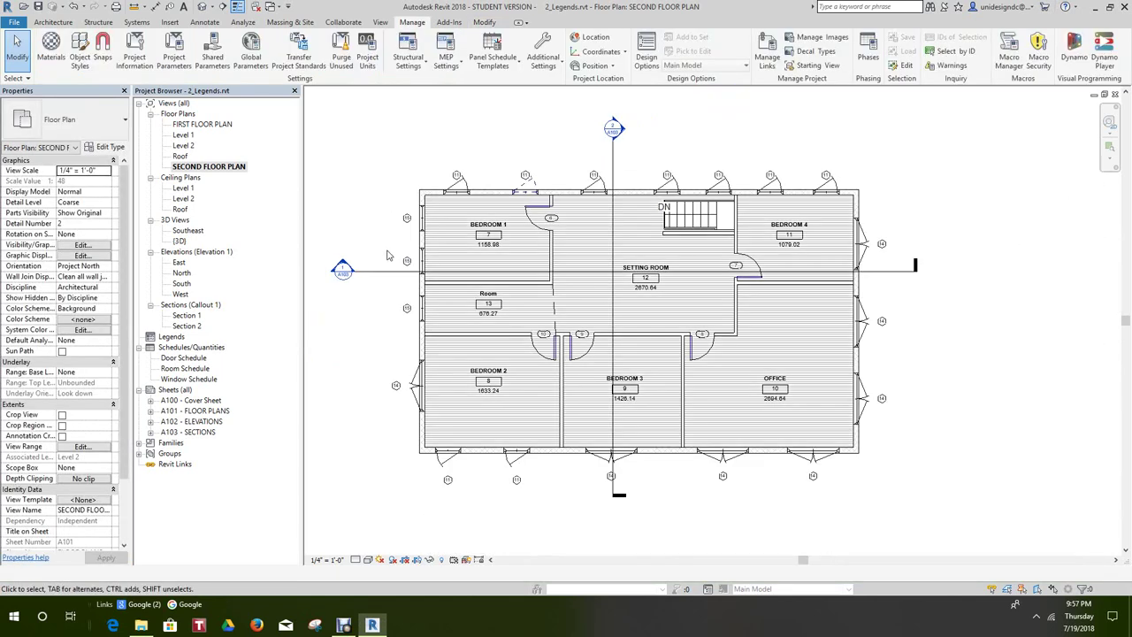
scroll(729, 183, "up", 2)
scroll(729, 184, "down", 4)
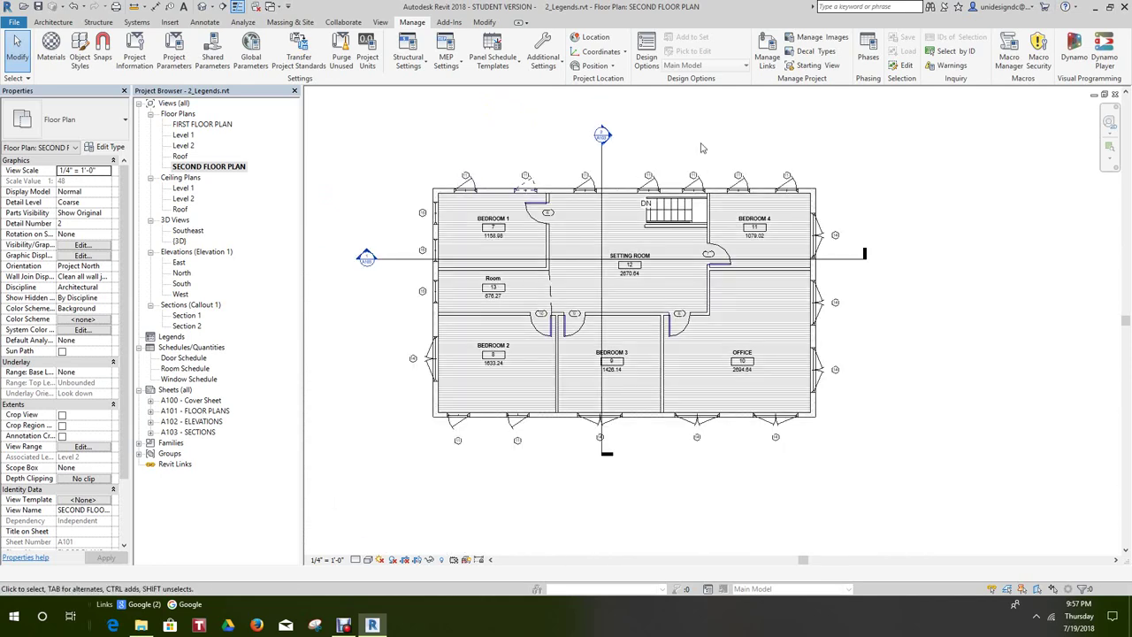
scroll(701, 148, "up", 2)
scroll(647, 183, "down", 1)
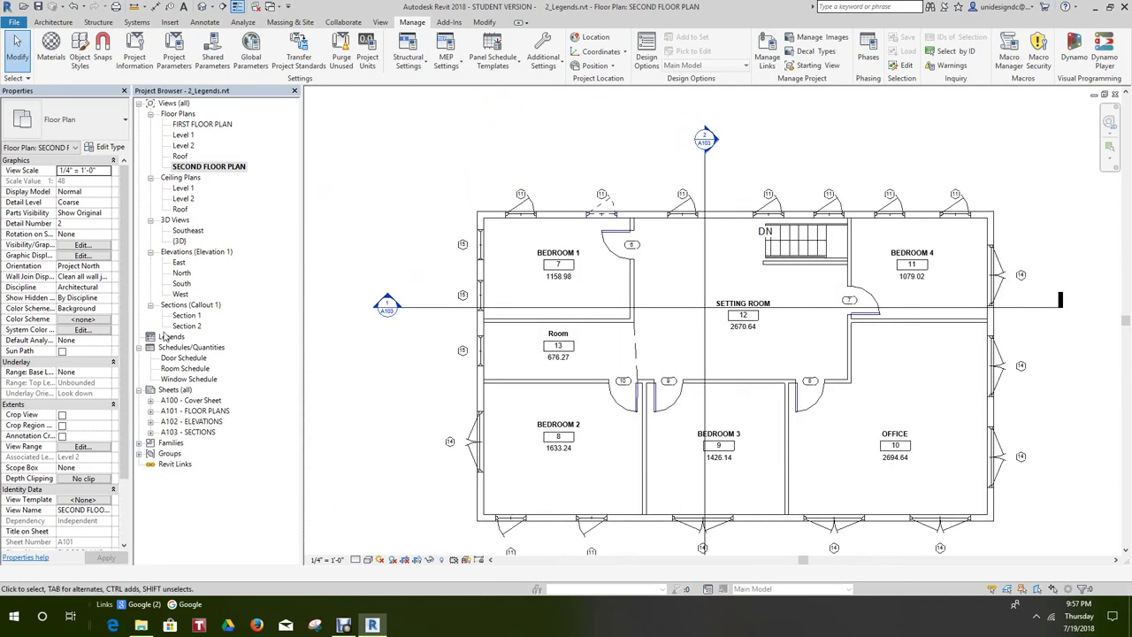
- Open sheets A103 Sections, A102 Elevations and A101 Floor Plans, ending on A100 Cover Sheet
double_click(188, 432)
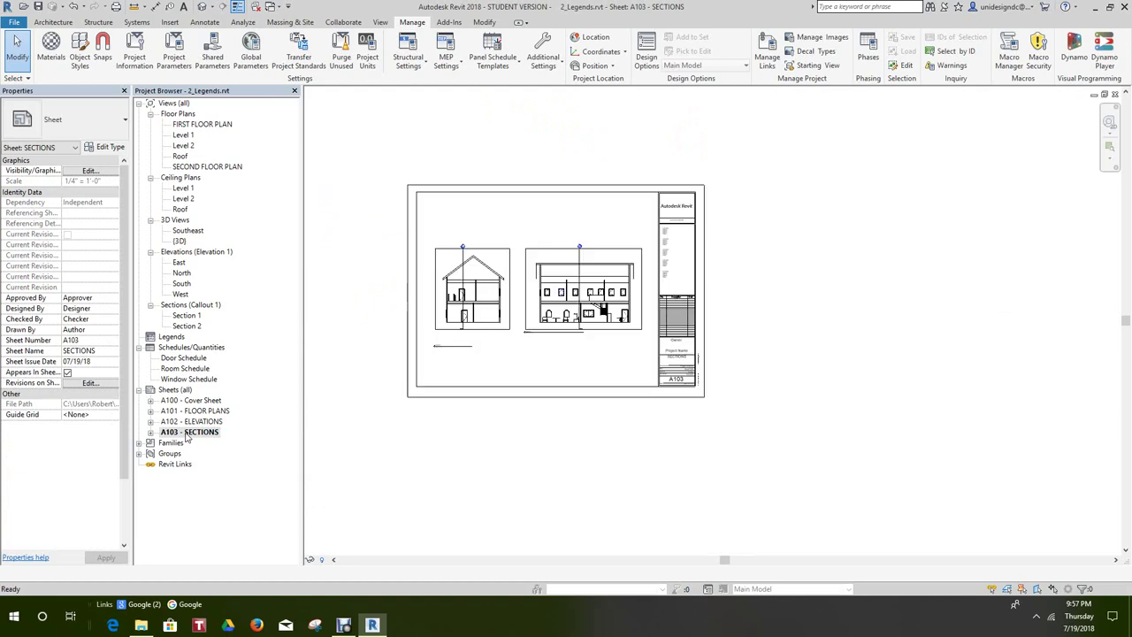
double_click(194, 421)
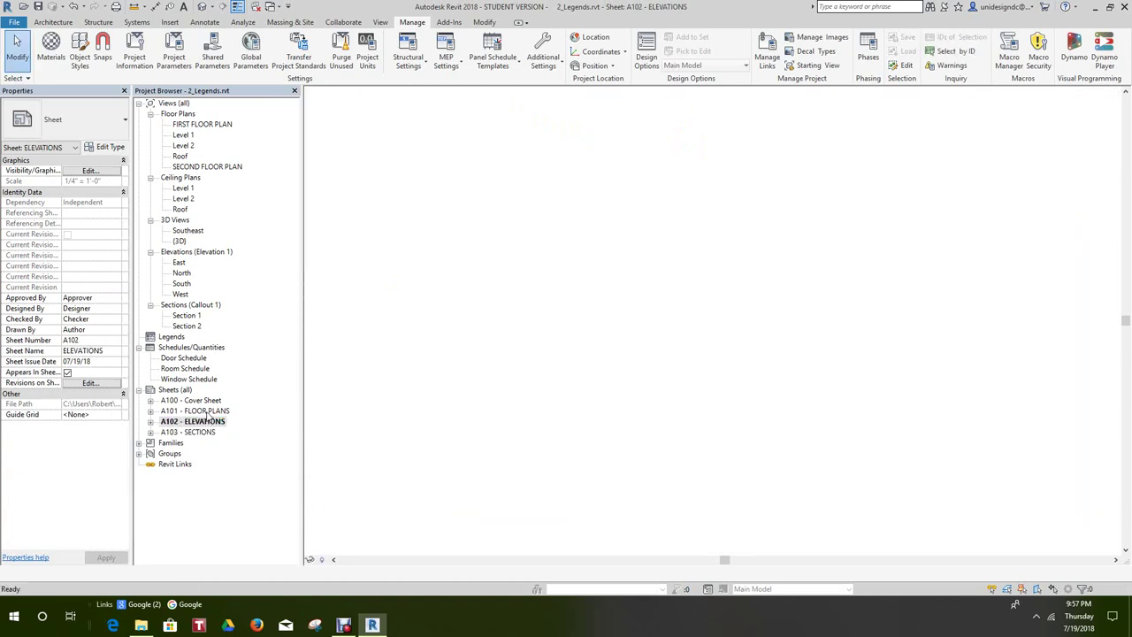
double_click(197, 410)
double_click(193, 400)
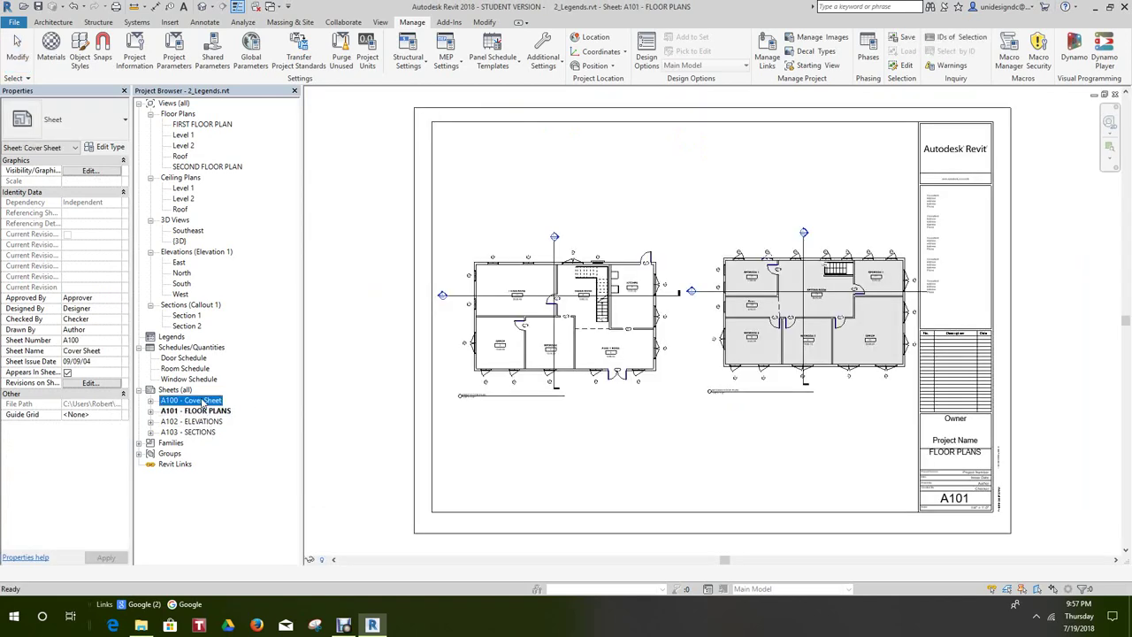
- Pan the cover sheet toward its title block and restore the recording program's window
scroll(844, 366, "up", 4)
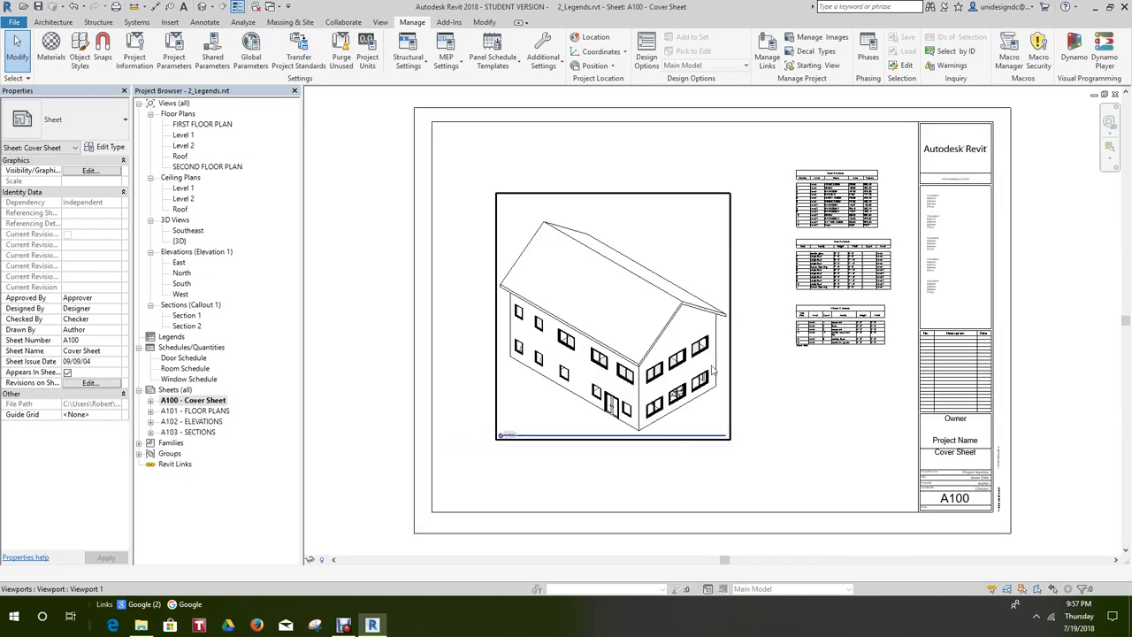
scroll(844, 366, "down", 4)
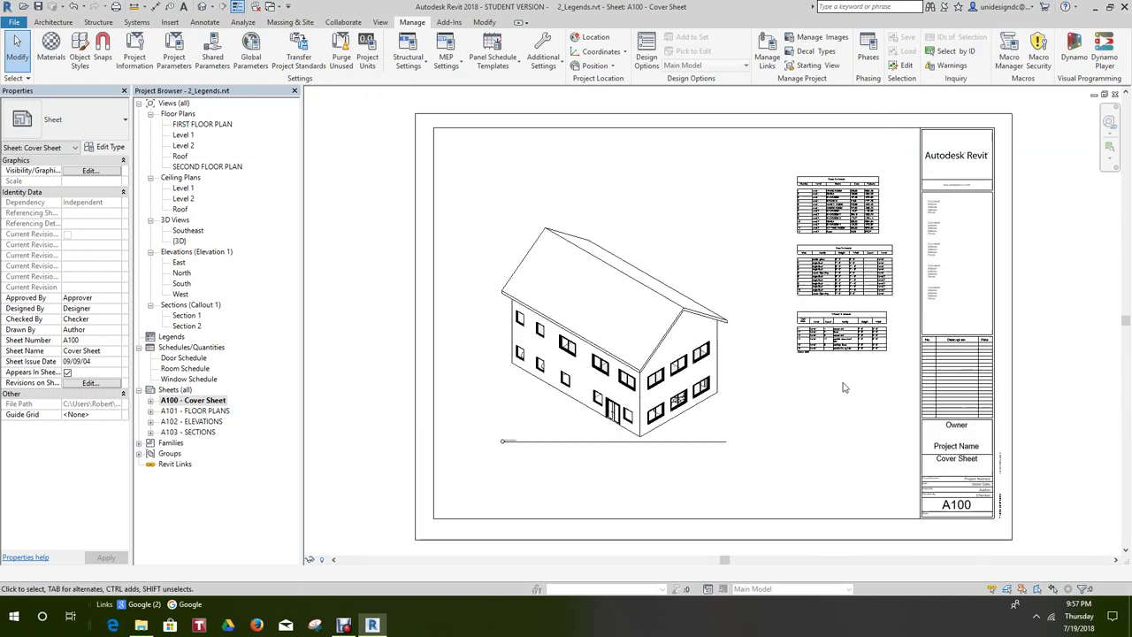
scroll(884, 334, "up", 1)
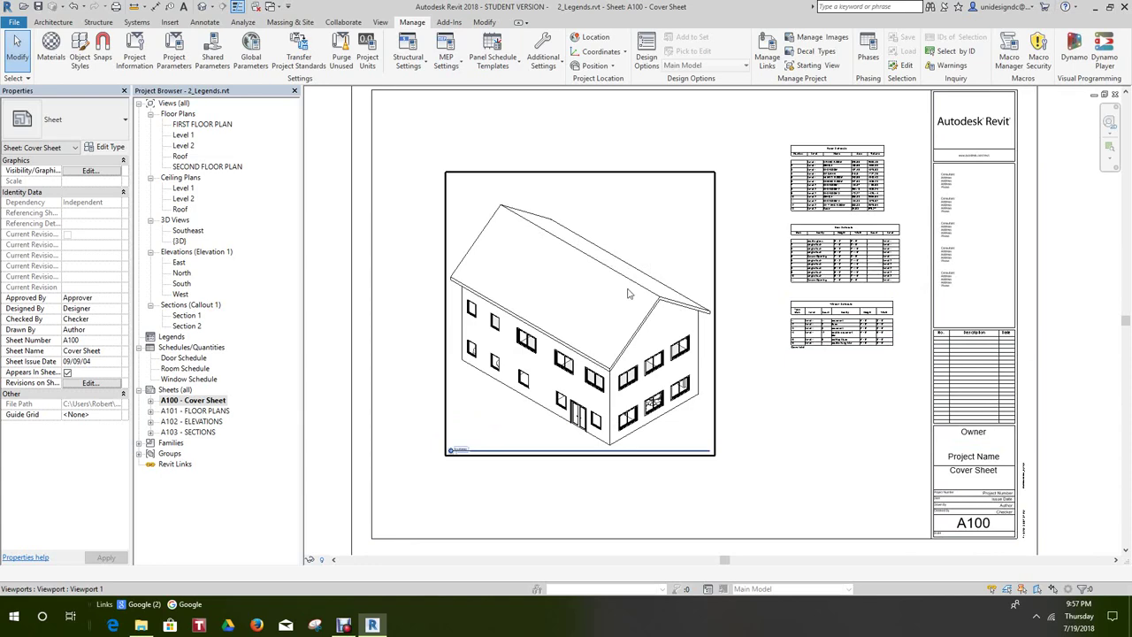
scroll(751, 354, "up", 2)
middle_click_drag(836, 433, 837, 359)
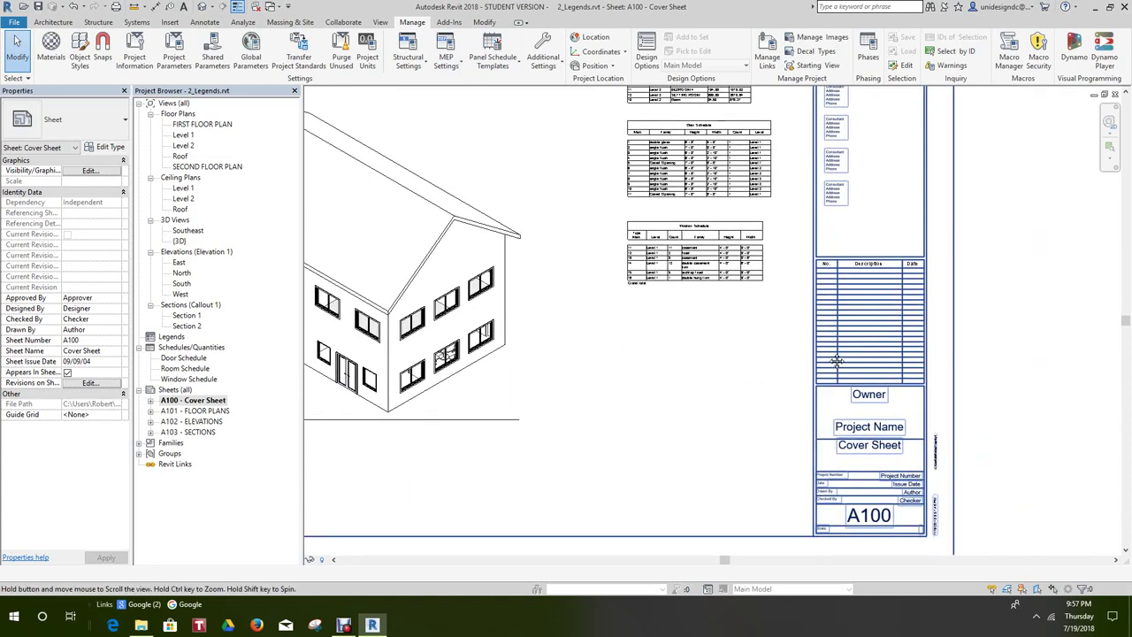
scroll(707, 406, "down", 5)
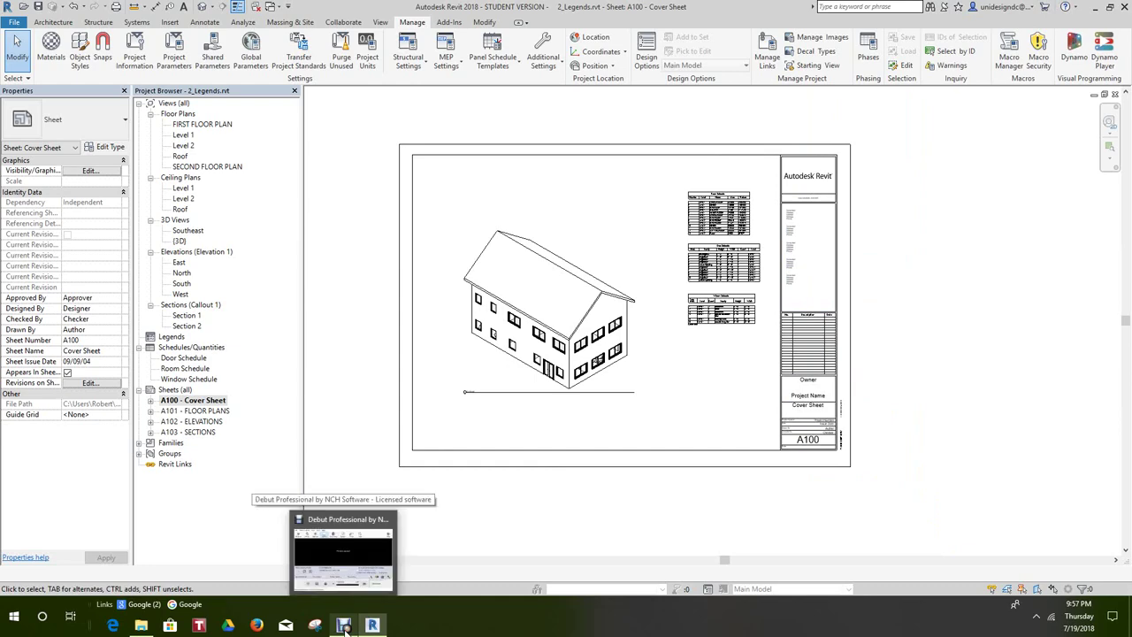
left_click(344, 626)
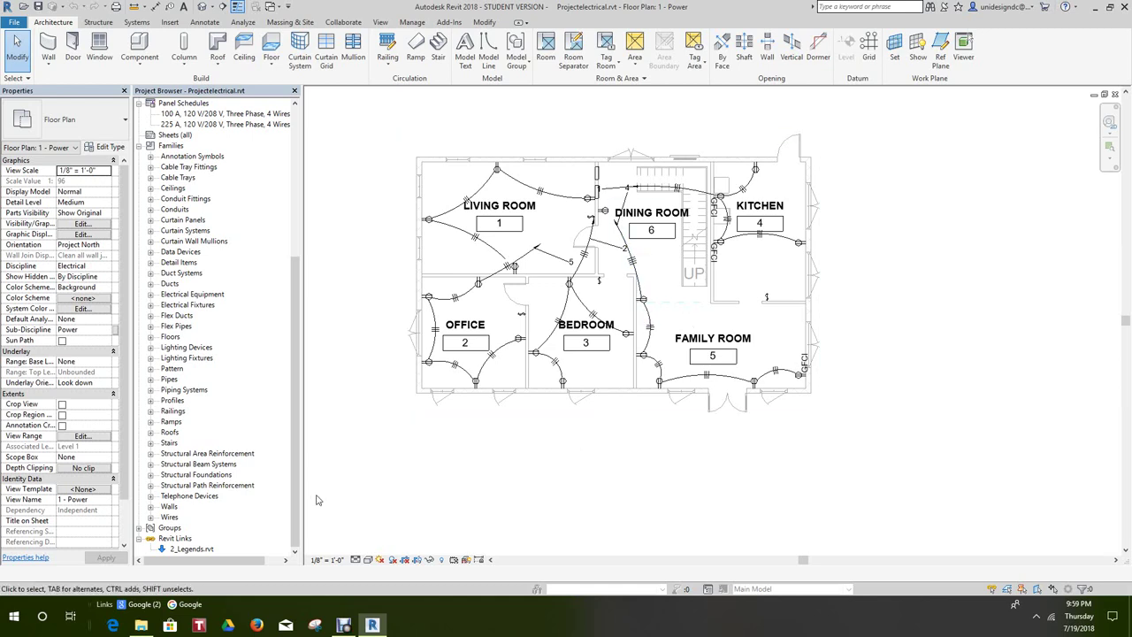
- Zoom out and drag the far right elevation marker in toward the building
left_click_drag(292, 483, 300, 315)
scroll(337, 324, "down", 5)
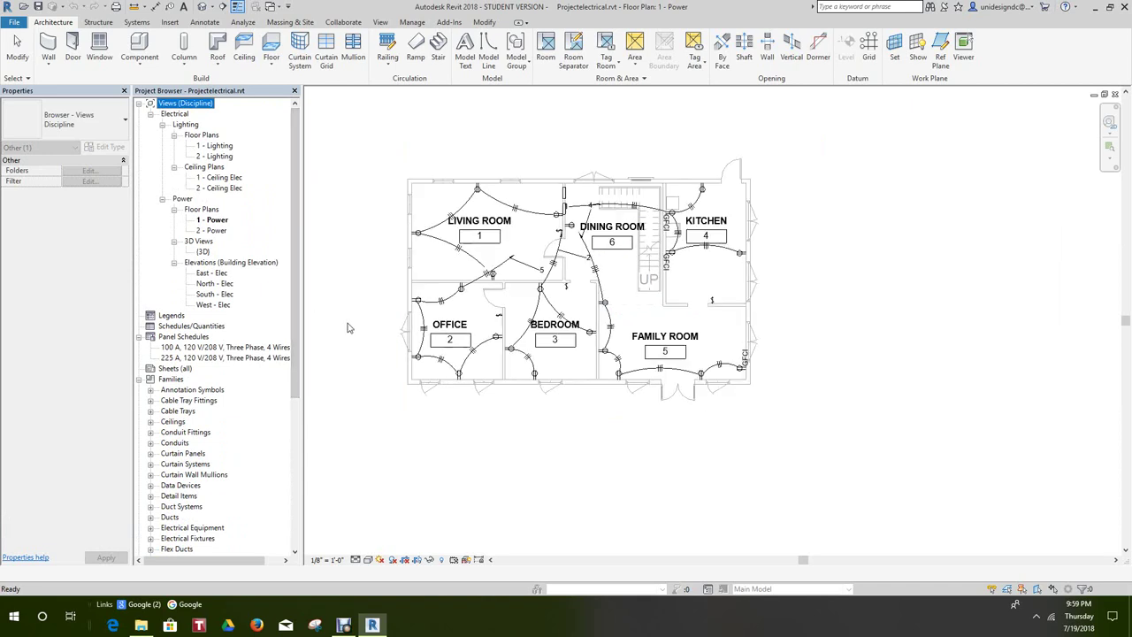
scroll(884, 332, "up", 1)
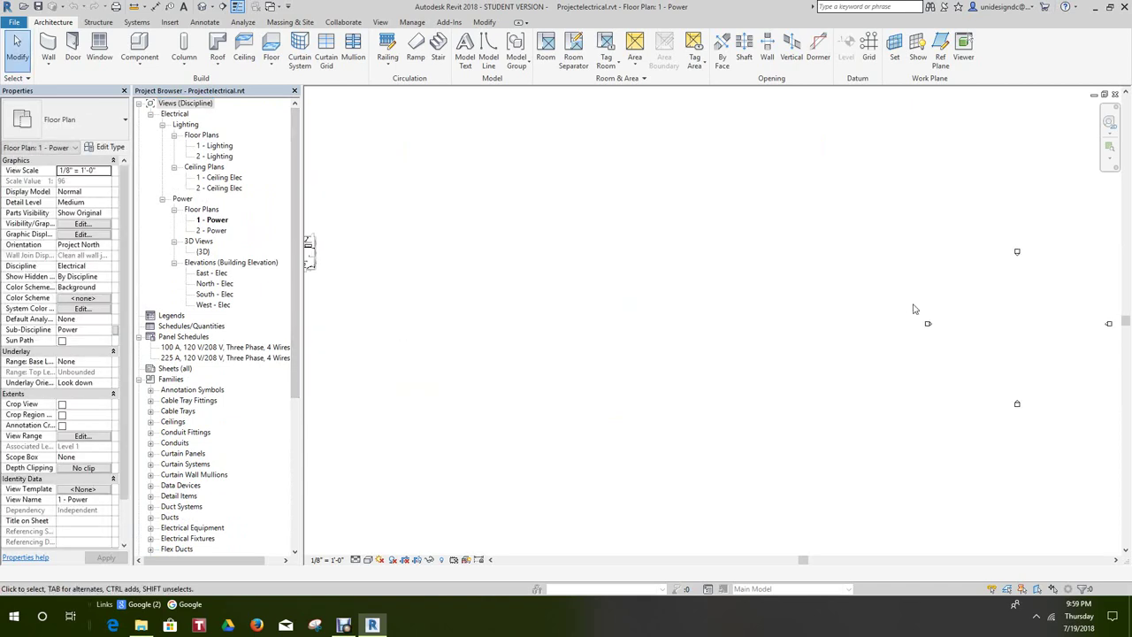
scroll(734, 367, "down", 2)
scroll(811, 358, "up", 1)
scroll(867, 353, "down", 2)
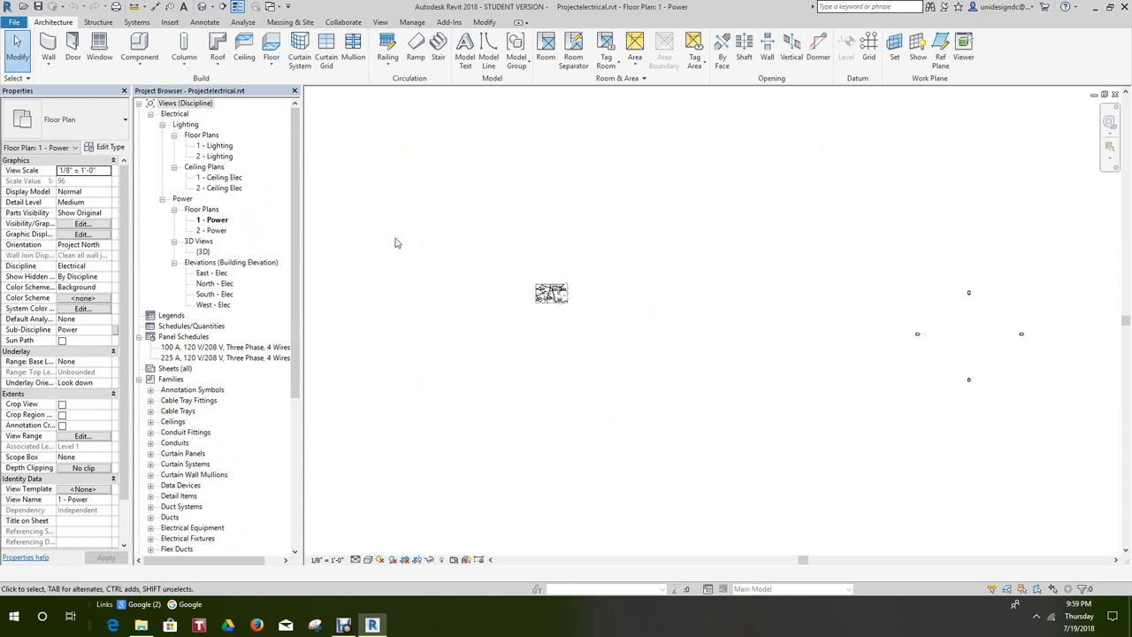
scroll(530, 310, "up", 2)
scroll(575, 318, "down", 2)
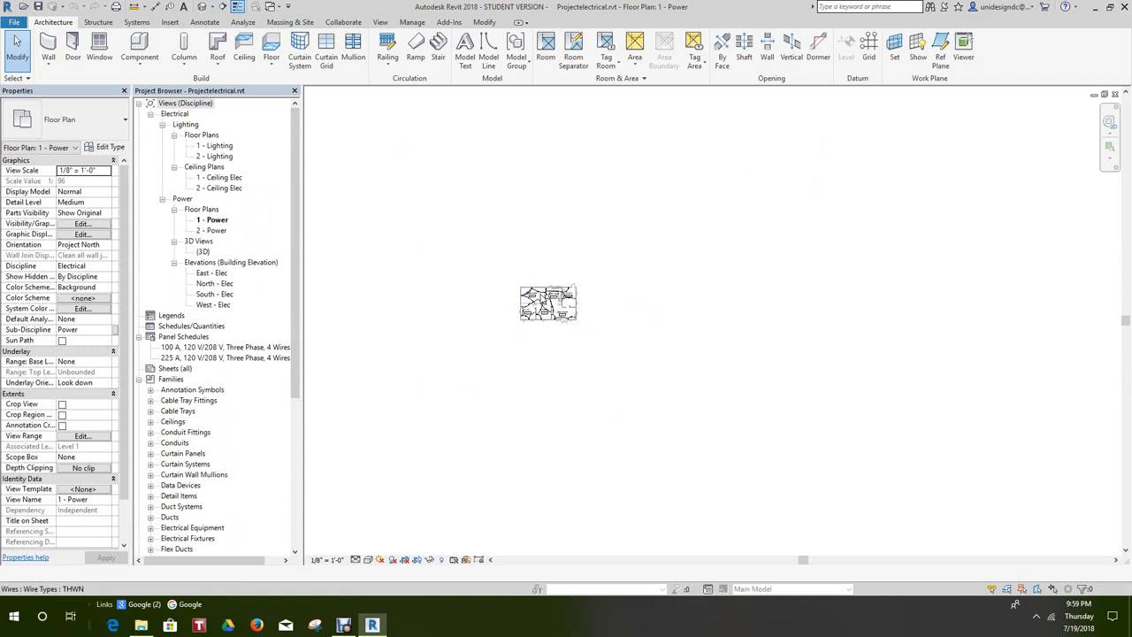
scroll(708, 328, "down", 2)
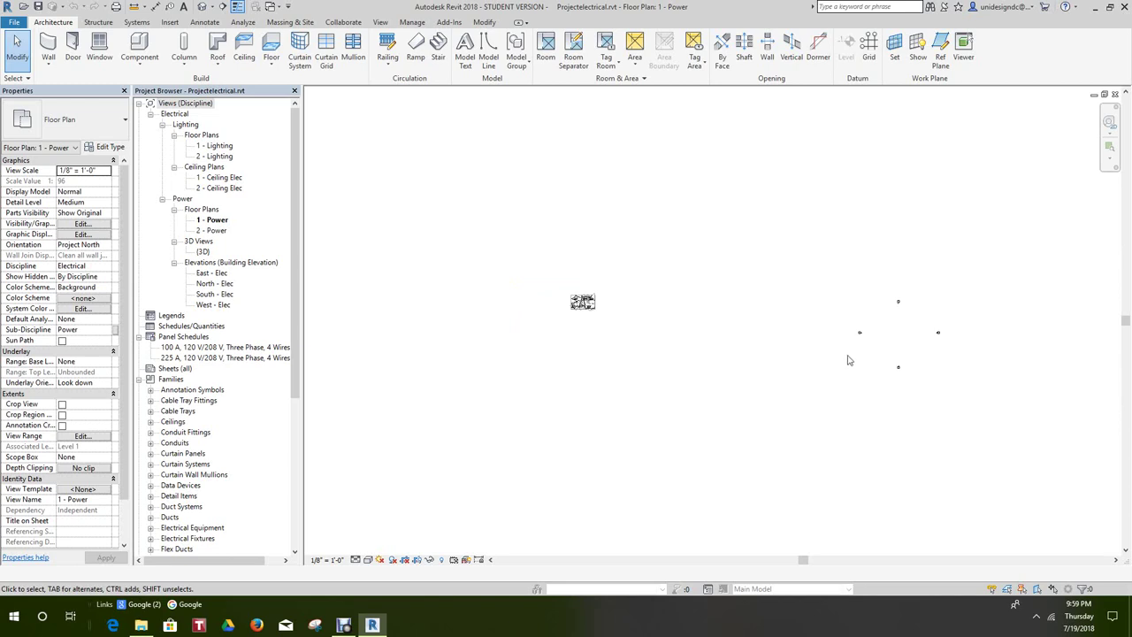
scroll(862, 355, "up", 4)
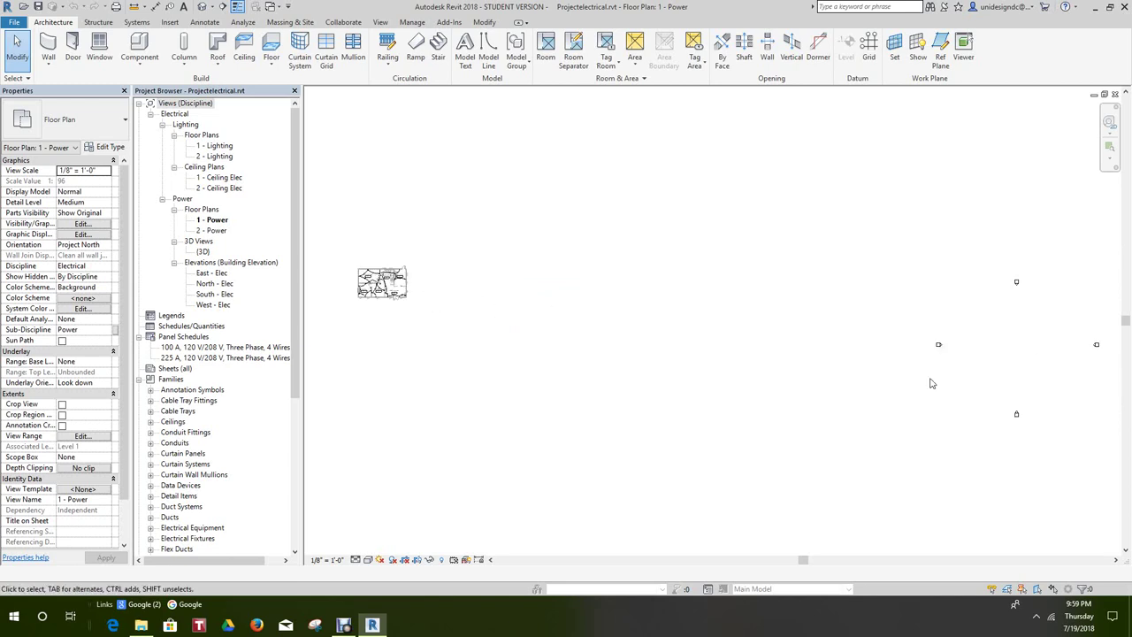
scroll(937, 372, "down", 3)
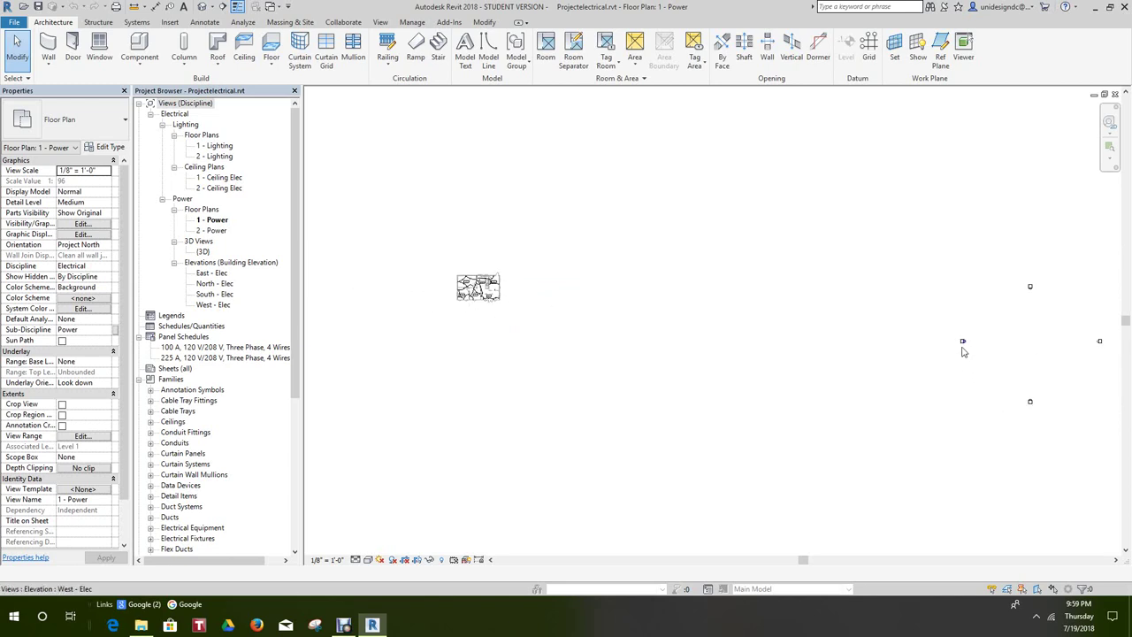
scroll(959, 350, "up", 3)
scroll(968, 356, "down", 2)
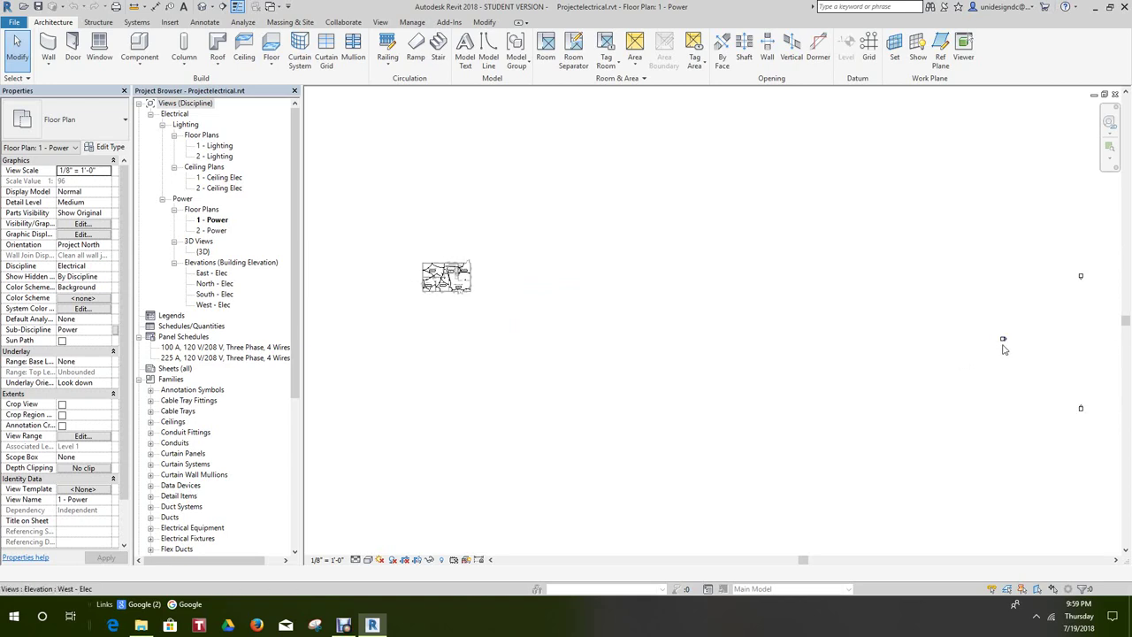
left_click_drag(990, 317, 1015, 361)
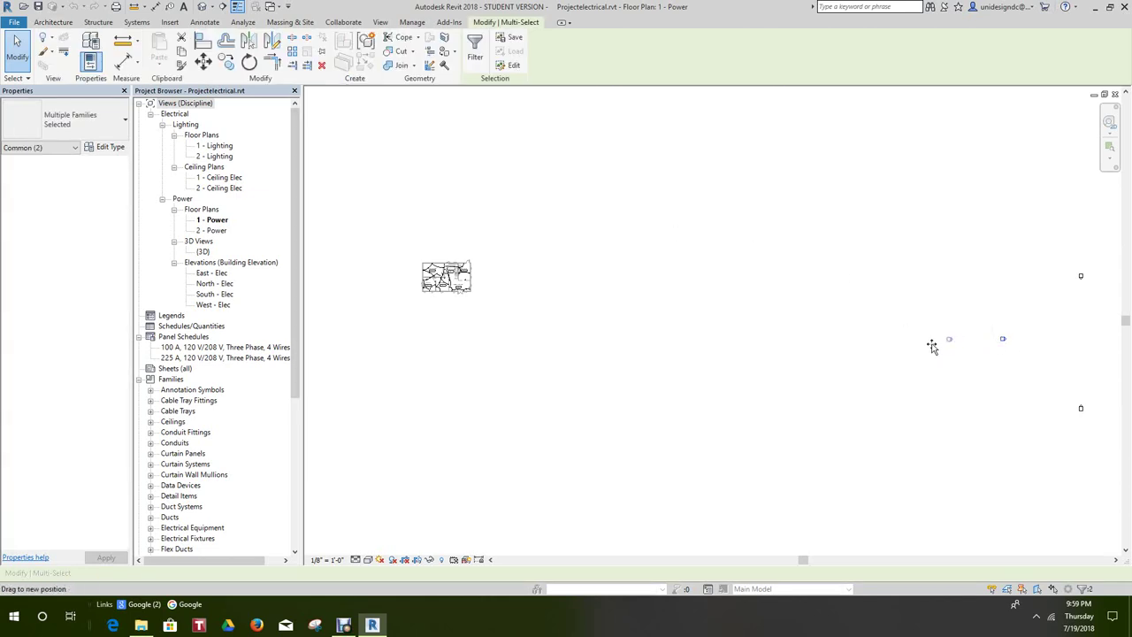
left_click_drag(387, 284, 384, 280)
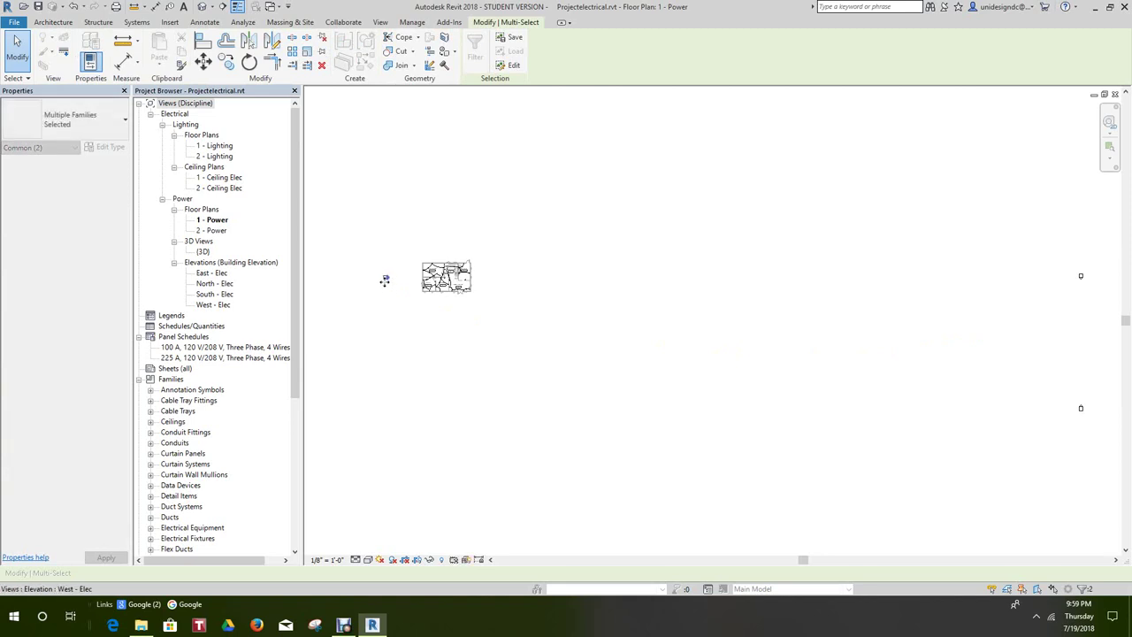
left_click(434, 323)
- Window-select the remaining distant elevation markers and drag each beside the plan
scroll(860, 365, "down", 1)
scroll(884, 366, "down", 1)
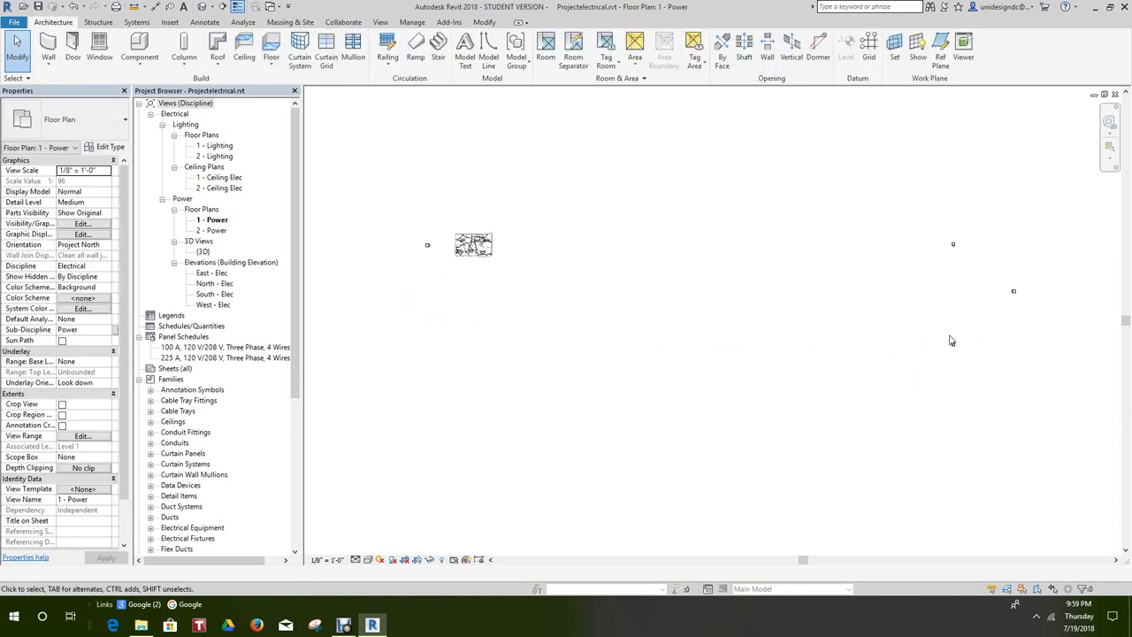
left_click_drag(939, 326, 990, 380)
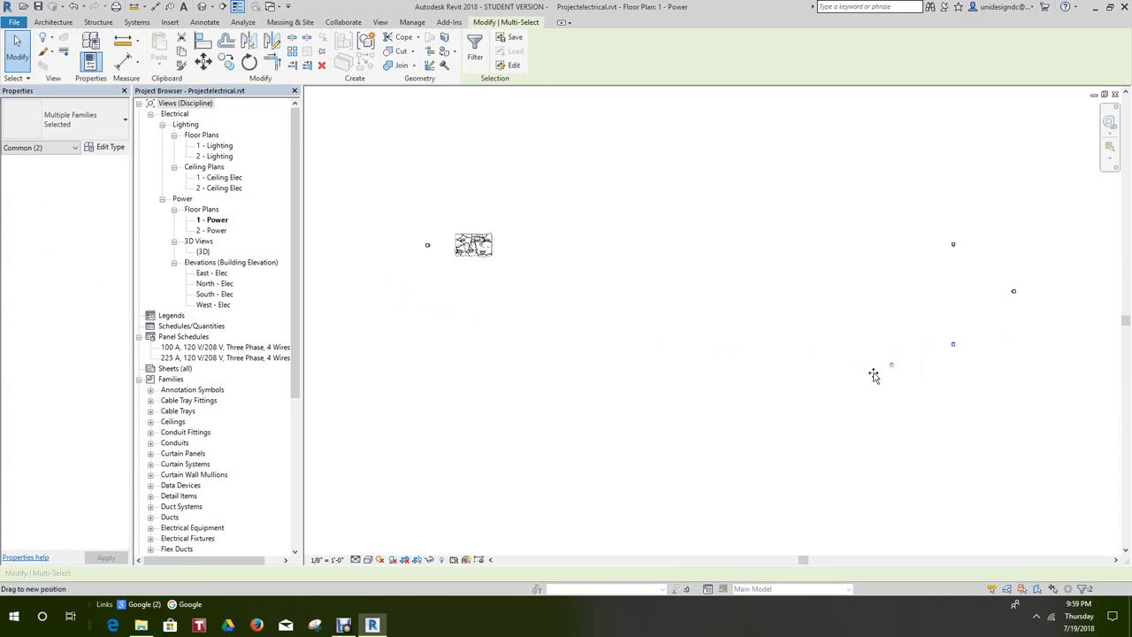
left_click_drag(473, 290, 473, 282)
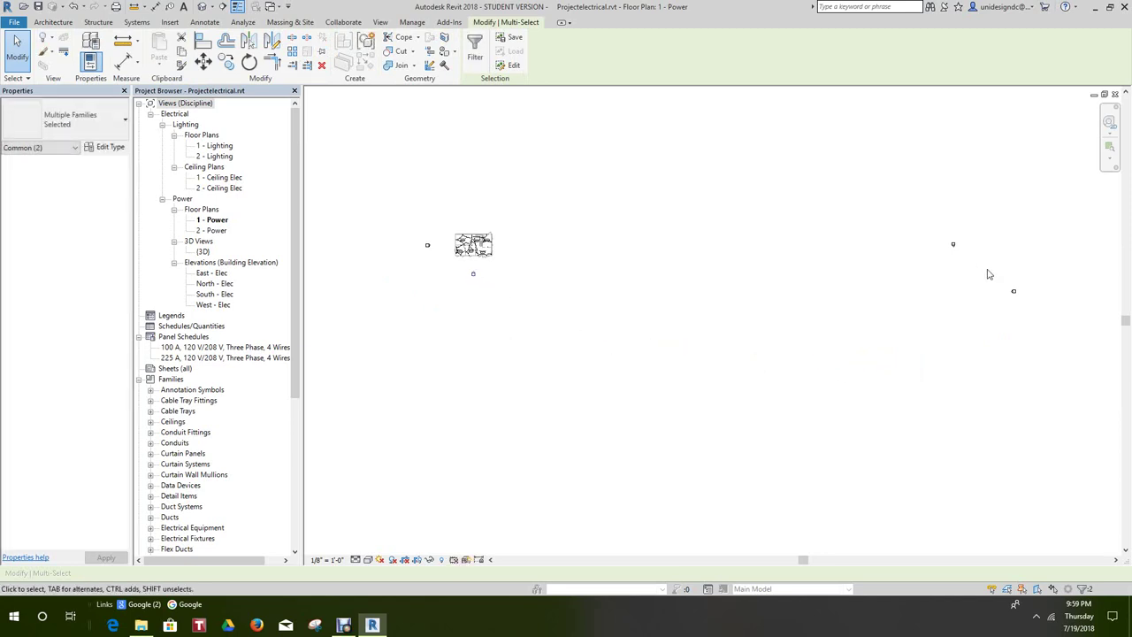
mouse_move(987, 269)
left_mouse_down()
mouse_move(1053, 330)
mouse_move(1028, 315)
left_mouse_up()
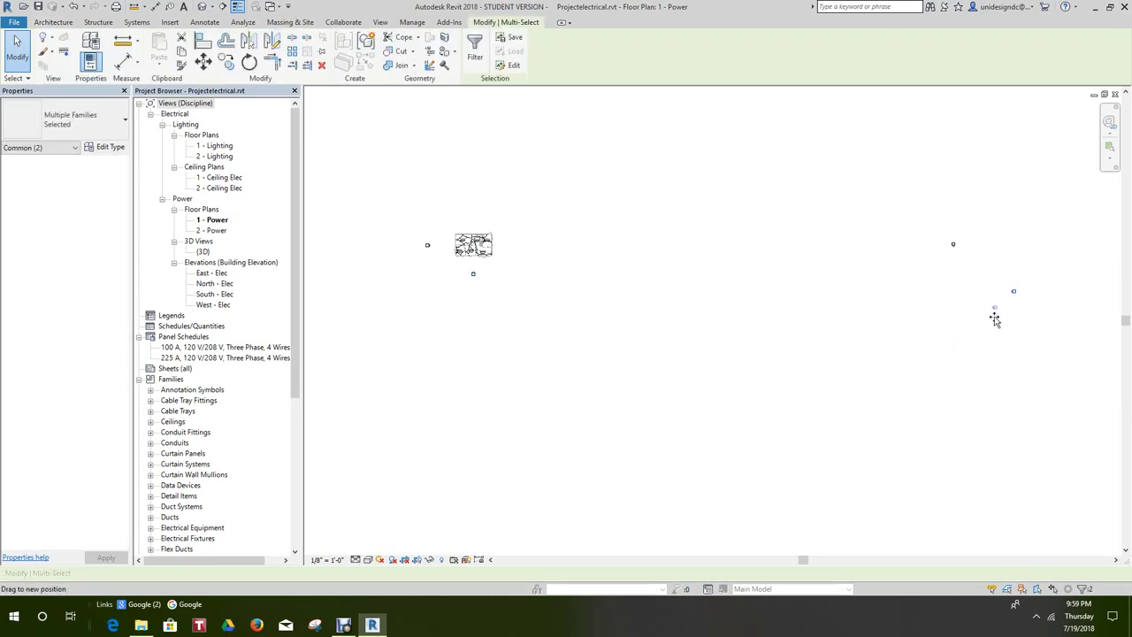
left_click_drag(573, 259, 517, 255)
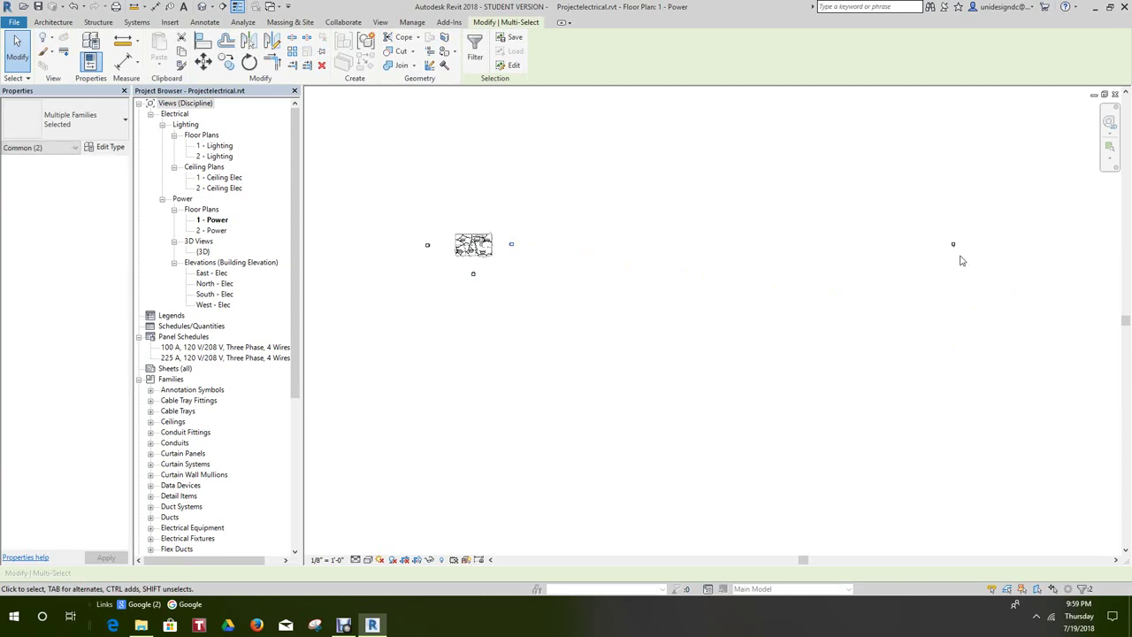
left_click_drag(939, 229, 973, 269)
left_click(968, 263)
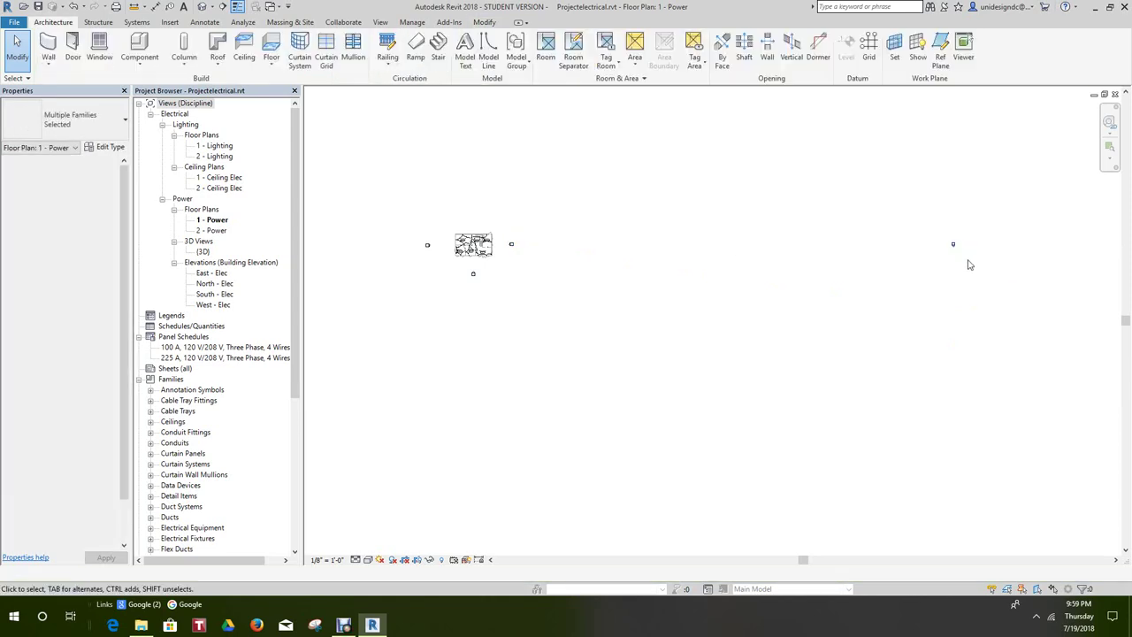
left_click_drag(915, 229, 961, 282)
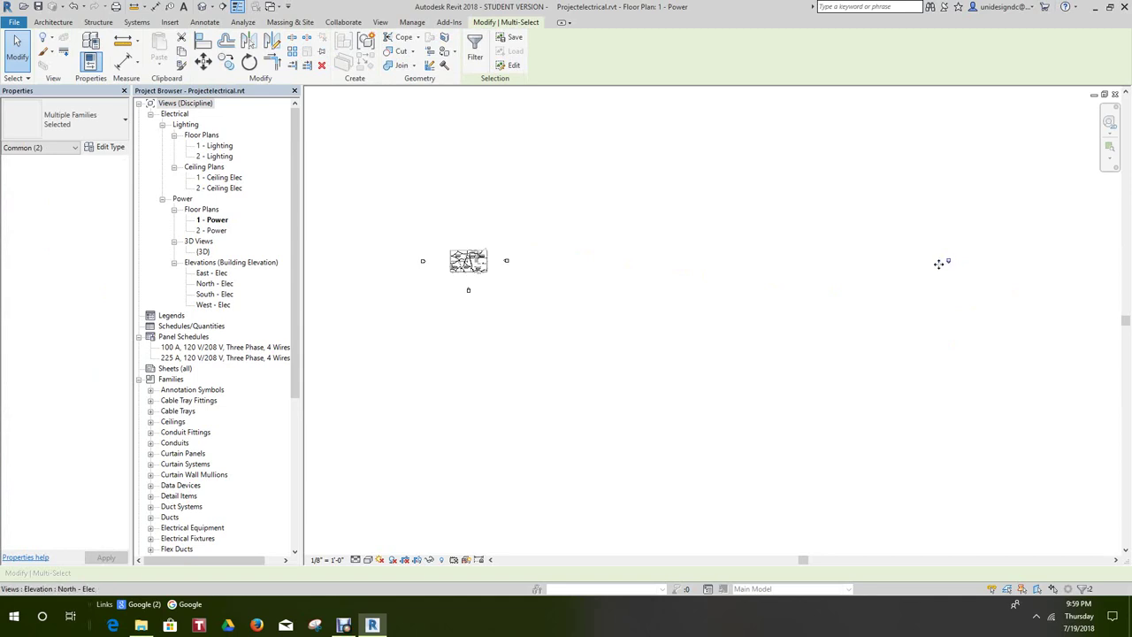
left_click_drag(566, 213, 468, 231)
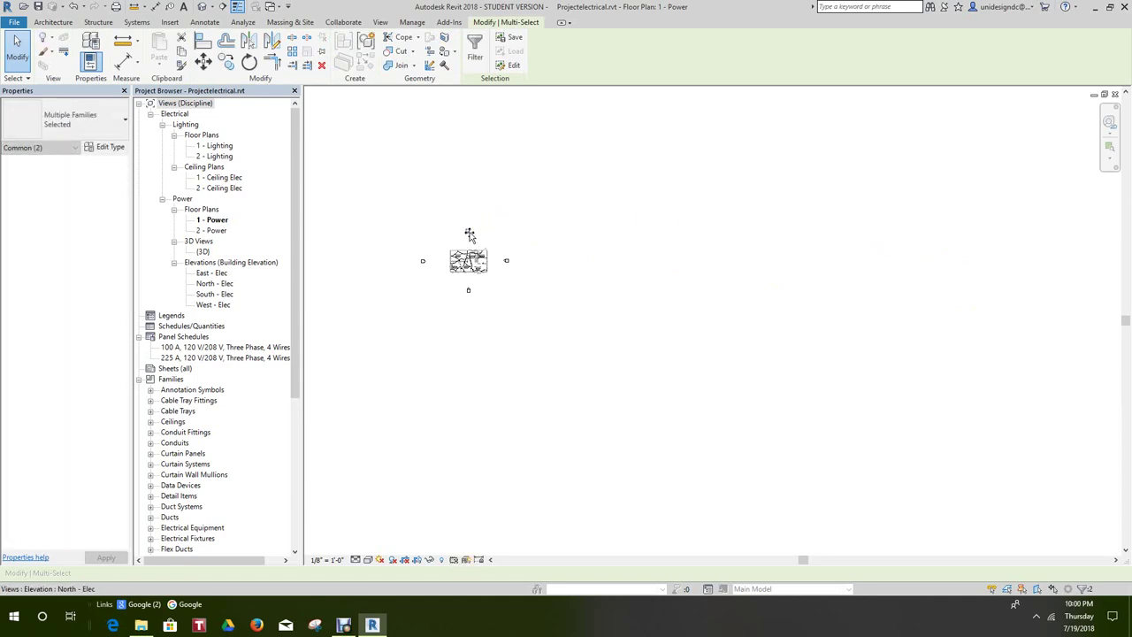
- Look through the 1 - Lighting and 2 - Lighting floor plans, returning to 1 - Lighting
scroll(591, 270, "up", 5)
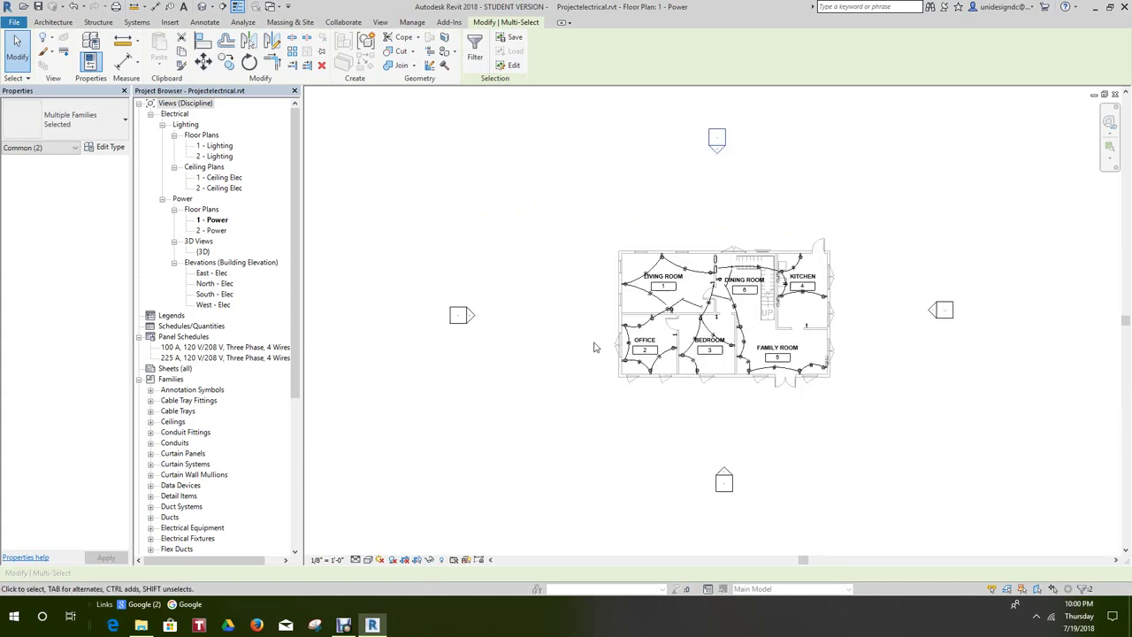
scroll(578, 392, "down", 1)
scroll(788, 270, "up", 2)
scroll(617, 364, "up", 4)
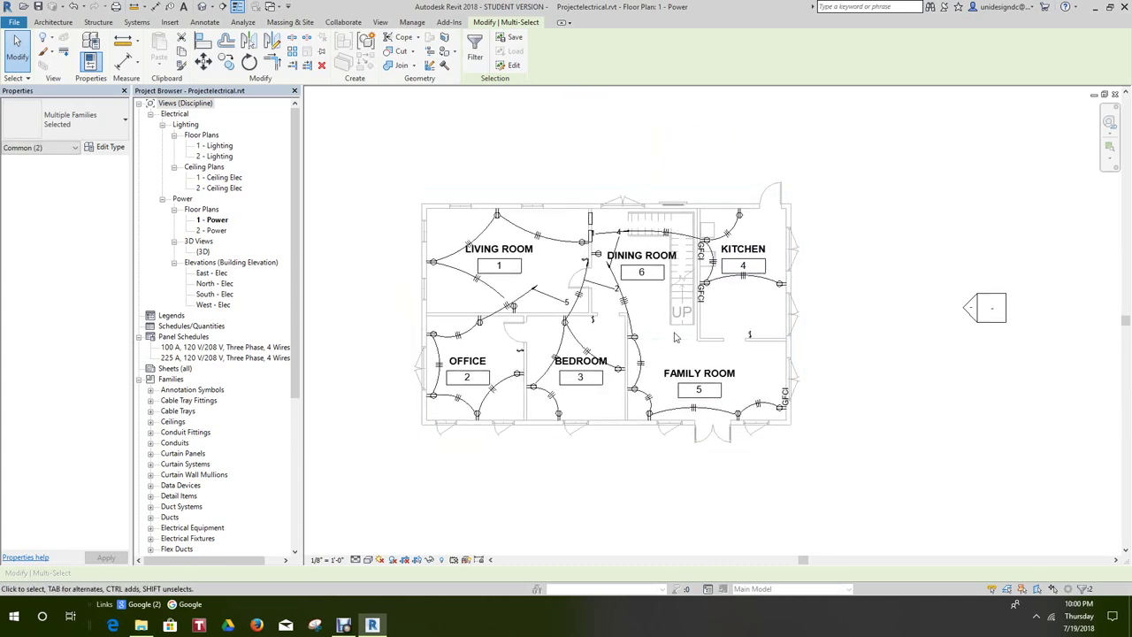
scroll(617, 363, "down", 2)
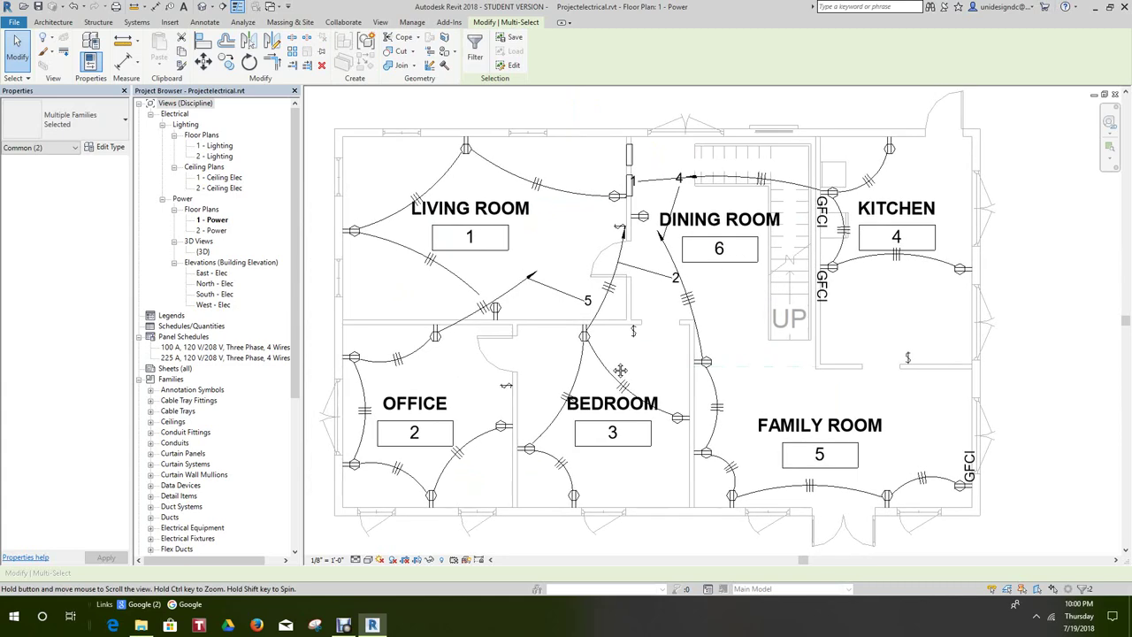
scroll(610, 352, "down", 4)
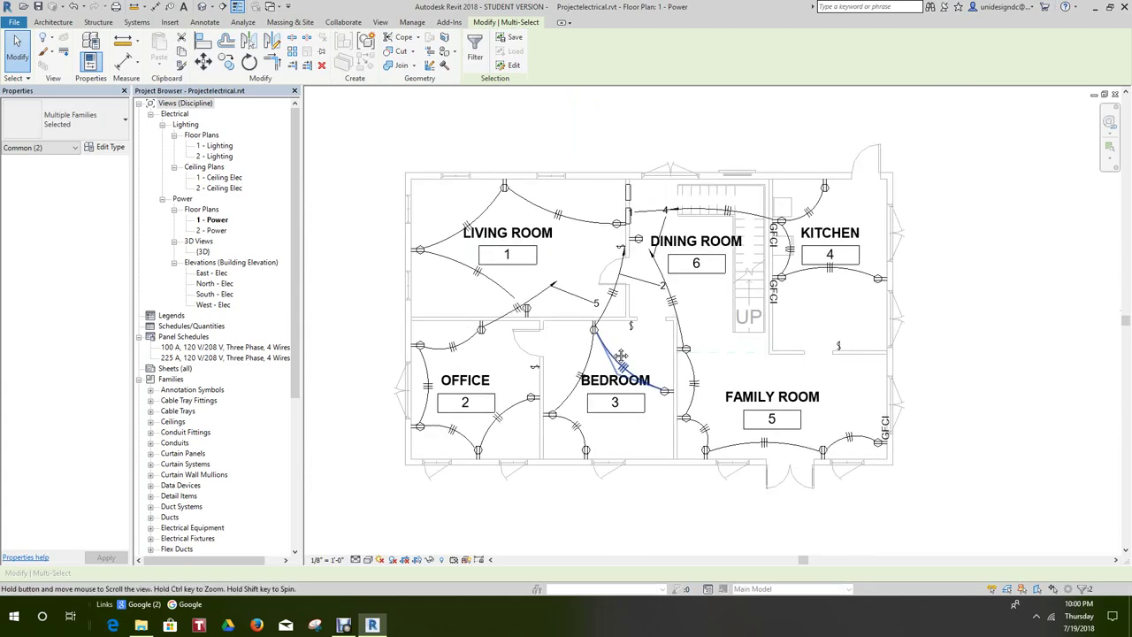
scroll(619, 336, "down", 3)
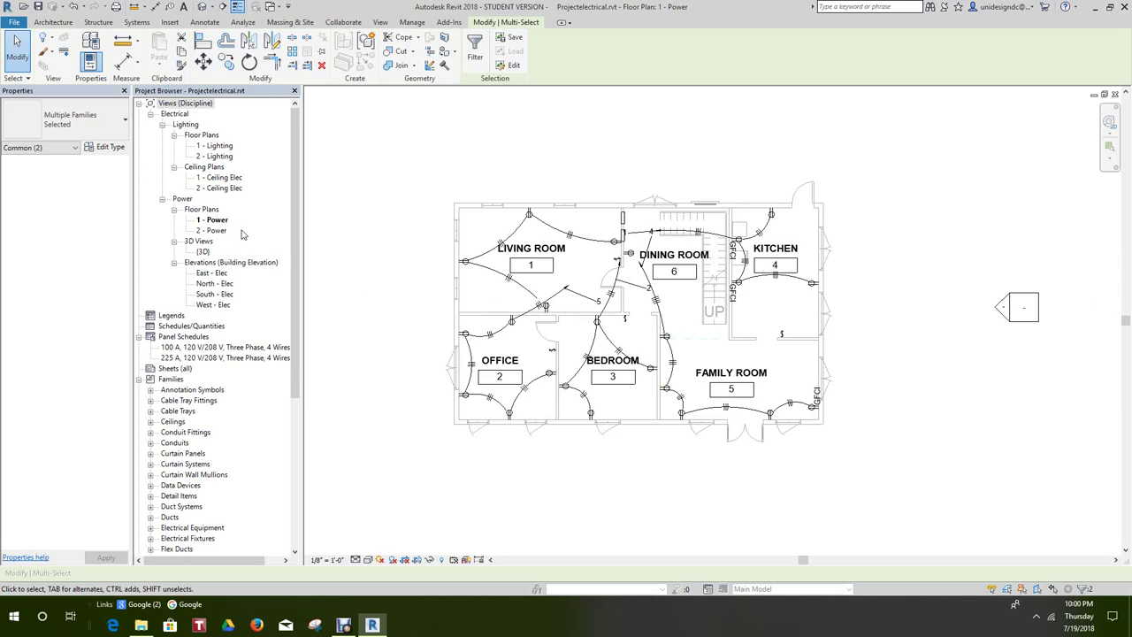
double_click(220, 147)
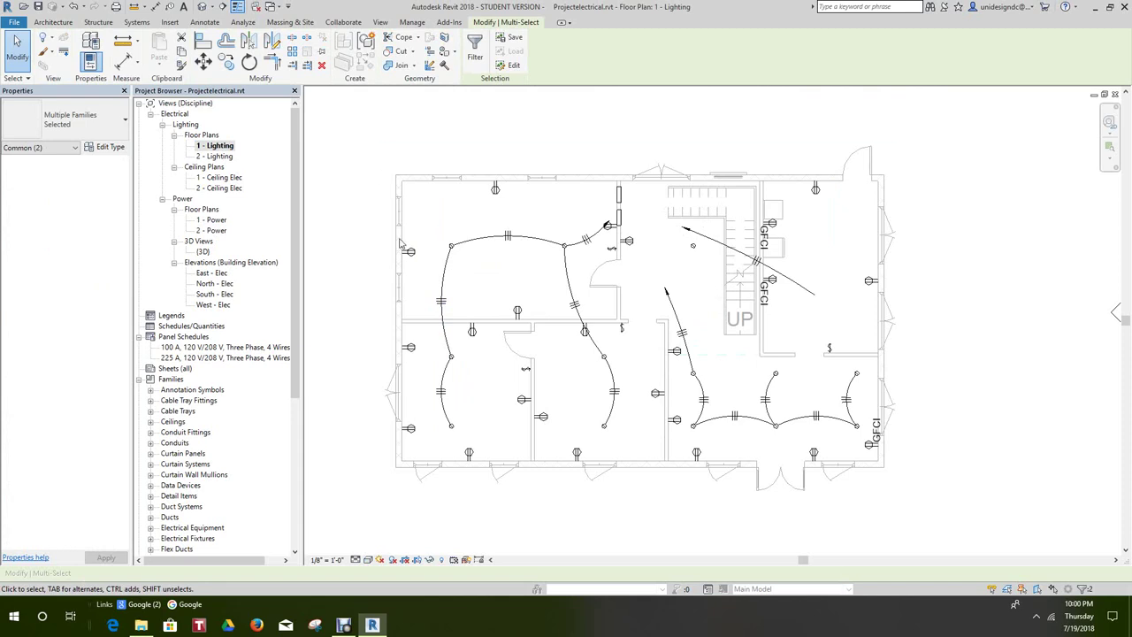
double_click(220, 156)
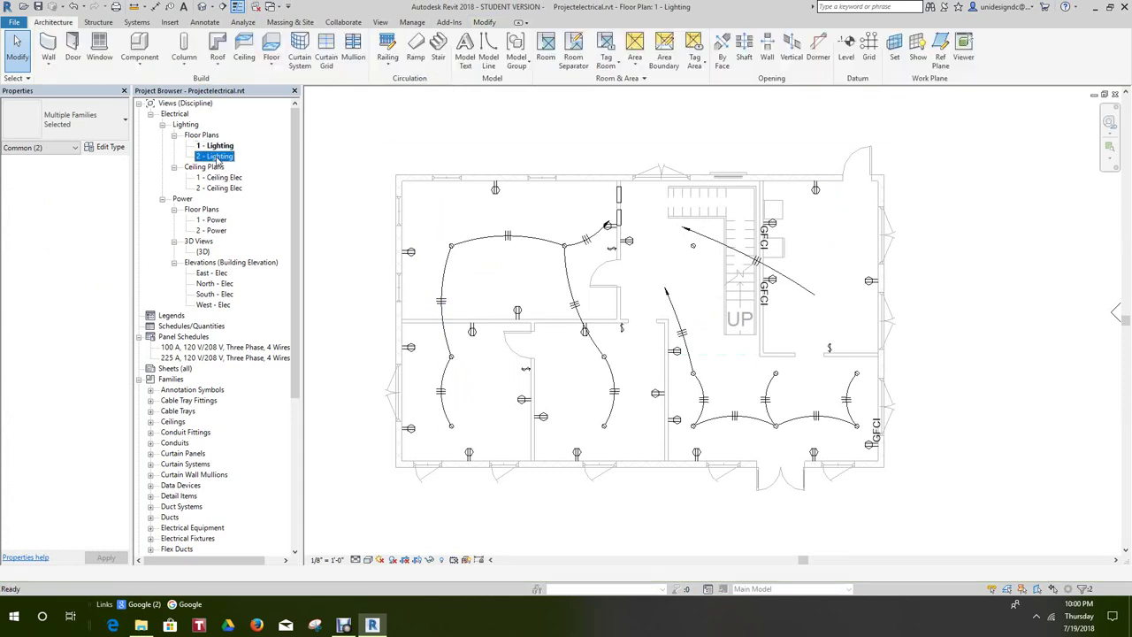
scroll(519, 249, "down", 1)
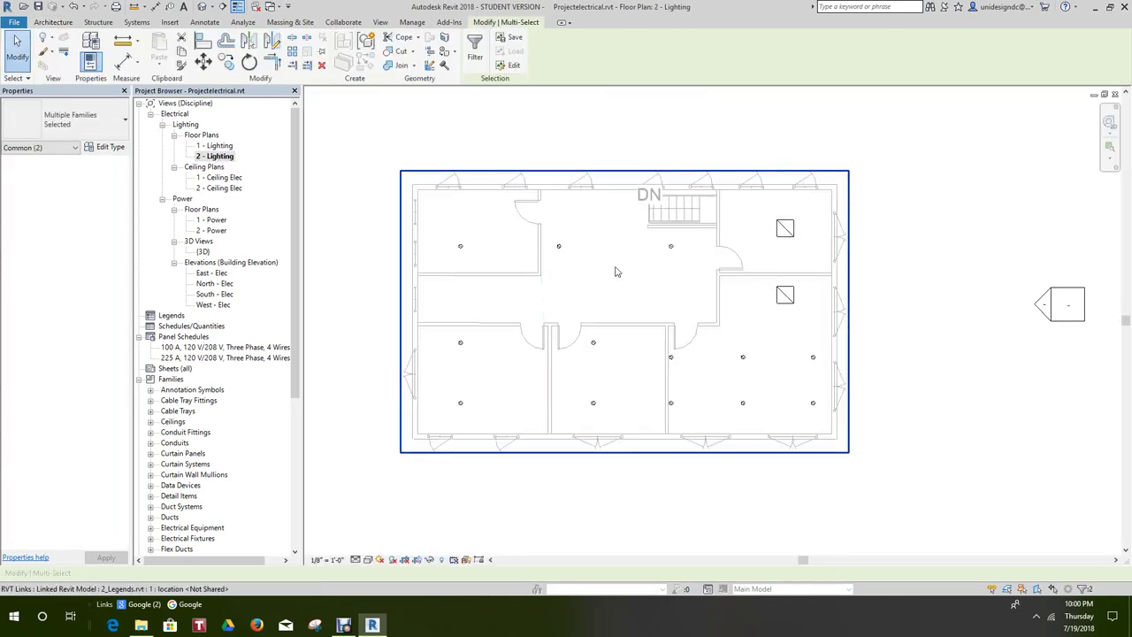
scroll(609, 354, "up", 2)
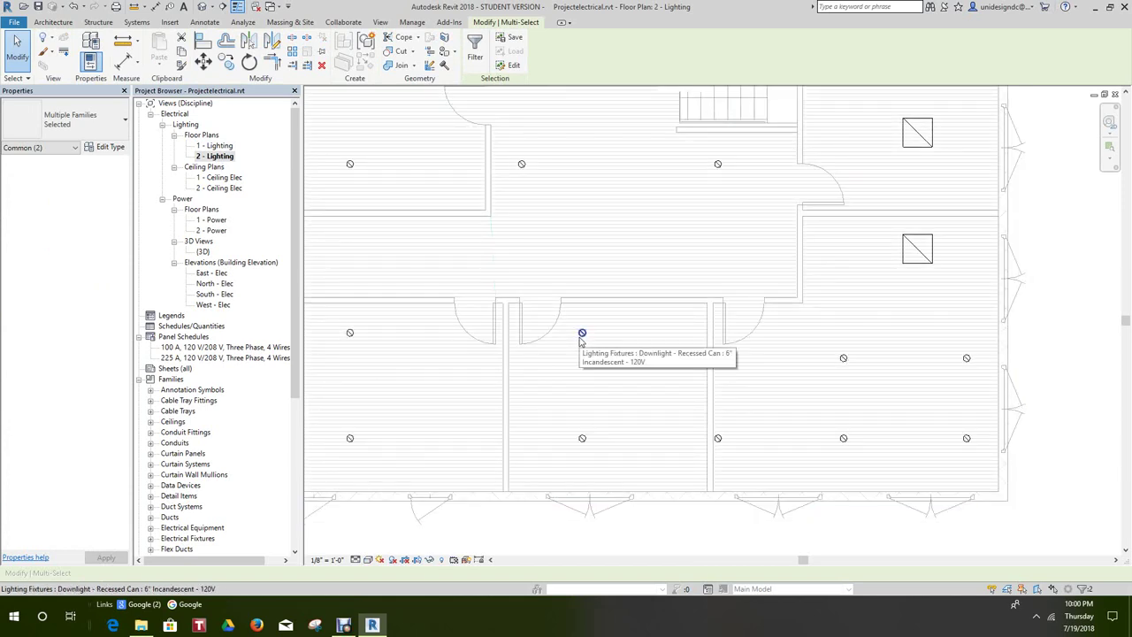
scroll(581, 338, "down", 3)
scroll(513, 289, "down", 3)
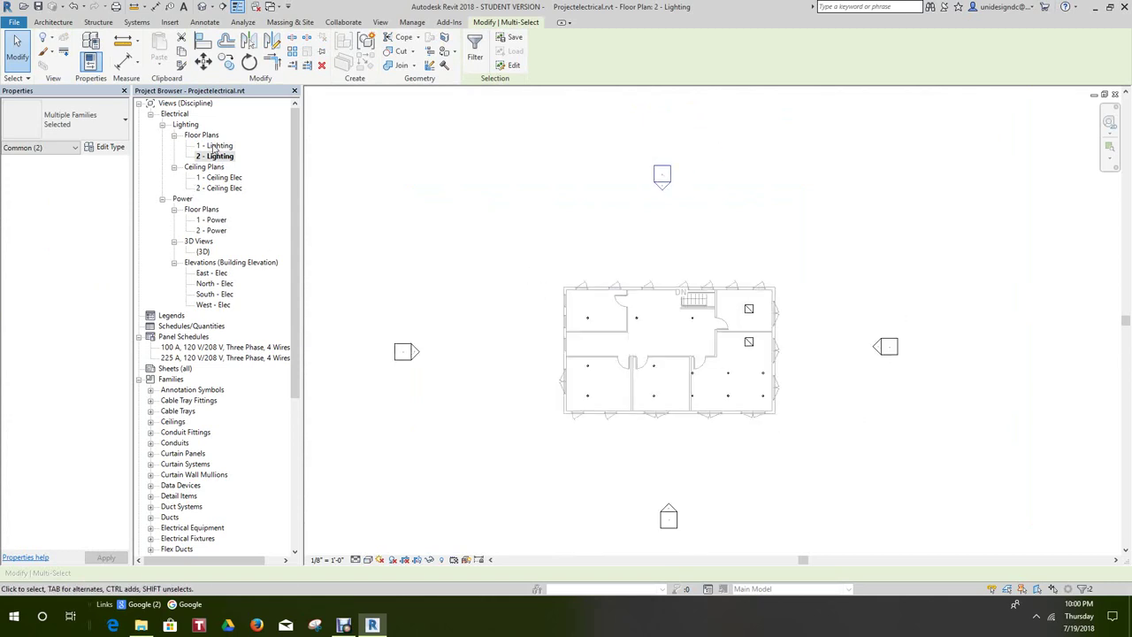
double_click(214, 148)
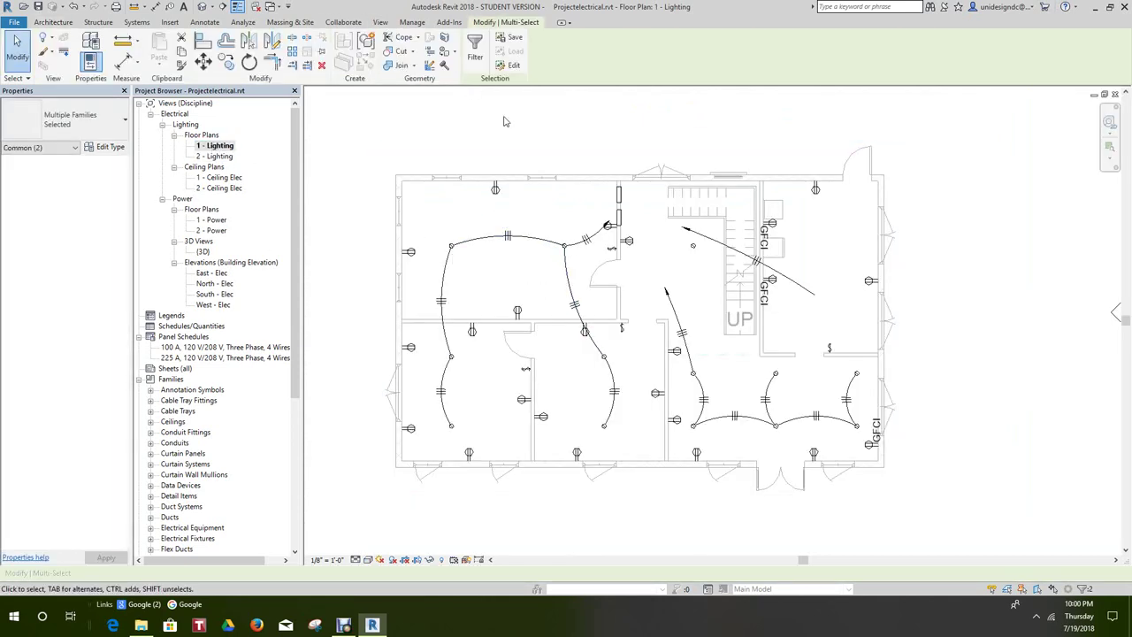
scroll(548, 250, "up", 1)
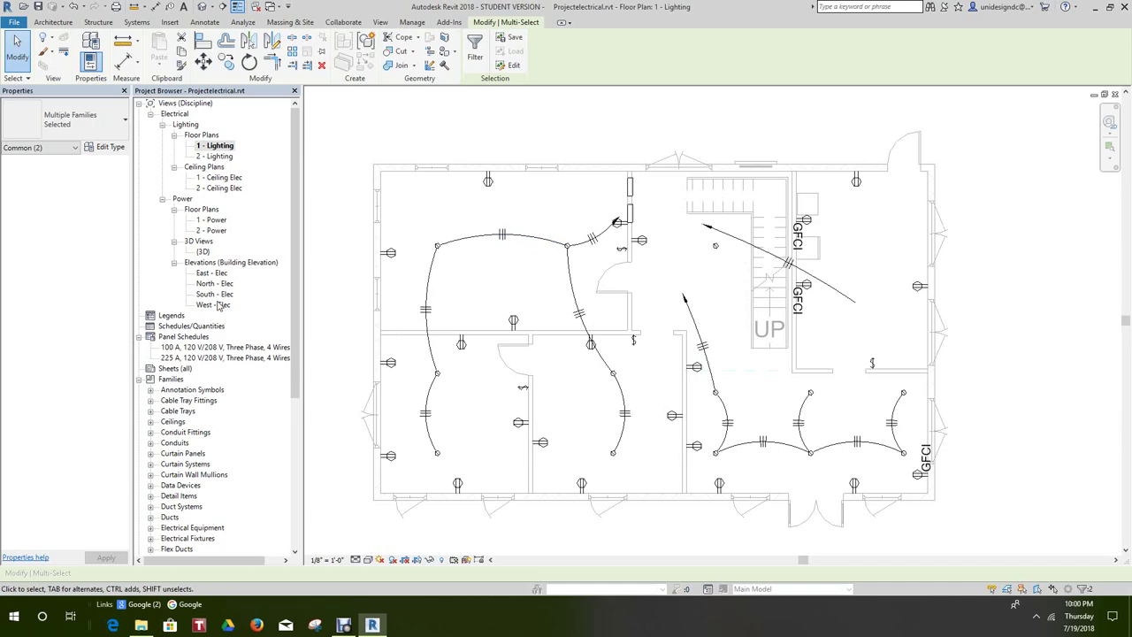
- Open the 1 - Power floor plan and zoom it to fit with ZF
double_click(214, 220)
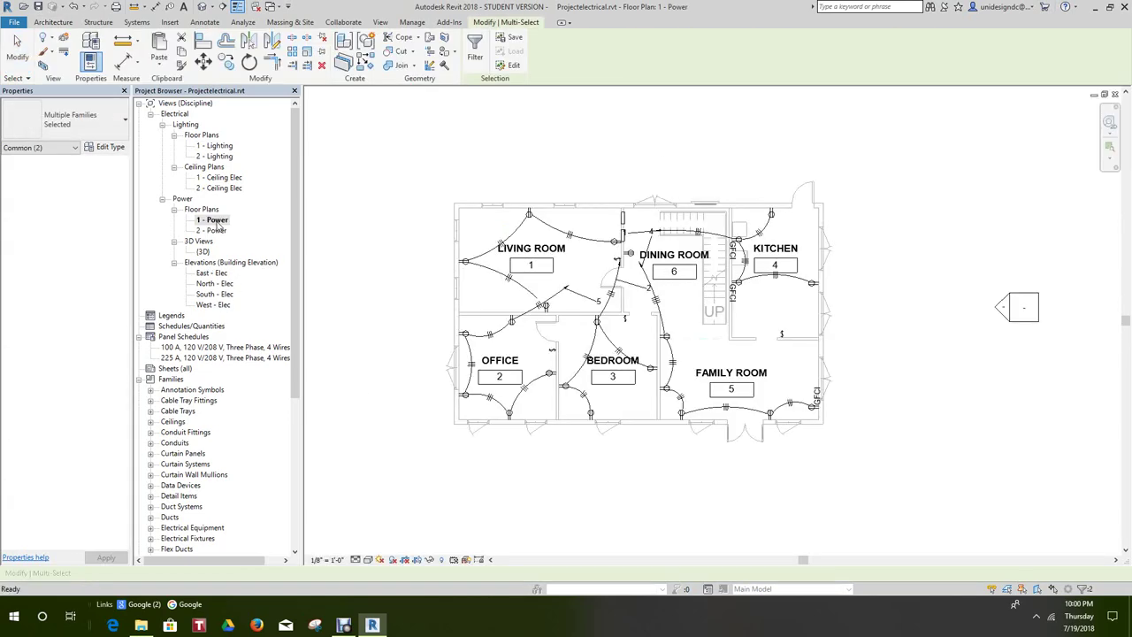
scroll(609, 212, "up", 2)
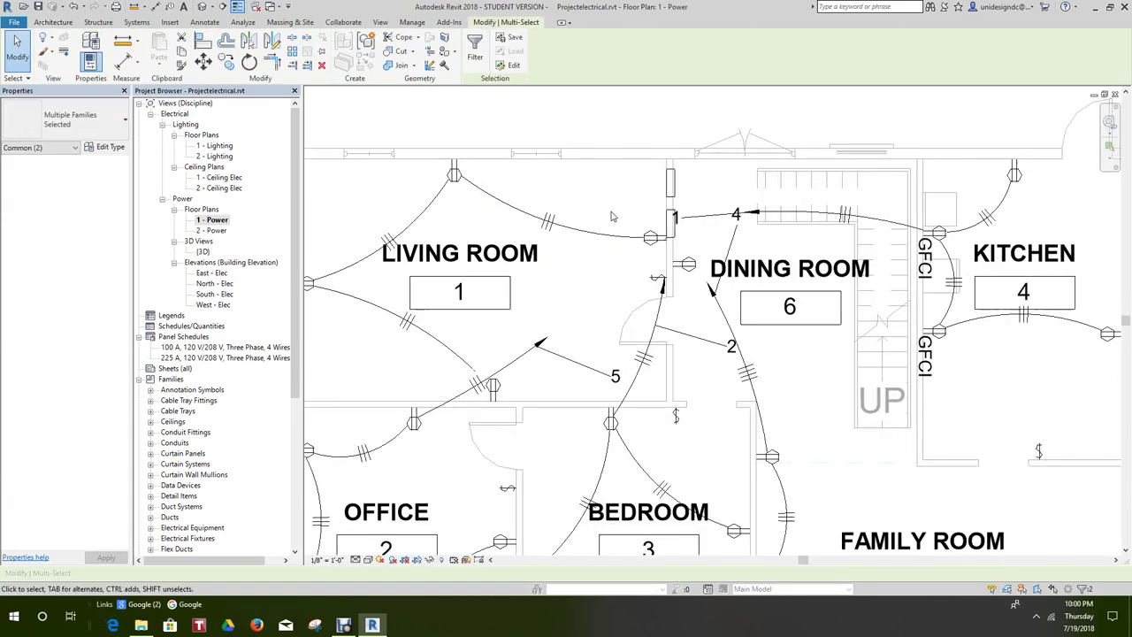
scroll(611, 216, "down", 1)
scroll(611, 216, "up", 1)
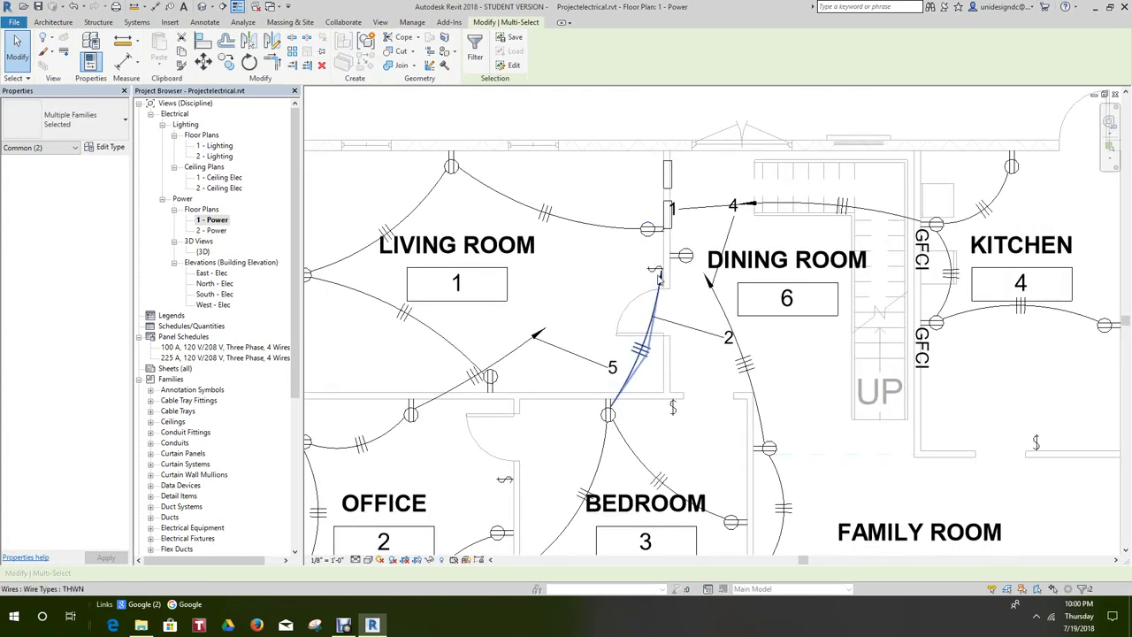
key("z")
key("f")
scroll(757, 243, "up", 2)
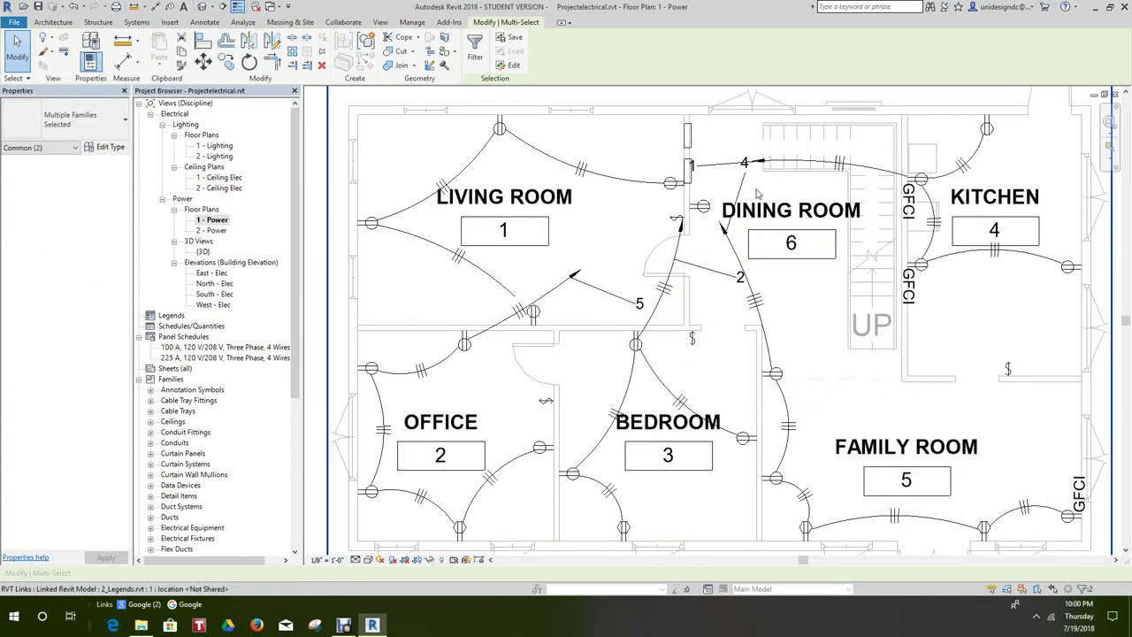
scroll(818, 183, "down", 3)
scroll(818, 183, "down", 2)
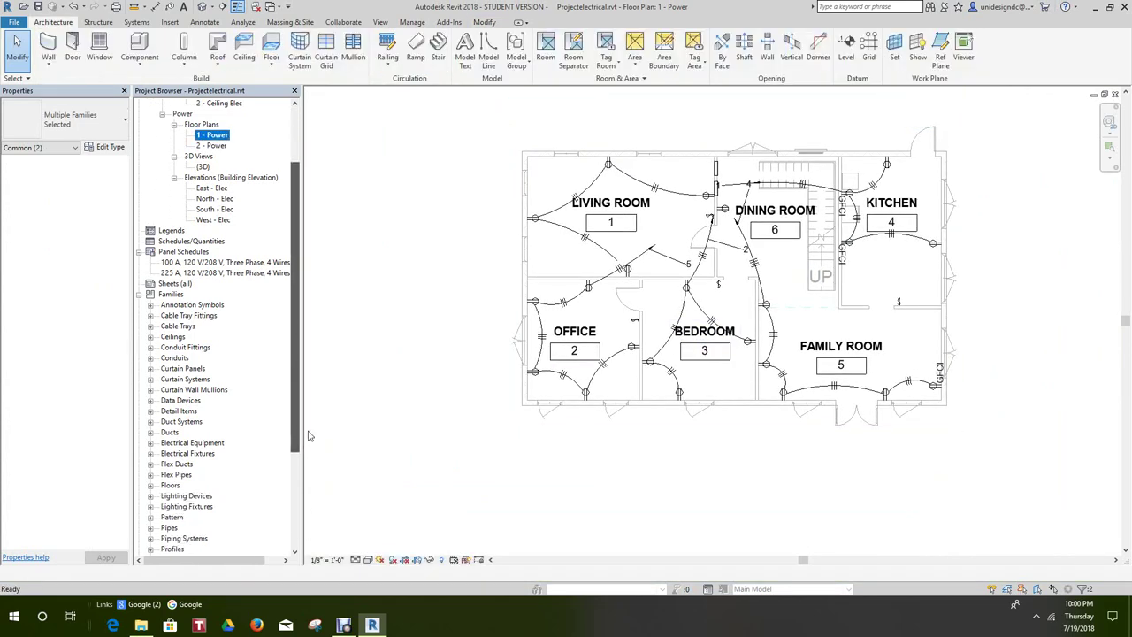
scroll(266, 442, "down", 7)
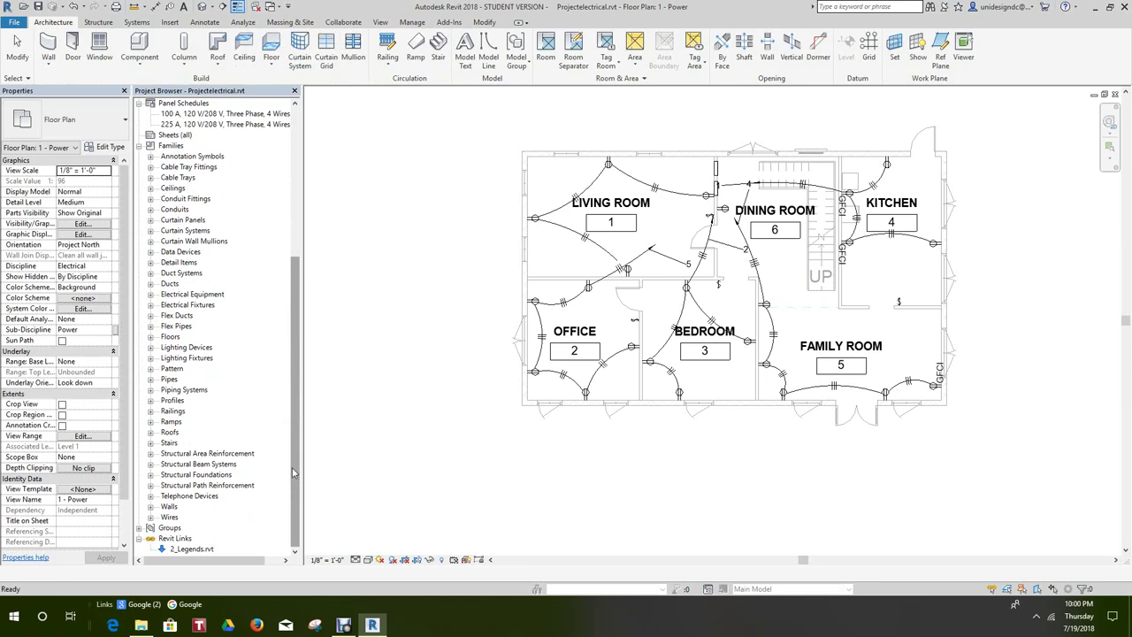
- Create a new sheet from Sheets (all) using the E1 30x42 Horizontal titleblock
right_click(174, 135)
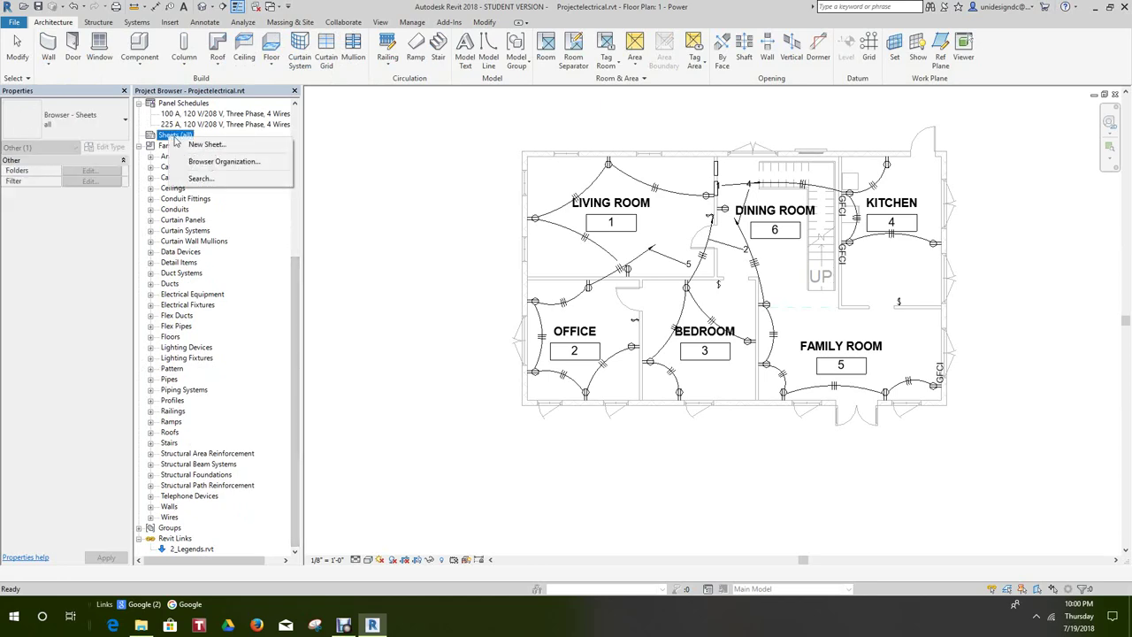
left_click(206, 144)
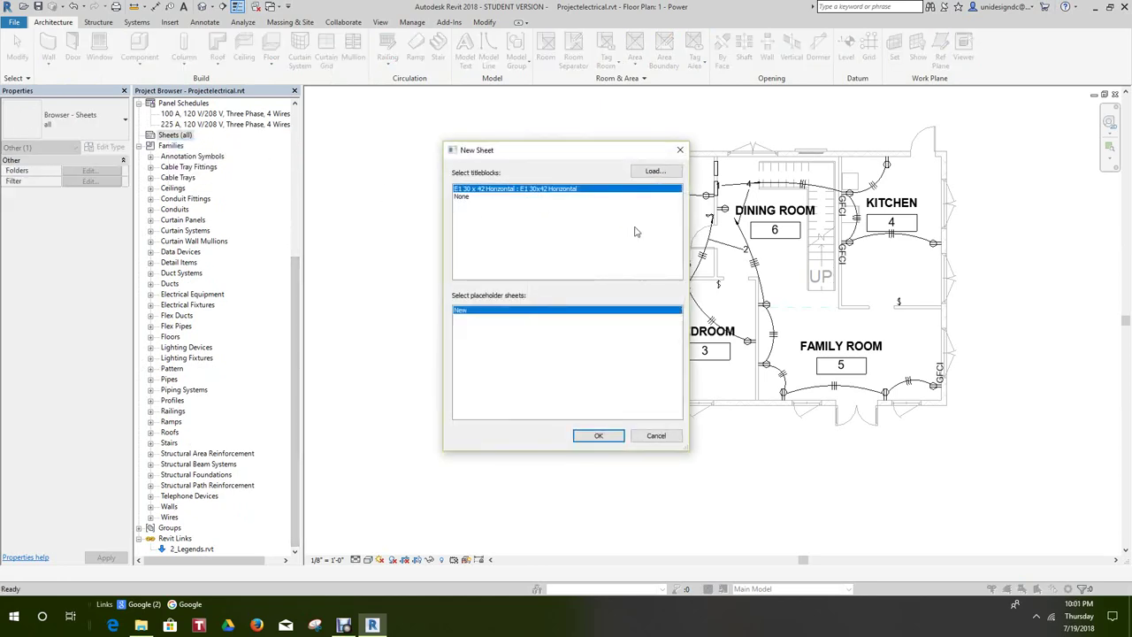
left_click(599, 436)
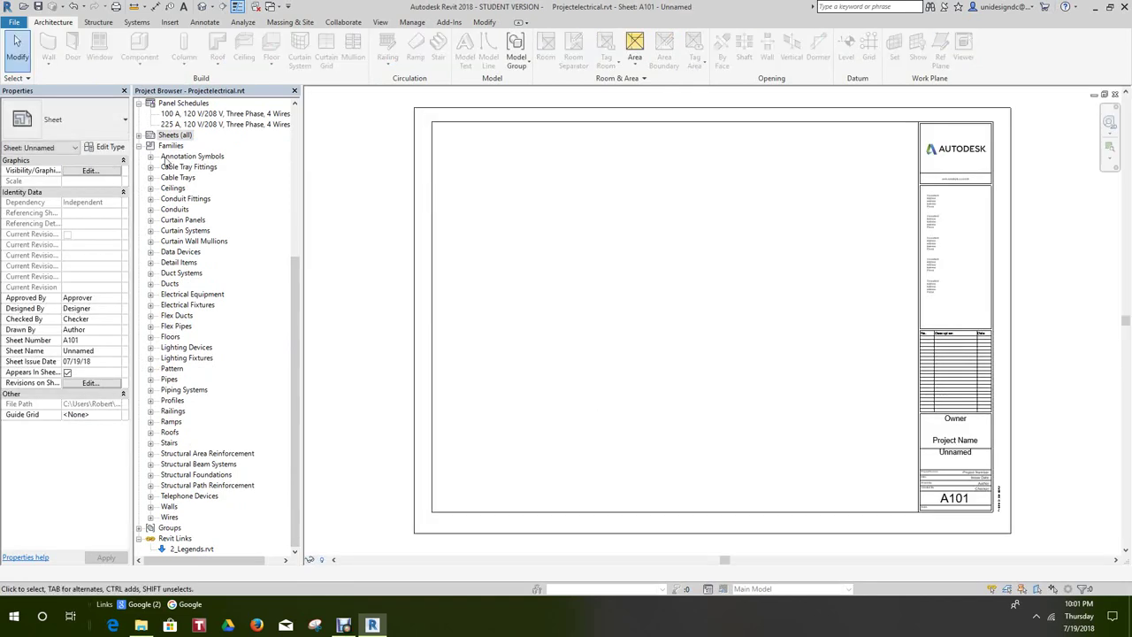
- Place the 1 - Lighting plan on the sheet, then undo the placement
left_click_drag(294, 281, 294, 133)
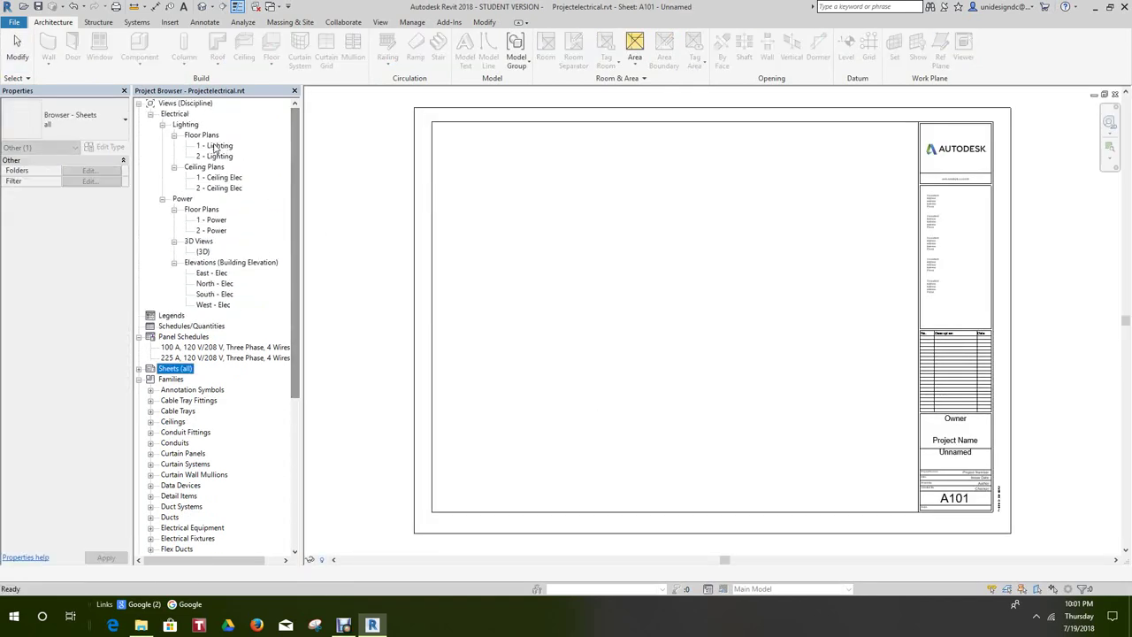
left_click(214, 145)
left_click_drag(215, 151, 433, 271)
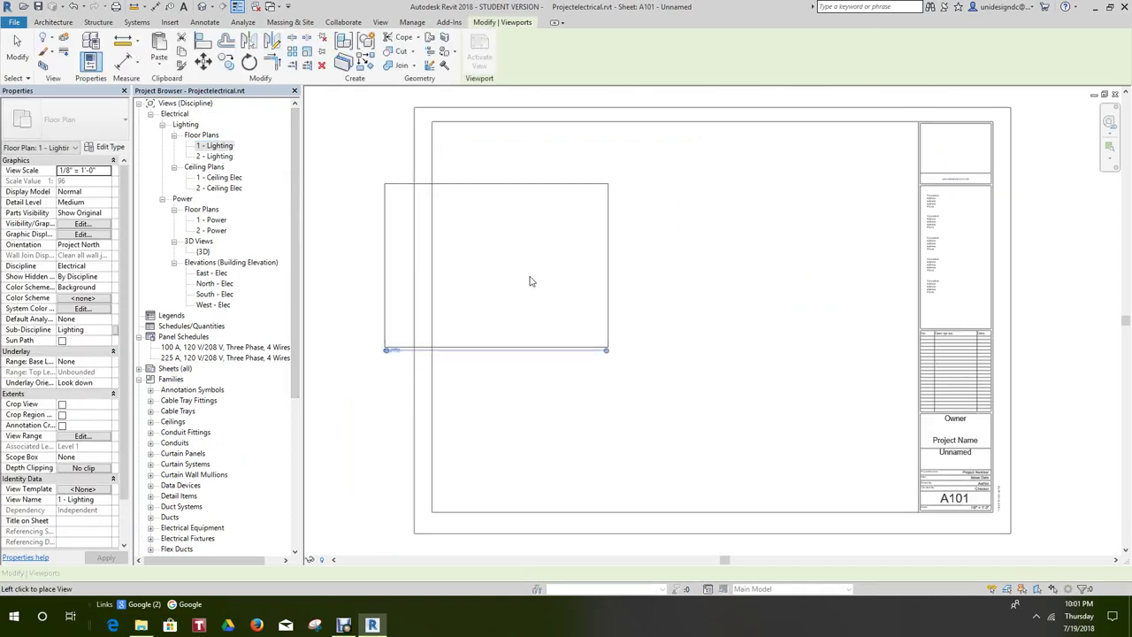
left_click(581, 298)
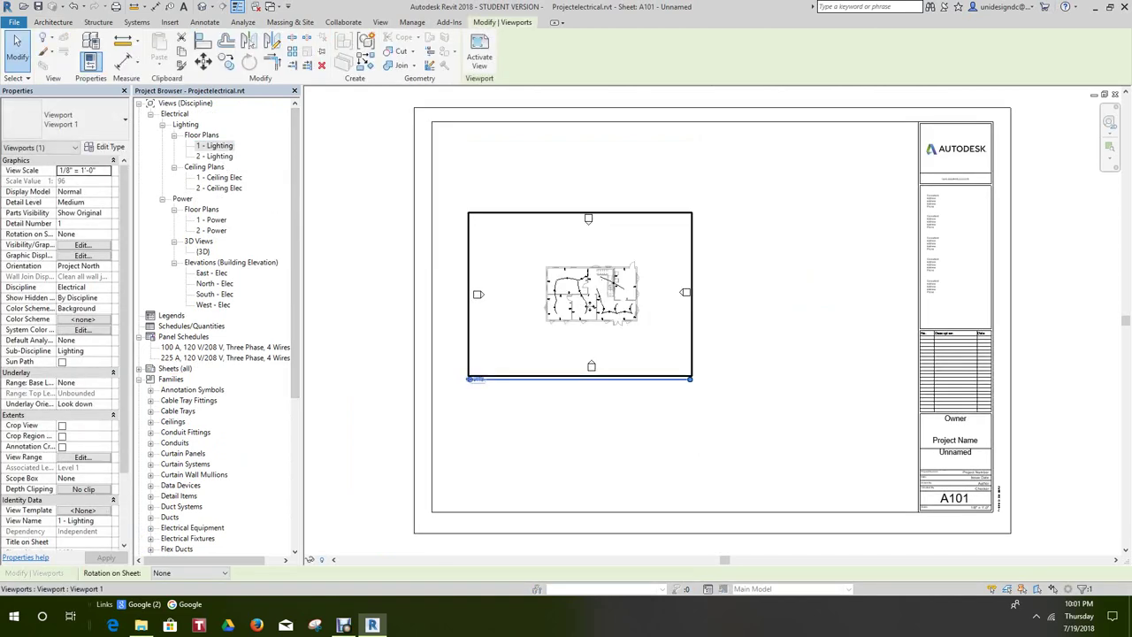
scroll(590, 307, "up", 2)
left_click(76, 8)
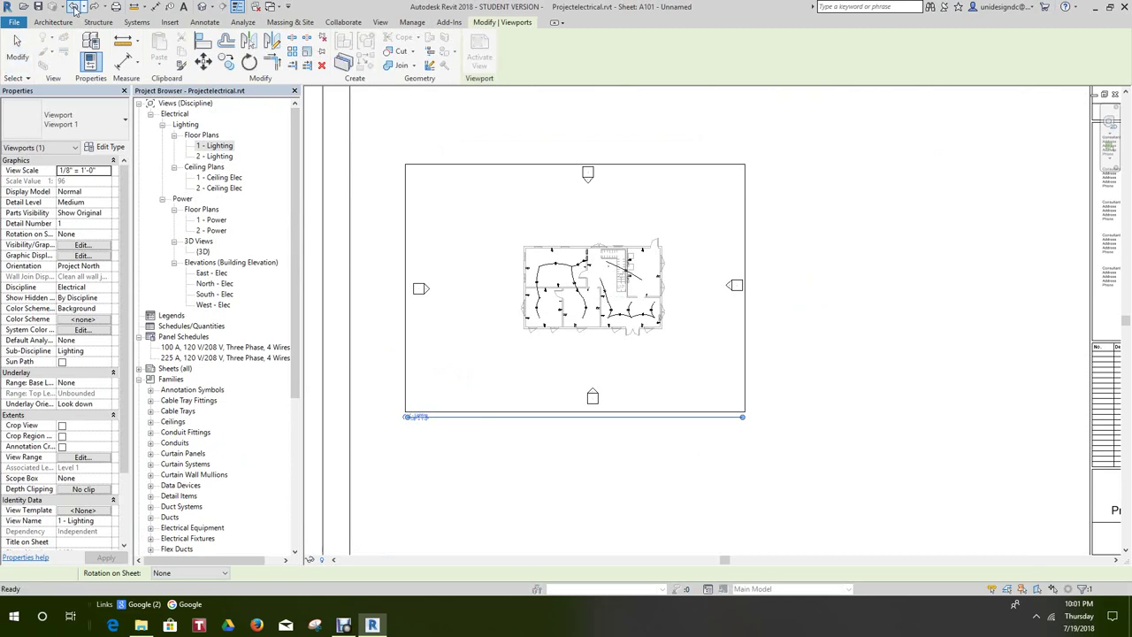
- Place the 1 - Power plan as a viewport on sheet A101 and activate it
left_click(213, 220)
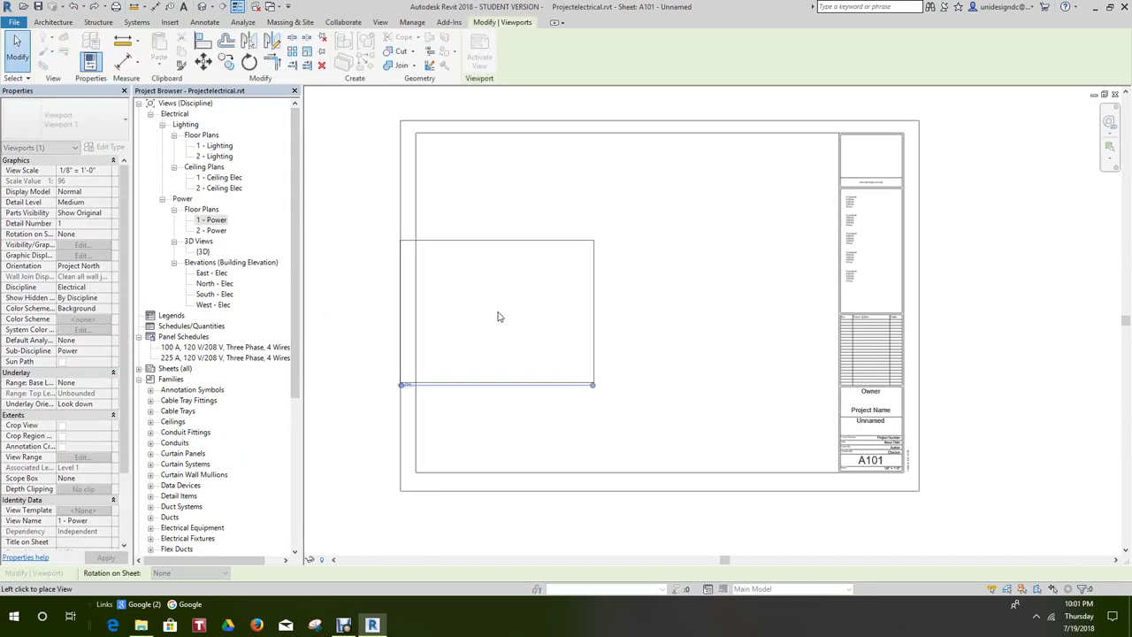
left_click(541, 299)
scroll(548, 299, "up", 3)
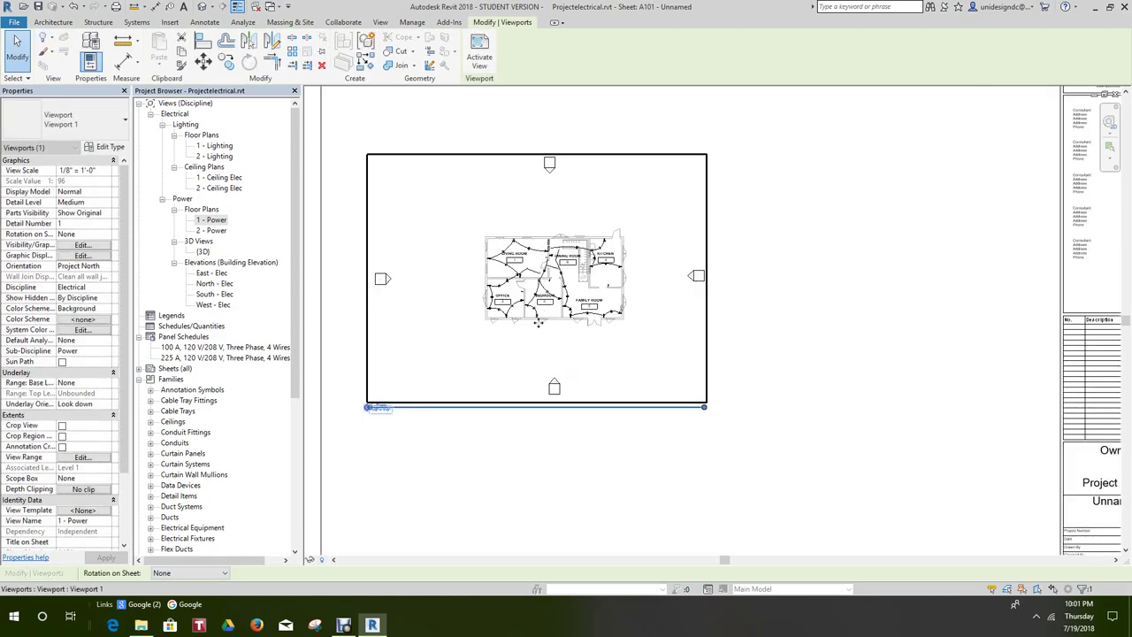
scroll(548, 299, "down", 1)
right_click(458, 343)
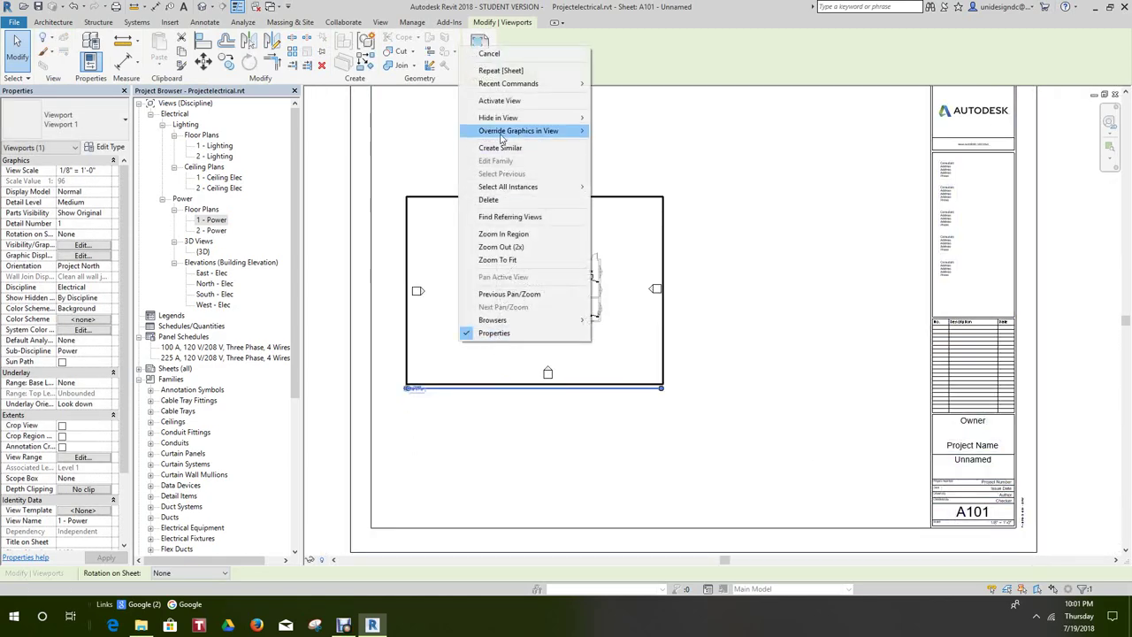
left_click(499, 100)
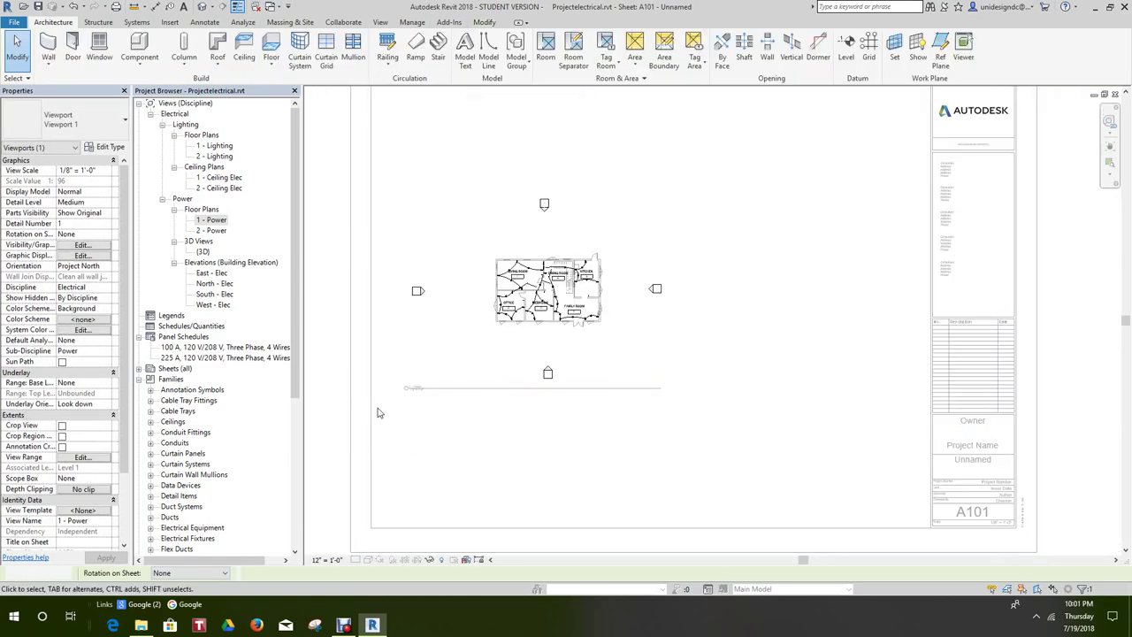
- Set the view scale to 1/4" = 1'-0" and move the viewport down-left on the sheet
left_click(326, 558)
left_click(338, 301)
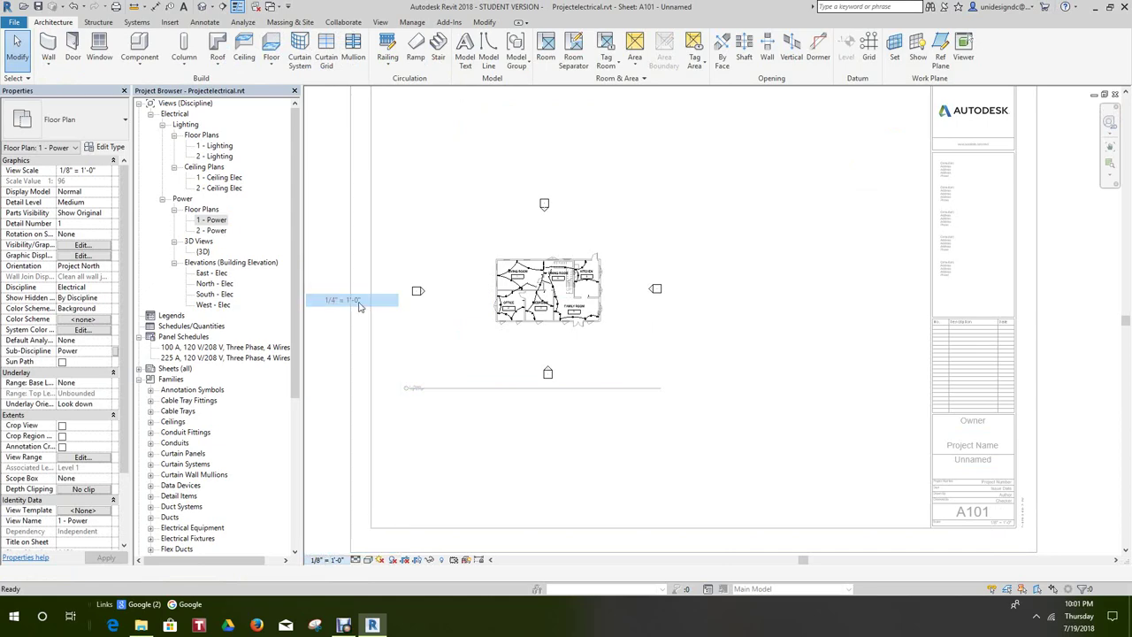
scroll(469, 325, "down", 2)
right_click(497, 327)
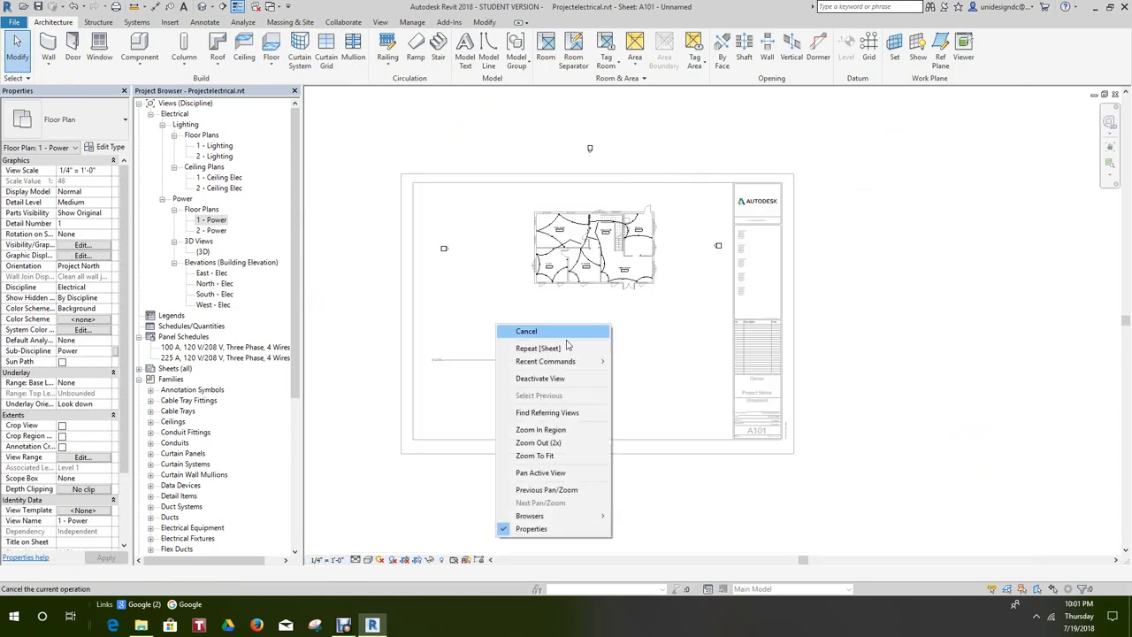
left_click(541, 379)
left_click(538, 331)
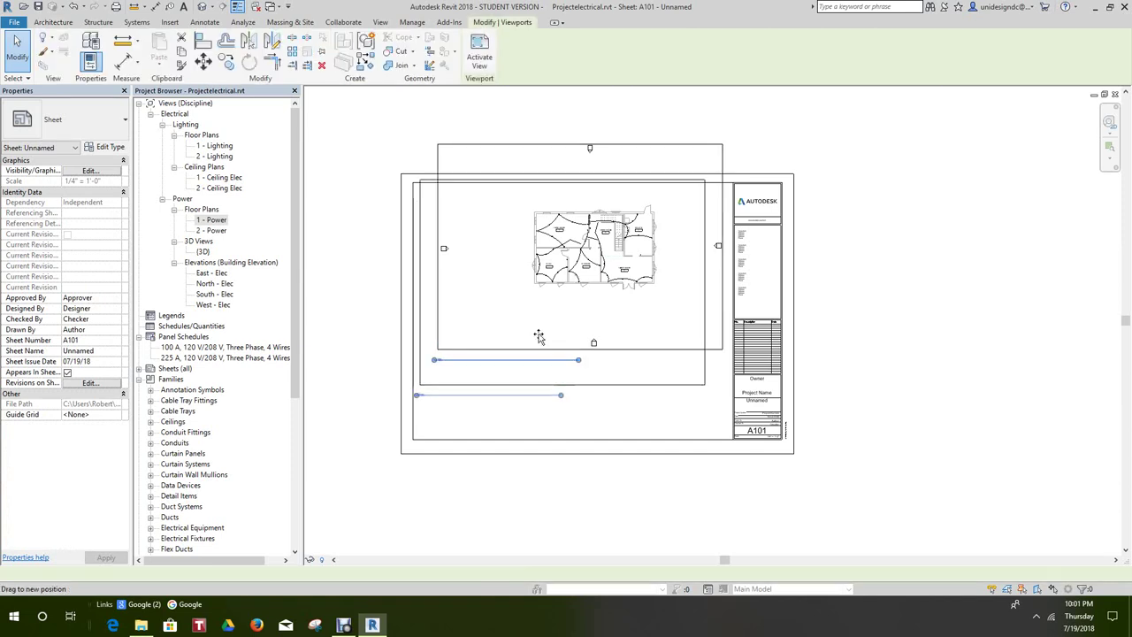
left_click_drag(538, 331, 471, 395)
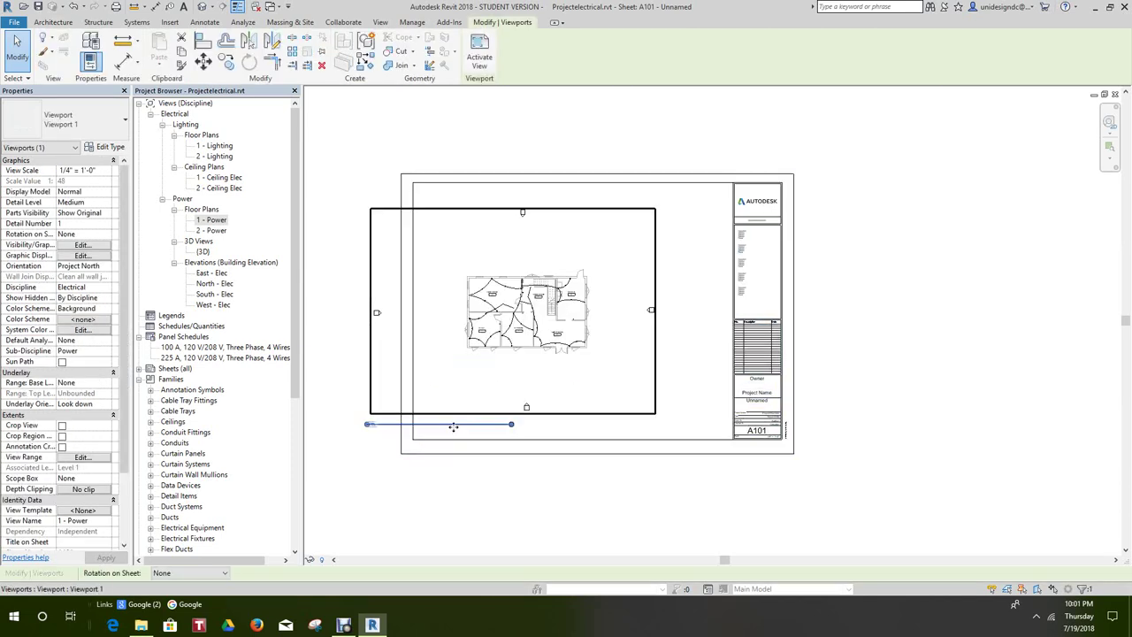
- Turn on Crop View and Crop Region Visible for the power plan viewport
right_click(433, 366)
left_click(486, 129)
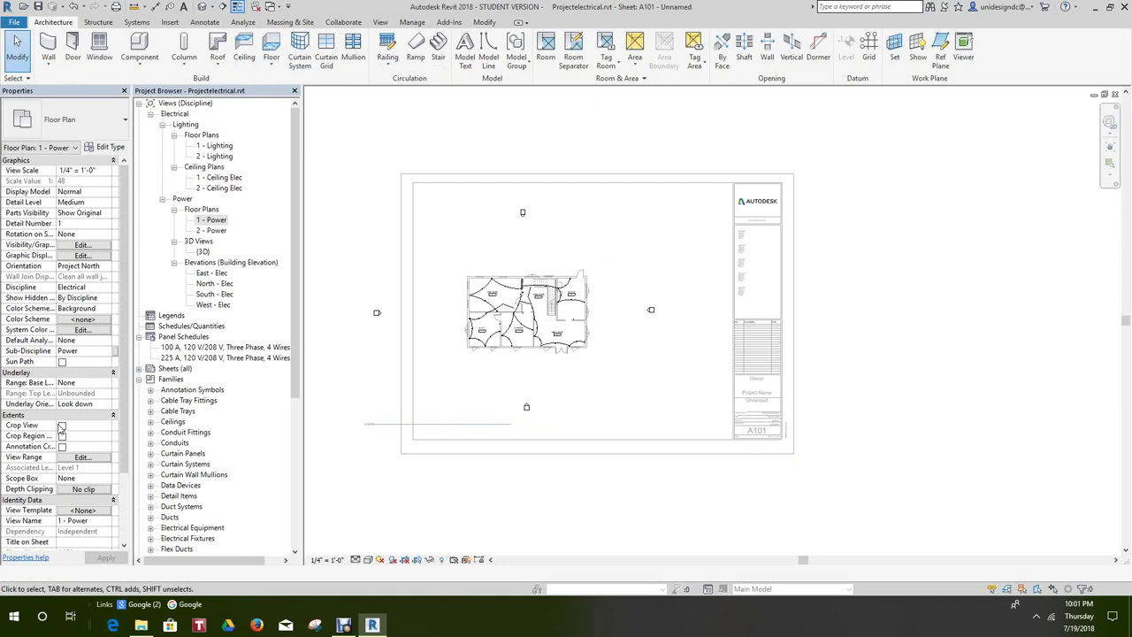
left_click(64, 437)
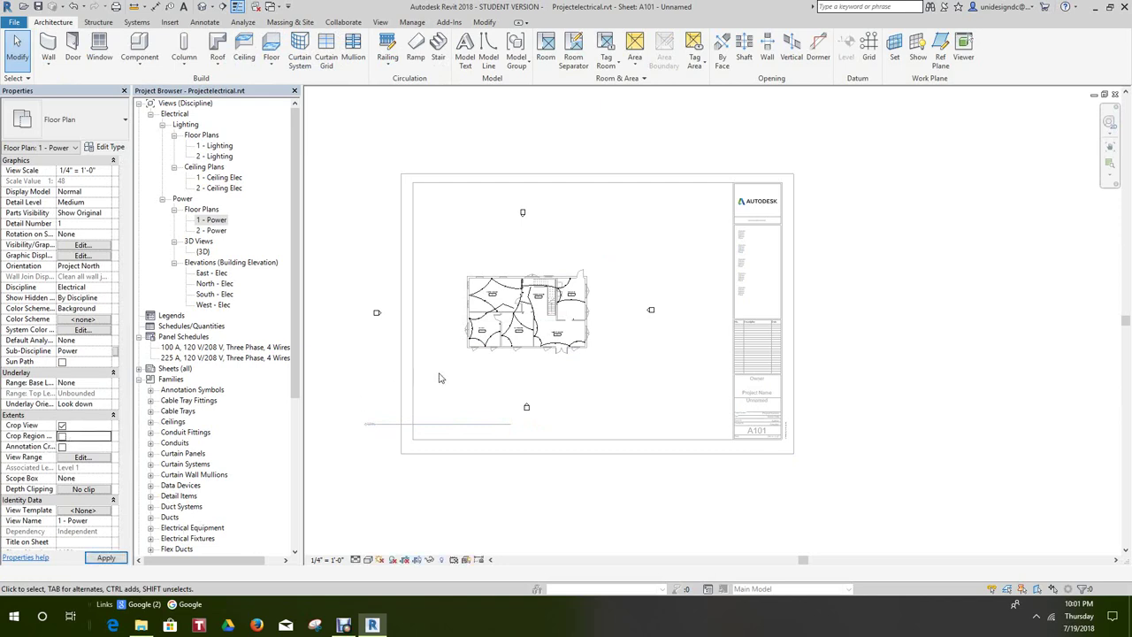
left_click(476, 372)
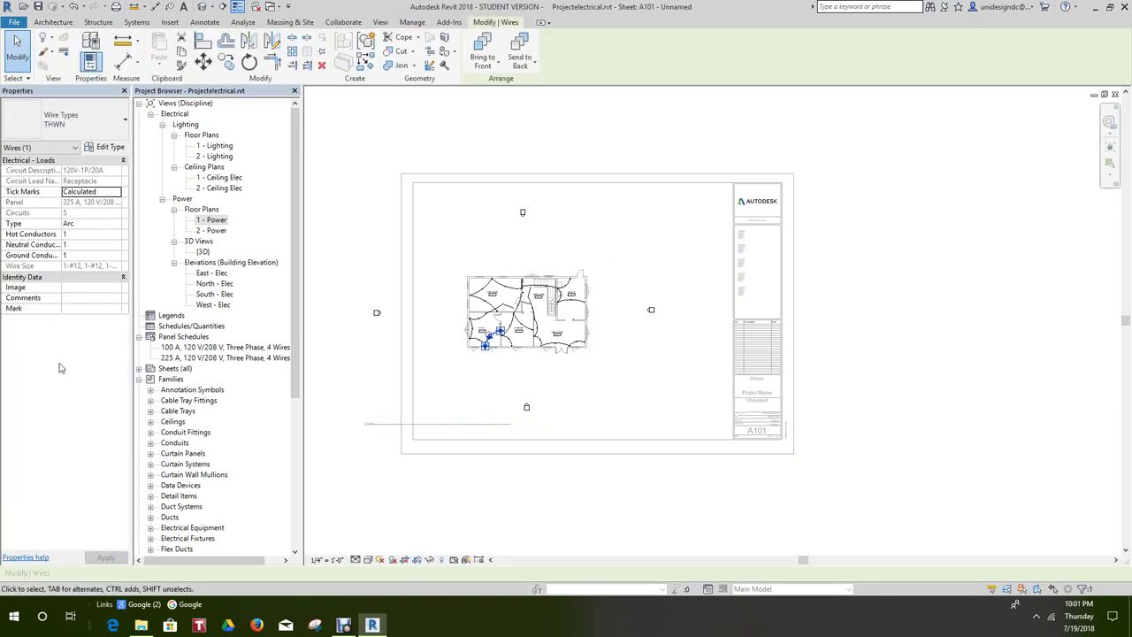
scroll(472, 369, "down", 2)
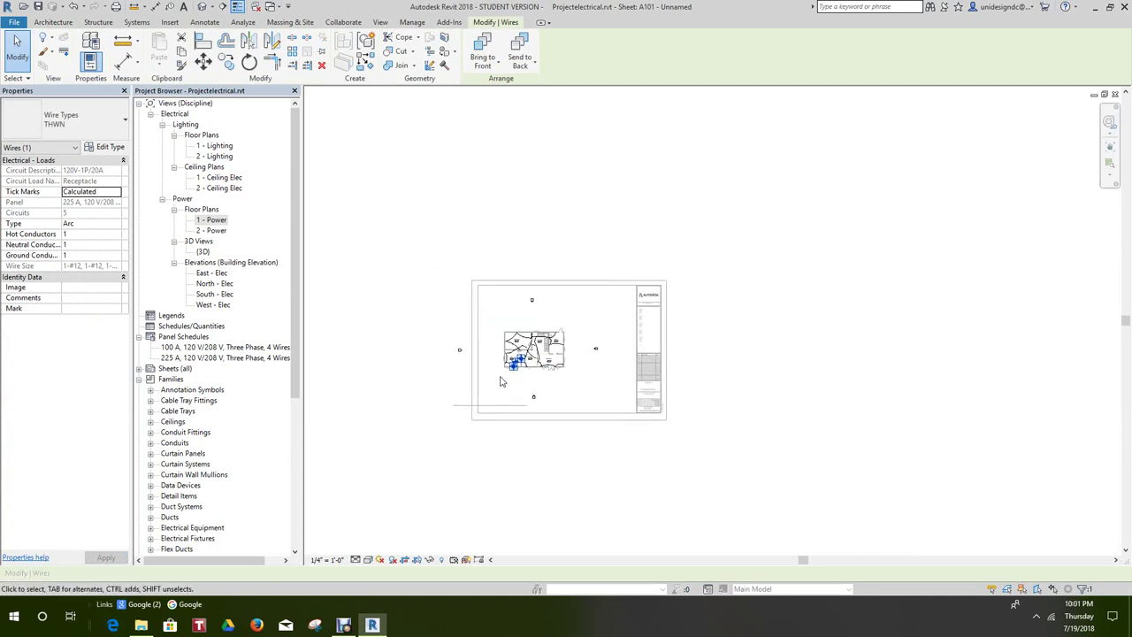
right_click(500, 377)
left_click(566, 105)
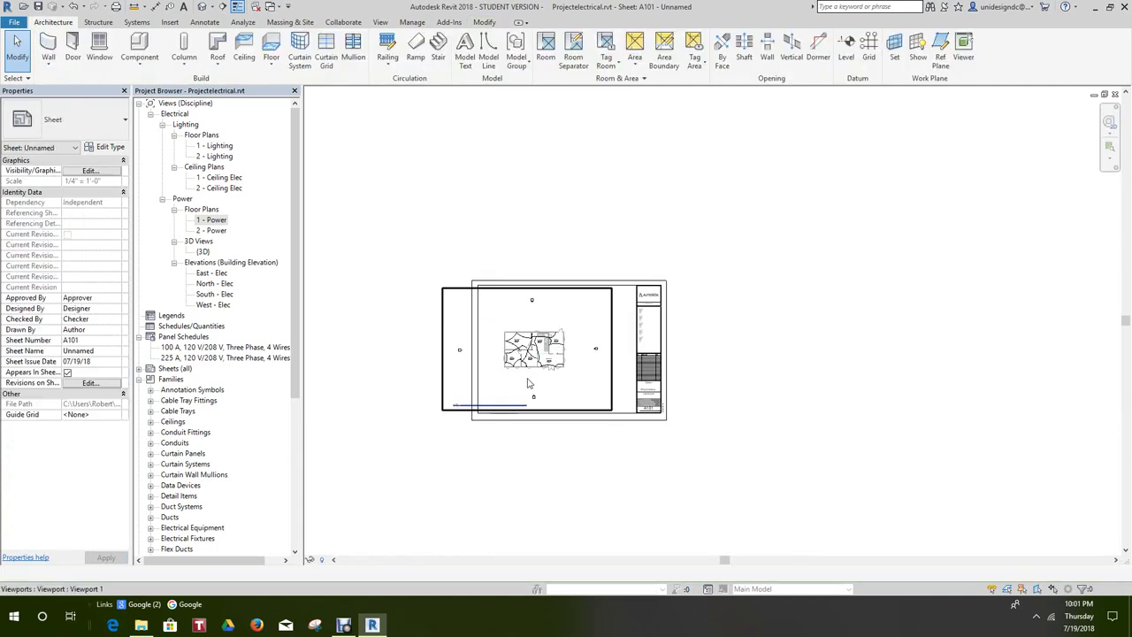
left_click(531, 380)
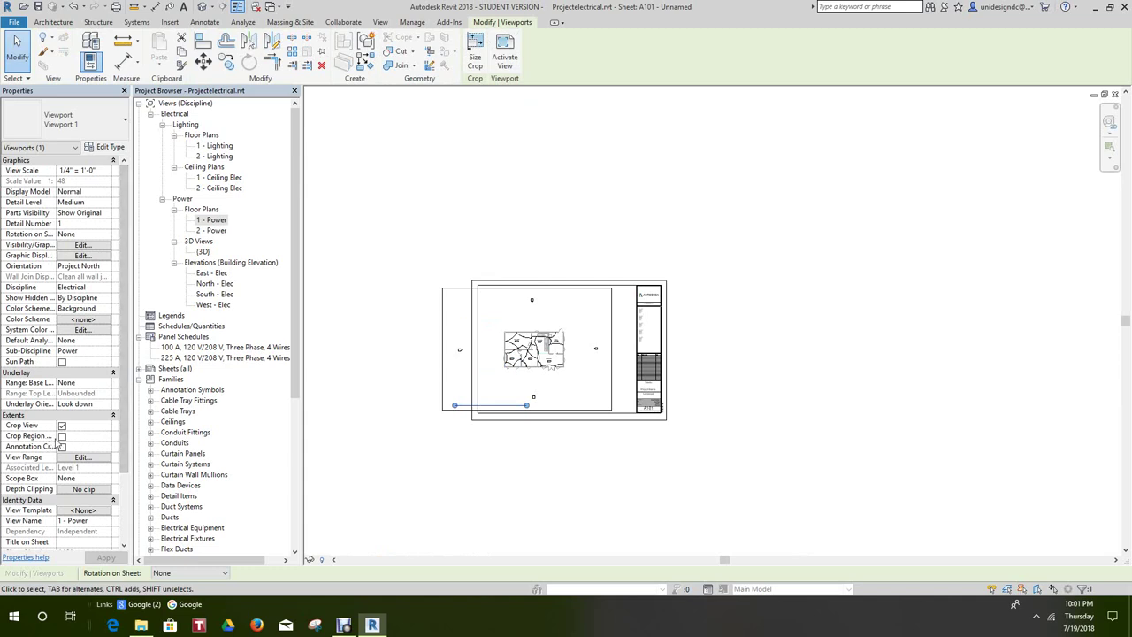
left_click(62, 436)
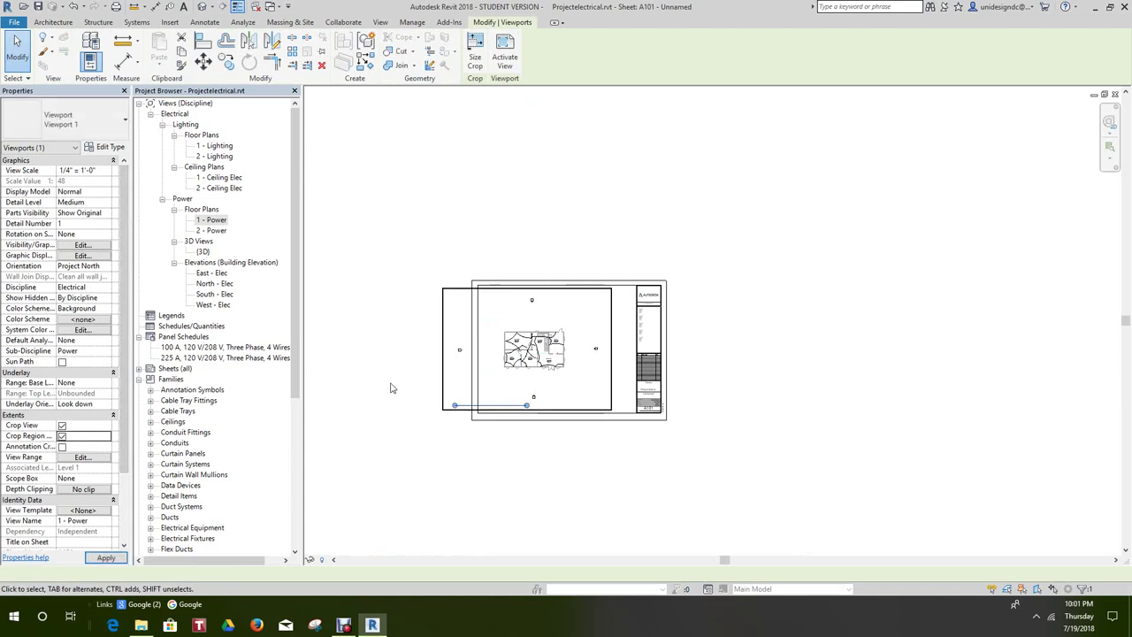
right_click(448, 370)
- Drag the left, right, bottom and top crop edges tight around the building, then deactivate the view
left_click(495, 132)
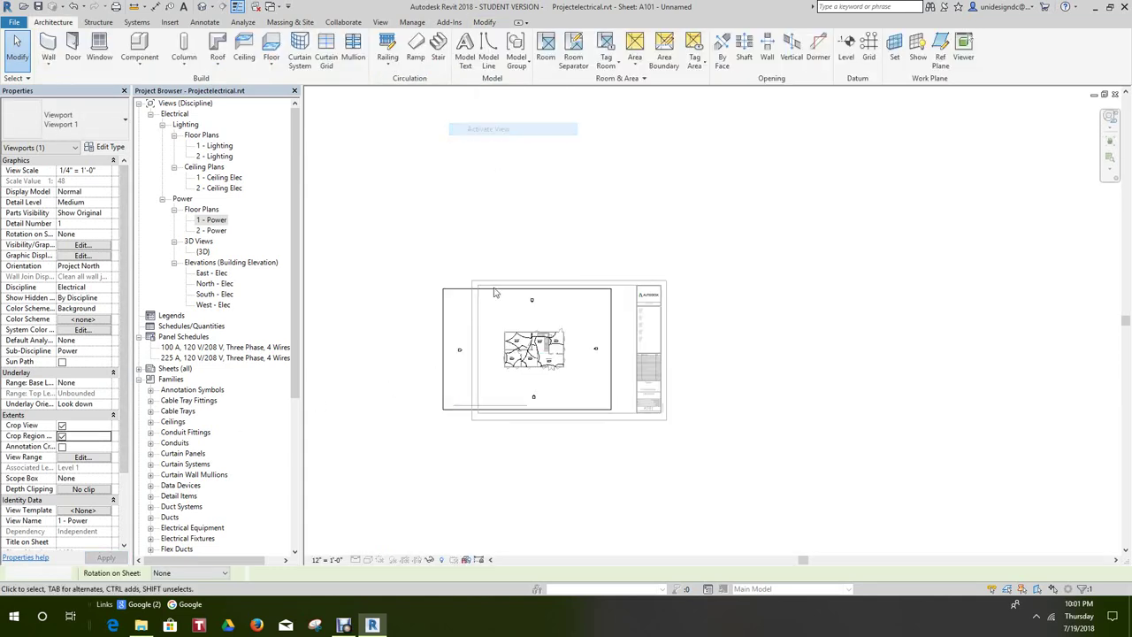
left_click(443, 383)
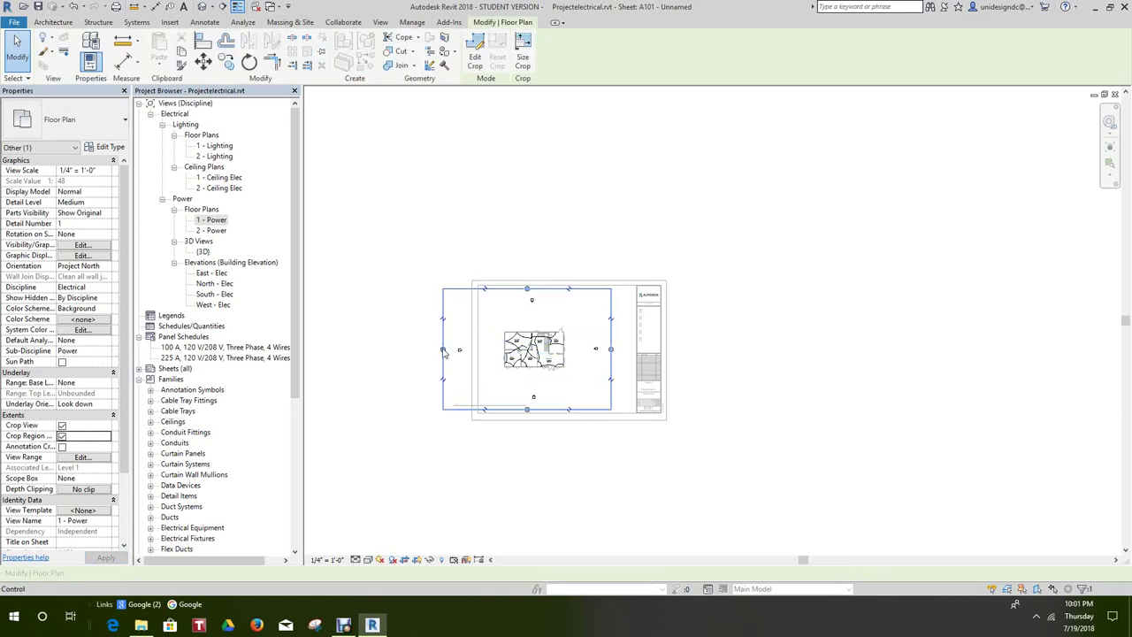
left_click_drag(502, 348, 496, 348)
left_click_drag(543, 399, 543, 399)
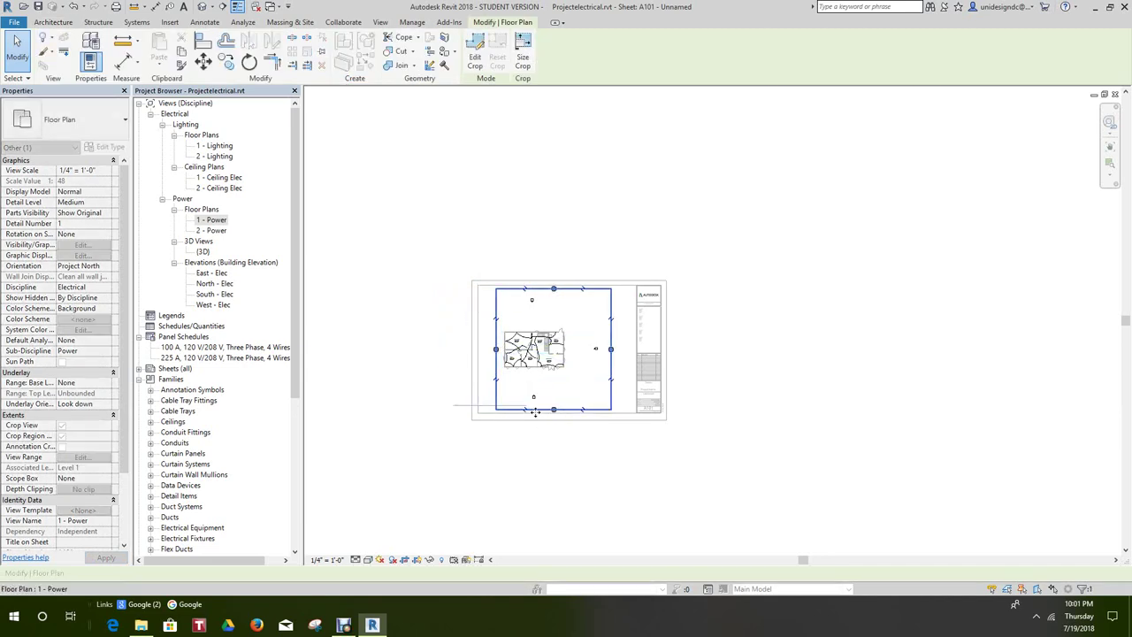
left_click_drag(610, 348, 569, 347)
scroll(563, 405, "up", 3)
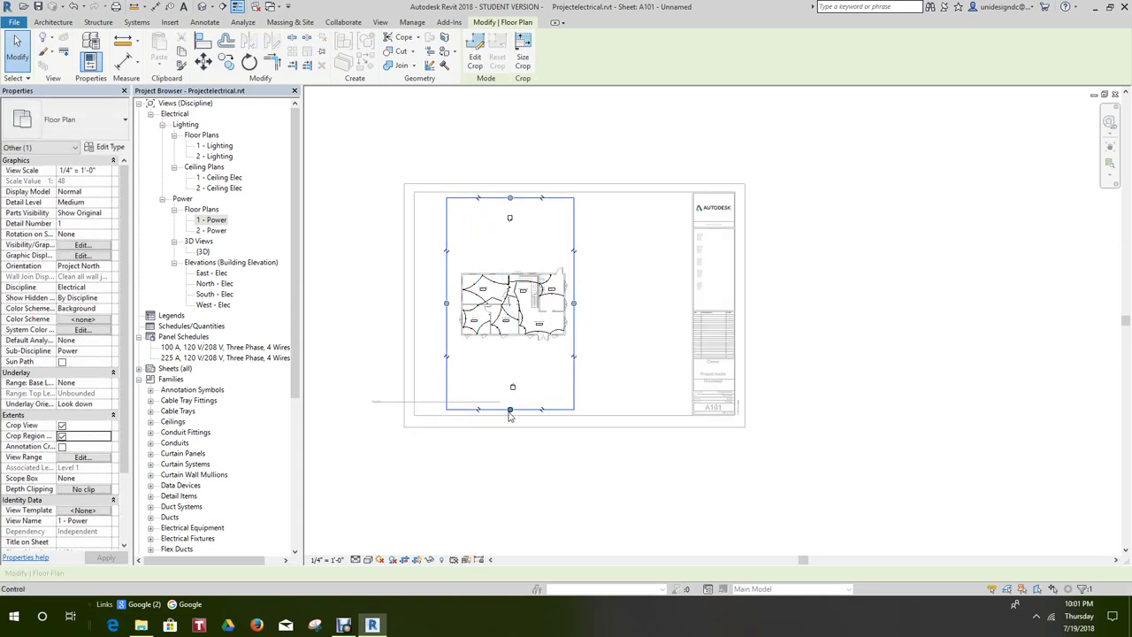
left_click_drag(510, 408, 507, 352)
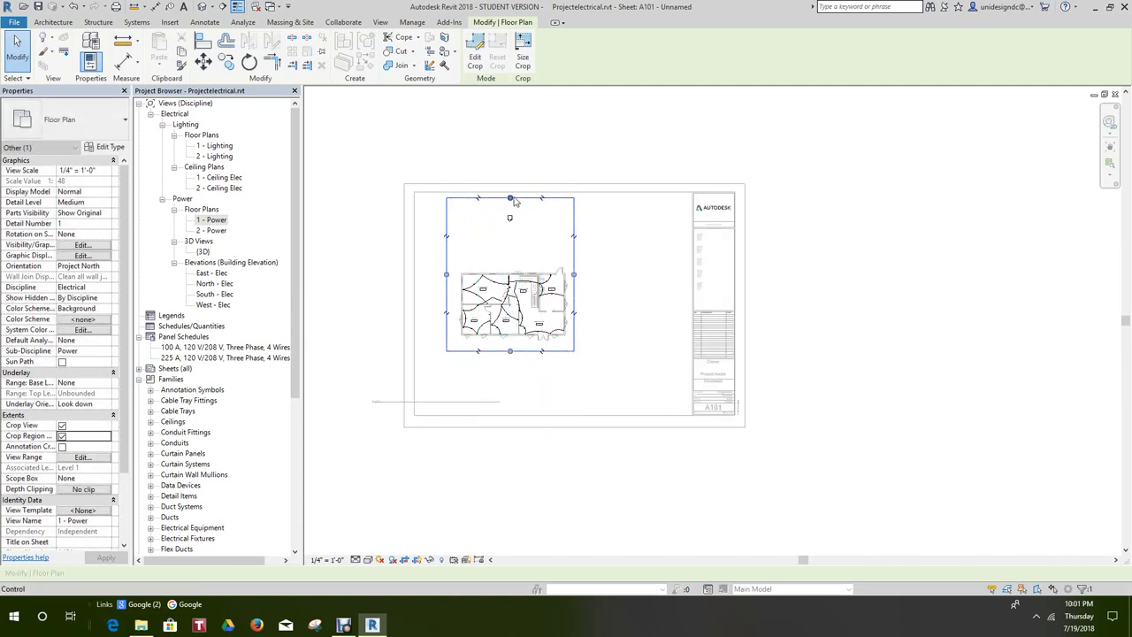
left_click_drag(510, 197, 510, 252)
left_click_drag(509, 262, 509, 262)
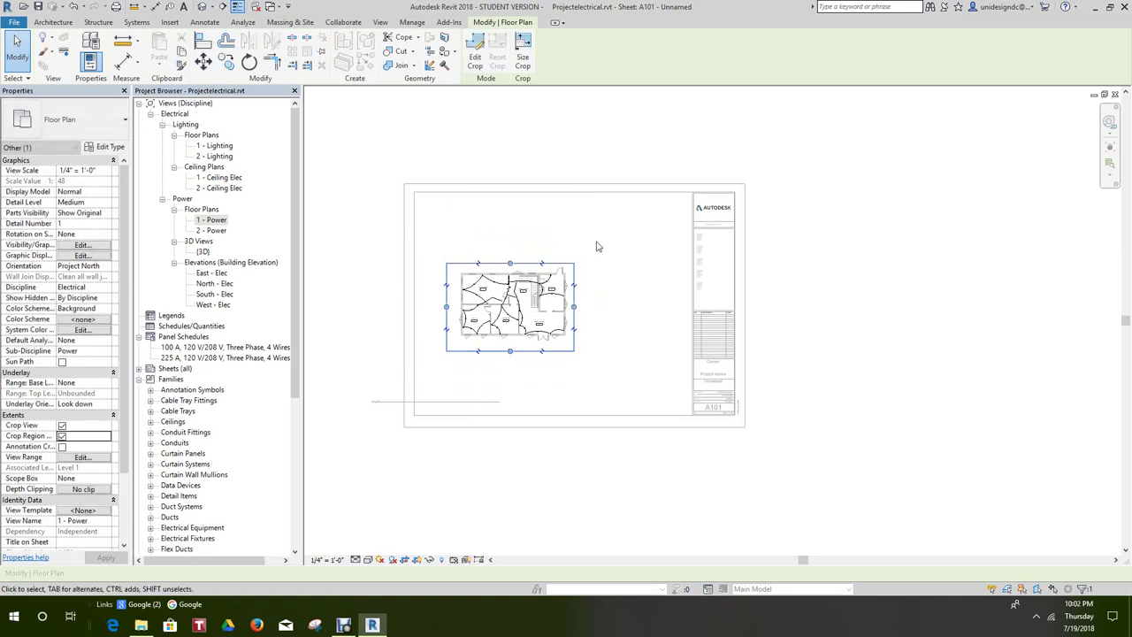
right_click(597, 245)
left_click(642, 297)
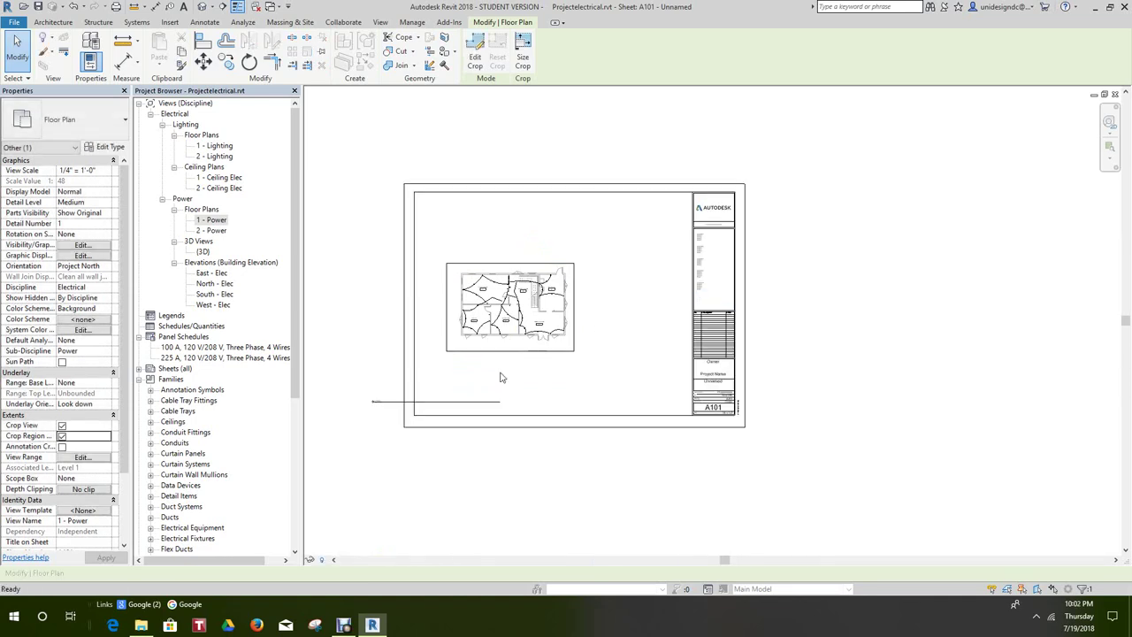
left_click(503, 354)
- Drag the viewport title line's end left so it sits just beneath the plan
left_click_drag(502, 404, 474, 362)
left_click(384, 418)
left_click(392, 398)
- Pan and zoom around sheet A101 to check the viewport layout, cancelling a stray move
scroll(534, 351, "up", 5)
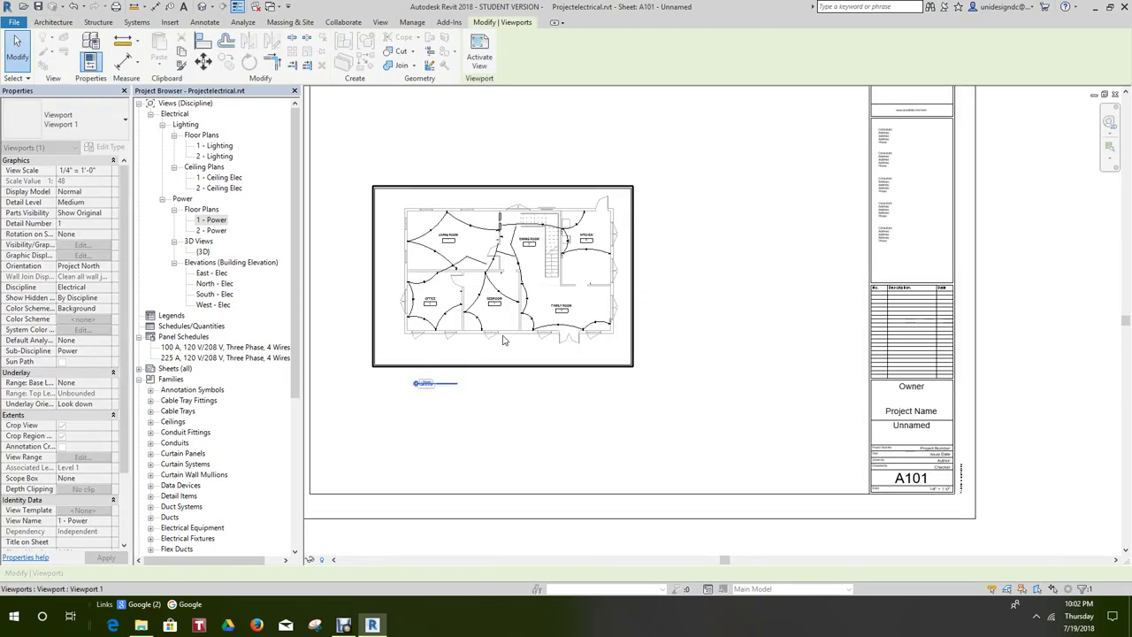
middle_click_drag(500, 347, 508, 318)
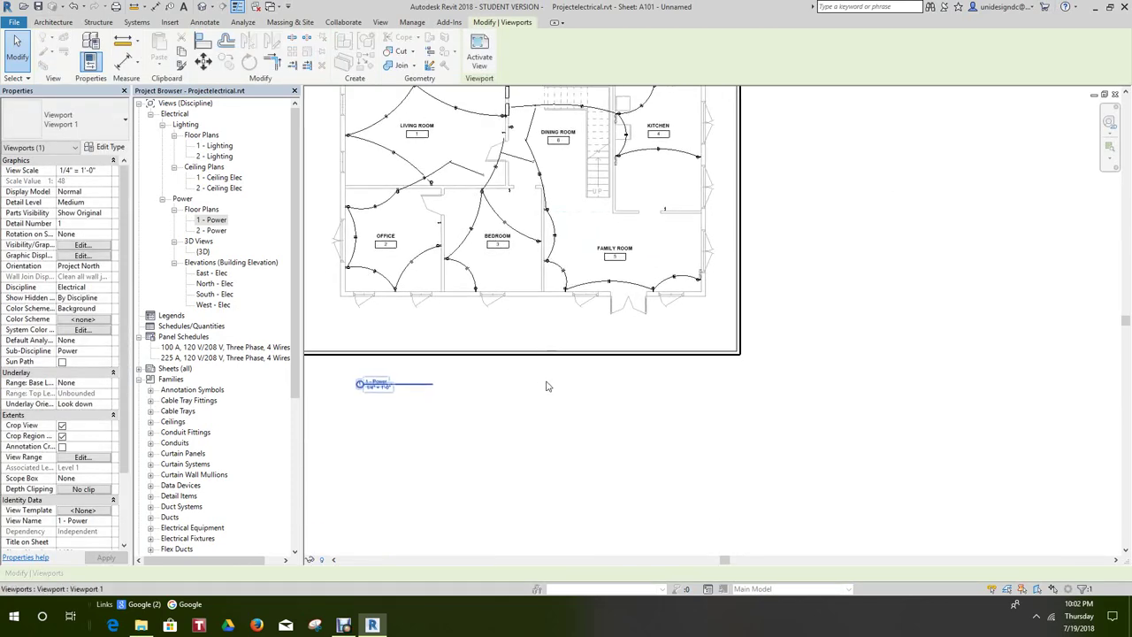
scroll(568, 351, "down", 4)
left_click(569, 351)
right_click(601, 374)
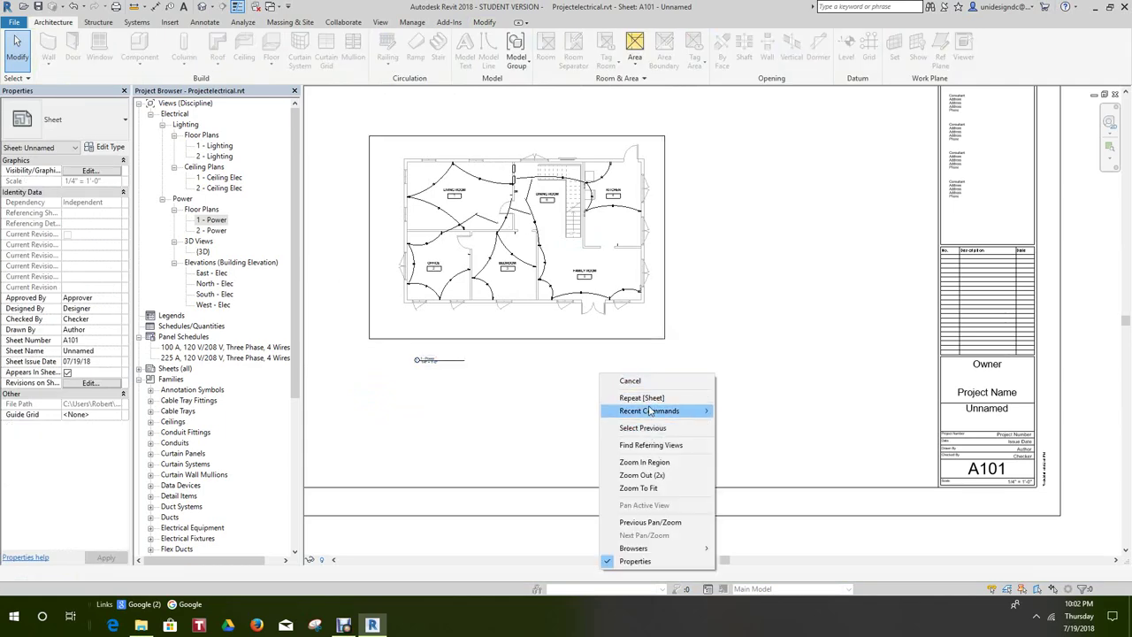
left_click(632, 381)
scroll(637, 386, "down", 2)
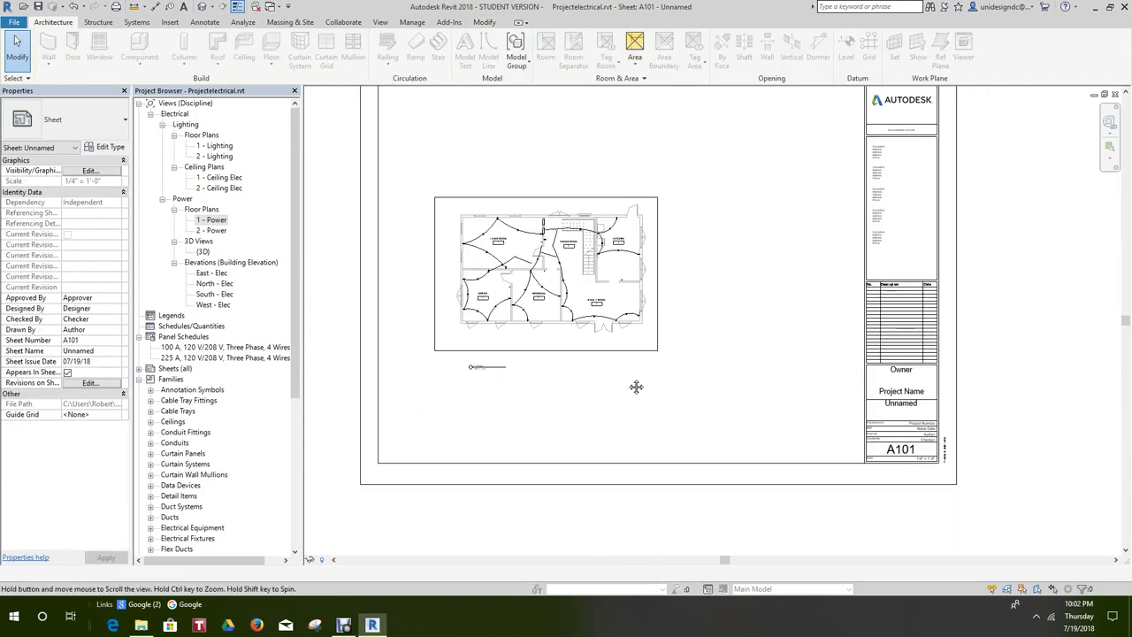
left_click_drag(586, 258, 621, 299)
key("Escape")
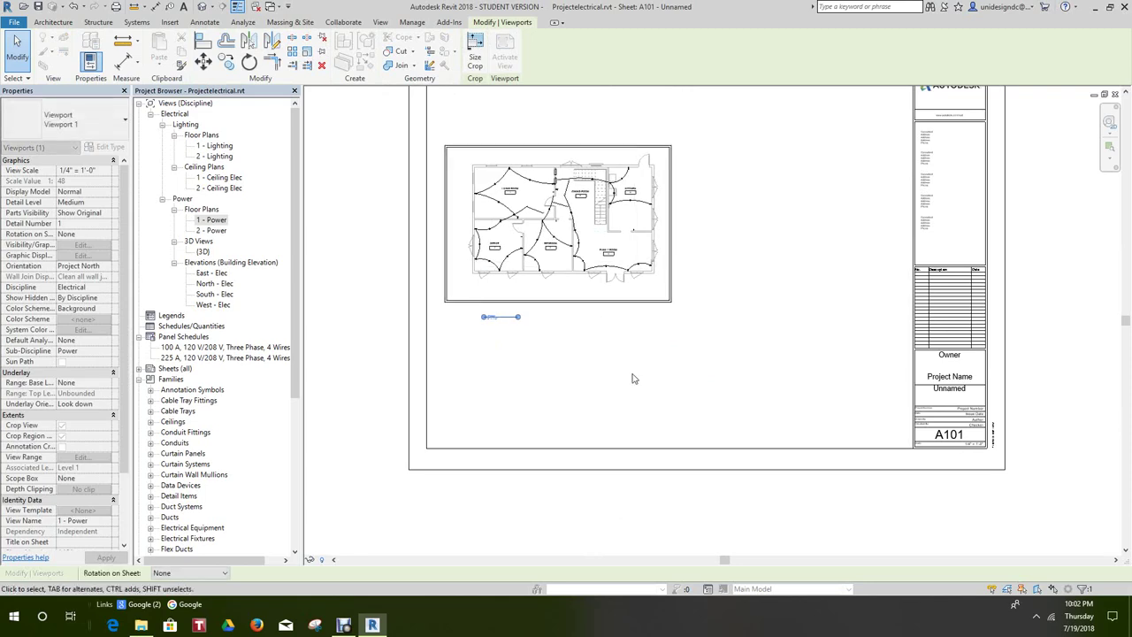
key("Escape")
scroll(595, 353, "down", 2)
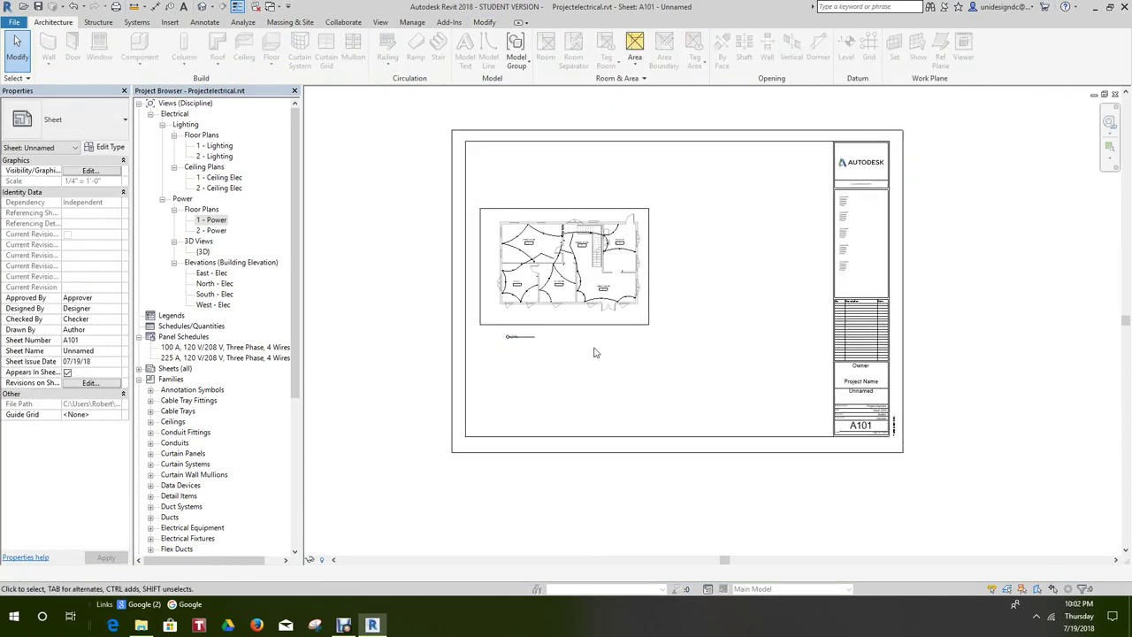
scroll(504, 385, "up", 1)
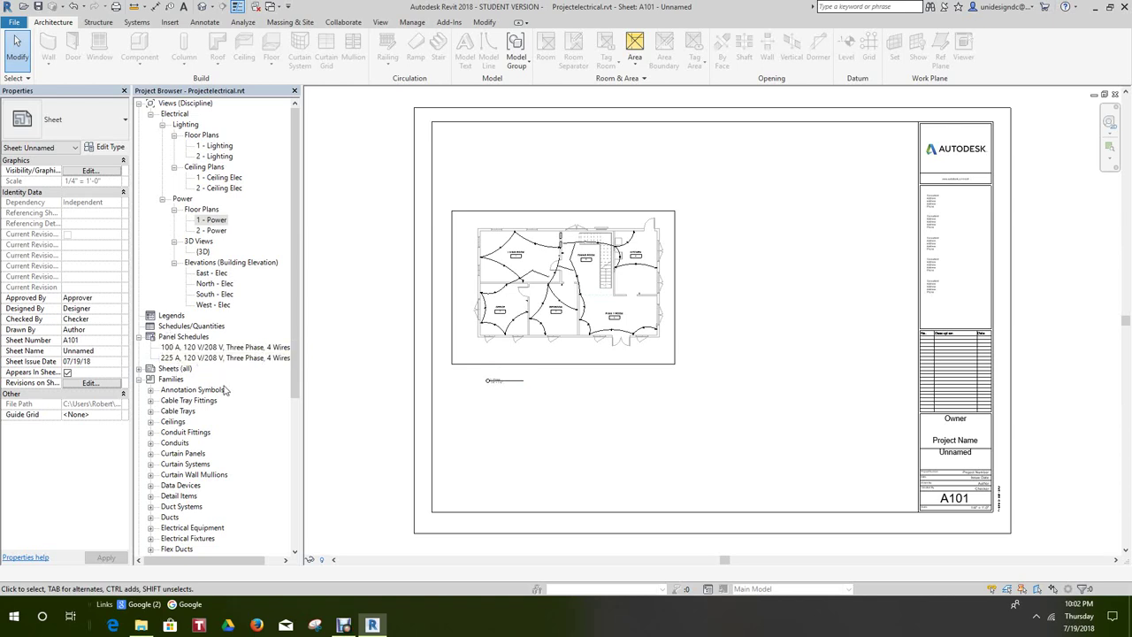
left_click_drag(296, 378, 296, 415)
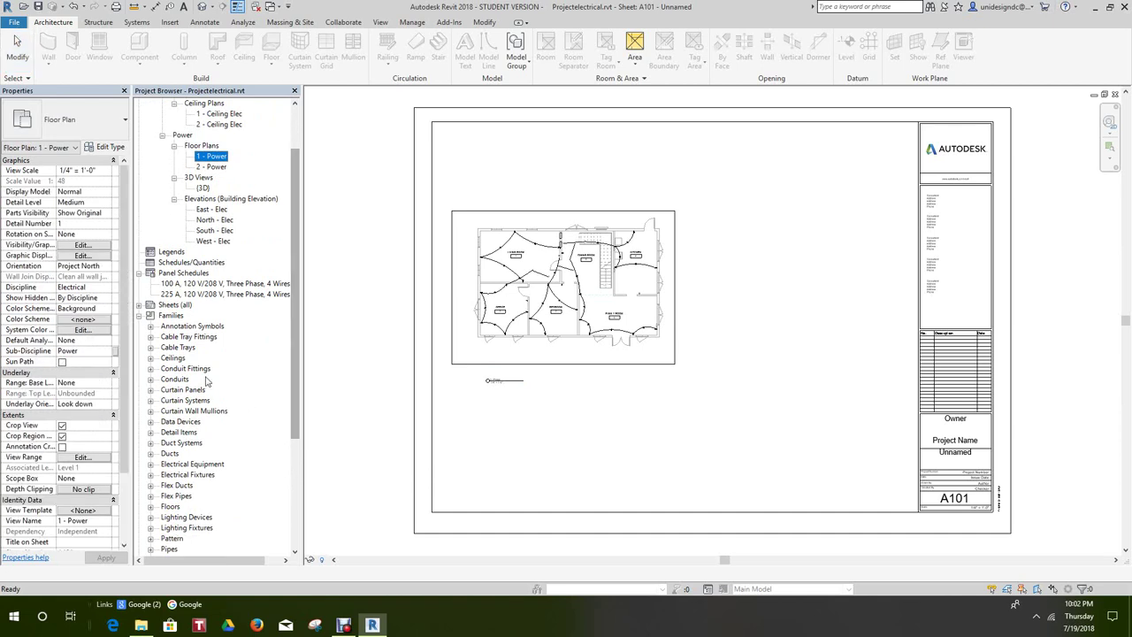
- Rename sheet A101 to number E101 with the name POWER PLANS
left_click(138, 305)
right_click(190, 316)
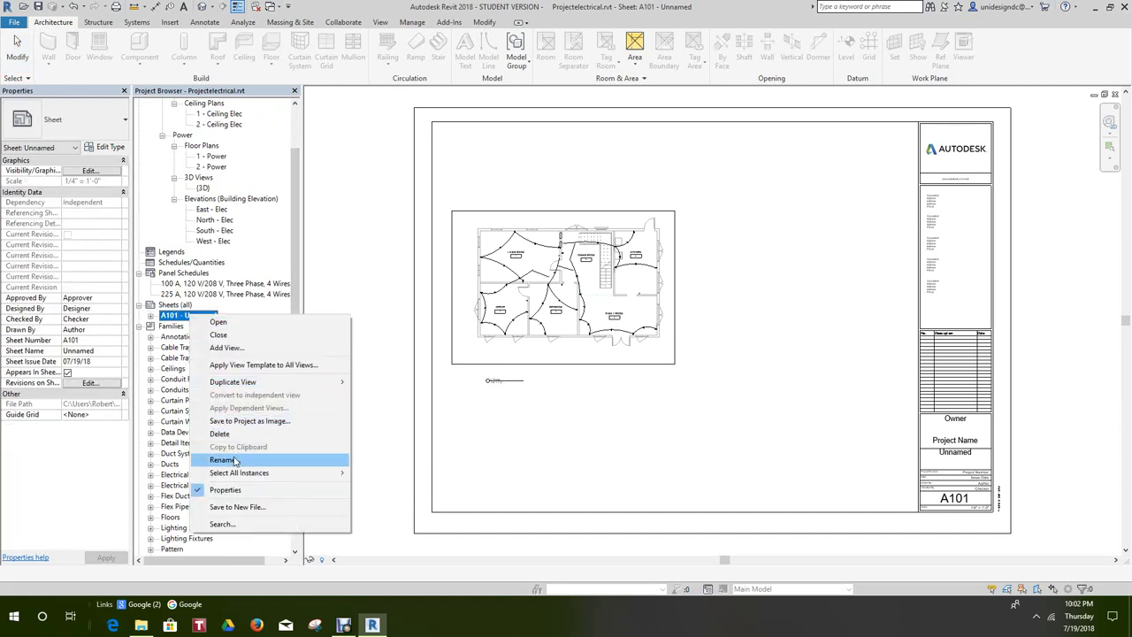
left_click(235, 460)
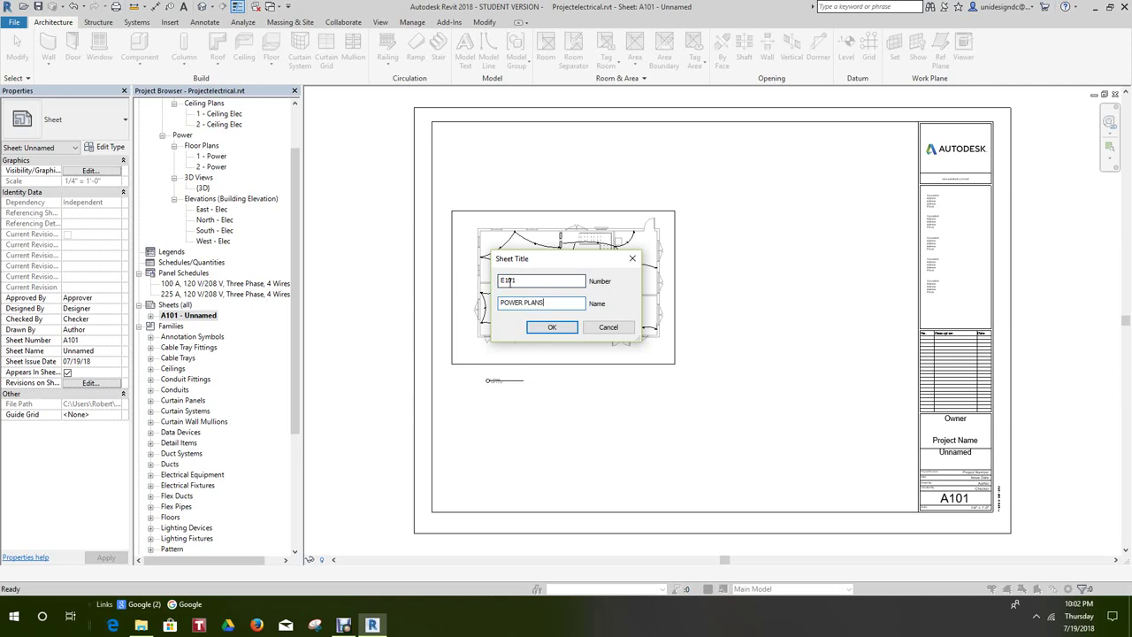
left_click(551, 328)
- Select the E101 - POWER PLANS sheet and pick the 2 - Power plan to add to it
scroll(663, 372, "down", 2)
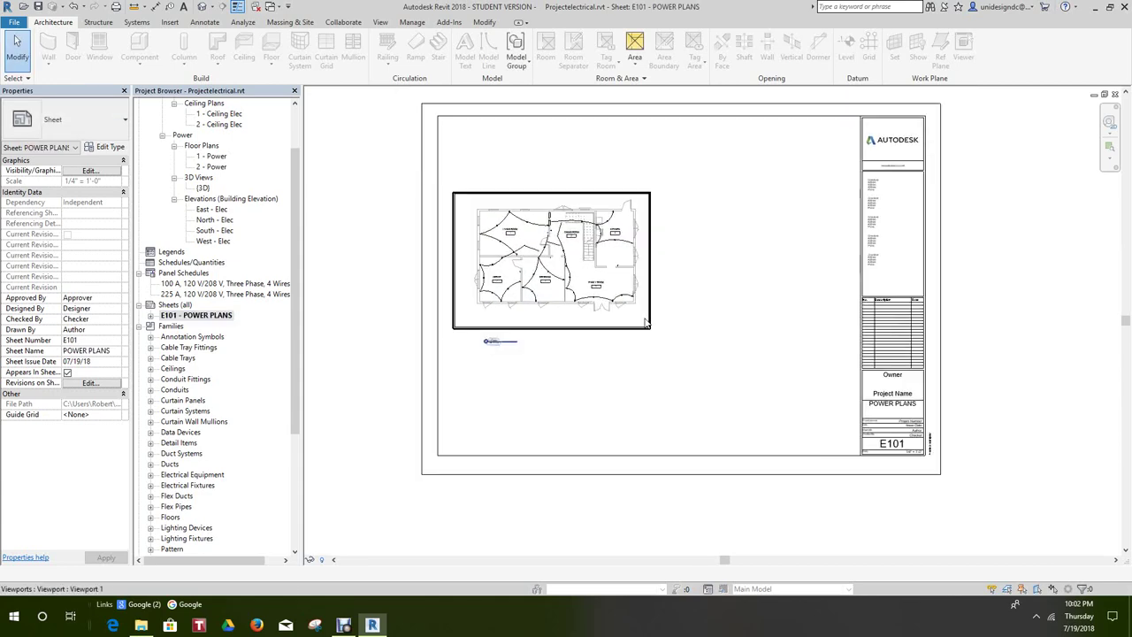
left_click(196, 315)
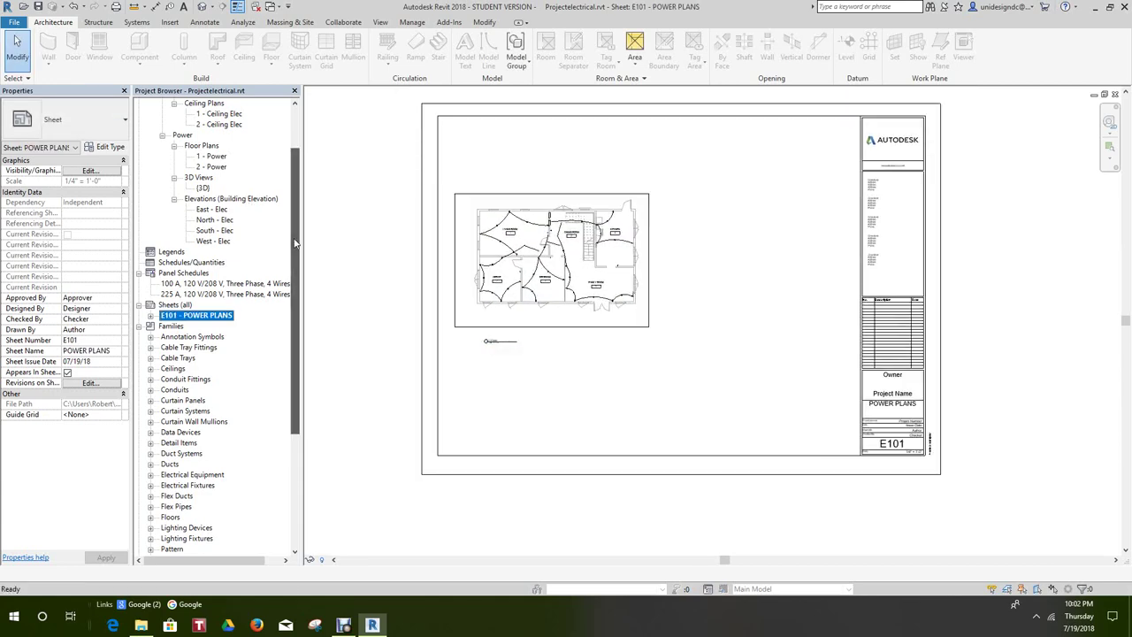
scroll(199, 327, "up", 2)
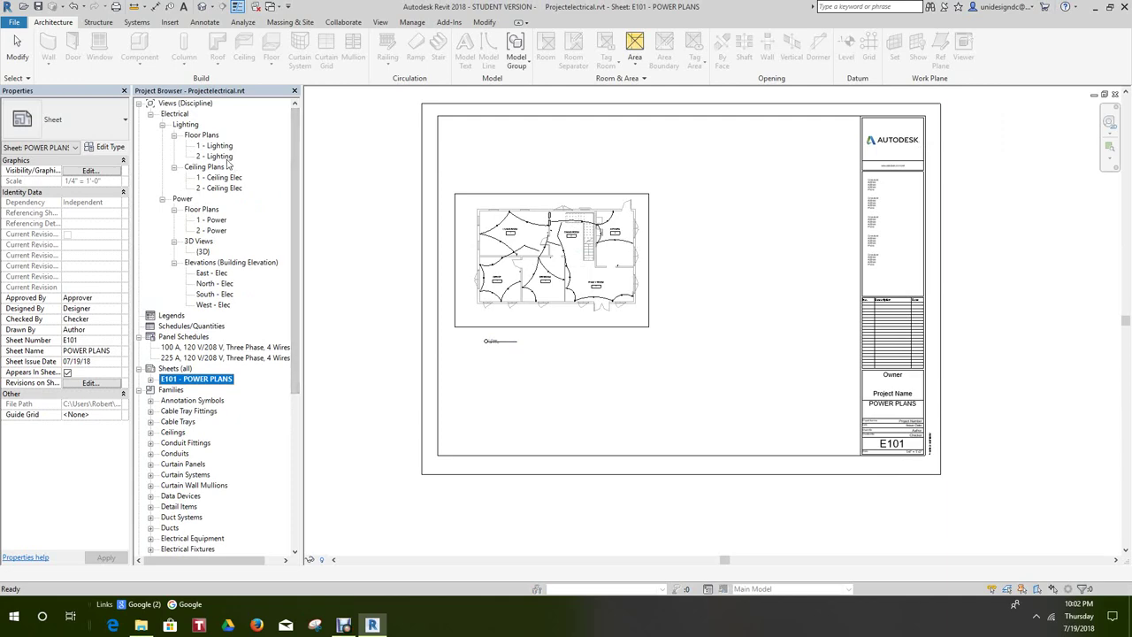
left_click(215, 231)
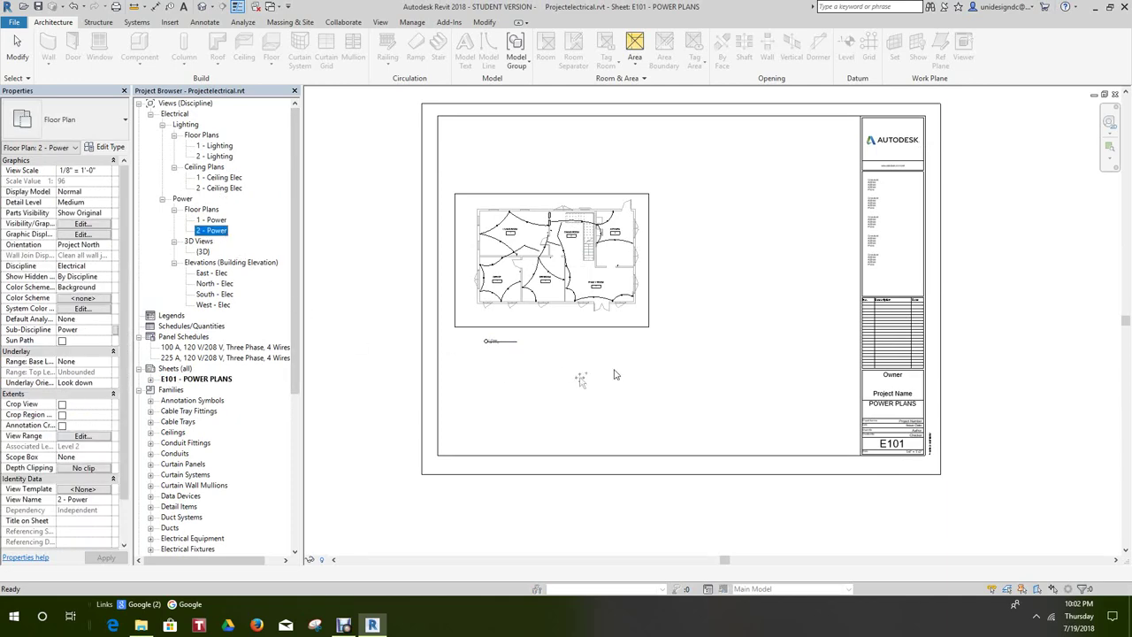
- Place the 2 - Power viewport to the right of the 1 - Power plan on E101
left_click(755, 266)
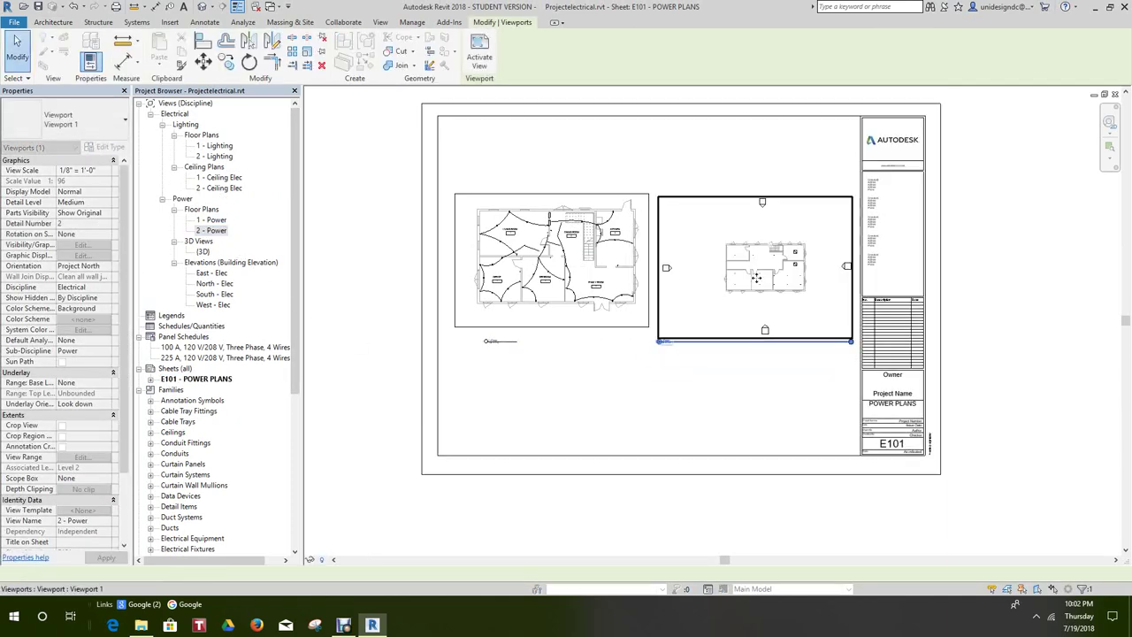
scroll(753, 295, "up", 2)
scroll(753, 295, "up", 2)
scroll(720, 305, "down", 5)
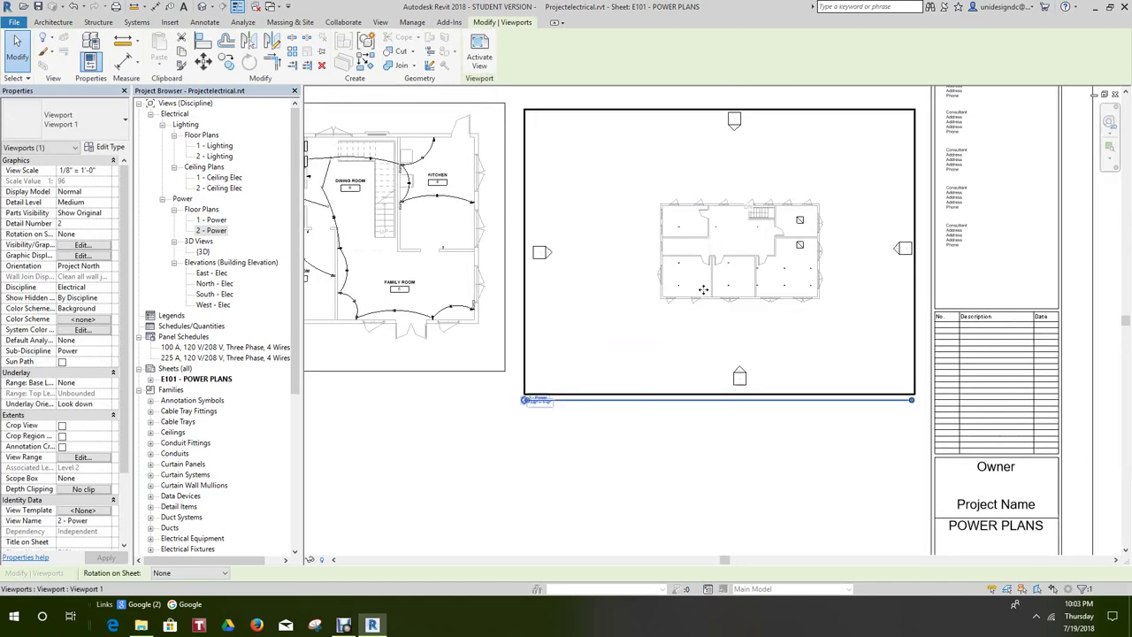
scroll(690, 293, "up", 2)
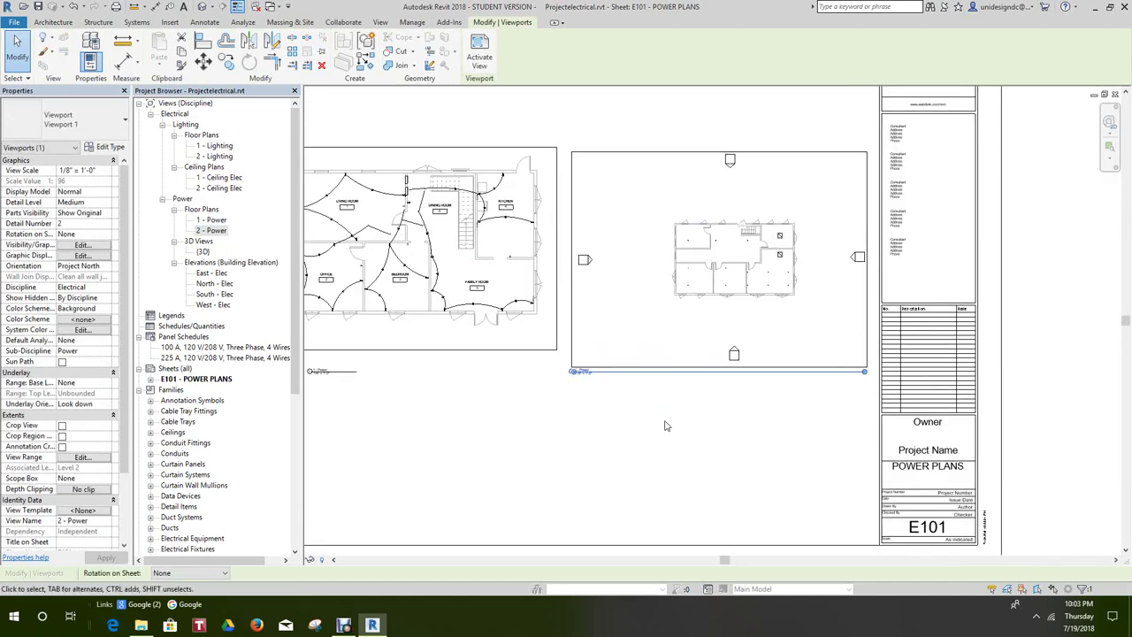
- Activate the level 2 power viewport on the sheet for editing
right_click(638, 306)
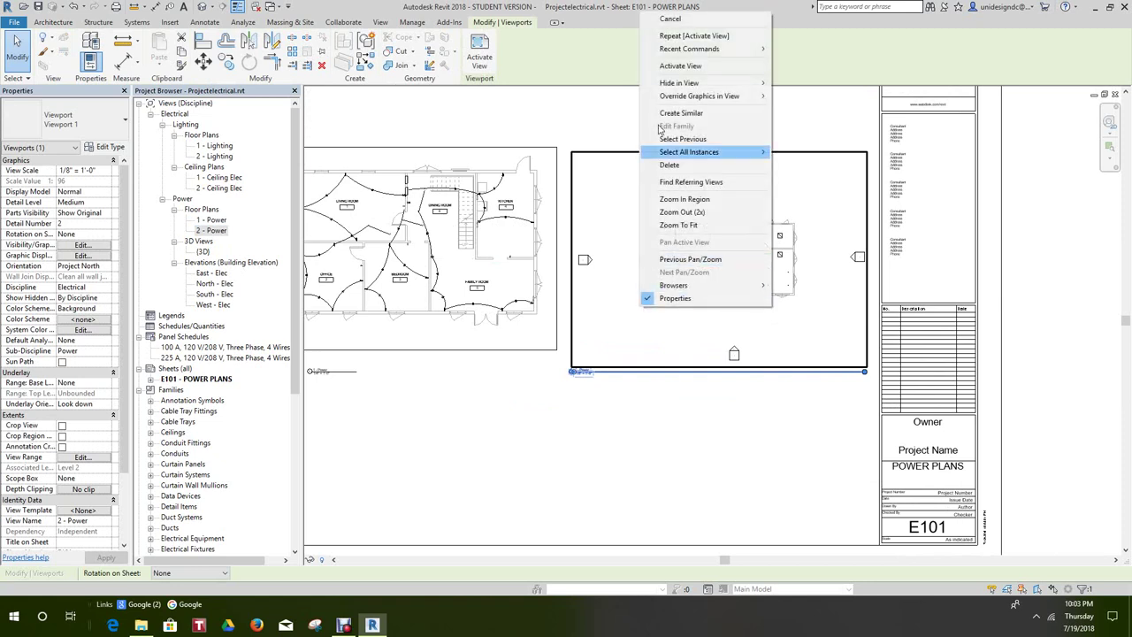
left_click(674, 66)
middle_click_drag(666, 212, 677, 179)
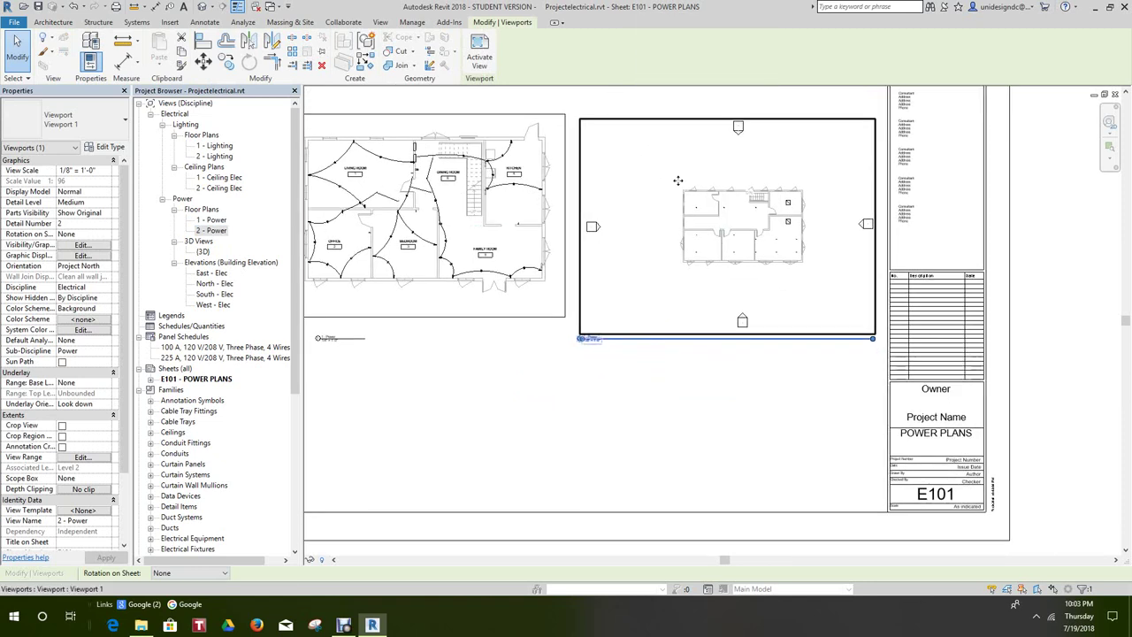
- Open the 2 - Power floor plan, select all visible downlights, then clear the selection
double_click(216, 231)
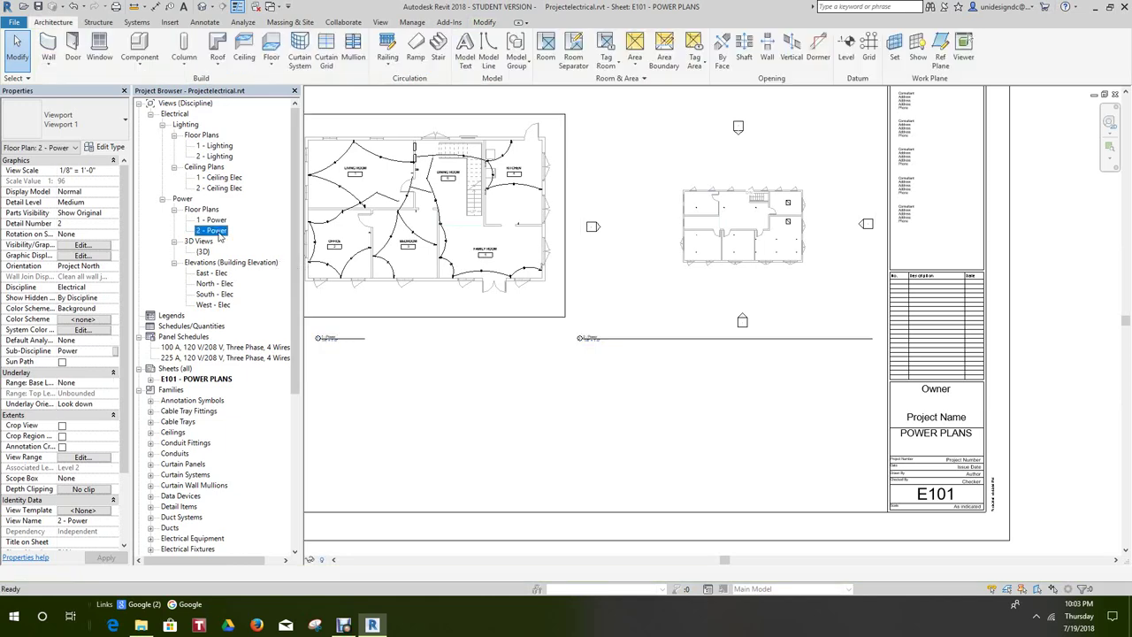
scroll(693, 270, "up", 5)
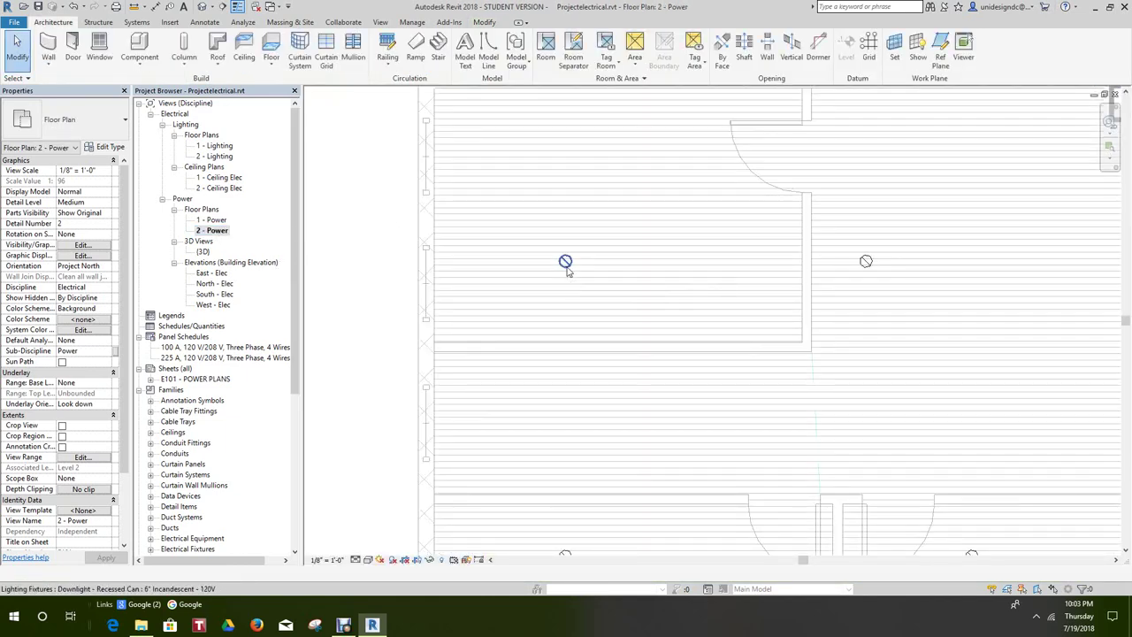
right_click(565, 263)
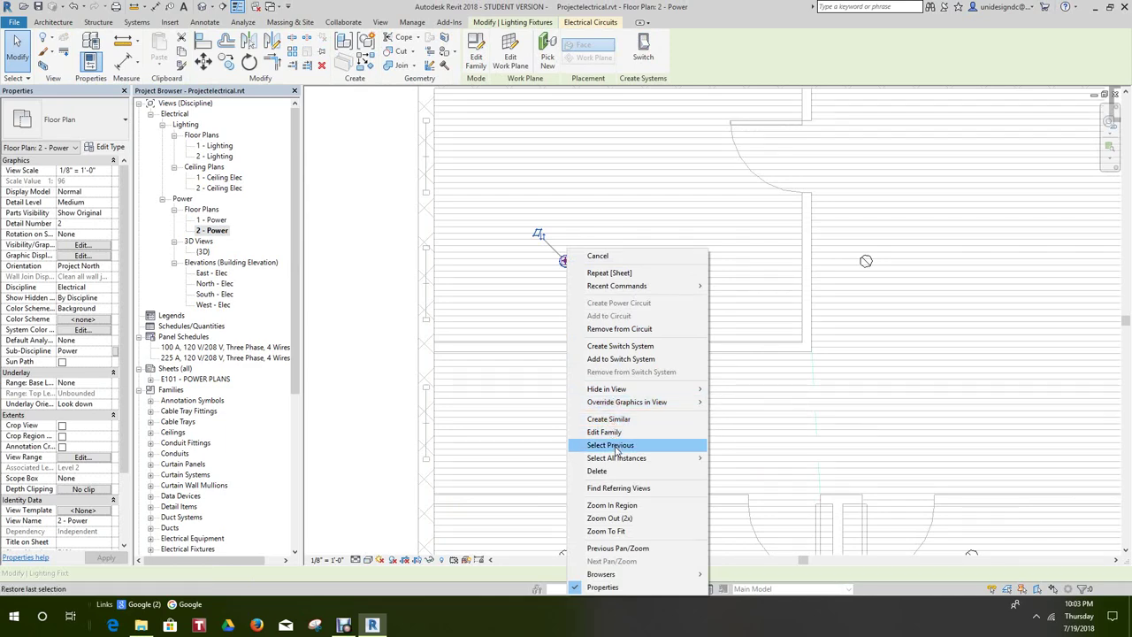
mouse_move(654, 458)
left_click(753, 464)
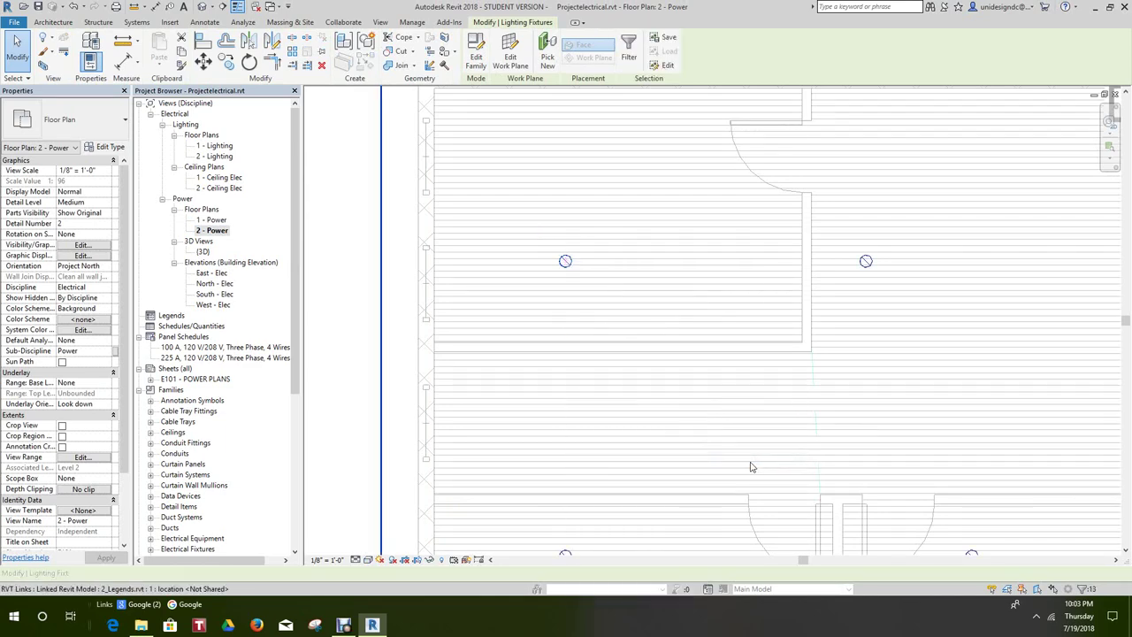
scroll(733, 389, "up", 2)
right_click(735, 385)
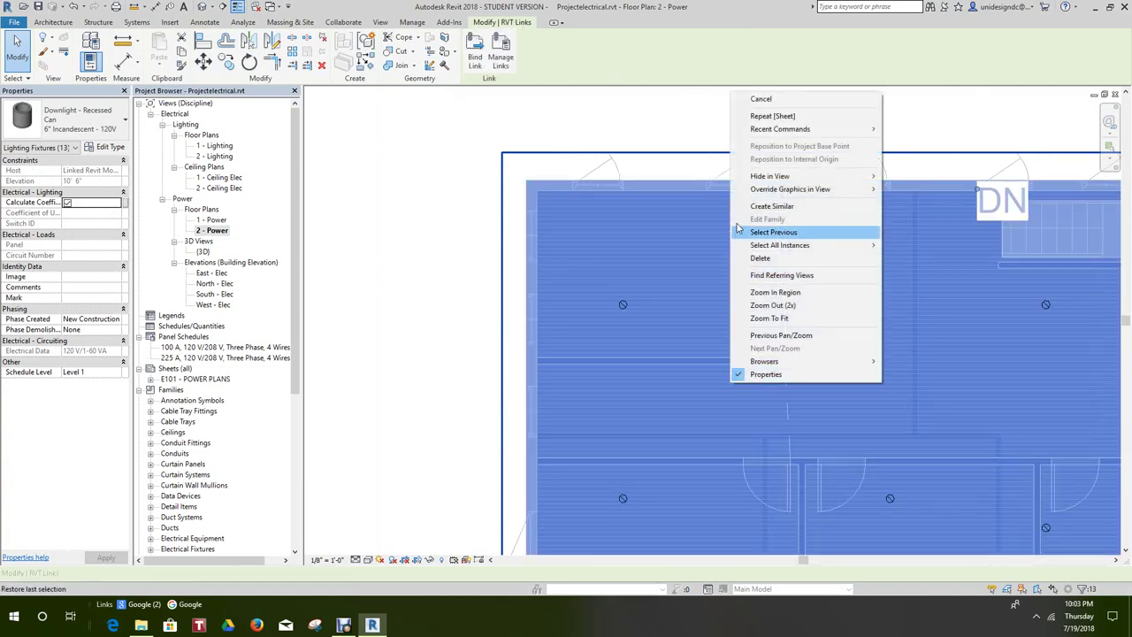
left_click(608, 196)
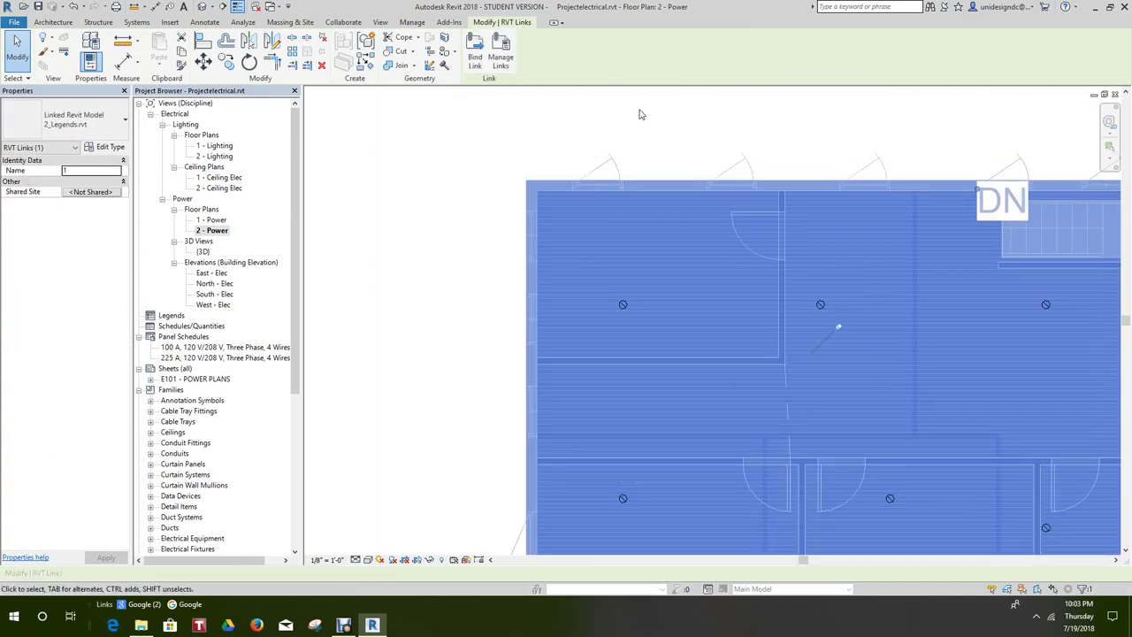
key("Escape")
- Select all lighting fixtures visible in the view and hide the Lighting Fixtures category
scroll(620, 304, "up", 1)
left_click(621, 304)
right_click(621, 304)
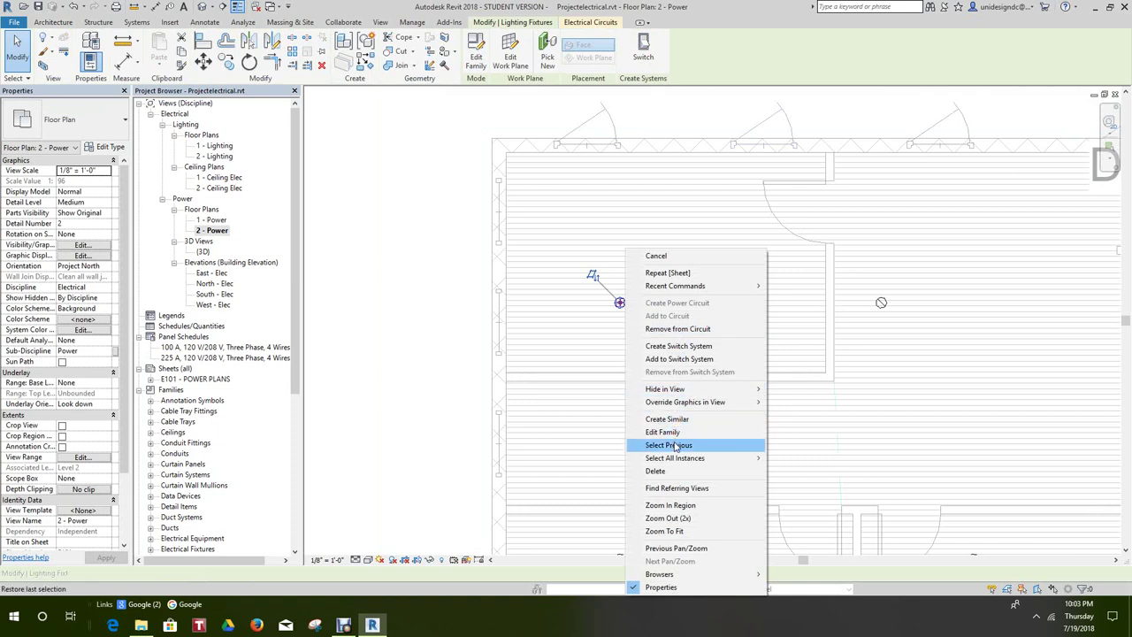
mouse_move(707, 458)
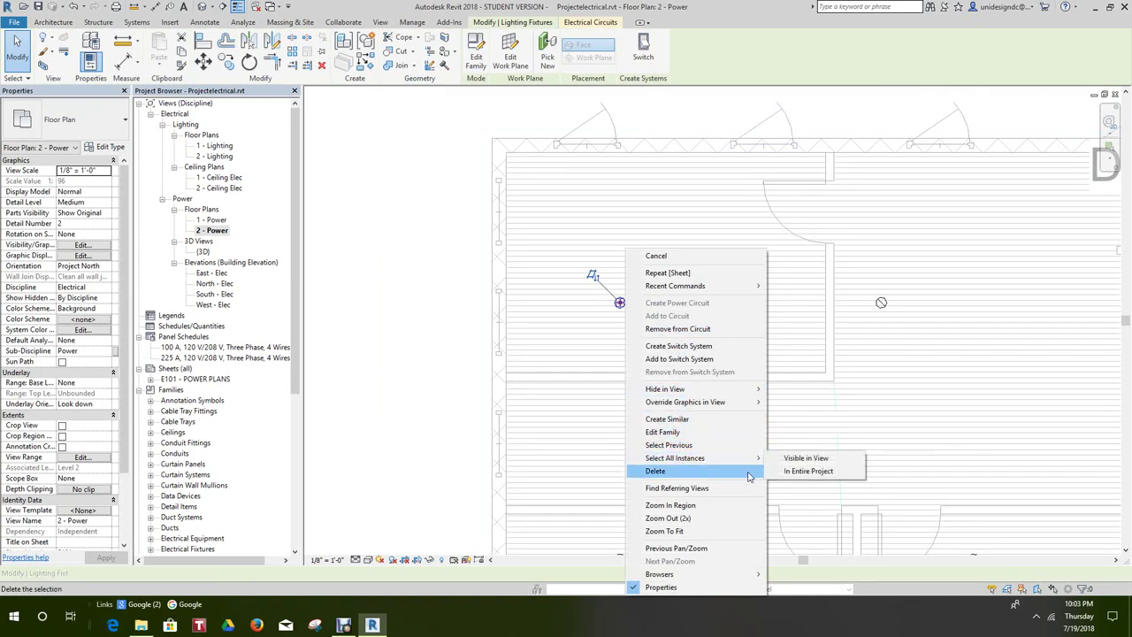
left_click(817, 458)
scroll(710, 355, "down", 1)
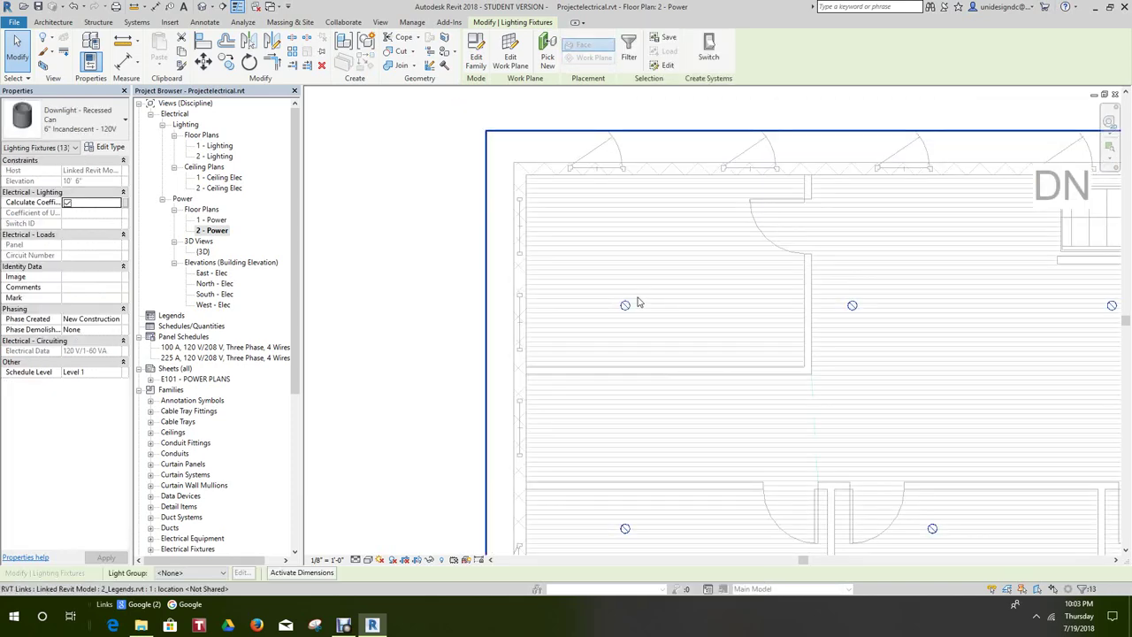
right_click(625, 306)
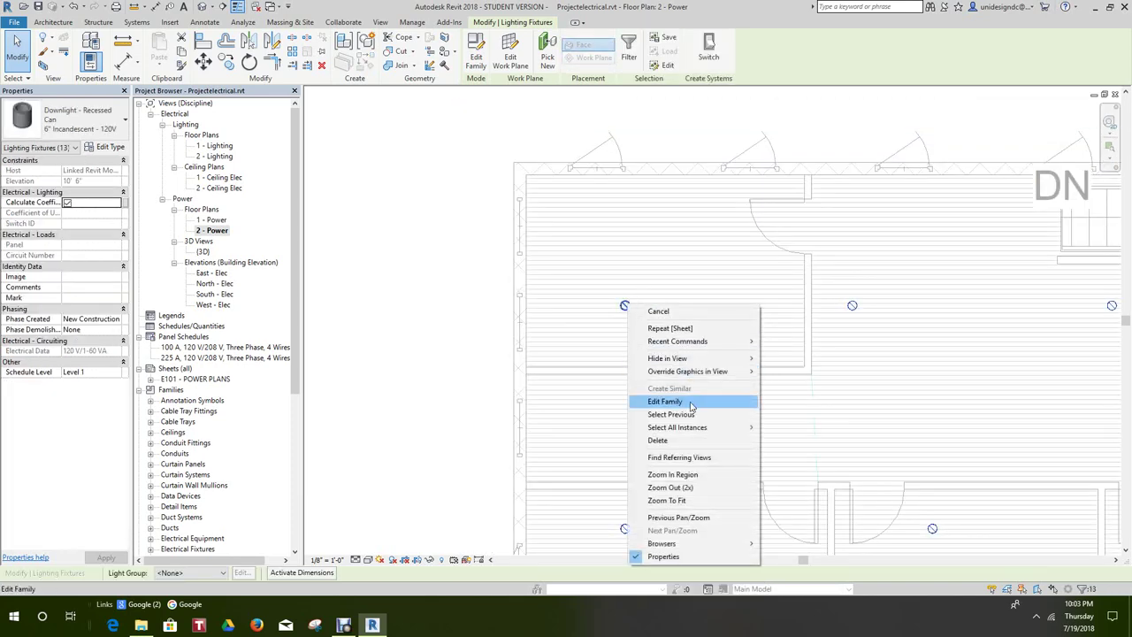
mouse_move(685, 358)
left_click(794, 372)
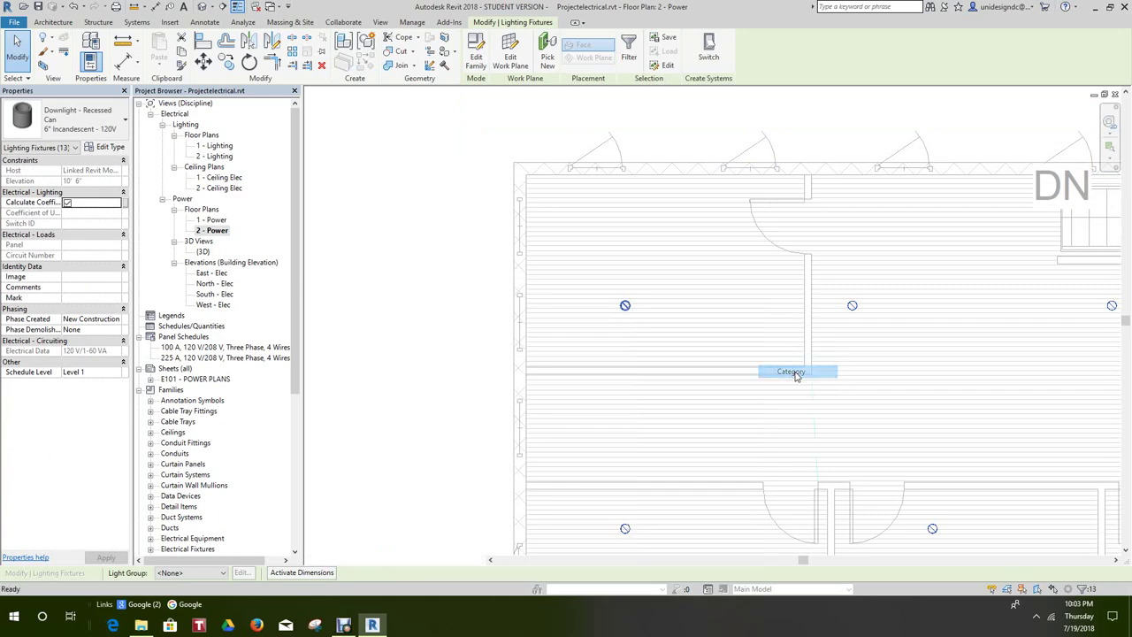
scroll(692, 331, "down", 4)
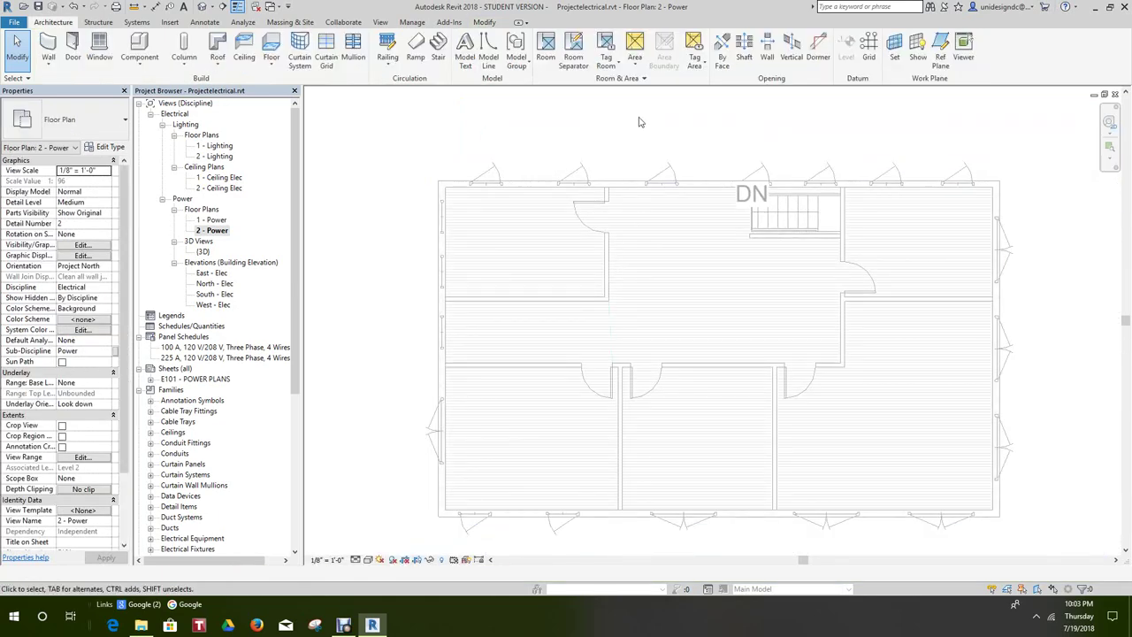
- Fit the whole level 2 building in the view, then switch to the Systems tab
scroll(641, 128, "down", 4)
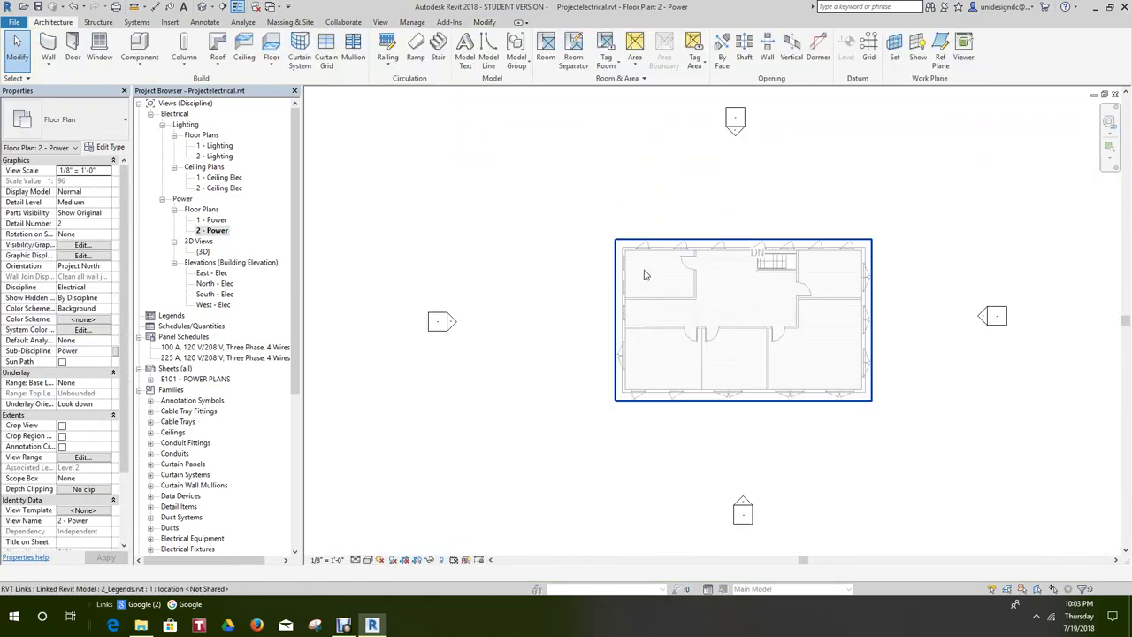
scroll(645, 275, "up", 5)
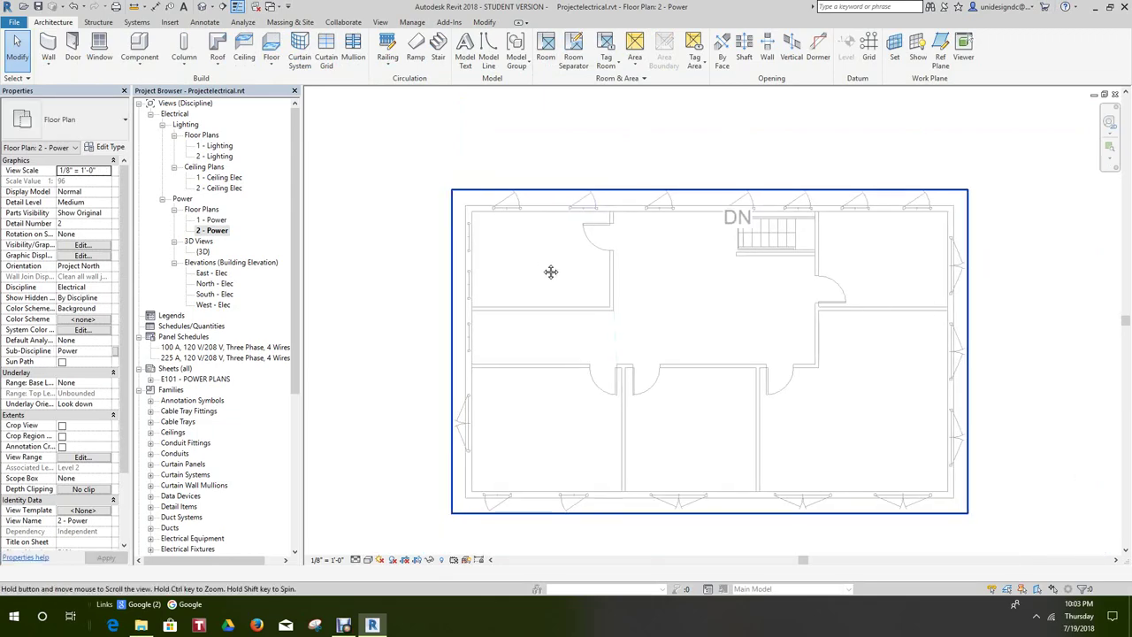
middle_click_drag(550, 272, 548, 275)
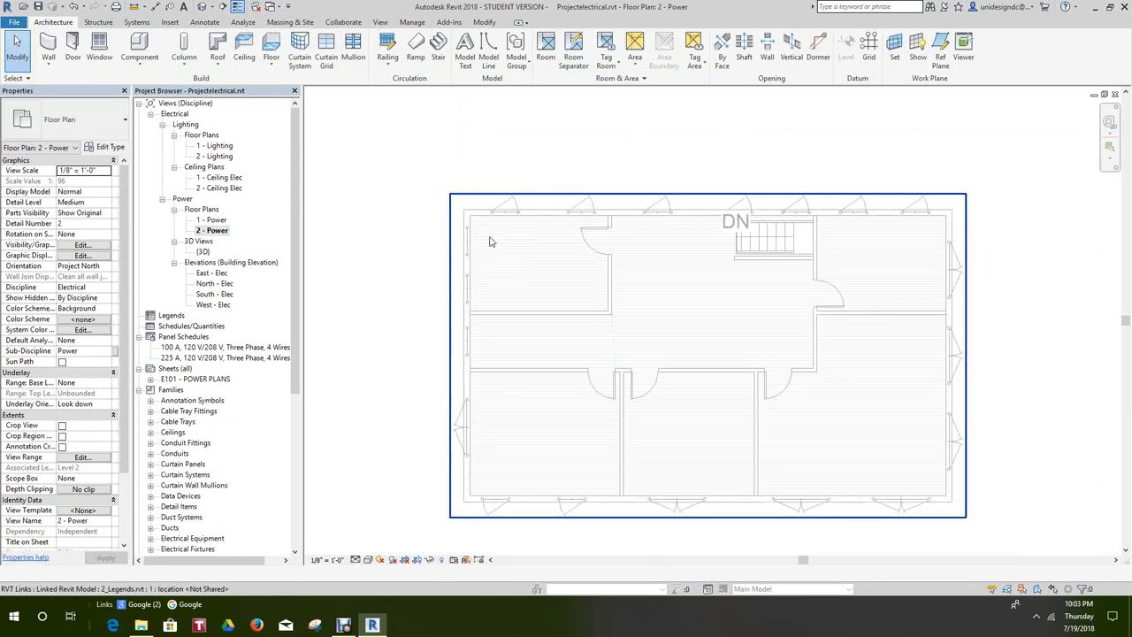
middle_click_drag(359, 165, 334, 124)
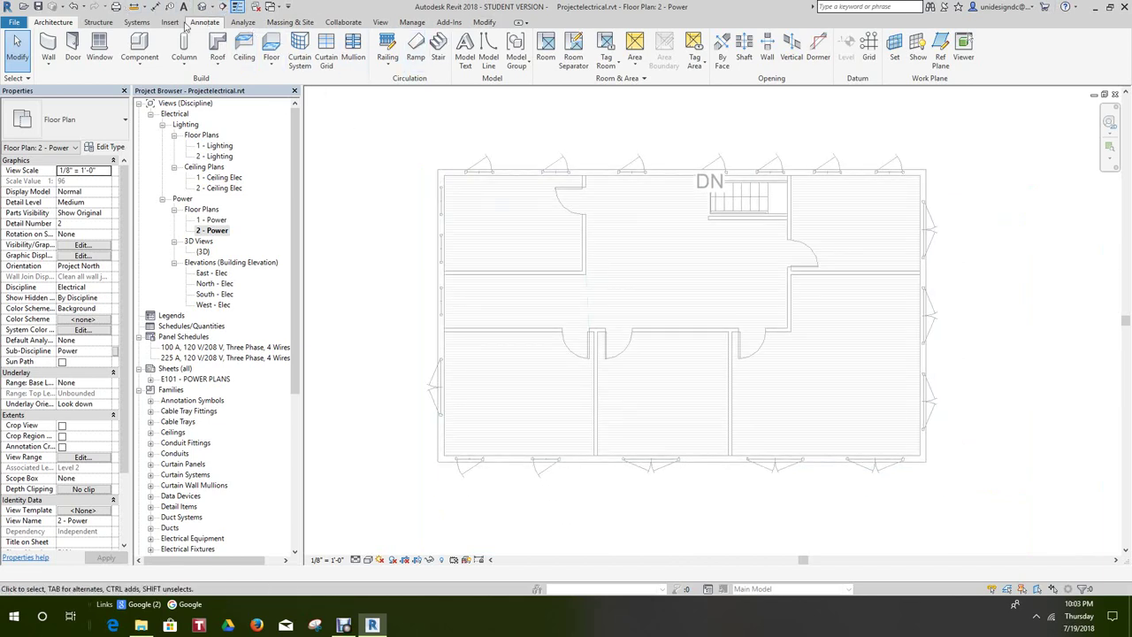
left_click(135, 22)
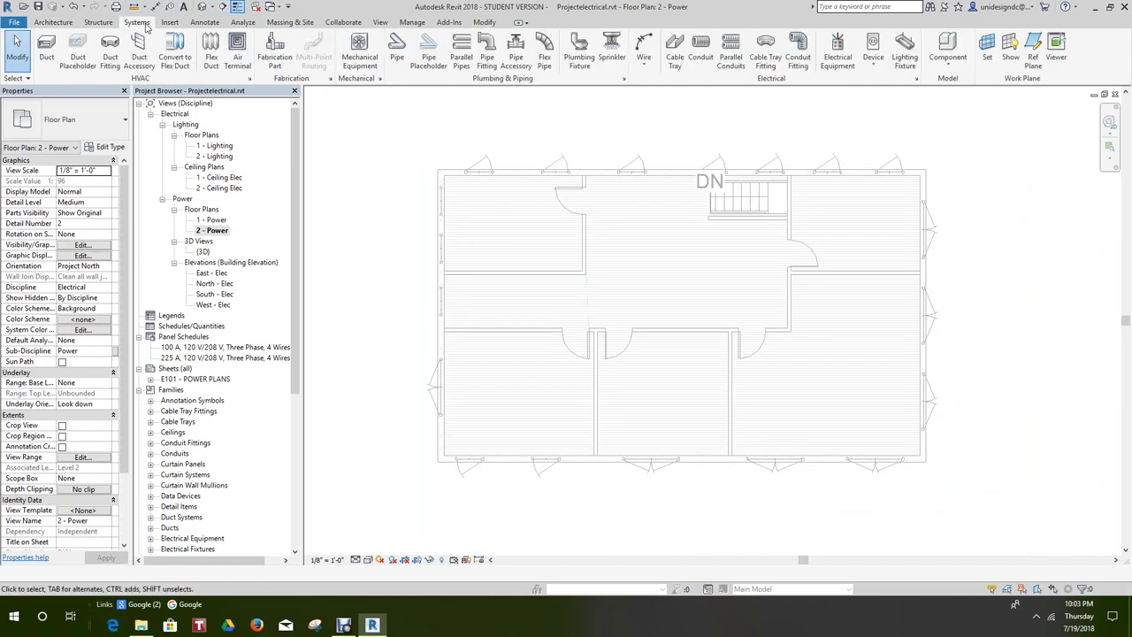
- Start the electrical Device tool, browse its type list, then cancel it
left_click(872, 46)
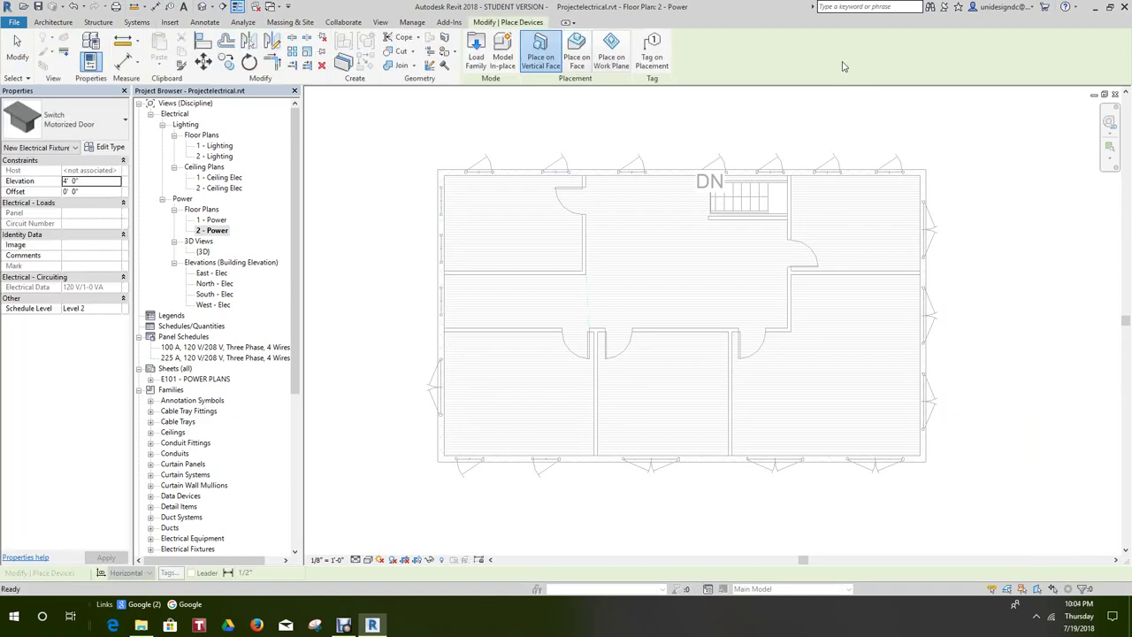
scroll(564, 186, "up", 2)
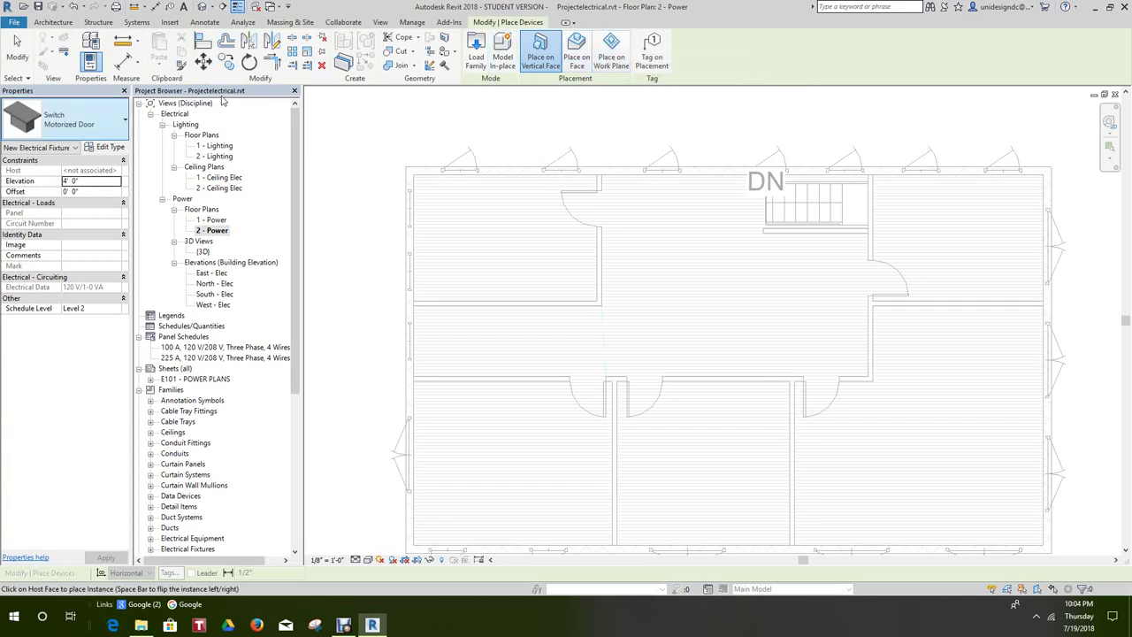
left_click(137, 23)
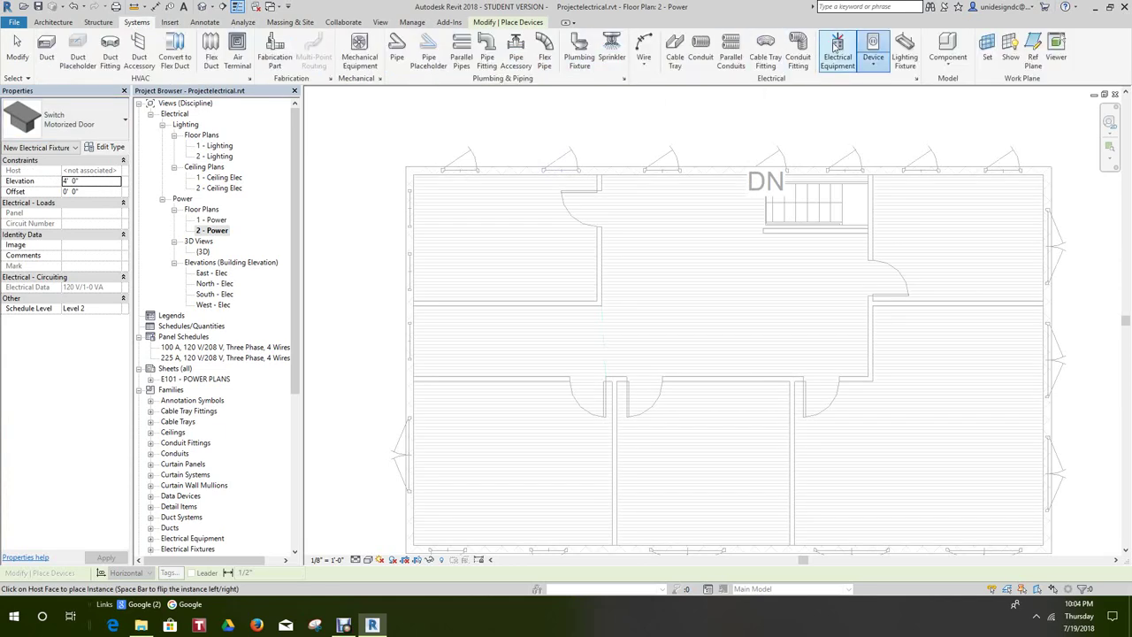
left_click(874, 67)
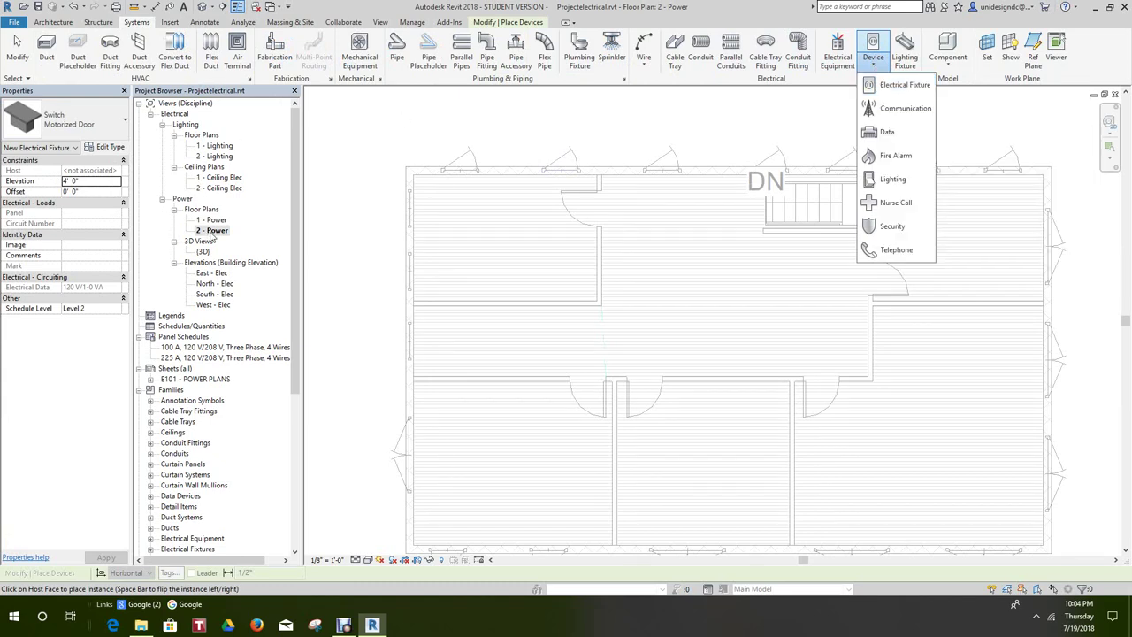
scroll(201, 419, "down", 5)
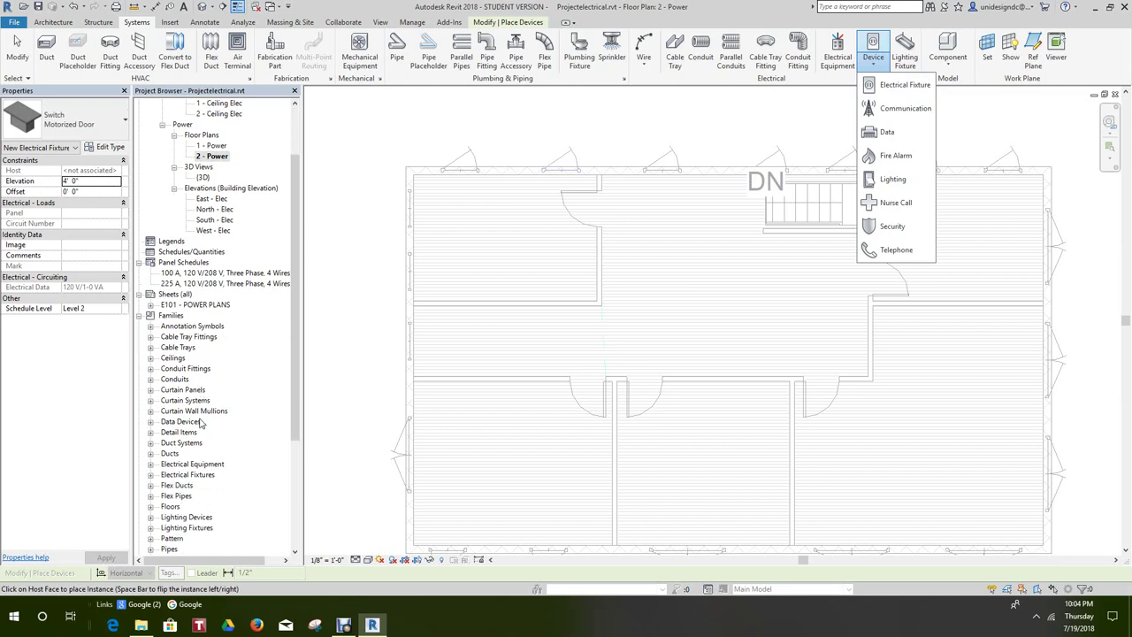
left_click(150, 418)
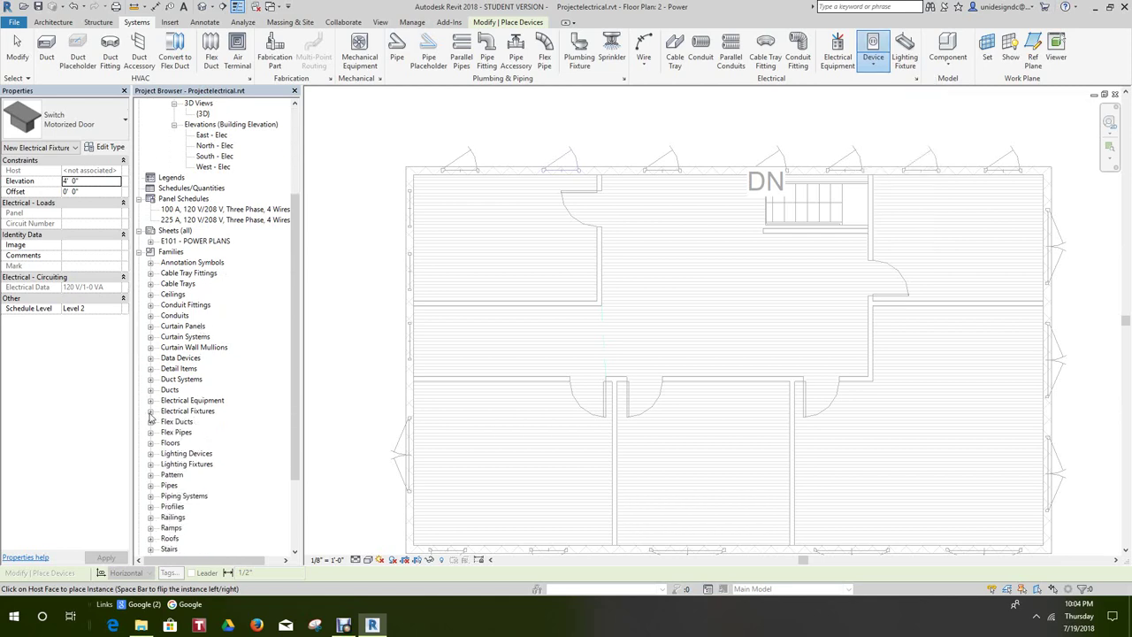
- Select the Standard type under Electrical Fixtures > Duplex Receptacle in the Project Browser
left_click(150, 412)
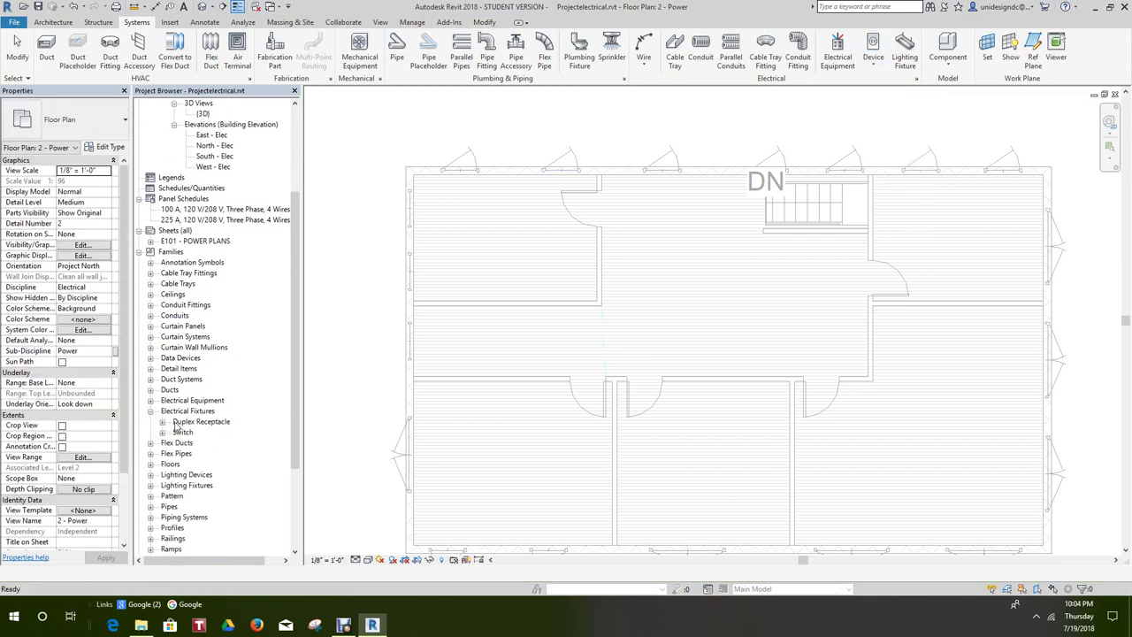
left_click(163, 422)
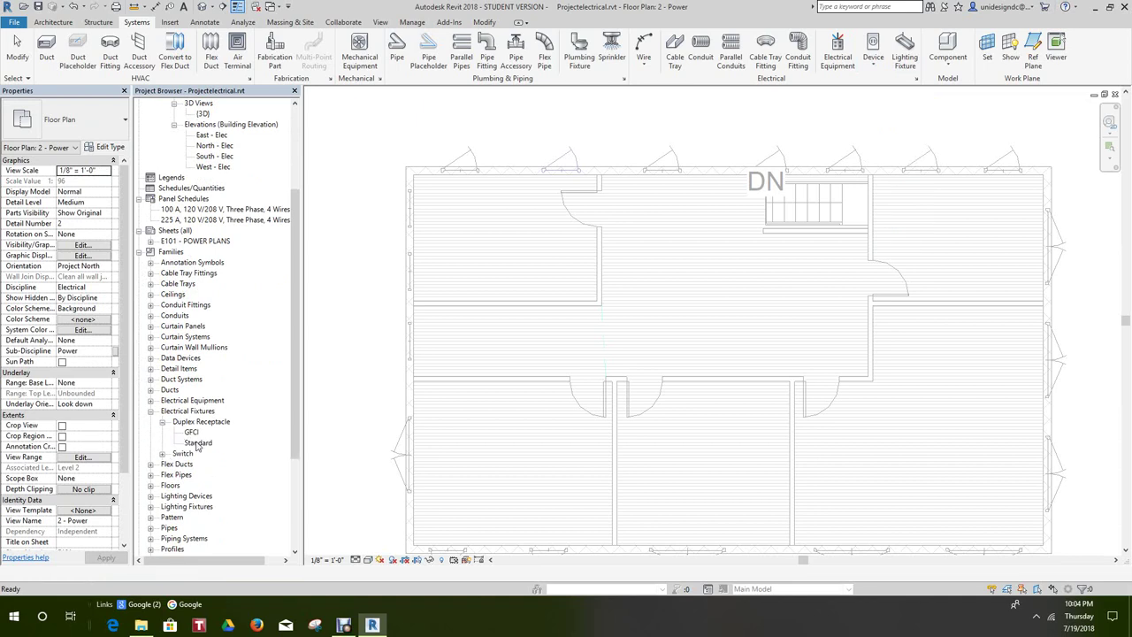
left_click(197, 443)
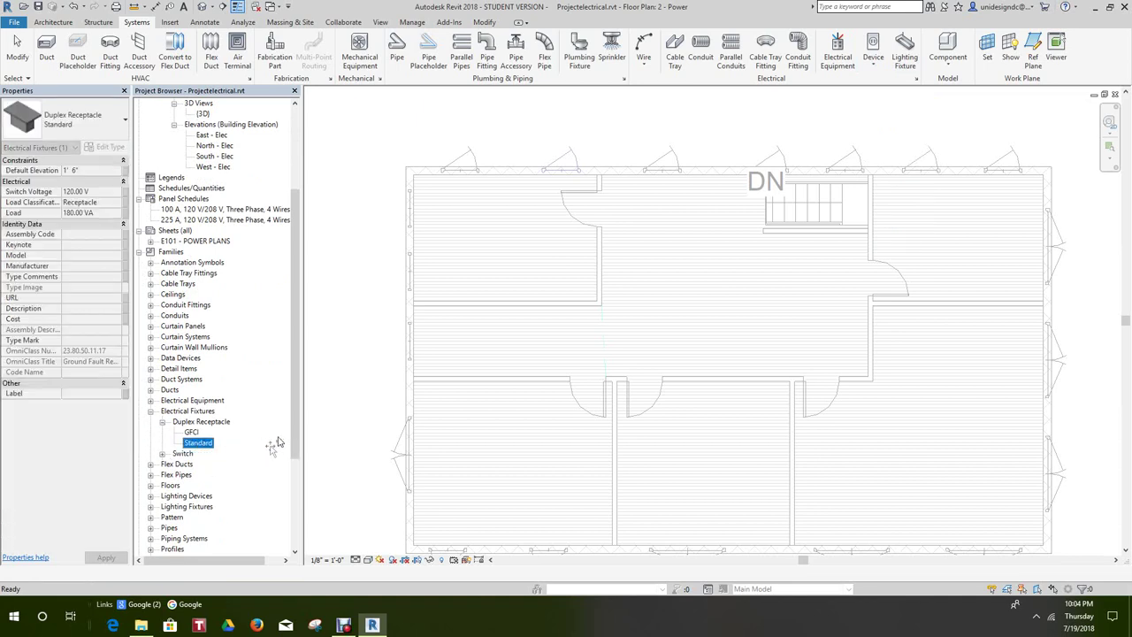
- Place Standard duplex receptacles on the top, left and interior walls of the upper-left room
left_click_drag(507, 176, 505, 176)
scroll(504, 172, "up", 3)
left_click(504, 166)
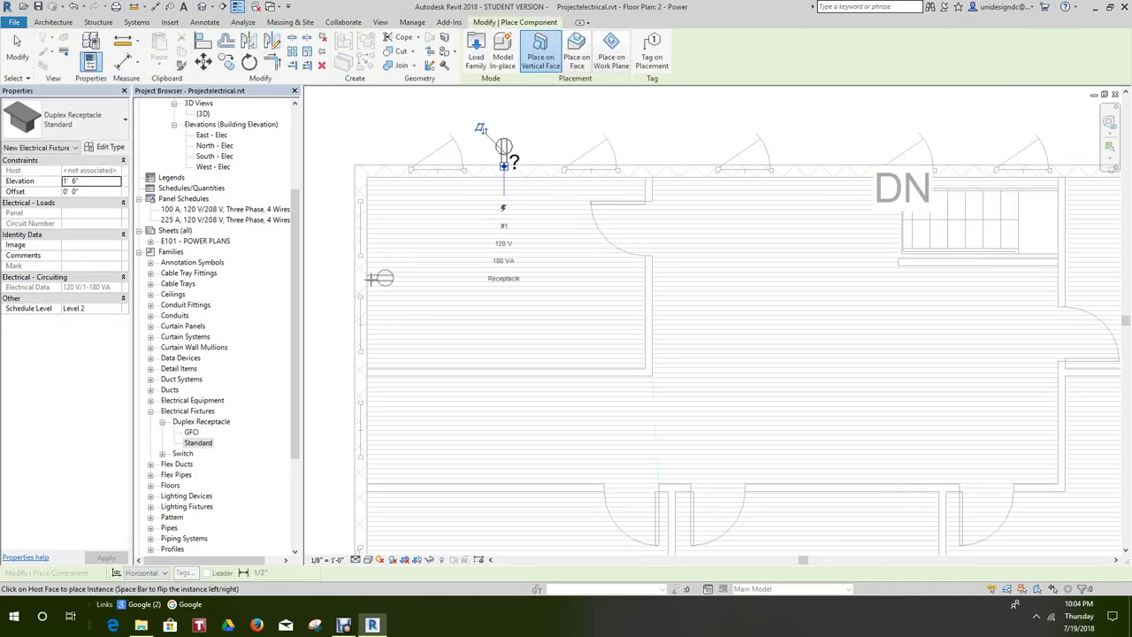
left_click(366, 280)
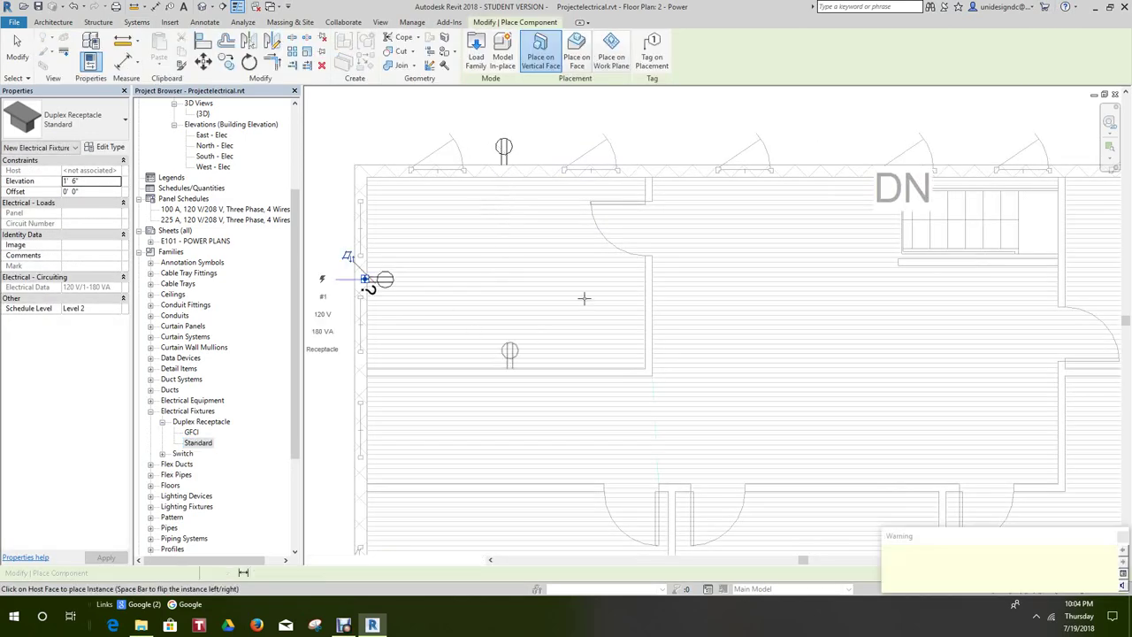
left_click(509, 369)
right_click(643, 309)
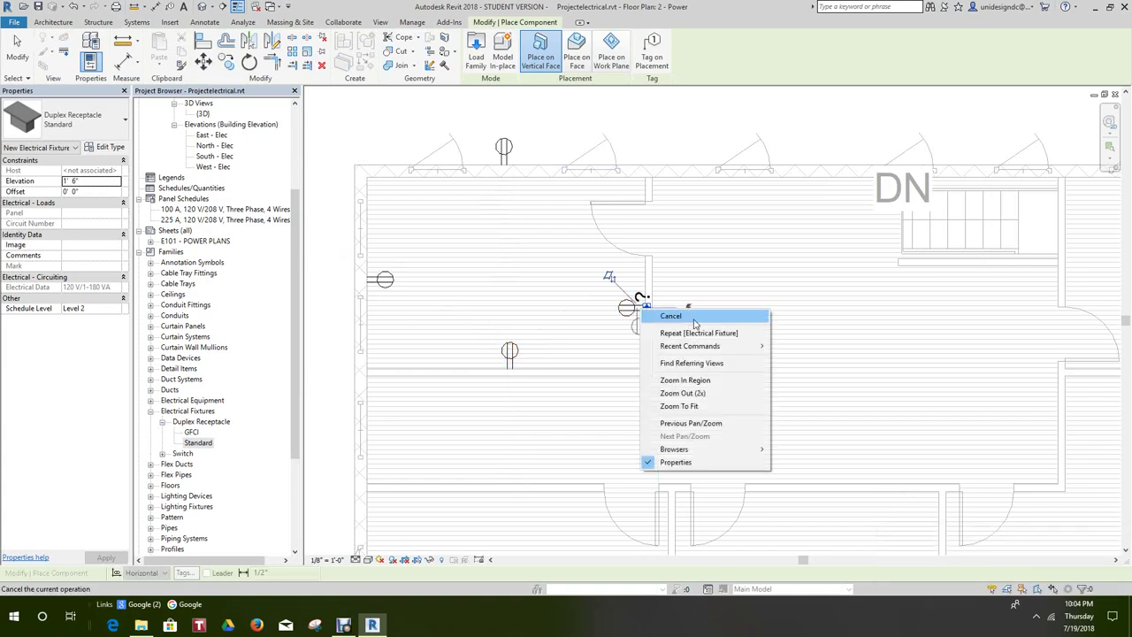
left_click(689, 318)
scroll(668, 303, "down", 2)
right_click(569, 161)
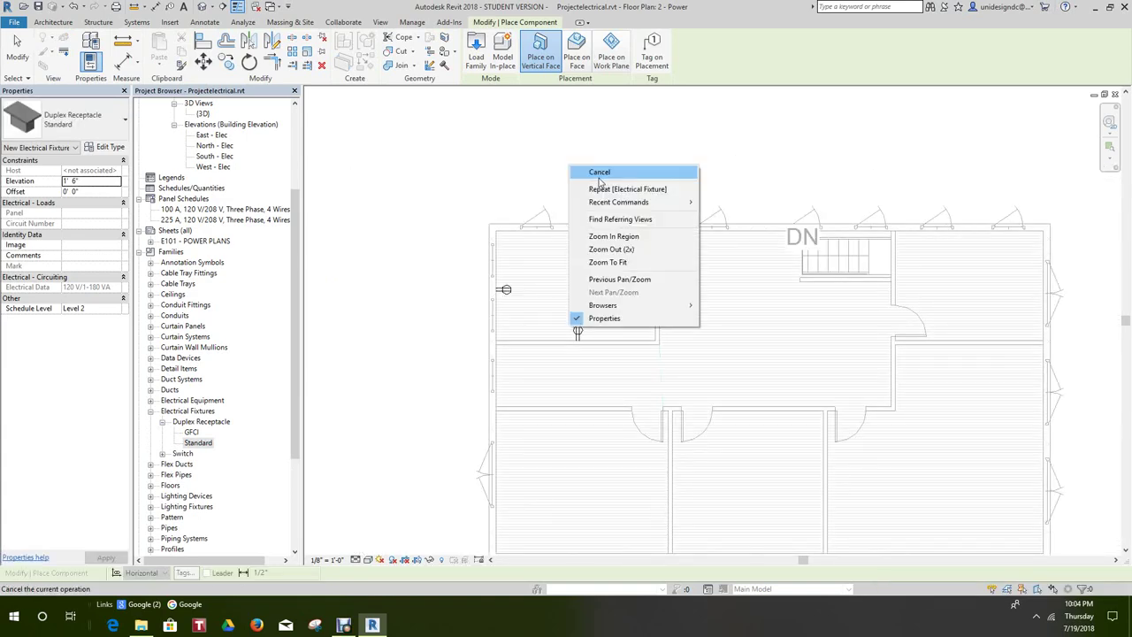
left_click(602, 174)
- Delete the unwanted receptacle on the room's top wall
left_click(575, 217)
right_click(576, 216)
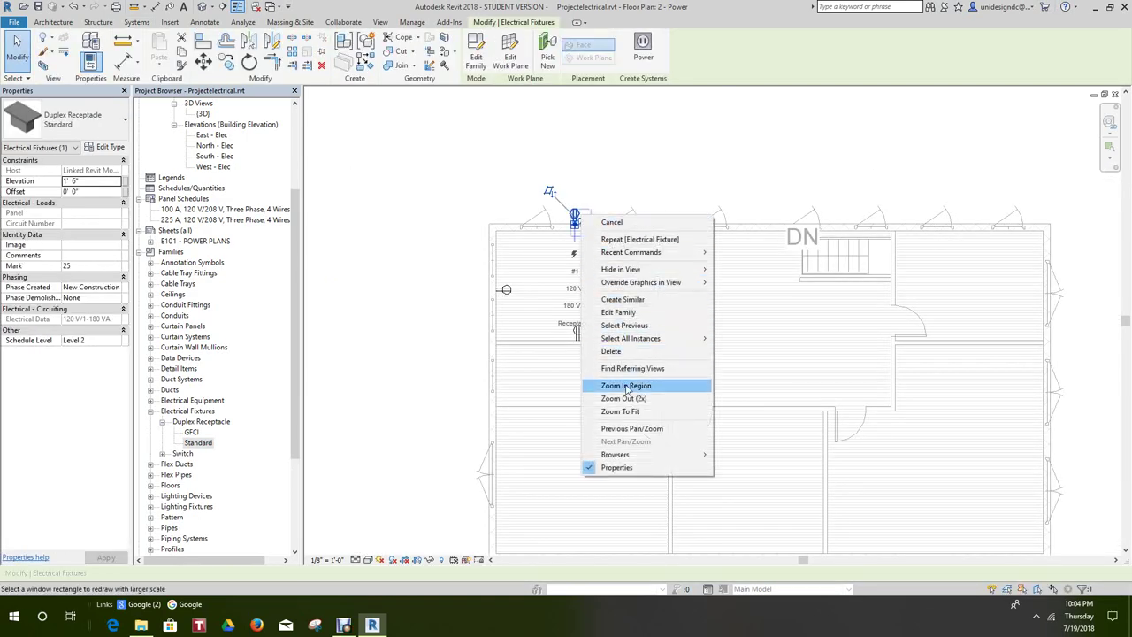
left_click(612, 351)
scroll(497, 358, "down", 3)
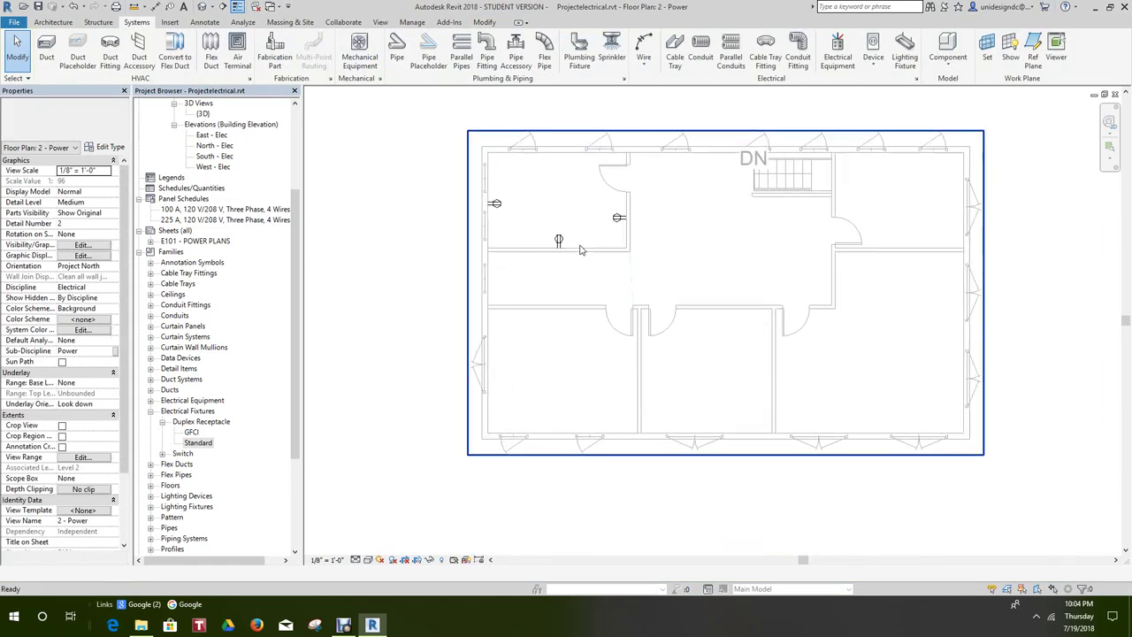
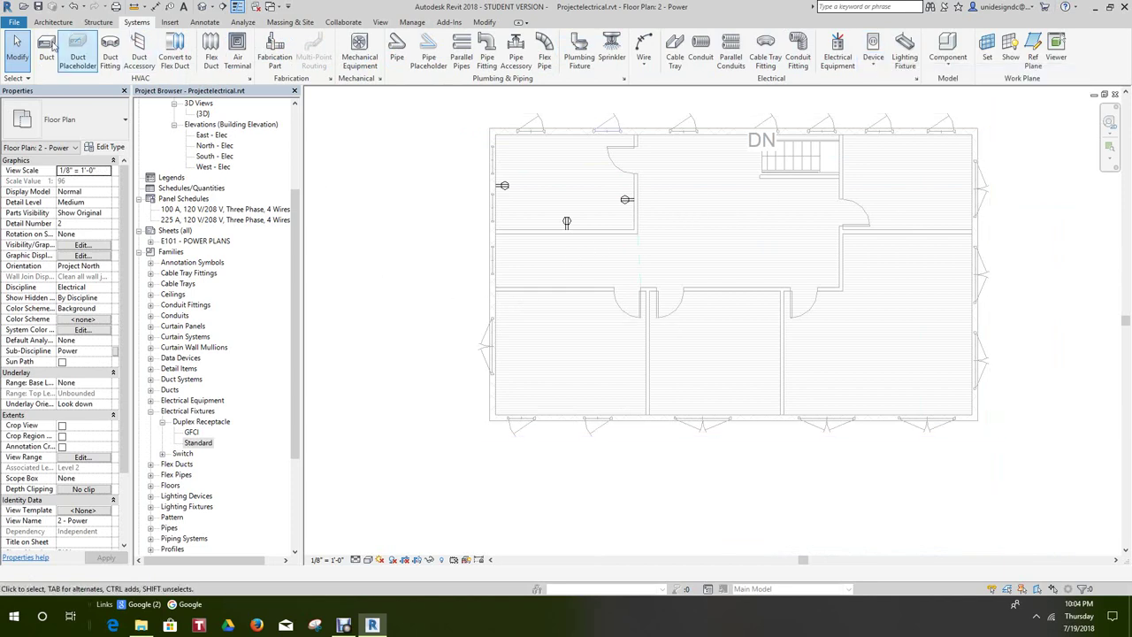
- Start the Device tool and choose the Duplex Receptacle: Standard type
left_click(873, 46)
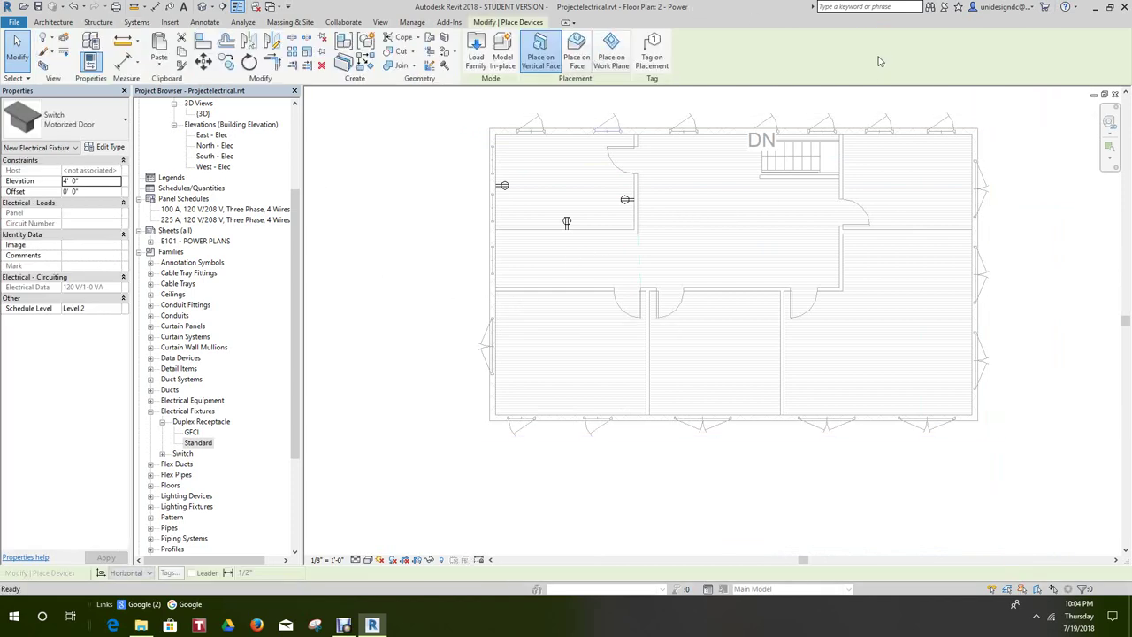
scroll(501, 288, "up", 2)
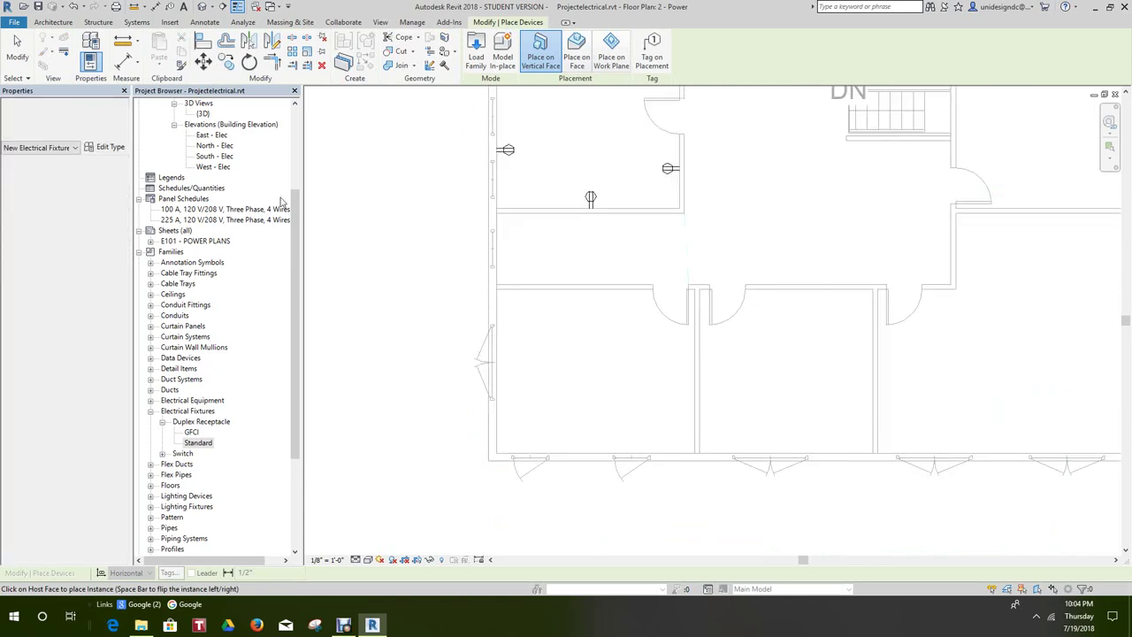
left_click(125, 124)
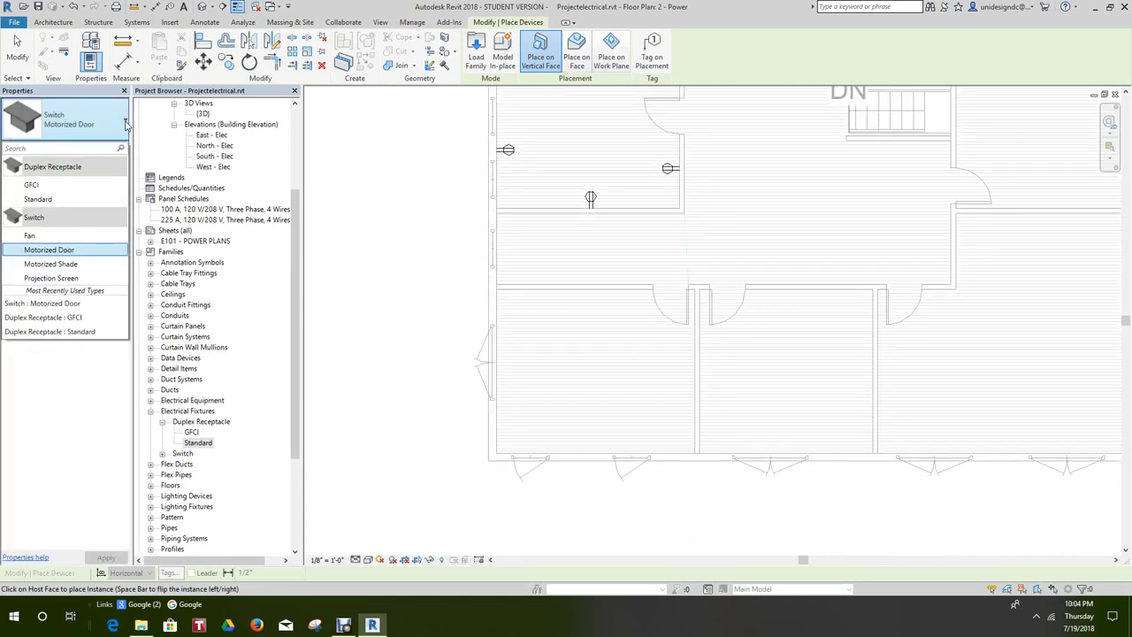
left_click(44, 200)
scroll(531, 292, "up", 1)
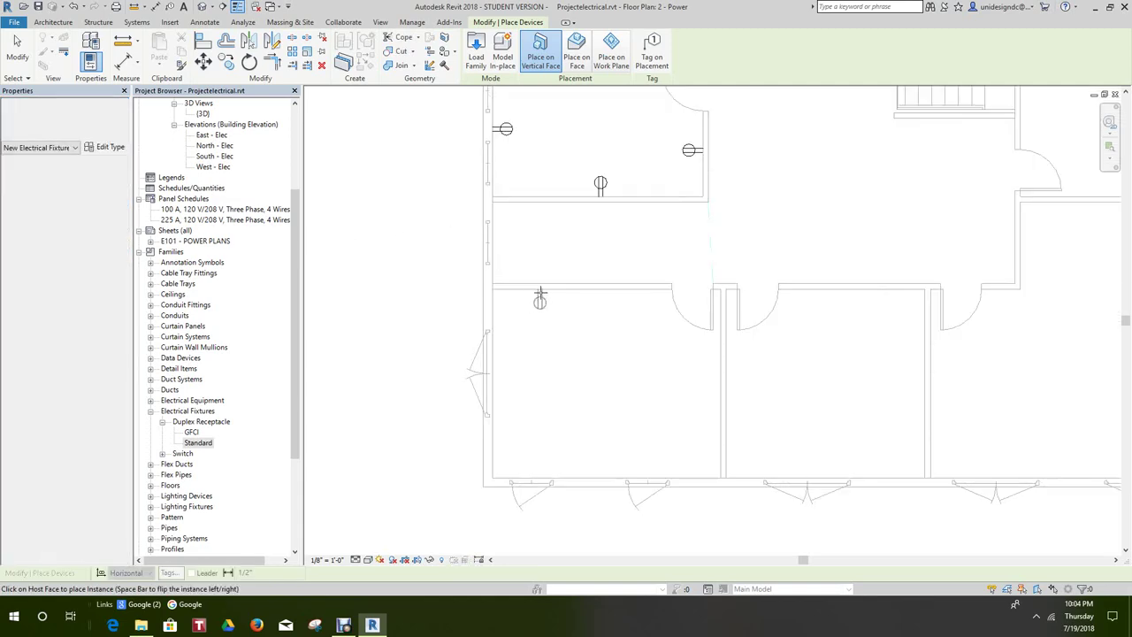
- Place six duplex receptacles on interior and exterior room walls, then cancel placement
left_click(550, 289)
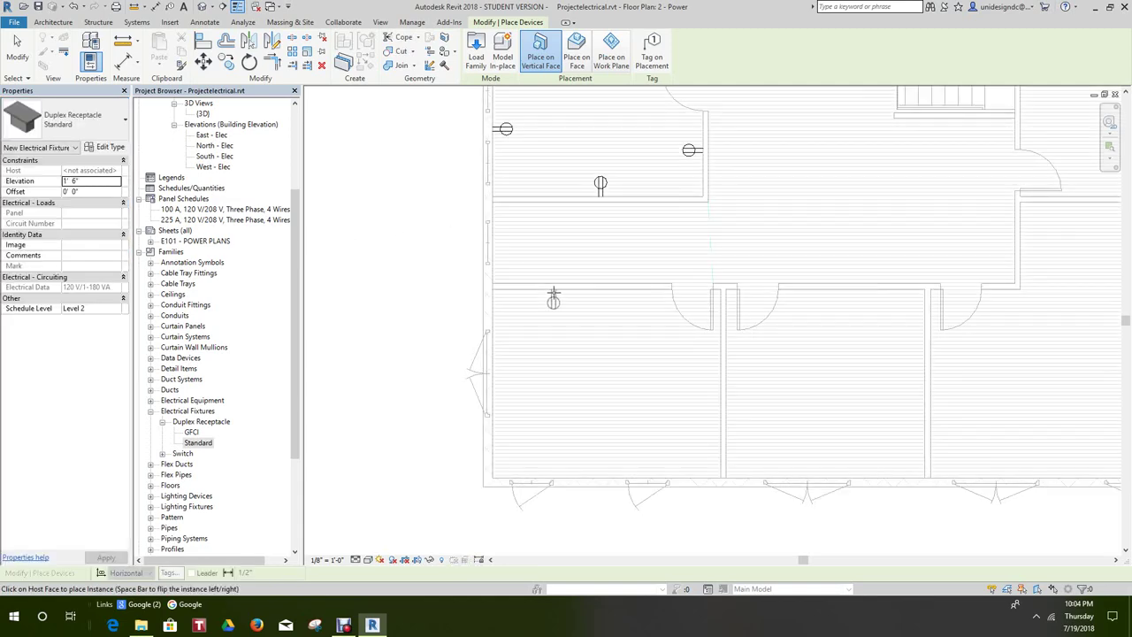
left_click(713, 374)
scroll(690, 345, "down", 1)
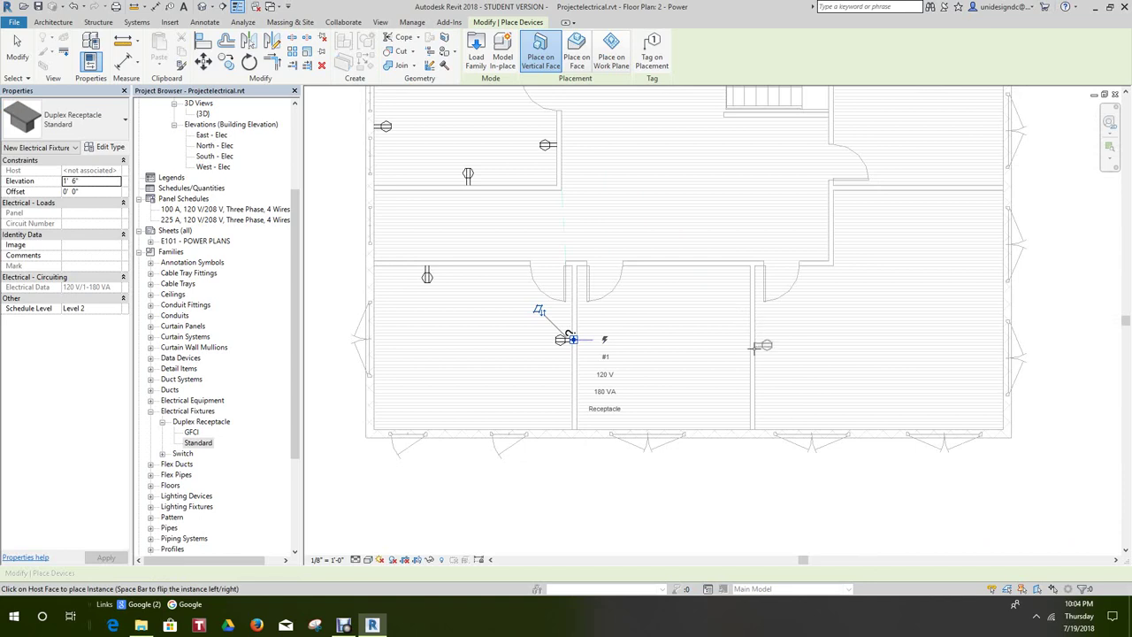
left_click(741, 354)
scroll(741, 354, "down", 2)
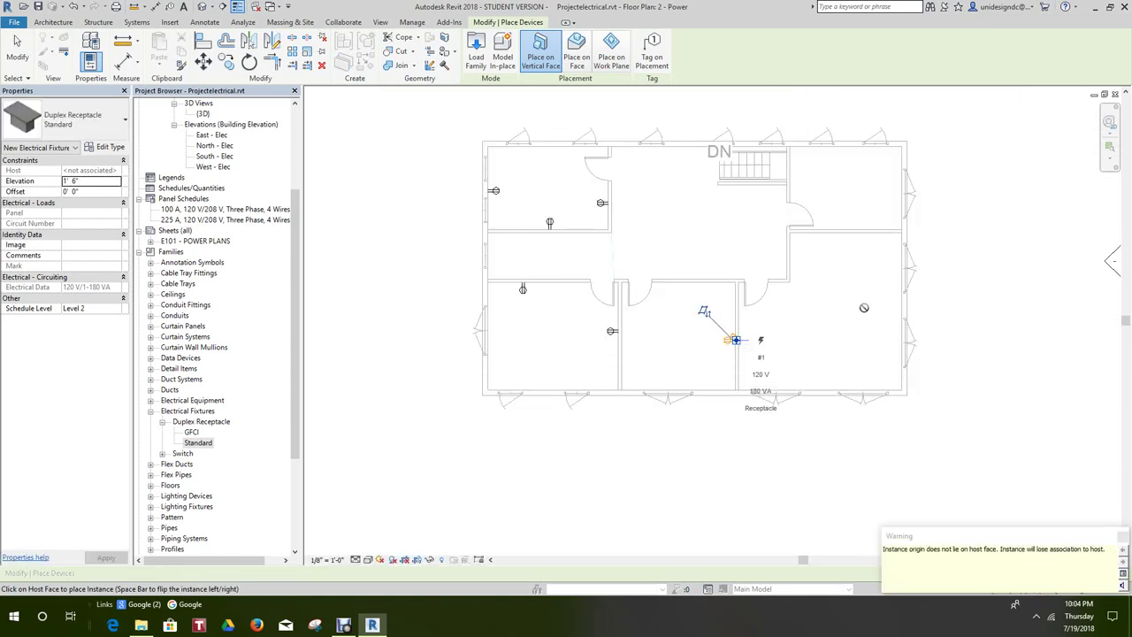
scroll(717, 310, "up", 1)
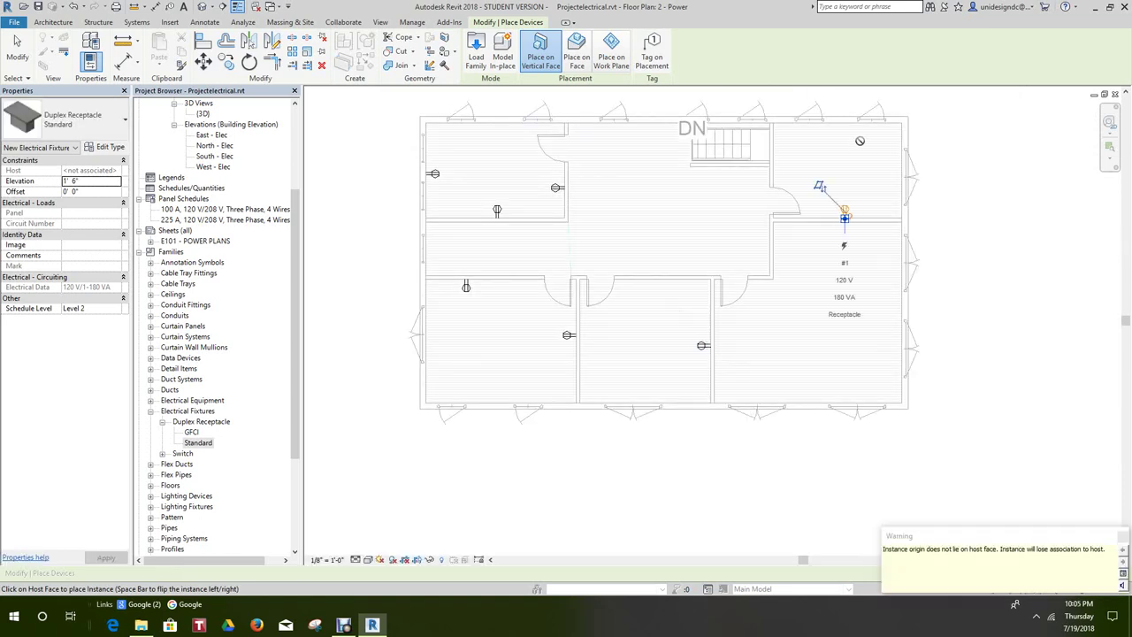
left_click(844, 218)
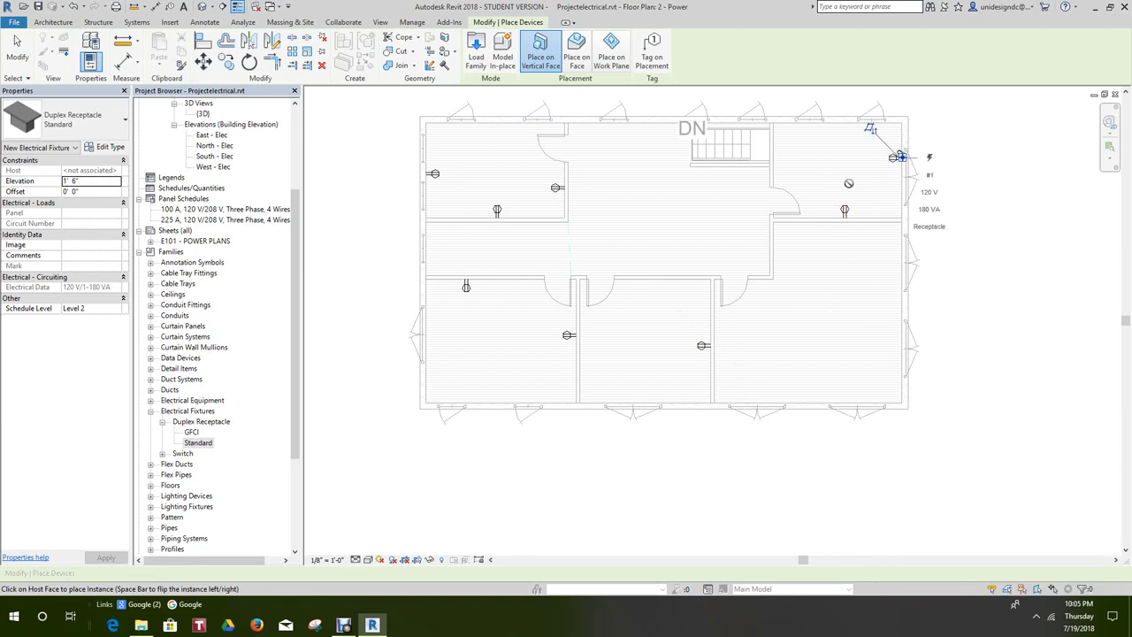
left_click(650, 124)
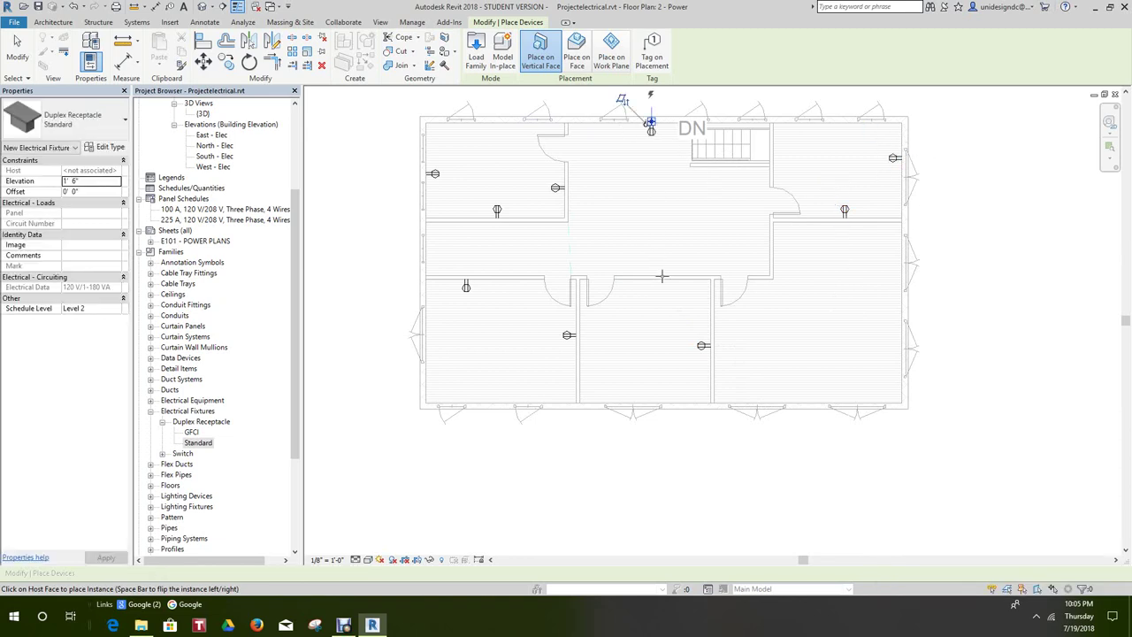
left_click(663, 285)
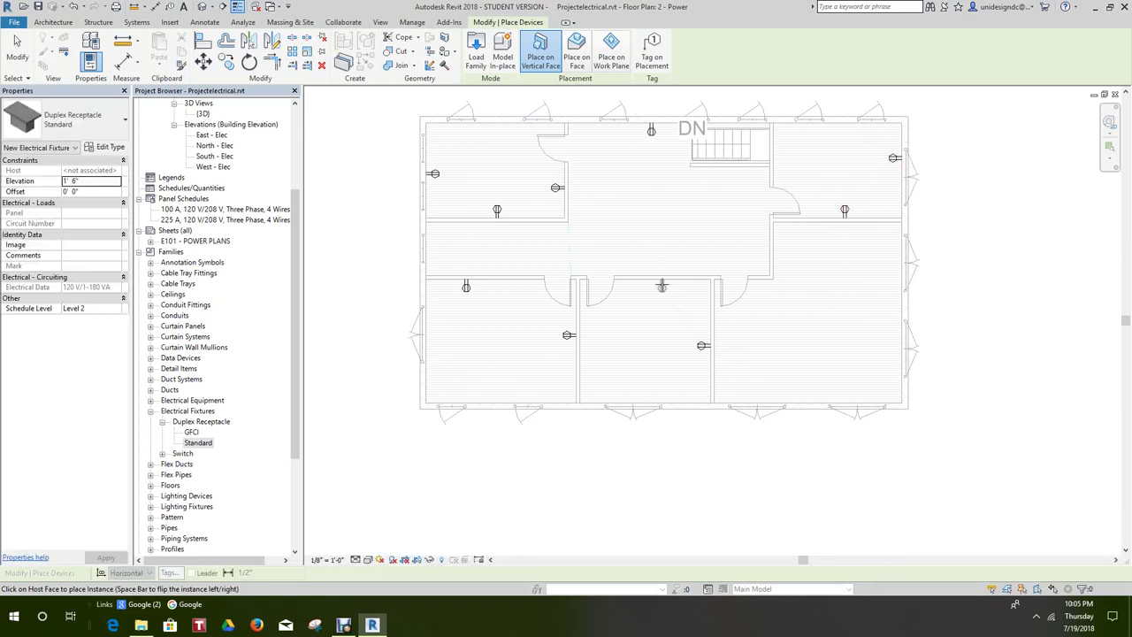
right_click(773, 259)
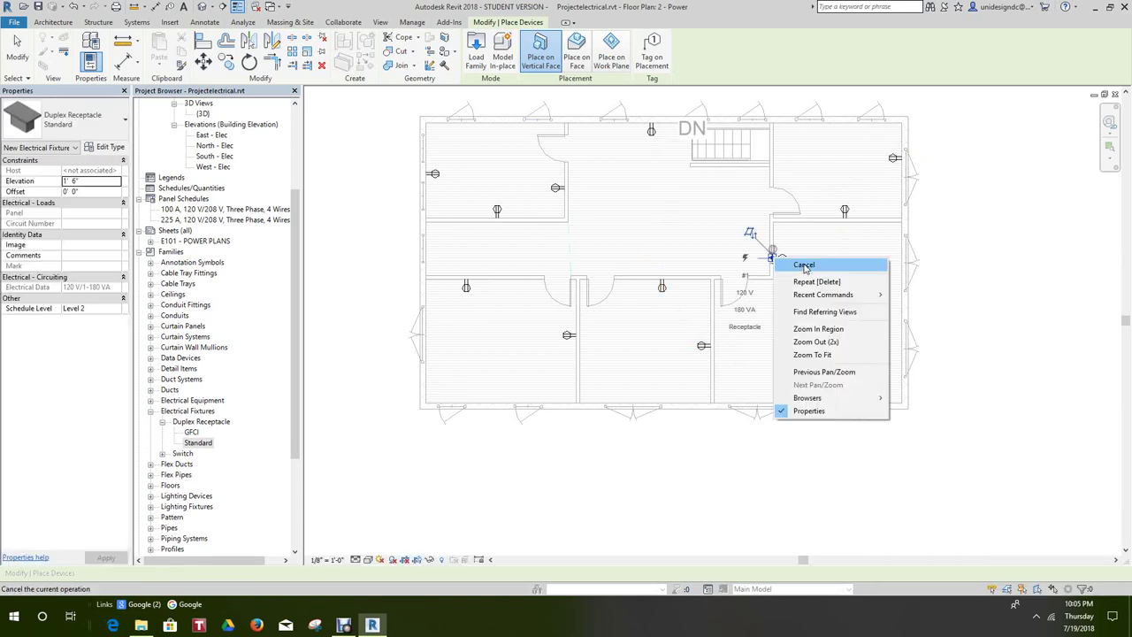
left_click(782, 343)
- Open sheet E101 - POWER PLANS and set the second plan viewport's scale to 1/4" = 1'-0"
scroll(754, 311, "down", 2)
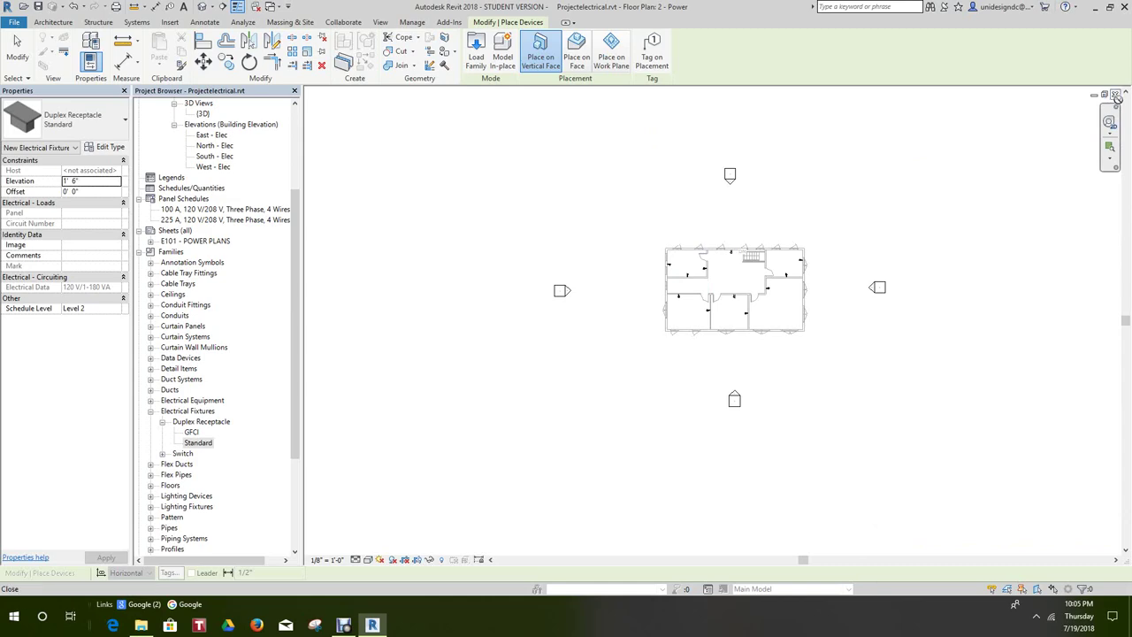
double_click(194, 241)
scroll(830, 245, "down", 1)
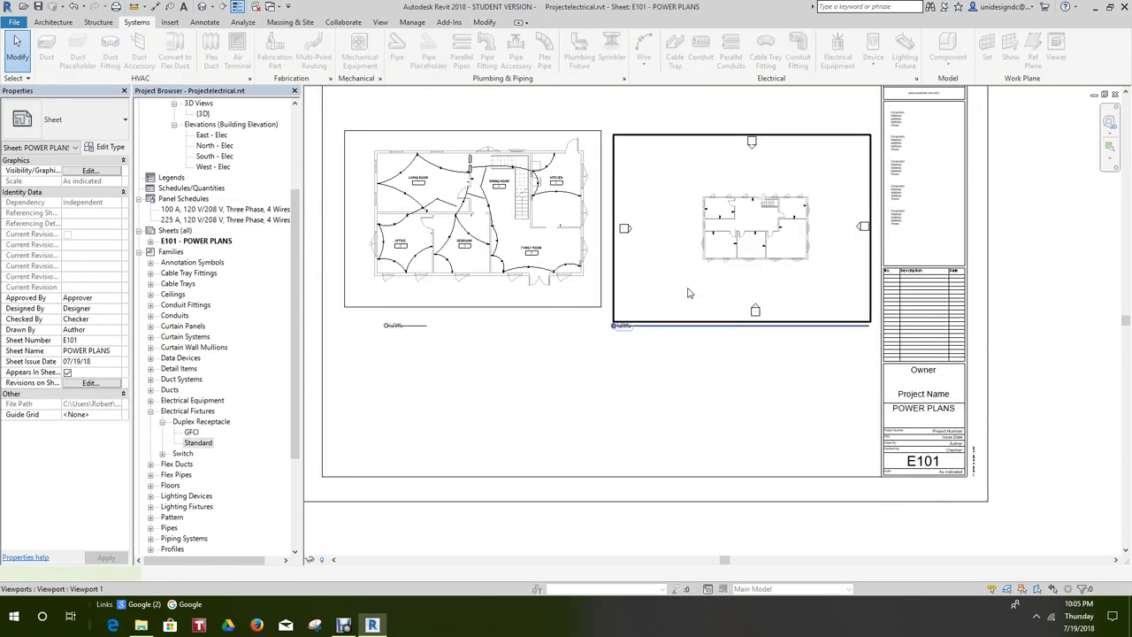
right_click(690, 288)
left_click(752, 345)
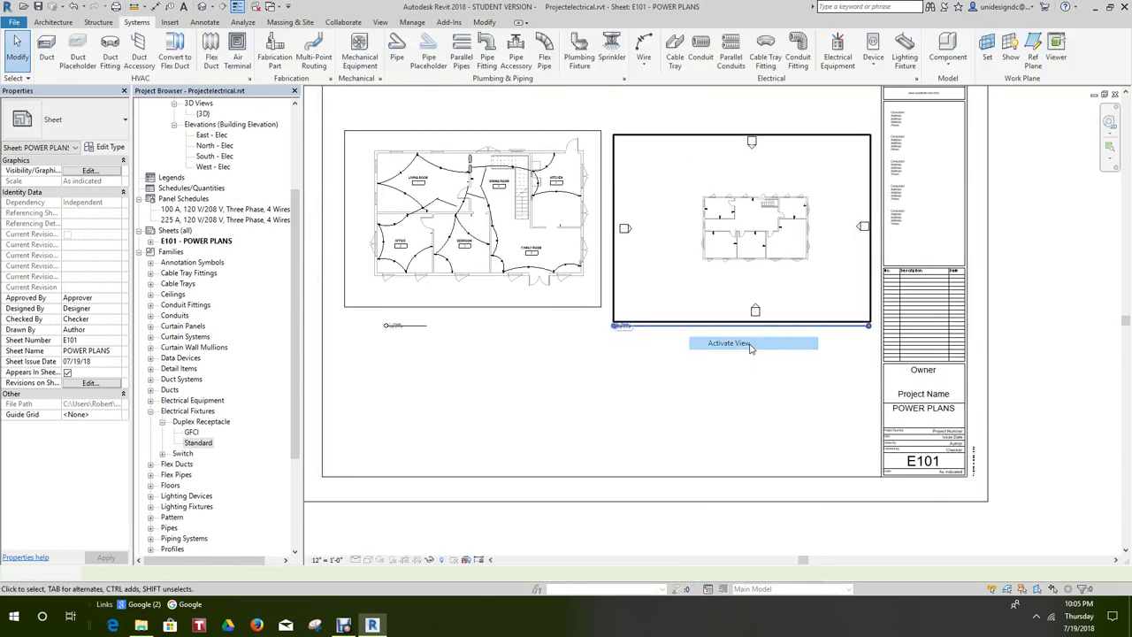
left_click(327, 559)
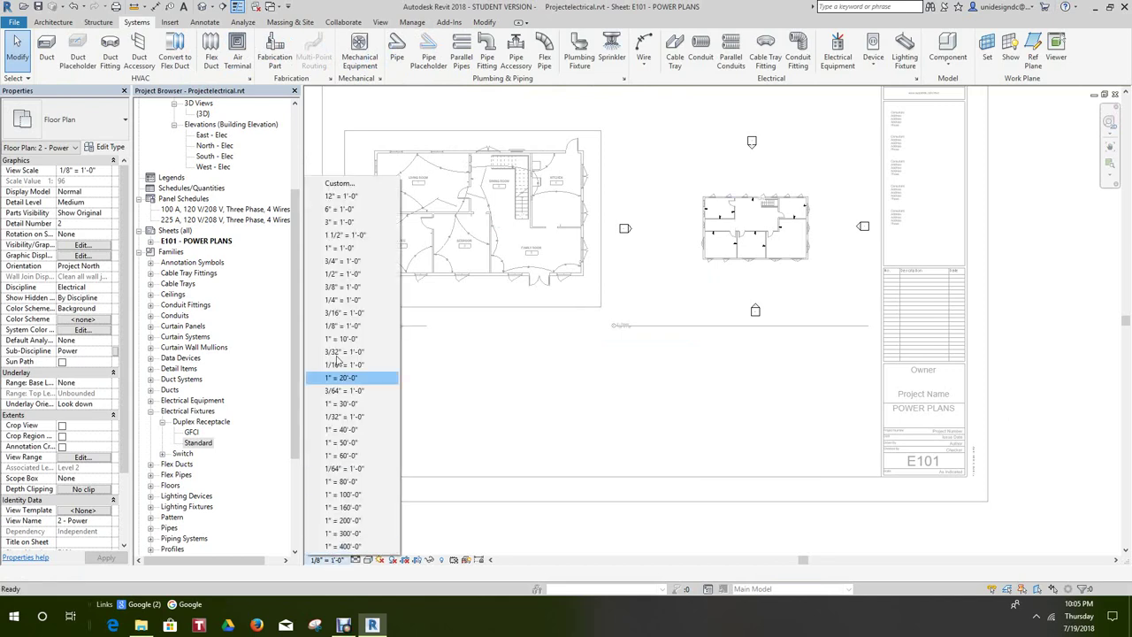
left_click(341, 301)
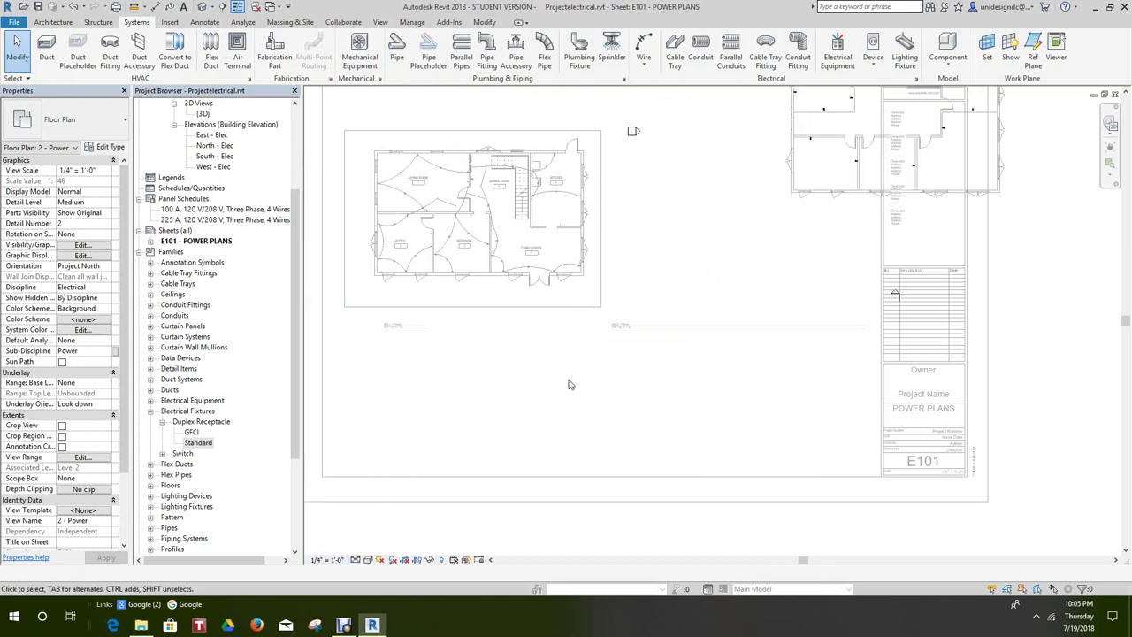
right_click(642, 398)
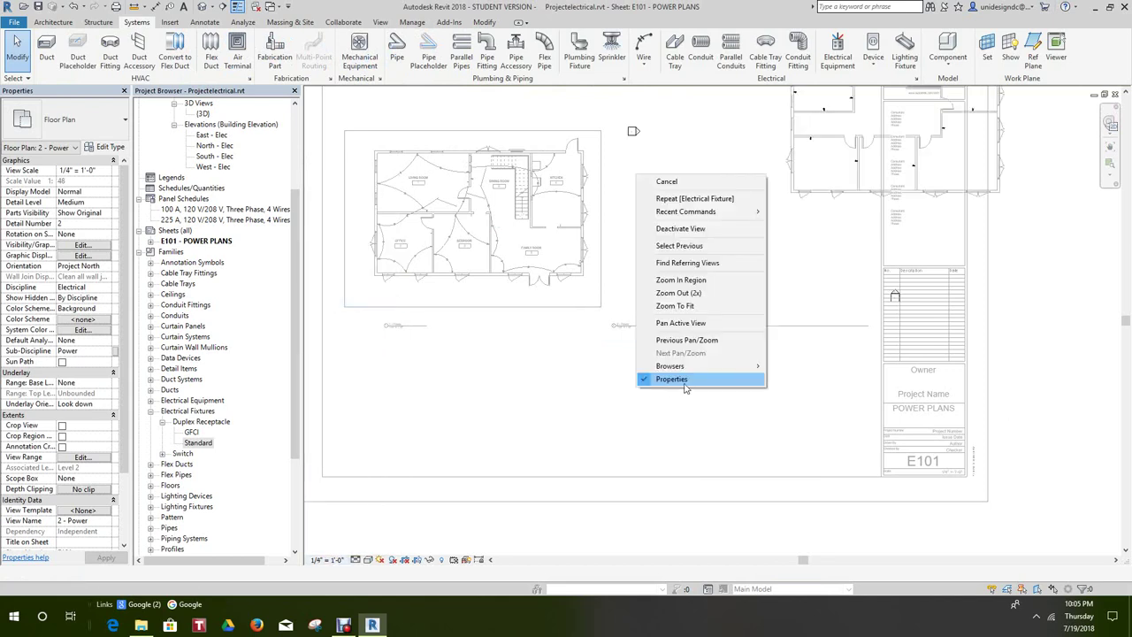
- Move the enlarged viewport down and left on the sheet, and turn on its crop region visibility
left_click(697, 229)
left_click(806, 209)
left_click_drag(806, 209, 745, 314)
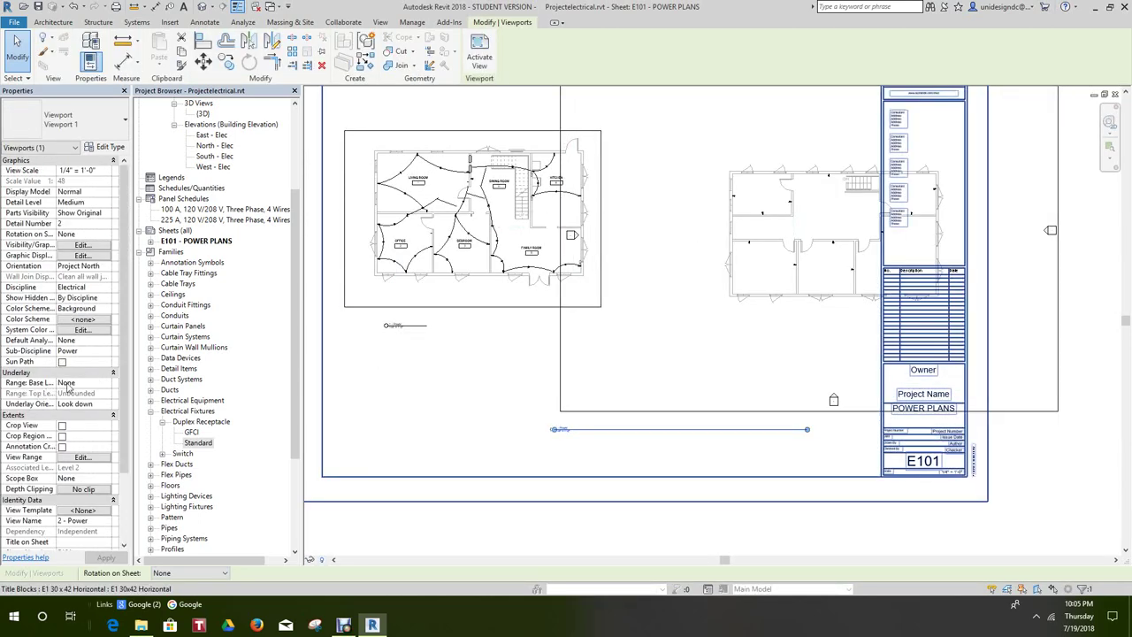
left_click(62, 425)
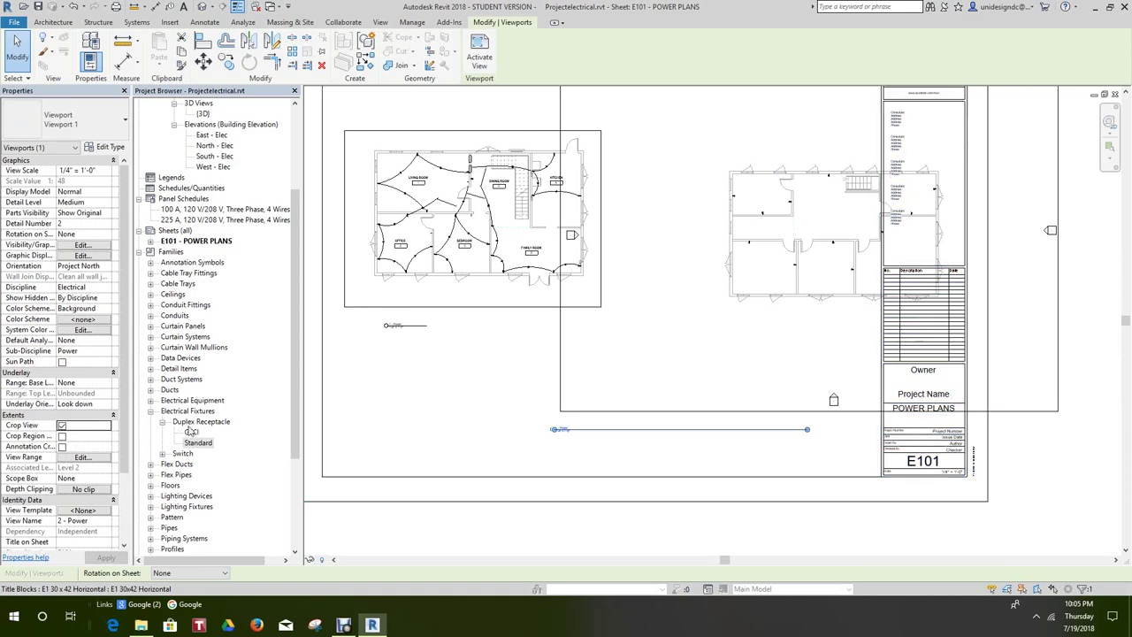
right_click(561, 375)
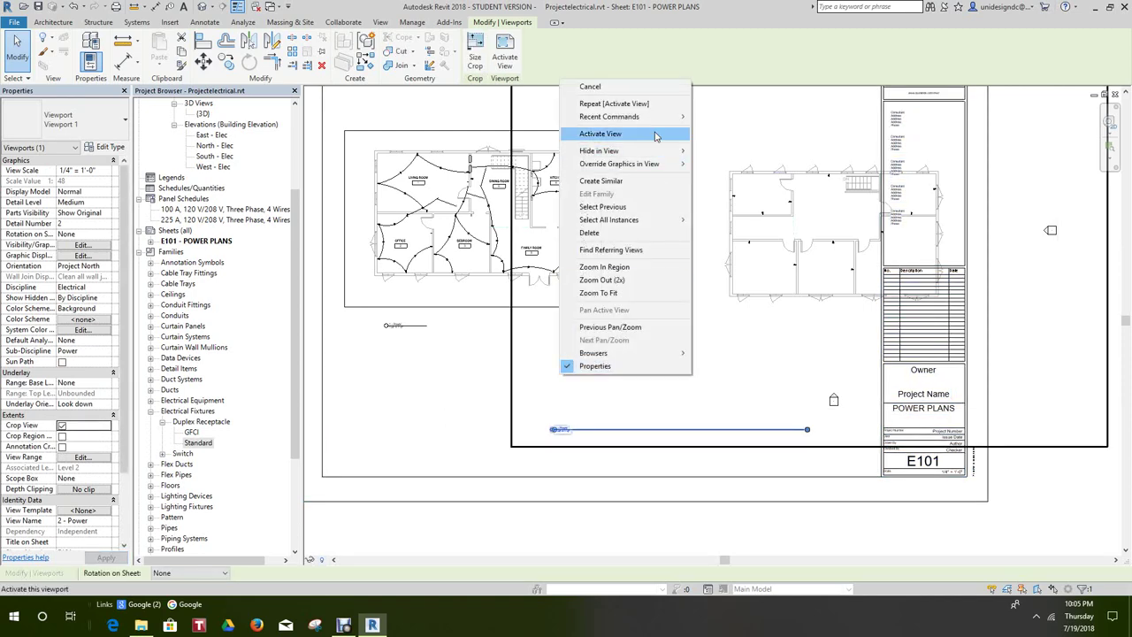
left_click(62, 436)
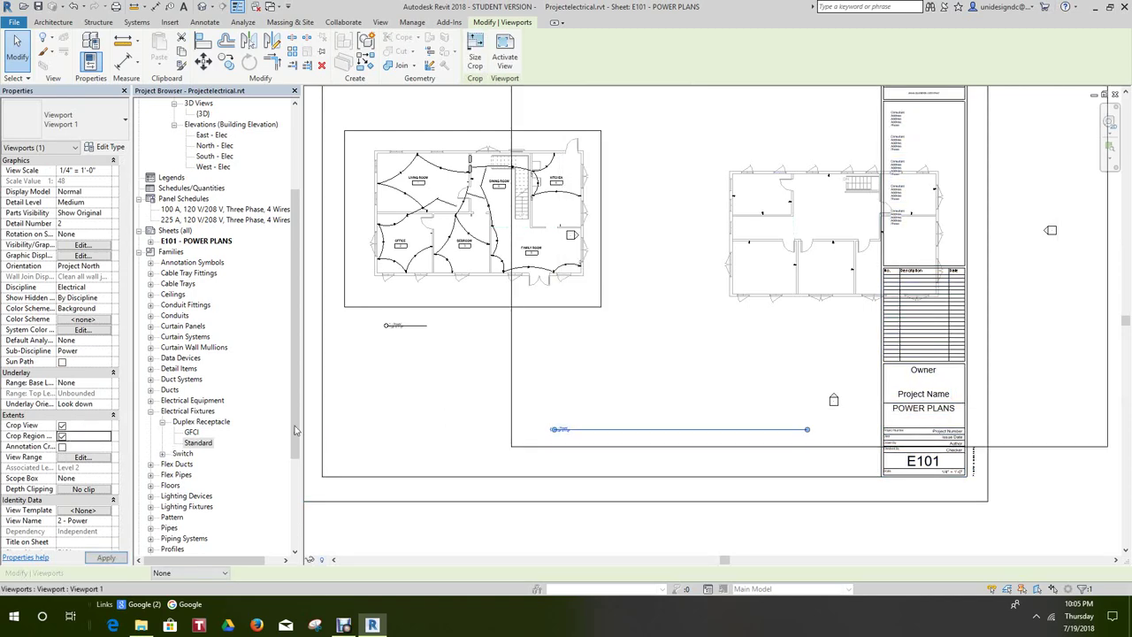
- Drag the left, bottom, top and right crop edges in tight around the floor plan
right_click(536, 376)
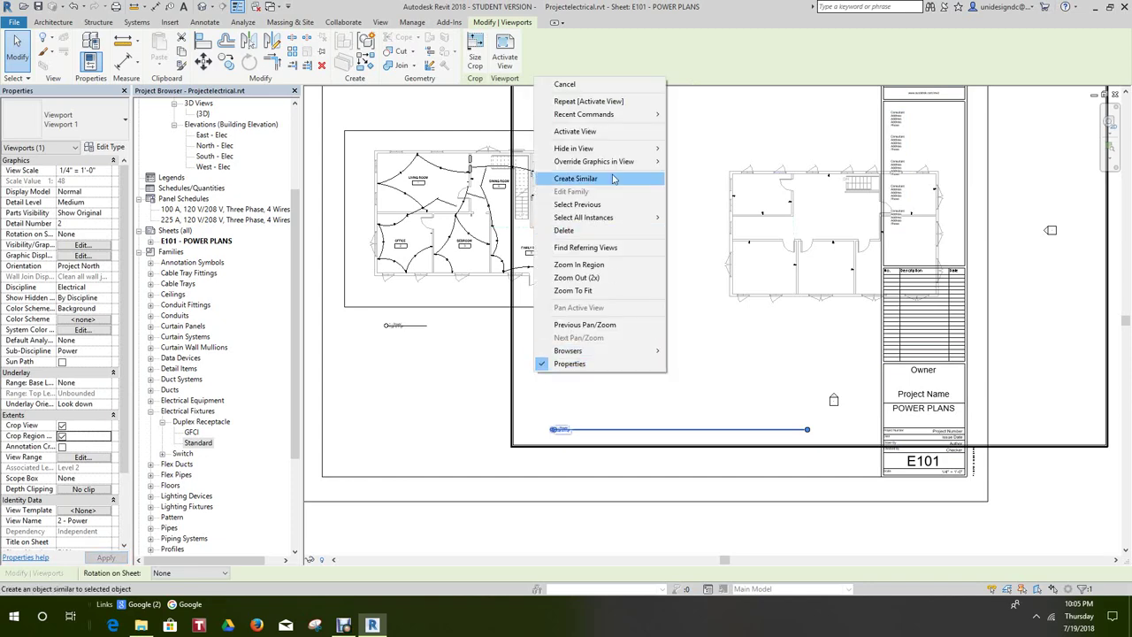
left_click(575, 131)
middle_click_drag(484, 332, 445, 481)
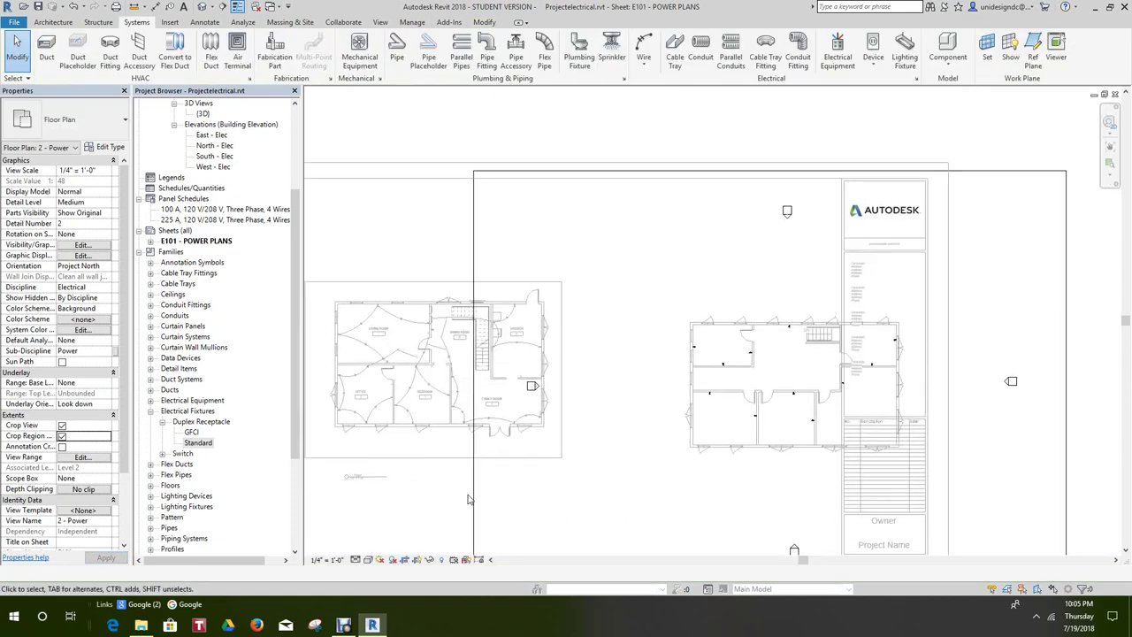
left_click(473, 495)
left_click_drag(473, 382, 641, 366)
middle_click_drag(604, 230, 521, 177)
middle_click_drag(750, 458, 667, 358)
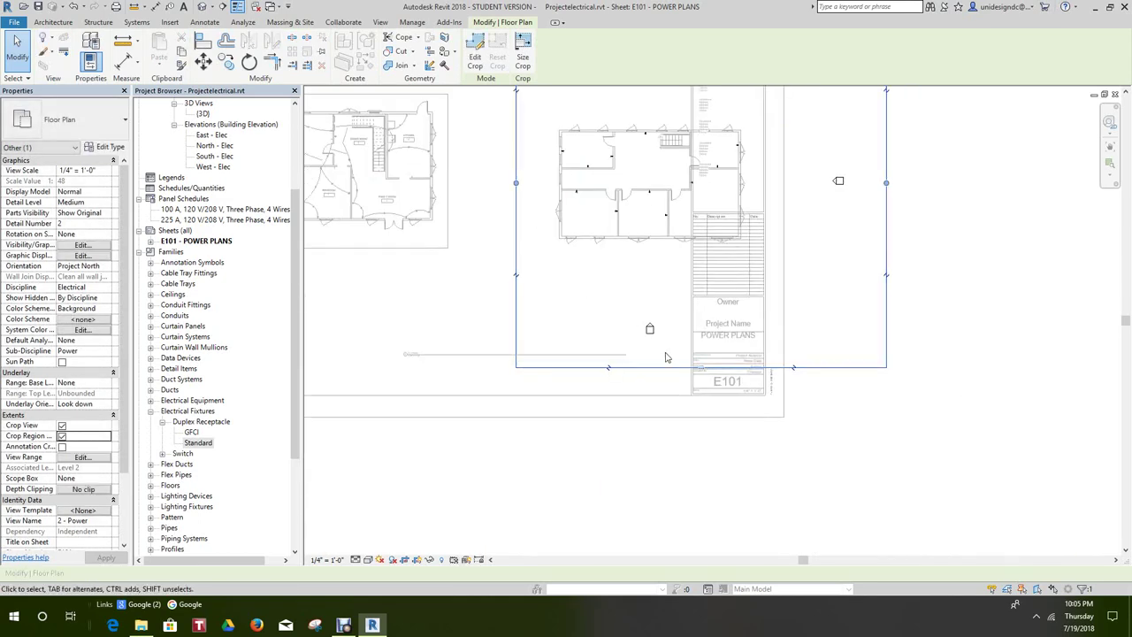
left_click_drag(698, 367, 696, 269)
scroll(696, 269, "down", 2)
middle_click_drag(706, 111, 710, 146)
left_click_drag(709, 149, 699, 221)
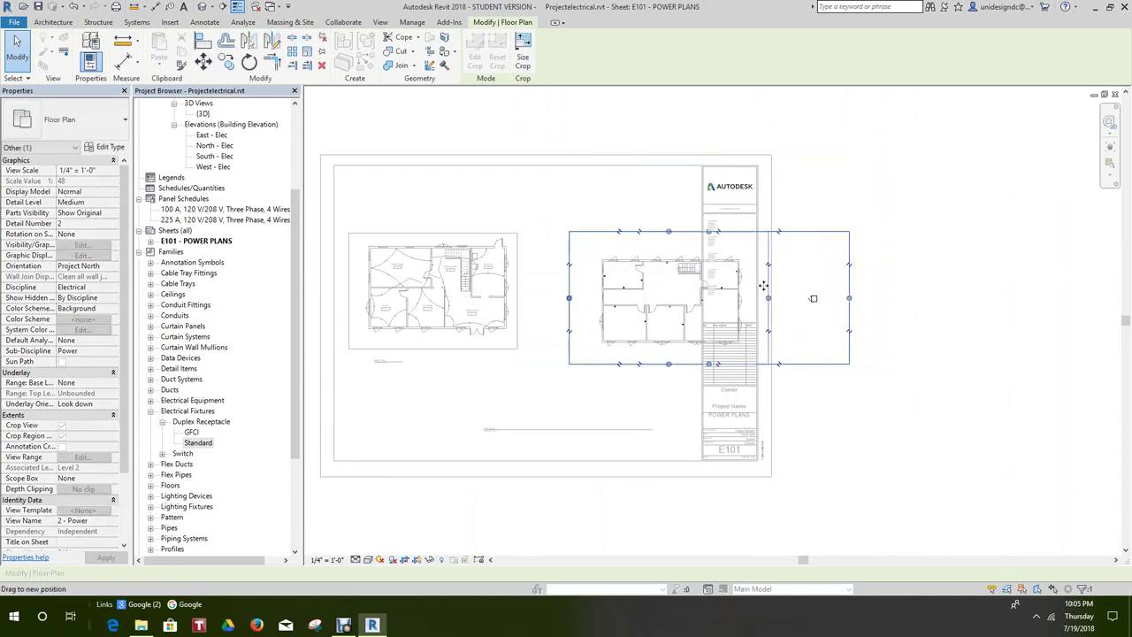
left_click_drag(762, 285, 761, 285)
- Move the right power plan left beside the first and level its view title with the left title
left_click(942, 244)
right_click(939, 246)
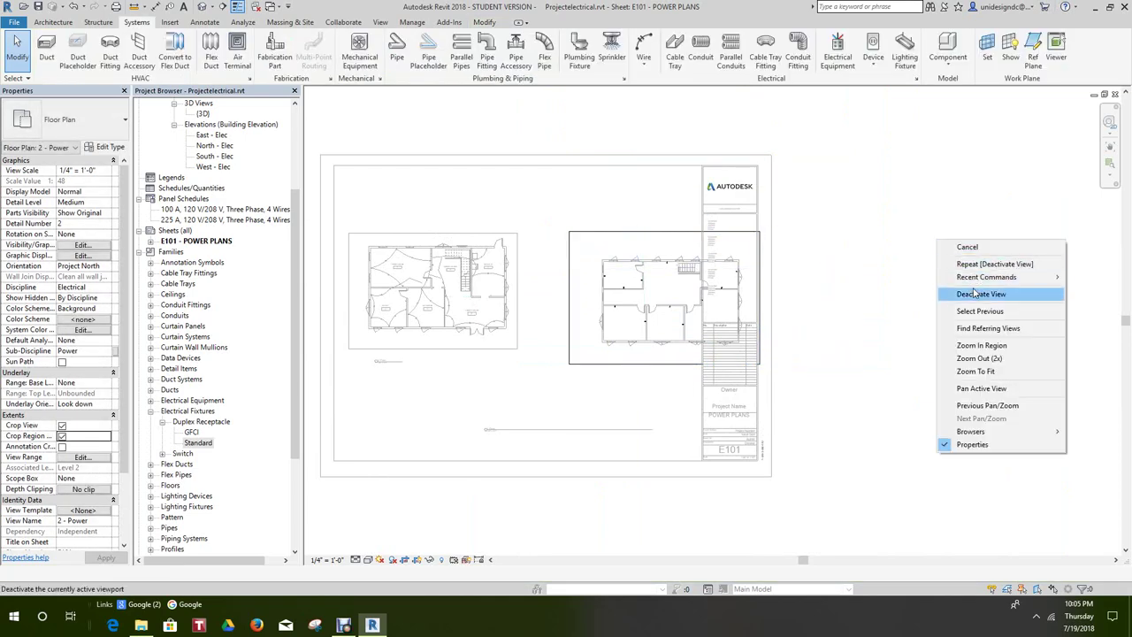
left_click(975, 293)
left_click(626, 257)
left_click_drag(626, 256, 576, 259)
left_click(569, 397)
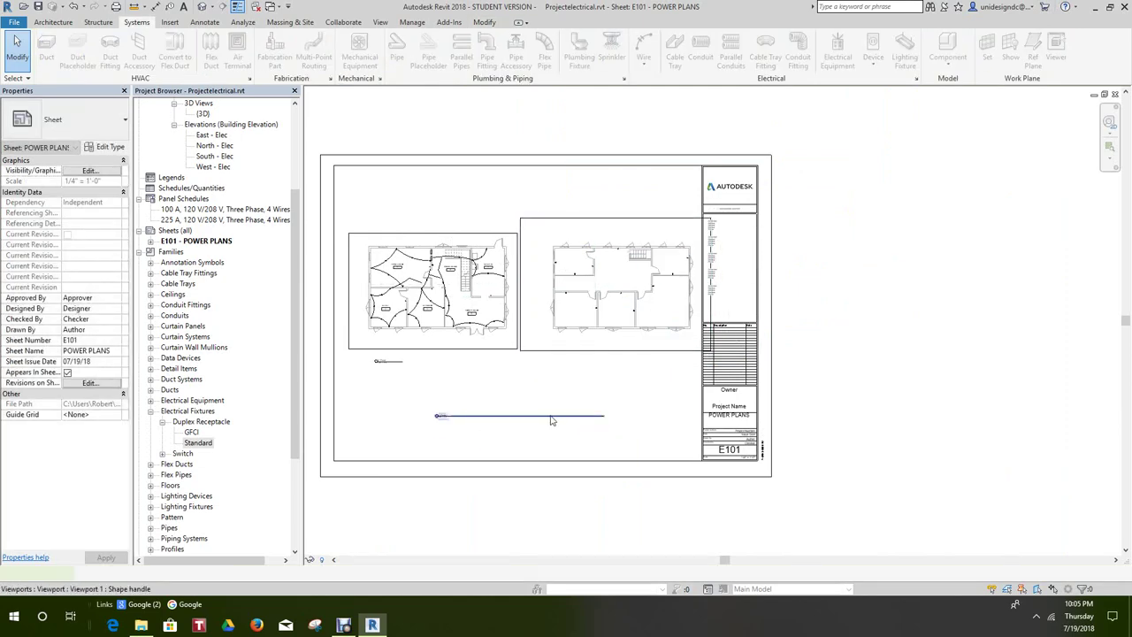
left_click(550, 421)
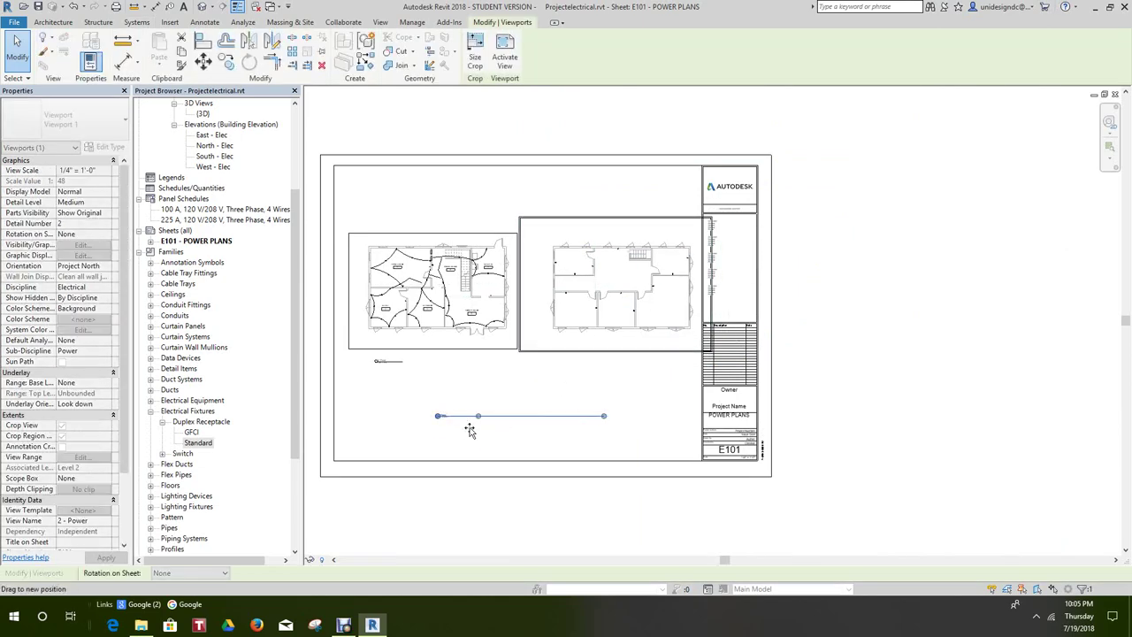
left_click_drag(470, 430, 573, 363)
- Check both plan views by activating and deactivating them, then line the two viewports up
left_click(475, 298)
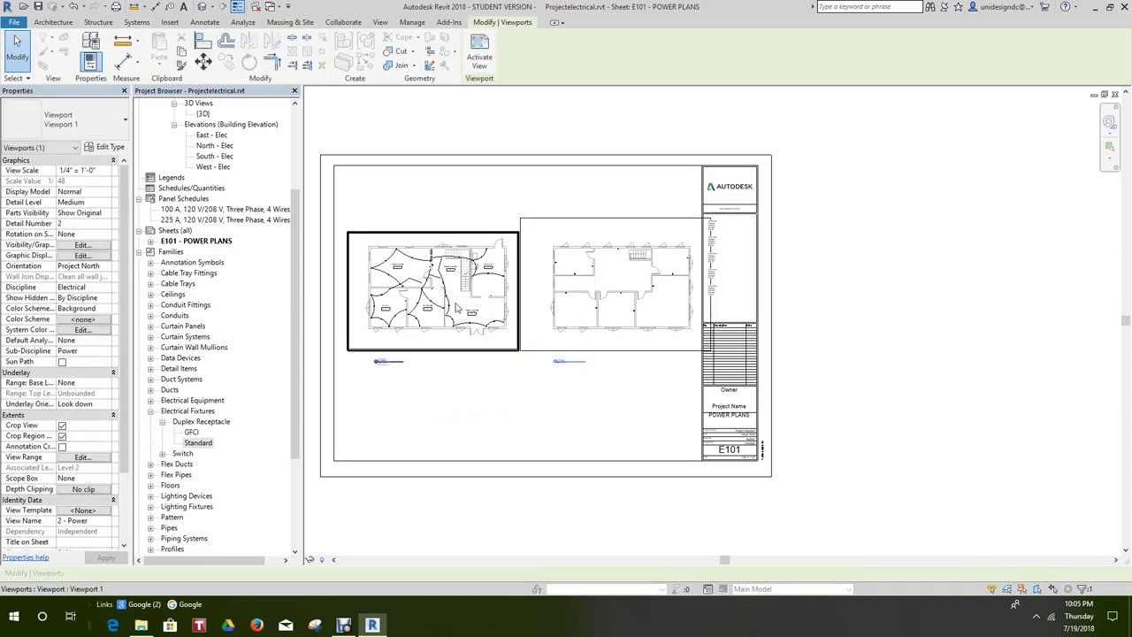
right_click(454, 302)
left_click(477, 299)
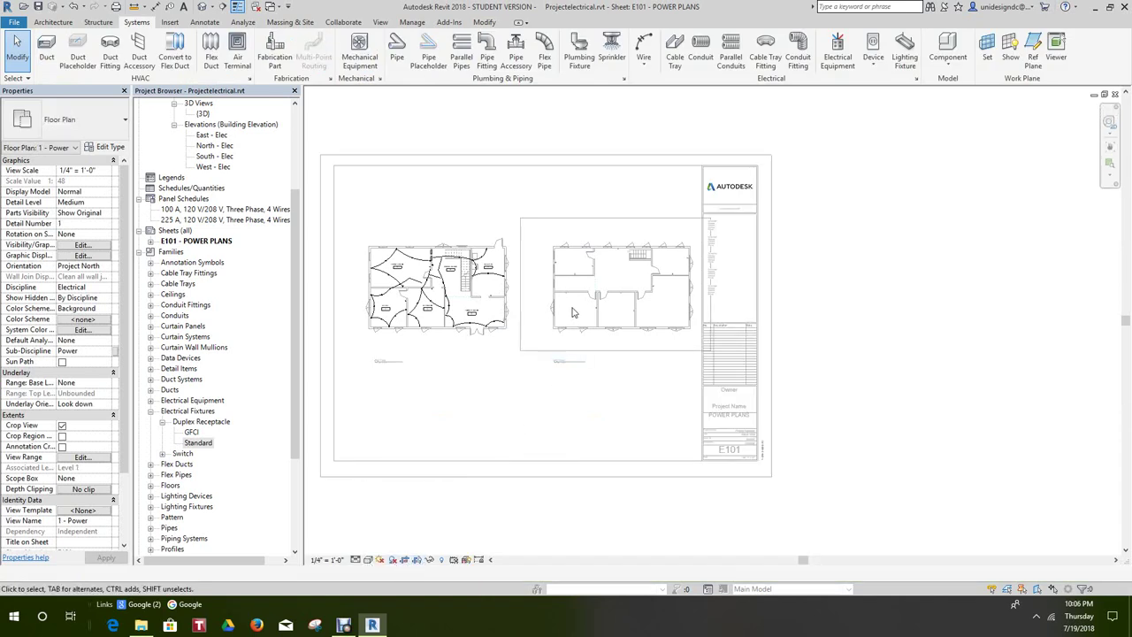
right_click(443, 404)
left_click(482, 232)
right_click(571, 262)
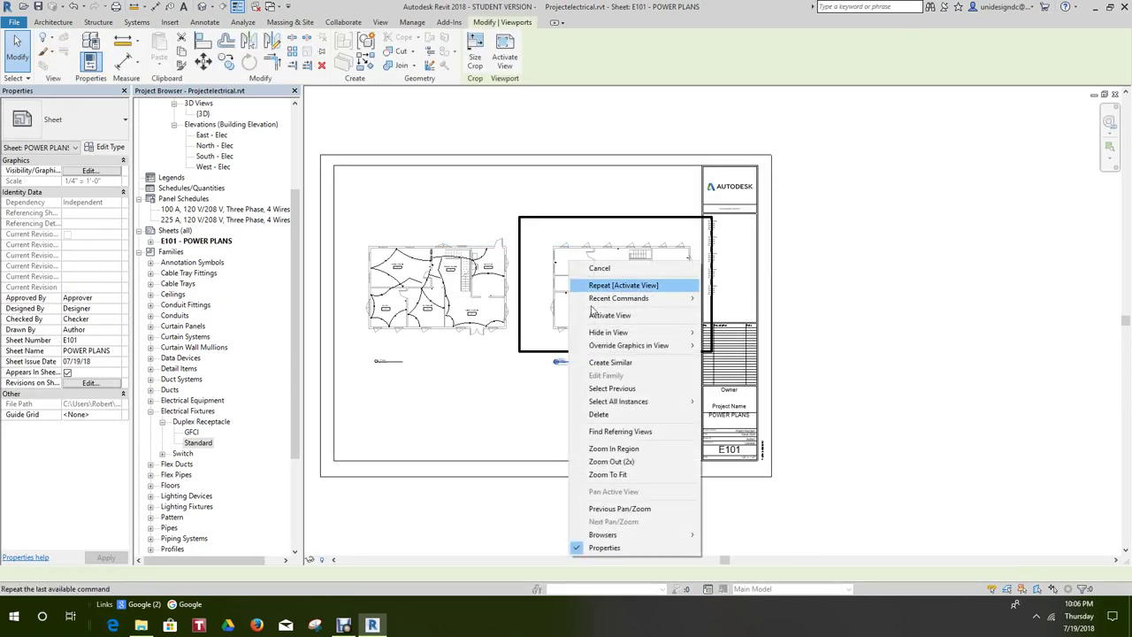
left_click(619, 316)
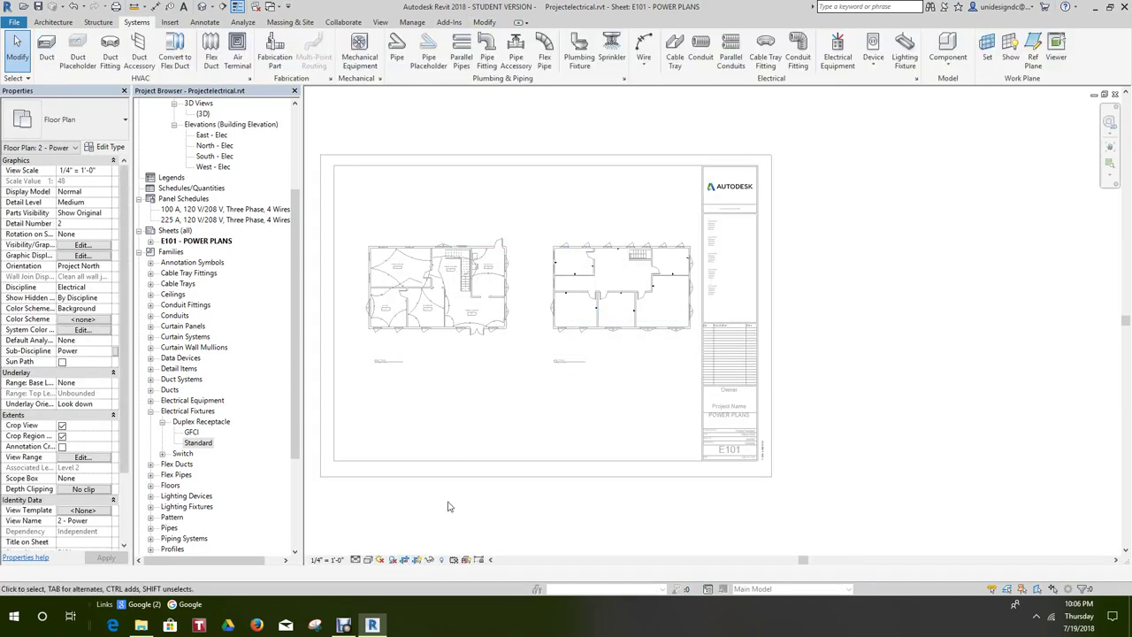
right_click(490, 388)
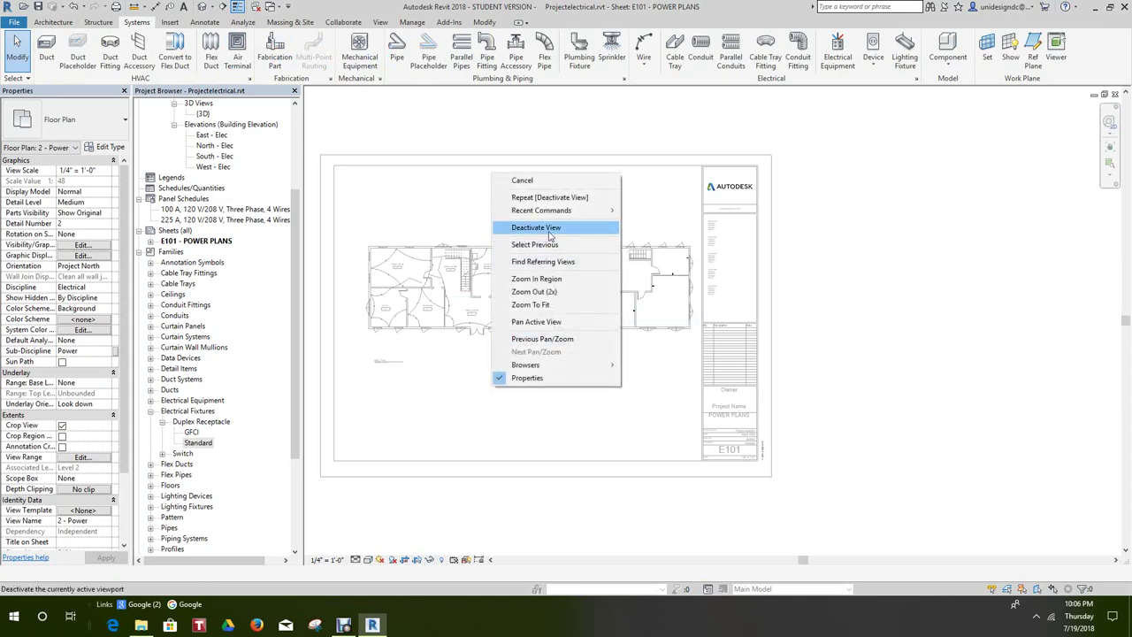
left_click(522, 228)
left_click(517, 348)
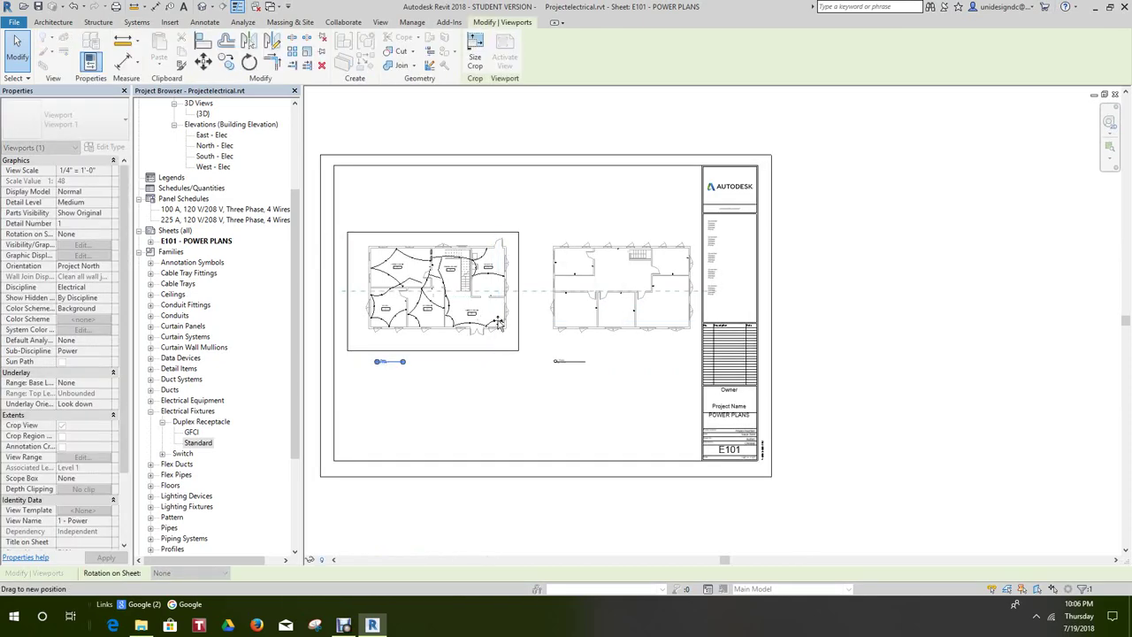
left_click(619, 288)
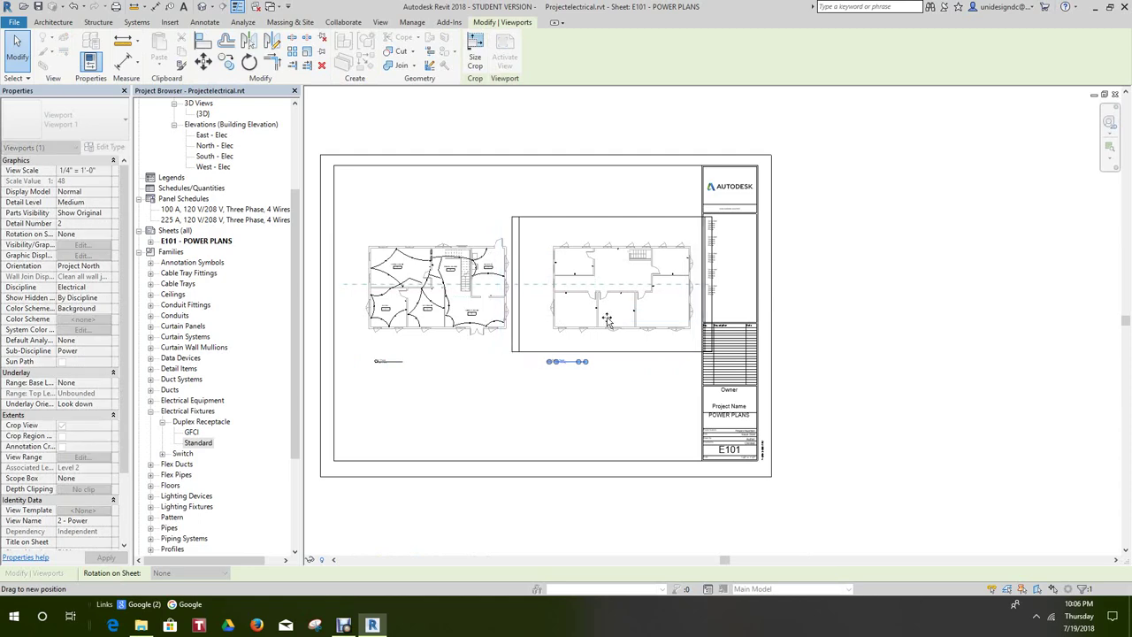
left_click(599, 403)
- Zoom to fit the whole E101 sheet (ZF) and pan it into position
scroll(618, 380, "down", 4)
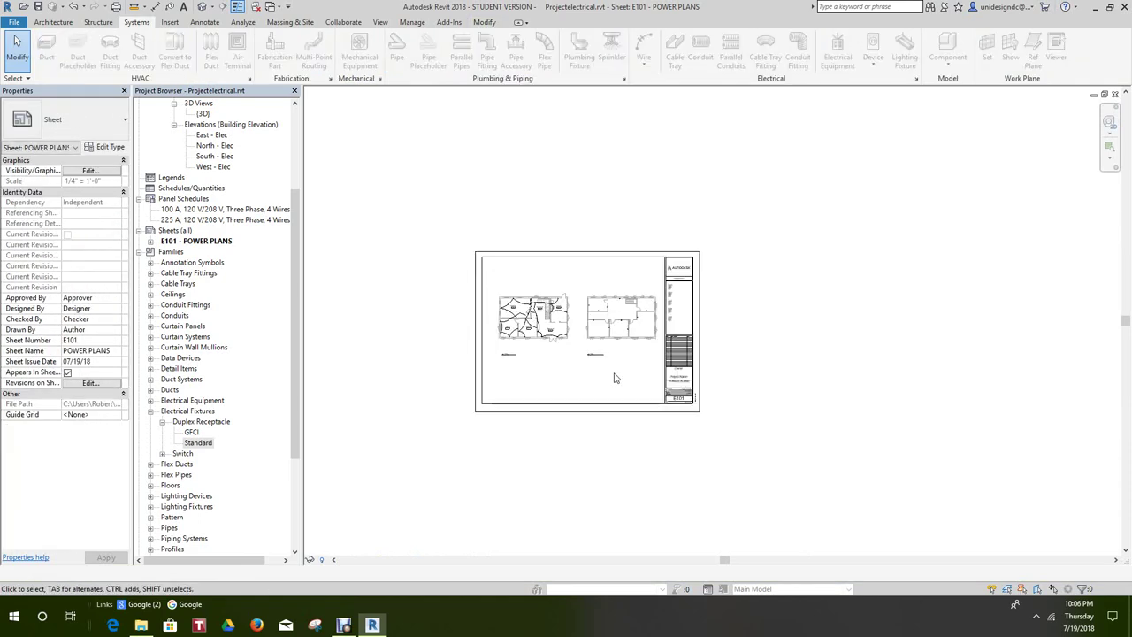
key("z")
key("f")
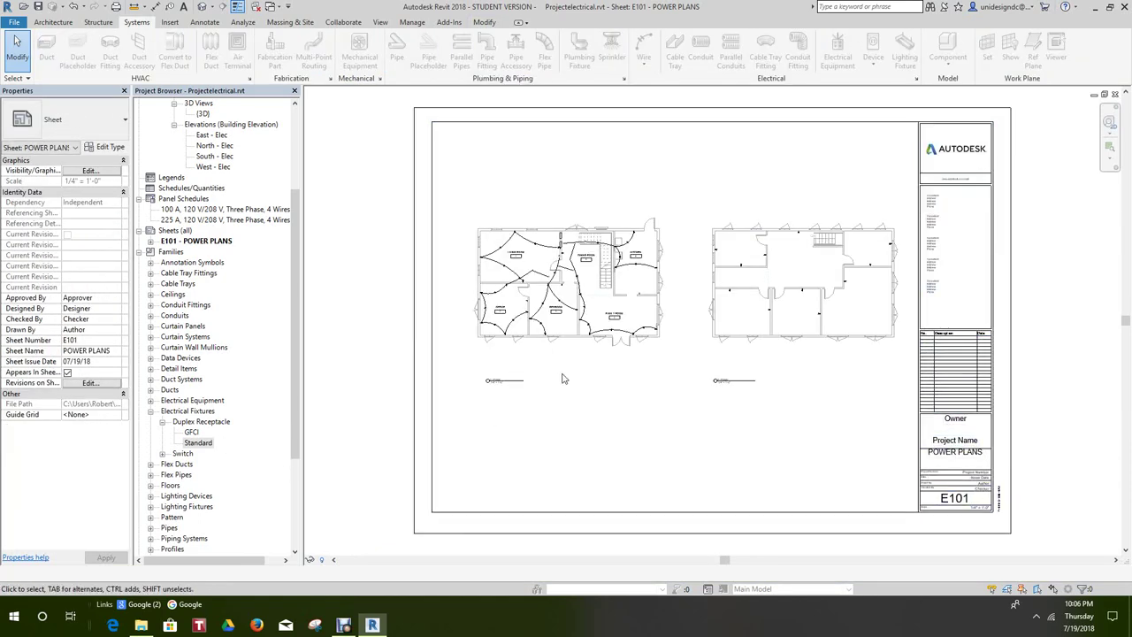
middle_click_drag(561, 379, 542, 371)
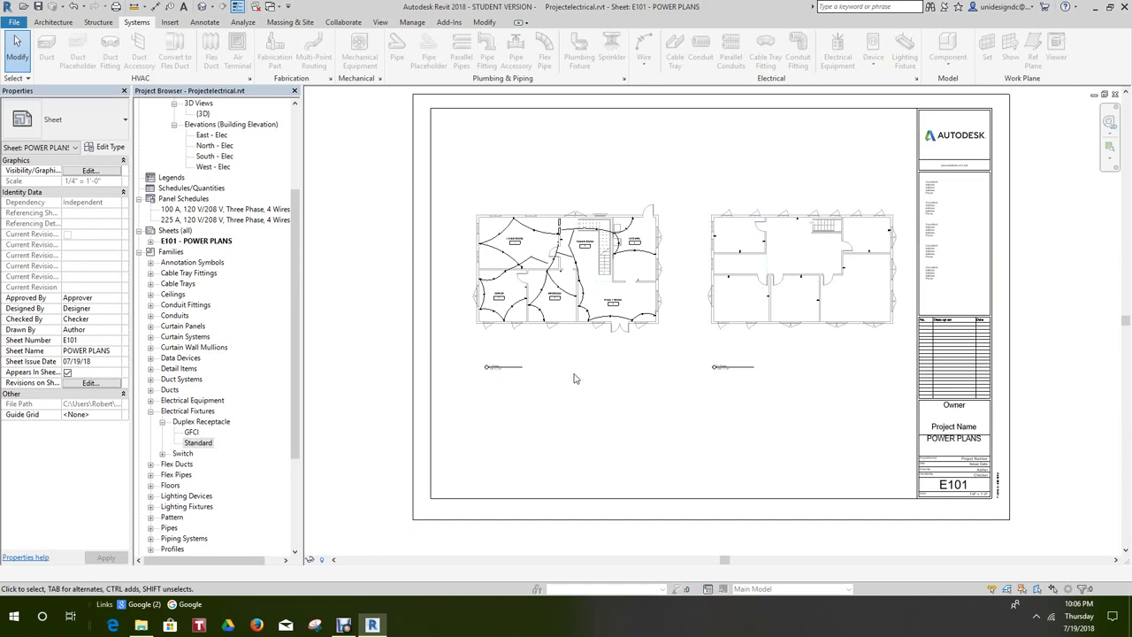
scroll(584, 291, "down", 2)
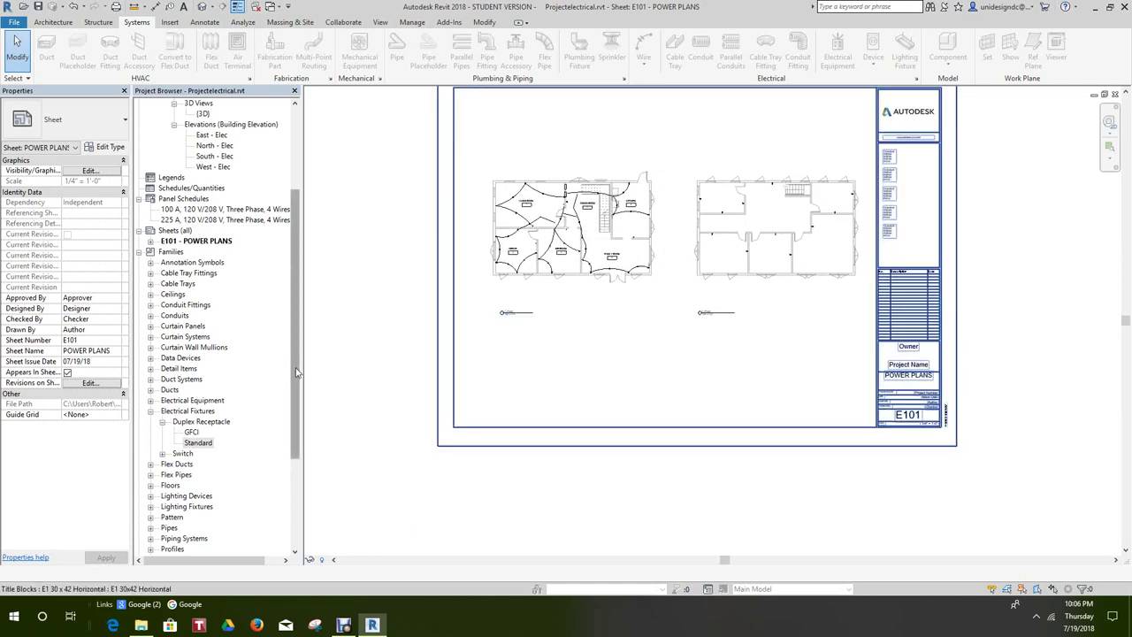
left_click_drag(300, 366, 299, 285)
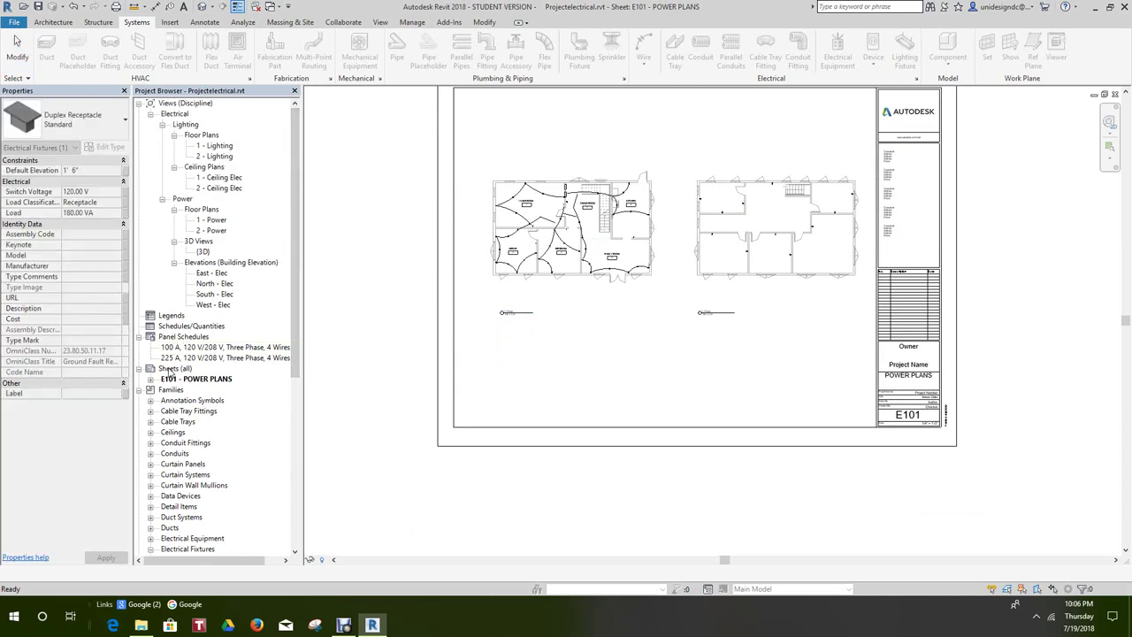
right_click(170, 369)
left_click(196, 380)
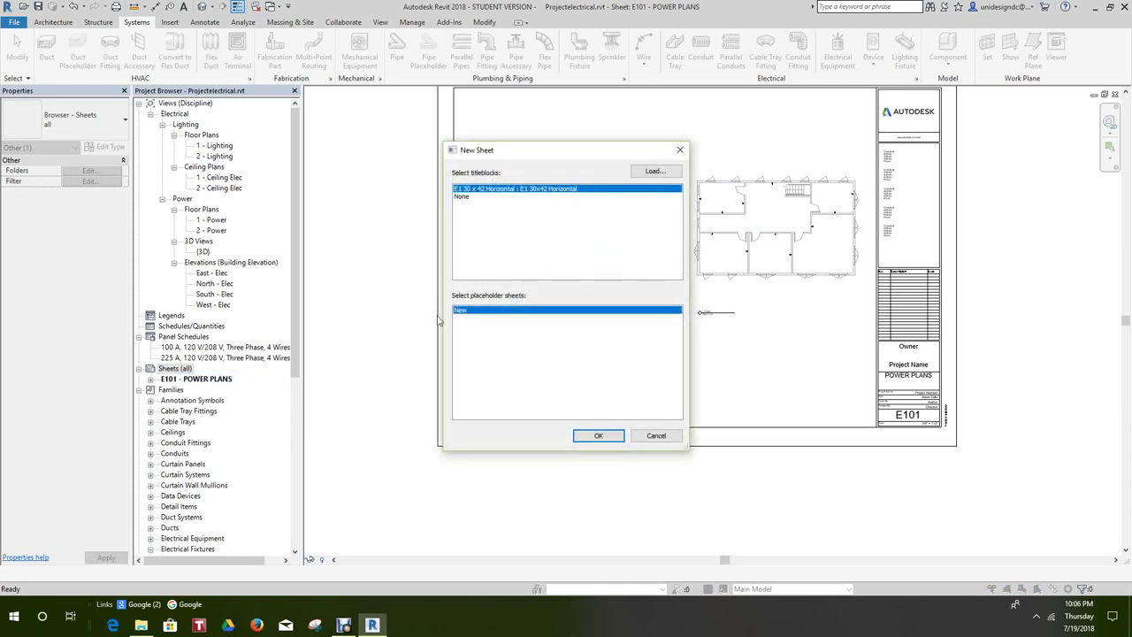
left_click(598, 436)
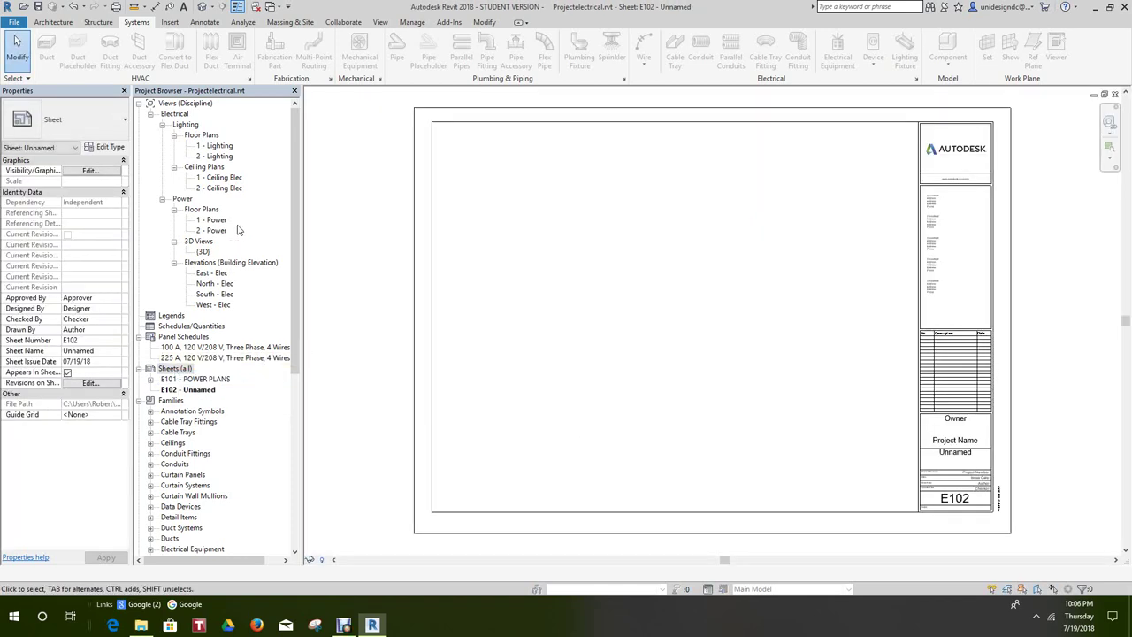
left_click(217, 146)
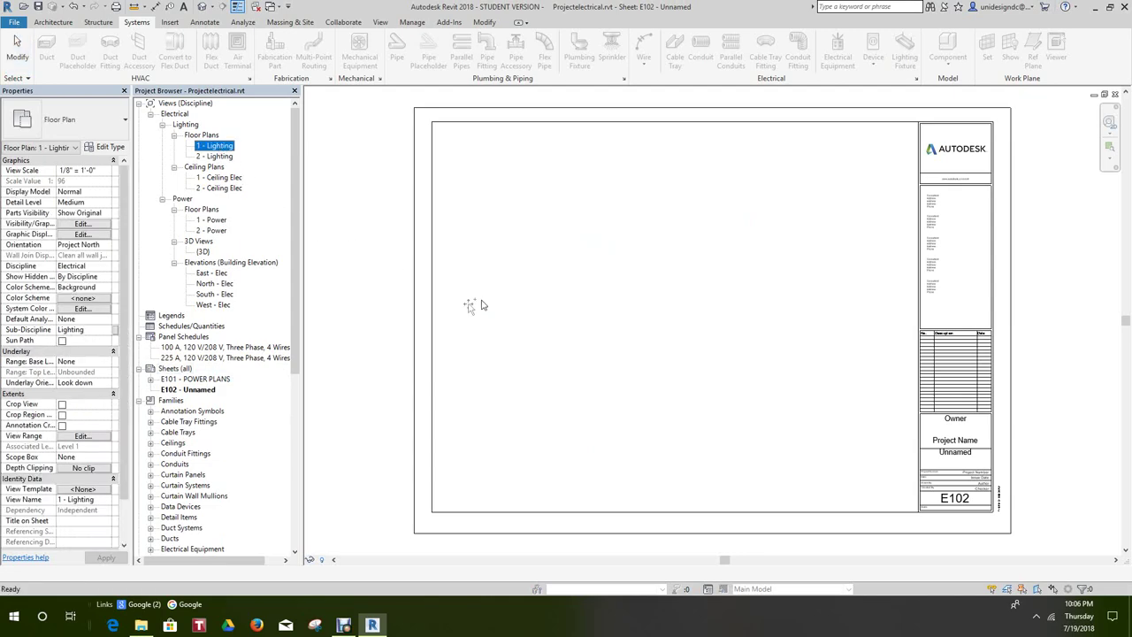
left_click(557, 307)
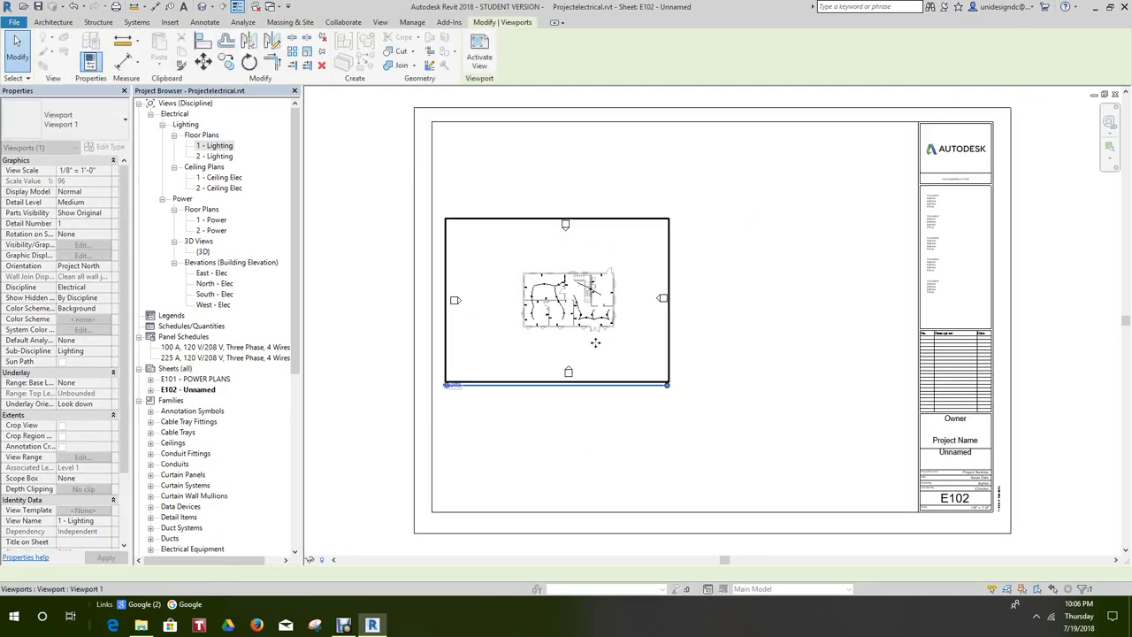
scroll(582, 345, "up", 2)
scroll(533, 318, "up", 2)
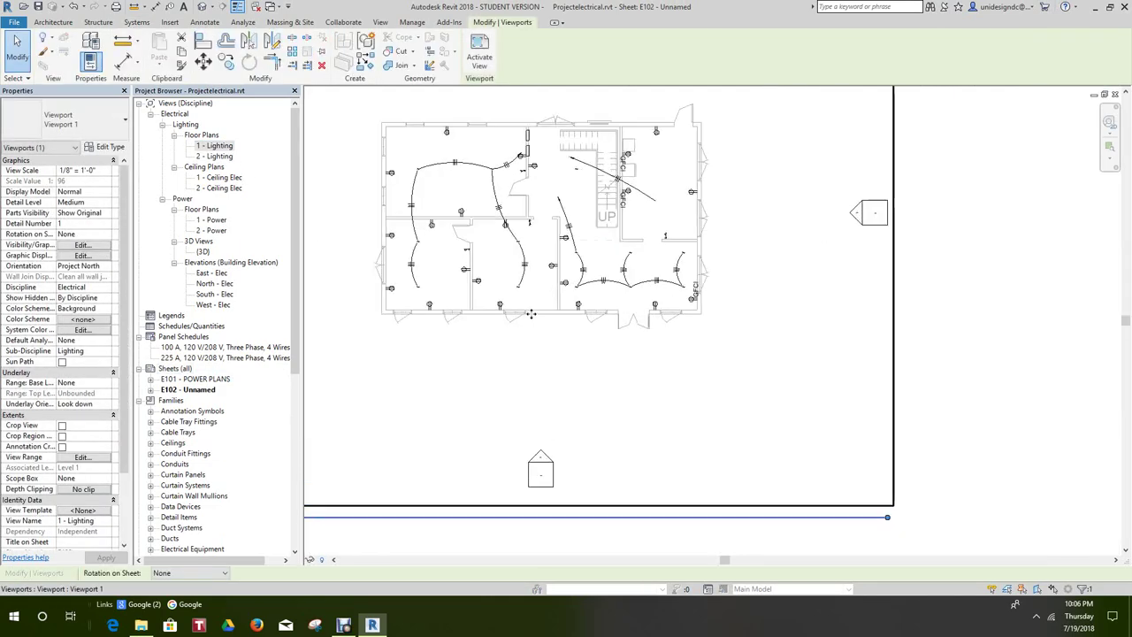
scroll(526, 306, "up", 1)
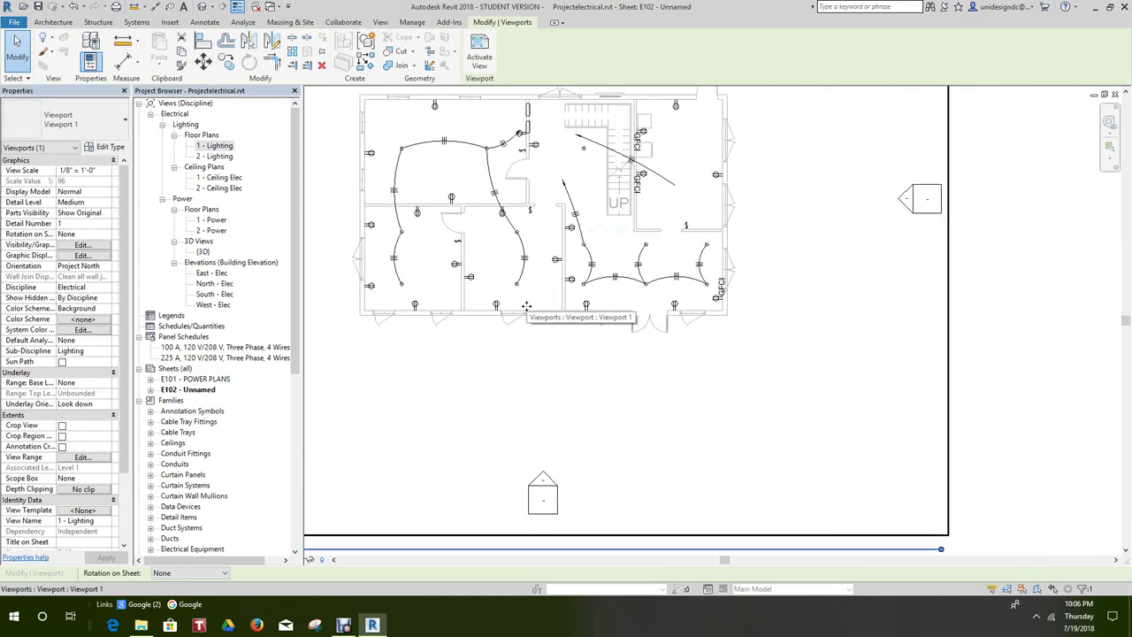
scroll(526, 307, "down", 1)
scroll(492, 262, "down", 2)
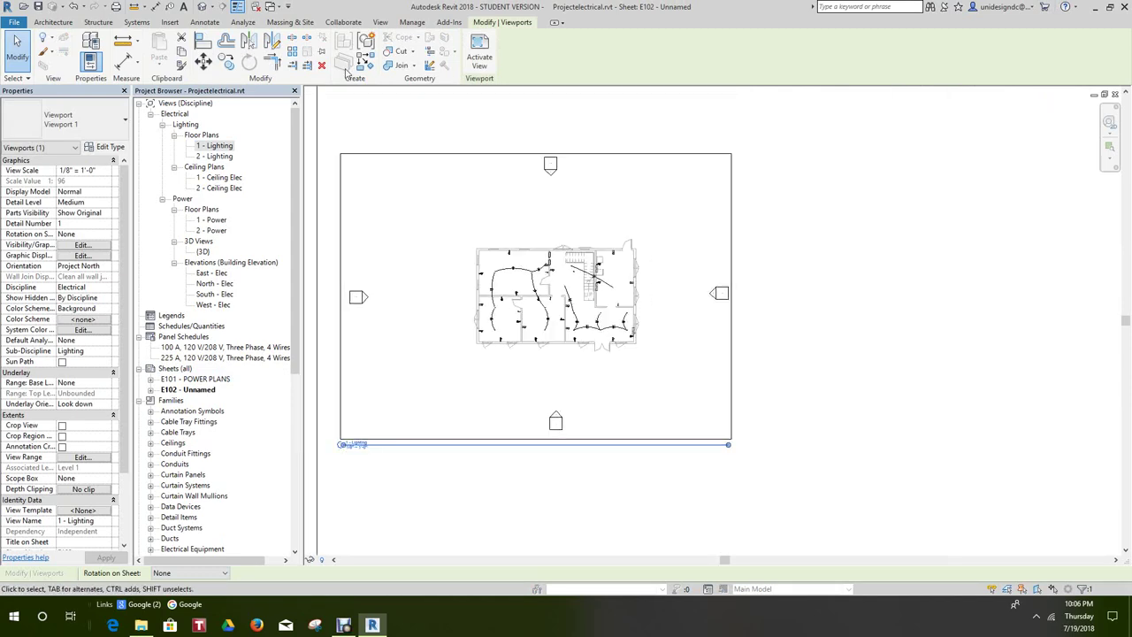
left_click(75, 7)
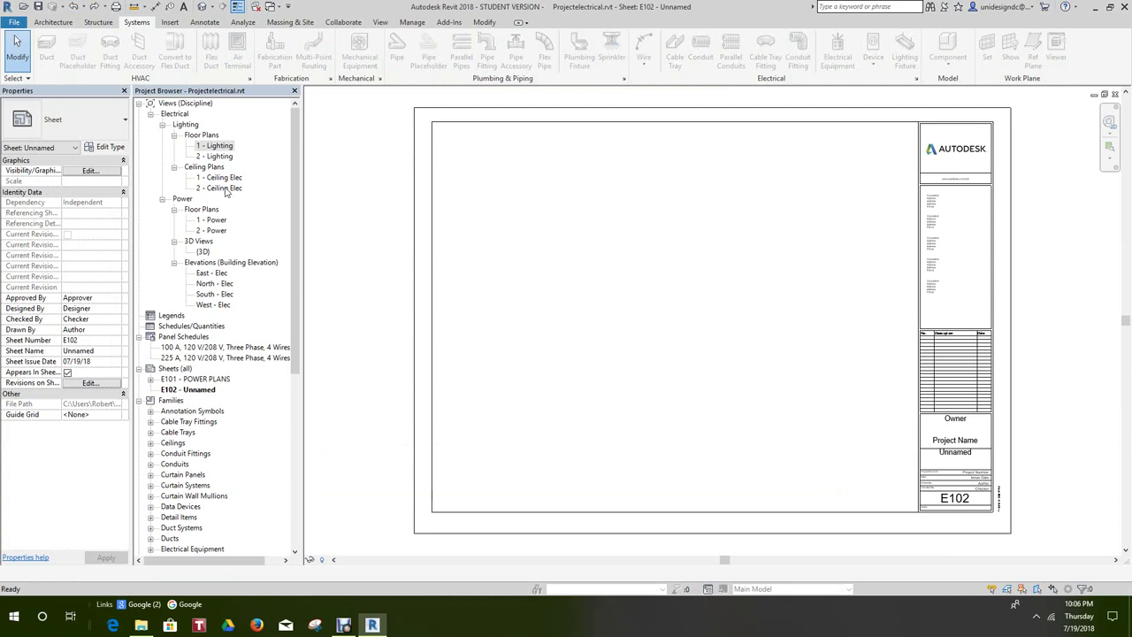
- Place the 1 - Ceiling Elec plan on sheet E102
left_click_drag(227, 180, 258, 227)
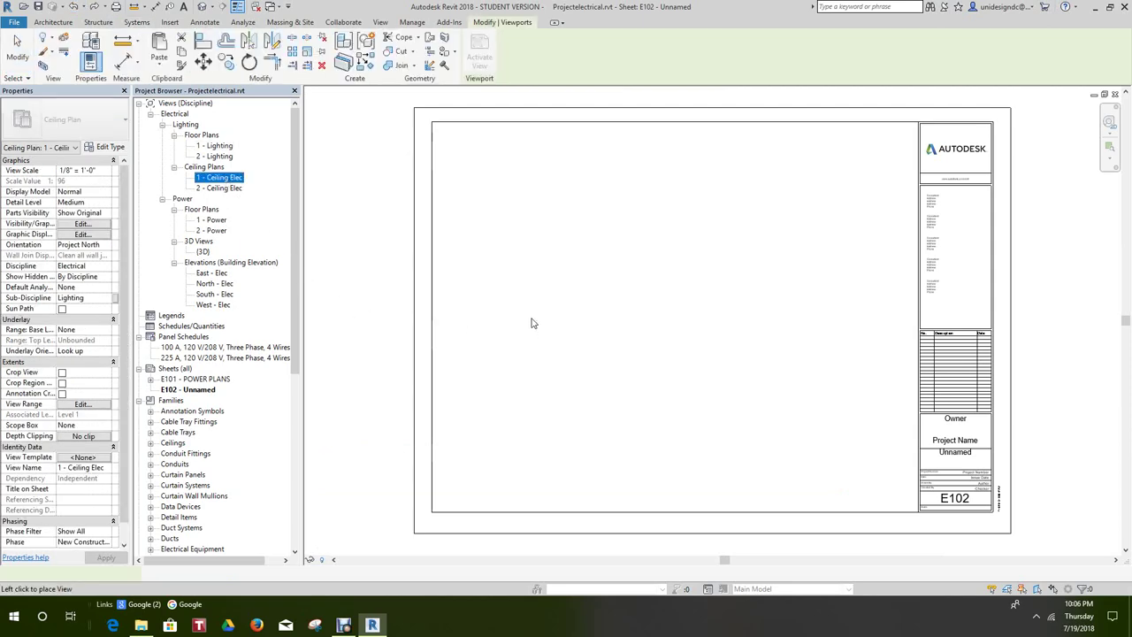
left_click(566, 301)
scroll(590, 309, "up", 10)
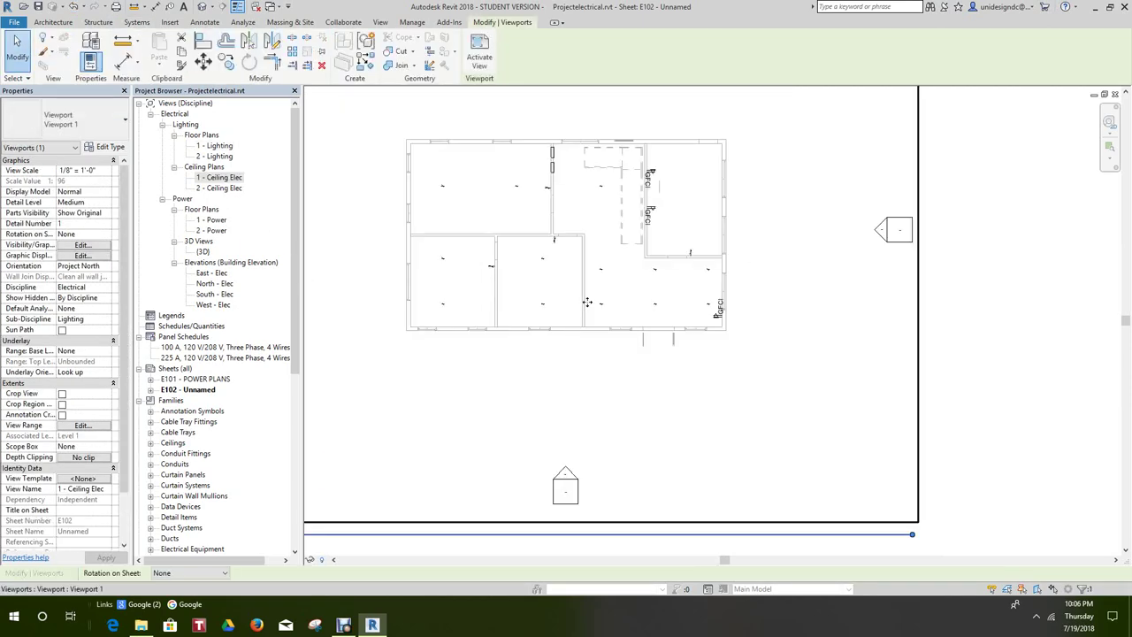
scroll(534, 250, "down", 4)
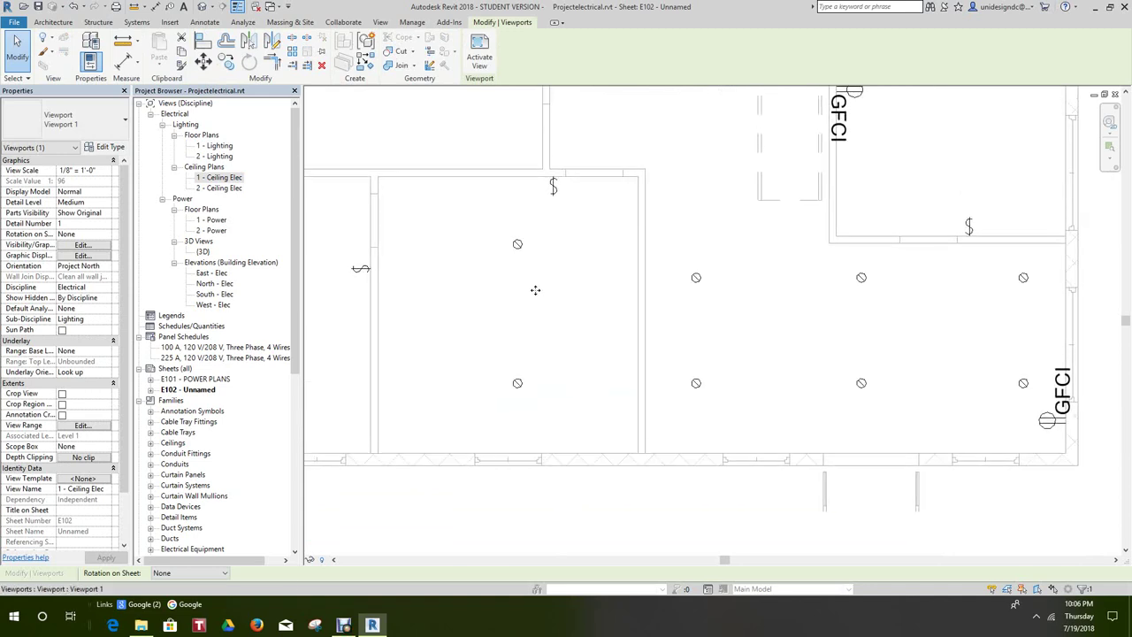
right_click(527, 303)
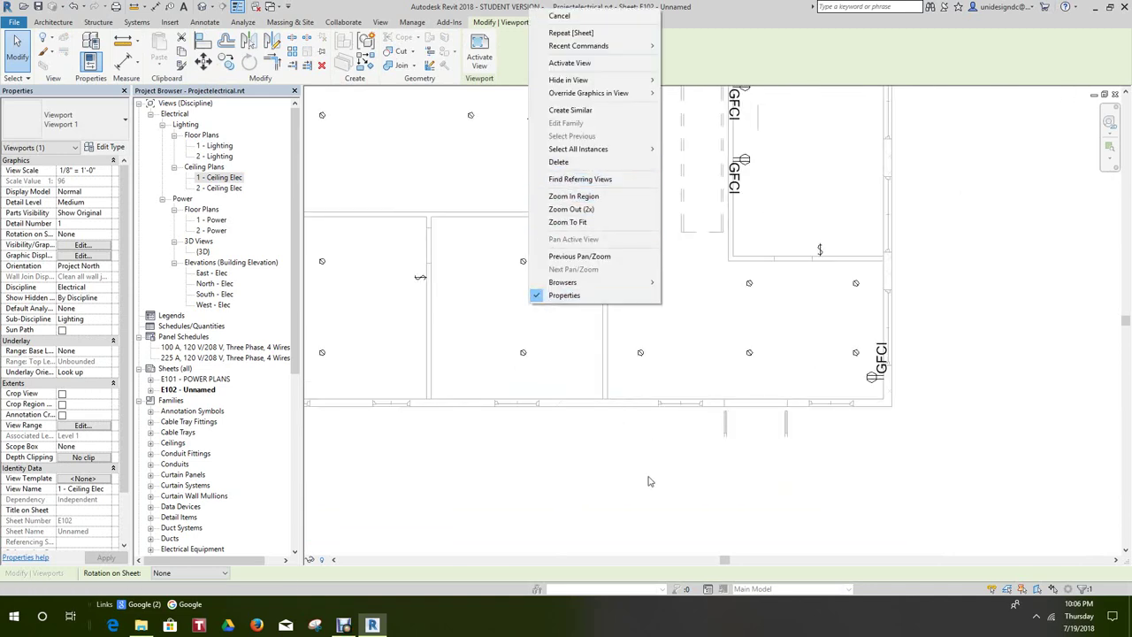
key("Escape")
scroll(634, 475, "down", 4)
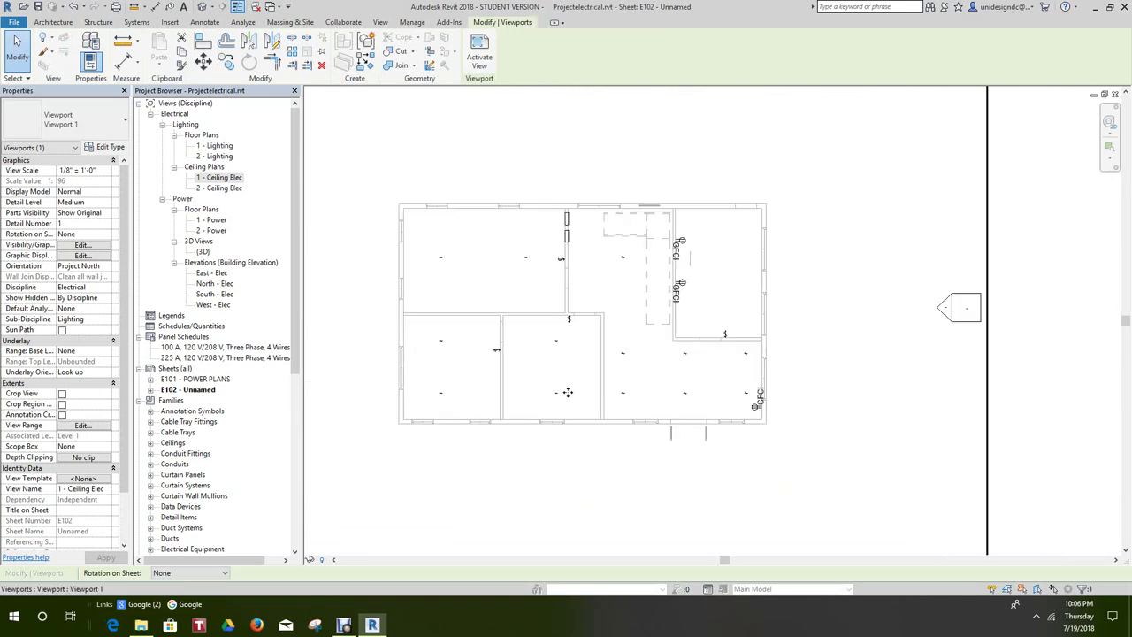
scroll(568, 391, "down", 3)
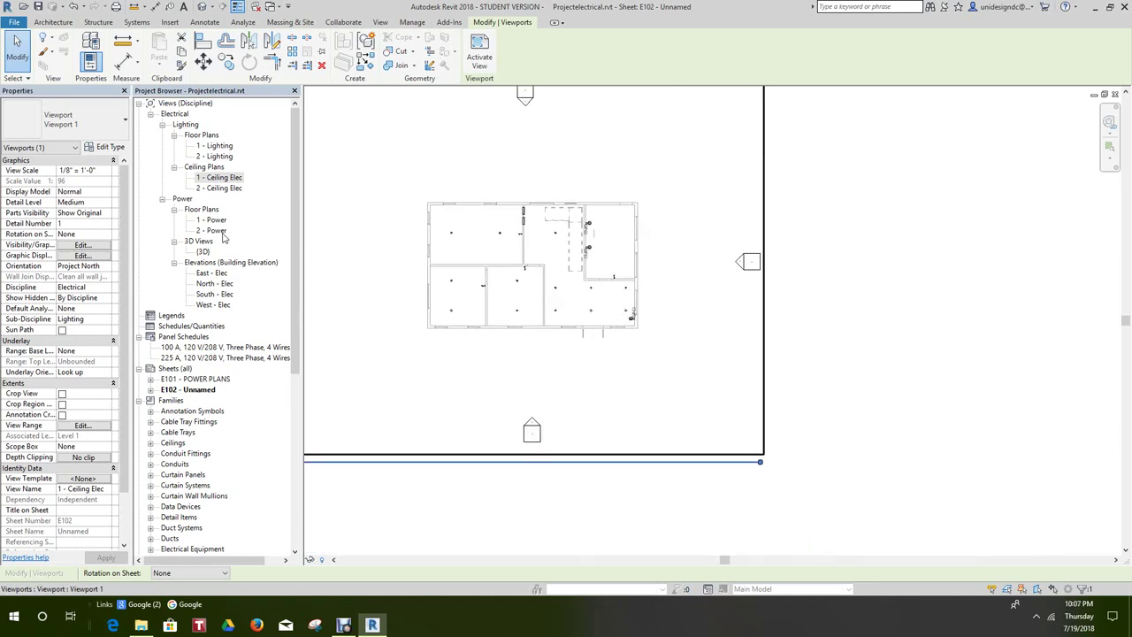
- Place the 2 - Ceiling Elec plan beside it and align the first plan with the second
left_click_drag(218, 189, 695, 407)
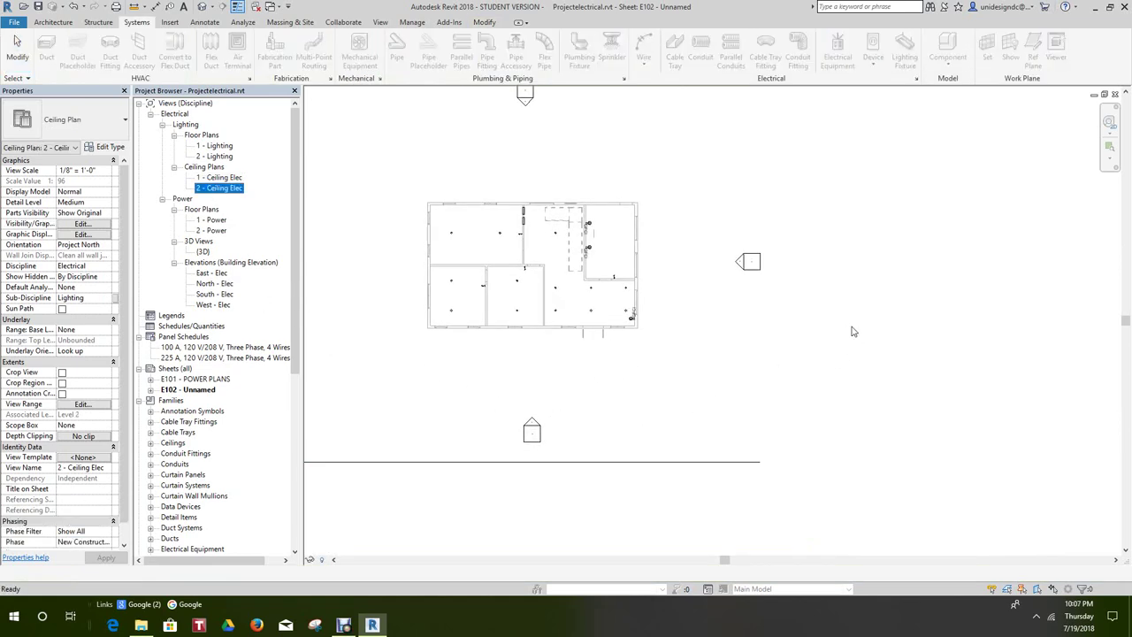
left_click_drag(853, 332, 866, 321)
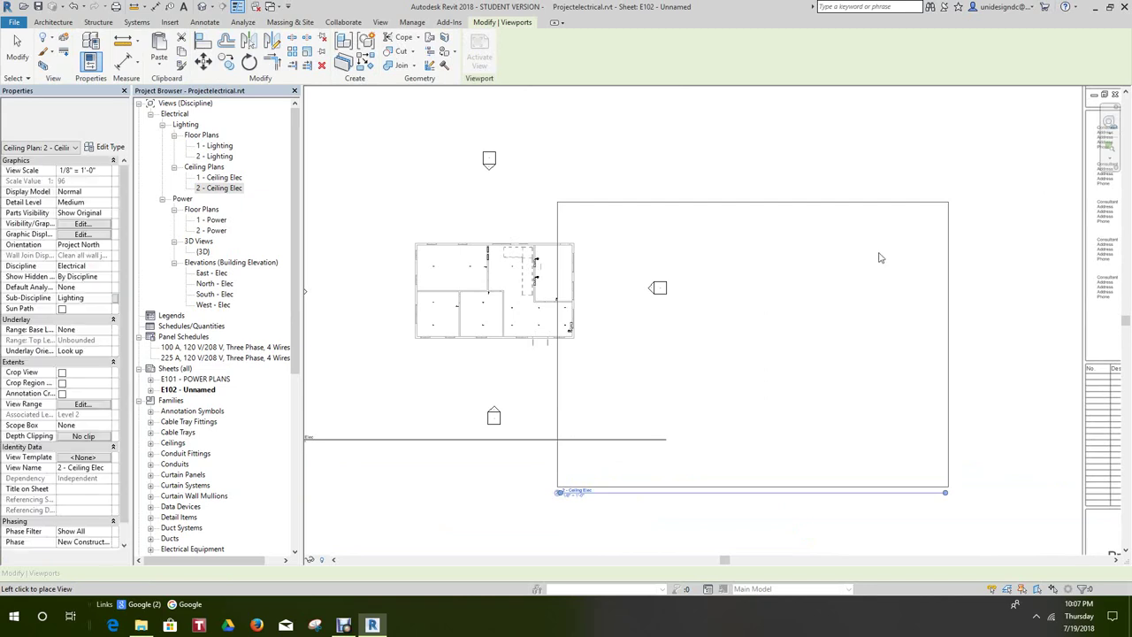
left_click(983, 184)
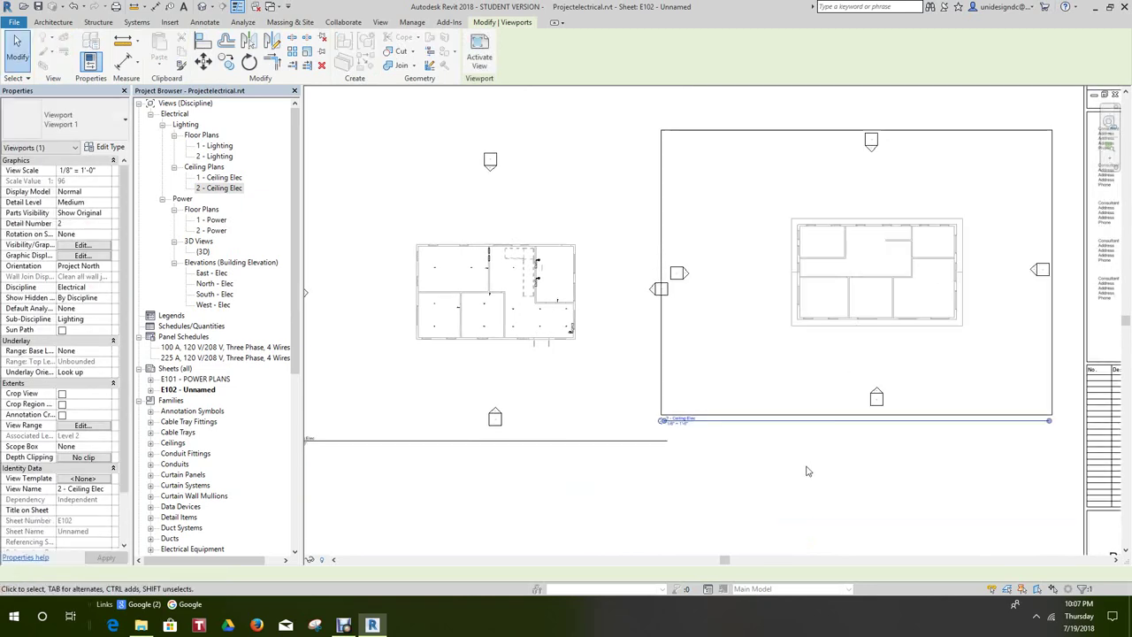
scroll(806, 471, "down", 3)
scroll(787, 403, "up", 1)
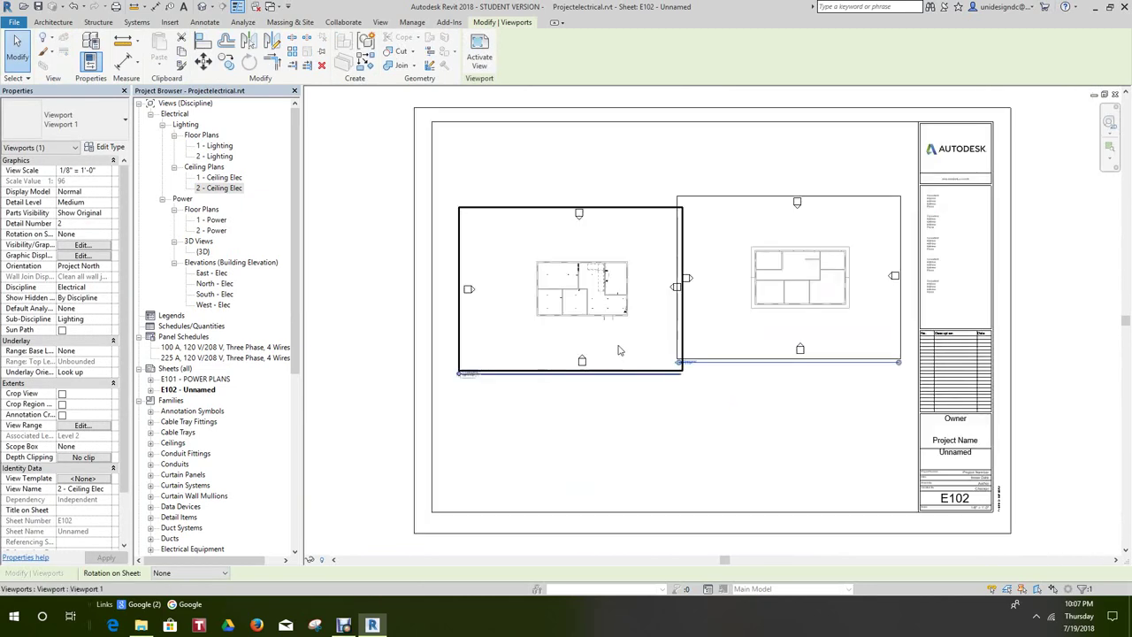
left_click_drag(618, 351, 594, 332)
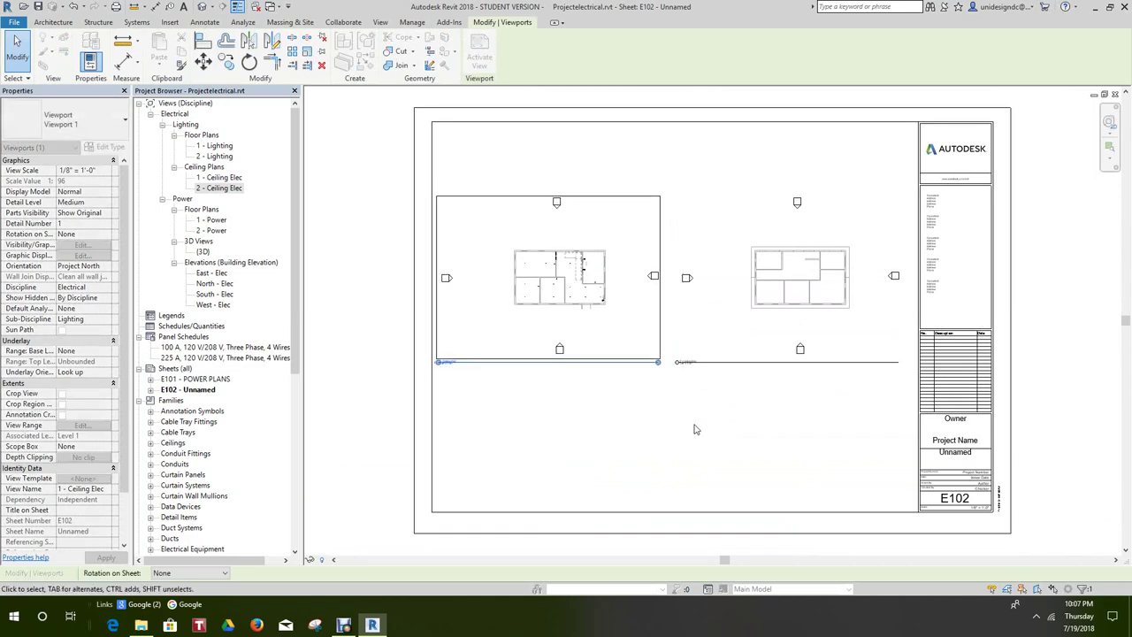
left_click(694, 429)
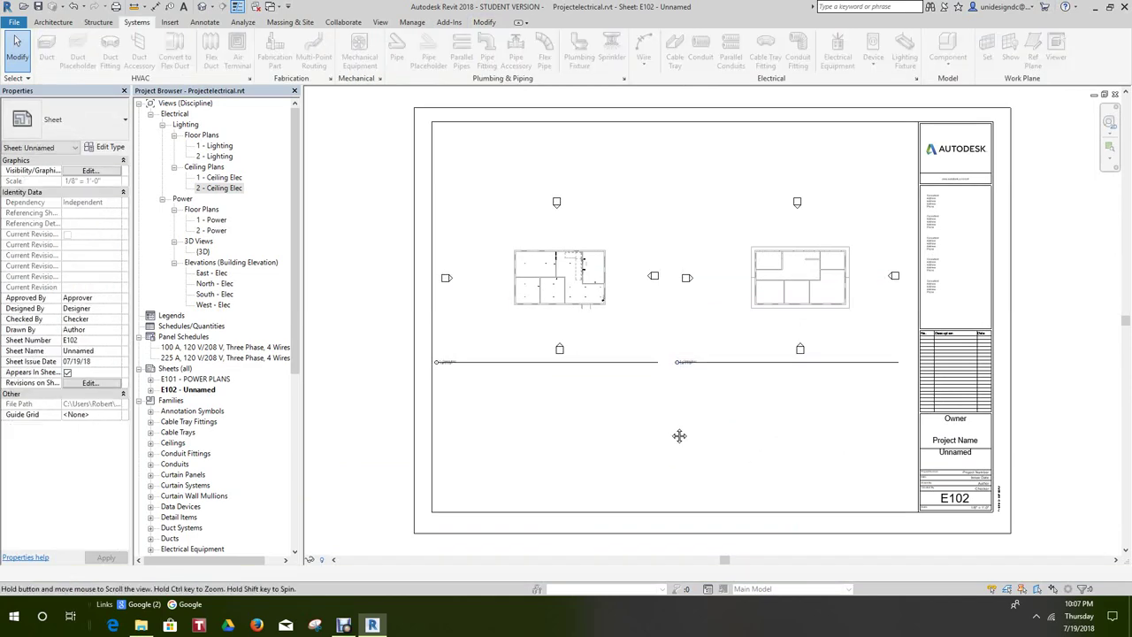
middle_click_drag(747, 434, 736, 381)
- Place the 100 A schedule below the left plan and the 225 A schedule beside it, then zoom to fit
left_click(248, 347)
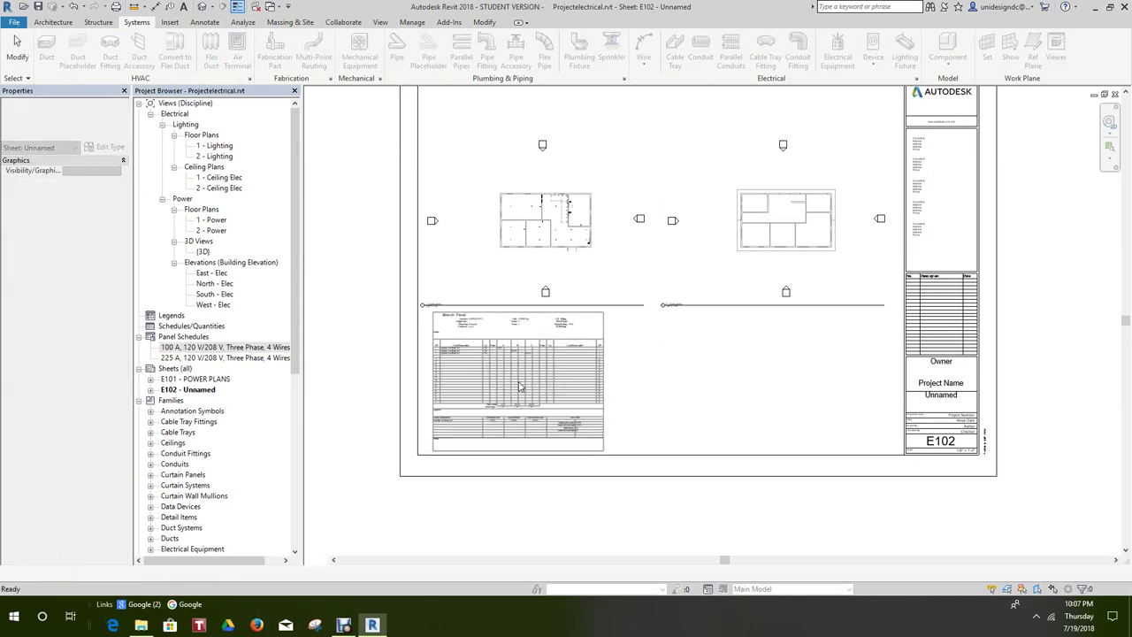
left_click(516, 390)
left_click(221, 357)
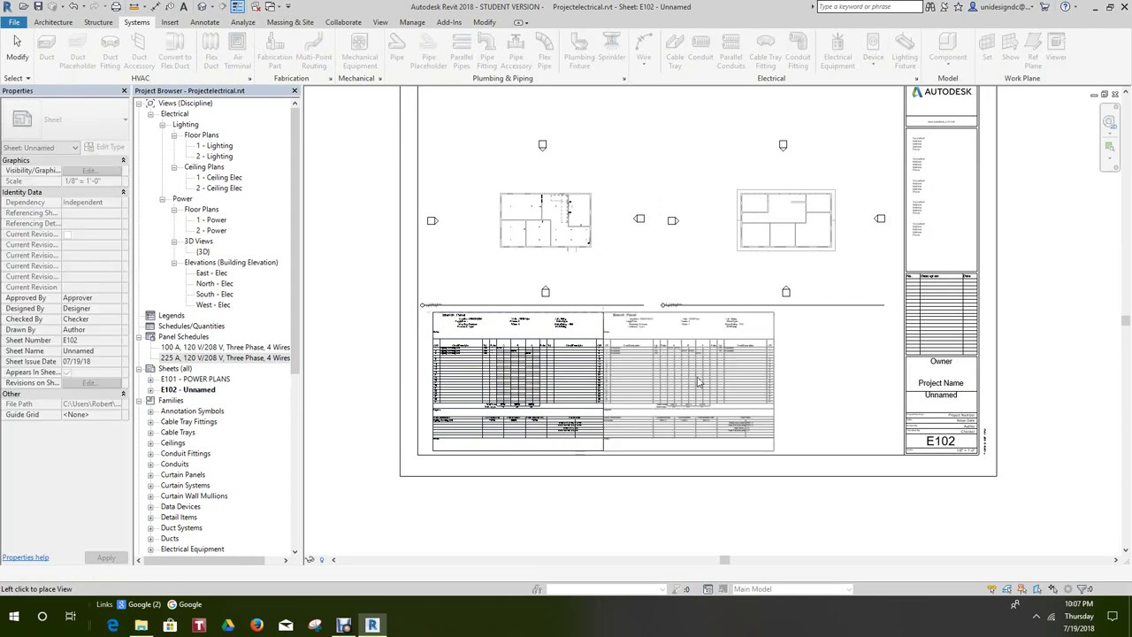
left_click(734, 385)
left_click(729, 503)
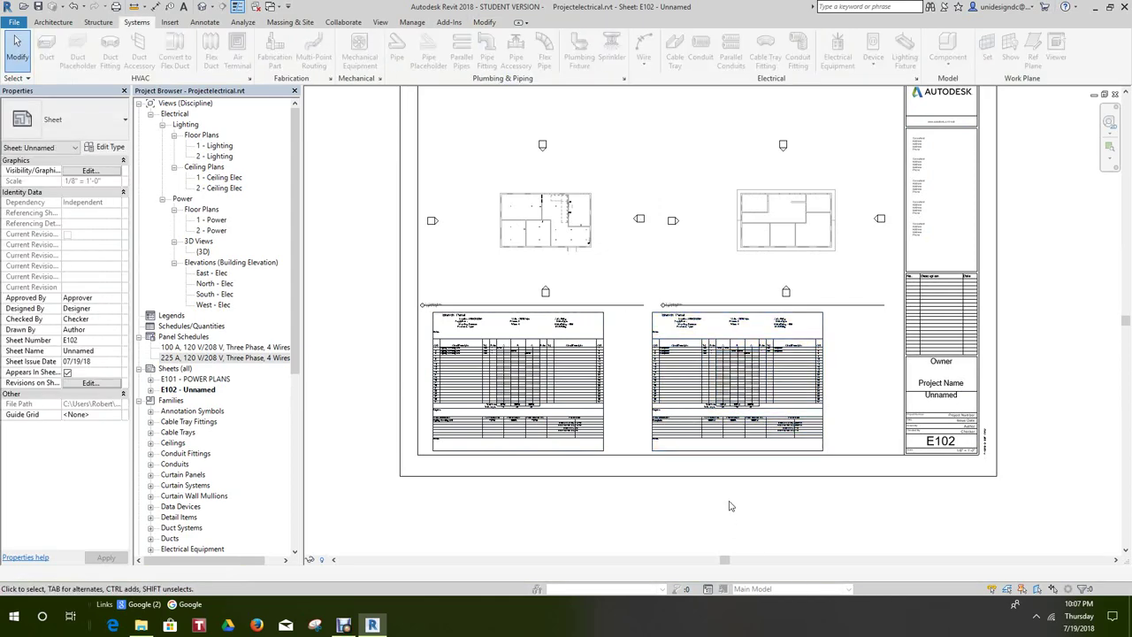
scroll(731, 504, "down", 2)
key("z")
key("f")
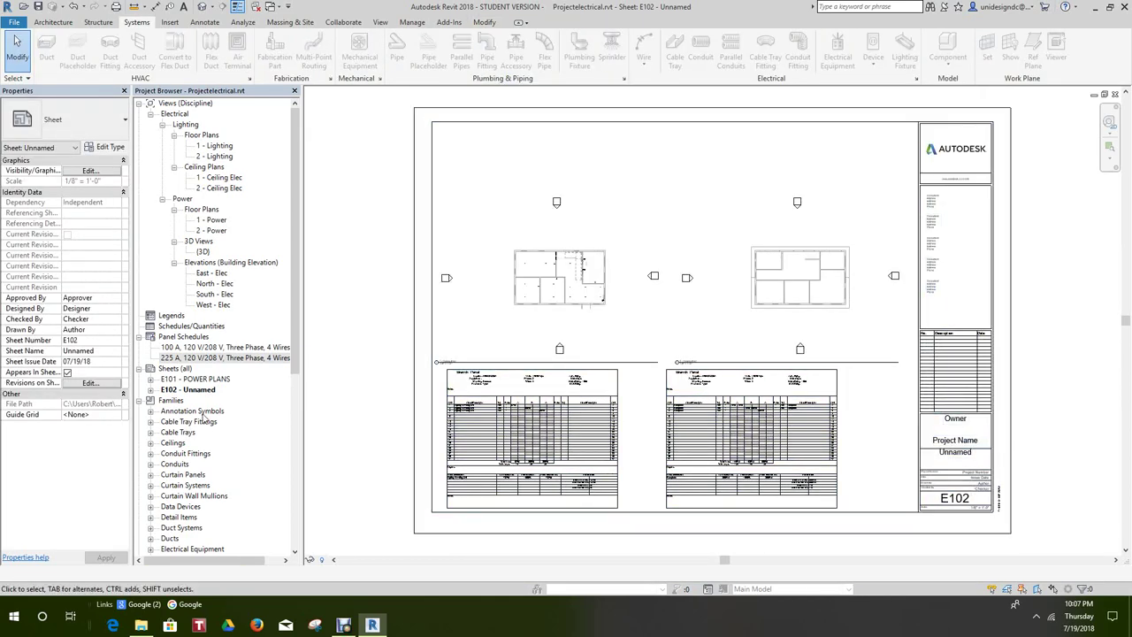